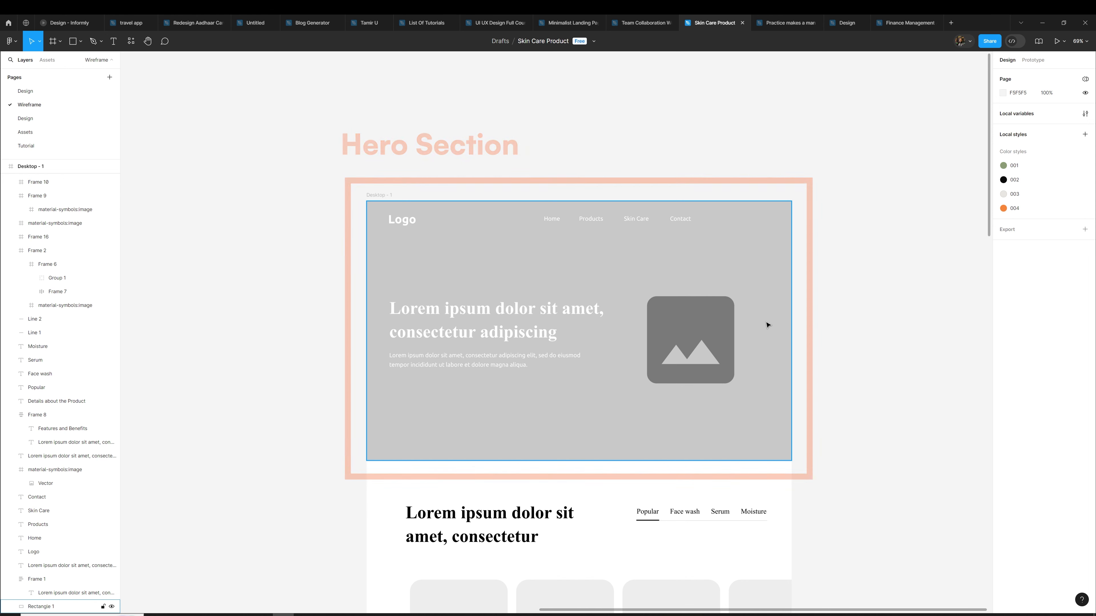
Inspect the hero headline and the paragraph below it on the existing wireframe
double_click(525, 336)
double_click(514, 332)
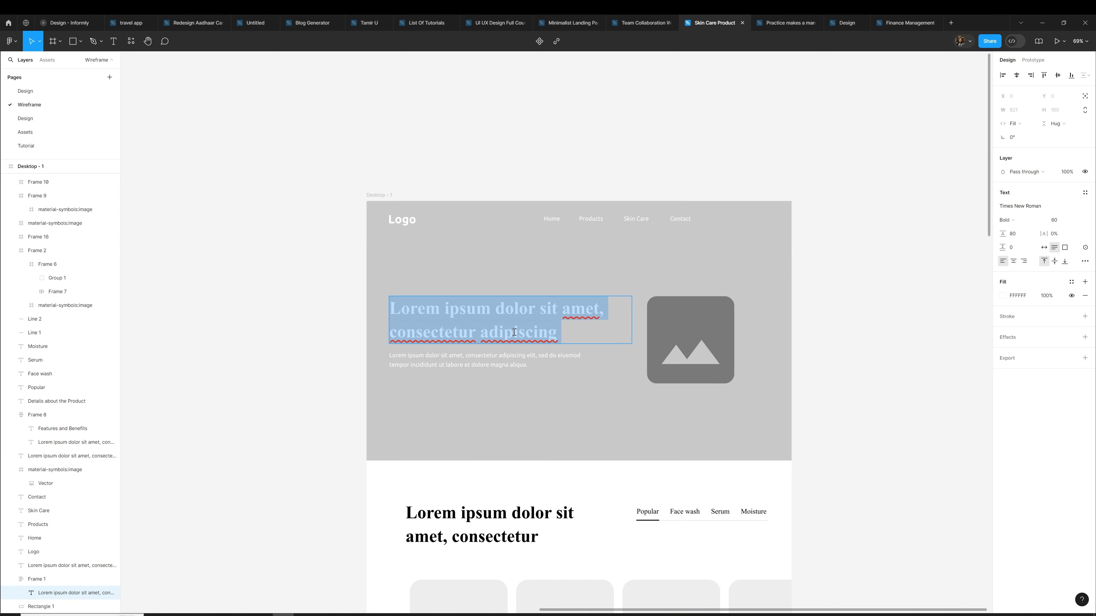
key(Escape)
click(352, 340)
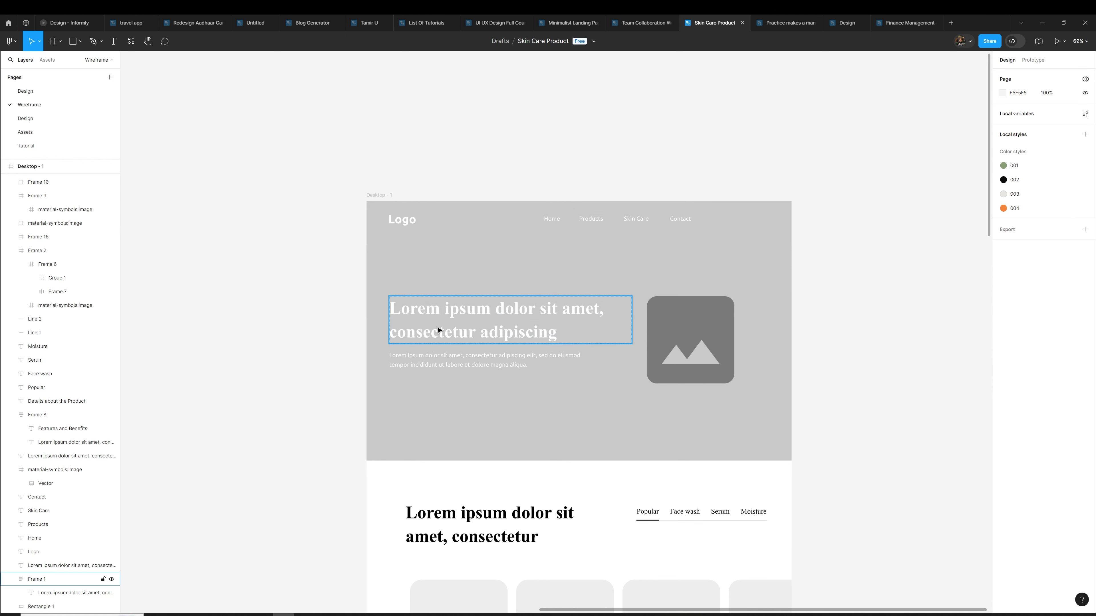
double_click(438, 331)
click(441, 358)
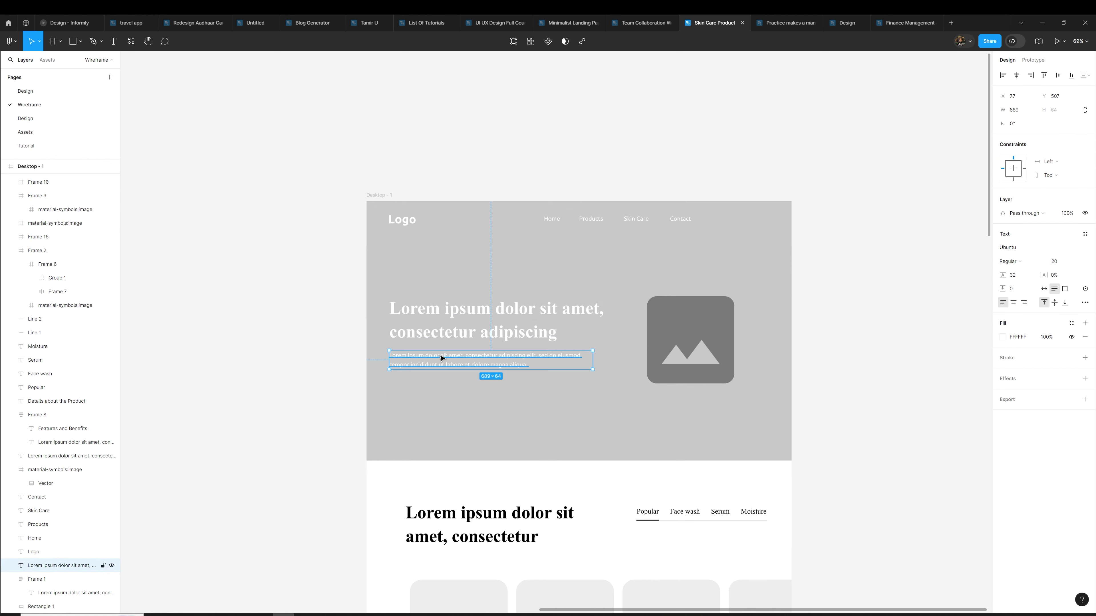
click(331, 368)
Scroll down and inspect the categories section heading
scroll(331, 369, down, 3)
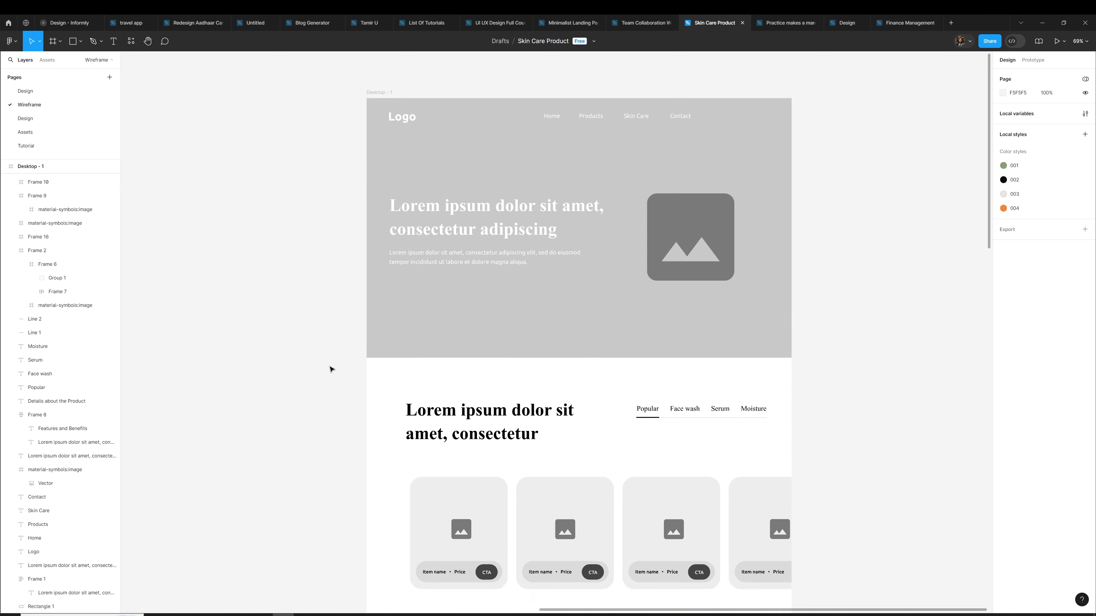
scroll(331, 369, down, 3)
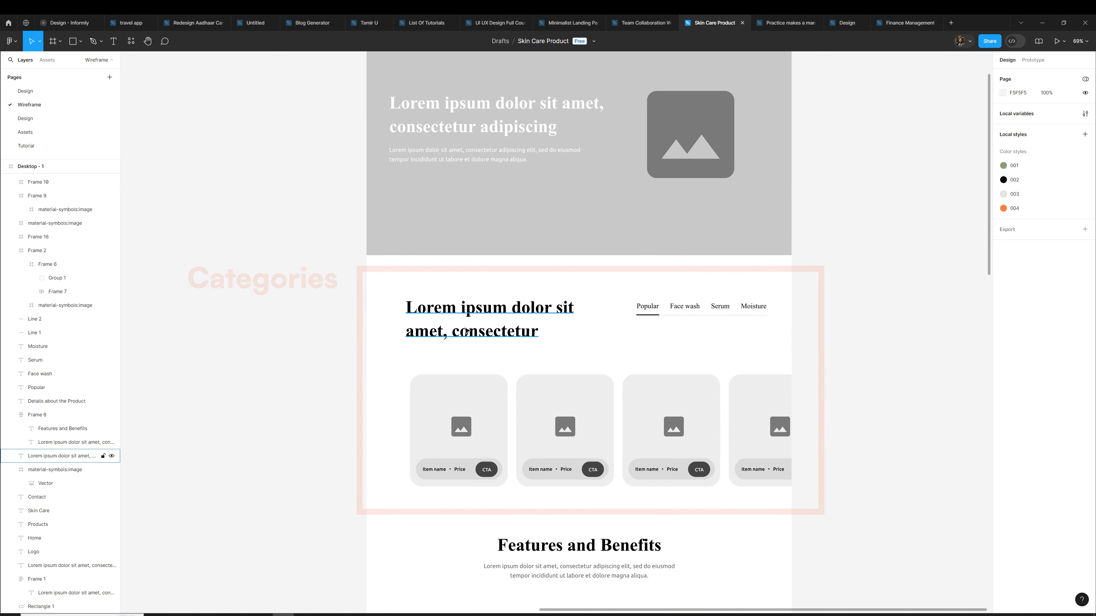
click(501, 329)
click(611, 298)
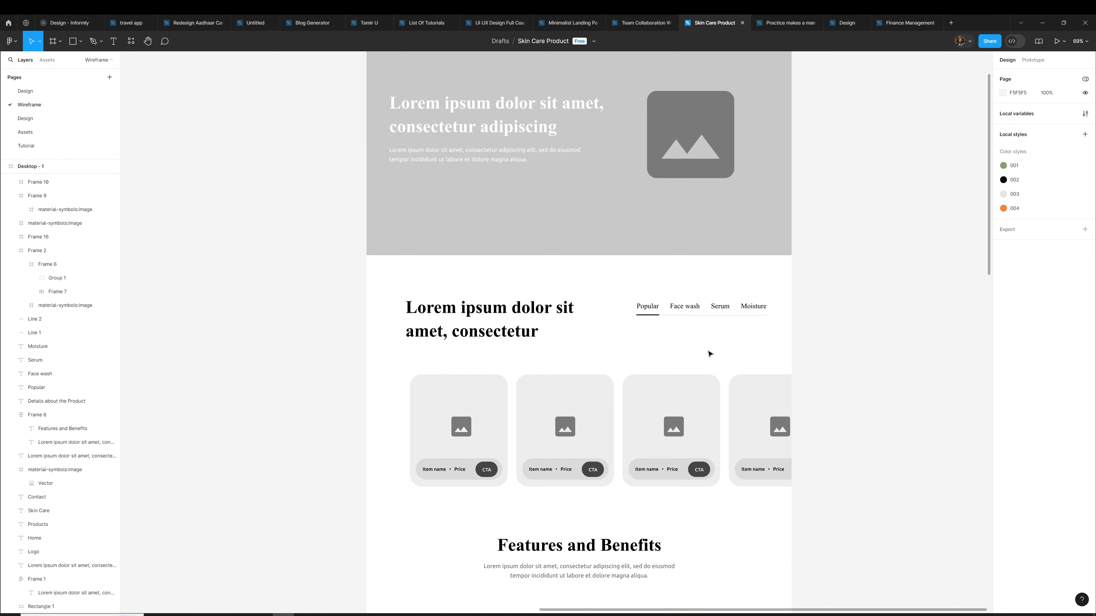
double_click(527, 341)
key(Escape)
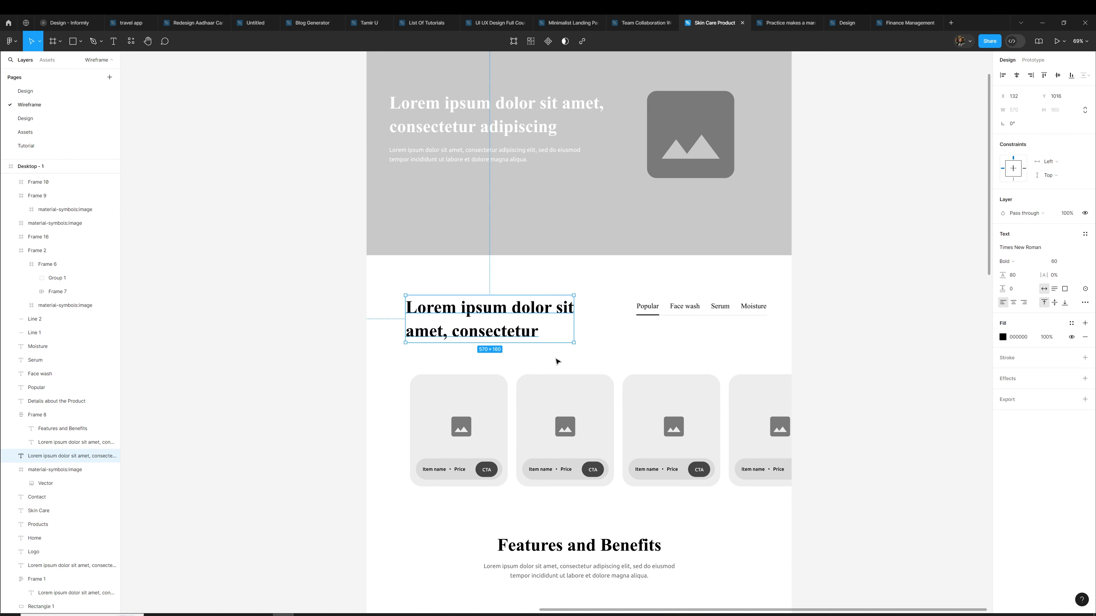
click(634, 371)
Scroll through the rest of the wireframe and back up to the hero section
scroll(632, 371, down, 2)
scroll(633, 372, down, 3)
scroll(633, 371, down, 1)
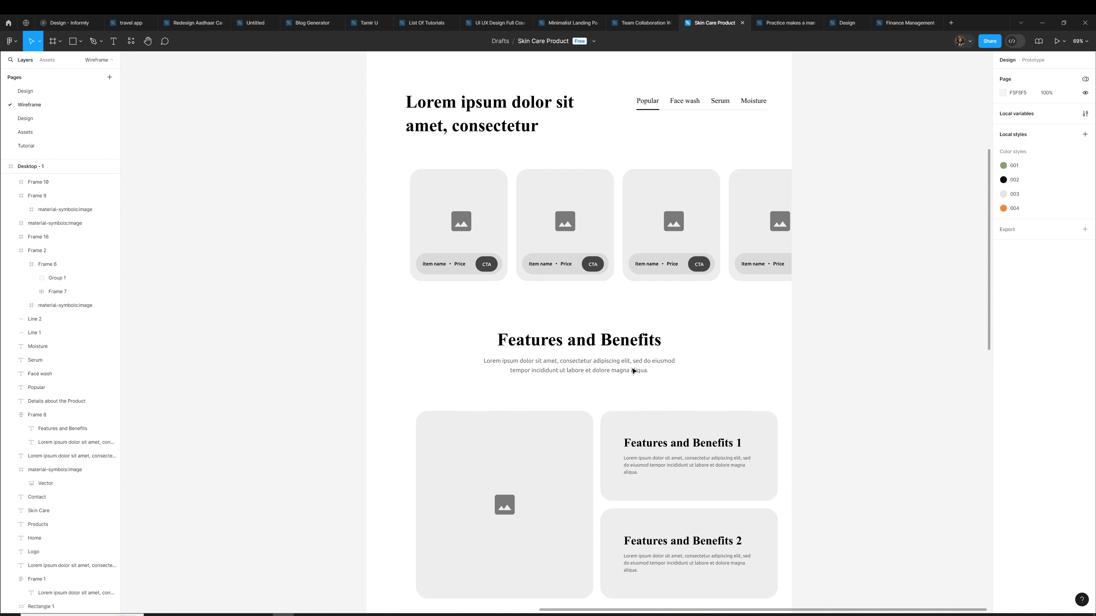
scroll(633, 371, down, 2)
ctrl+scroll(632, 370, down, 3)
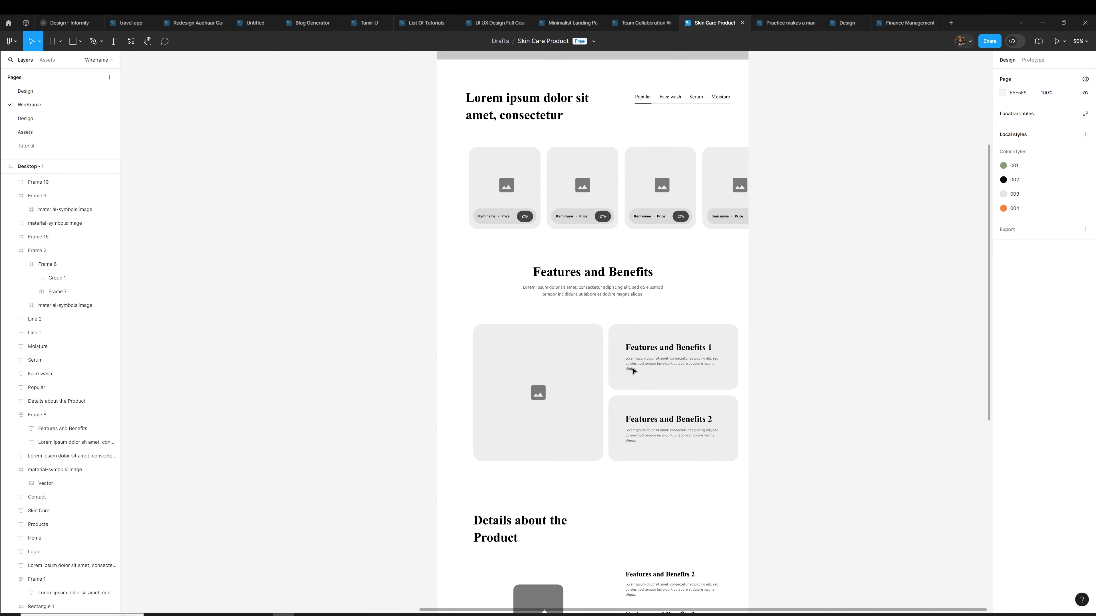
scroll(633, 371, down, 2)
scroll(633, 371, down, 2)
scroll(633, 370, down, 1)
scroll(633, 371, down, 1)
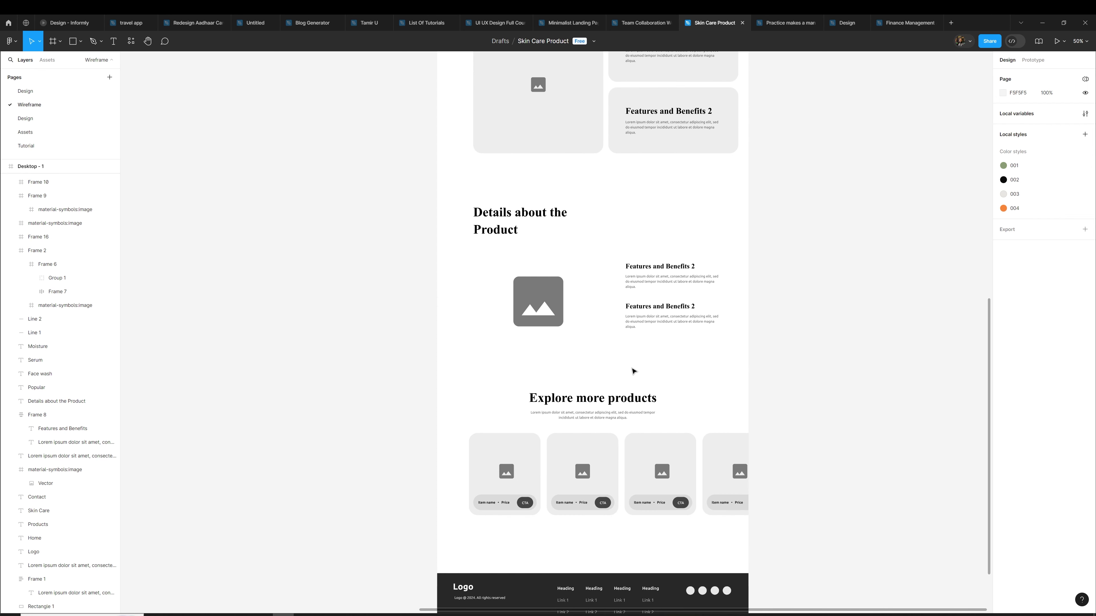
scroll(633, 372, down, 1)
scroll(633, 371, down, 1)
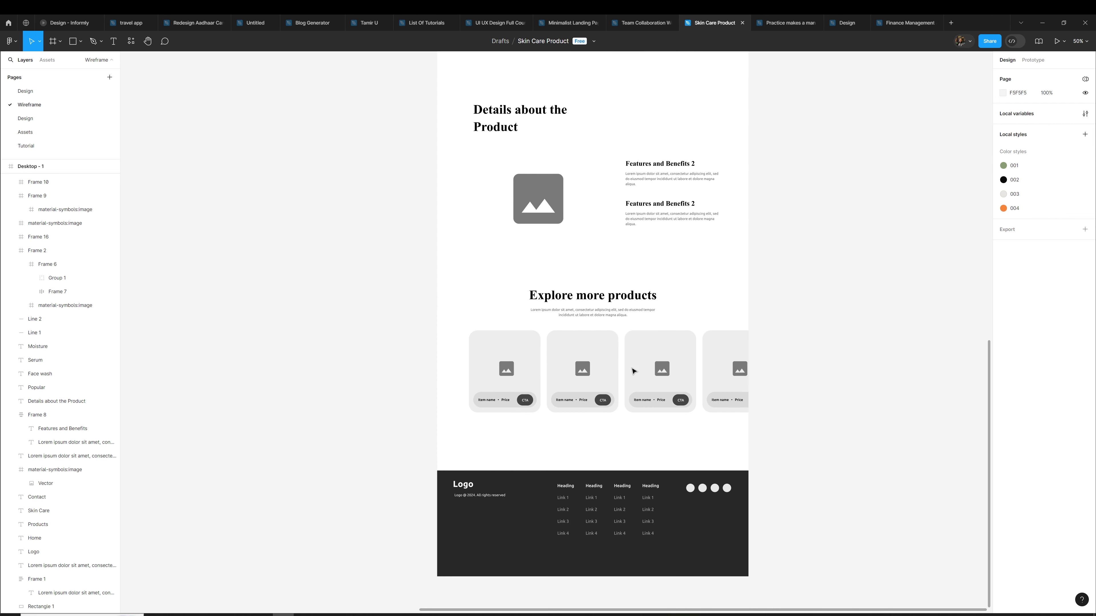
ctrl+scroll(633, 371, down, 3)
scroll(633, 371, up, 1)
scroll(633, 372, up, 3)
scroll(634, 377, up, 1)
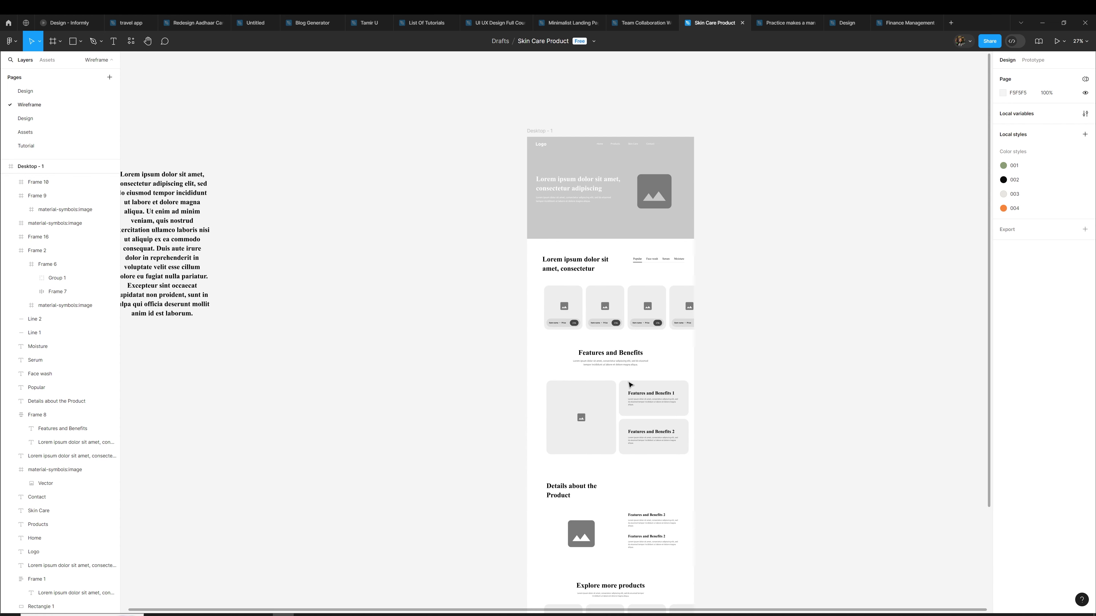
ctrl+scroll(613, 264, up, 3)
drag(613, 264, 611, 375)
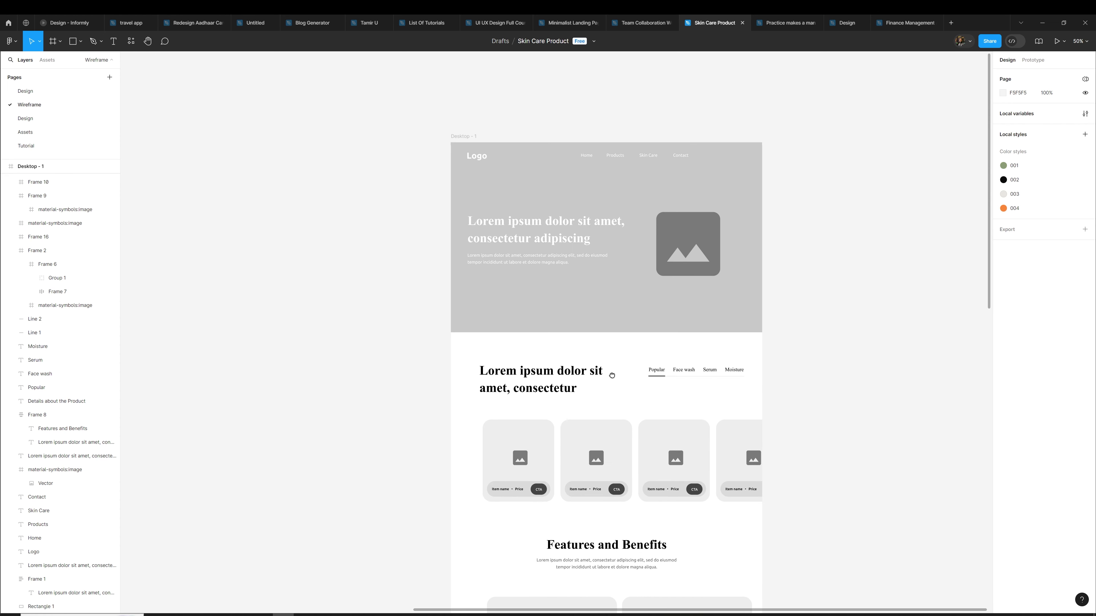
Check the finished desktop frame and hero headline on the Design page, then return to Wireframe
click(48, 120)
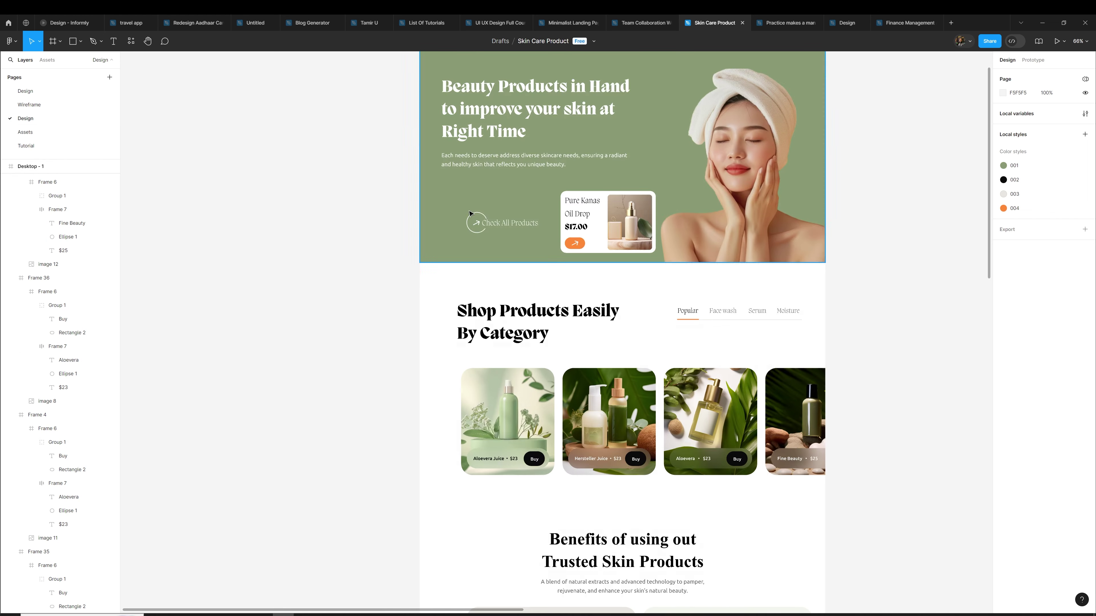
scroll(561, 259, up, 5)
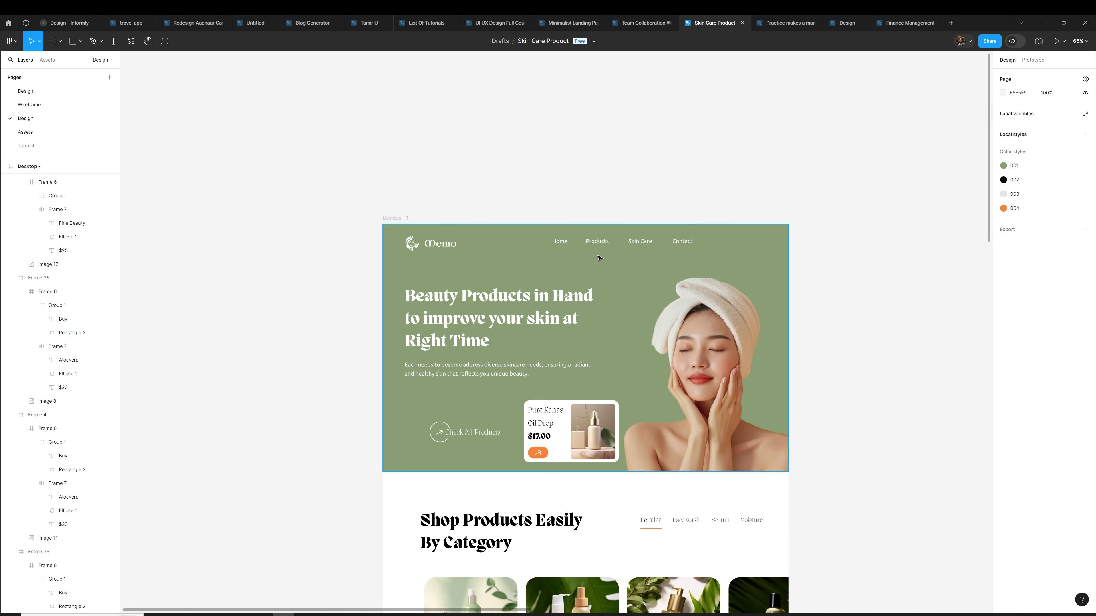
click(604, 271)
click(617, 196)
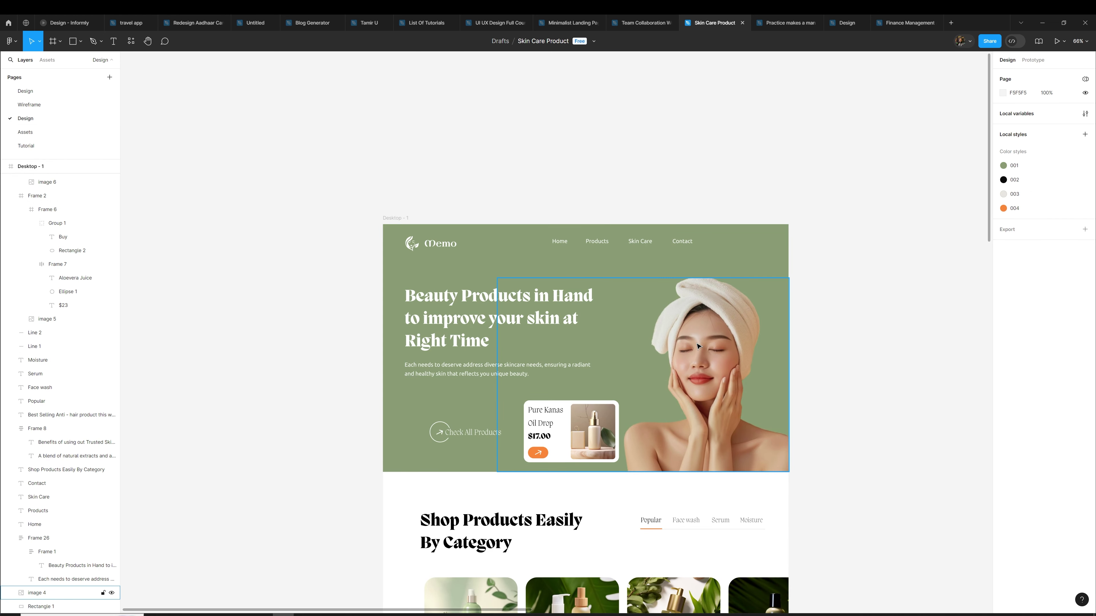
click(496, 319)
double_click(496, 319)
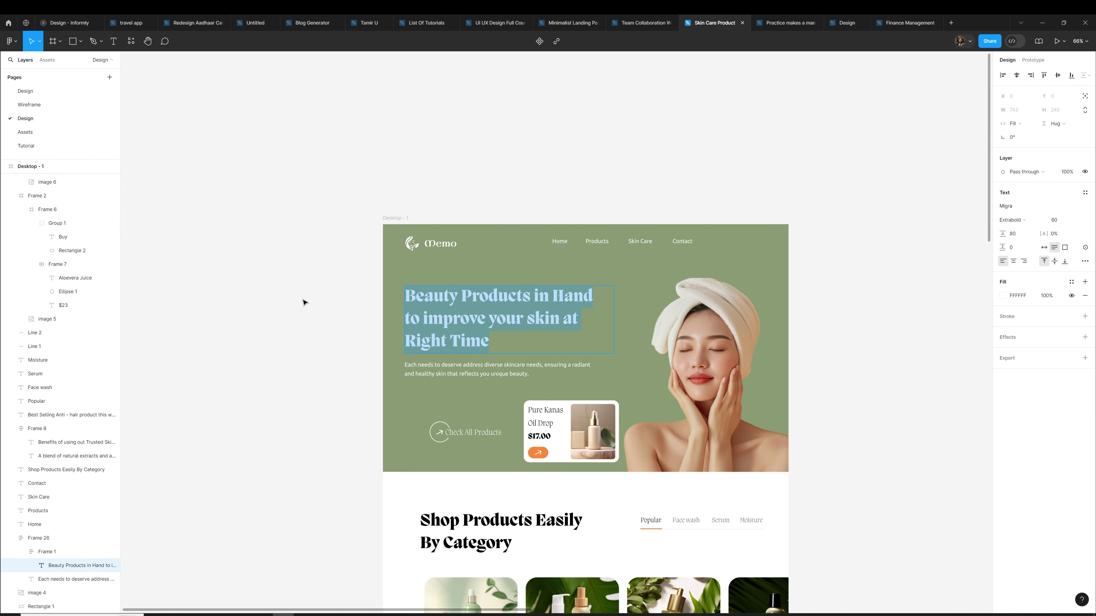
click(29, 104)
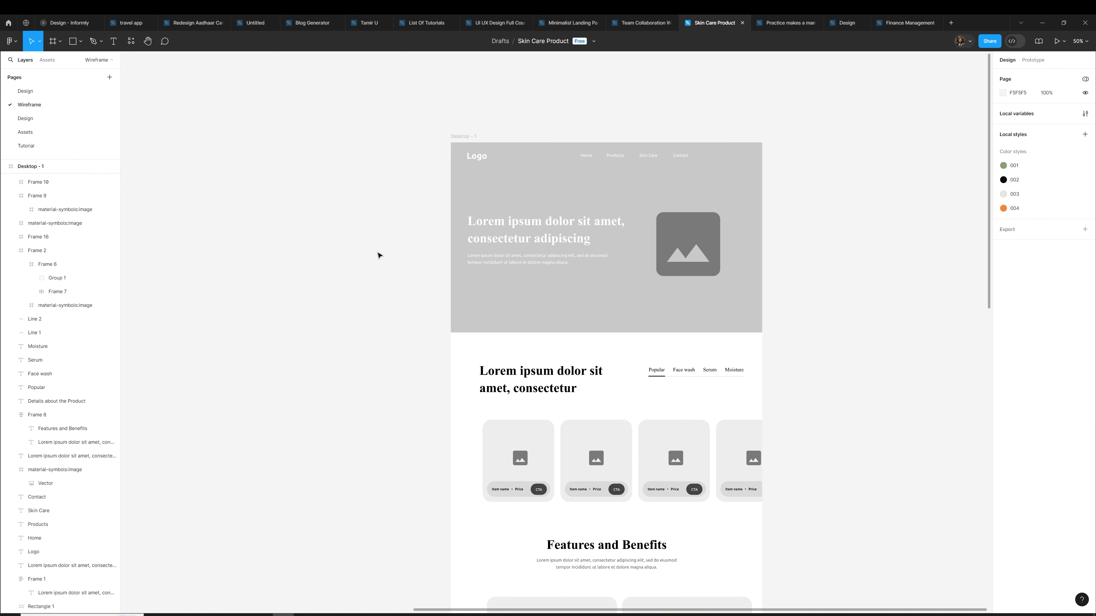
scroll(392, 375, up, 1)
ctrl+scroll(403, 360, up, 3)
scroll(340, 335, right, 2)
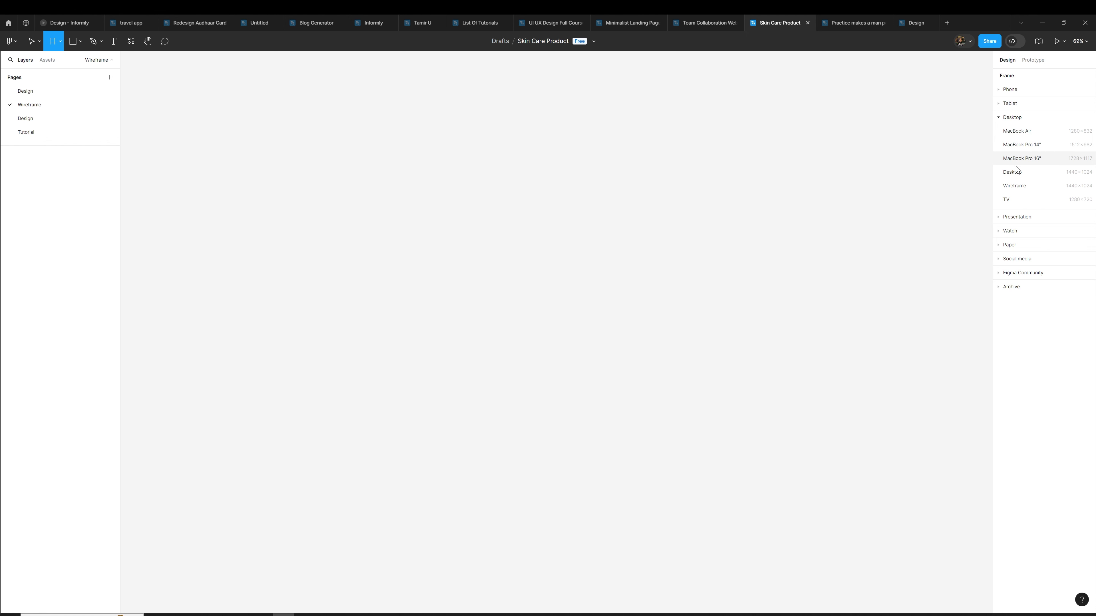
Add a 1440×1024 Desktop frame to the Wireframe page
click(1016, 172)
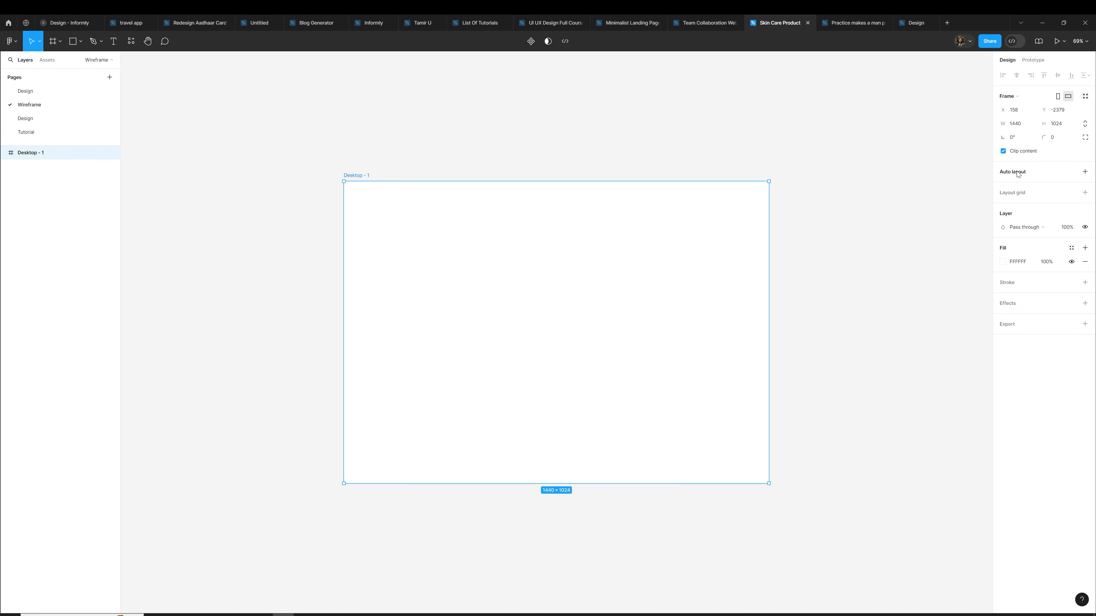
click(439, 169)
click(412, 205)
Cover the frame with a CDCDCD grey rectangle and draw a text box in its upper left
key(r)
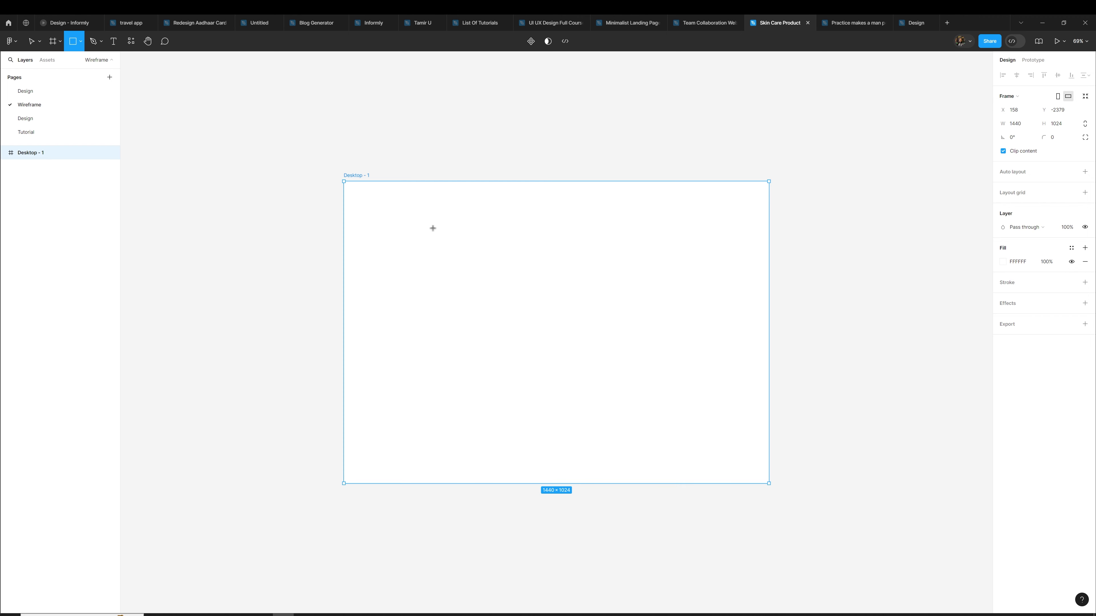
drag(343, 181, 770, 484)
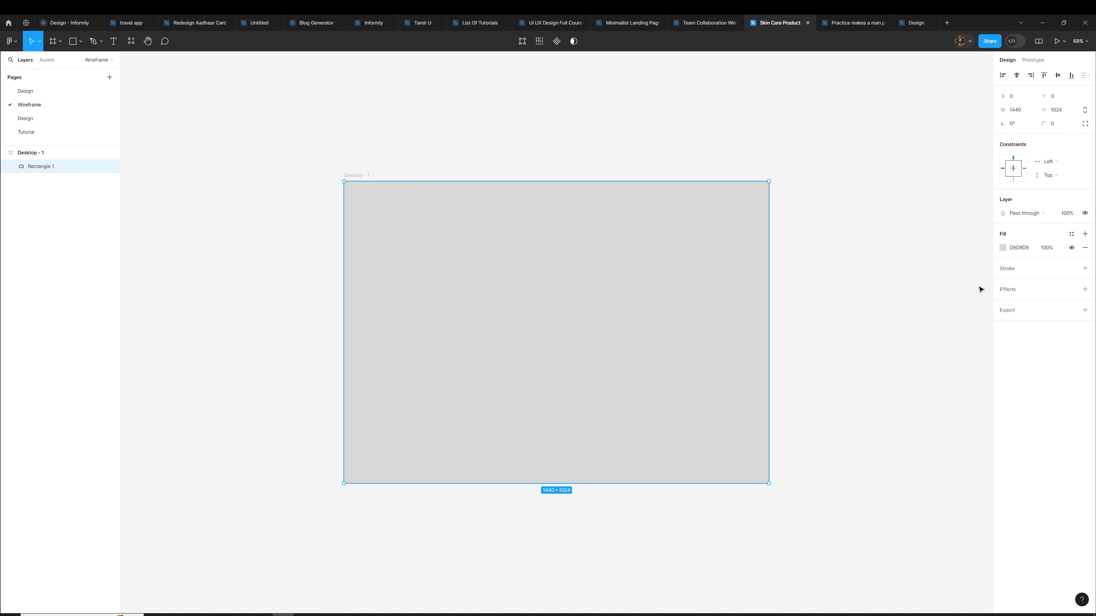
click(1002, 248)
drag(896, 294, 886, 298)
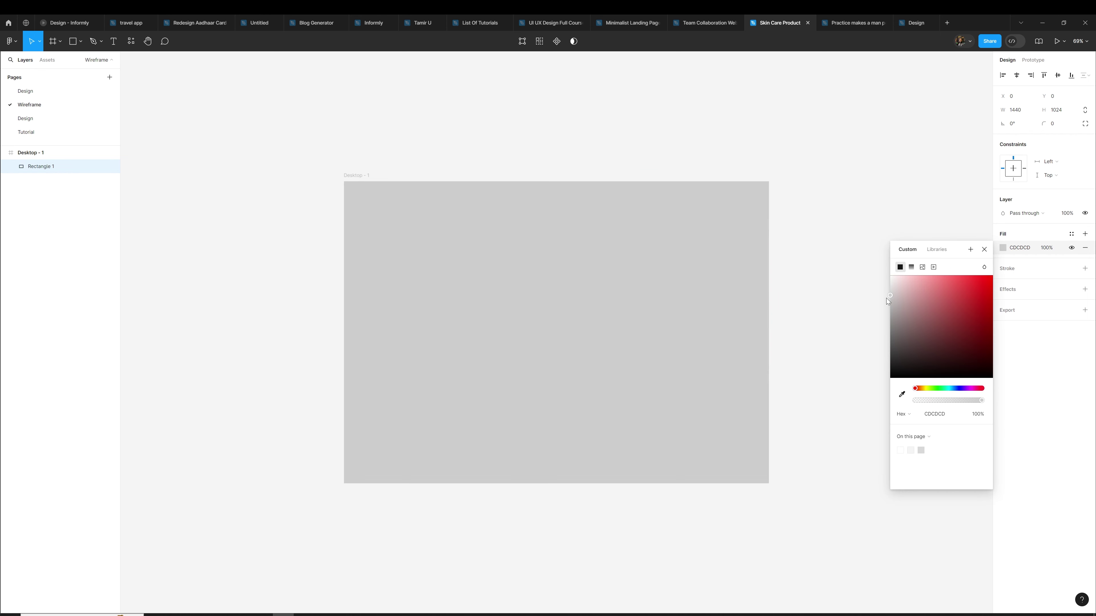
click(882, 301)
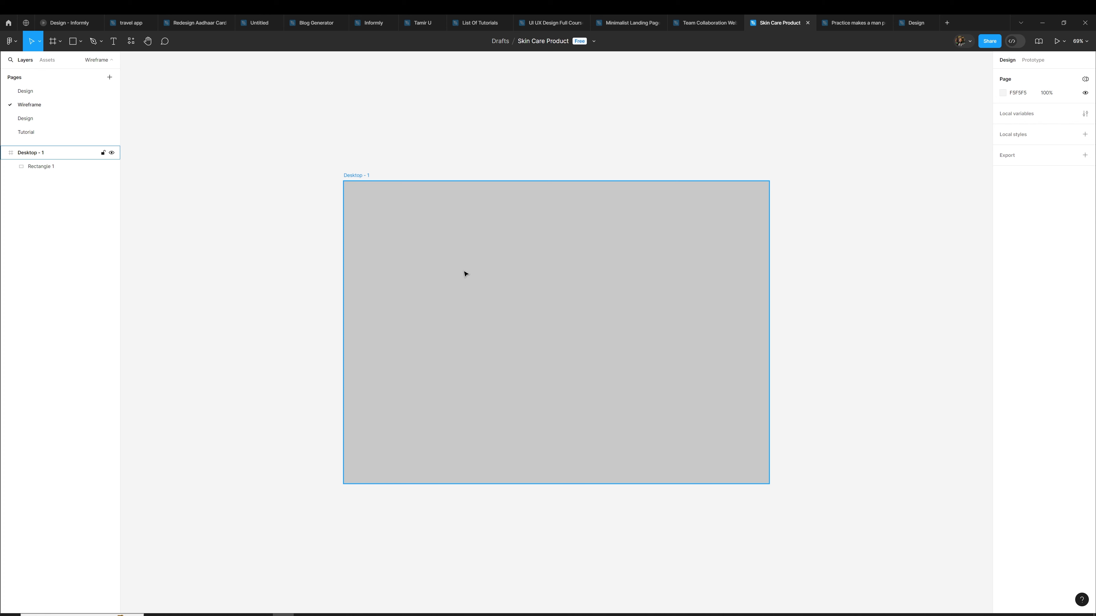
key(t)
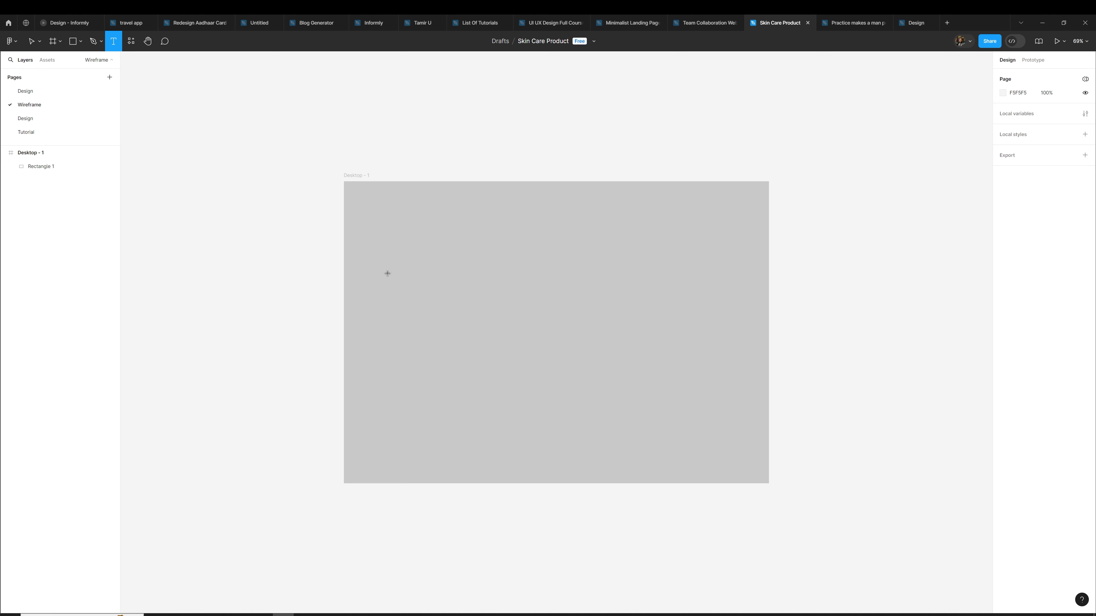
drag(377, 255, 618, 326)
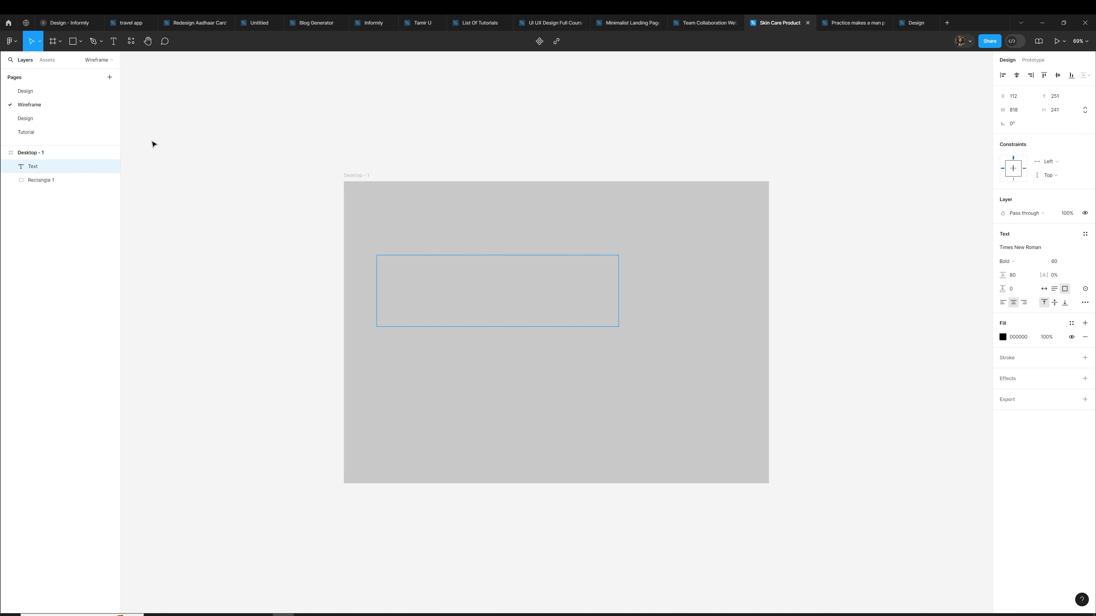
Fill the text box with Lorem Ipsum placeholder text using the Content Reel plugin
click(10, 41)
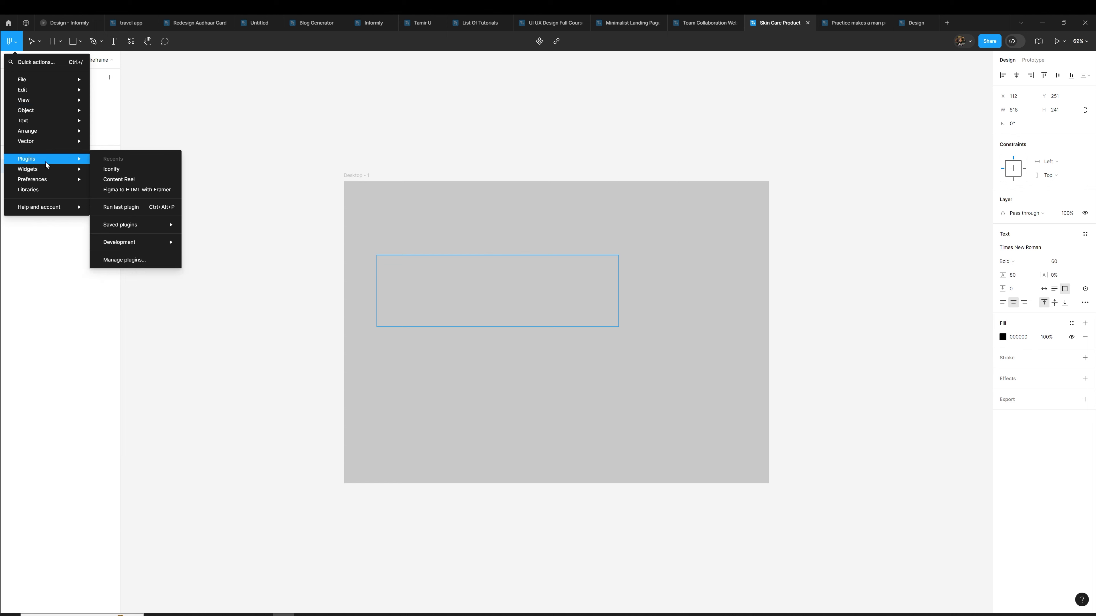
click(131, 177)
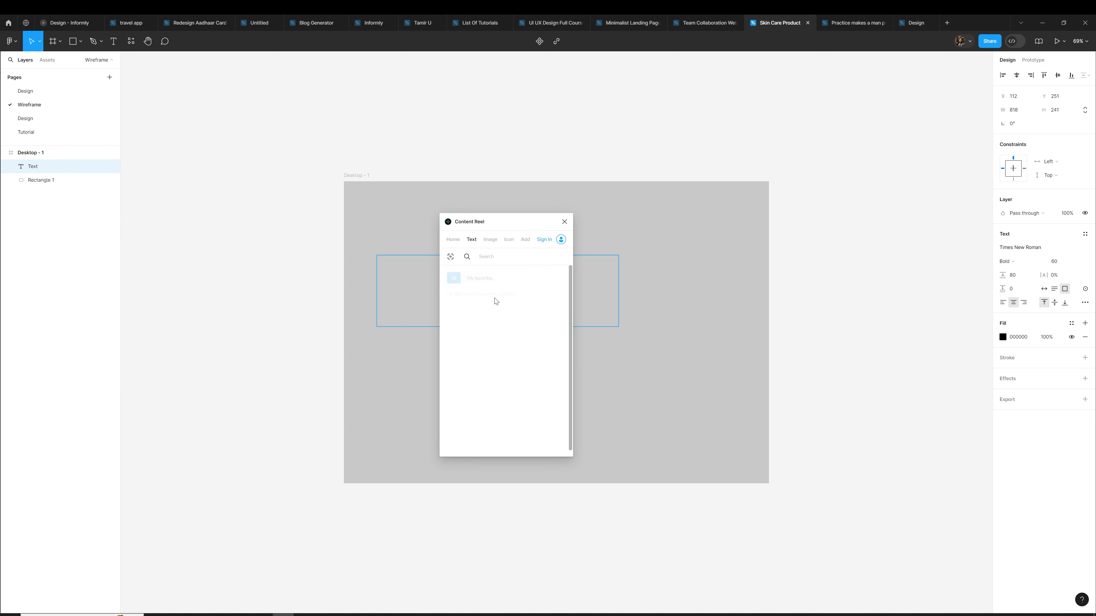
click(503, 333)
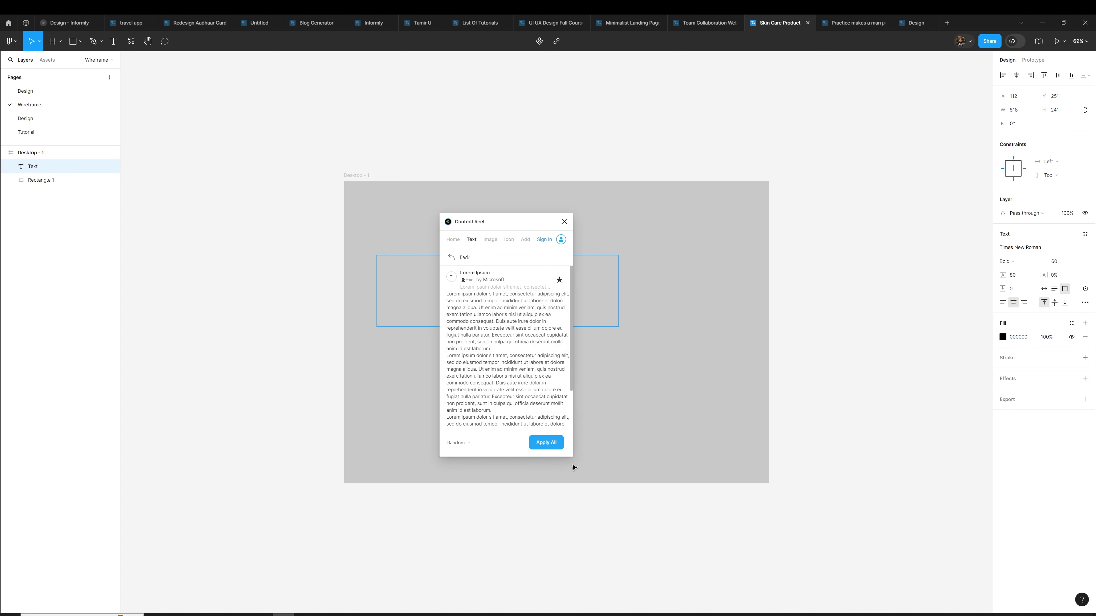
click(565, 222)
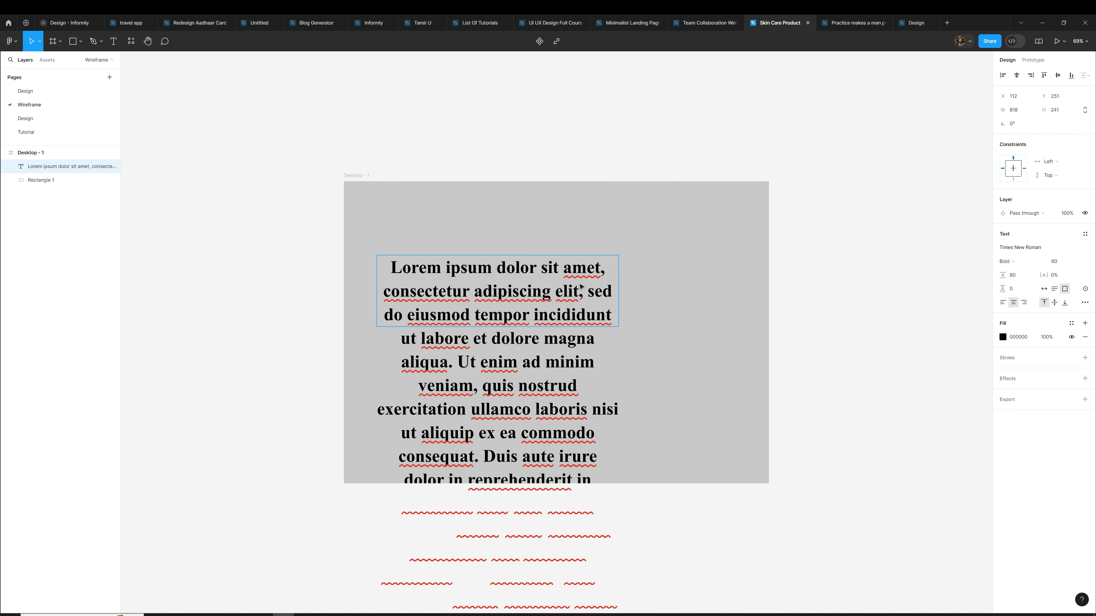
Duplicate the lorem ipsum text and move the copy well to the left of Desktop - 1
drag(501, 330, 314, 311)
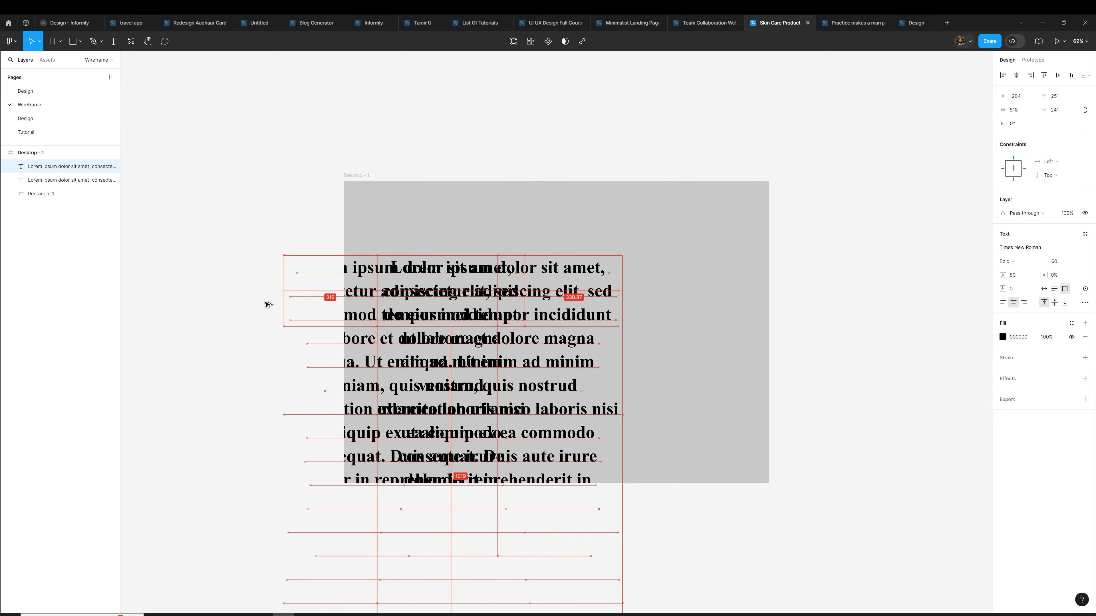
click(474, 302)
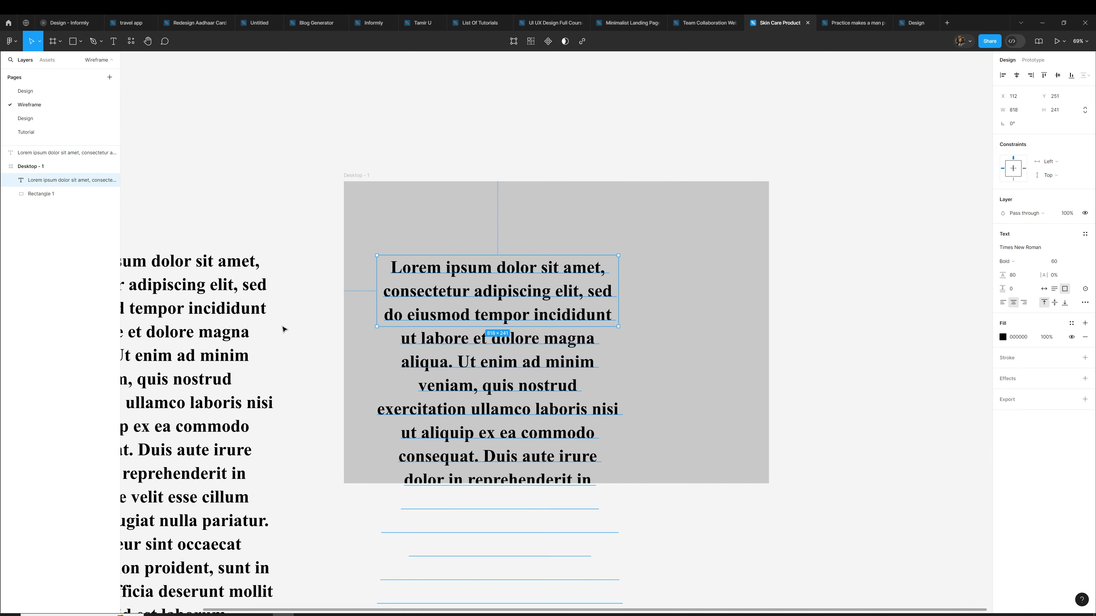
scroll(258, 323, down, 3)
scroll(216, 322, down, 2)
scroll(215, 323, up, 2)
scroll(216, 322, left, 3)
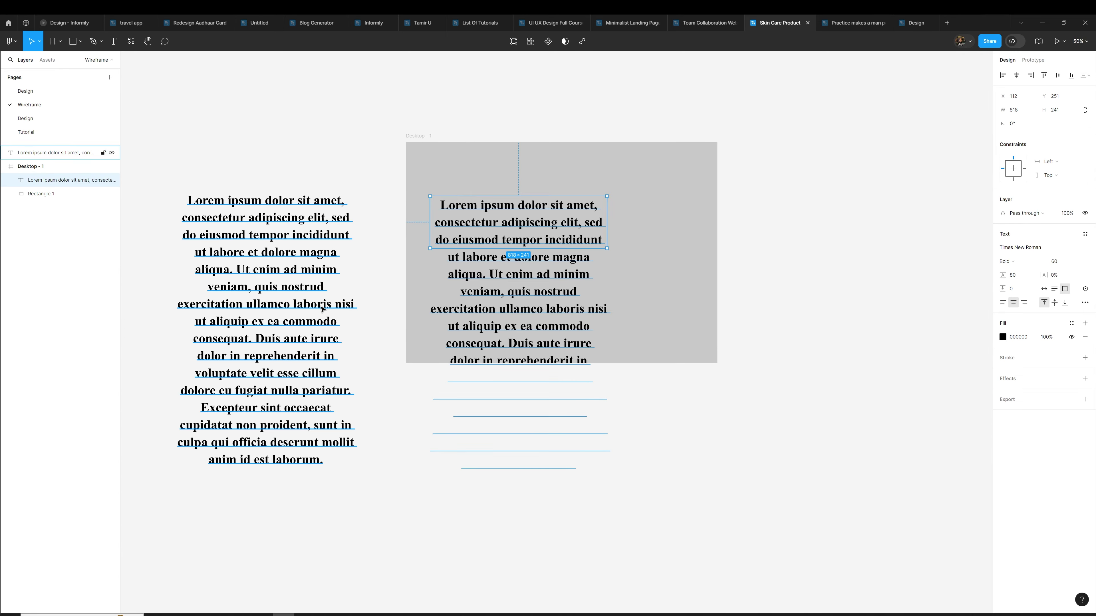
click(258, 215)
drag(258, 216, 138, 212)
Edit the frame's paragraph and select the text from 'incididunt' to the end
scroll(413, 302, up, 2)
click(544, 289)
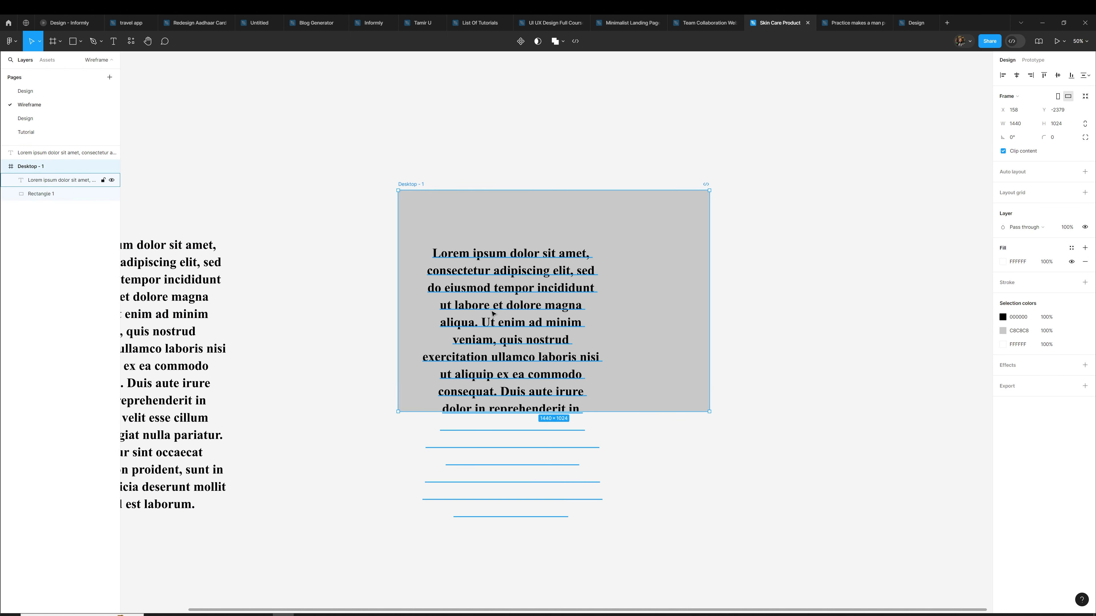
double_click(545, 289)
click(542, 288)
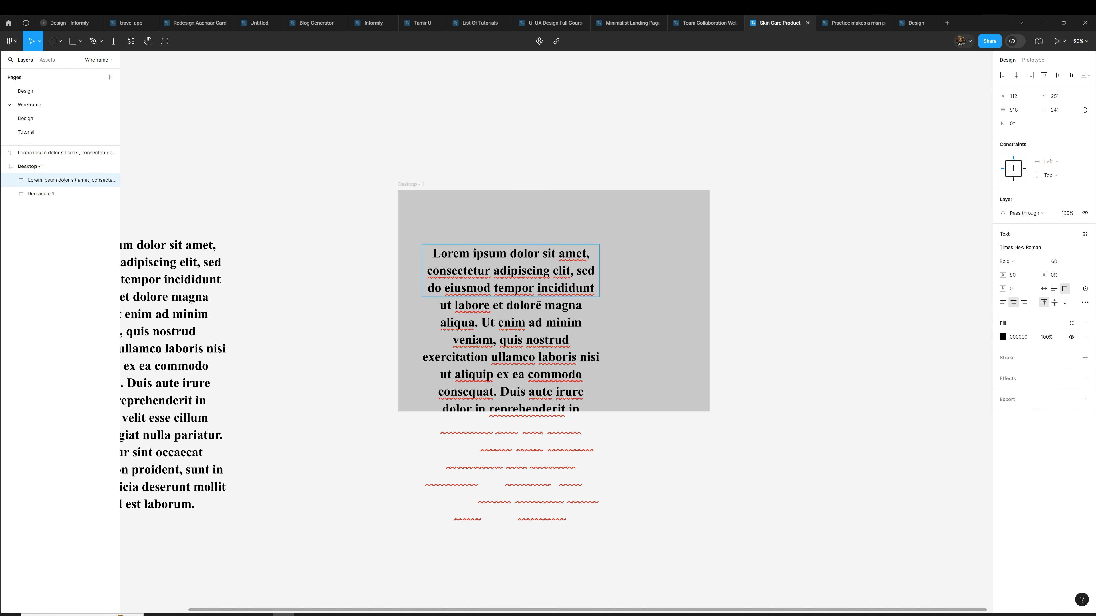
drag(537, 288, 711, 571)
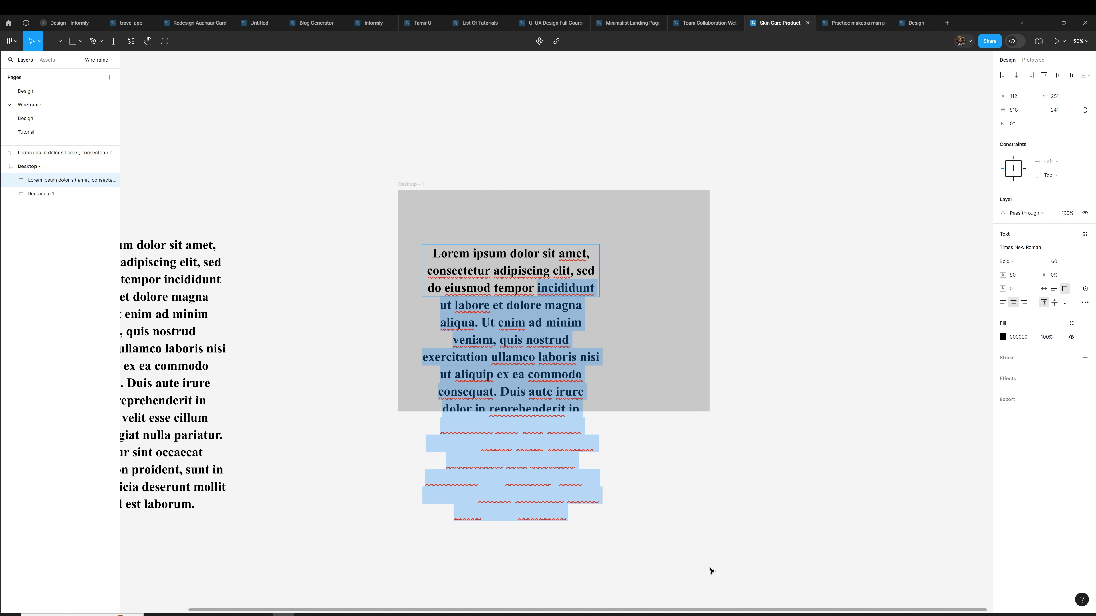
Delete the paragraph's tail, left-align it, and move the text block up
key(BackSpace)
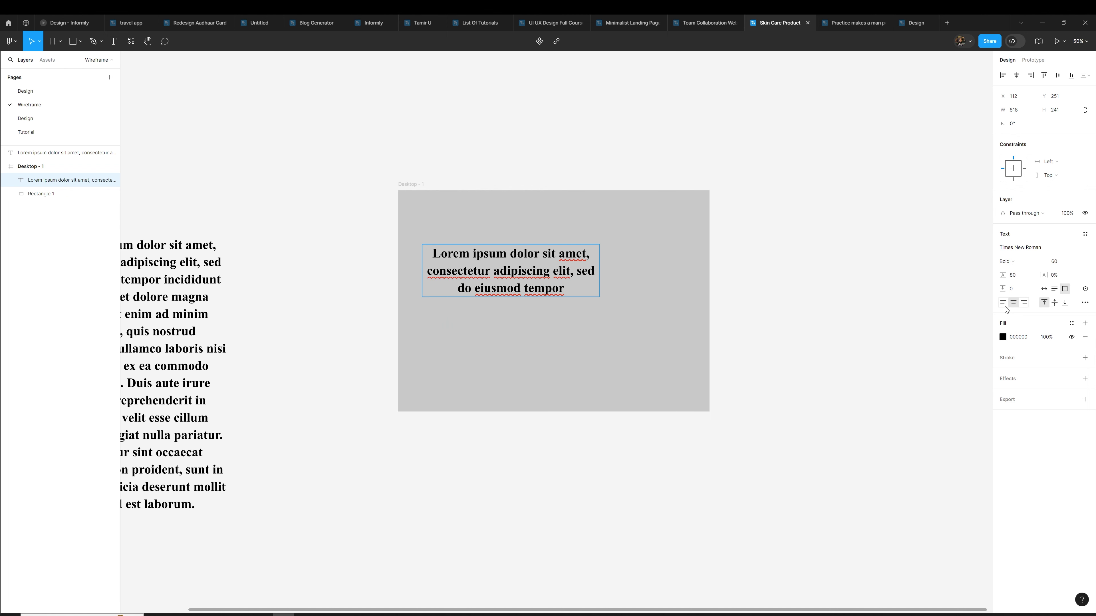
click(1003, 303)
key(Escape)
drag(494, 273, 493, 268)
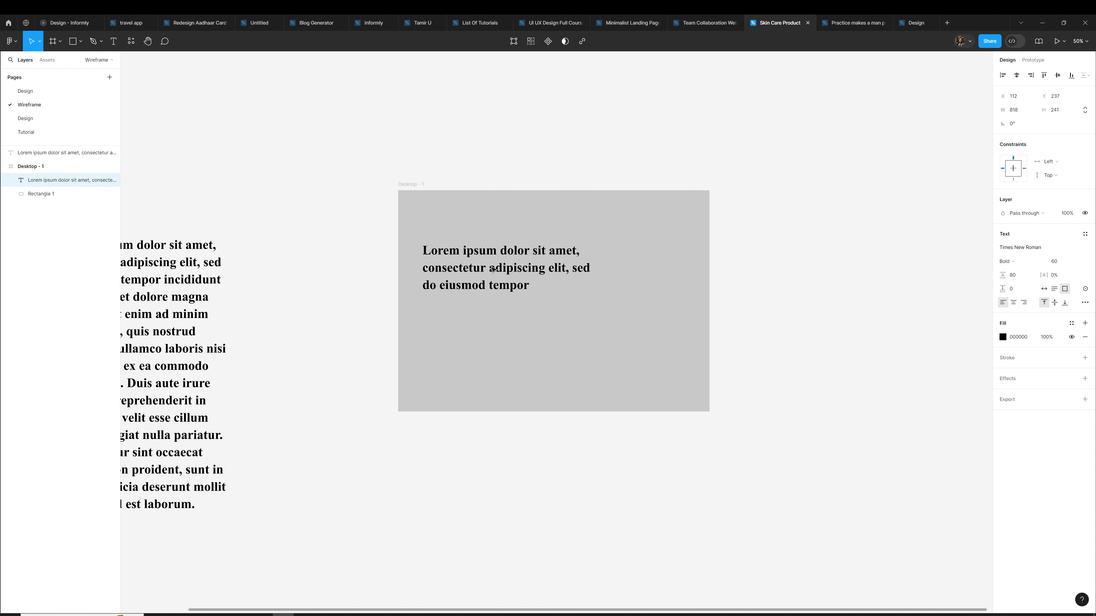
Remove 'elit, sed do eiusmod tempor' and set the headline box to auto height
key(Return)
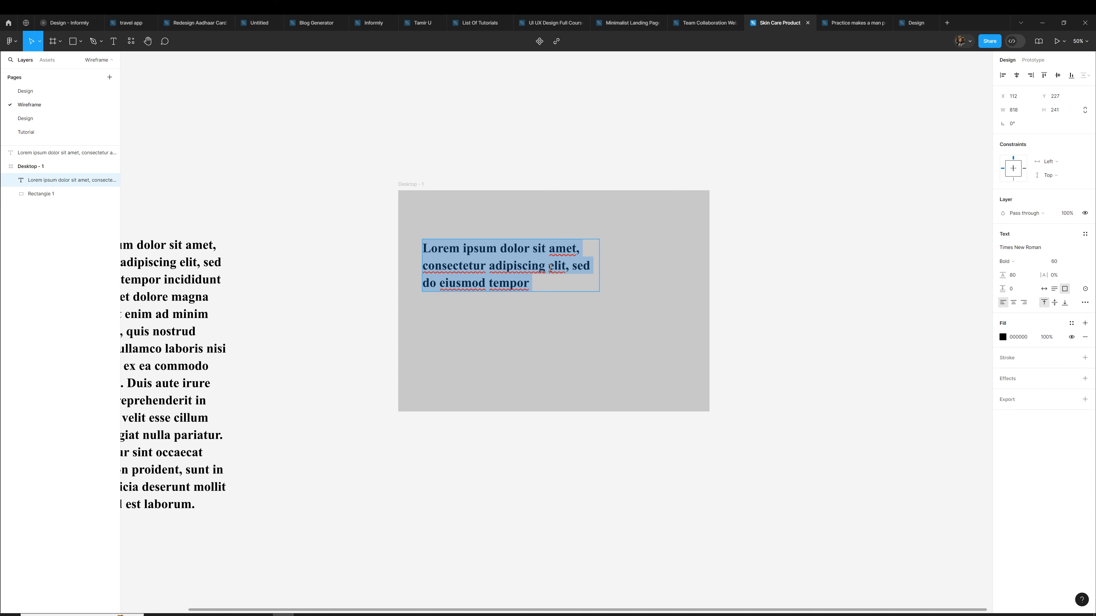
drag(551, 268, 593, 298)
key(BackSpace)
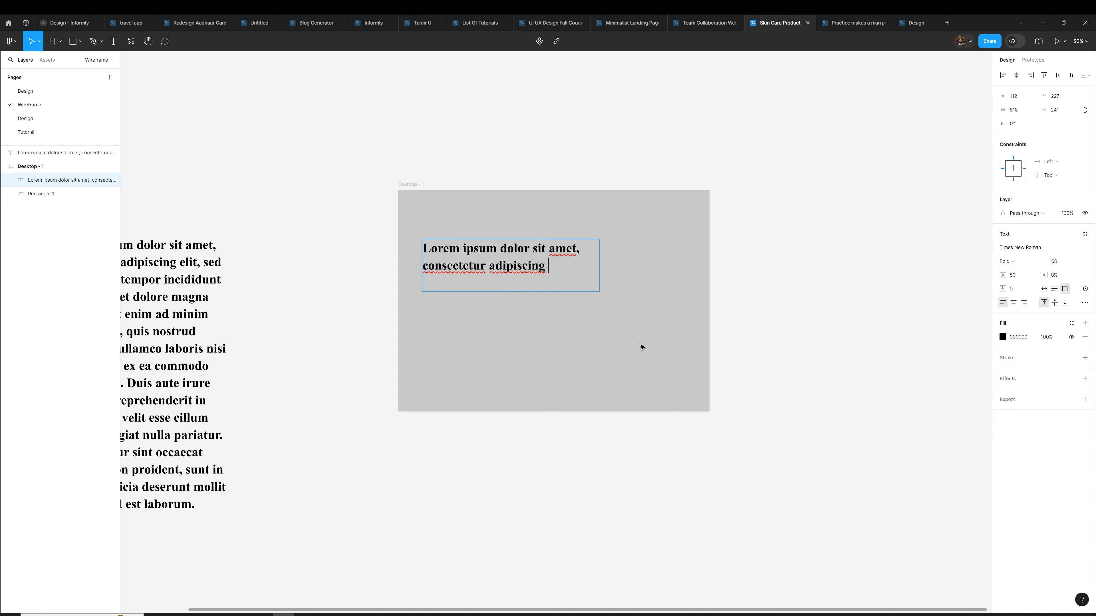
key(Escape)
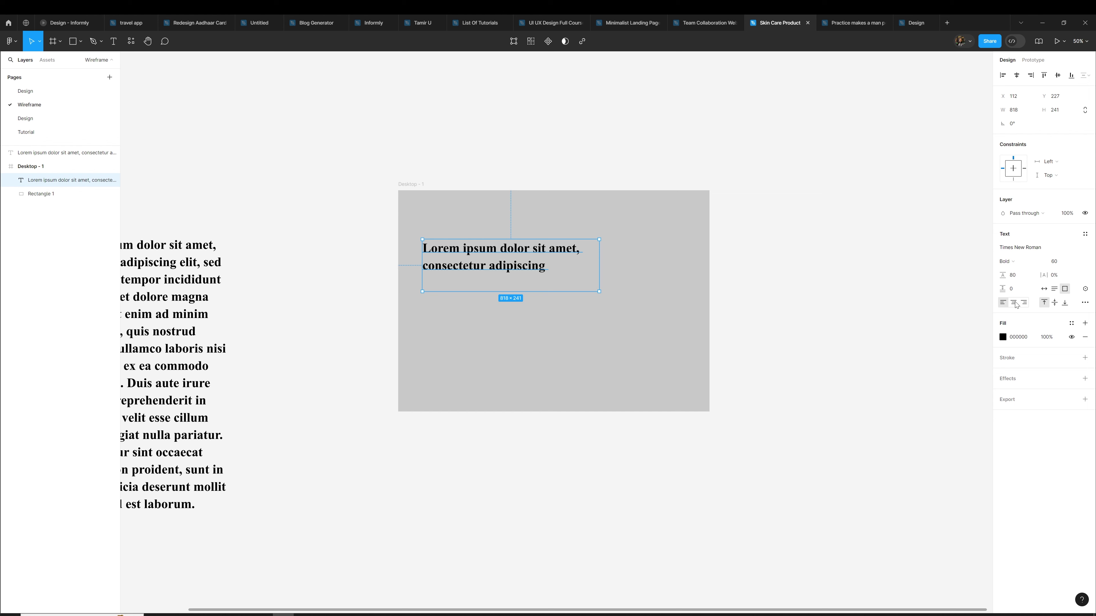
click(1002, 303)
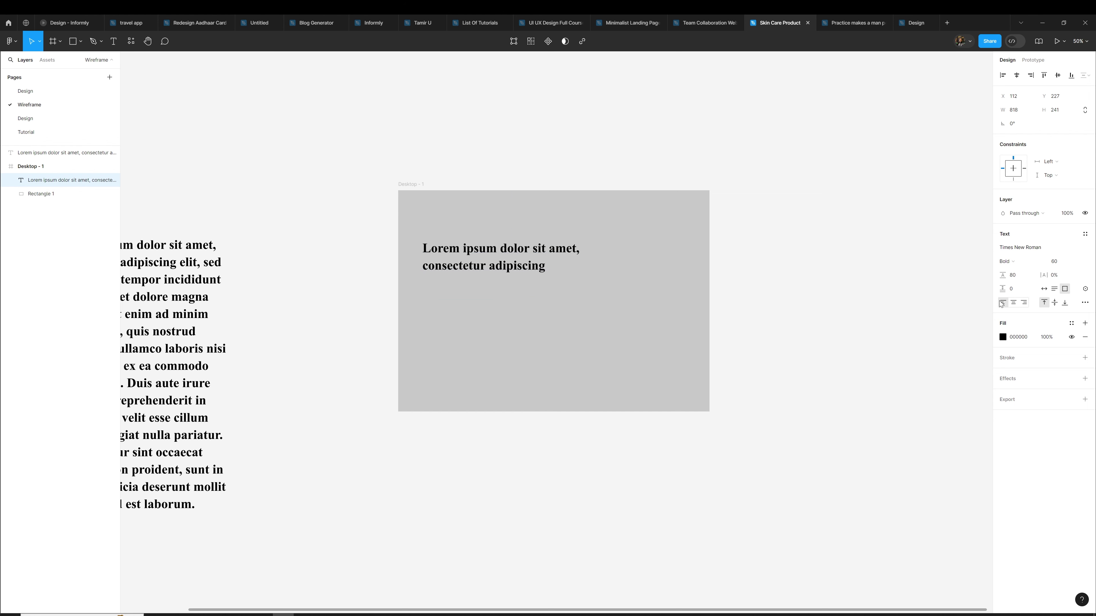
click(1054, 289)
click(787, 298)
Move the headline lower and further left within Desktop - 1
click(604, 346)
click(464, 258)
drag(465, 259, 457, 274)
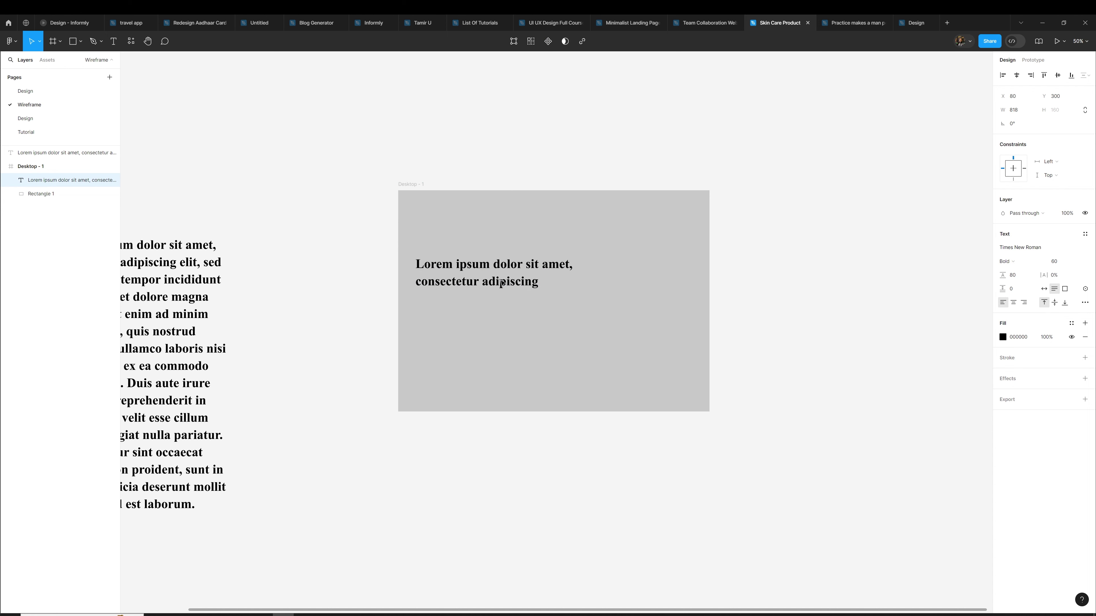
key(Escape)
click(393, 303)
Drop a copy of the long lorem ipsum paragraph below the headline
scroll(394, 304, up, 3)
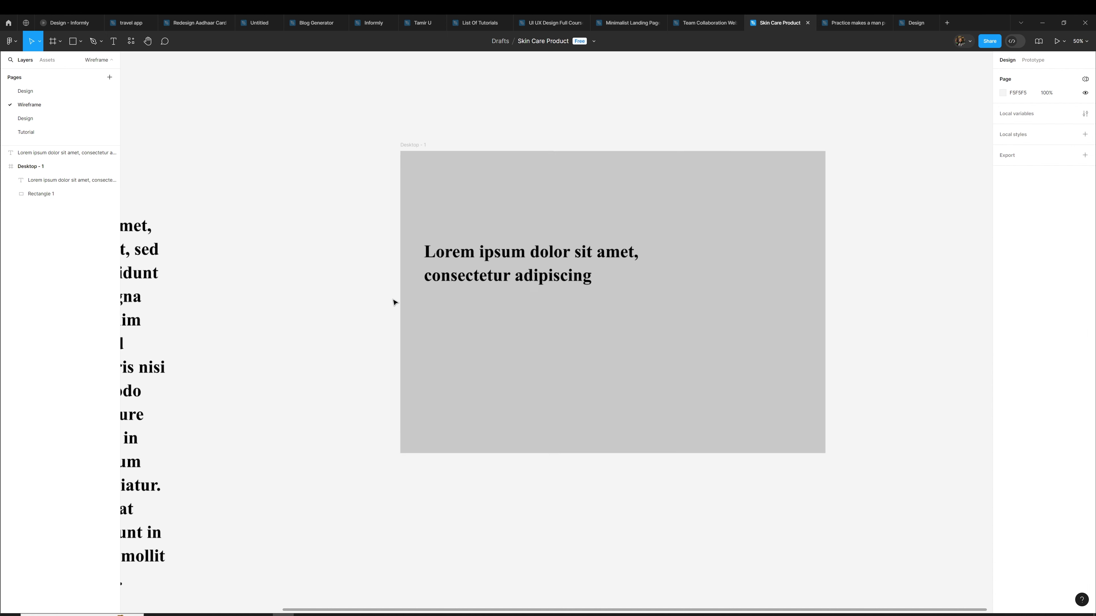
scroll(402, 305, down, 5)
click(263, 311)
mouse_move(210, 455)
mouse_down()
mouse_move(231, 294)
mouse_move(511, 319)
mouse_up()
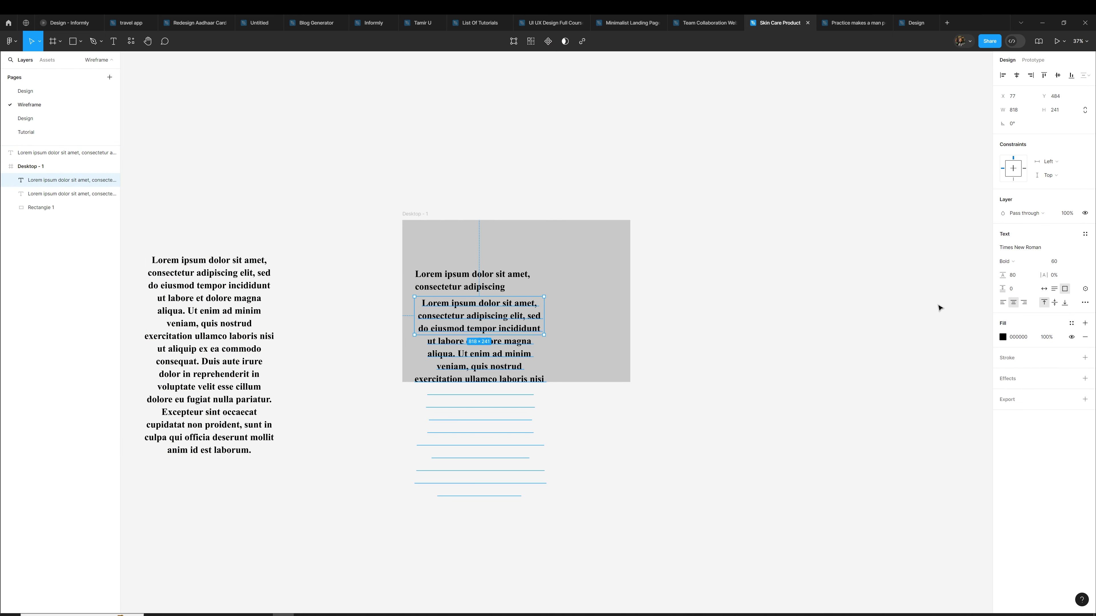
Left-align the copied paragraph with font size 20 and Auto line height
click(1003, 304)
click(1055, 262)
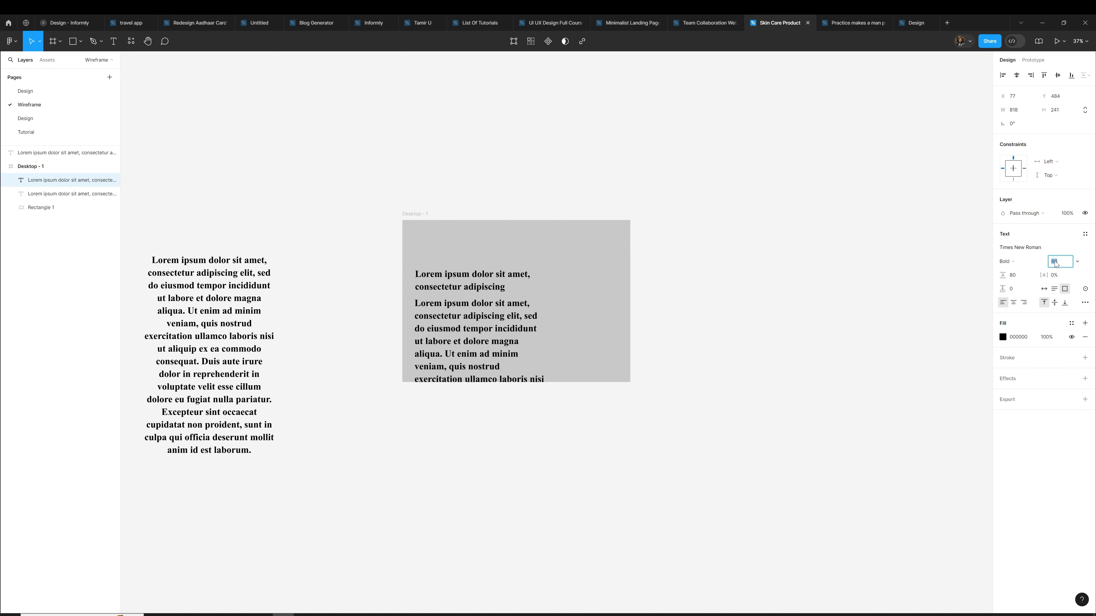
text(20)
key(Return)
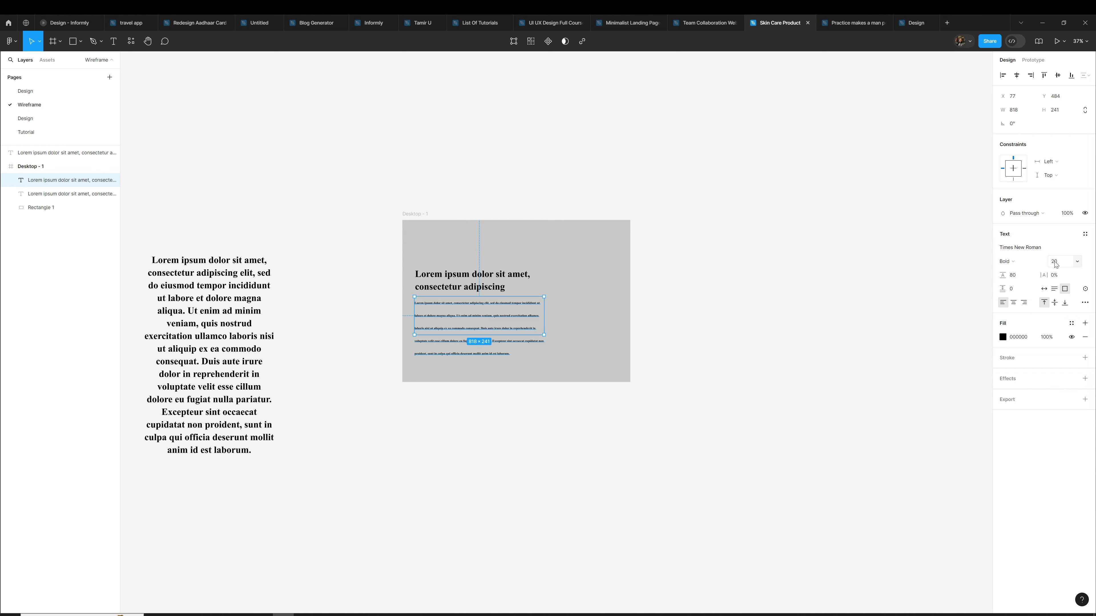
click(1019, 275)
key(Return)
key(Return)
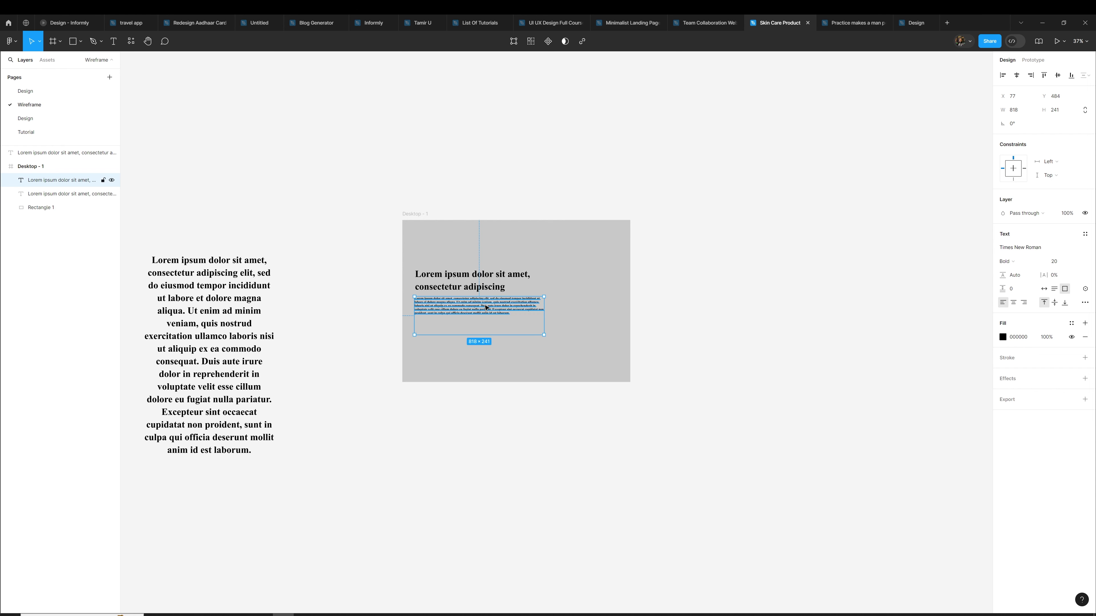
Delete the sentences from 'Ut enim' to 'laborum.', leaving one sentence
scroll(484, 304, up, 3)
click(466, 306)
drag(432, 300, 633, 396)
key(BackSpace)
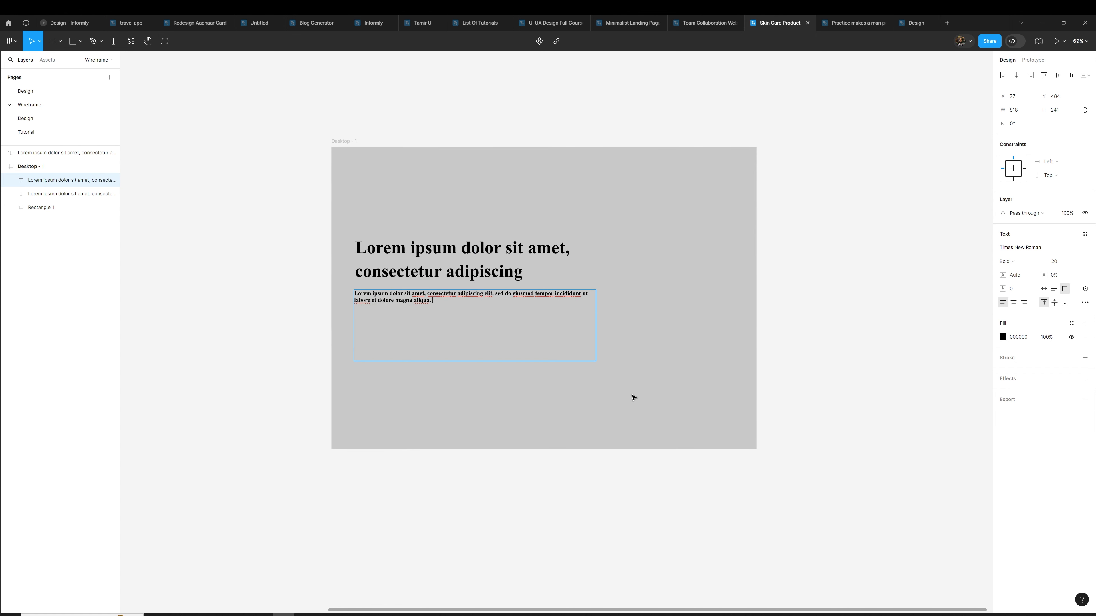
key(Escape)
Set the paragraph font to Ubuntu Regular
click(1036, 253)
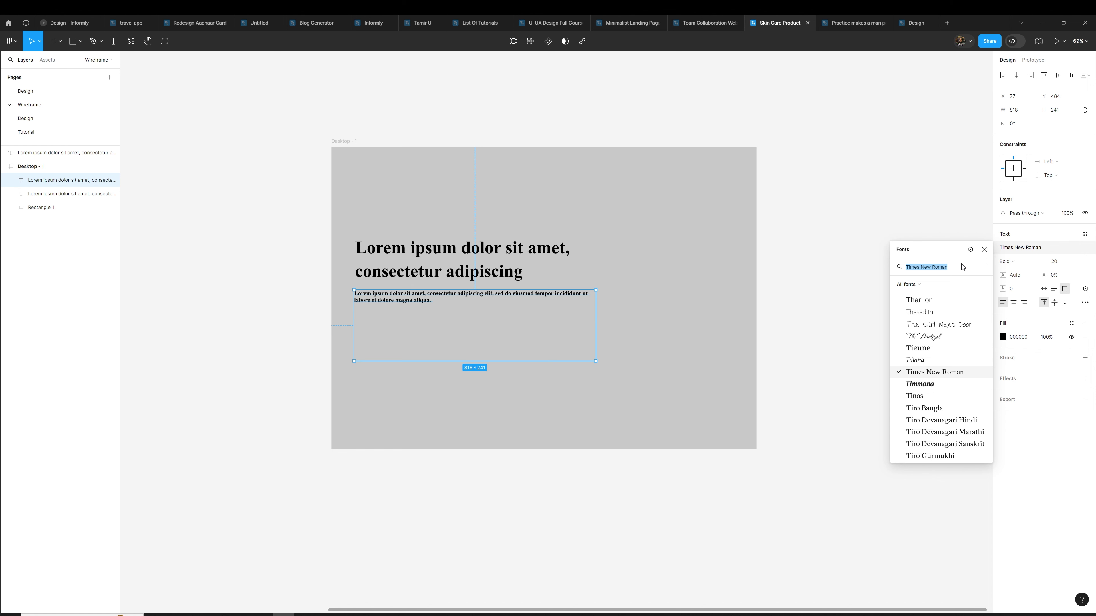
text(ubuntu)
key(Return)
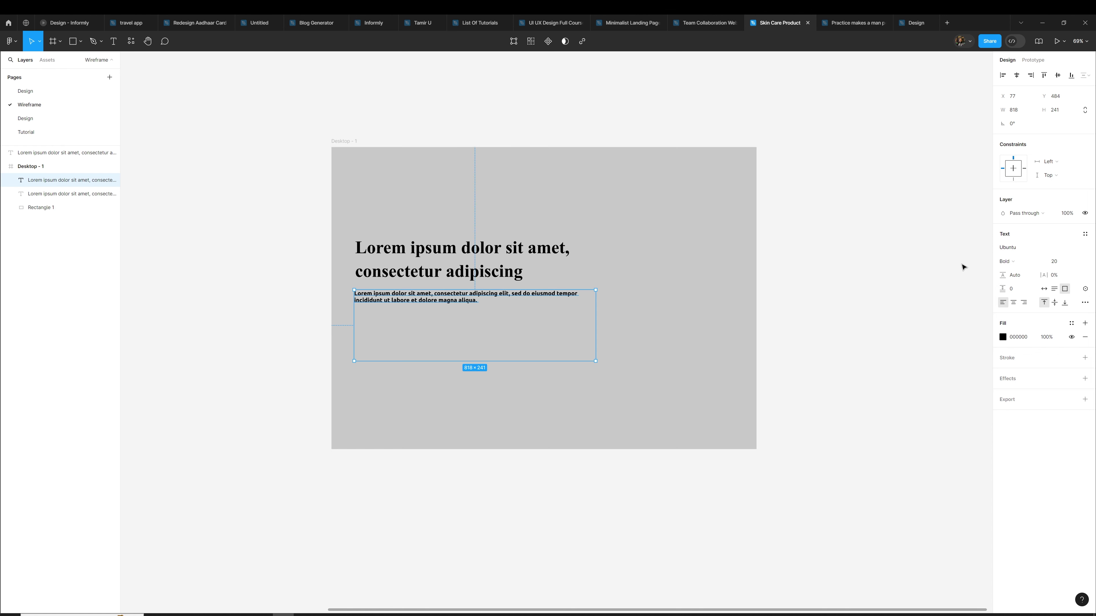
click(1007, 261)
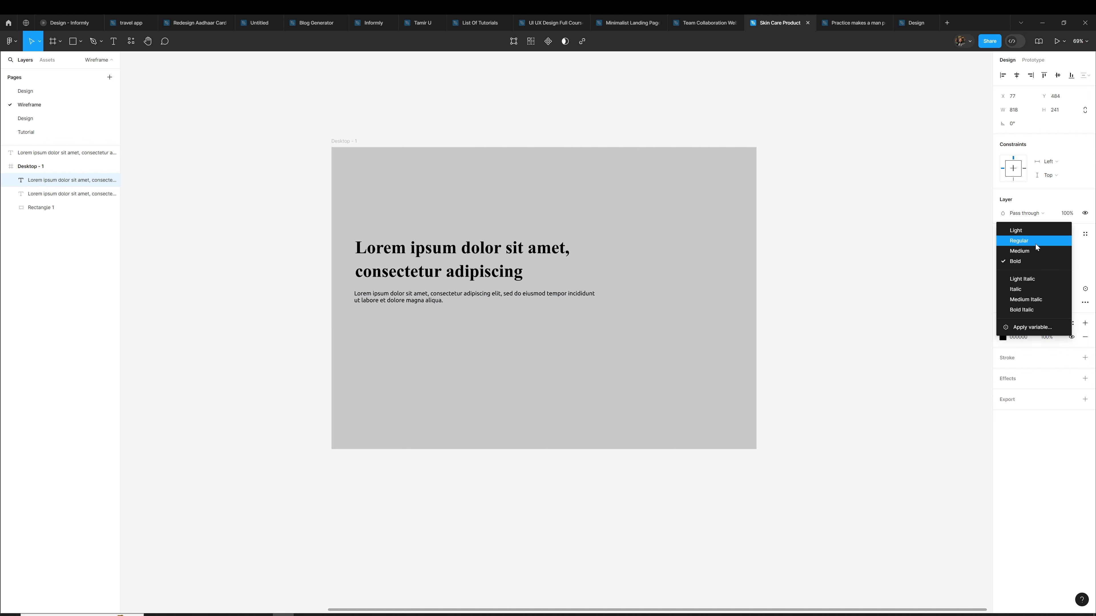
click(1035, 240)
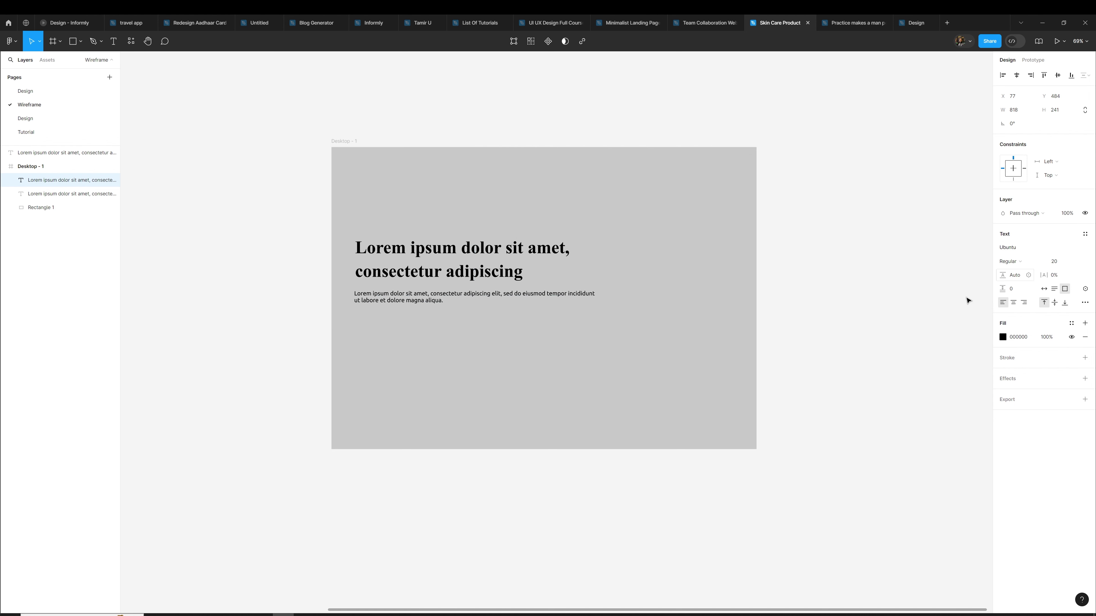
Make the paragraph box auto height with a 32 line height
click(1054, 290)
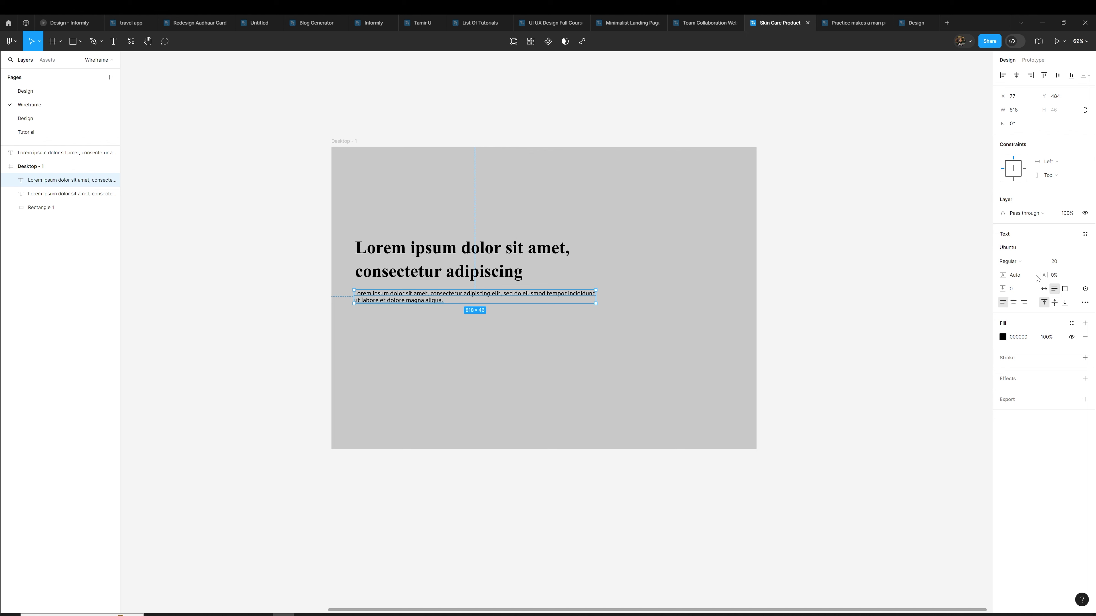
click(1016, 277)
key(Up)
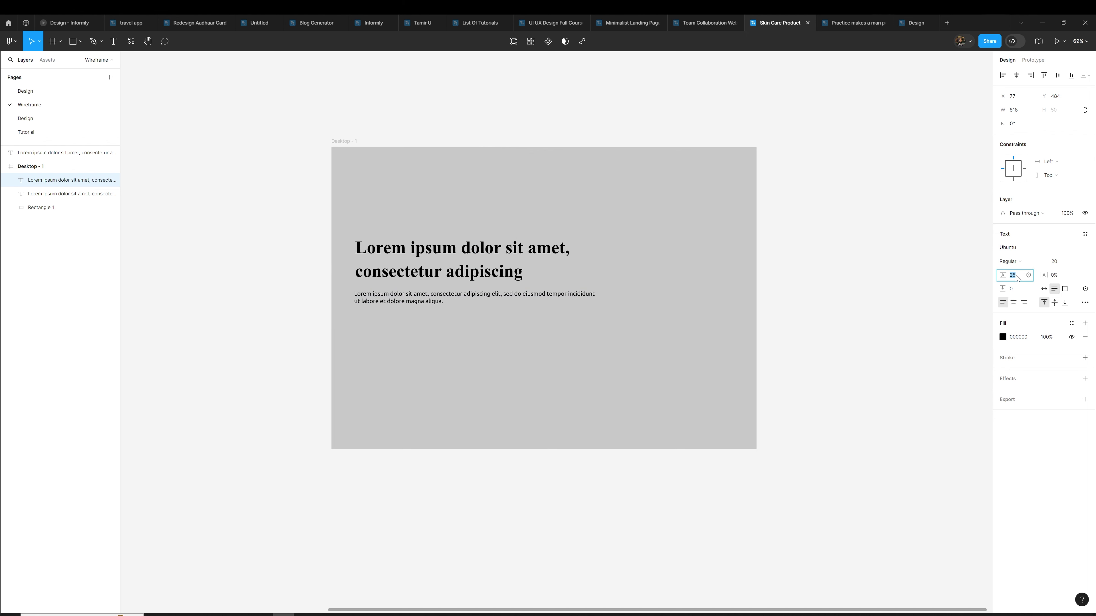
key(Up)
key(Up)
key(Up)
key(Up)
key(Up)
key(Up)
key(Up)
key(Up)
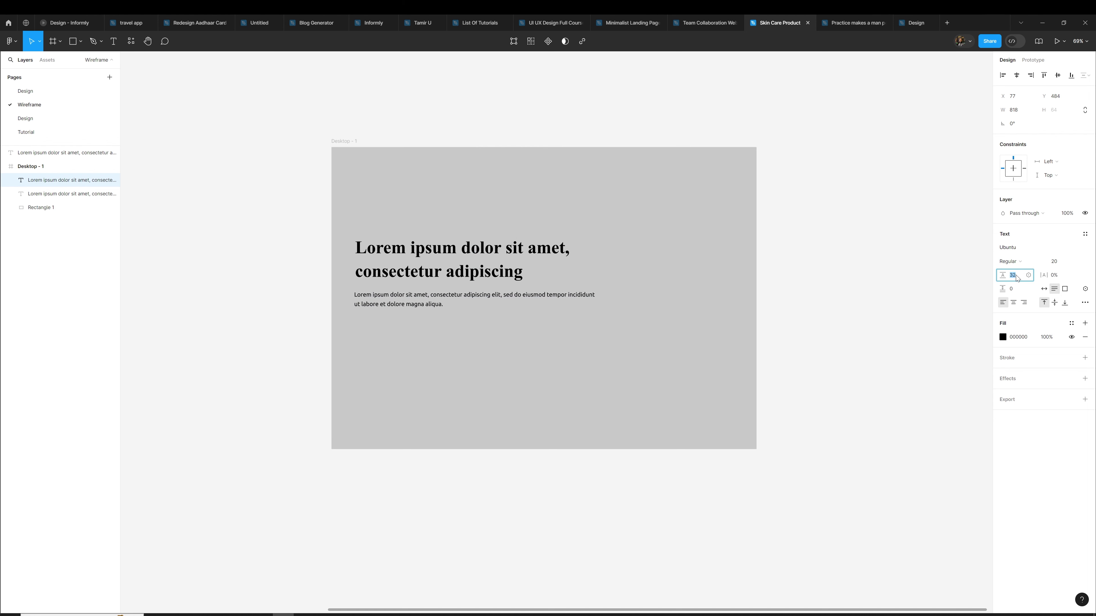
Narrow the paragraph to 689 wide so it wraps after 'eiusmod', then select headline and paragraph
drag(592, 300, 556, 300)
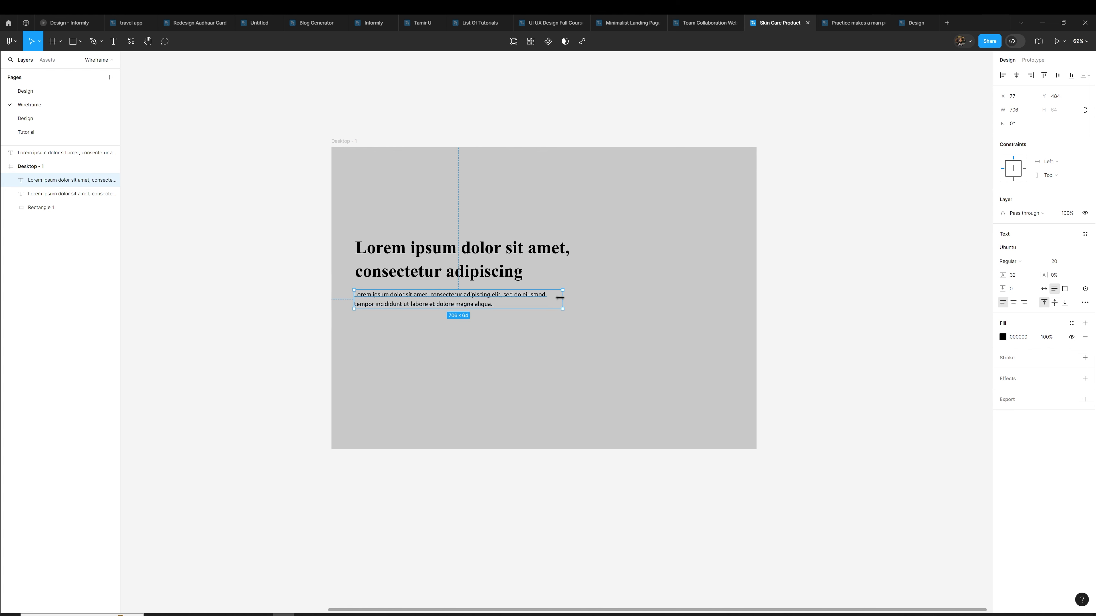
click(819, 330)
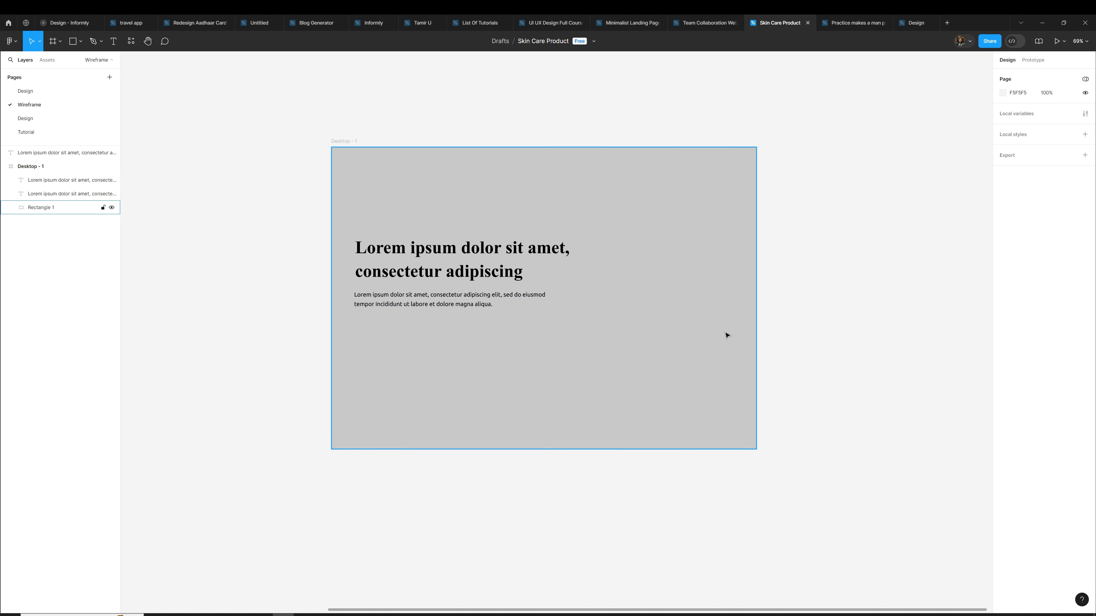
scroll(727, 336, down, 2)
click(572, 304)
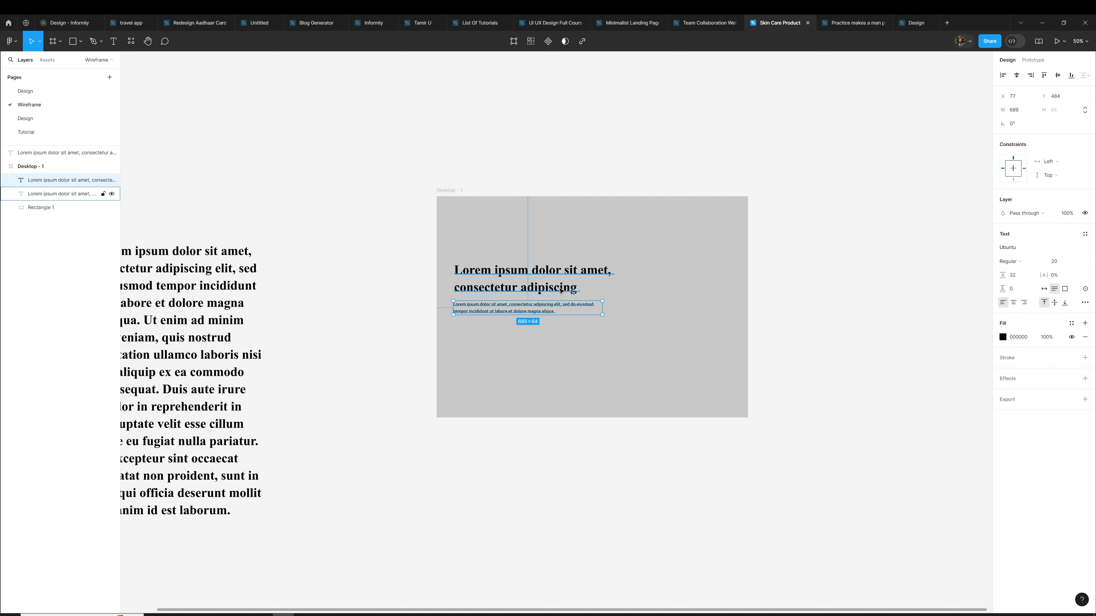
Make the headline and paragraph text white (FFFFFF)
click(1003, 371)
text(ffffff)
key(Return)
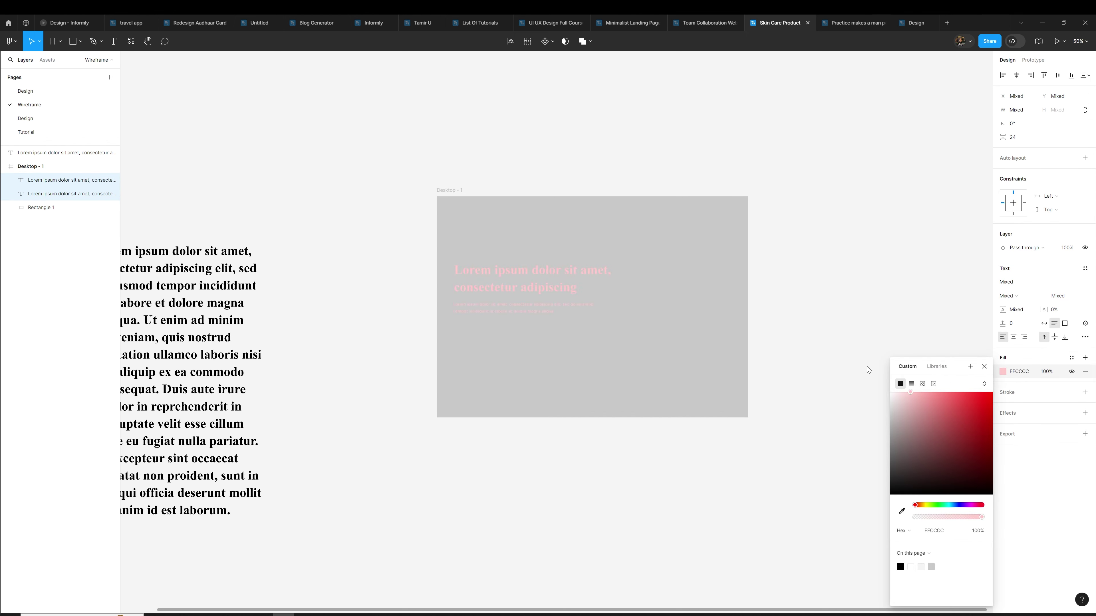
click(813, 305)
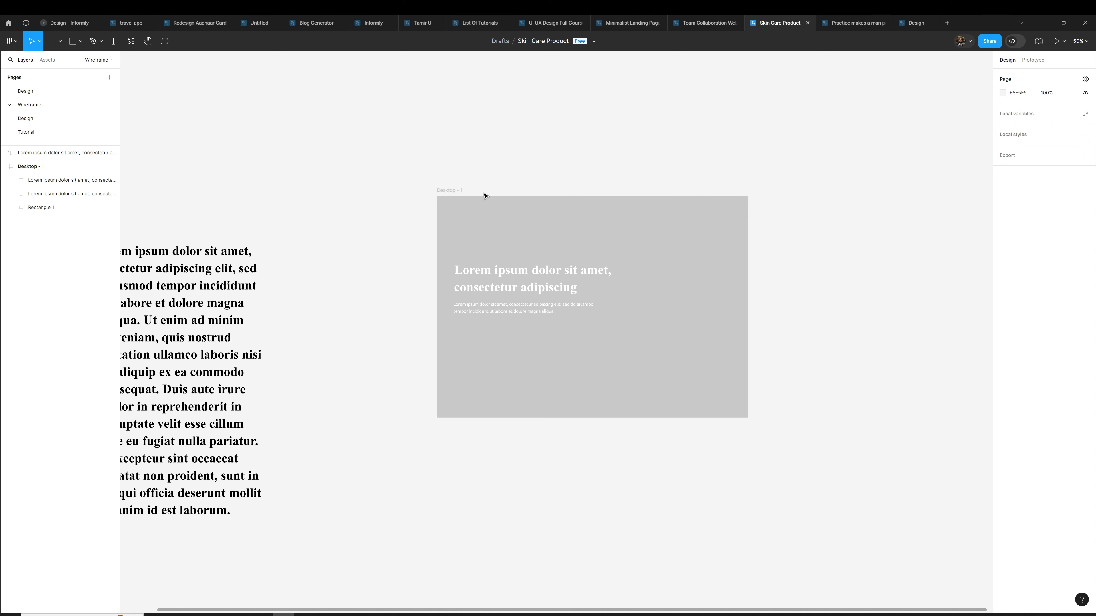
scroll(481, 192, up, 2)
click(473, 232)
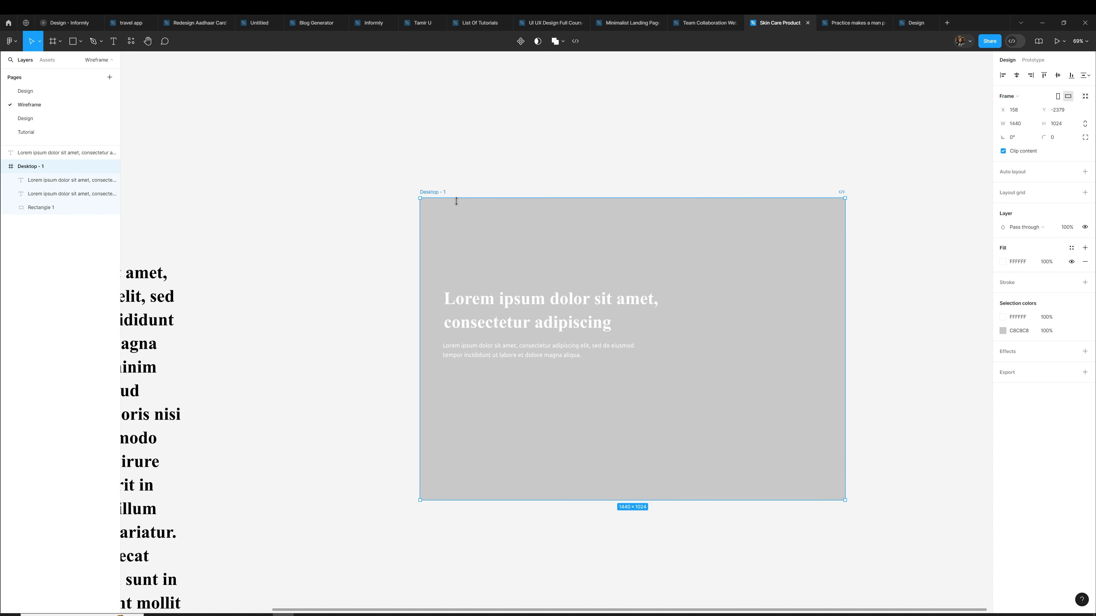
Add a 'Logo' text near the top-left corner of Desktop - 1
key(t)
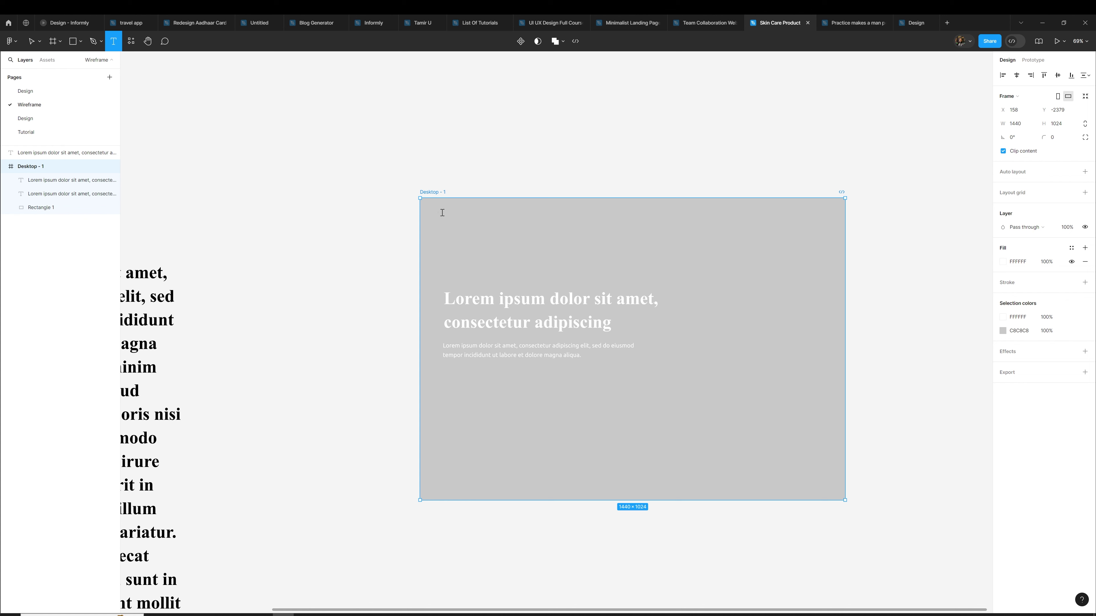
click(442, 213)
text(Logo)
key(Escape)
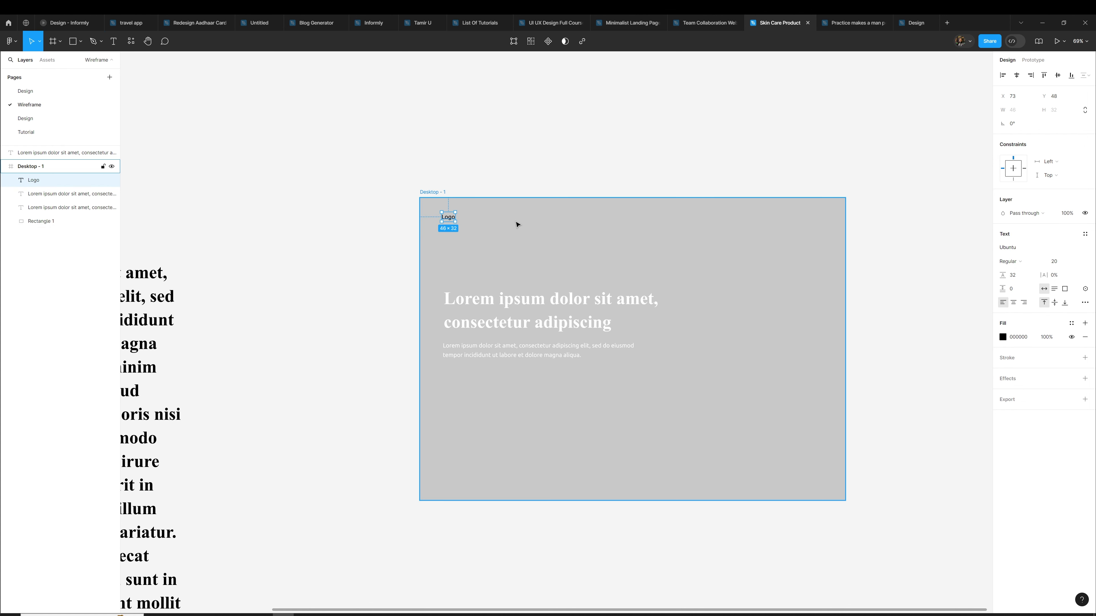
Give the Logo text a white FFFFFF fill and Bold weight
click(1002, 337)
text(FFFFFF)
key(Return)
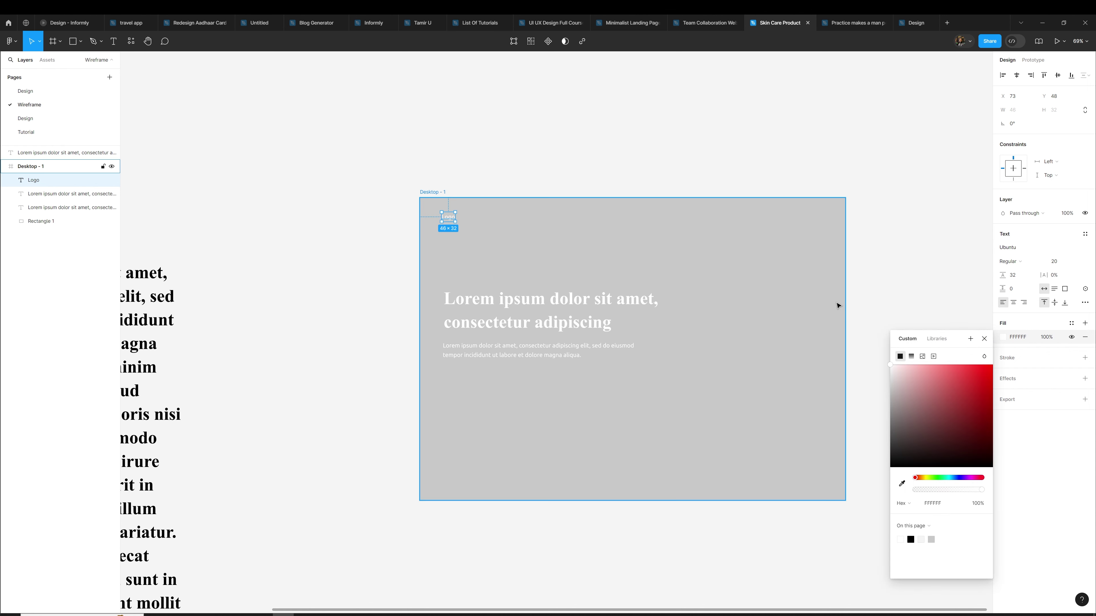
click(1016, 264)
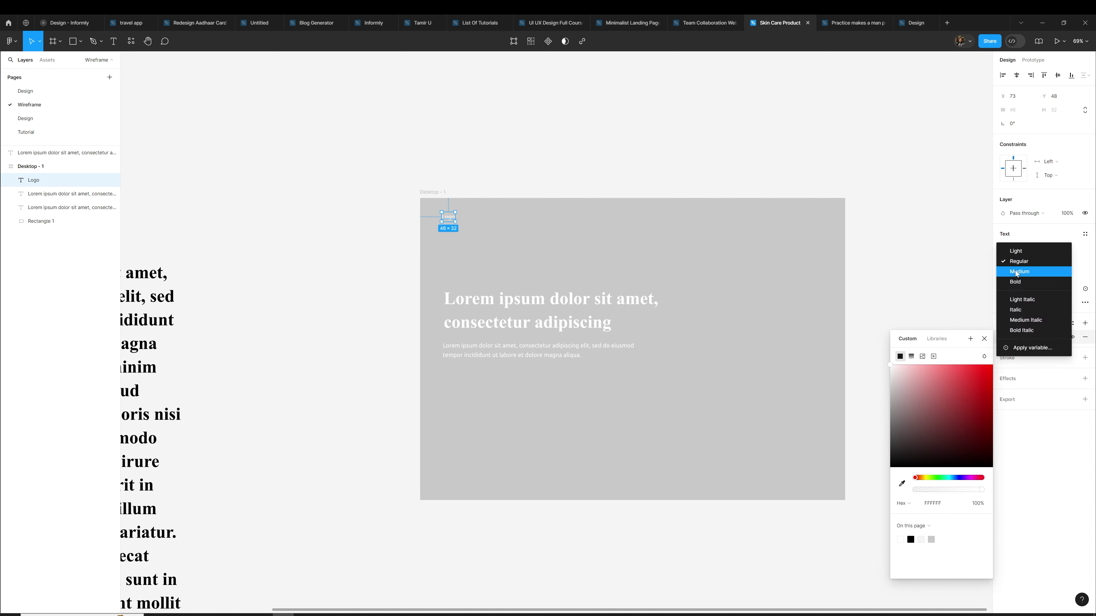
click(1018, 282)
click(972, 277)
click(447, 218)
Set the Logo to font size 40 with Auto line height and nudge it up
click(1061, 263)
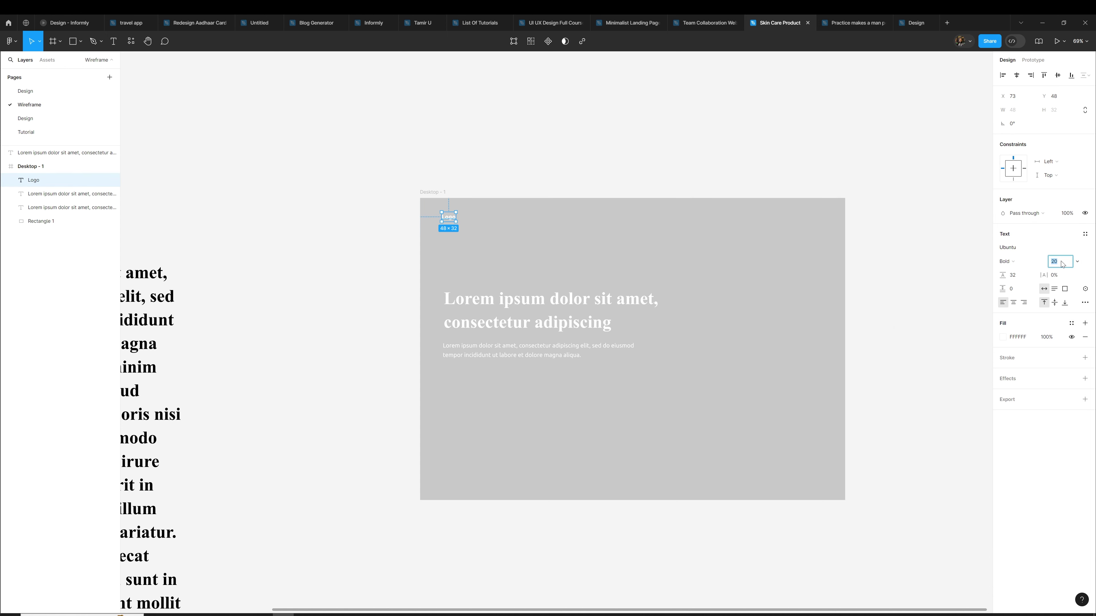
text(40)
key(Return)
click(1014, 277)
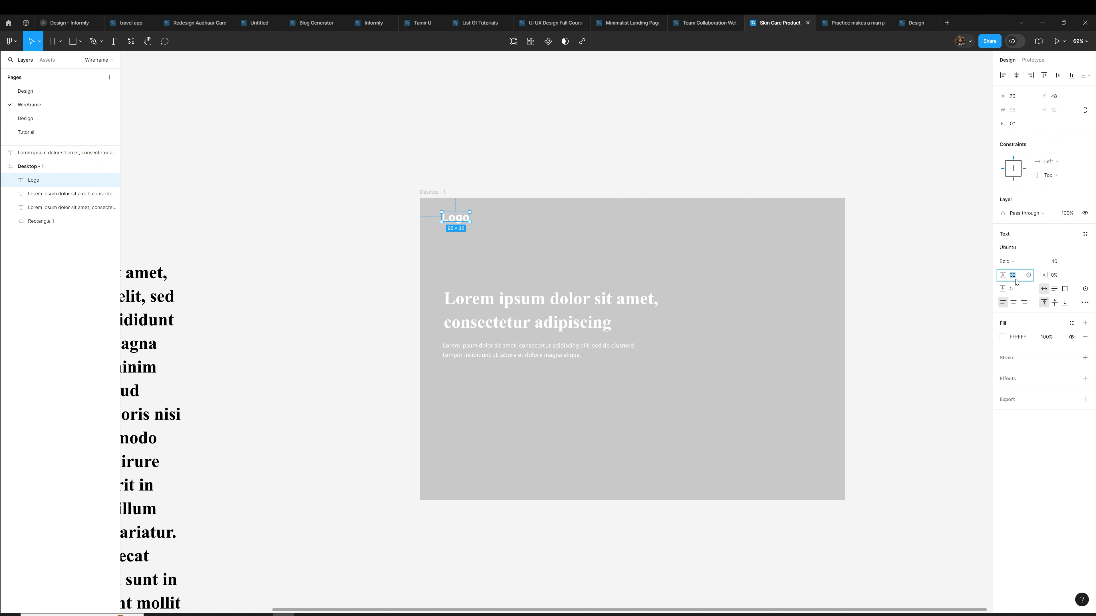
text(auto)
key(Return)
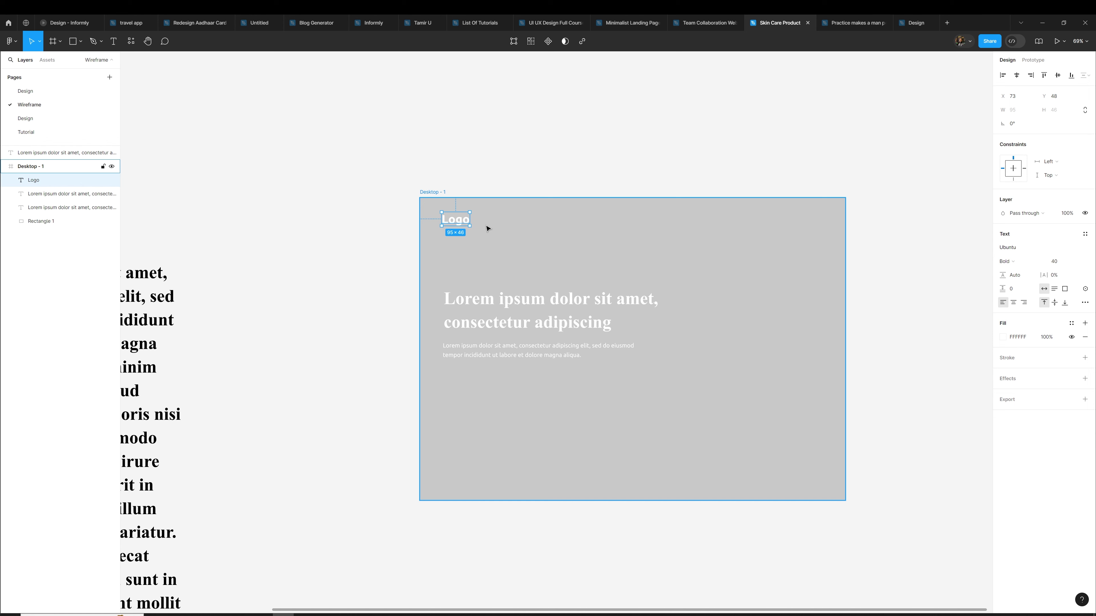
key(shift+Up)
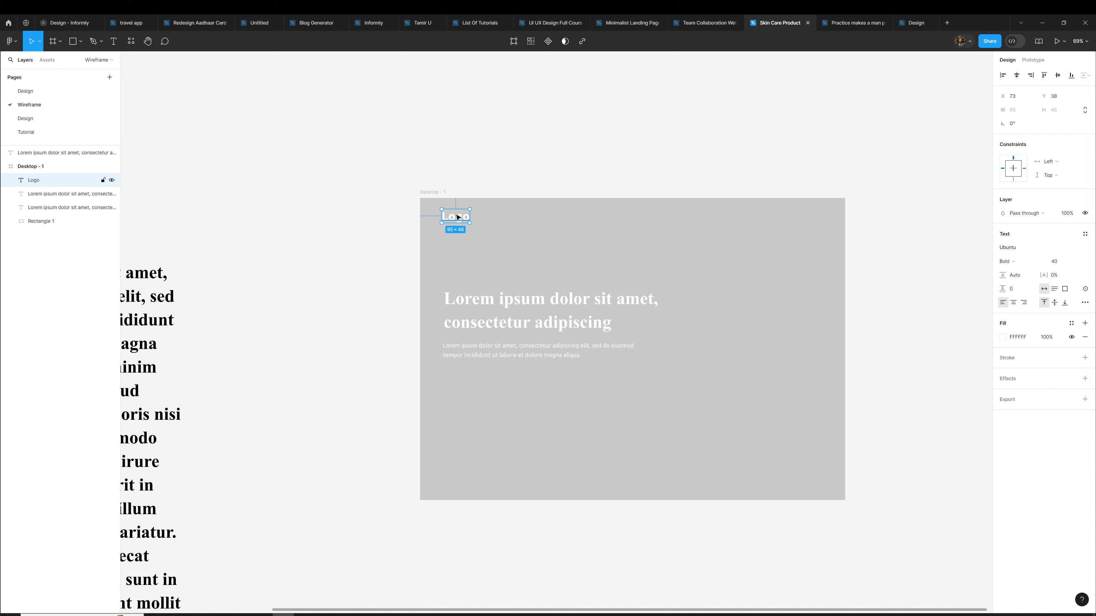
Duplicate the Logo text into a 'Home' label at size 24, medium weight, aligned beside it
alt+drag(458, 218, 597, 224)
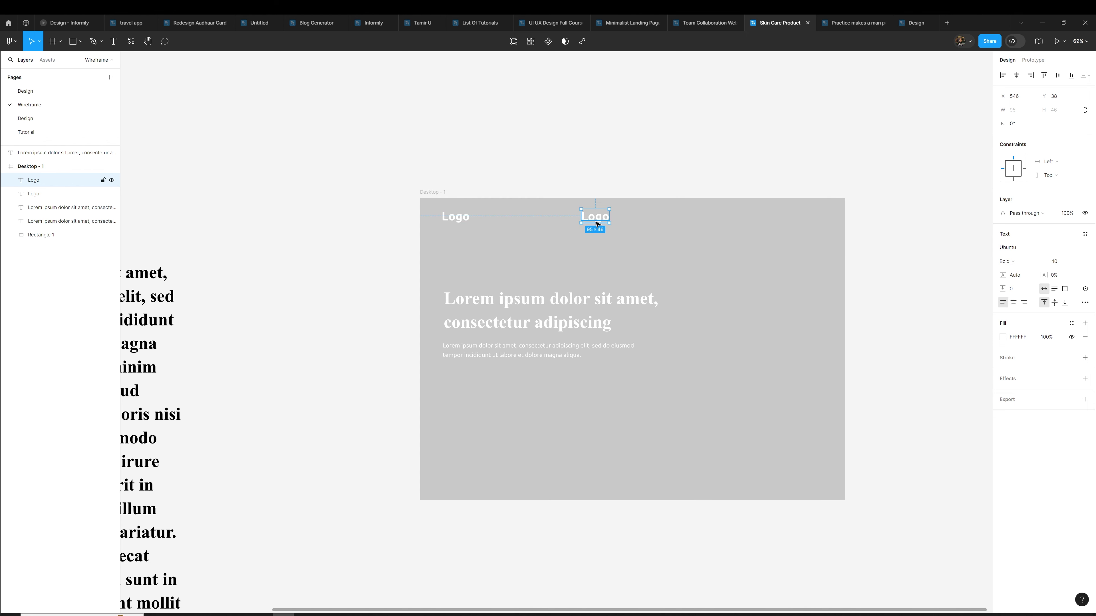
click(1065, 262)
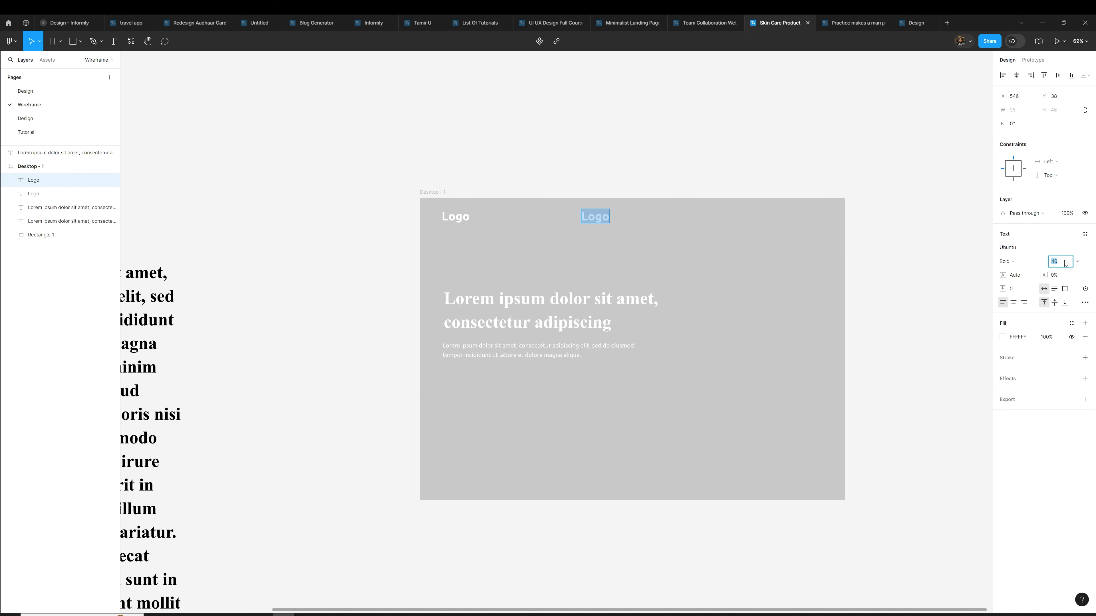
text(24)
key(Return)
key(Return)
key(Escape)
drag(591, 218, 606, 222)
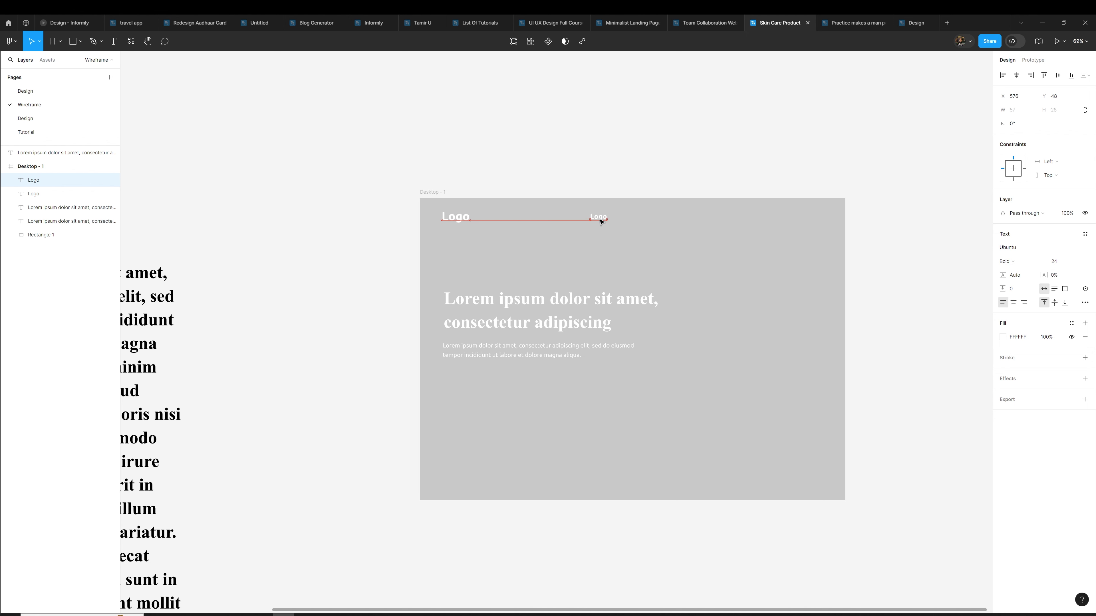
double_click(606, 218)
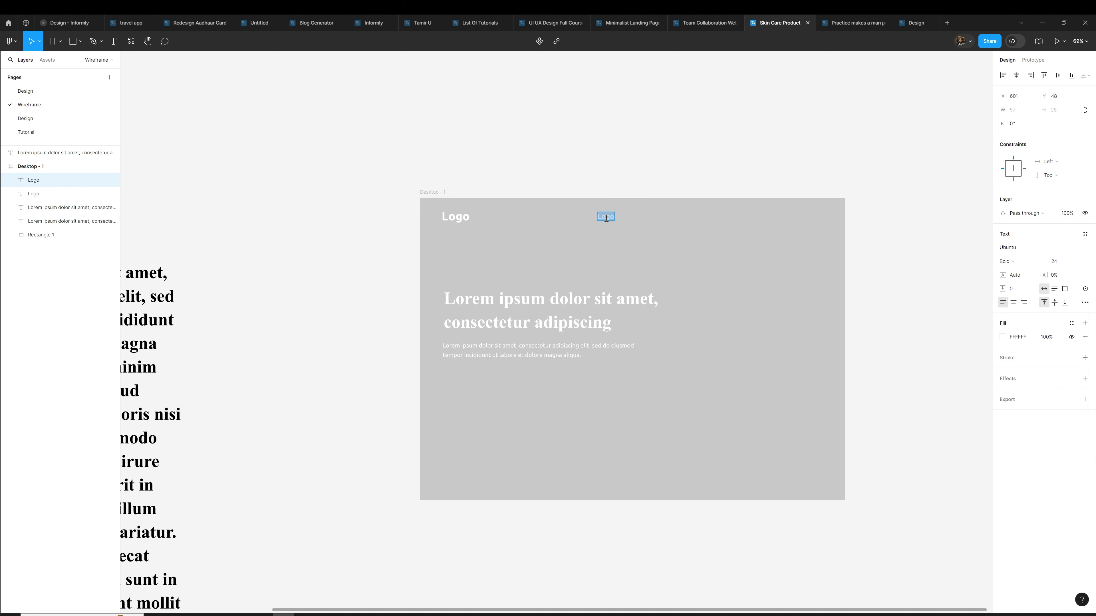
text(Home)
click(1006, 261)
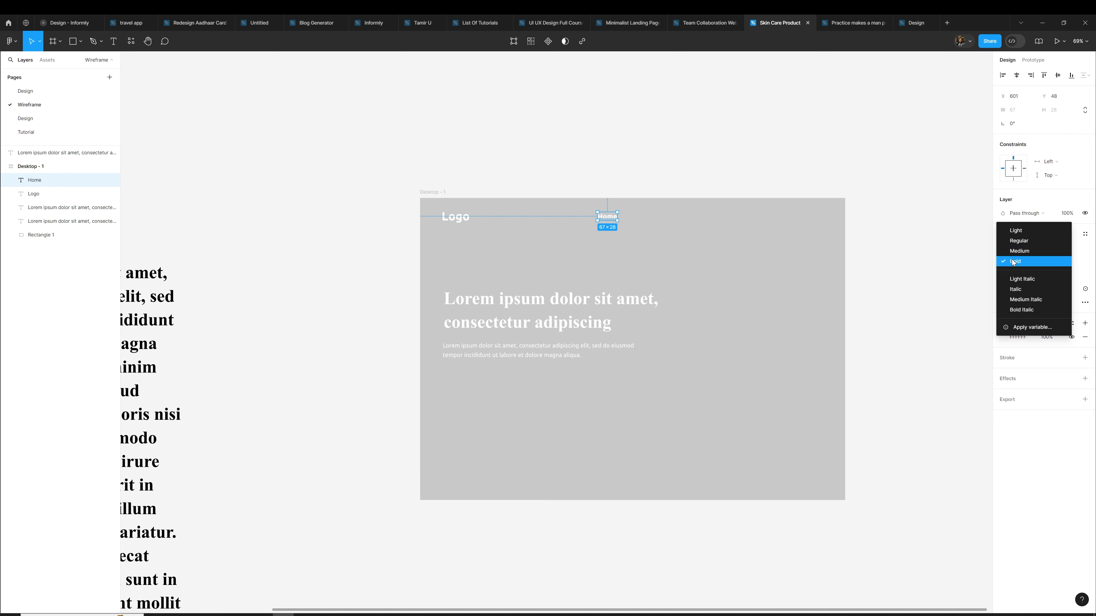
click(1018, 242)
click(664, 190)
Duplicate the label to add Products, Skin Care and Contact in a row after Home
drag(618, 210, 641, 224)
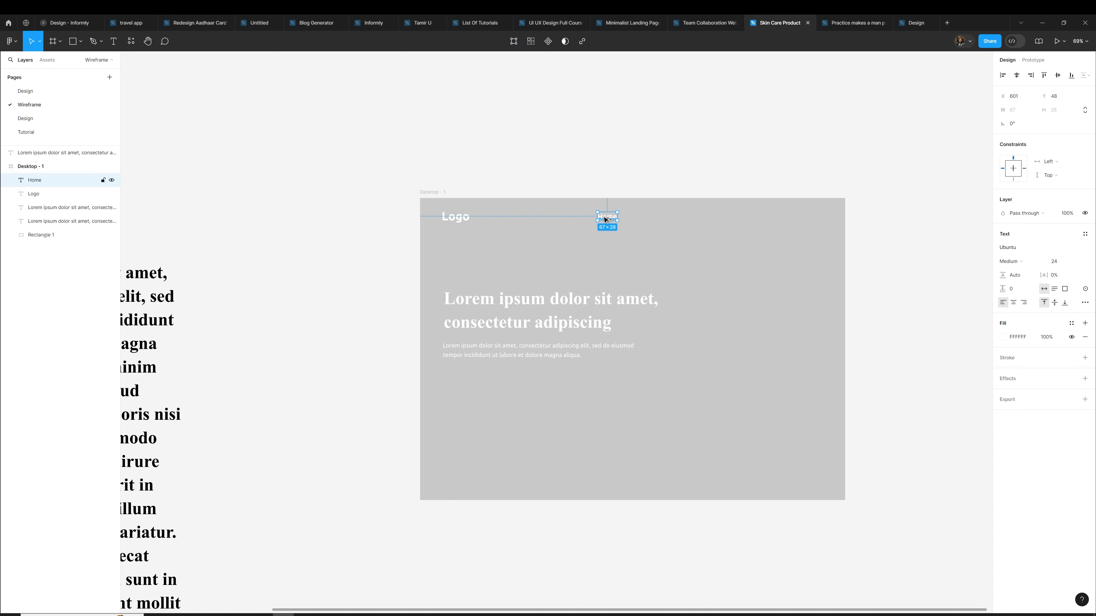
double_click(641, 221)
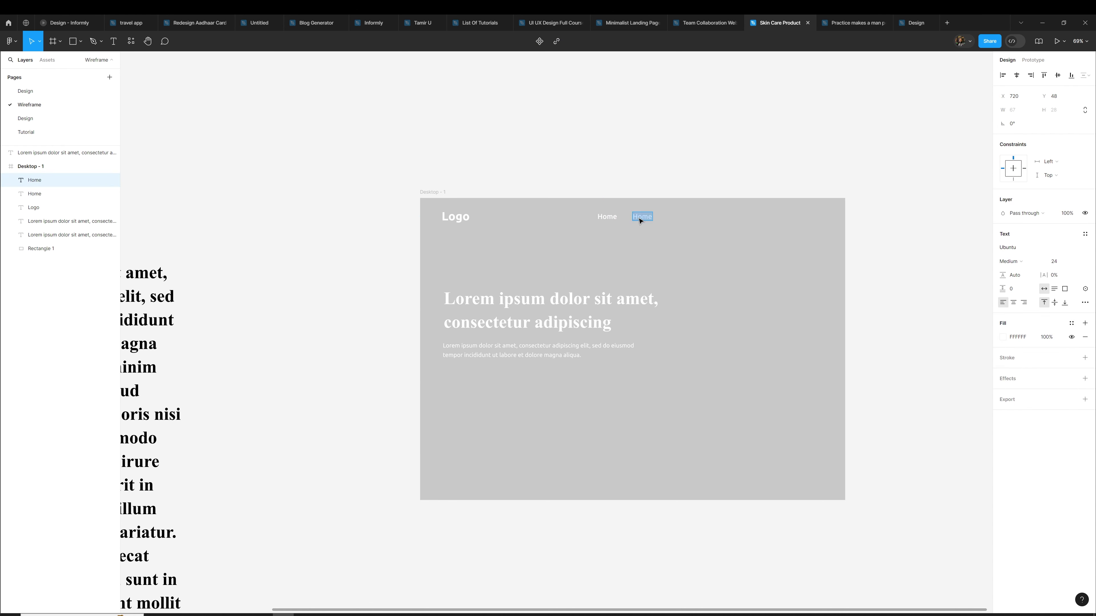
text(Products)
drag(661, 222, 699, 225)
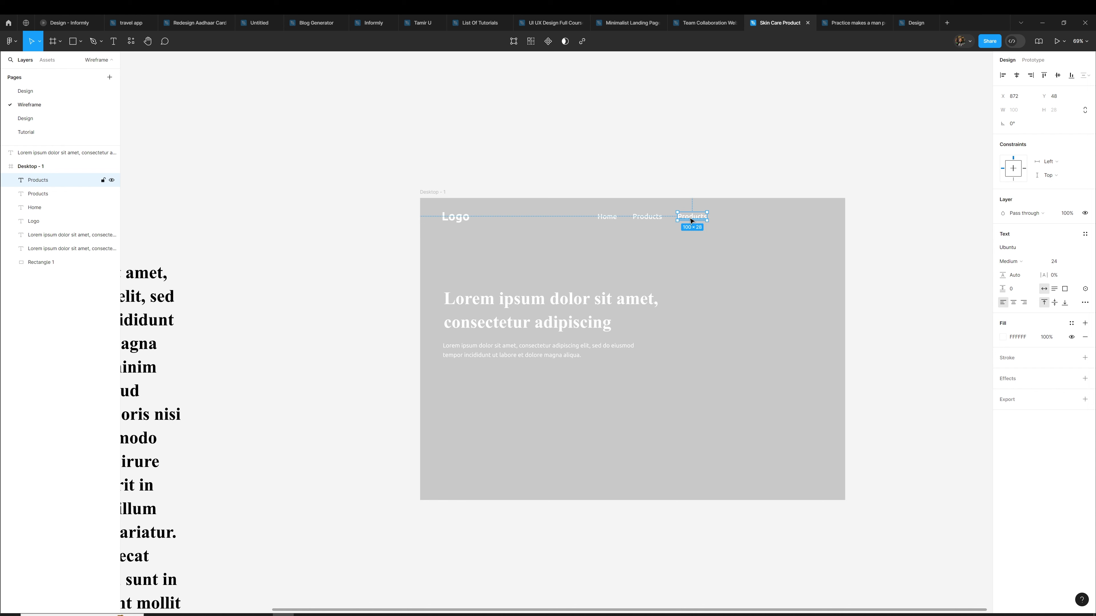
double_click(686, 219)
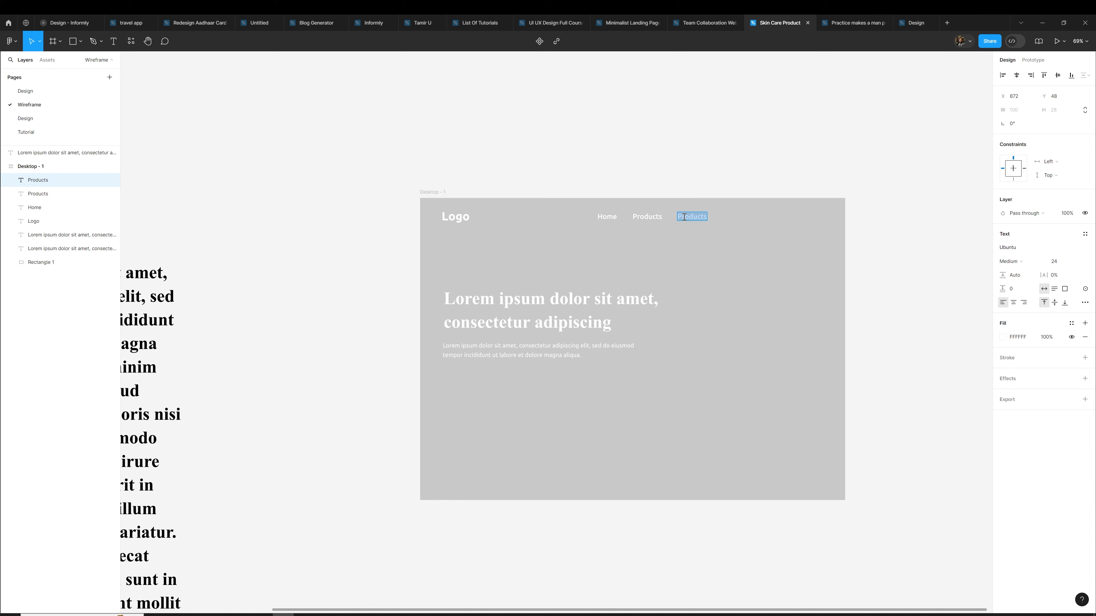
text(Skin Care)
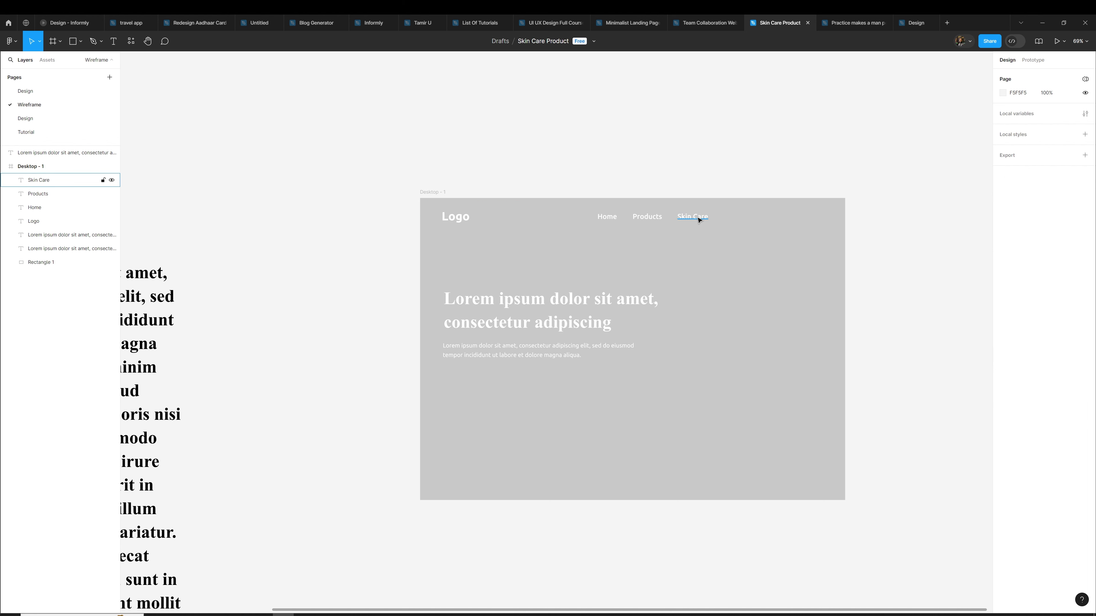
drag(696, 218, 753, 220)
double_click(752, 220)
text(Contact)
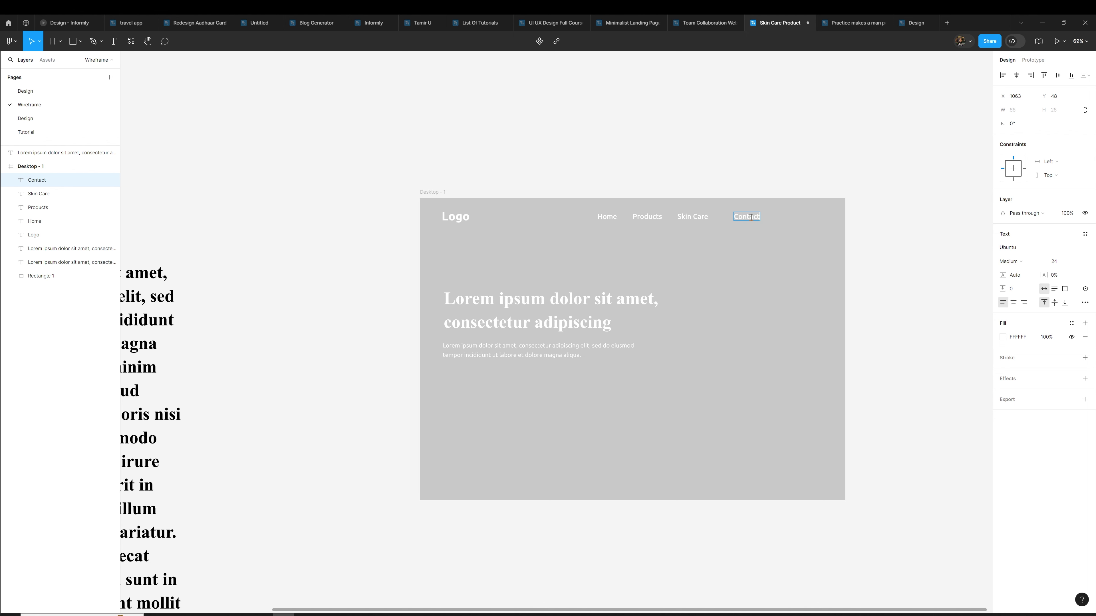
click(608, 219)
Select all four navigation labels and distribute their horizontal spacing evenly
shift+click(647, 219)
click(692, 227)
click(702, 218)
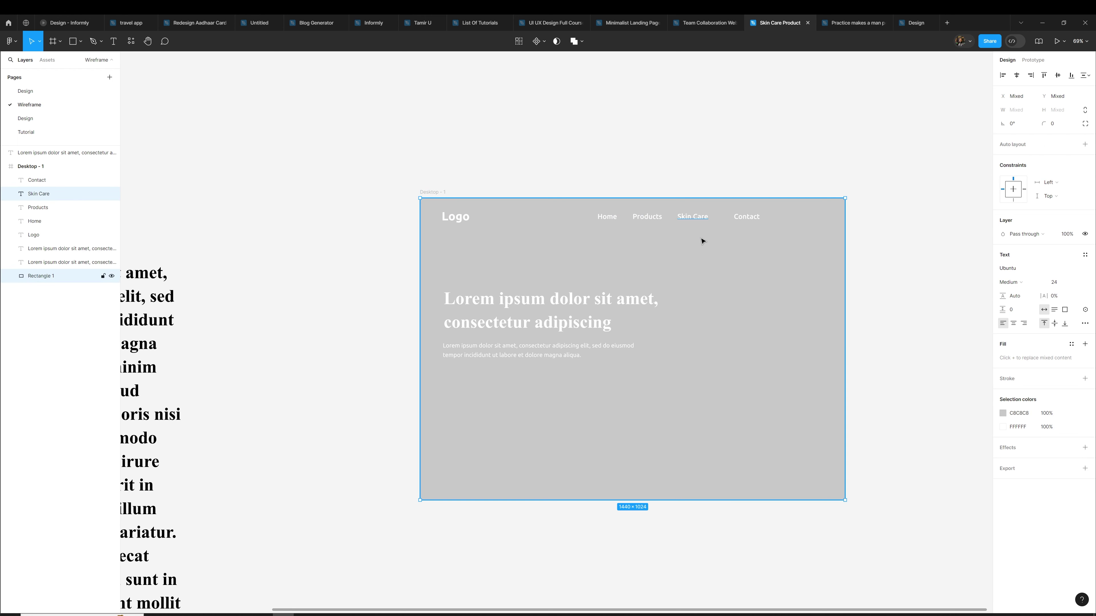
shift+click(608, 218)
shift+click(647, 217)
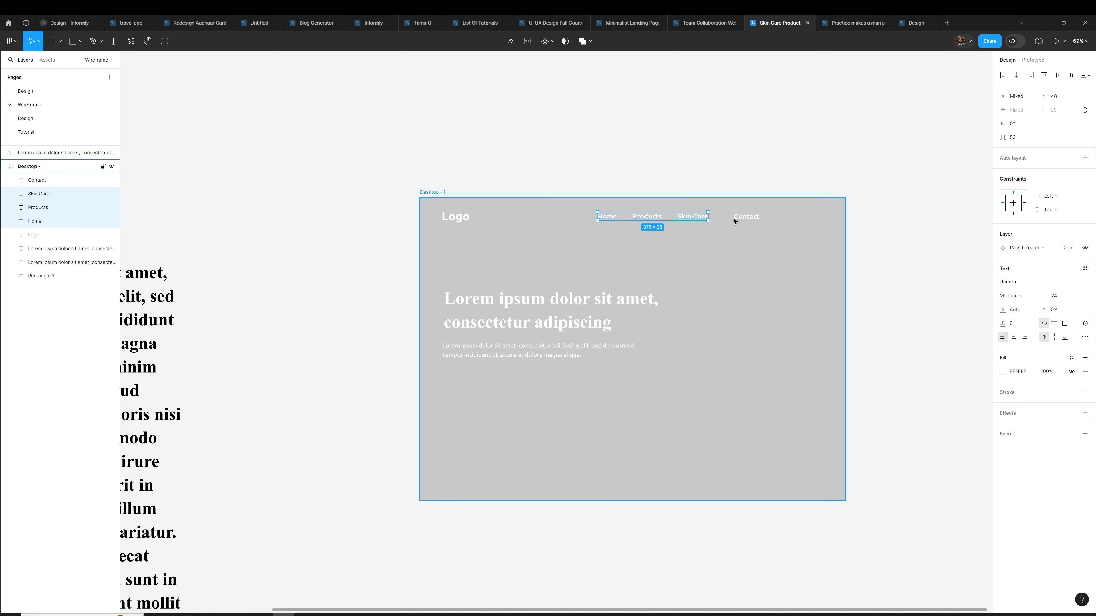
shift+click(745, 217)
click(1085, 75)
click(1052, 92)
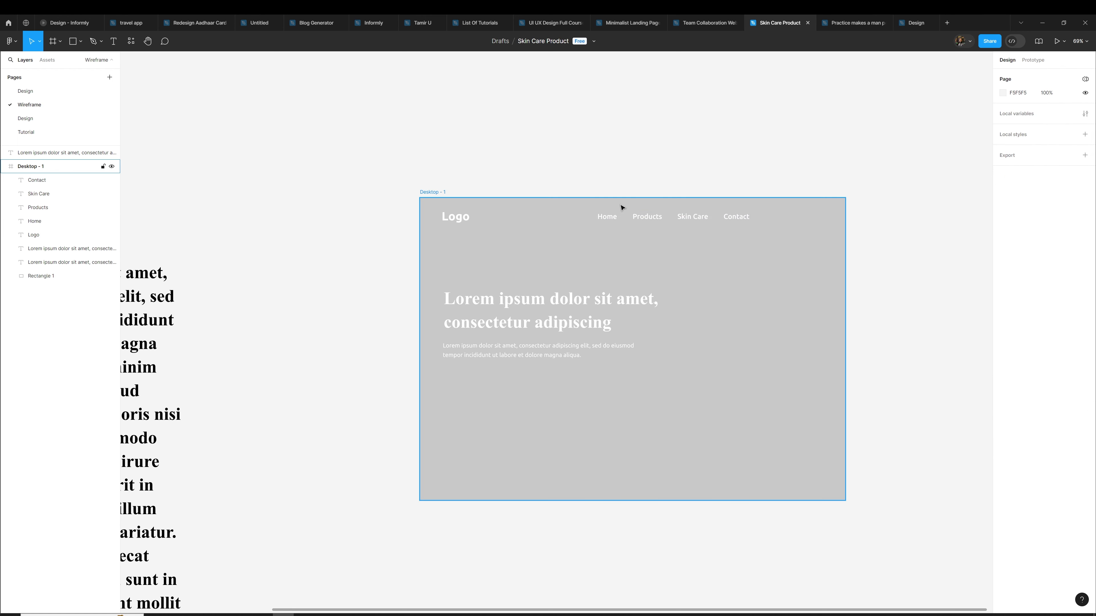
Set the four navigation labels to Regular weight at size 22
click(615, 217)
shift+click(692, 217)
shift+click(736, 218)
click(1006, 300)
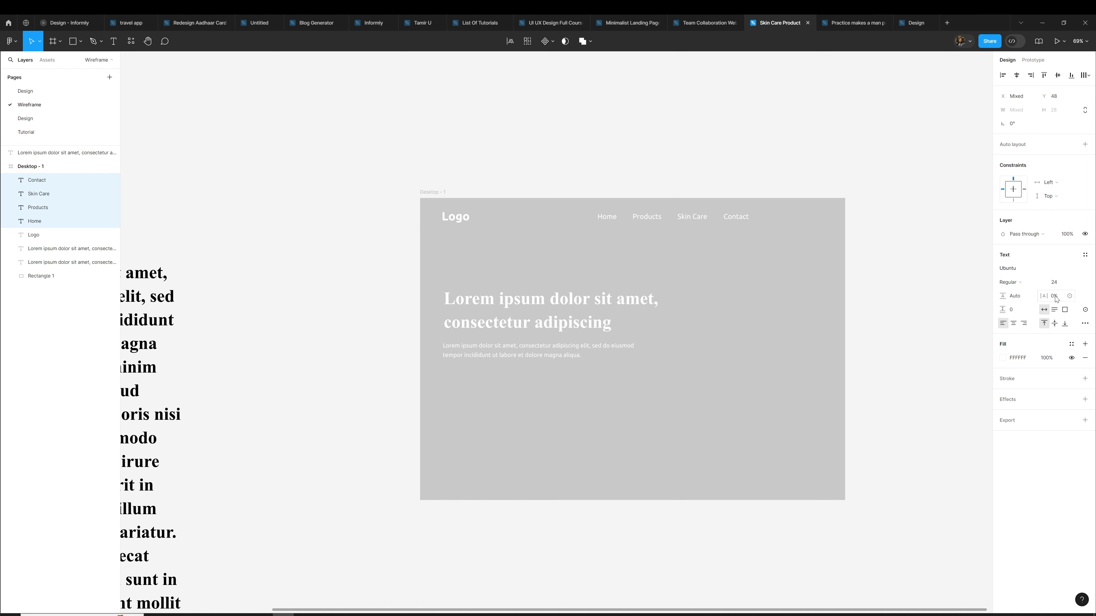
click(1062, 283)
key(Down)
key(Down)
click(927, 269)
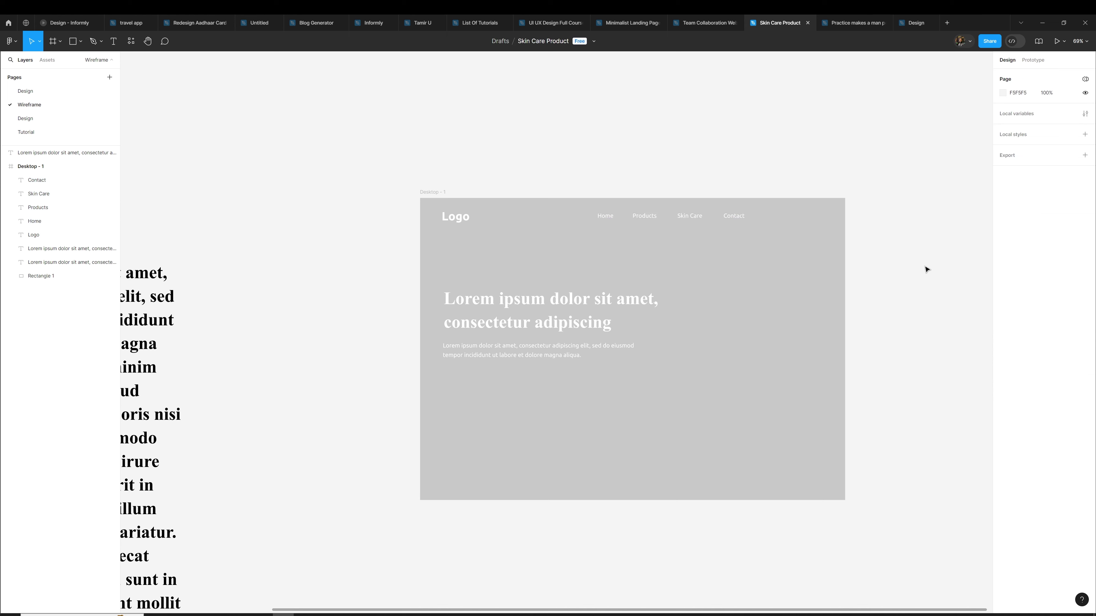
scroll(925, 270, down, 5)
scroll(923, 269, up, 3)
scroll(923, 270, up, 2)
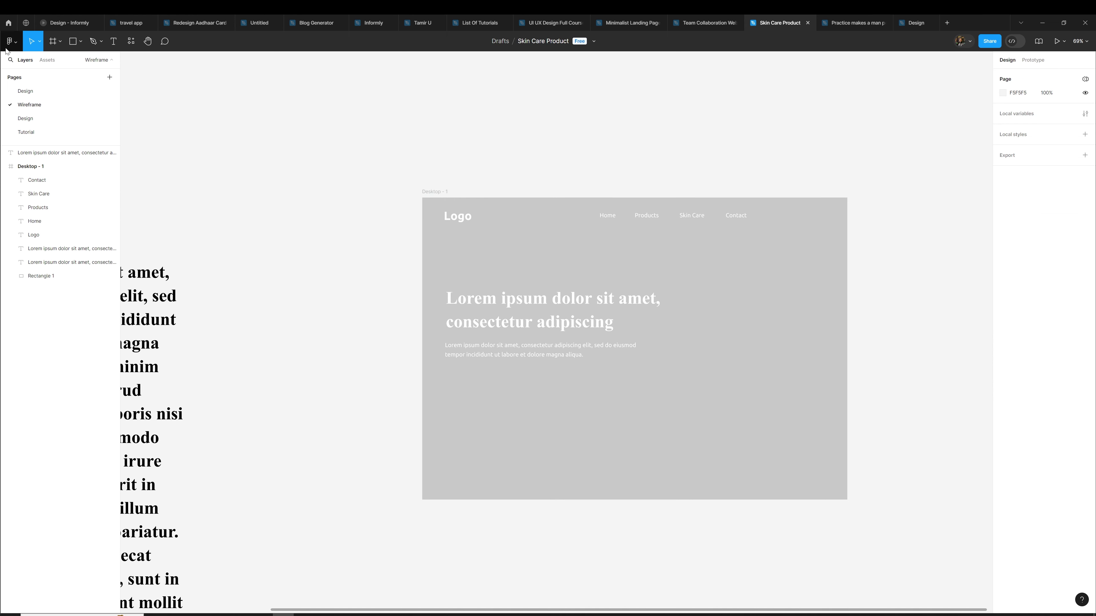
Place an image icon from the Iconify plugin onto the frame and enlarge it
click(11, 41)
click(119, 169)
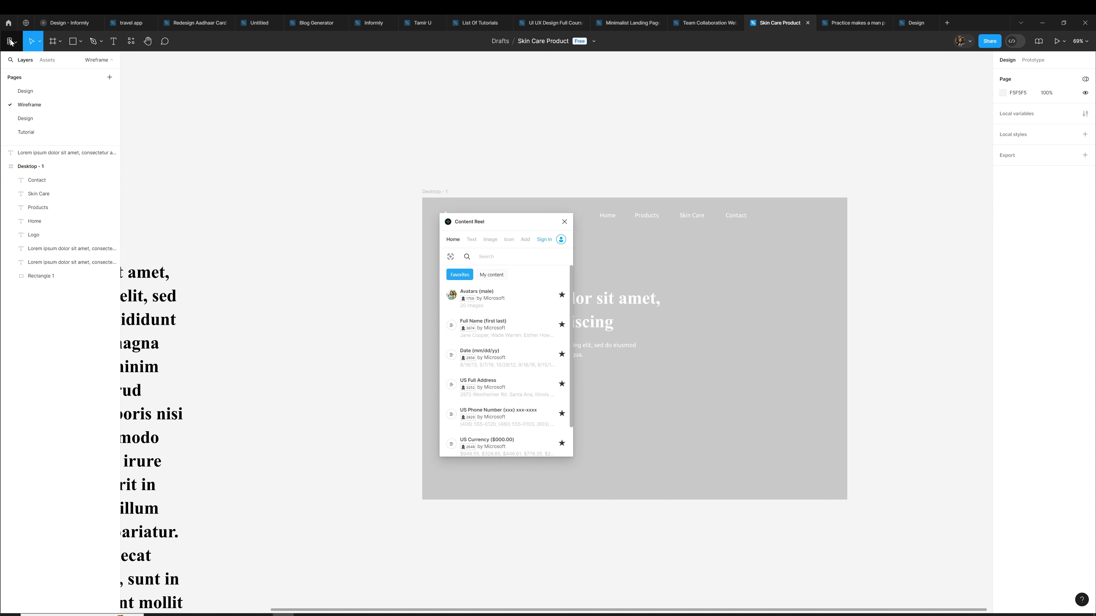
click(11, 42)
click(111, 179)
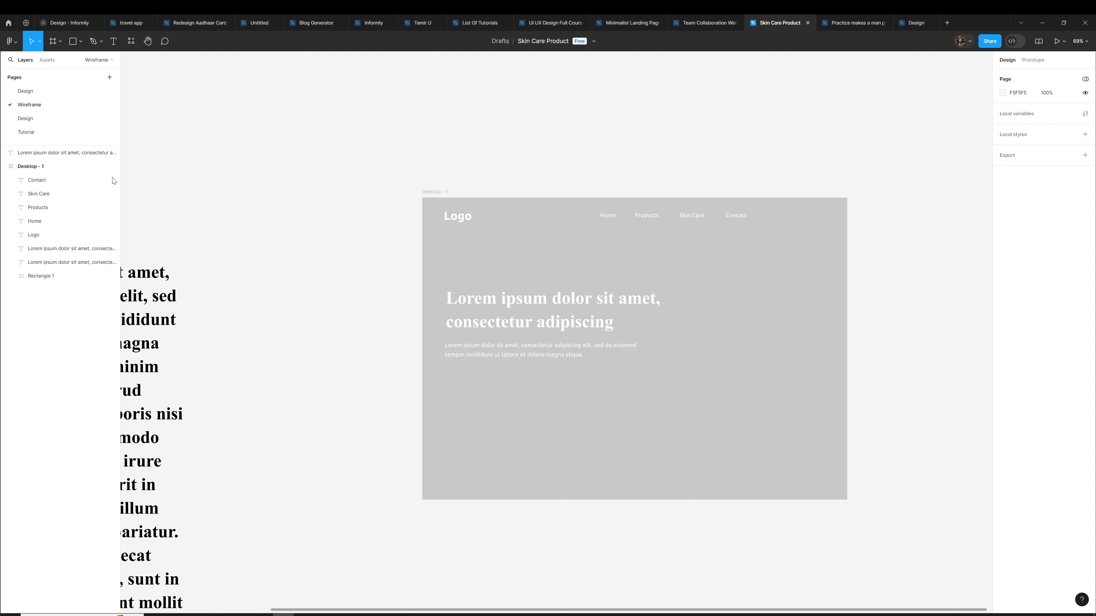
click(404, 408)
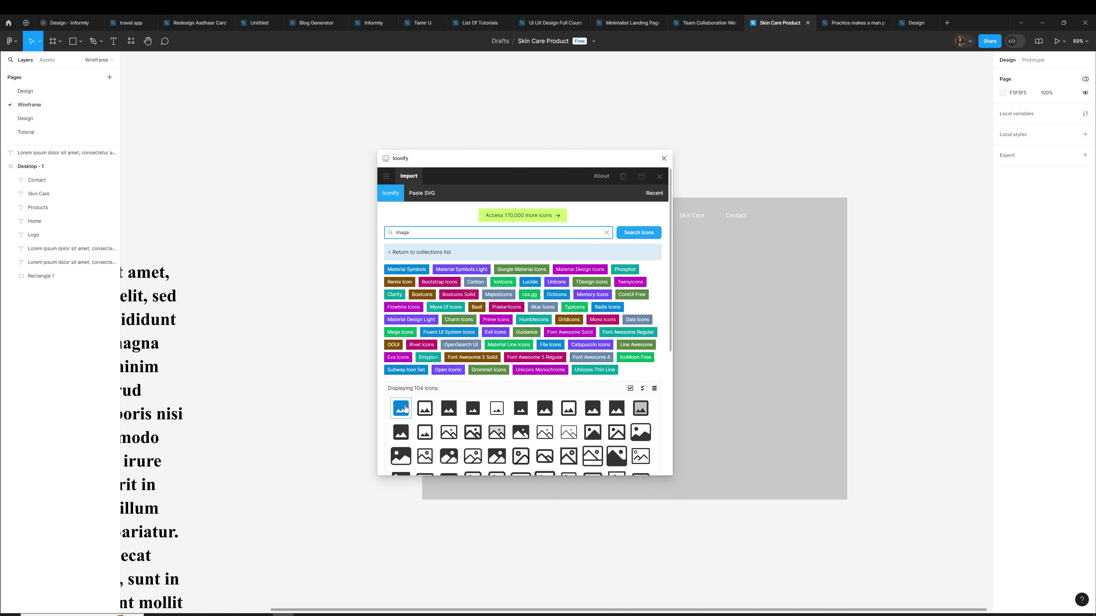
drag(404, 407, 745, 377)
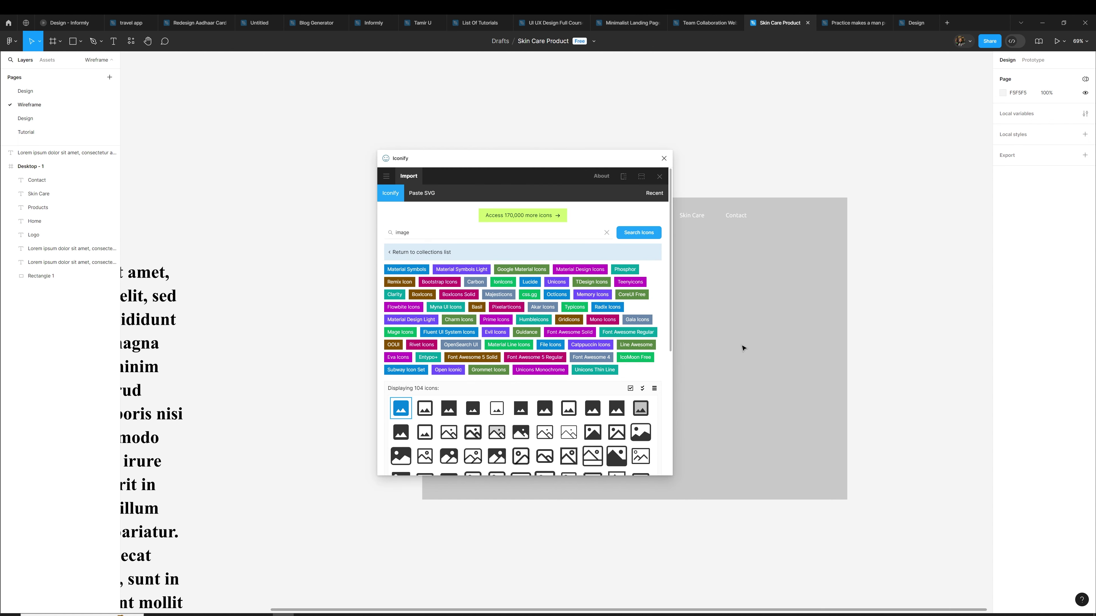
click(664, 159)
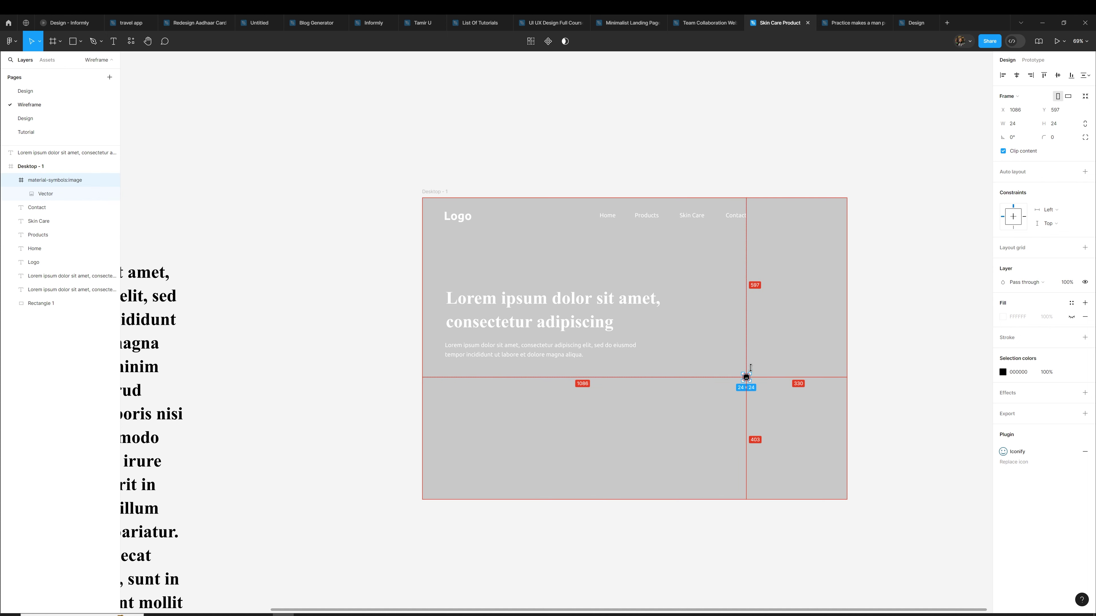
drag(751, 368, 789, 334)
Move the image icon up beside the hero headline and color it light grey
click(556, 322)
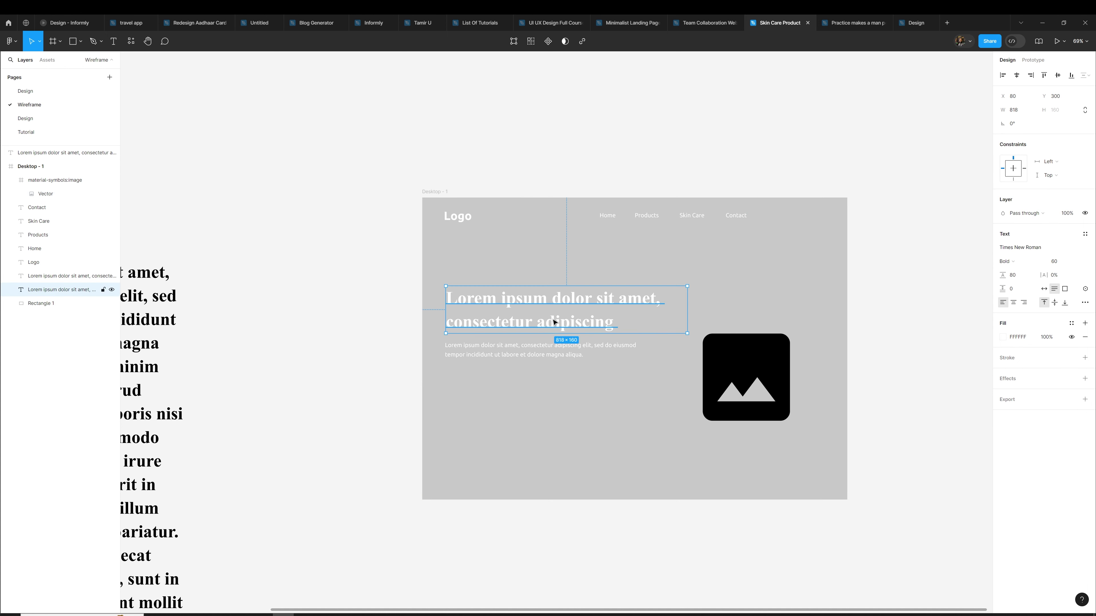
click(565, 354)
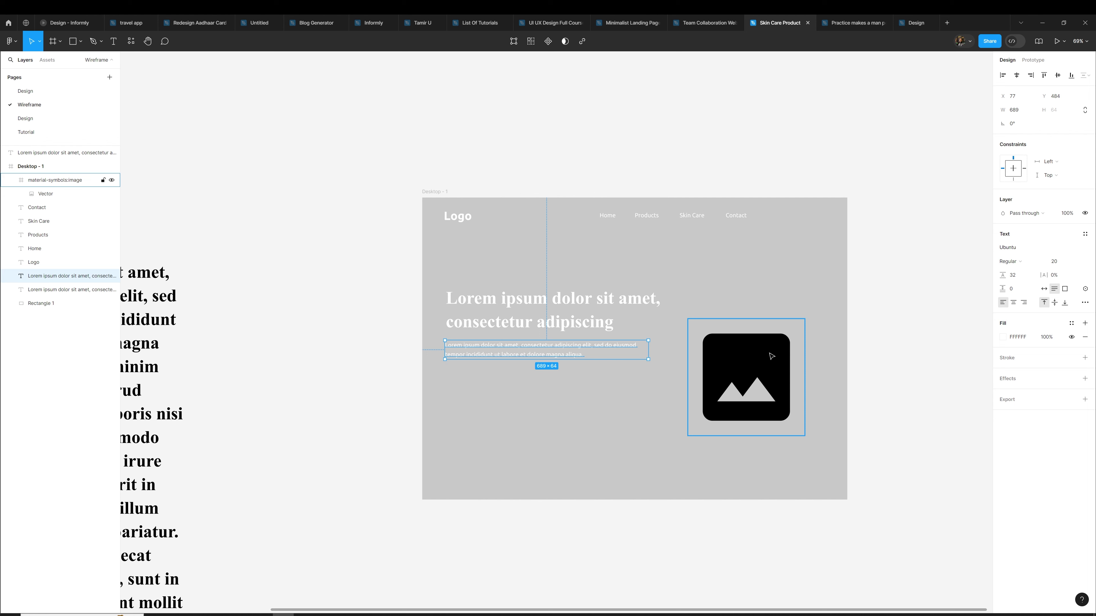
click(762, 394)
drag(761, 395, 762, 354)
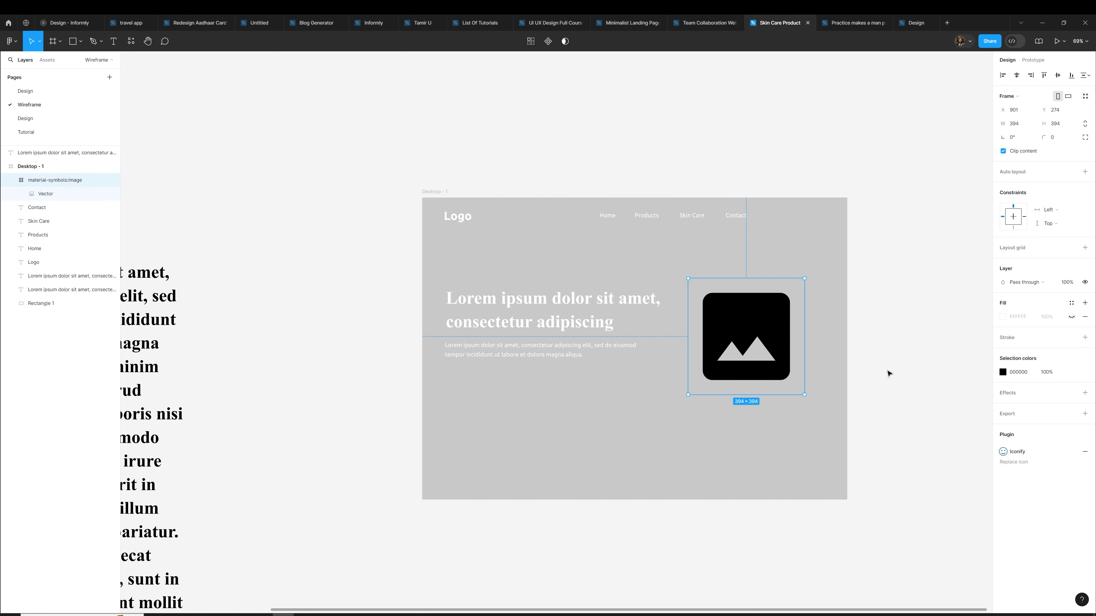
click(1002, 372)
click(901, 511)
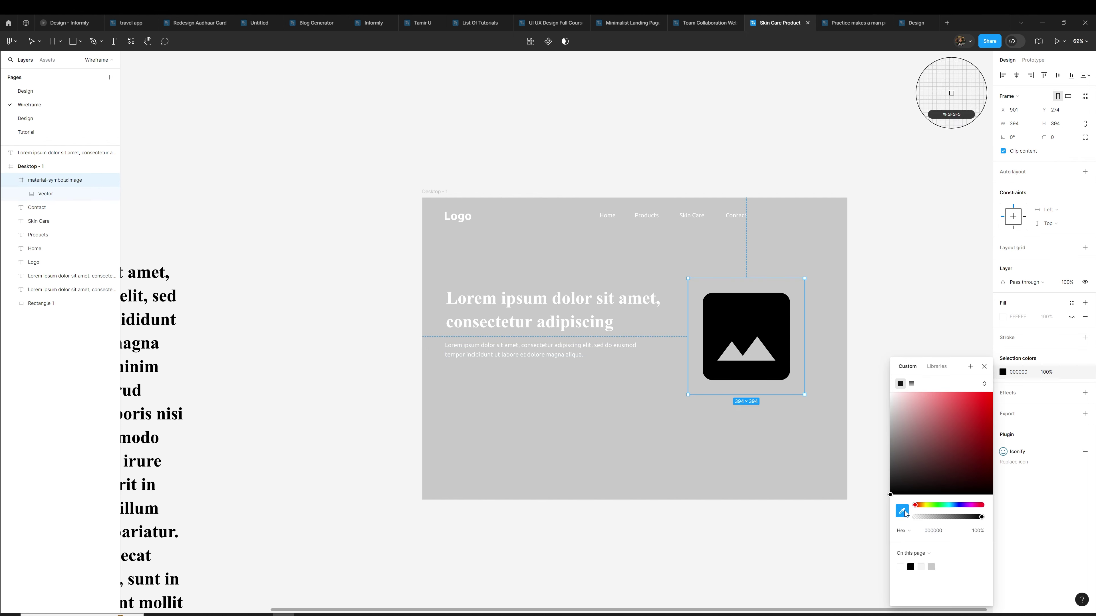
click(796, 456)
drag(898, 494, 876, 449)
click(655, 344)
Wrap the hero headline and subtext in an auto-layout frame and nudge it lower
click(561, 322)
shift+click(565, 352)
key(shift+a)
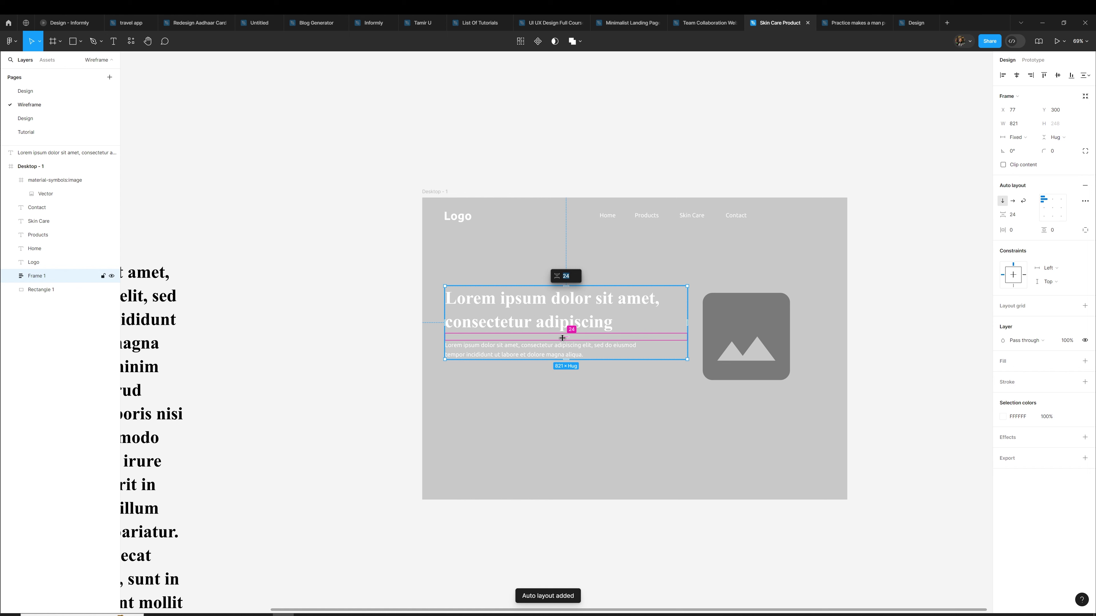
drag(582, 308, 582, 318)
click(611, 284)
scroll(610, 284, down, 3)
click(806, 273)
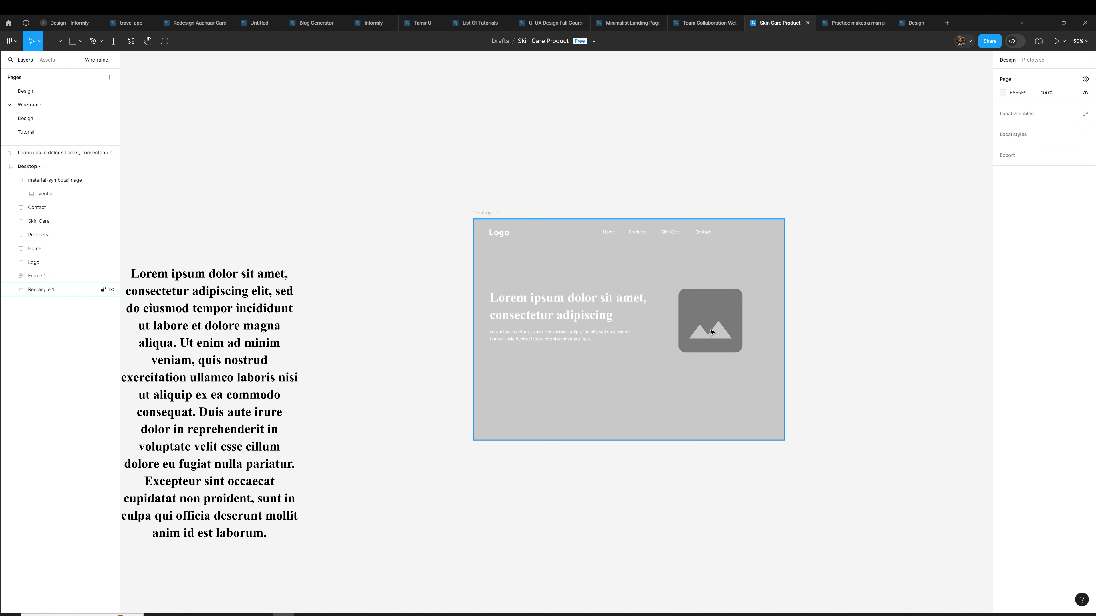
Shorten the grey hero background, keeping the Desktop - 1 frame at 1024 tall
click(486, 213)
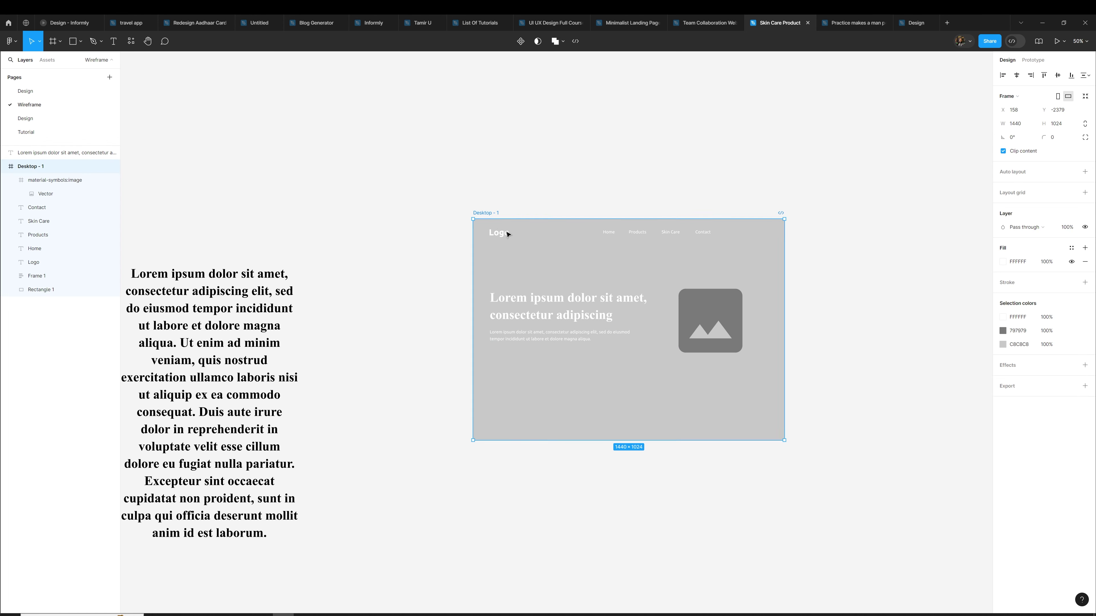
drag(628, 440, 630, 413)
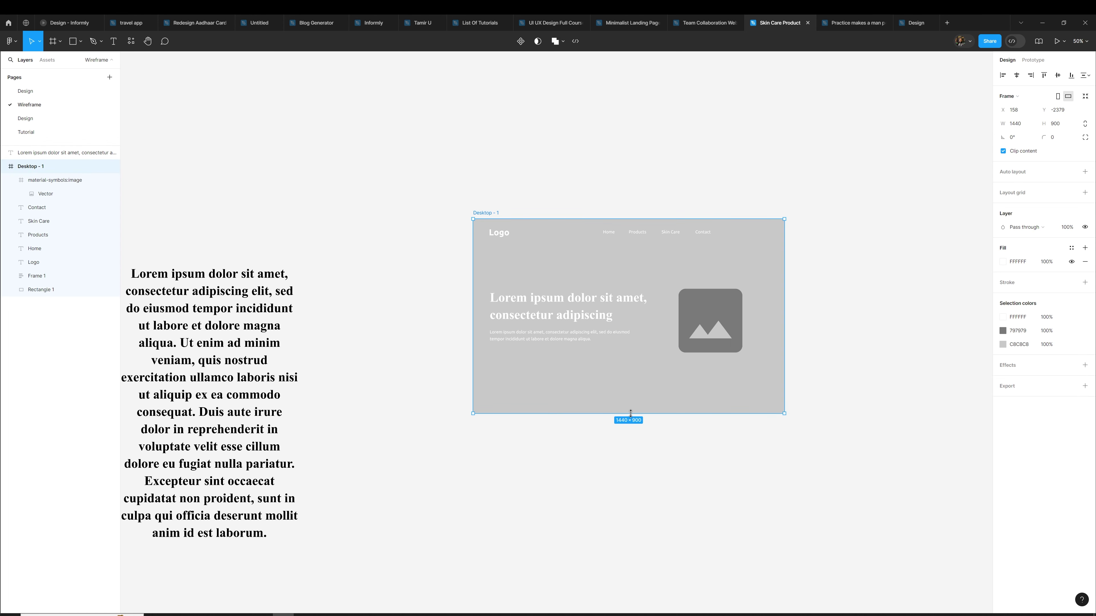
key(Escape)
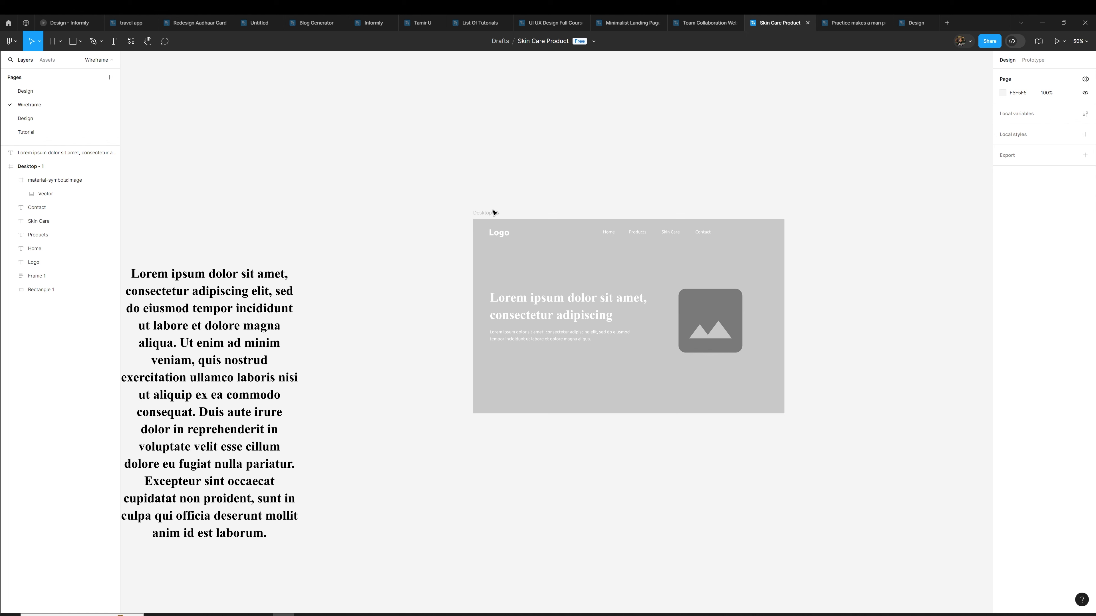
click(491, 220)
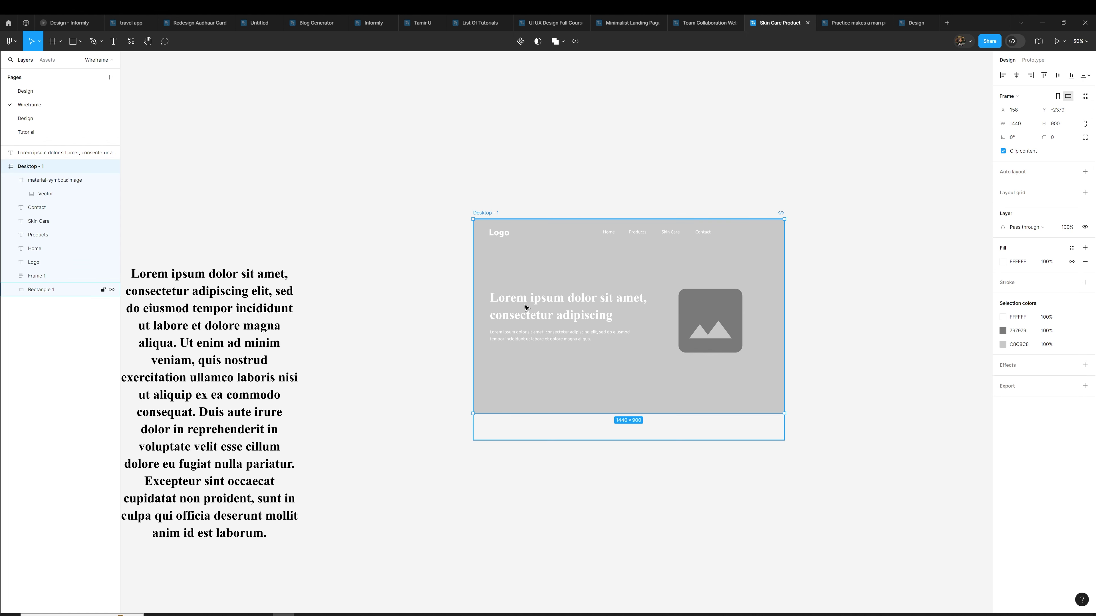
drag(597, 413, 600, 441)
click(603, 417)
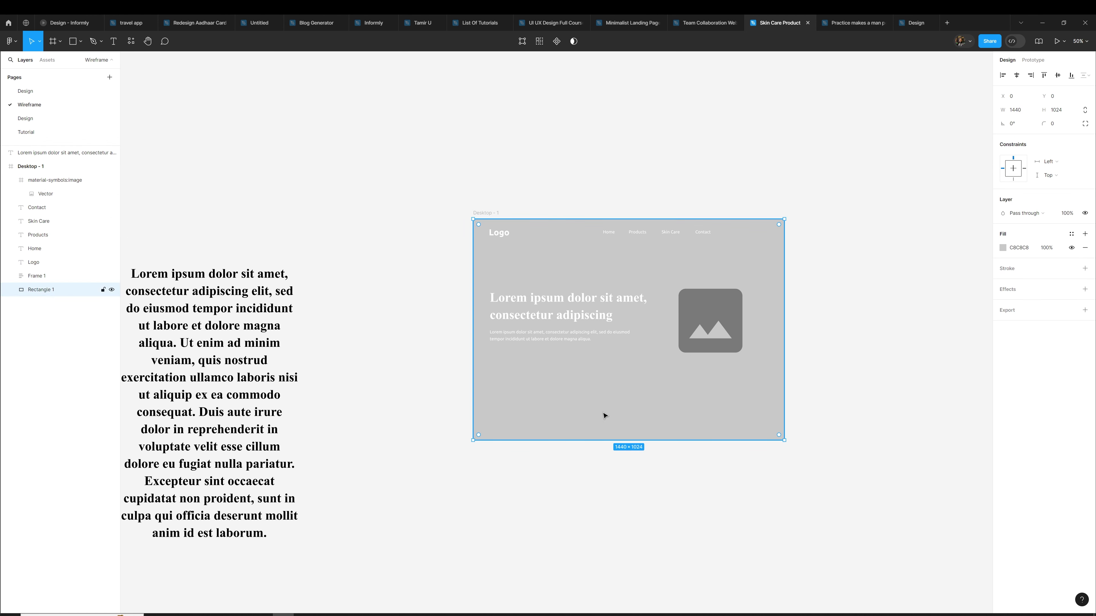
drag(601, 439, 606, 413)
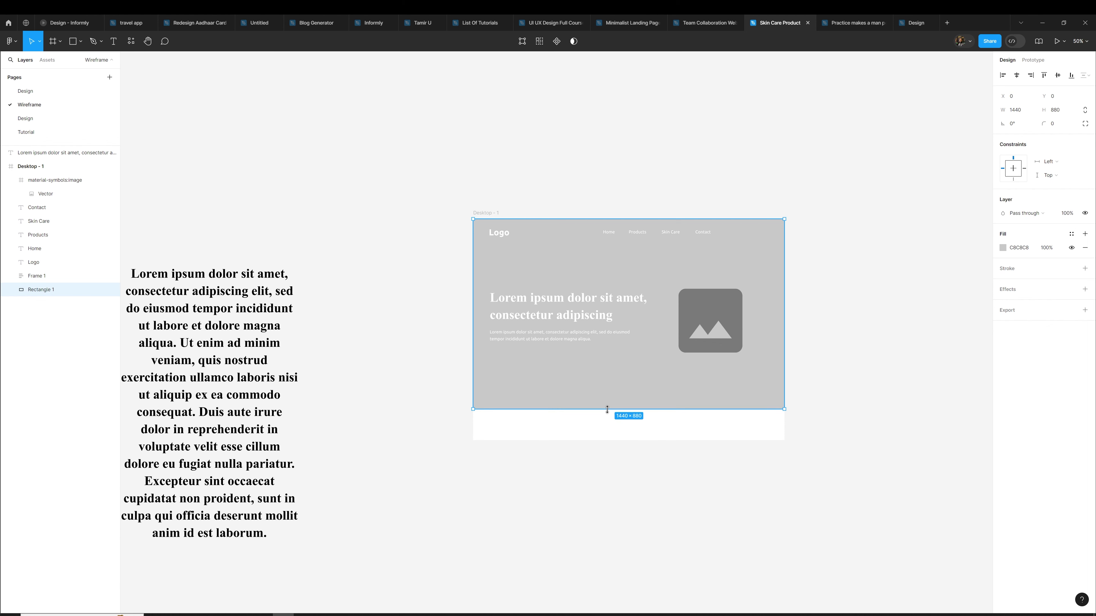
Extend the Desktop - 1 frame downward to leave white space below the hero
click(482, 214)
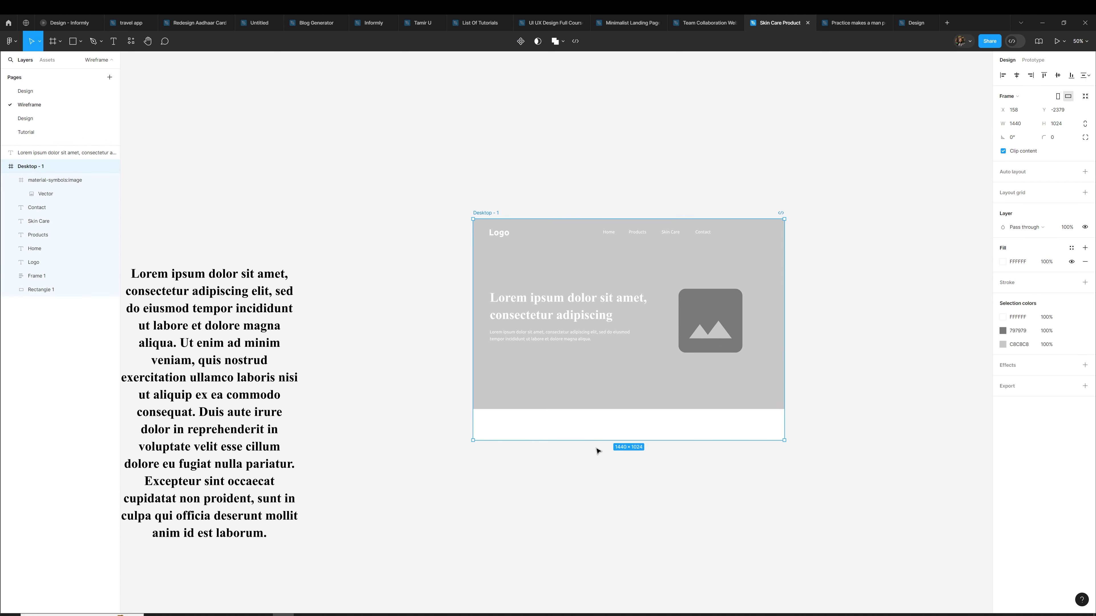
drag(595, 440, 596, 596)
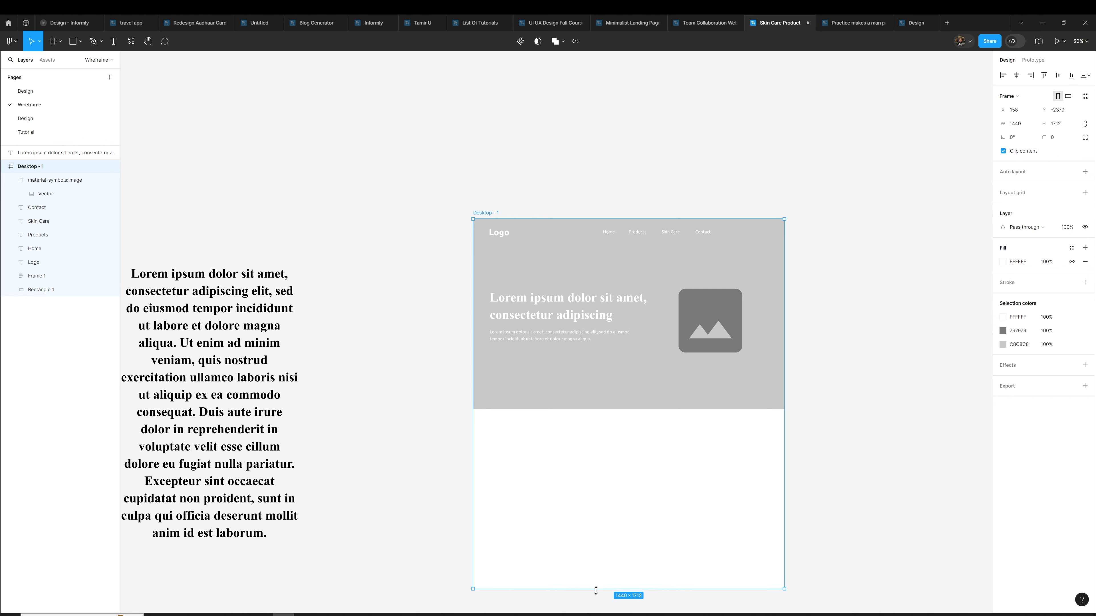
click(456, 520)
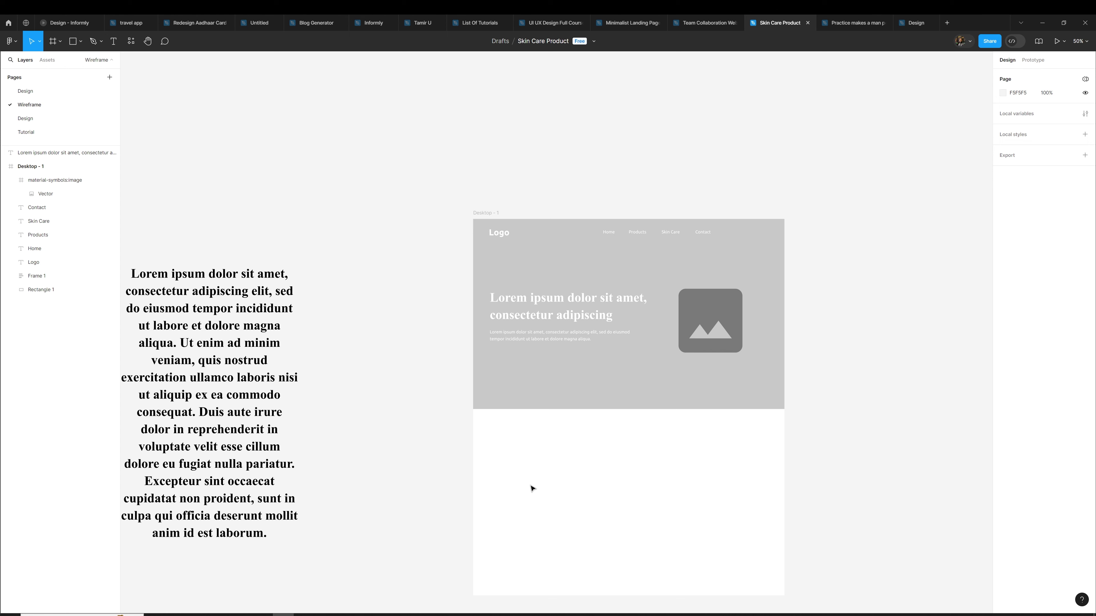
scroll(538, 471, down, 5)
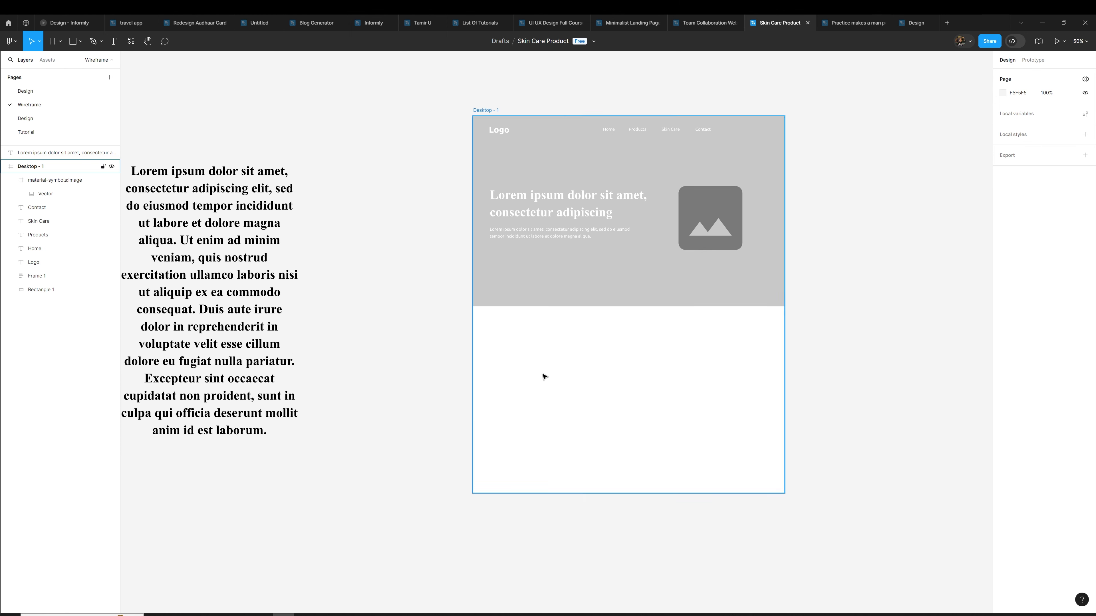
scroll(531, 378, up, 3)
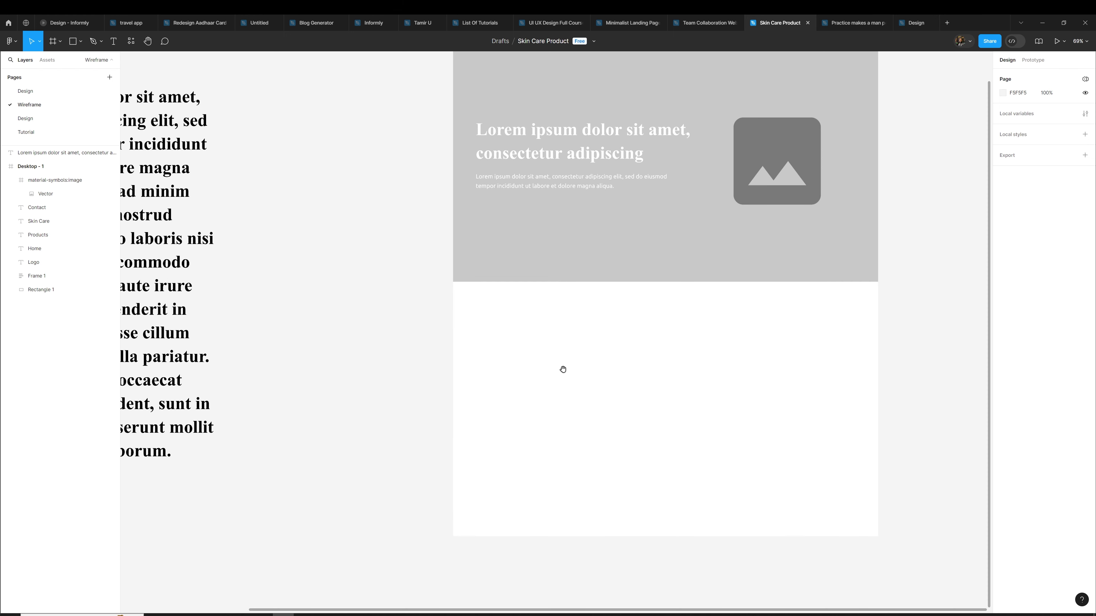
Add a section heading in the white area below the hero
drag(563, 370, 528, 407)
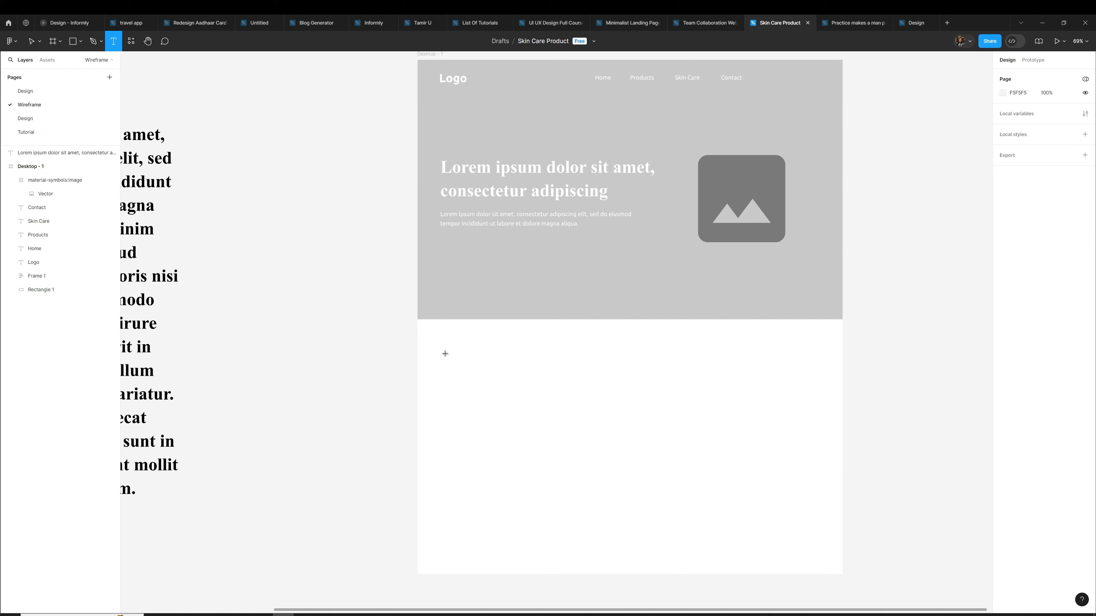
click(453, 359)
text(Lorem ipsum dolor sit)
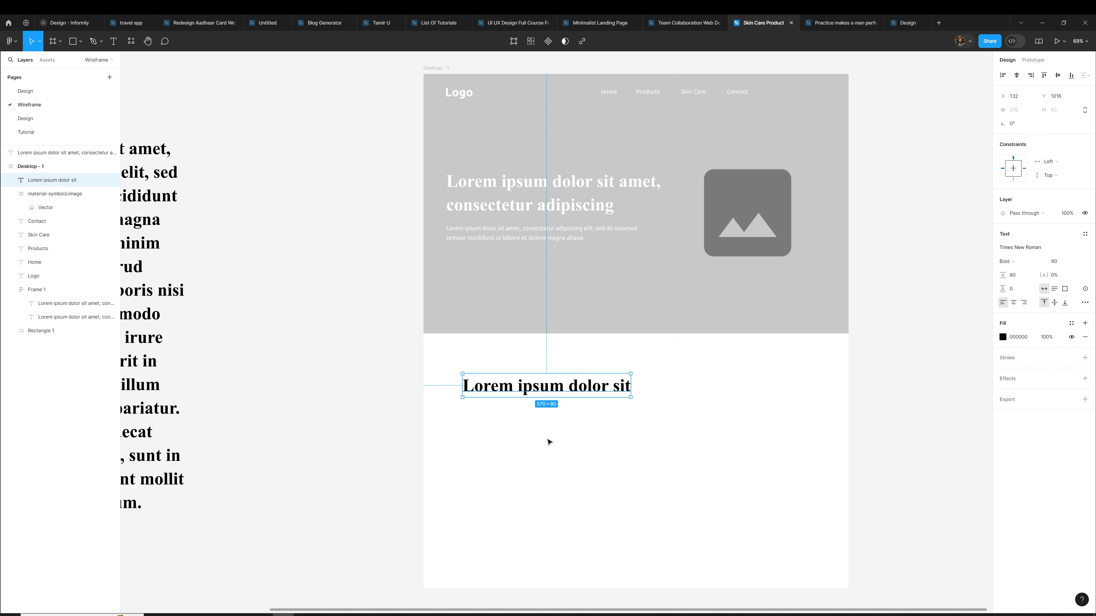
text(amet, consectetur)
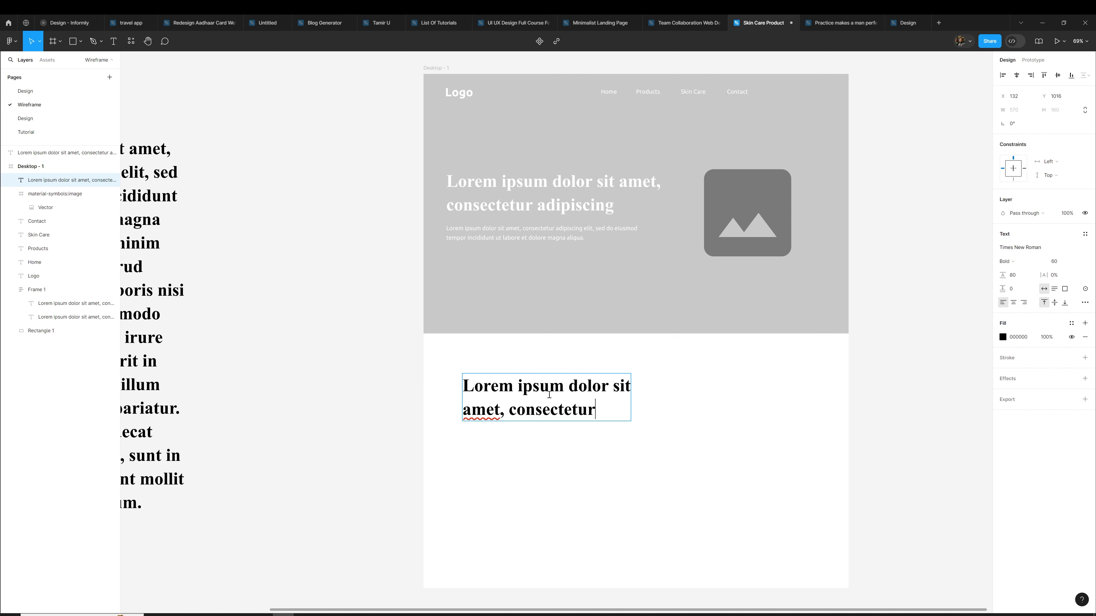
click(659, 478)
Add Popular, Face wash, Serum and Moisture tab labels at size 24, Regular weight
click(698, 386)
text(Popular)
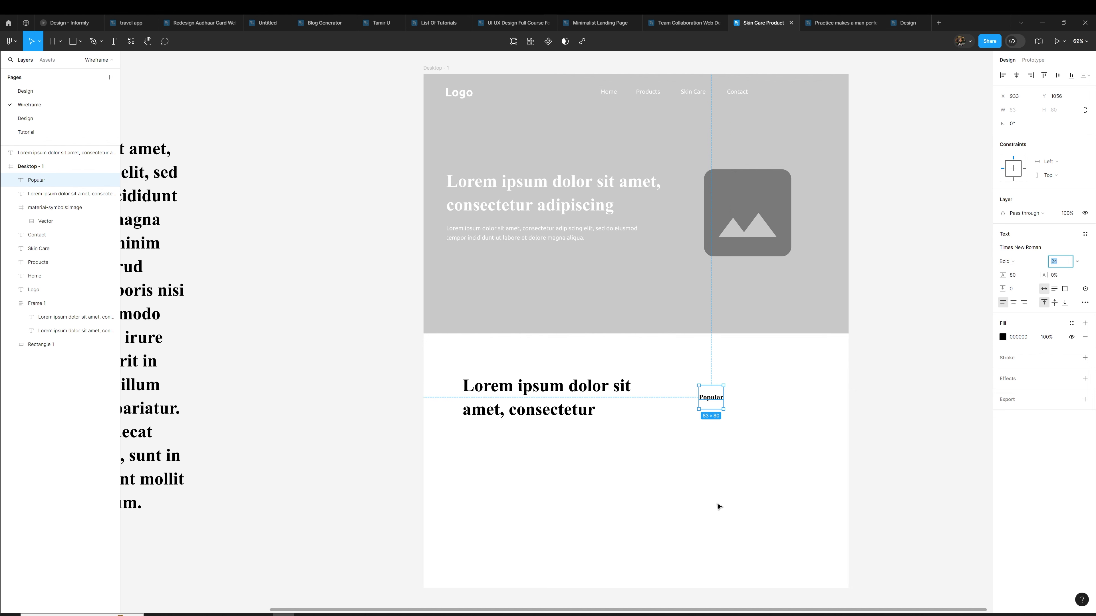
click(714, 397)
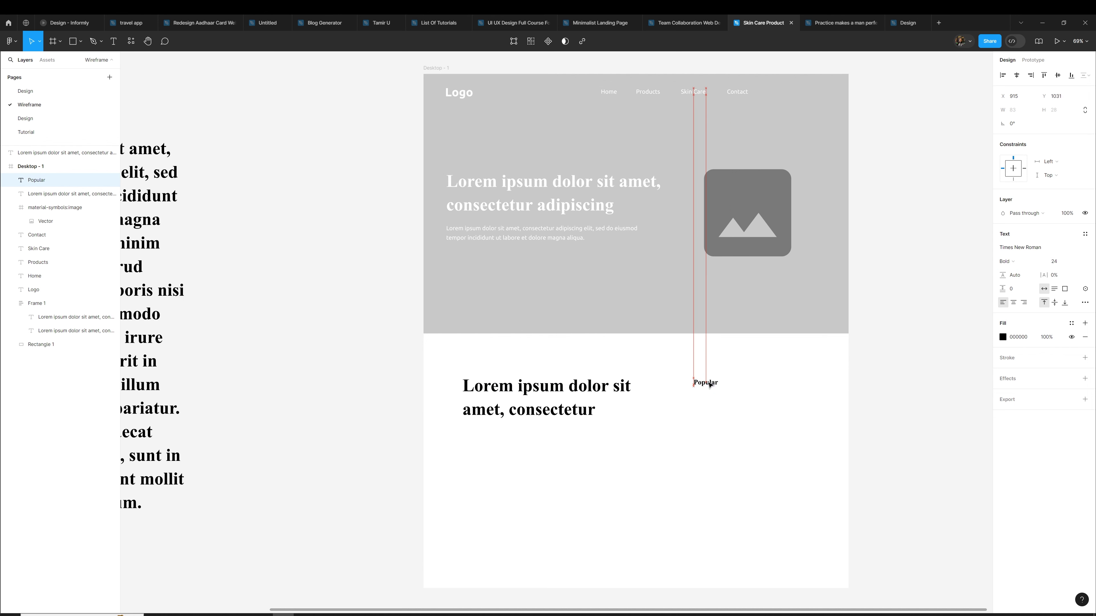
click(1007, 261)
click(1010, 248)
drag(705, 384, 744, 389)
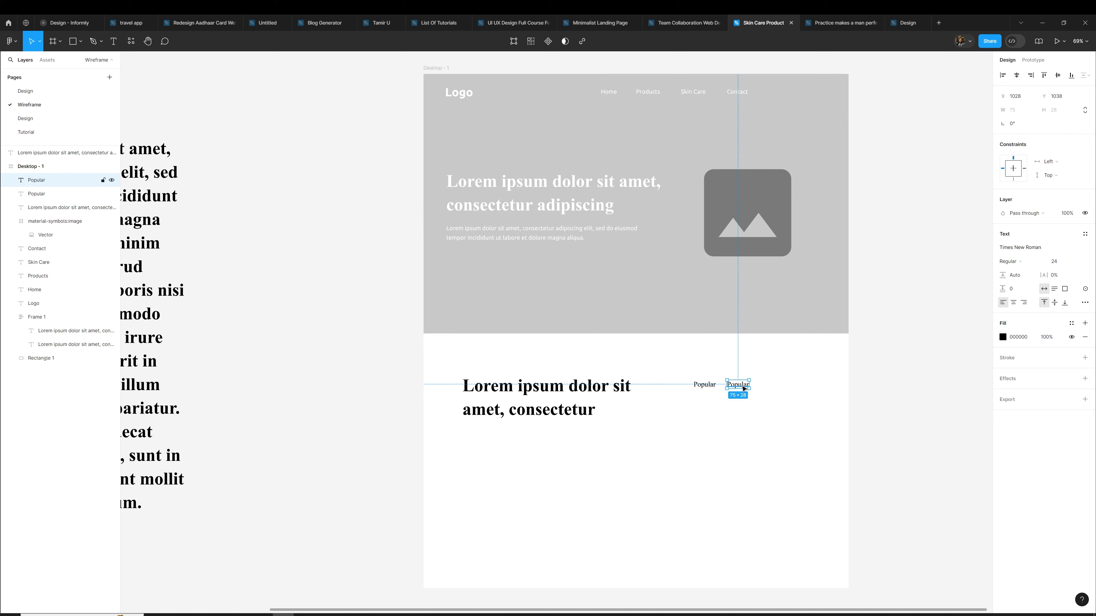
text(Face wash)
key(Escape)
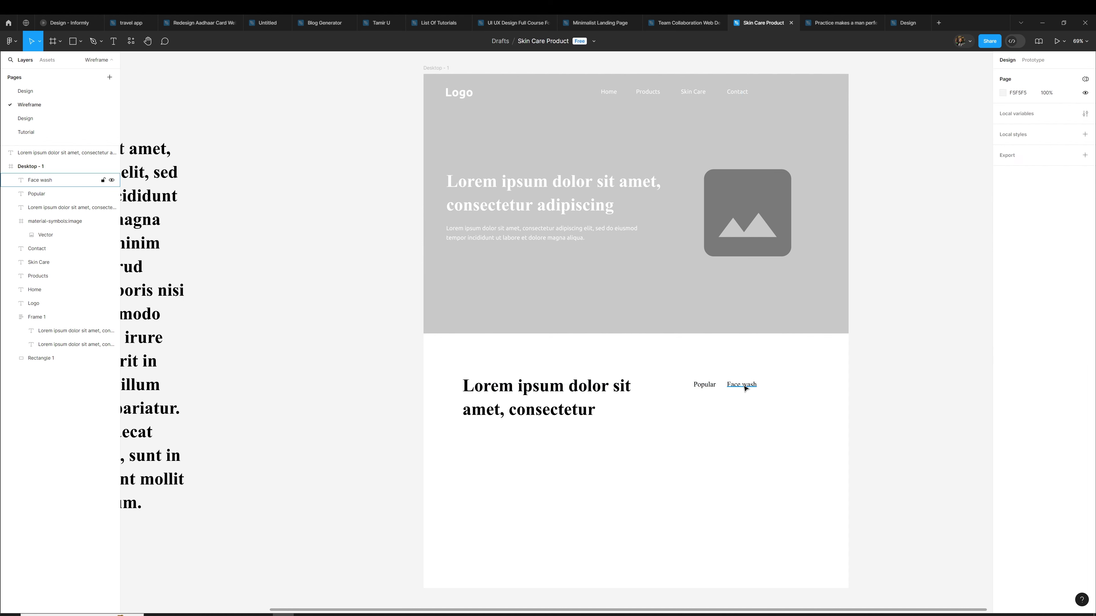
drag(742, 385, 816, 390)
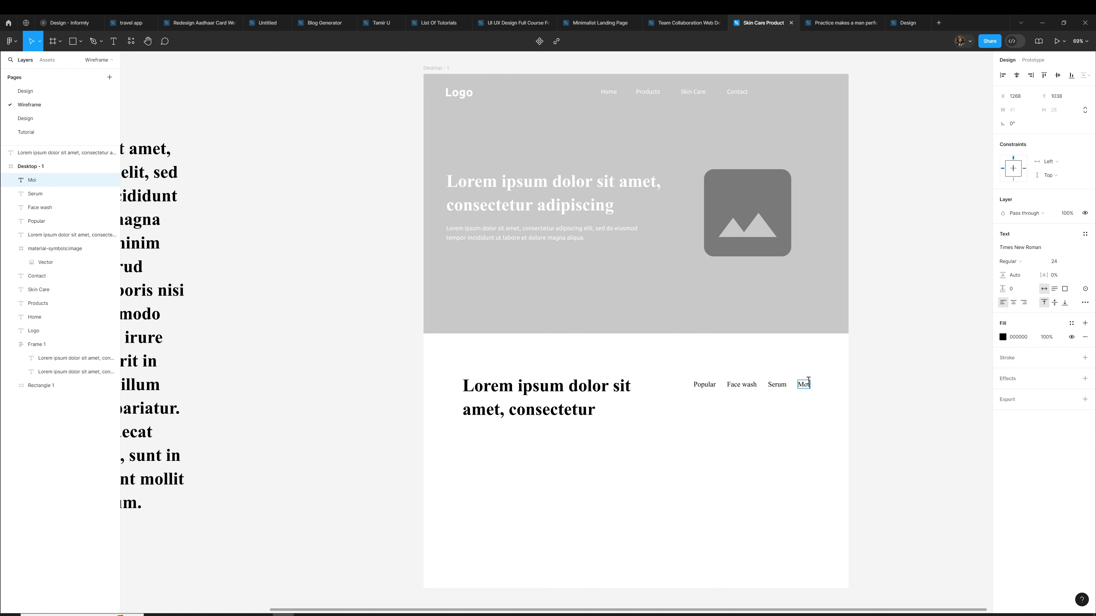
click(708, 408)
Draw a grey rule under the tabs plus a 3-weight round-capped underline beneath Popular
drag(695, 395, 823, 395)
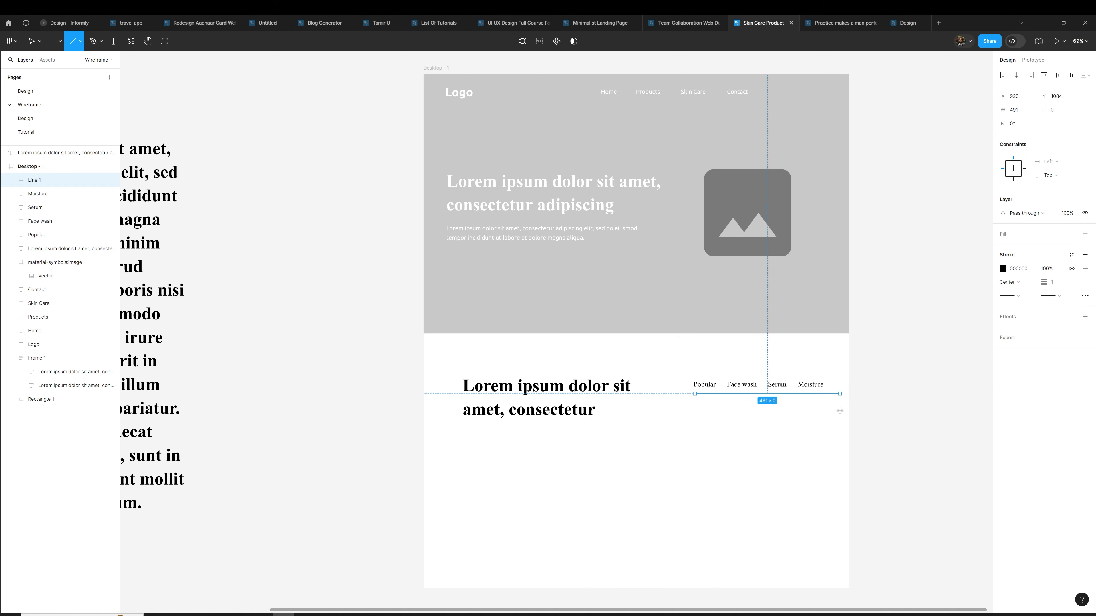
scroll(690, 422, up, 3)
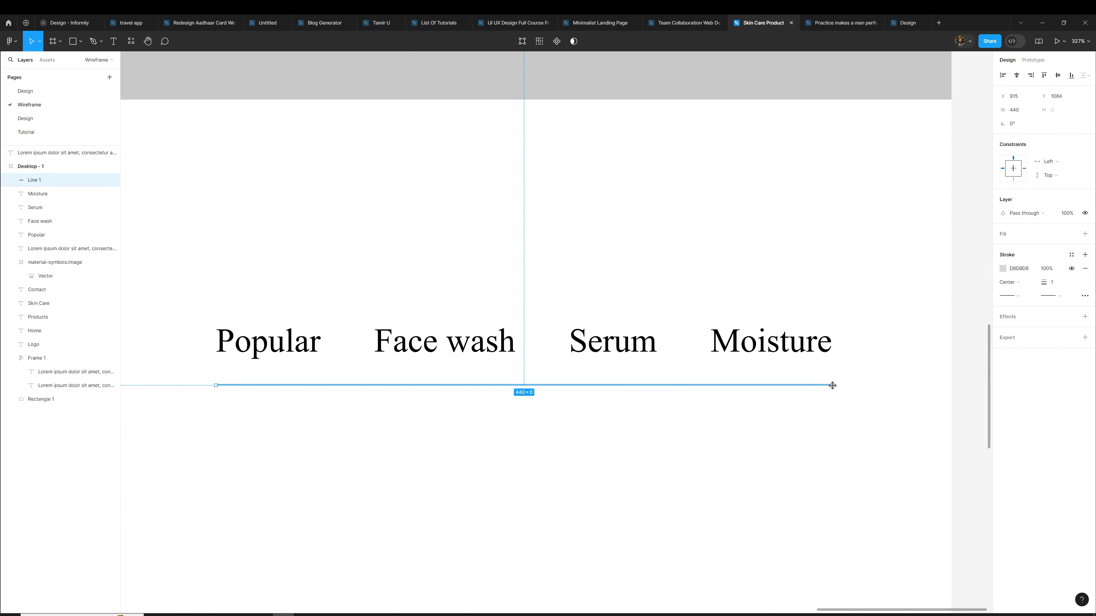
click(591, 402)
drag(591, 401, 603, 395)
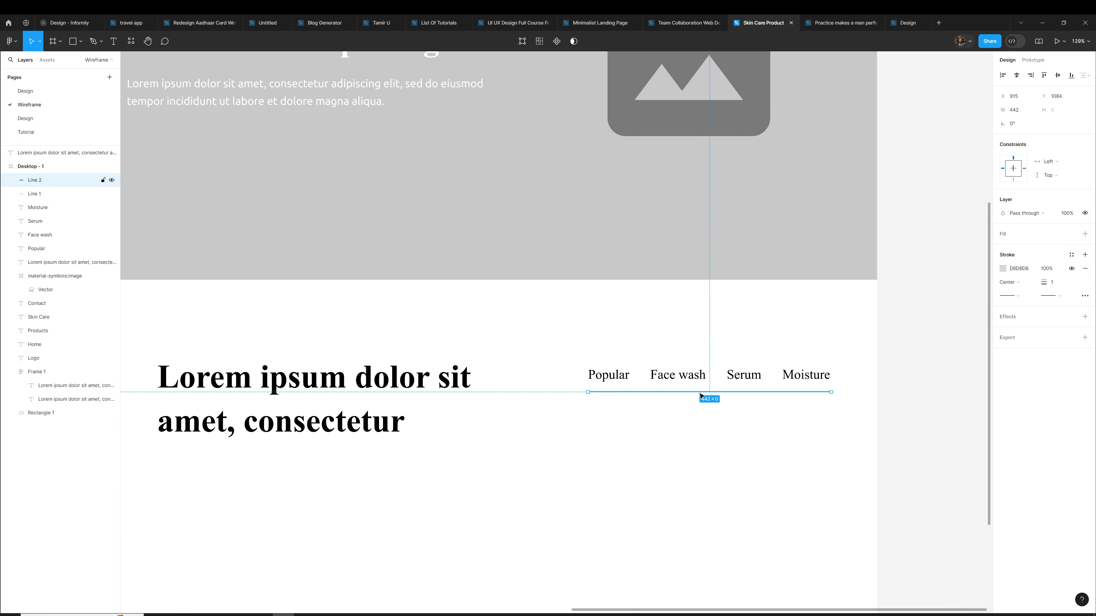
text(3)
click(1010, 296)
click(1008, 367)
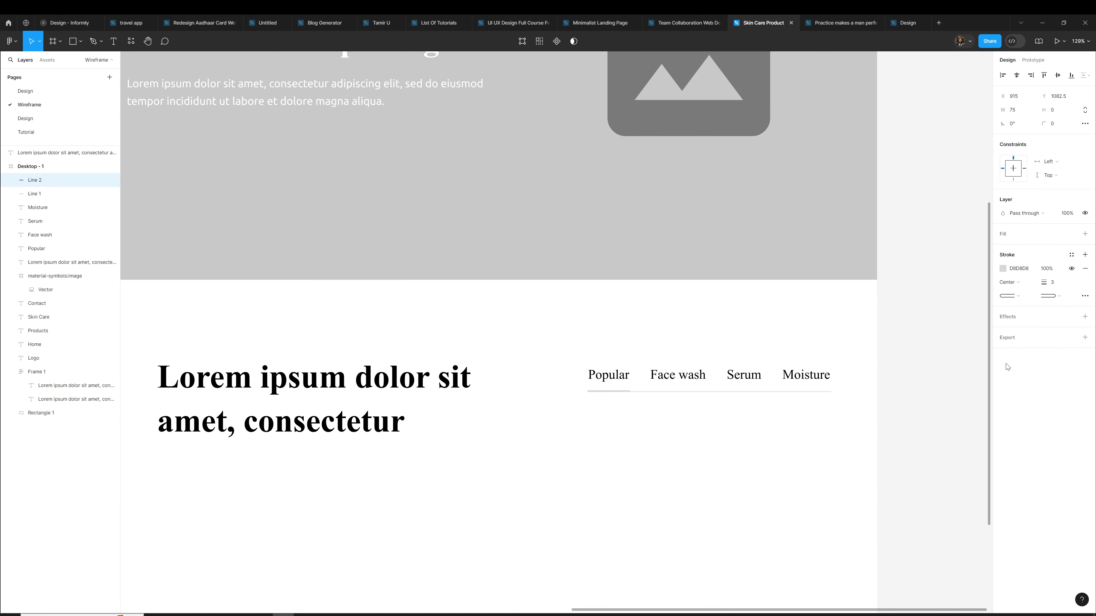
click(1003, 269)
click(758, 460)
scroll(751, 397, up, 3)
scroll(751, 397, up, 3)
Draw a 331 px square product card below the tabs
scroll(772, 390, down, 8)
scroll(755, 384, down, 2)
scroll(737, 379, down, 3)
click(569, 59)
key(Escape)
click(52, 41)
mouse_move(588, 343)
mouse_down()
mouse_move(657, 429)
mouse_move(660, 414)
mouse_up()
drag(619, 384, 697, 386)
Duplicate the card into four cards with F6F6F6 fill and 30 corner radius
key(ctrl+d)
key(ctrl+d)
click(1085, 316)
click(1003, 330)
text(F6F6F6)
click(1057, 142)
text(30)
key(Return)
click(1003, 330)
click(892, 366)
Copy the image icon into the first product card
drag(794, 167, 477, 425)
scroll(487, 388, down, 3)
scroll(488, 304, up, 5)
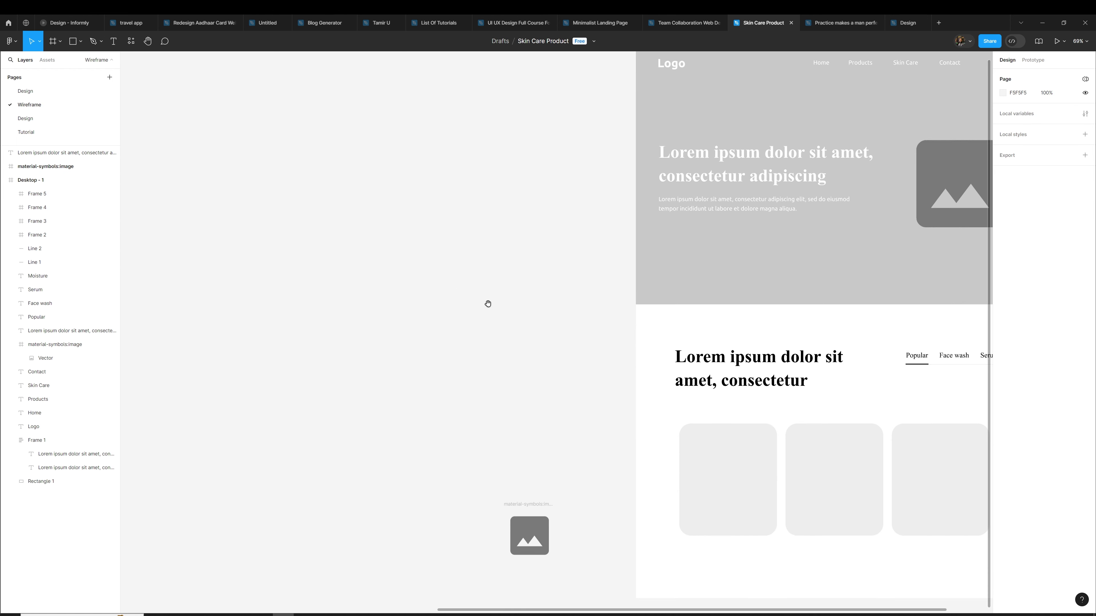
drag(487, 303, 224, 233)
drag(267, 460, 465, 403)
scroll(478, 397, up, 5)
Paste the image icon into the second, third and fourth cards
click(656, 330)
key(ctrl+v)
click(724, 329)
key(ctrl+v)
click(819, 367)
key(ctrl+v)
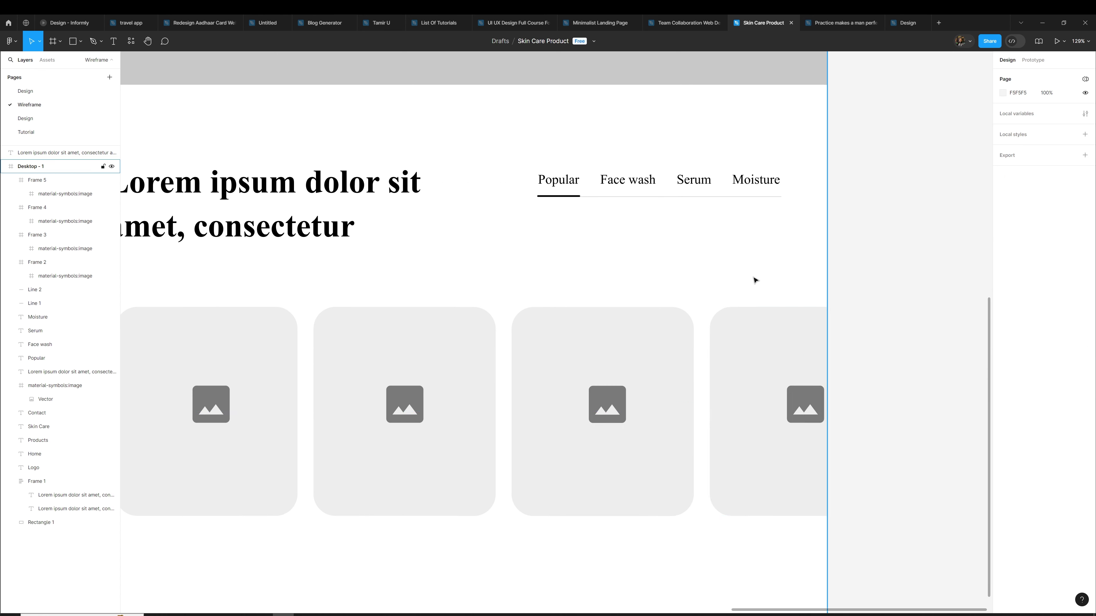
Draw an E1E1E1 bar inside the first card and size it to fit
scroll(755, 281, down, 5)
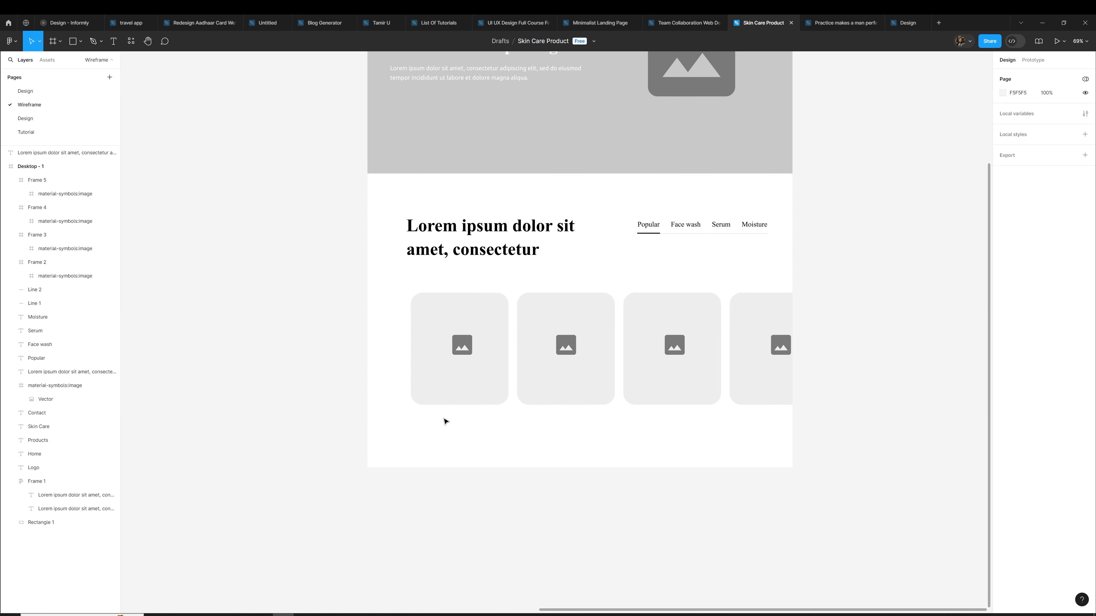
mouse_move(422, 379)
mouse_down()
mouse_move(489, 397)
mouse_move(507, 376)
mouse_up()
scroll(425, 381, up, 2)
click(1085, 303)
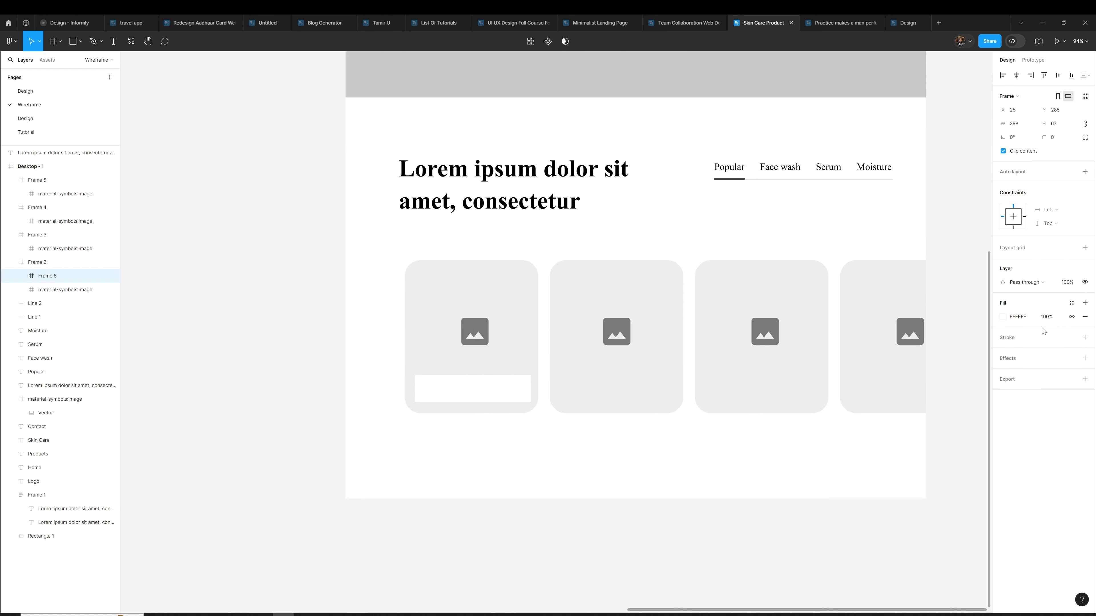
click(1003, 316)
text(E1E1E1)
key(Return)
scroll(420, 391, up, 5)
drag(402, 387, 394, 386)
drag(640, 433, 640, 440)
scroll(647, 479, down, 4)
scroll(598, 461, up, 2)
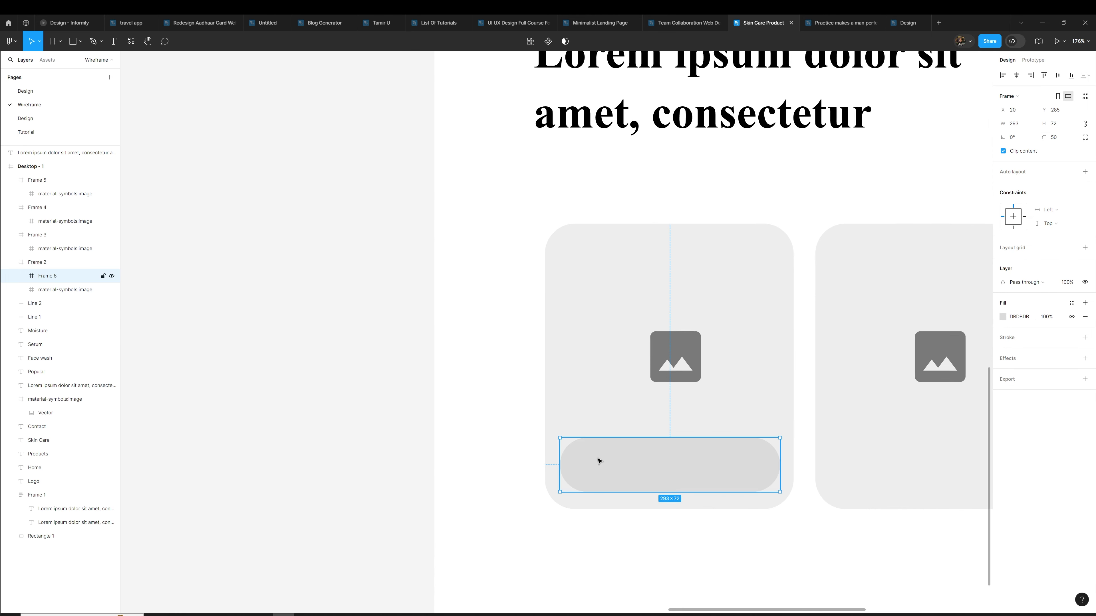
Add an 'Item name' label in Ubuntu size 20, duplicated as 'Price'
key(t)
click(598, 461)
key(BackSpace)
key(BackSpace)
text(na)
key(Escape)
click(1059, 261)
text(20)
key(Return)
click(1024, 252)
text(Ubuntu)
key(Return)
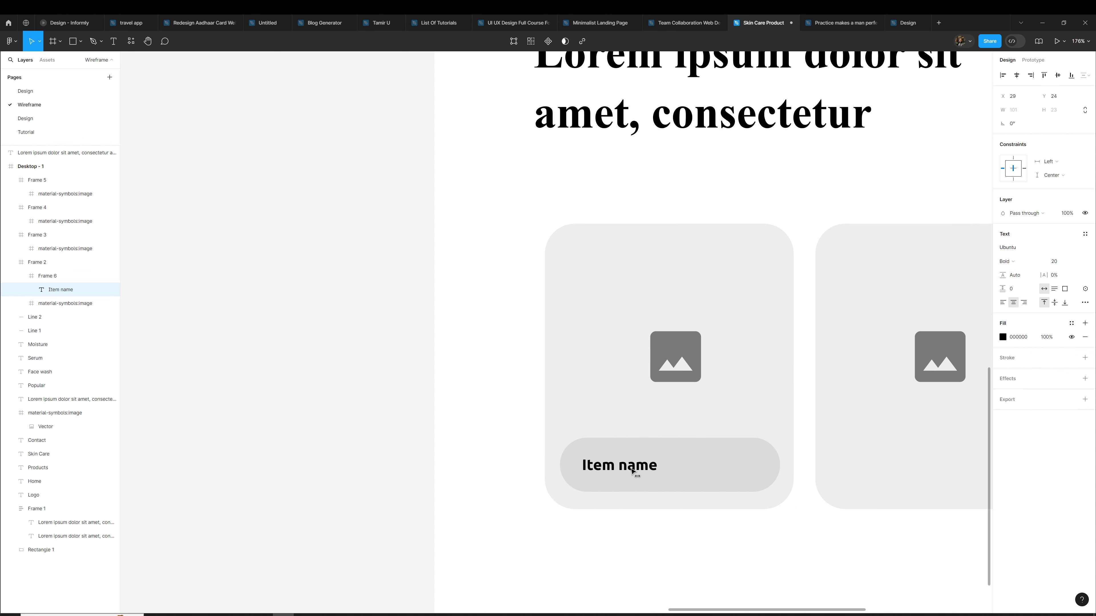
drag(612, 465, 690, 468)
Place a dot between Item name and Price, wrapped in auto layout
scroll(645, 472, up, 5)
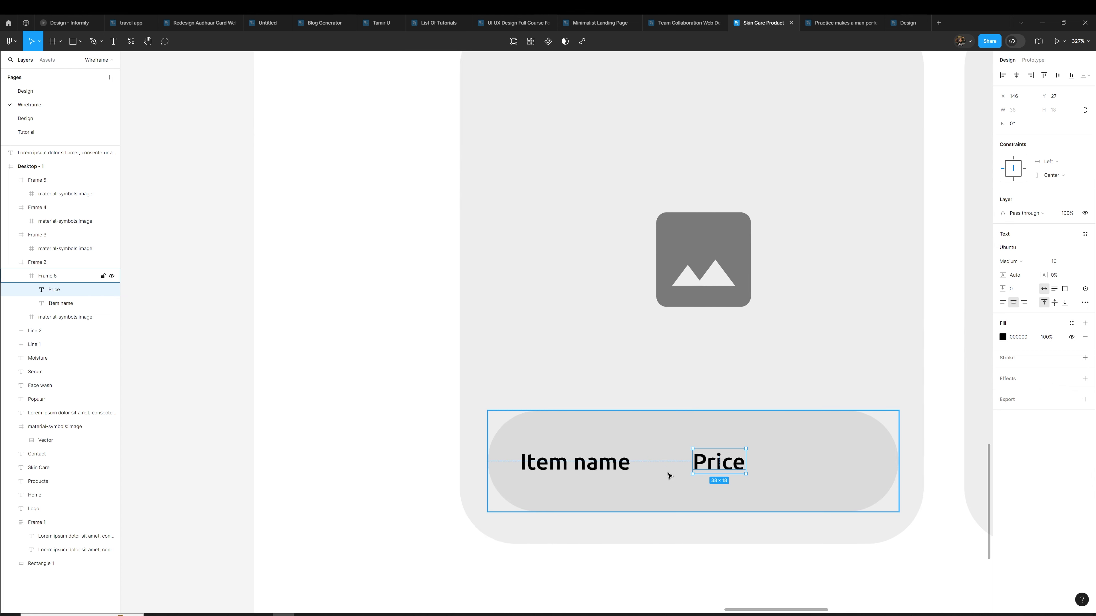
scroll(661, 472, up, 3)
key(o)
drag(657, 460, 664, 466)
key(ctrl+a)
key(shift+a)
scroll(675, 496, down, 5)
click(676, 518)
click(676, 444)
scroll(675, 444, up, 2)
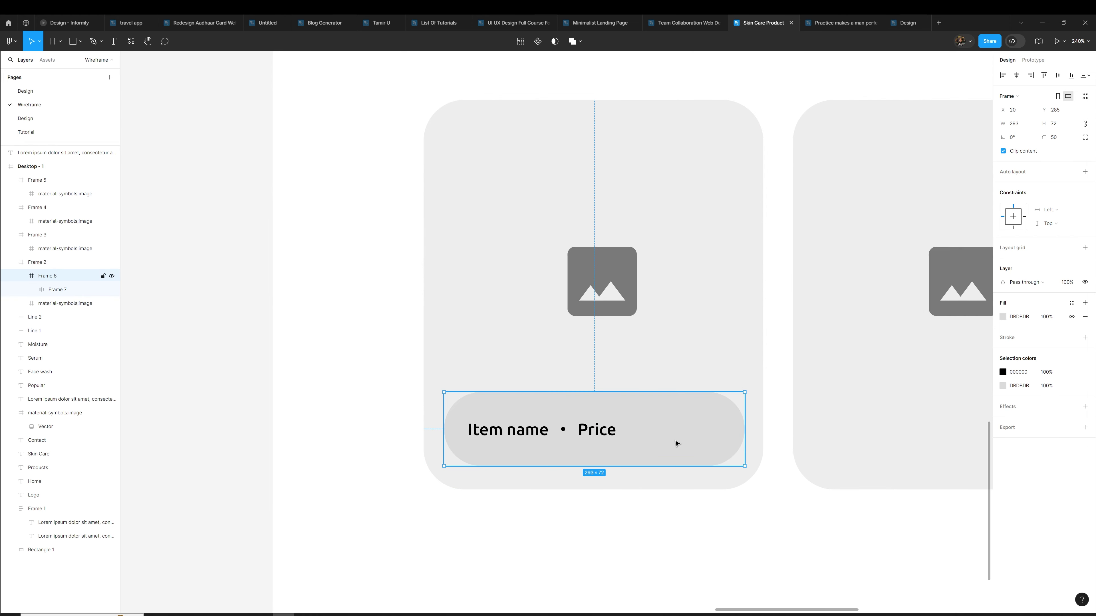
Add a dark 454545 pill button with 50 radius labelled 'CTA'
drag(647, 406, 696, 454)
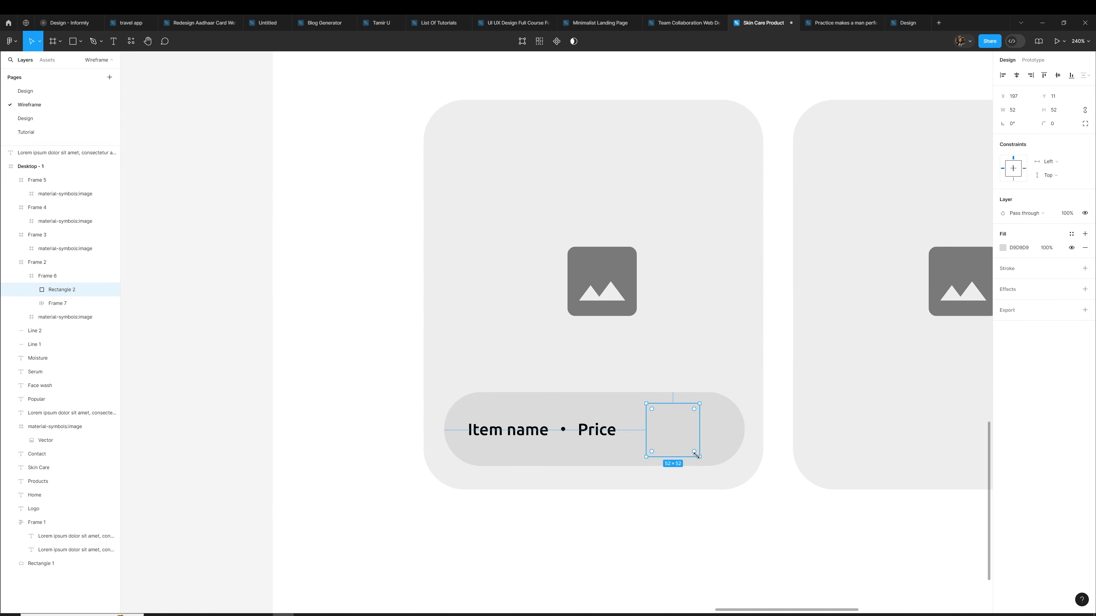
click(1003, 248)
drag(897, 355, 891, 365)
click(1055, 124)
text(50)
key(Return)
scroll(699, 432, up, 5)
key(t)
click(638, 432)
text(CTA)
drag(639, 426, 727, 435)
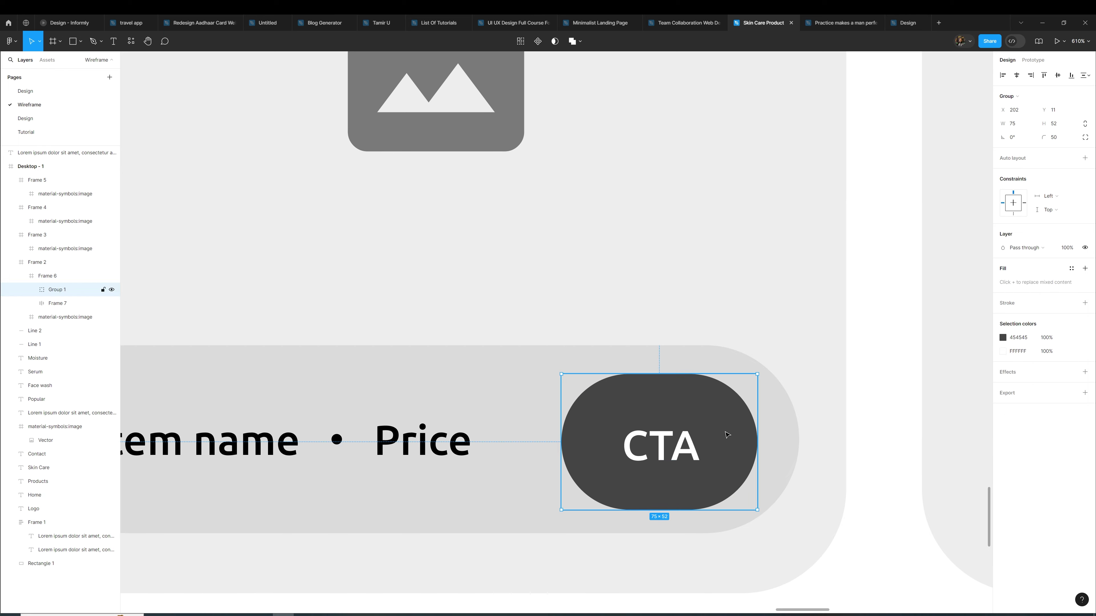
Paste the Item name • Price CTA bar into the remaining cards
scroll(727, 435, down, 10)
scroll(641, 450, down, 5)
scroll(538, 476, down, 3)
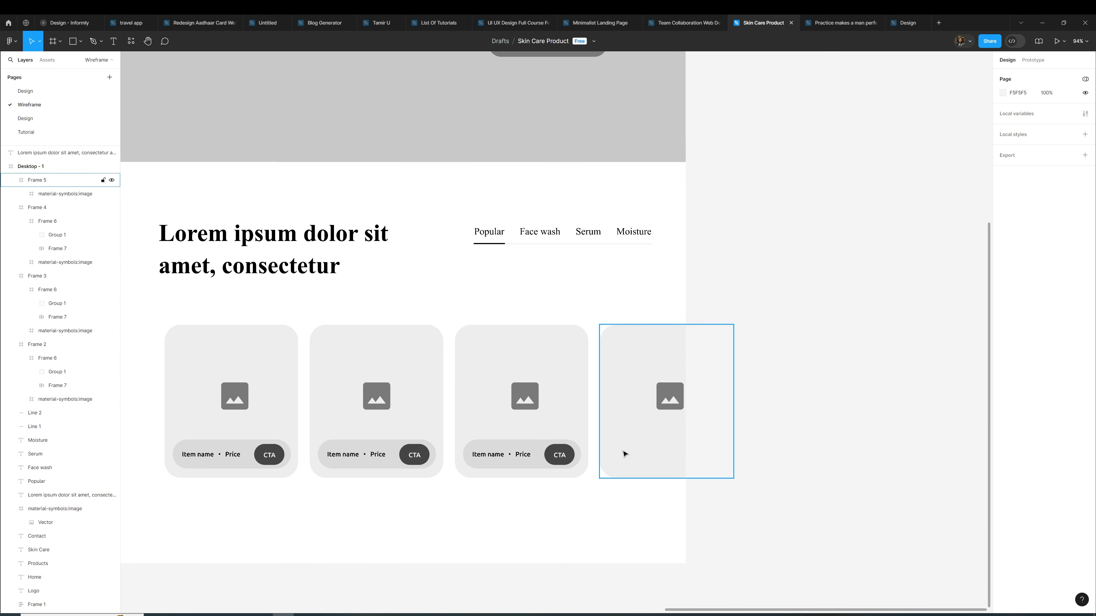
key(ctrl+v)
scroll(625, 454, down, 3)
scroll(682, 504, down, 2)
click(635, 421)
scroll(600, 439, up, 3)
key(Escape)
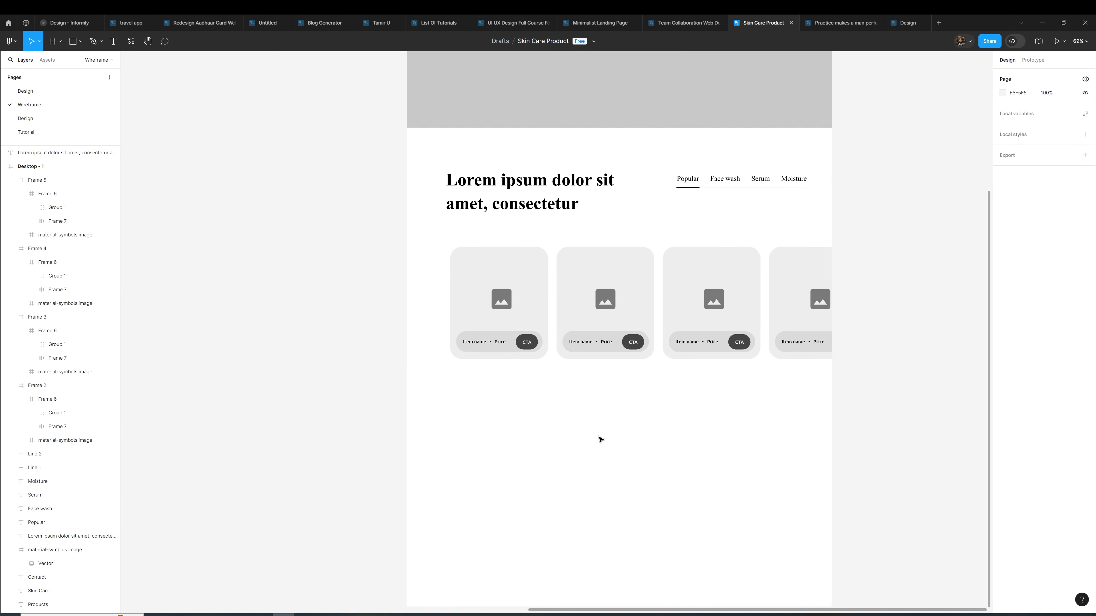
scroll(600, 439, down, 3)
Duplicate the section heading below the cards and retype it as 'Features and Benefits'
drag(539, 125, 626, 359)
key(Return)
text(Fearu)
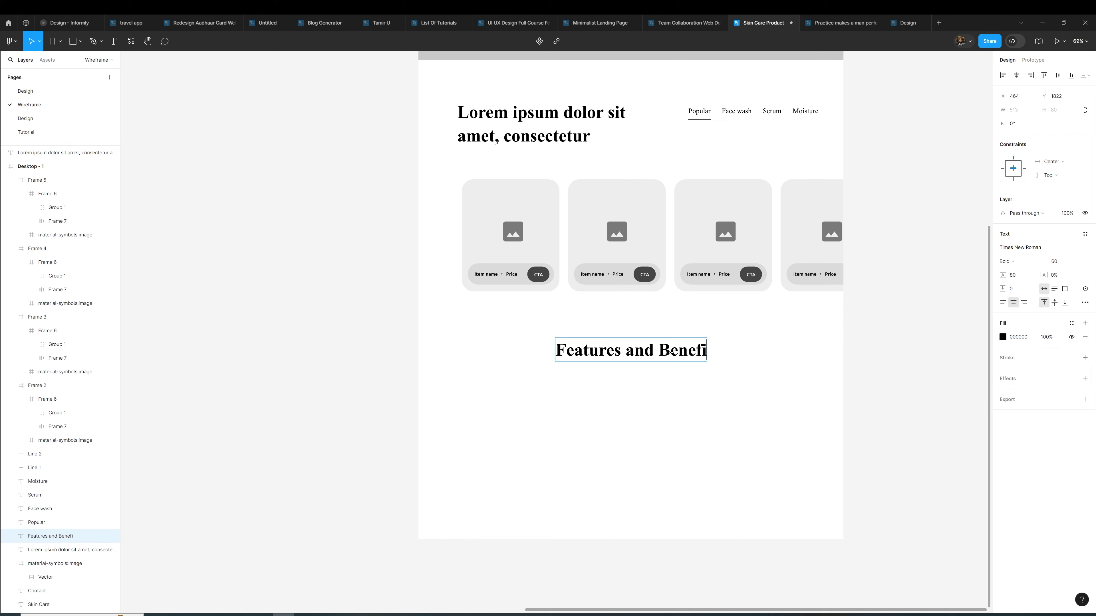
click(614, 443)
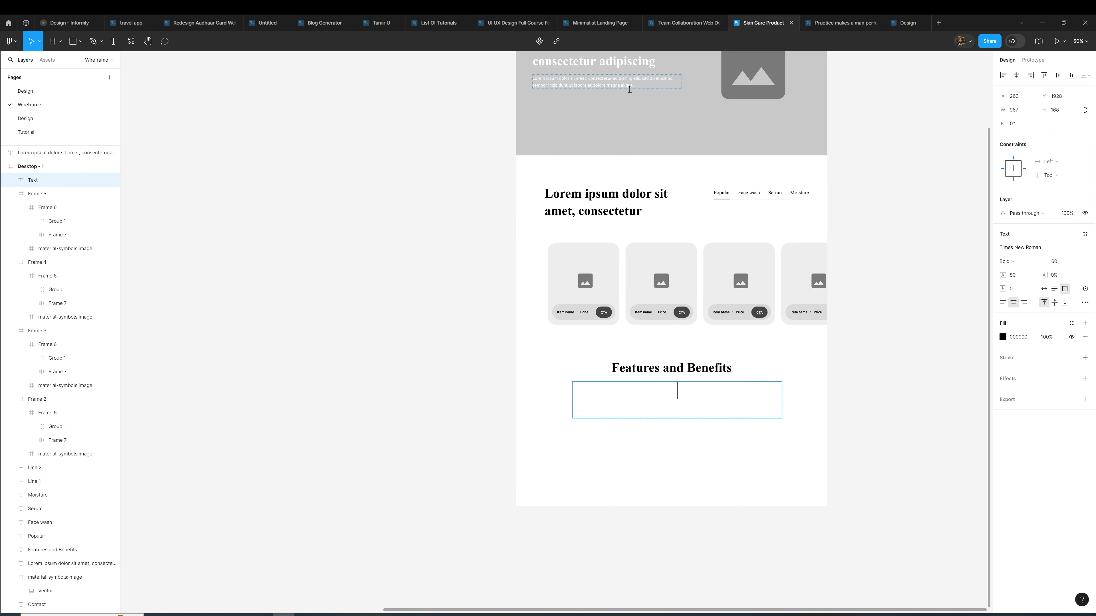
Add a centred grey 60% lorem ipsum description, auto-laid-out with the heading
drag(637, 91, 744, 404)
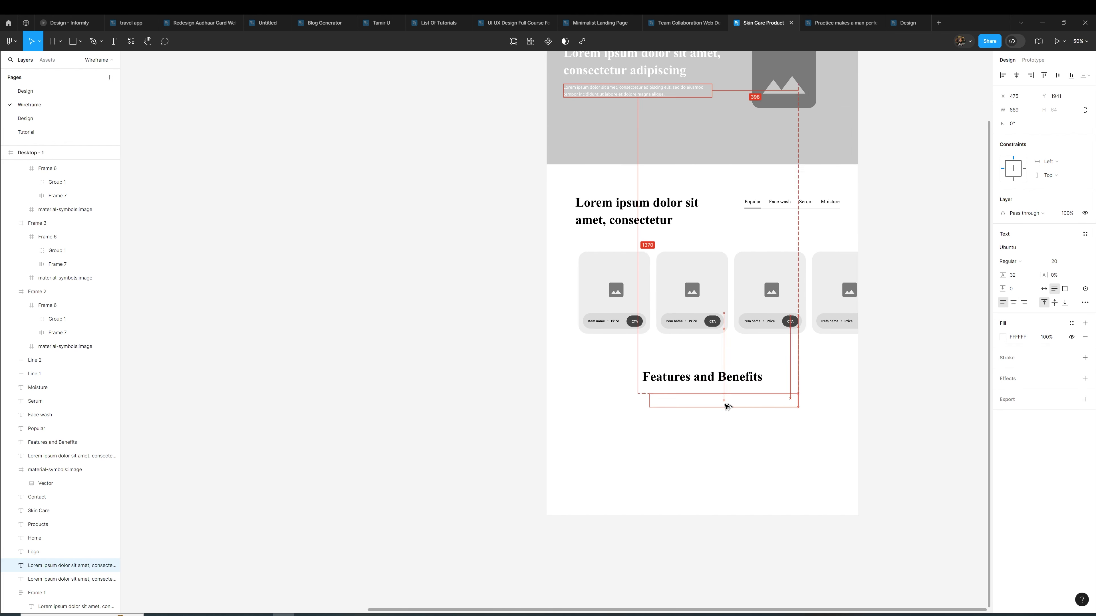
scroll(744, 403, up, 2)
click(900, 540)
click(1017, 76)
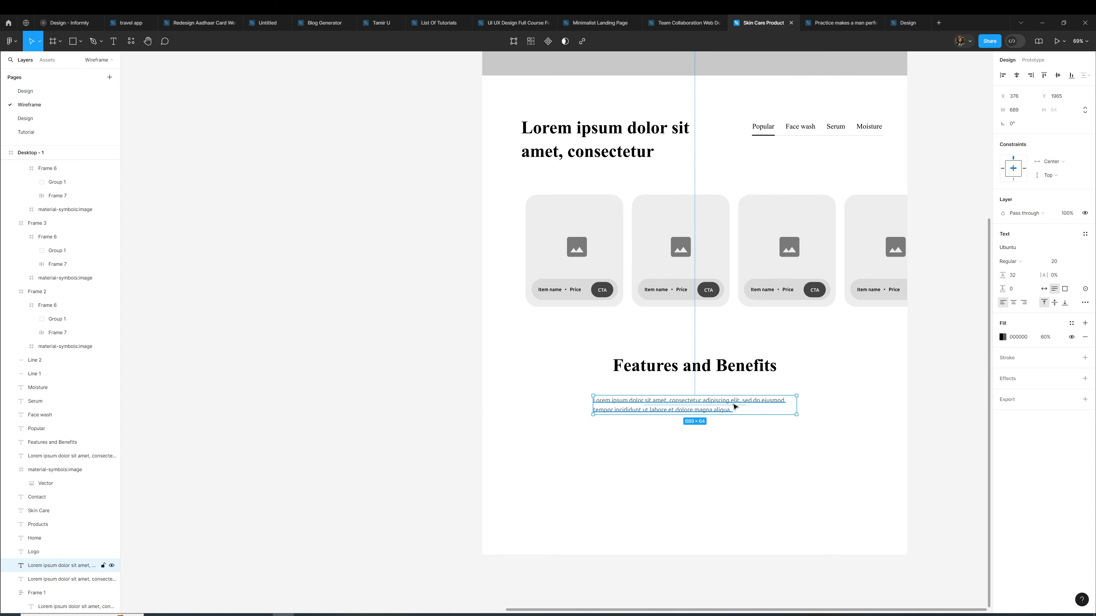
shift+click(737, 366)
key(shift+a)
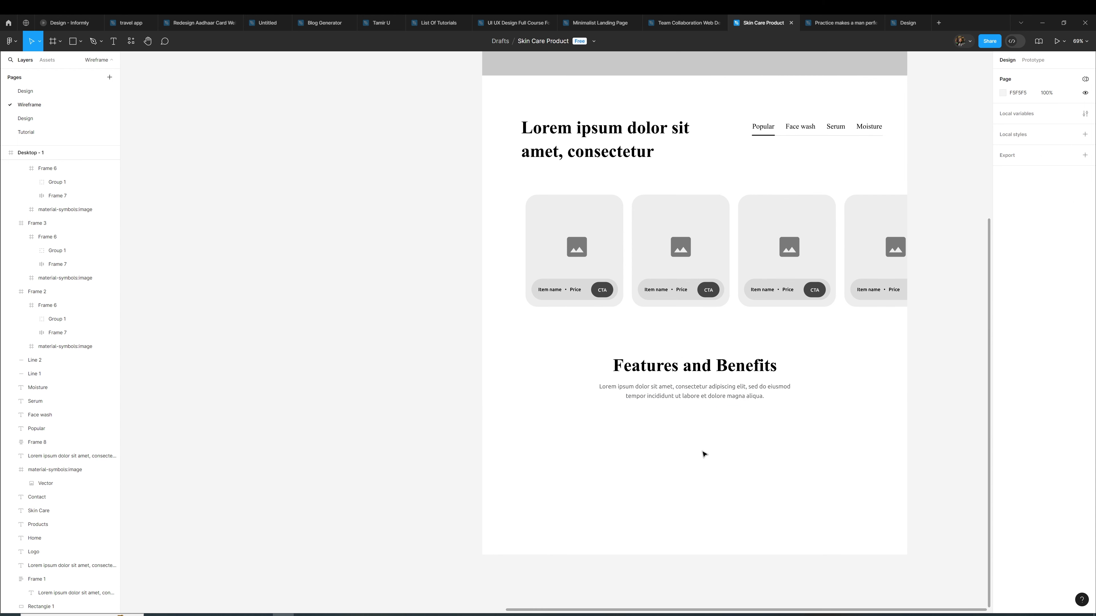
scroll(704, 438, down, 3)
click(622, 222)
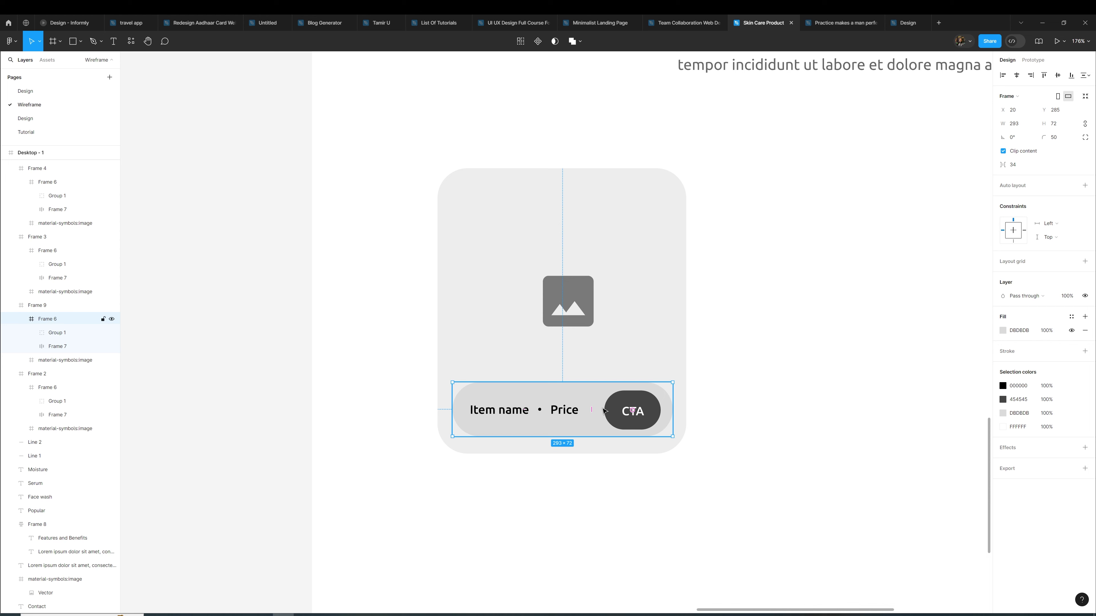
Duplicate the large card into two stacked 273 px cards beside it
click(733, 383)
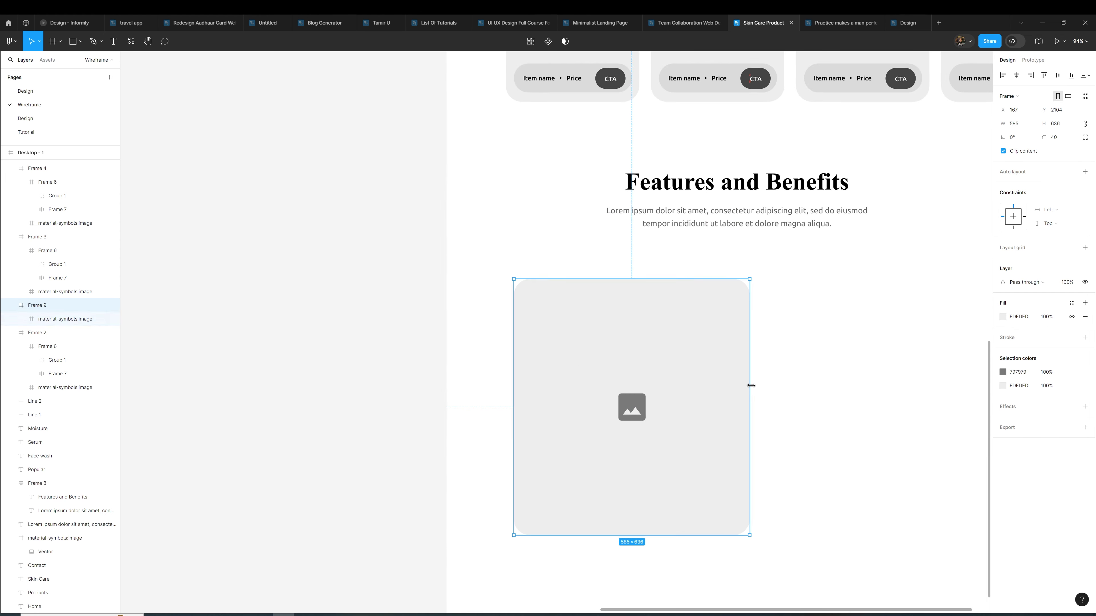
scroll(734, 383, down, 3)
scroll(734, 383, up, 2)
key(ctrl+d)
drag(766, 507, 766, 402)
key(ctrl+d)
drag(746, 359, 746, 450)
drag(735, 489, 735, 507)
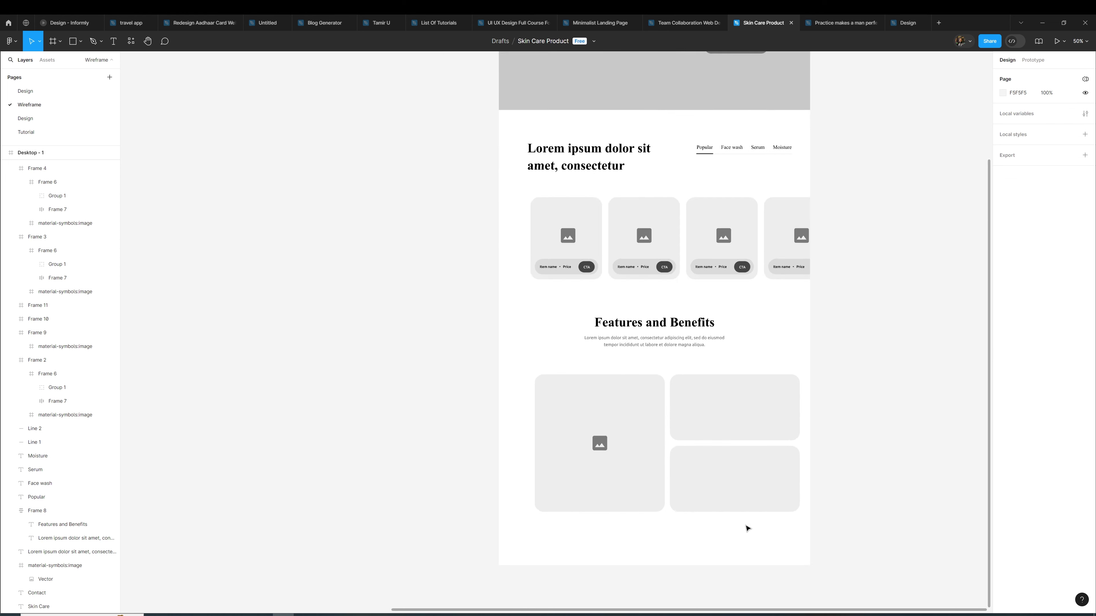
Copy the Features and Benefits text block into the upper right card, left-aligned
click(621, 257)
mouse_move(621, 259)
mouse_down()
mouse_move(781, 380)
mouse_move(768, 372)
mouse_up()
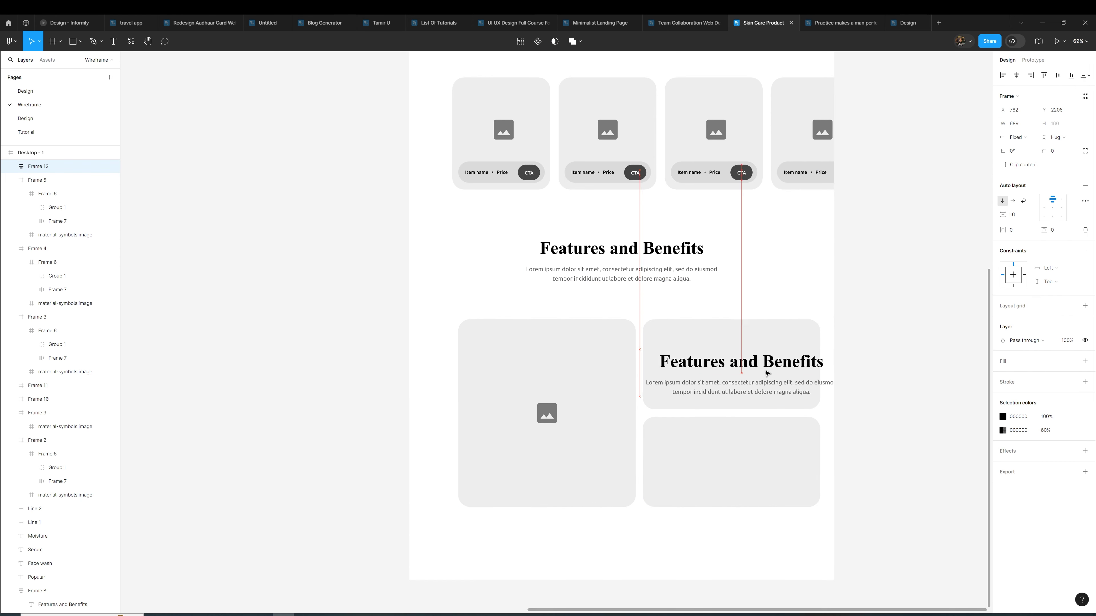
double_click(747, 378)
click(1003, 261)
key(shift+Tab)
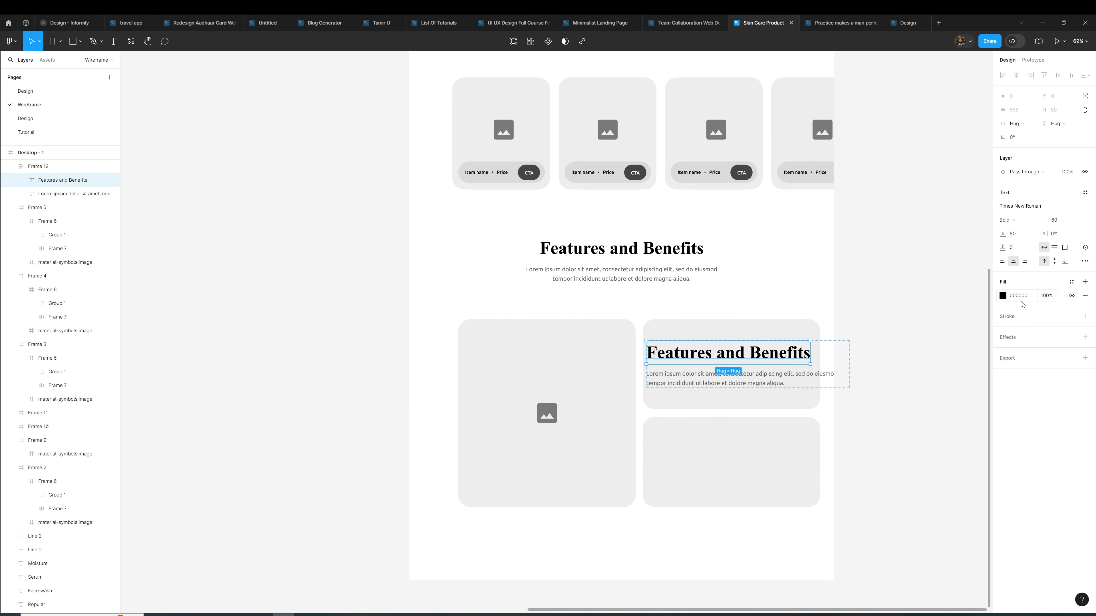
click(786, 383)
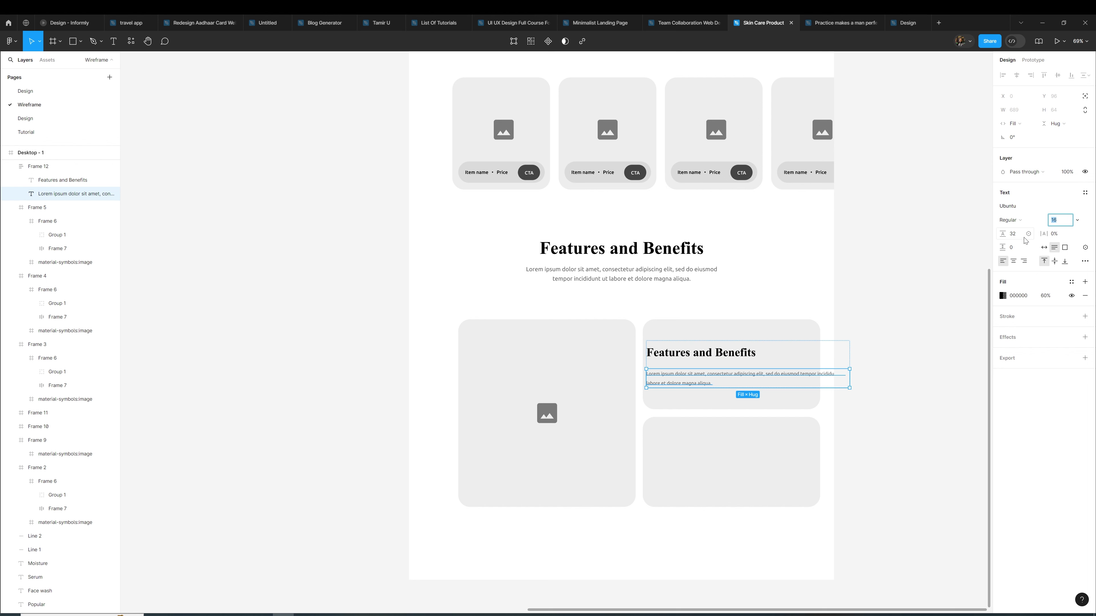
drag(775, 376, 790, 365)
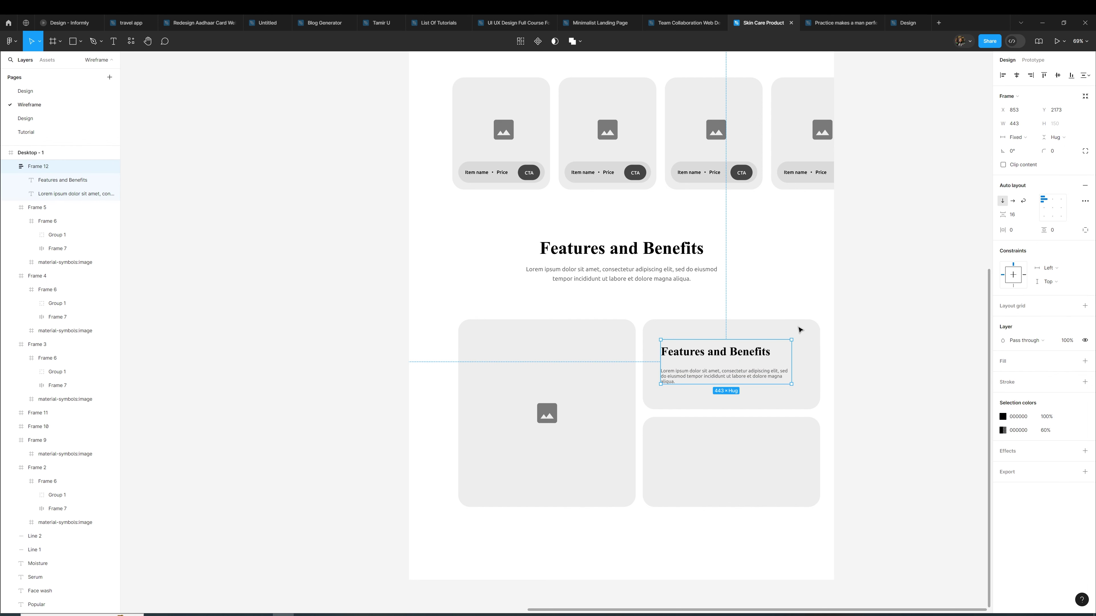
click(716, 347)
key(Tab)
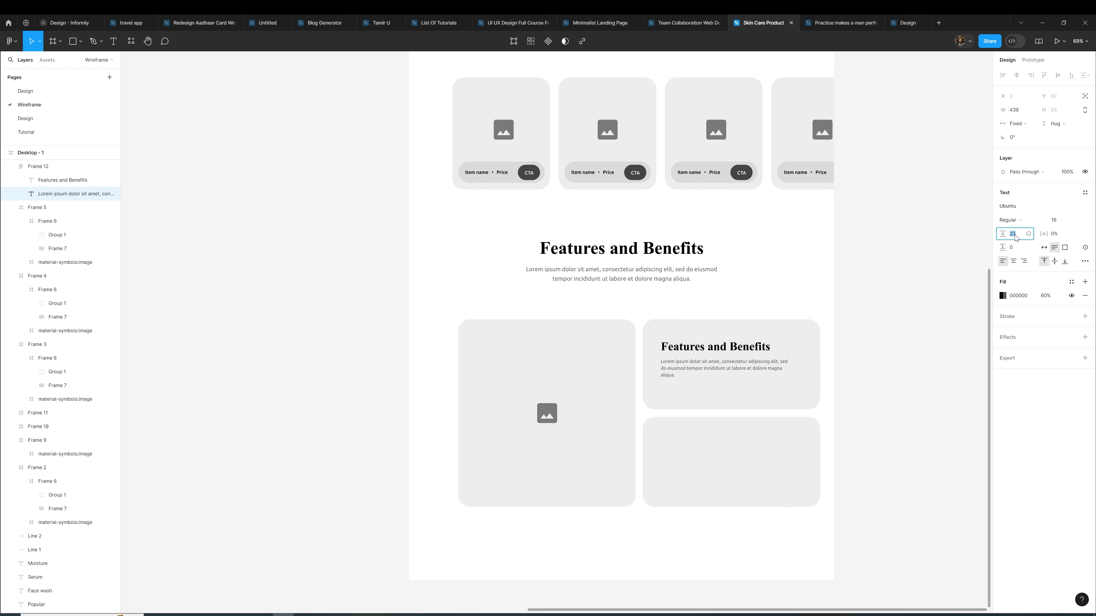
click(868, 348)
click(768, 365)
double_click(745, 352)
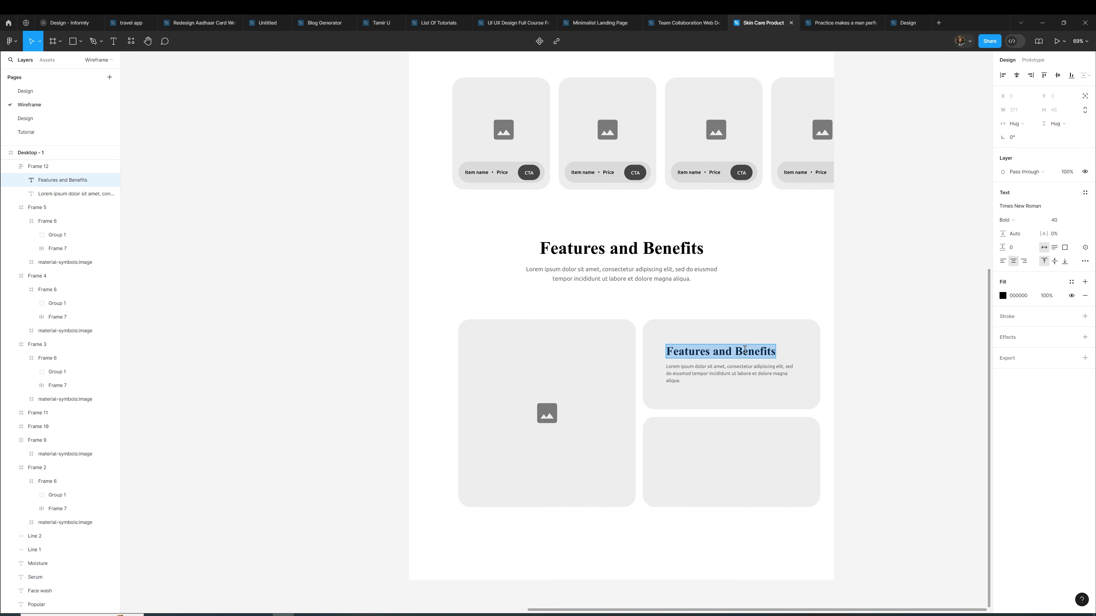
text(1)
Copy the text block into the lower right card and duplicate the section heading below
drag(743, 350, 758, 452)
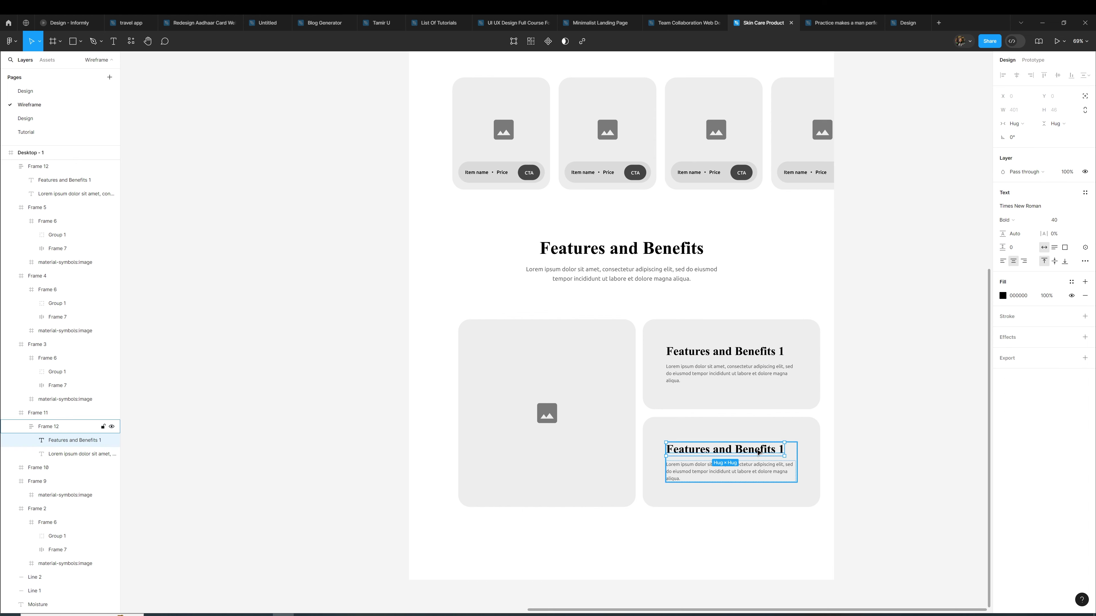
click(856, 409)
key(shift+1)
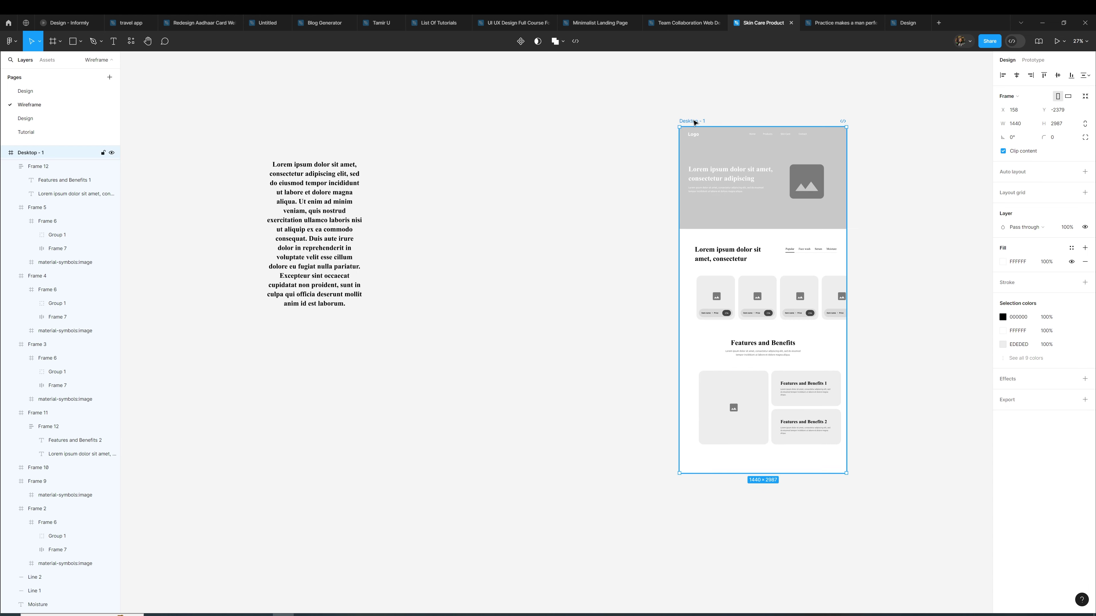
scroll(971, 297, up, 5)
scroll(971, 297, down, 3)
scroll(815, 308, up, 3)
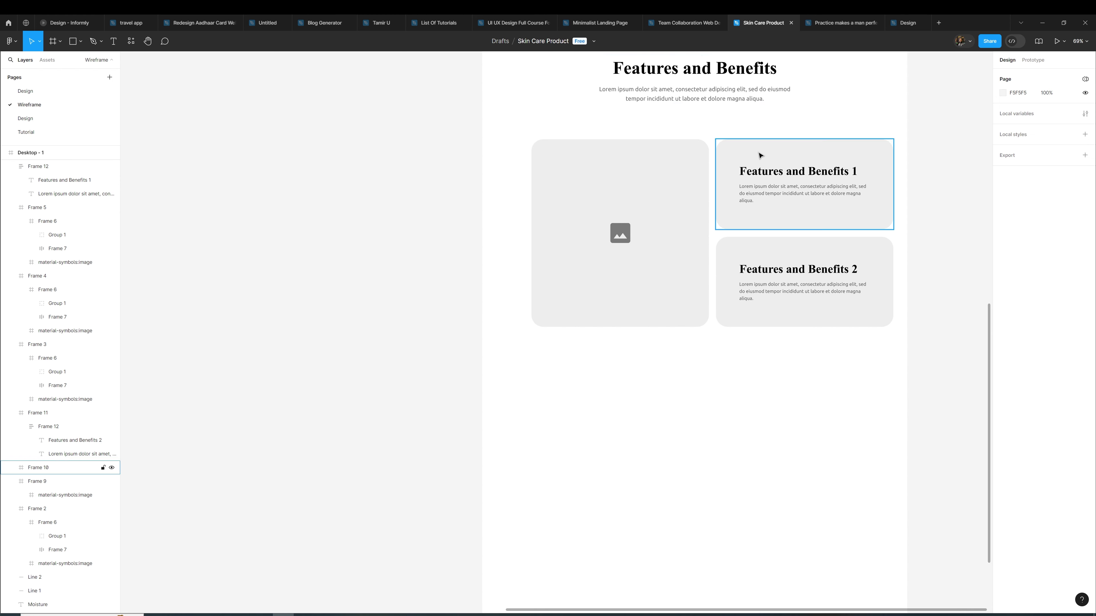
drag(690, 74, 628, 413)
click(1045, 199)
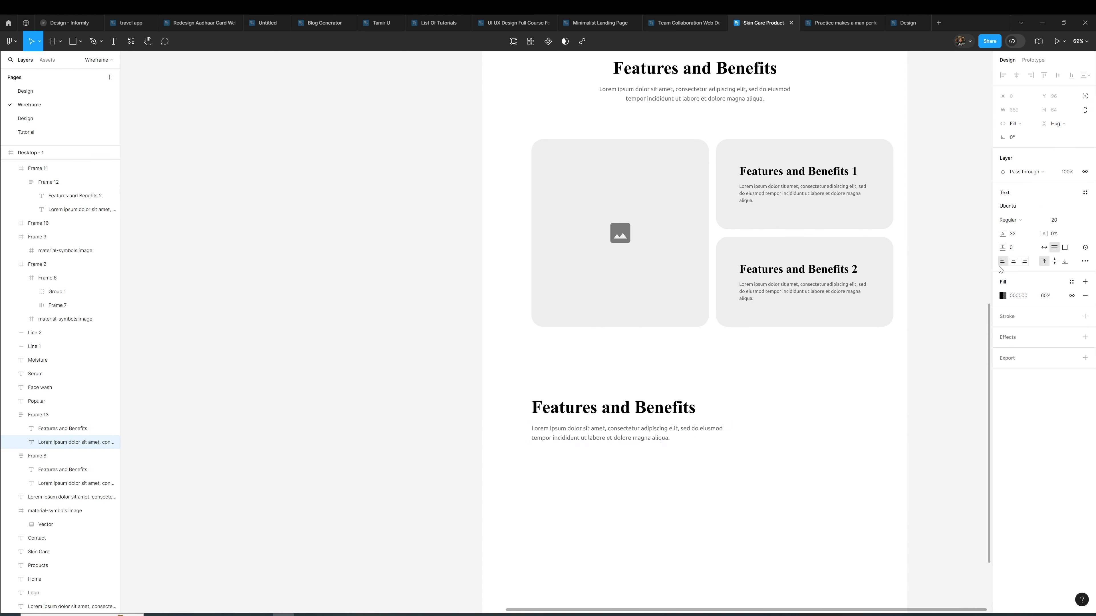
Retitle the copied heading for the product details section and move the image icon below it
key(Delete)
double_click(640, 409)
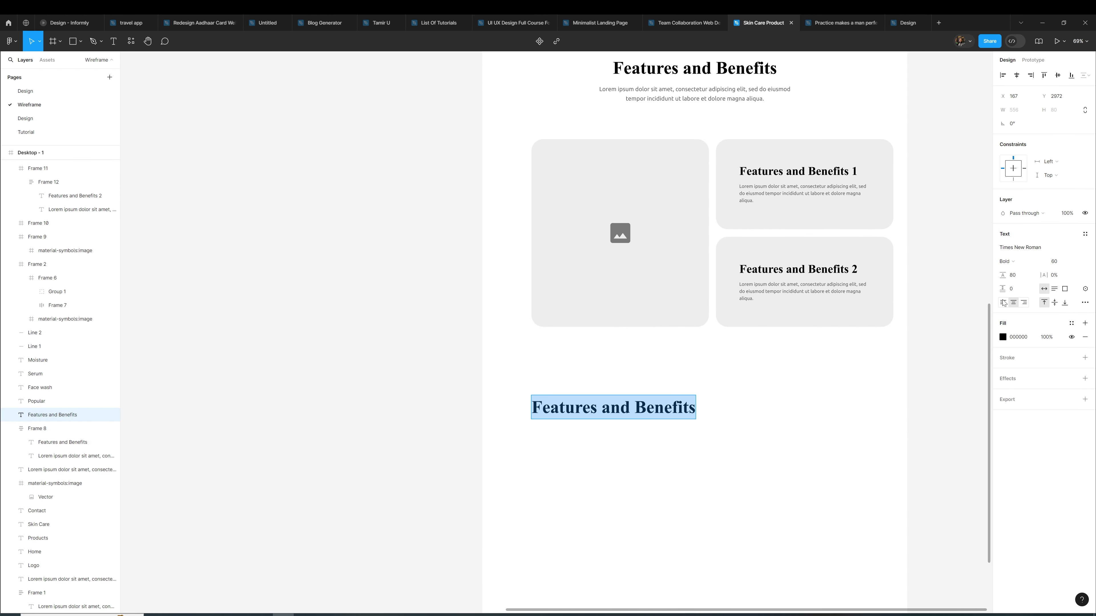
text(d)
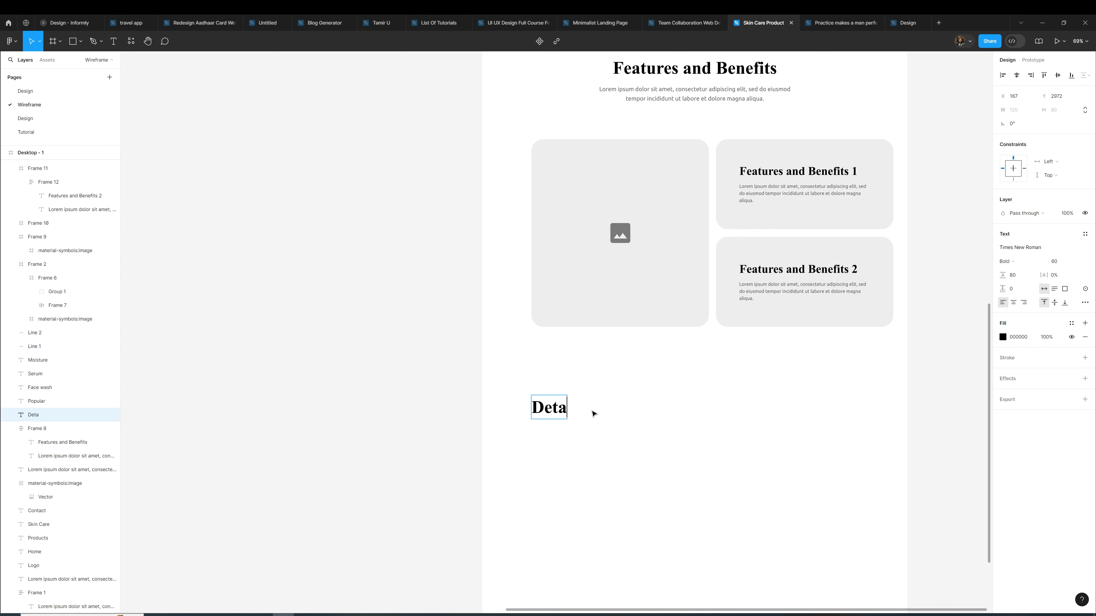
drag(619, 233, 635, 432)
scroll(648, 419, right, 2)
Copy a feature text block beside the image, set its heading to size 24, and duplicate it below
mouse_move(755, 201)
mouse_down()
mouse_move(743, 413)
mouse_move(755, 414)
mouse_up()
double_click(734, 399)
text(24)
key(Return)
key(Escape)
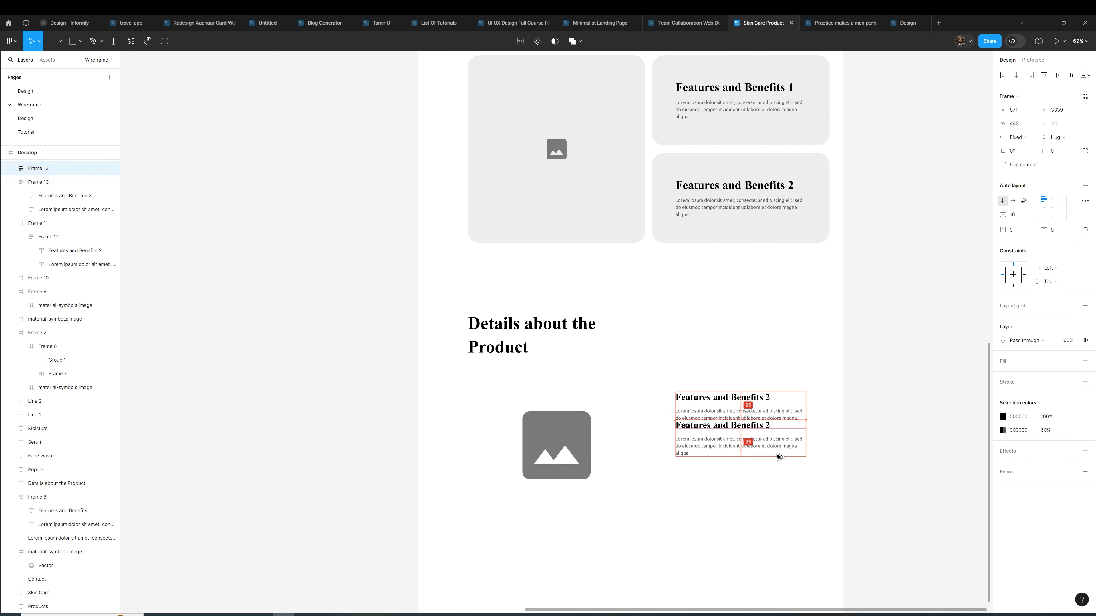
drag(783, 420, 783, 475)
click(635, 462)
ctrl+scroll(559, 216, down, 5)
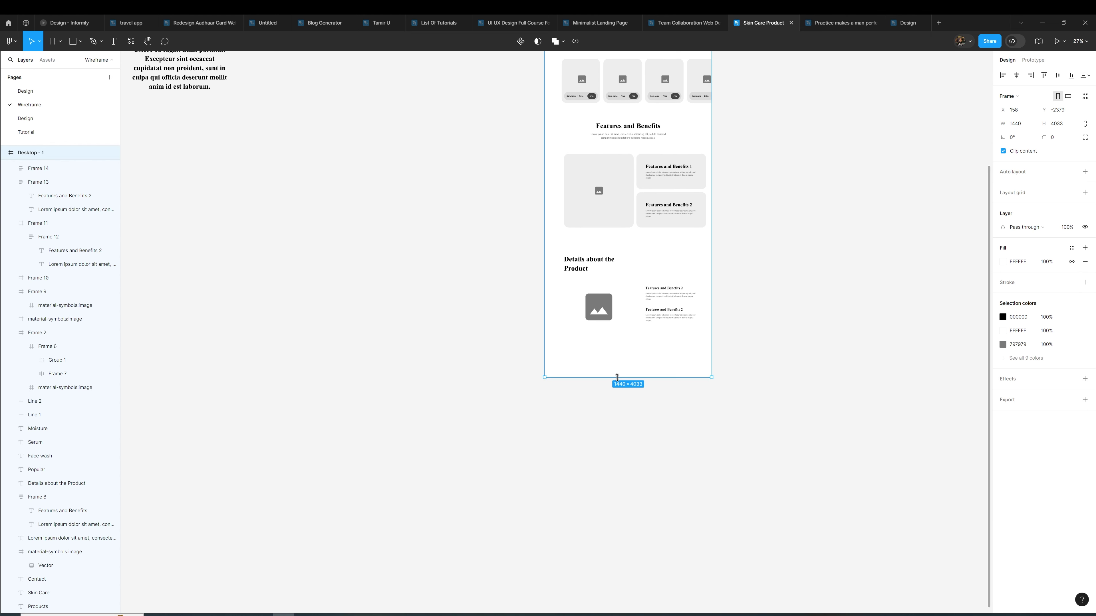
ctrl+scroll(680, 313, up, 5)
Add an 'Explore more products' heading with a lorem paragraph, wrapped in auto layout
drag(549, 203, 645, 454)
triple_click(645, 454)
text(W)
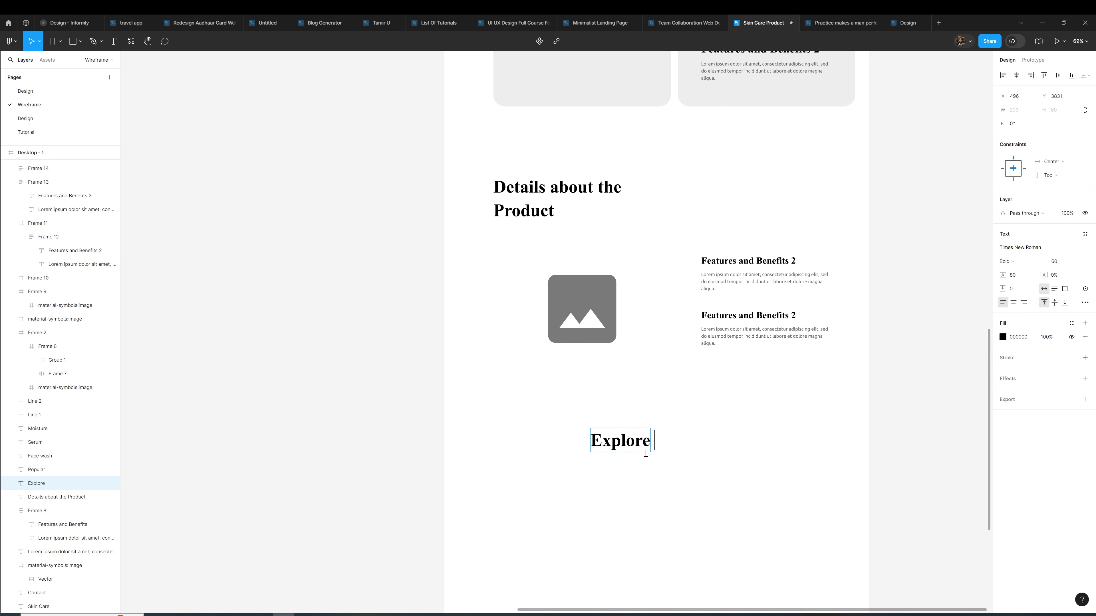
text(more products)
drag(798, 288, 690, 475)
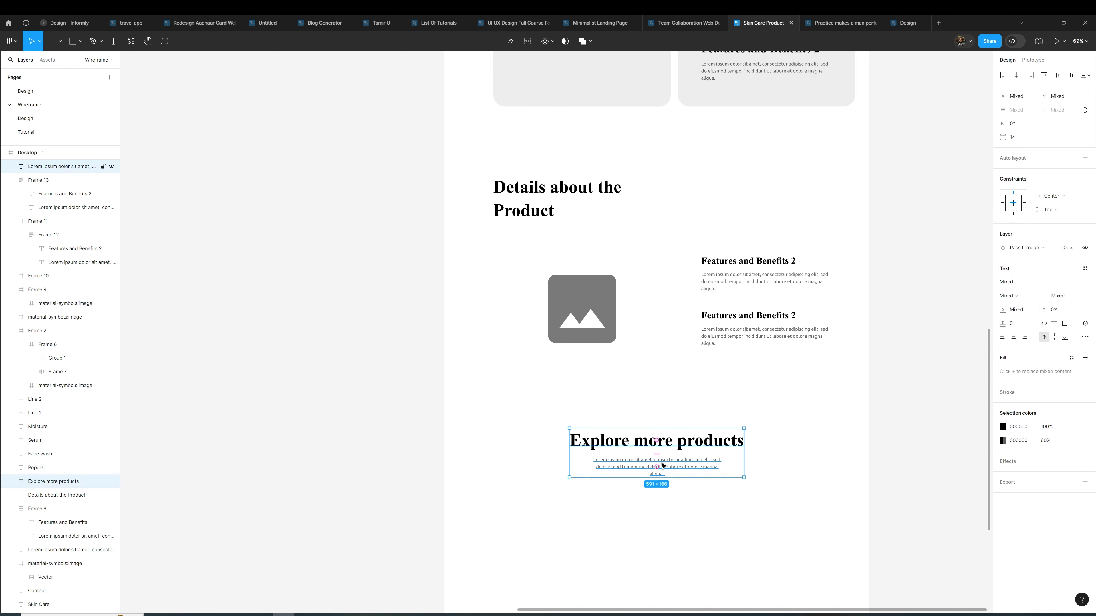
key(shift+a)
click(752, 432)
scroll(743, 381, down, 3)
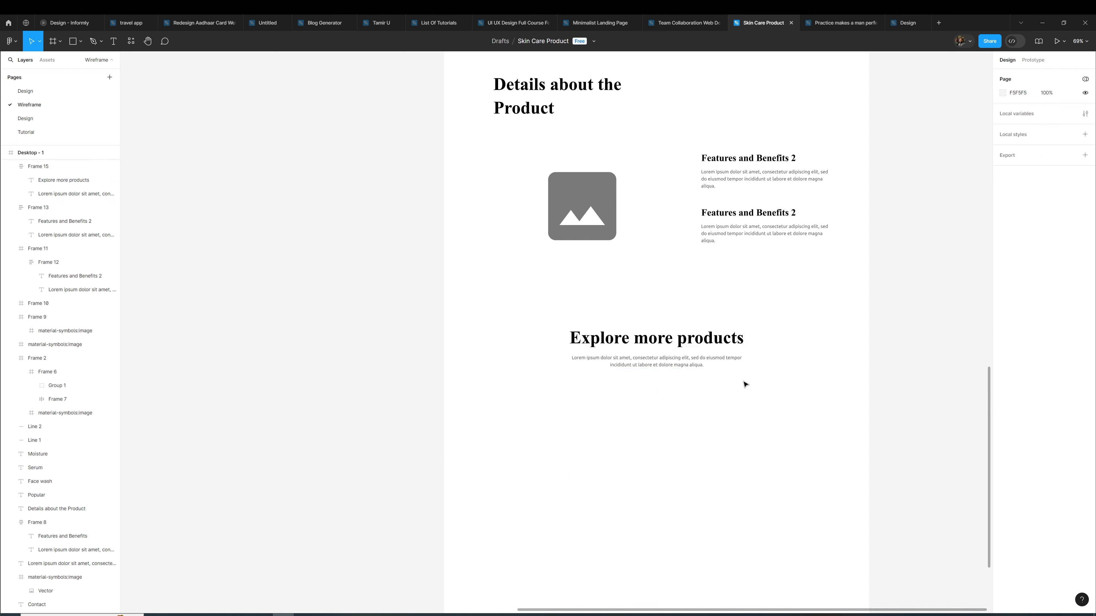
scroll(741, 386, down, 5)
Duplicate the product card row below the Explore more products heading
click(707, 99)
drag(707, 99, 772, 451)
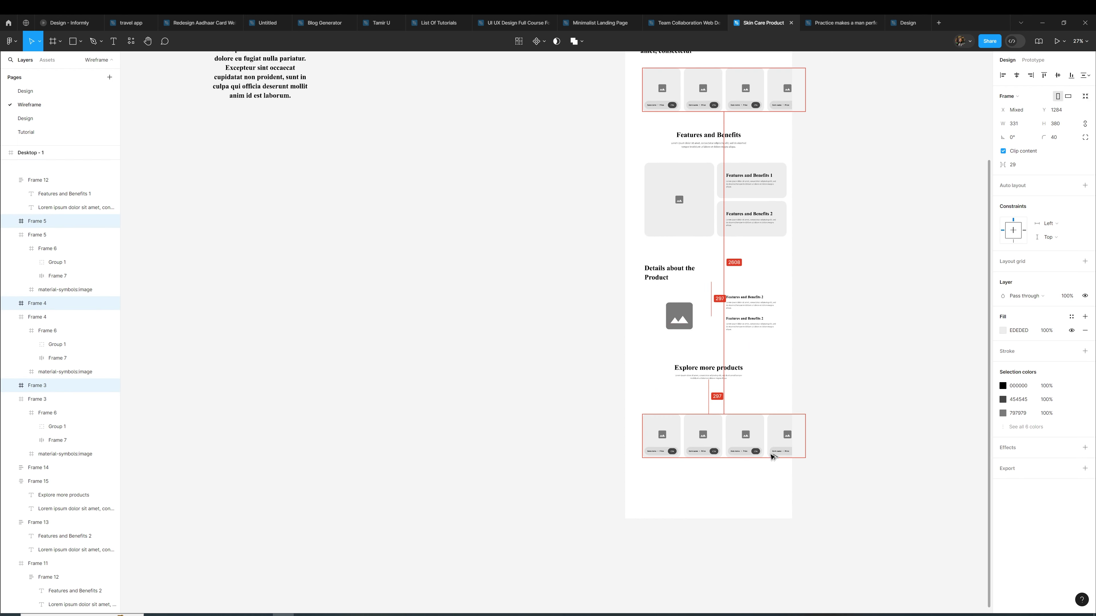
scroll(748, 432, down, 3)
click(749, 359)
scroll(749, 359, up, 5)
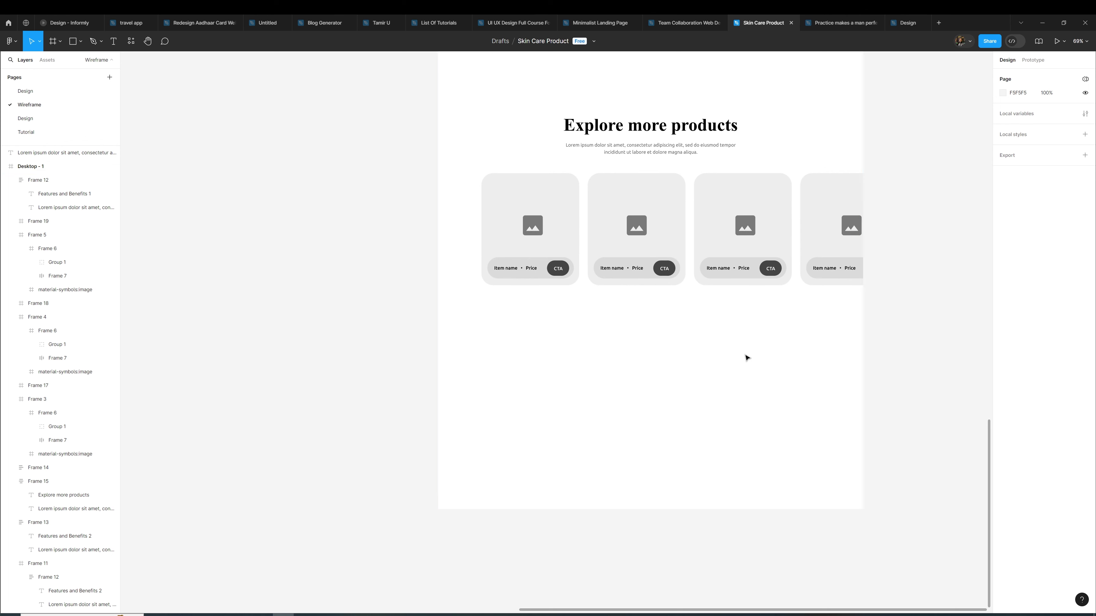
scroll(746, 357, up, 5)
scroll(717, 430, down, 3)
Draw a dark wide rectangle below the product cards, then delete it
key(r)
mouse_move(580, 406)
mouse_down()
mouse_move(661, 488)
mouse_move(807, 456)
mouse_up()
click(1002, 247)
scroll(819, 399, down, 3)
scroll(795, 432, up, 3)
key(Delete)
Draw a dark footer frame below the cards spanning the full page width
key(f)
mouse_move(509, 384)
mouse_down()
mouse_move(649, 490)
mouse_move(825, 495)
mouse_up()
click(1002, 282)
click(895, 436)
click(851, 433)
scroll(850, 433, down, 3)
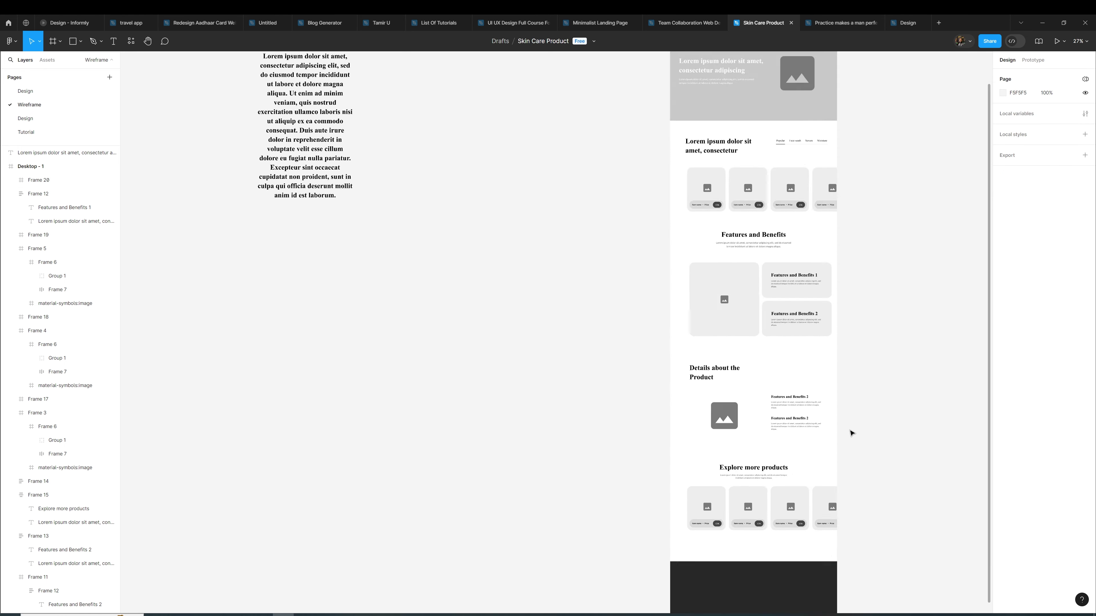
scroll(850, 433, up, 5)
click(803, 284)
click(707, 280)
scroll(755, 322, down, 10)
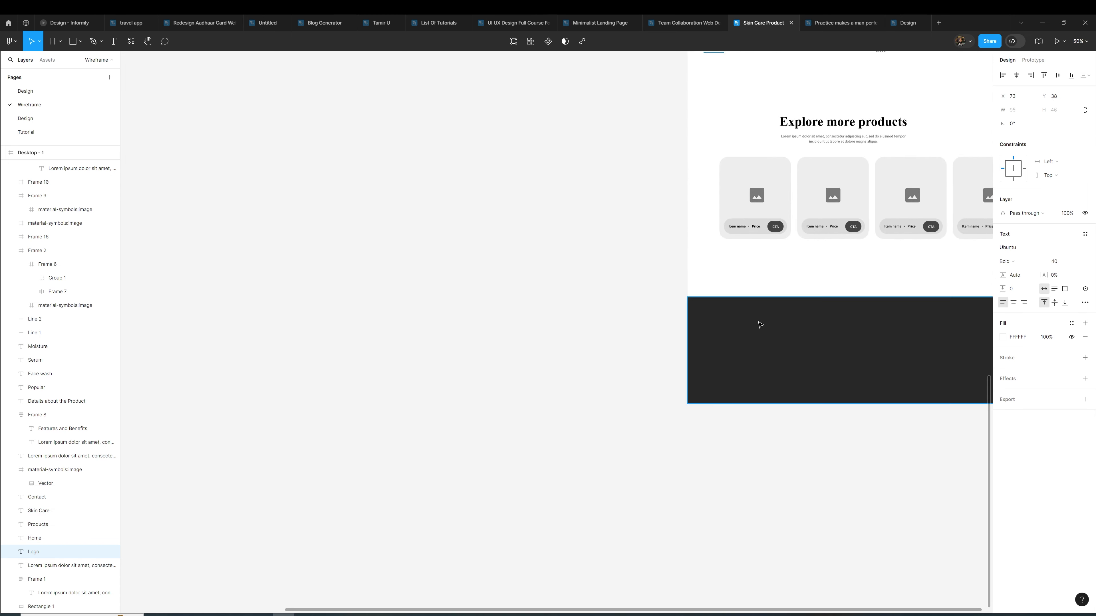
Paste the Logo into the footer and add a size-16 copyright 'all rights reserved' line
key(ctrl+v)
scroll(684, 331, up, 5)
key(t)
click(626, 321)
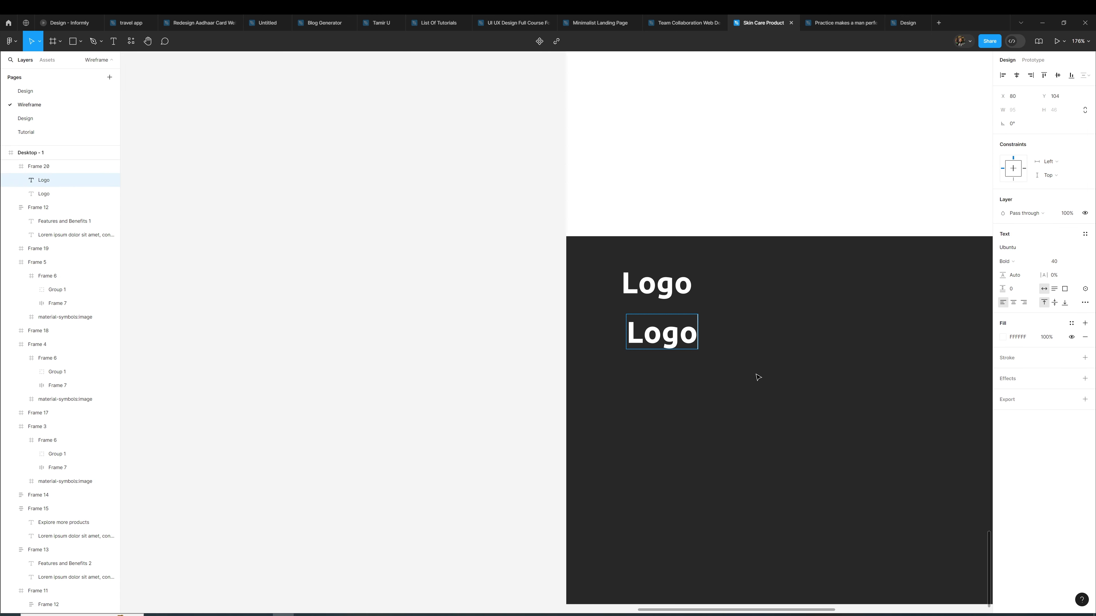
text(16)
key(Return)
text(@ 2024. All rights res)
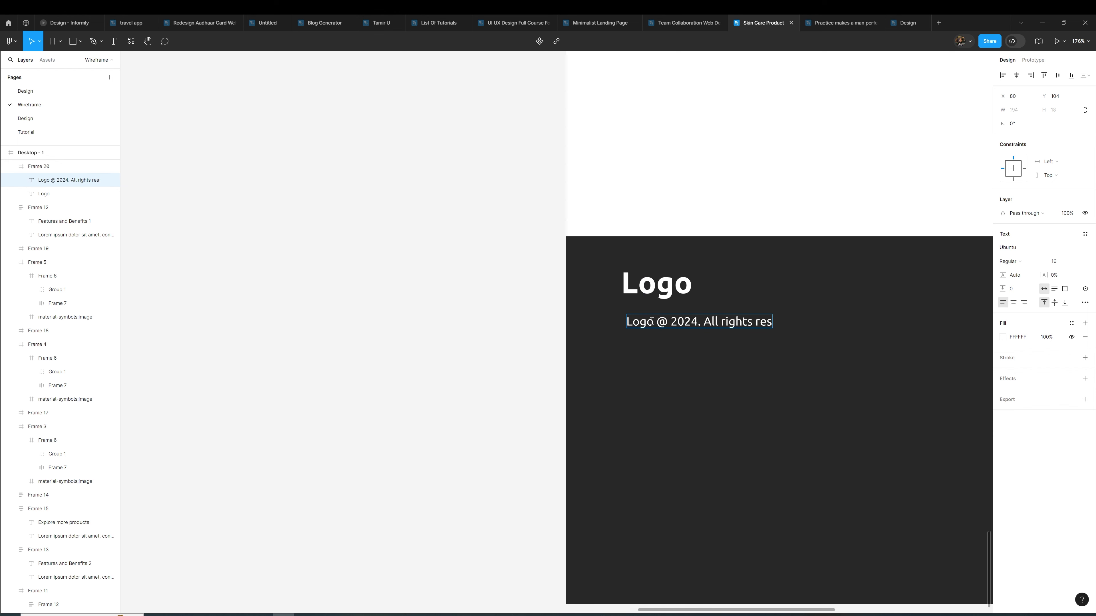
text(erved)
key(Escape)
scroll(594, 391, down, 5)
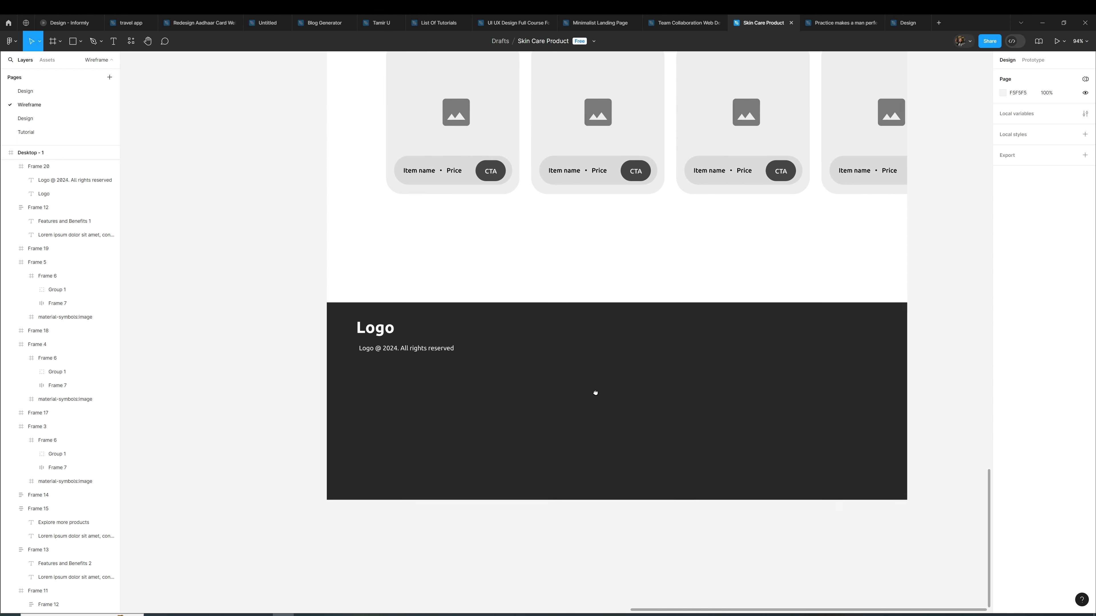
Add a Medium-weight 'Heading' text in the footer and duplicate it into four headings
key(t)
click(554, 339)
text(Heading)
key(ctrl+alt+period)
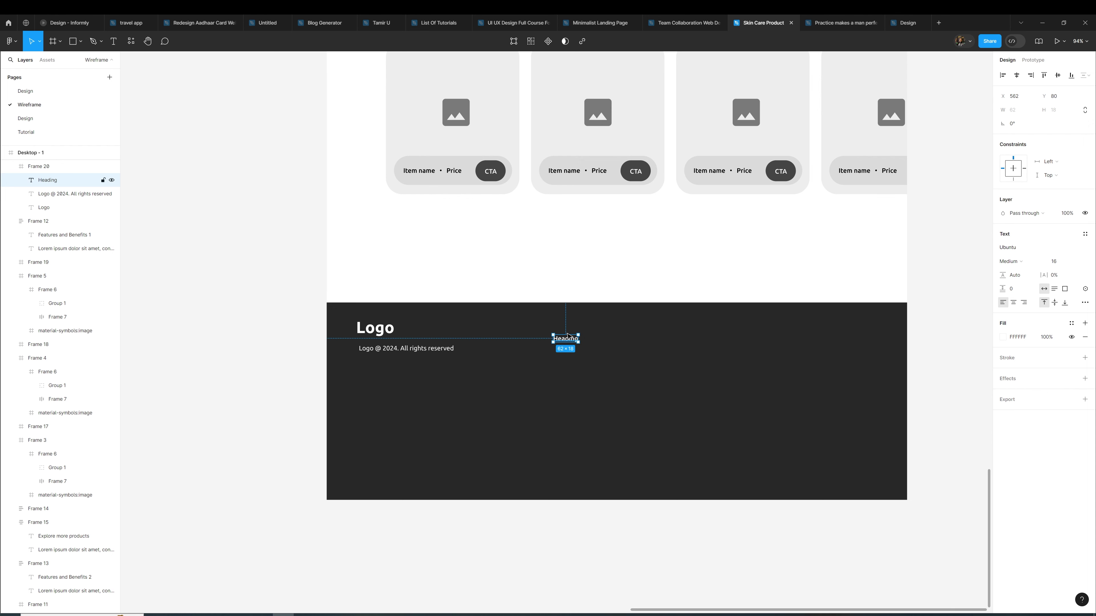
drag(566, 331, 619, 331)
key(ctrl+d)
key(ctrl+d)
Add regular-weight, reduced-opacity Link 1–4 under the first heading as an auto-layout column
double_click(561, 350)
drag(566, 331, 567, 413)
text(Link 1)
key(Escape)
key(ctrl+alt+comma)
click(1047, 336)
key(Escape)
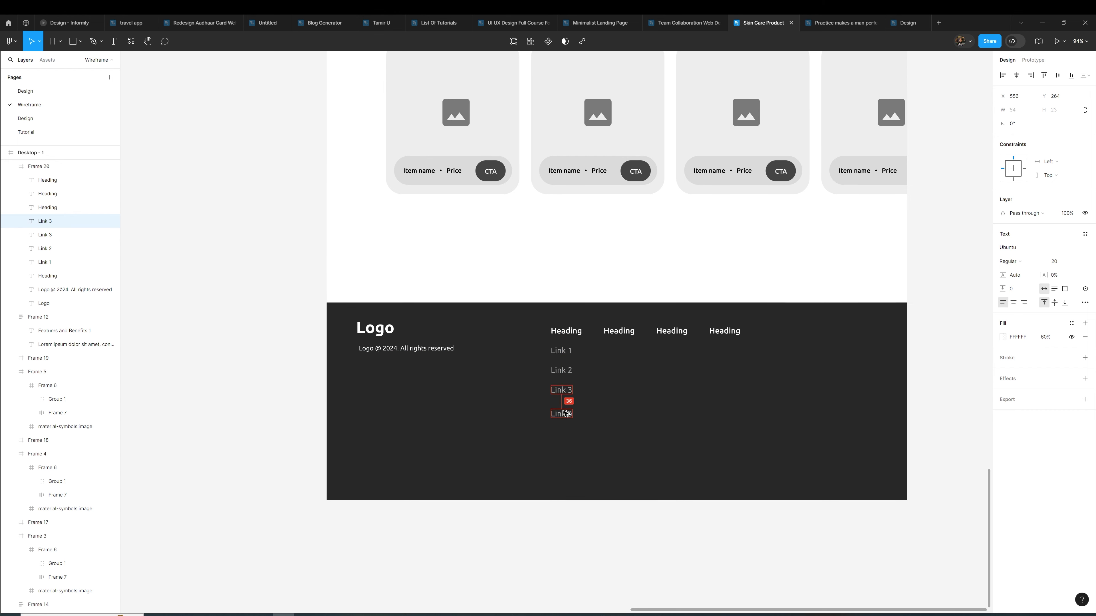
text(4)
key(shift+a)
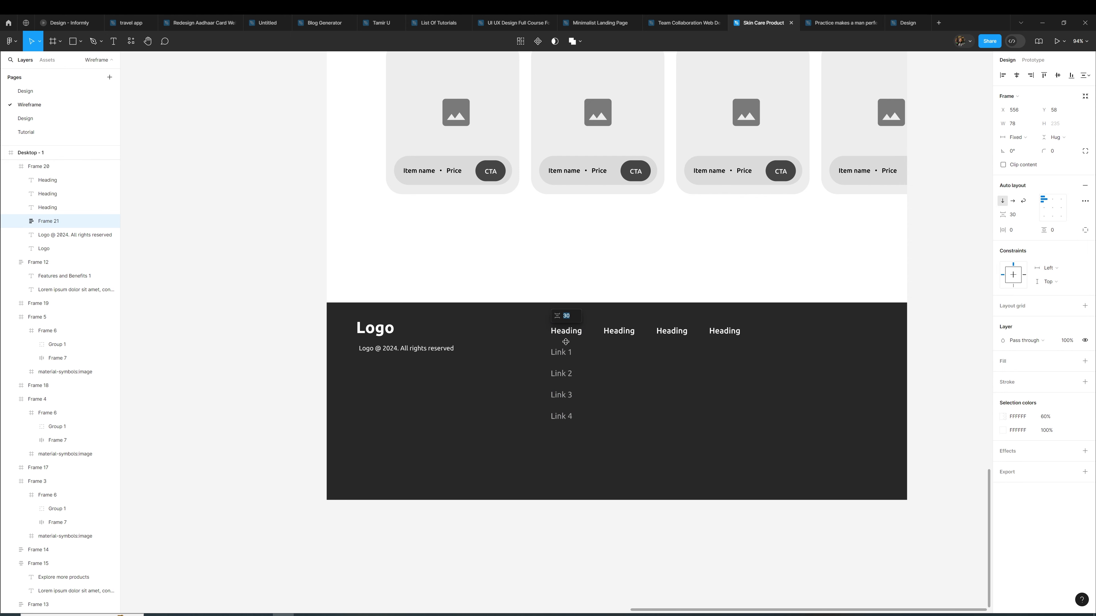
shift+click(561, 419)
key(shift+a)
Duplicate the heading-and-links column across the footer to make four columns
mouse_move(565, 376)
mouse_down()
mouse_move(617, 375)
mouse_move(664, 356)
mouse_move(676, 377)
mouse_up()
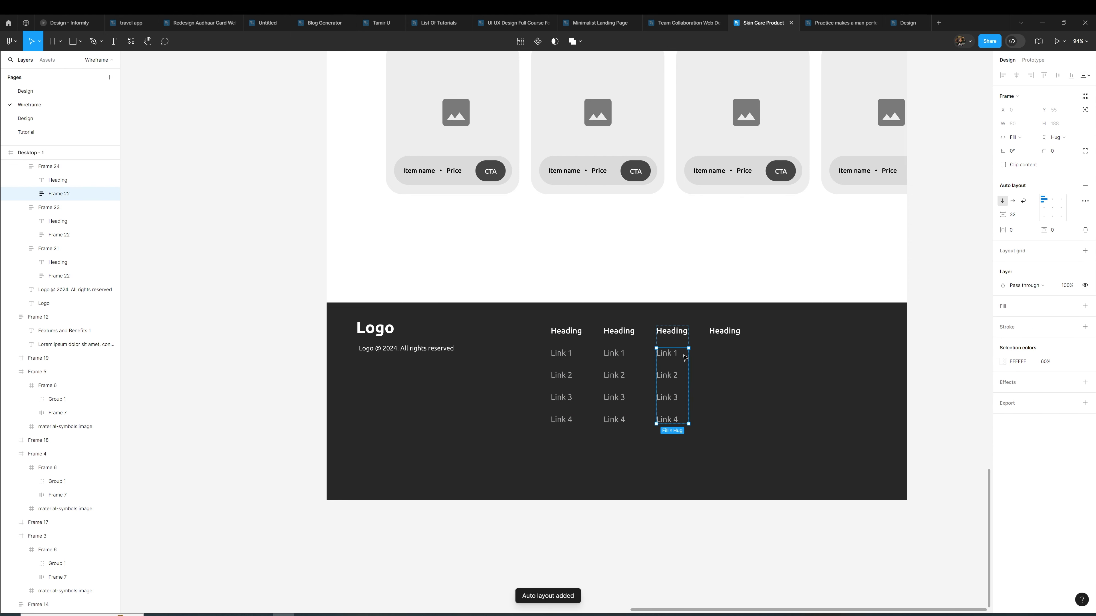
key(ctrl+d)
key(Escape)
scroll(852, 347, down, 3)
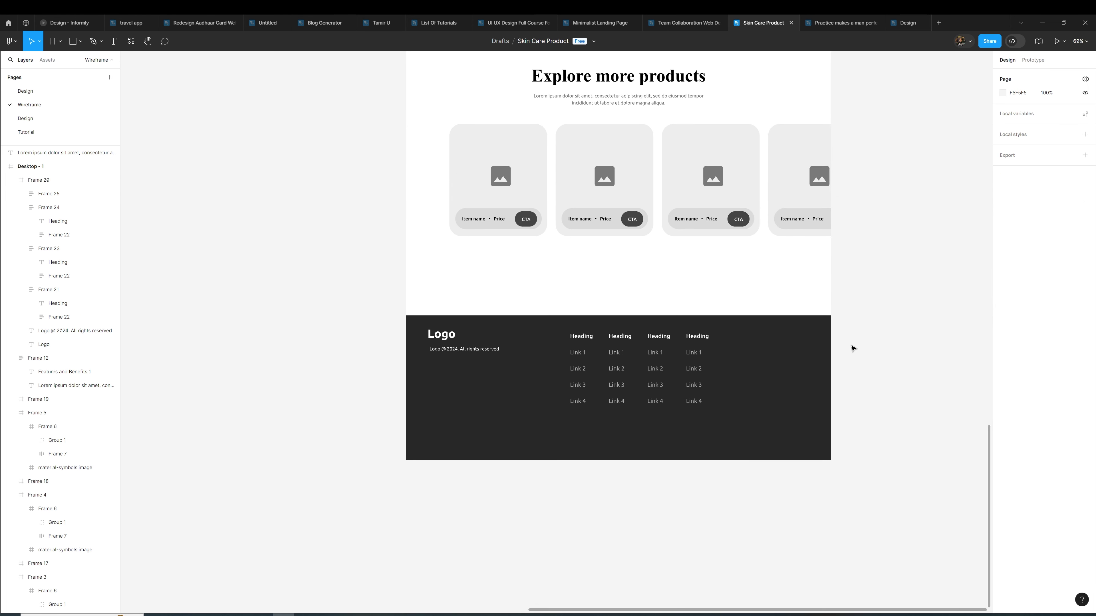
scroll(841, 388, up, 1)
scroll(789, 414, up, 3)
Add a row of four 39×39 circles in the footer
key(o)
mouse_move(710, 383)
mouse_down()
mouse_move(729, 402)
mouse_move(721, 397)
mouse_move(741, 391)
mouse_up()
click(1003, 248)
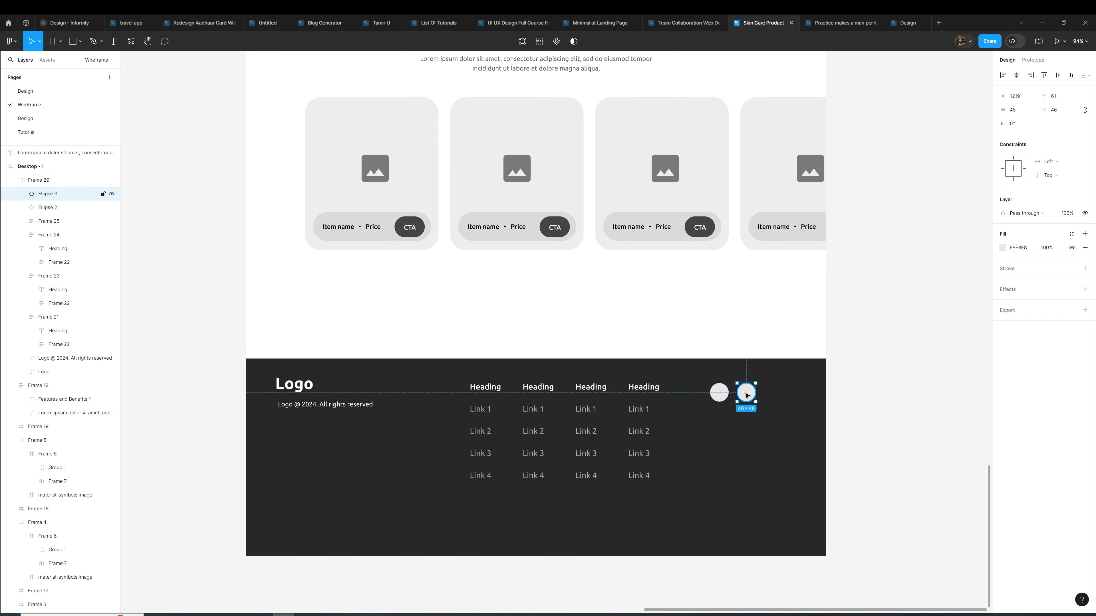
key(ctrl+d)
key(ctrl+d)
drag(812, 400, 794, 400)
click(834, 391)
scroll(834, 391, down, 3)
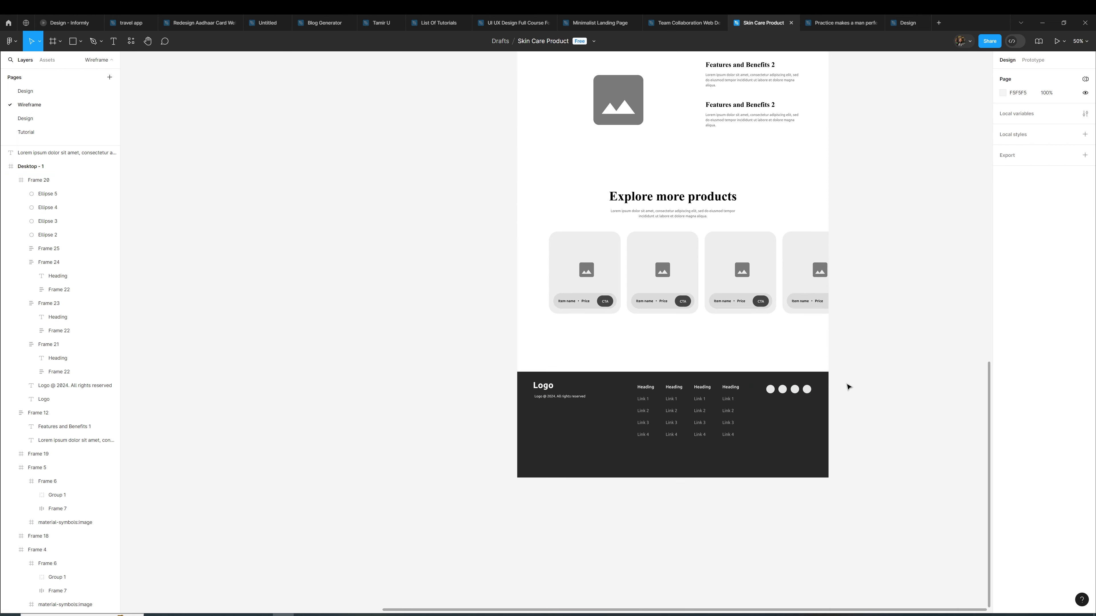
scroll(846, 384, up, 10)
scroll(748, 472, up, 10)
scroll(814, 384, up, 3)
scroll(858, 346, down, 5)
scroll(859, 346, down, 5)
scroll(859, 346, down, 5)
scroll(858, 346, down, 5)
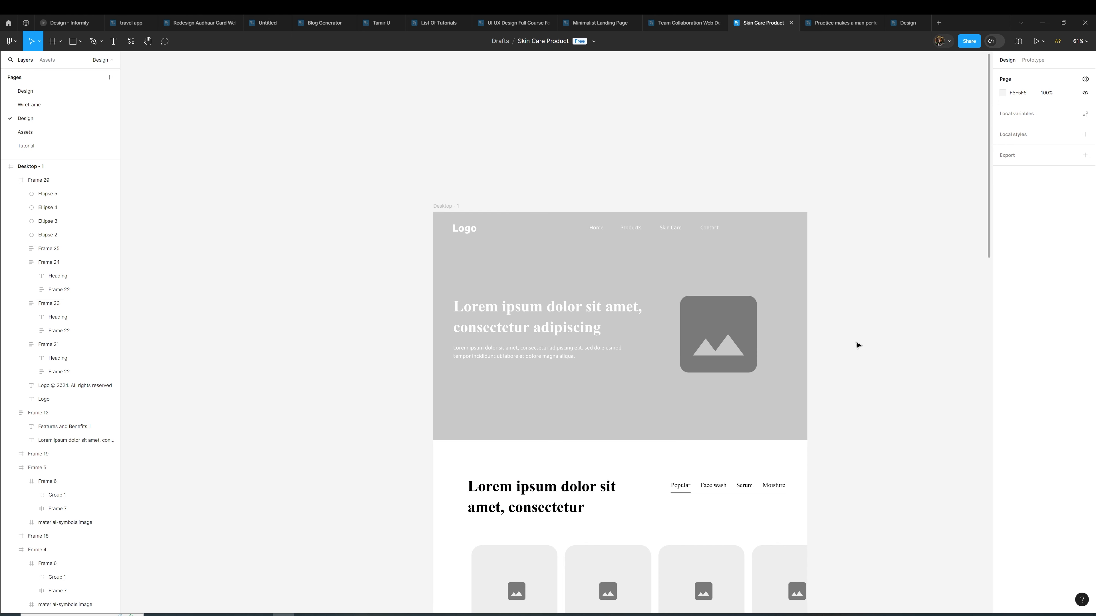
Check the hero headline text on the Design page
scroll(869, 355, down, 1)
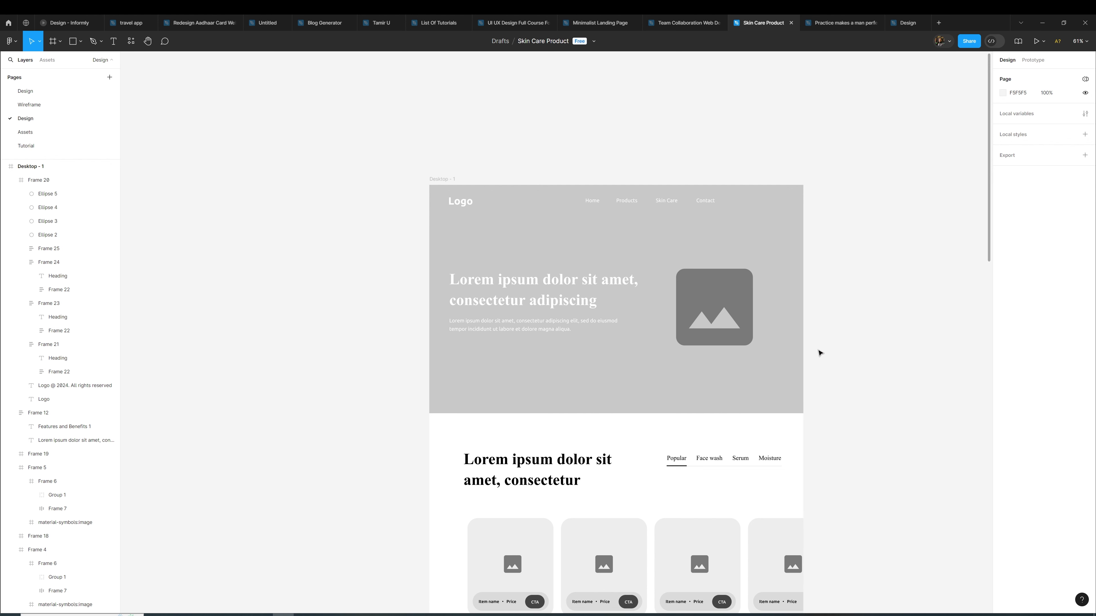
click(568, 293)
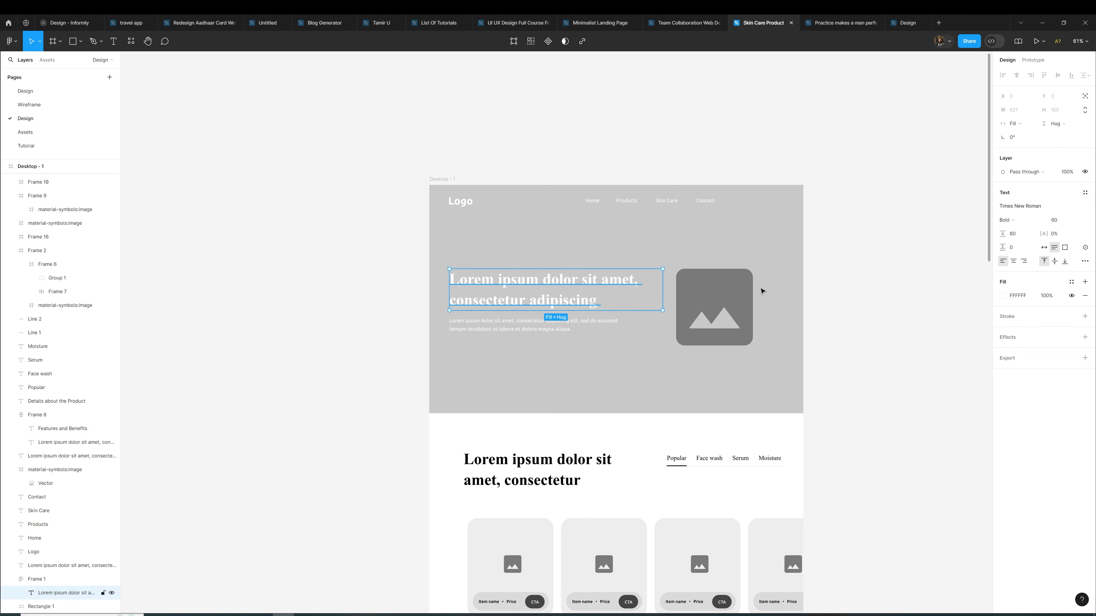
click(888, 289)
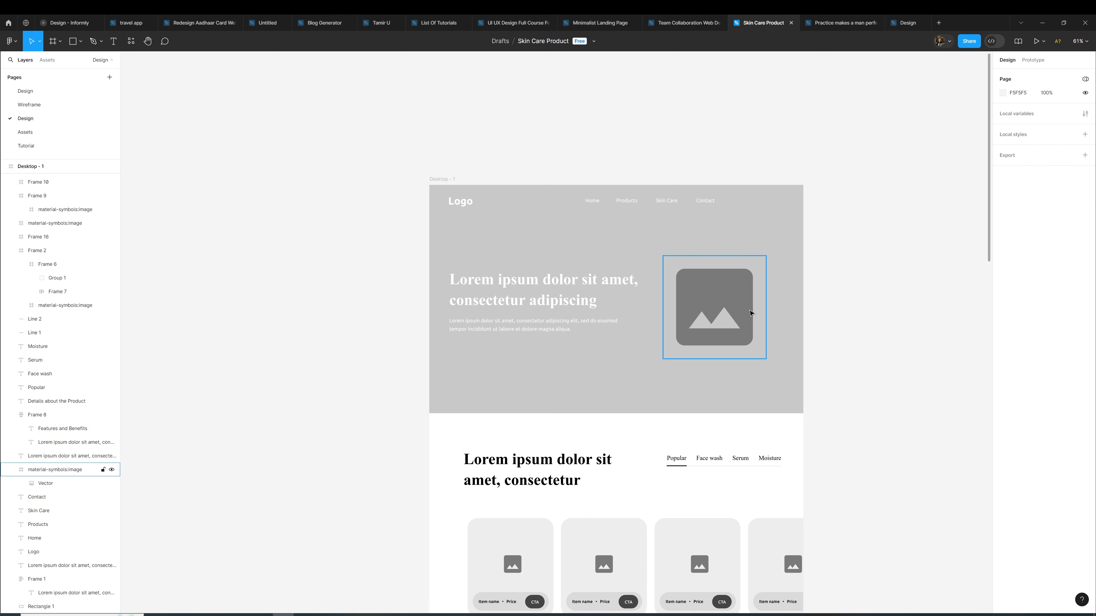
scroll(379, 298, down, 1)
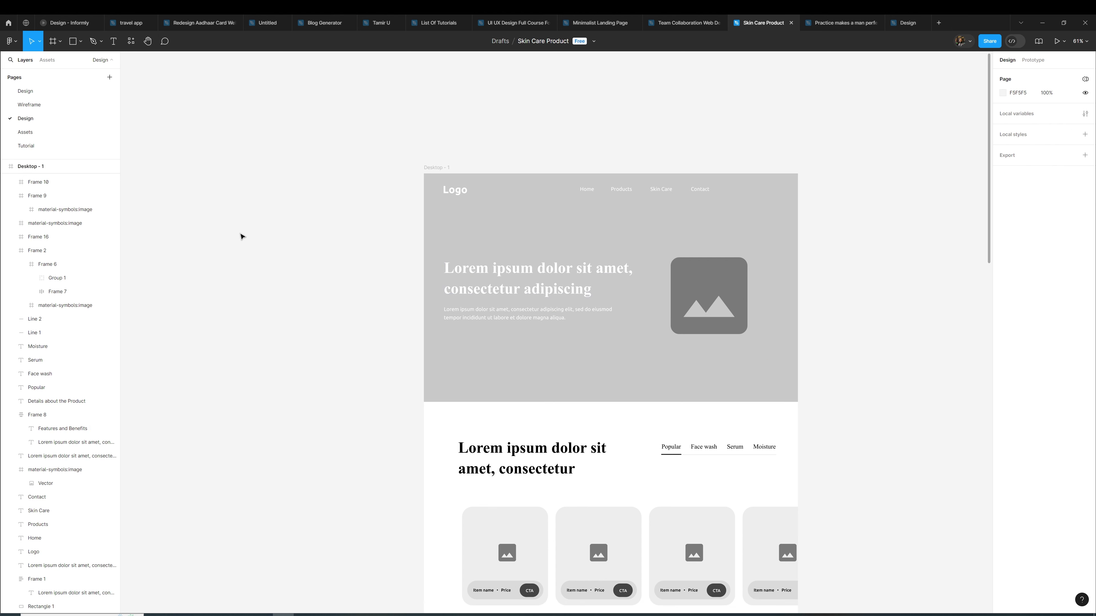
Go to the Assets page and inspect the colour swatches and product images
click(60, 132)
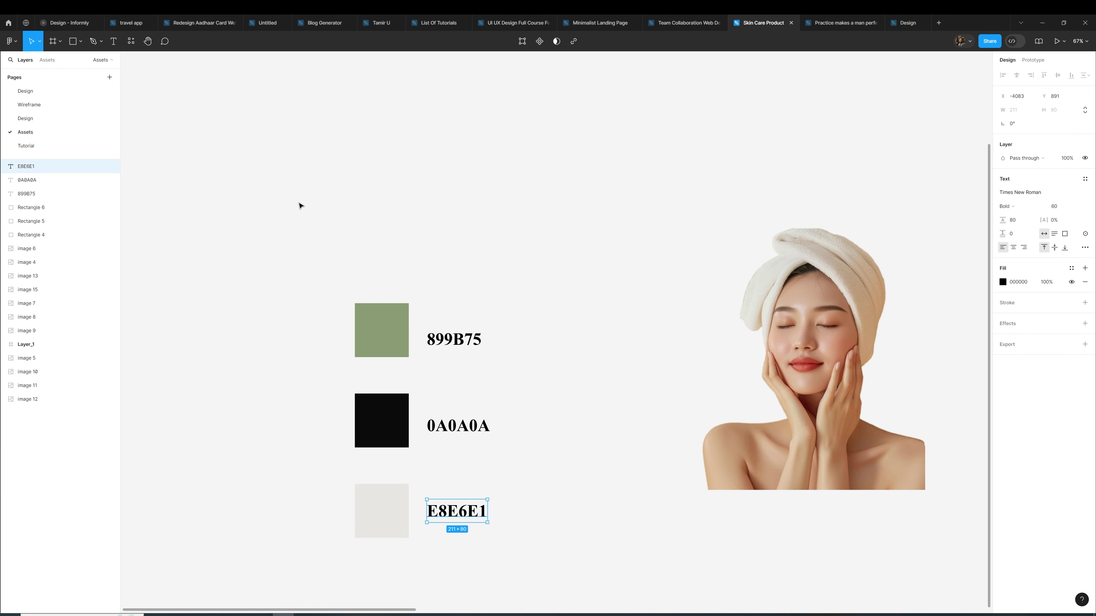
scroll(301, 216, down, 3)
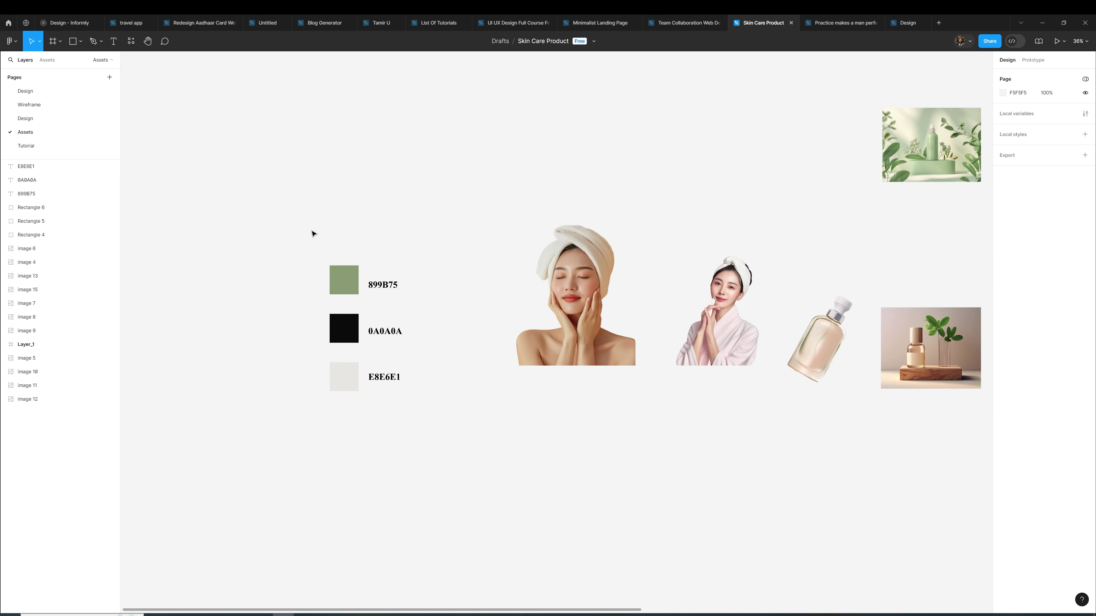
scroll(313, 233, down, 2)
scroll(313, 259, up, 2)
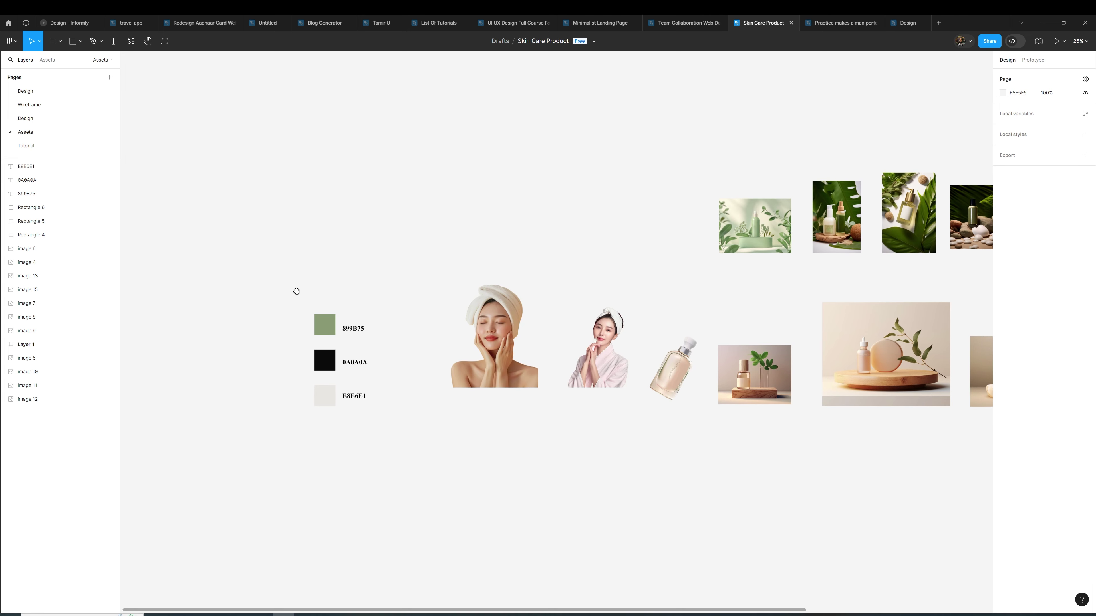
drag(294, 299, 375, 432)
click(380, 431)
drag(743, 438, 542, 428)
drag(674, 433, 553, 437)
click(891, 362)
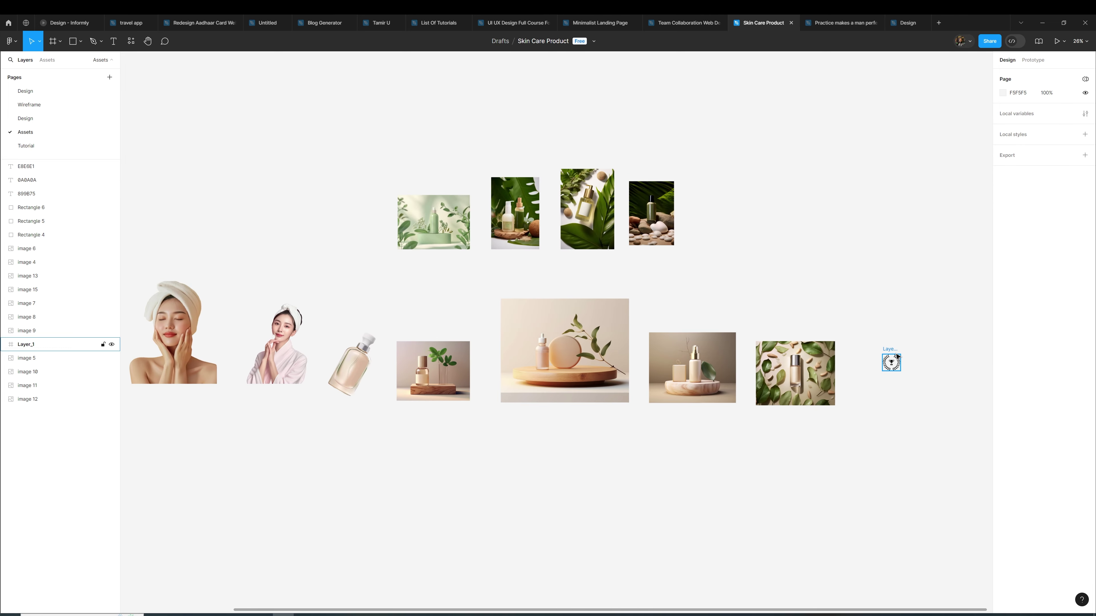
click(884, 340)
scroll(818, 325, down, 3)
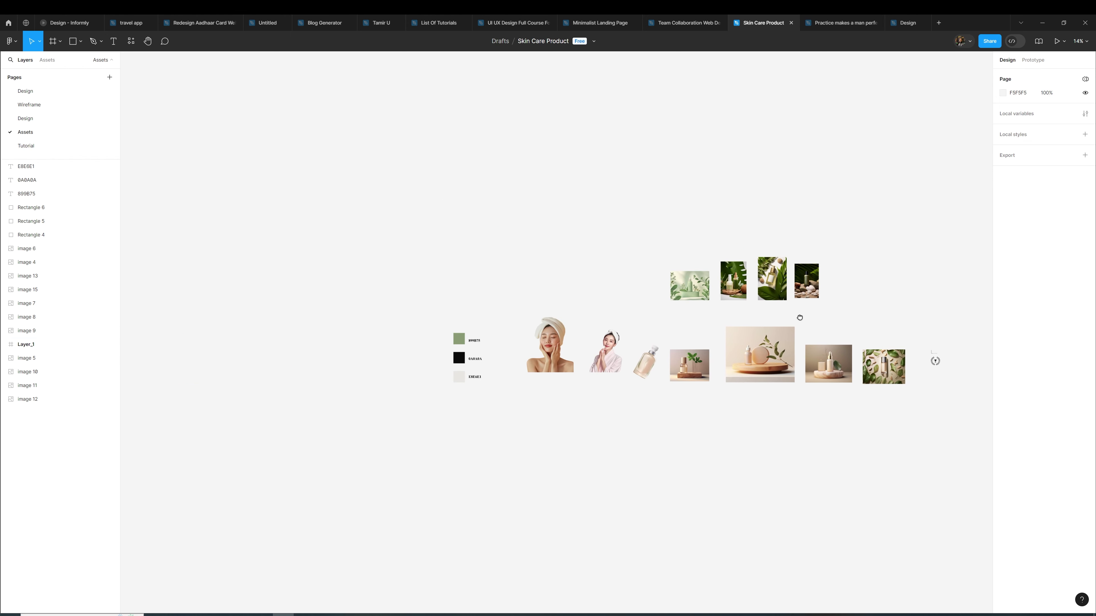
scroll(797, 317, up, 2)
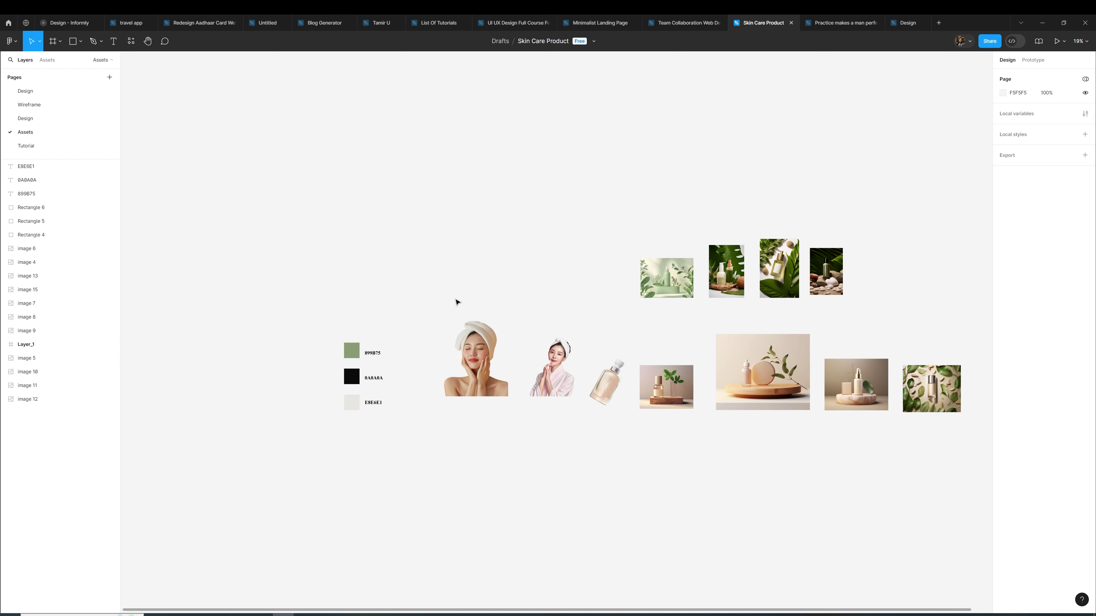
Check the hero background rectangle on the Design page, then return to Assets
click(12, 121)
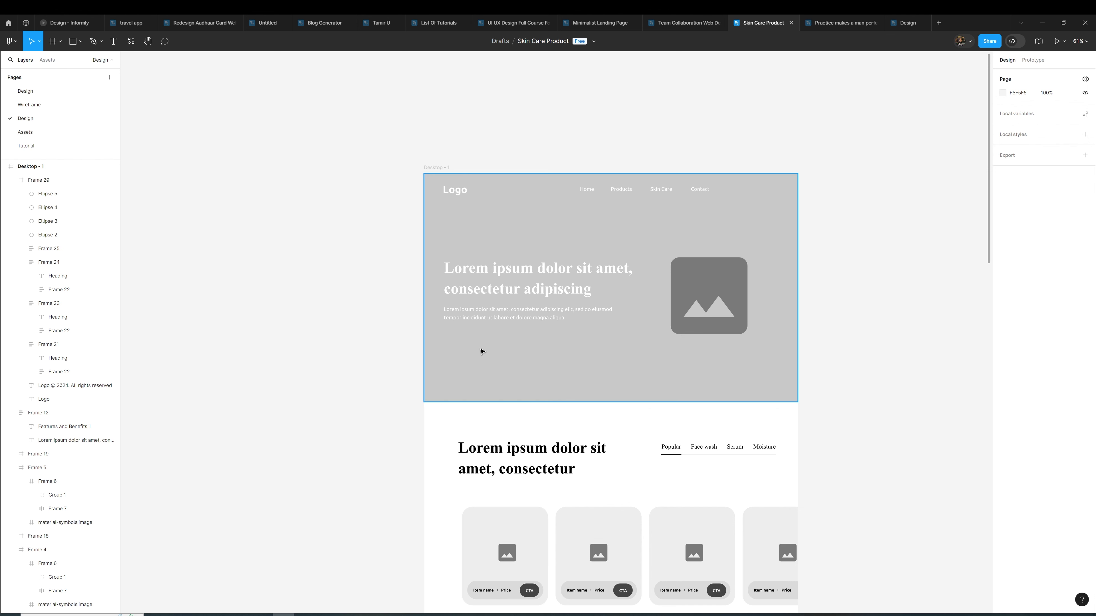
click(496, 346)
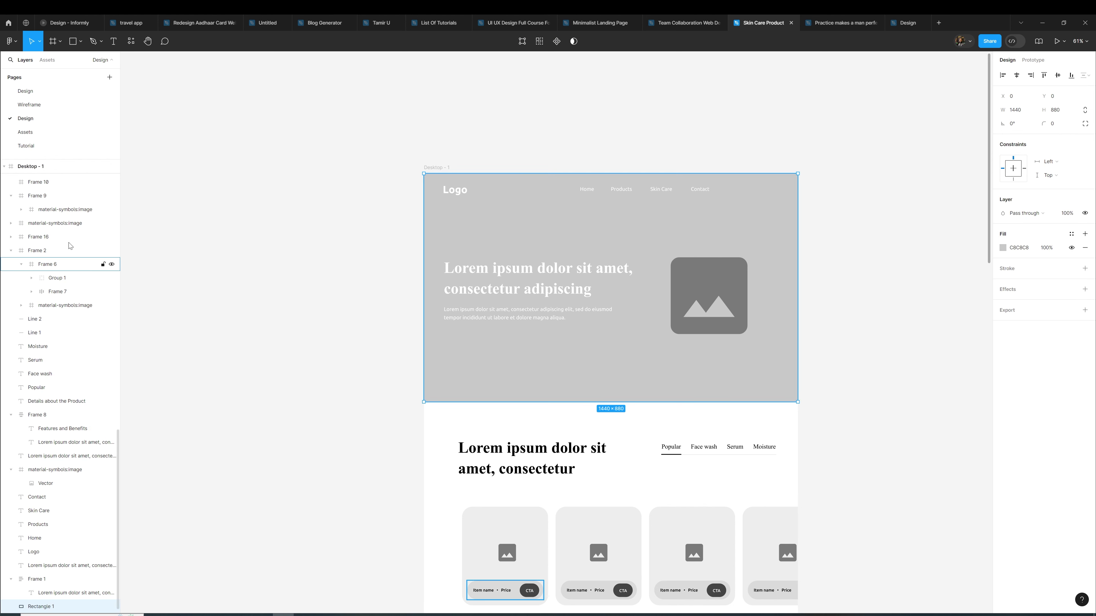
click(39, 132)
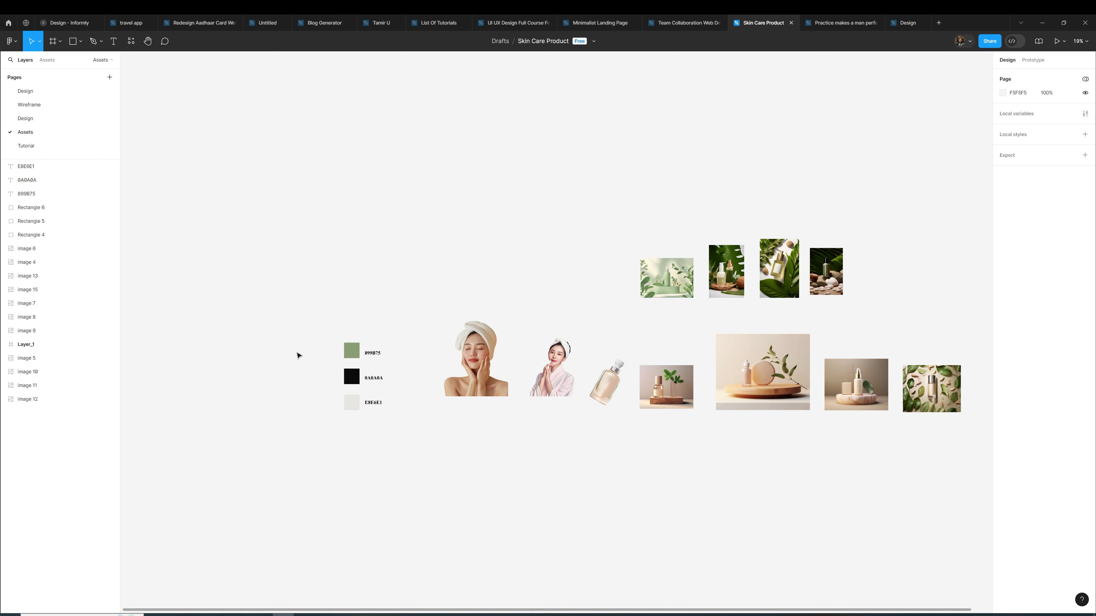
scroll(298, 366, up, 2)
scroll(310, 362, up, 3)
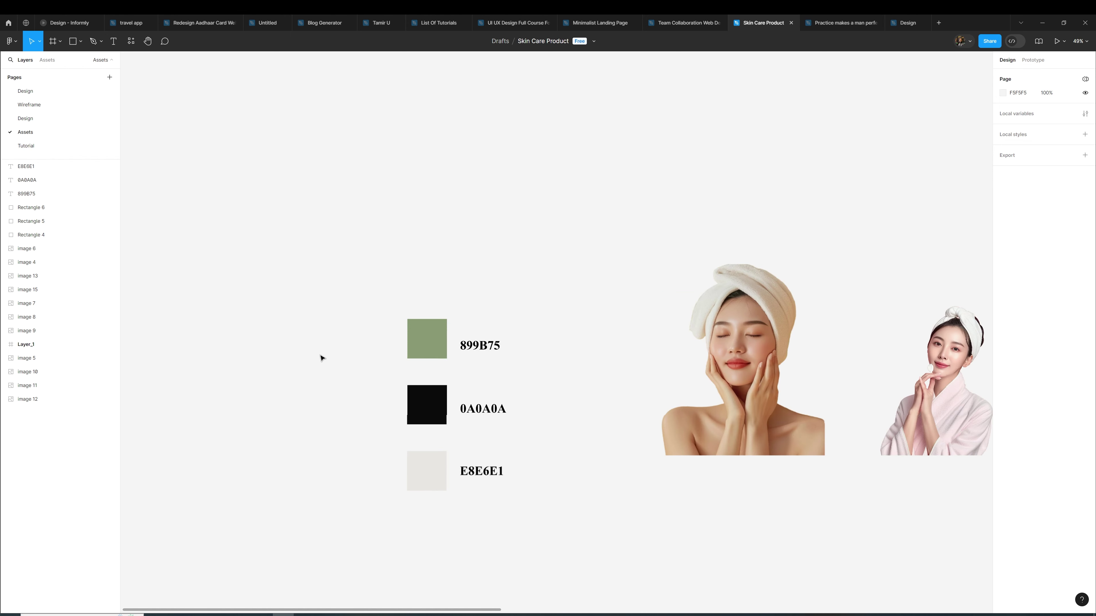
Save the green 899B75 swatch colour as 001
click(412, 344)
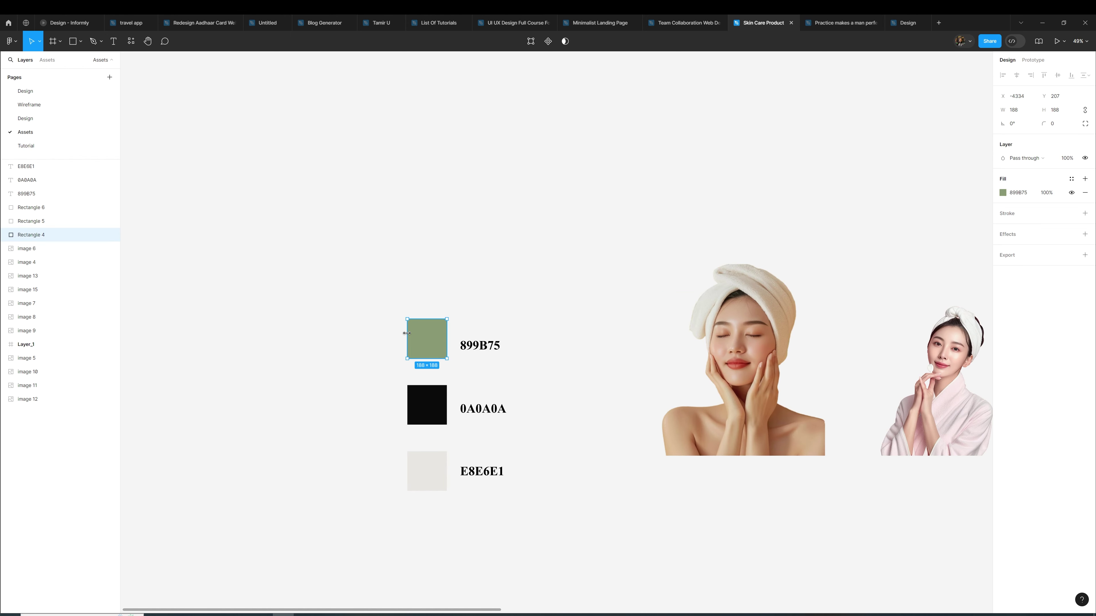
click(1071, 178)
click(970, 181)
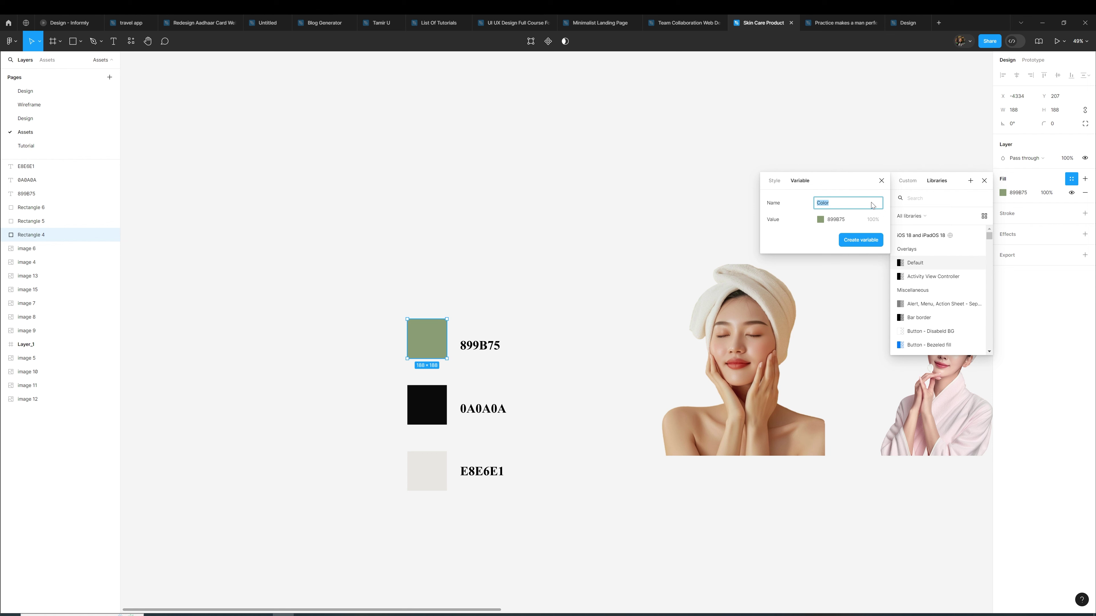
text(001)
key(Return)
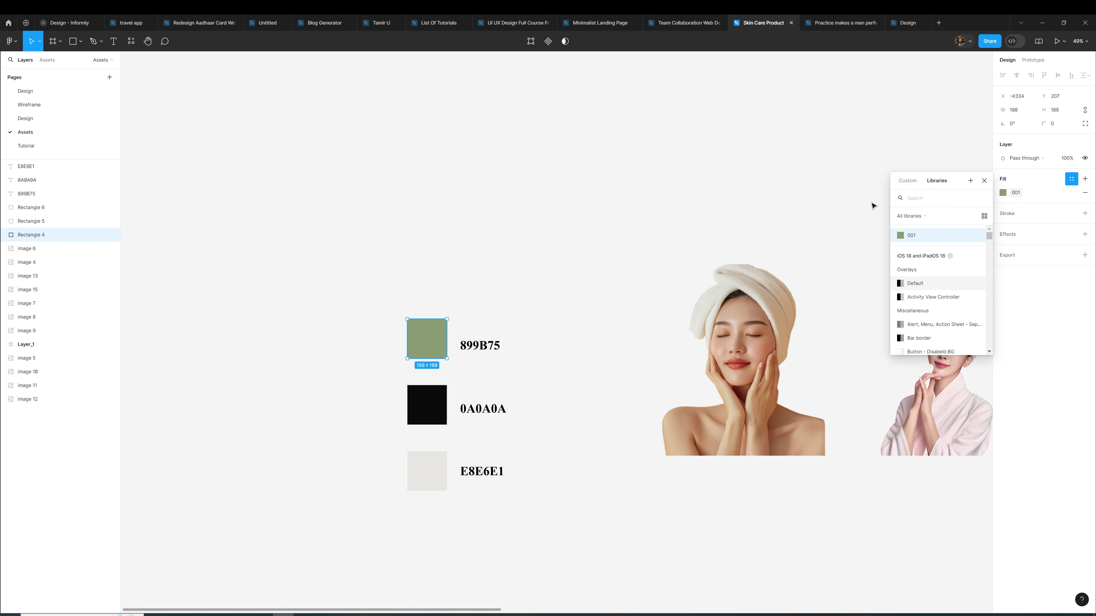
Save the black 0A0A0A swatch as color style 002
click(439, 412)
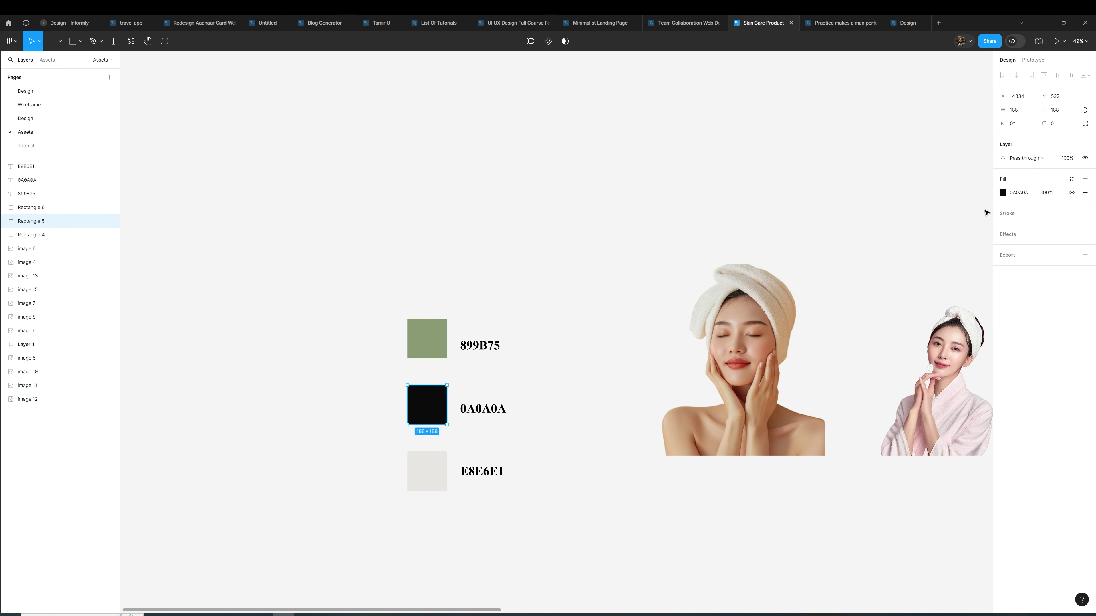
click(1071, 180)
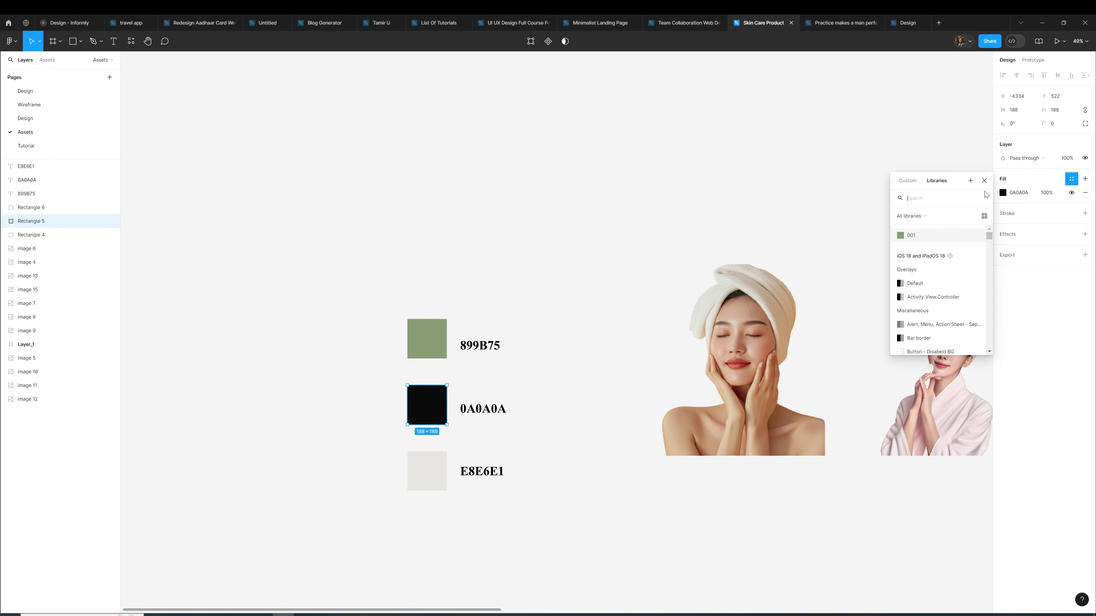
click(970, 180)
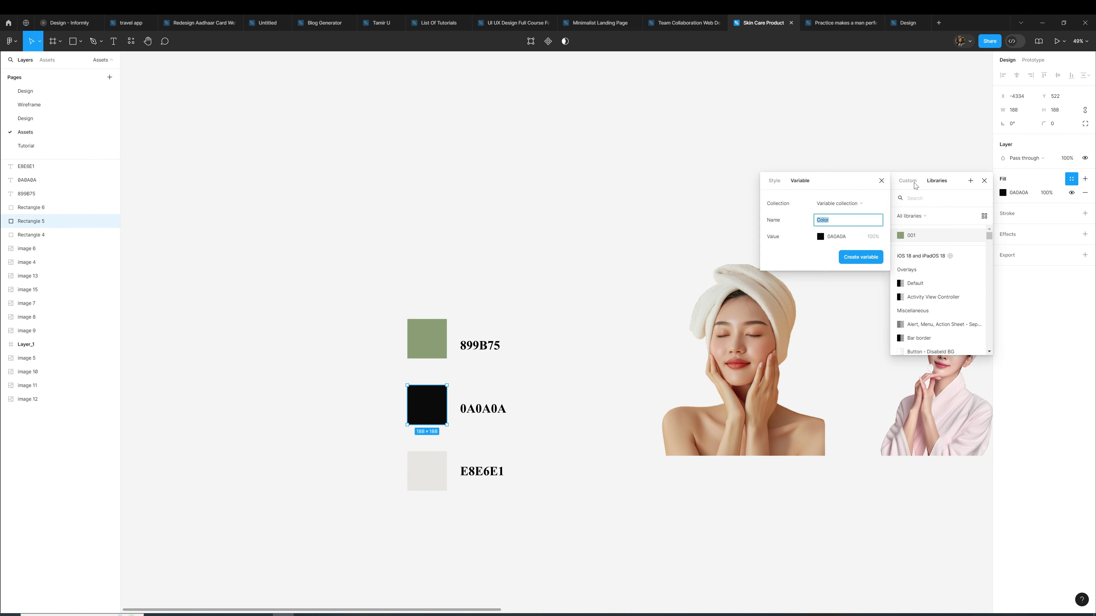
click(777, 181)
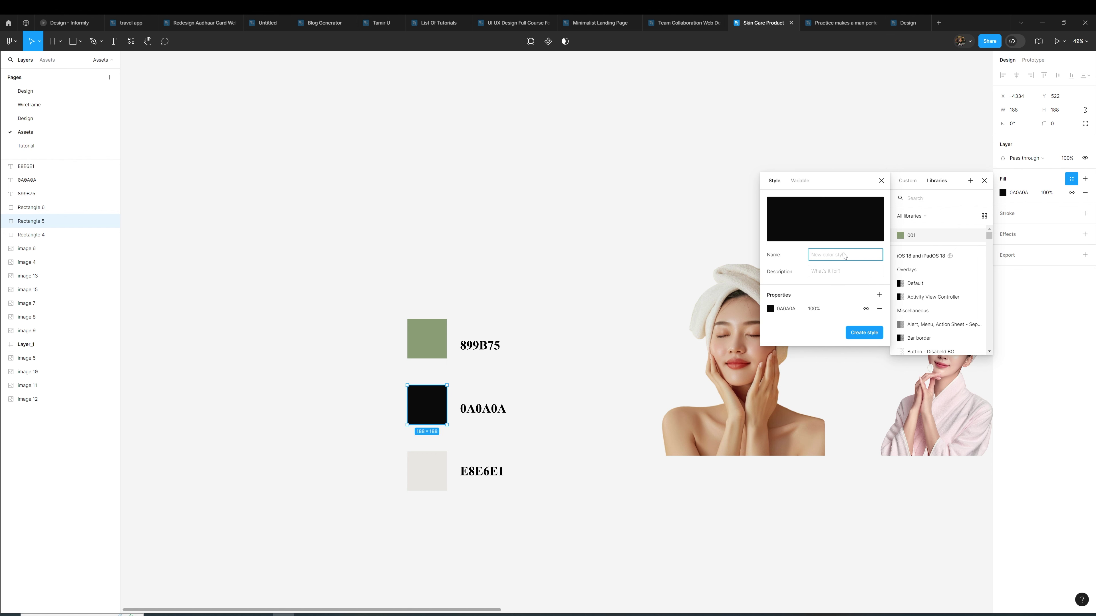
text(002)
key(Return)
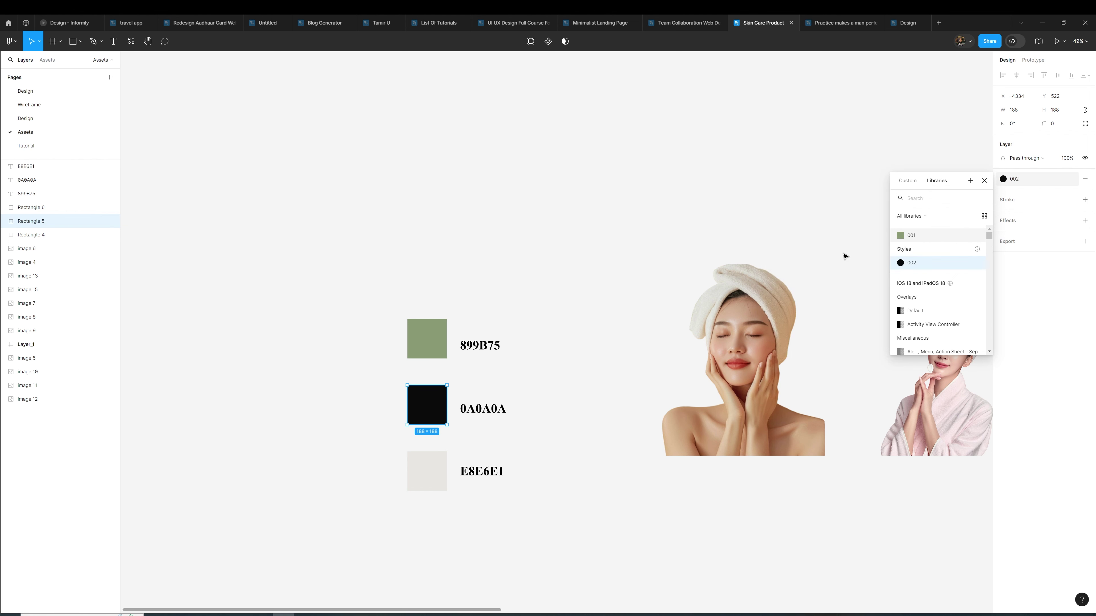
Save the light E8E6E1 swatch as color style 003
click(437, 472)
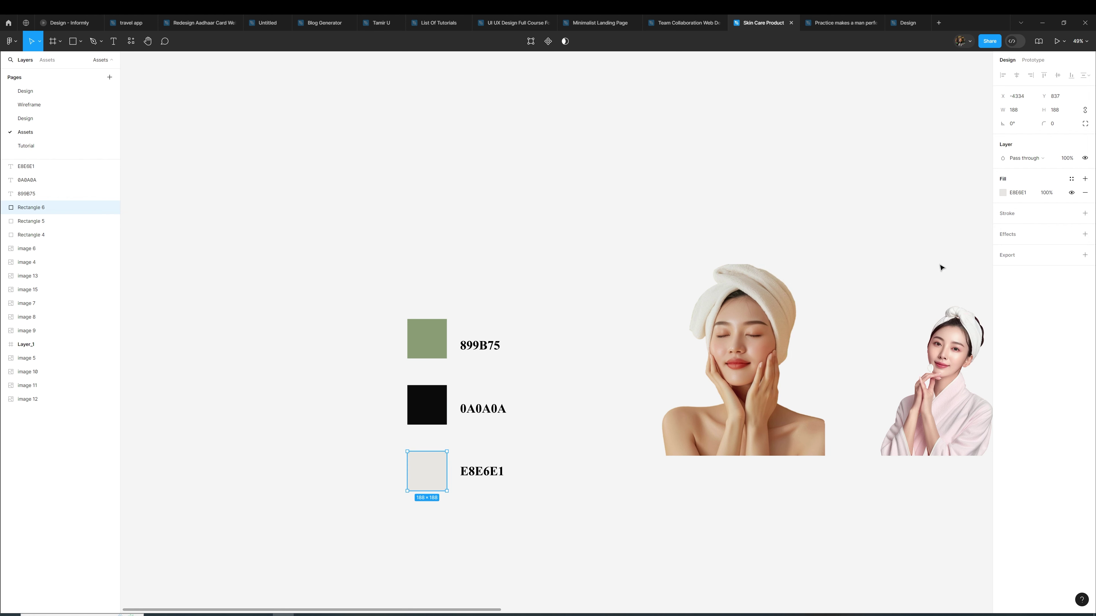
click(1071, 179)
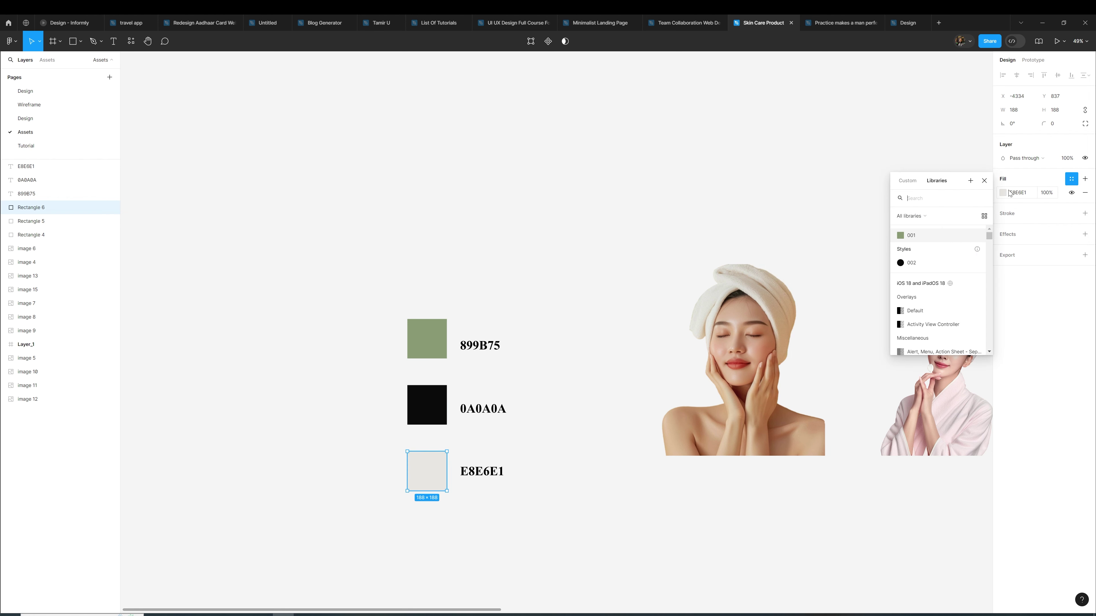
click(970, 180)
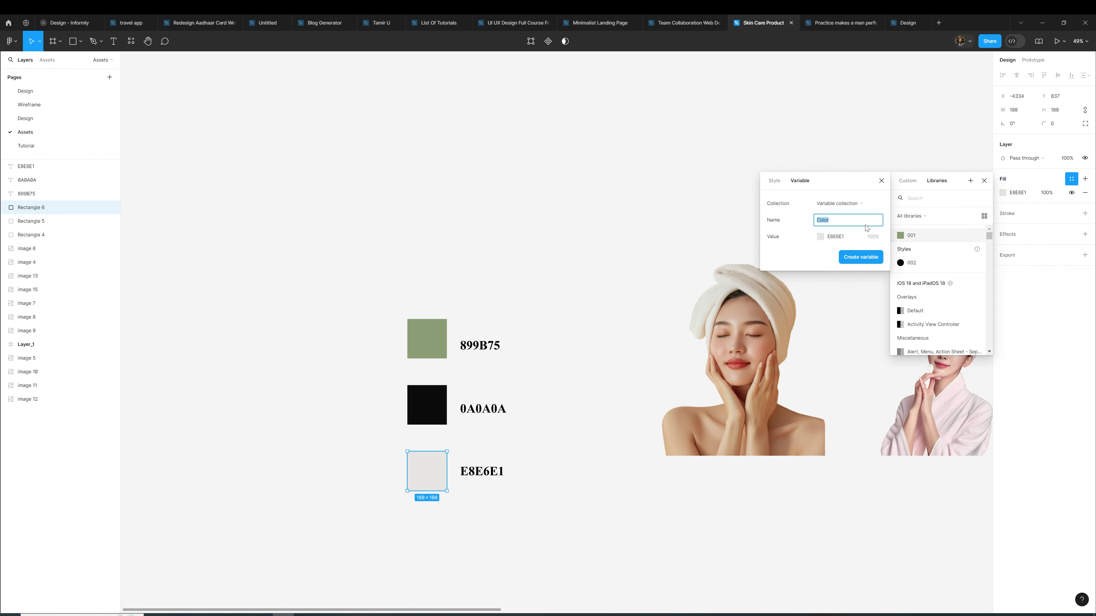
click(774, 181)
text(003)
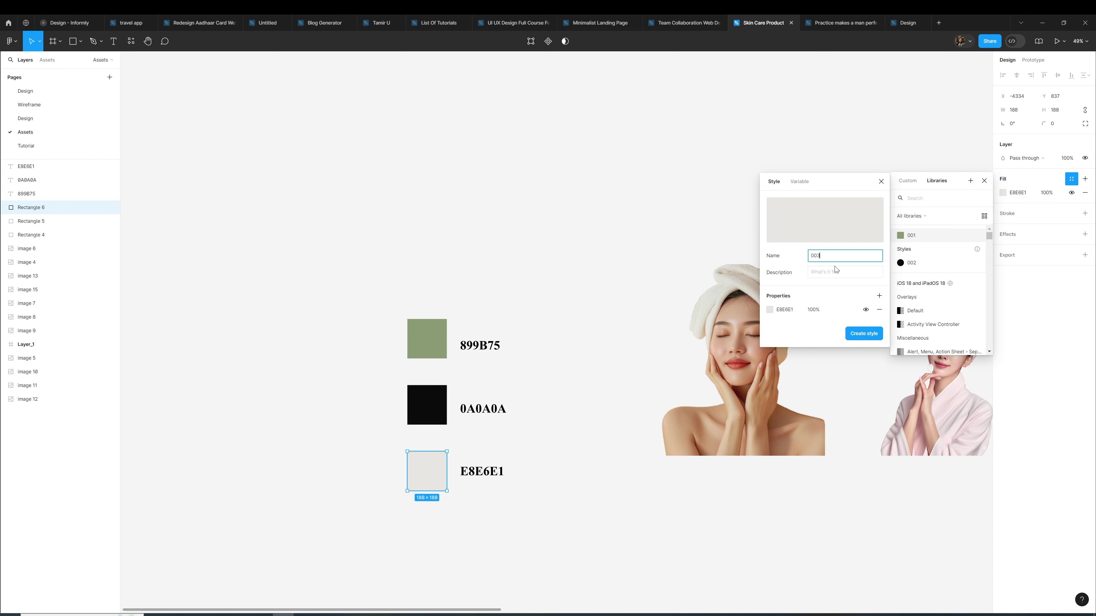
key(Return)
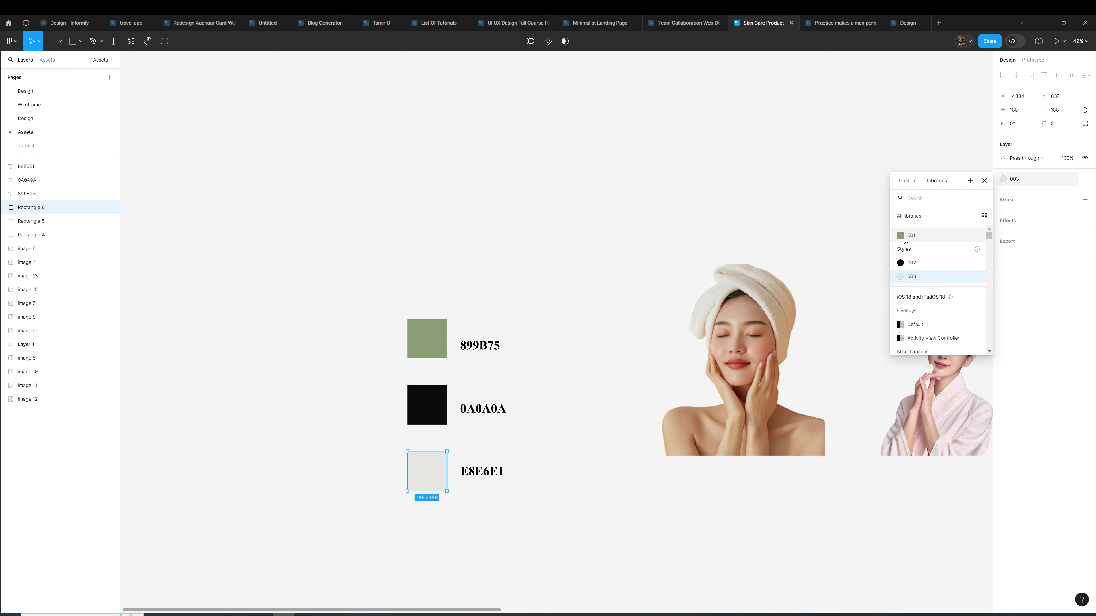
Fill the light swatch square with the green 001 colour
click(905, 237)
right_click(905, 240)
click(900, 208)
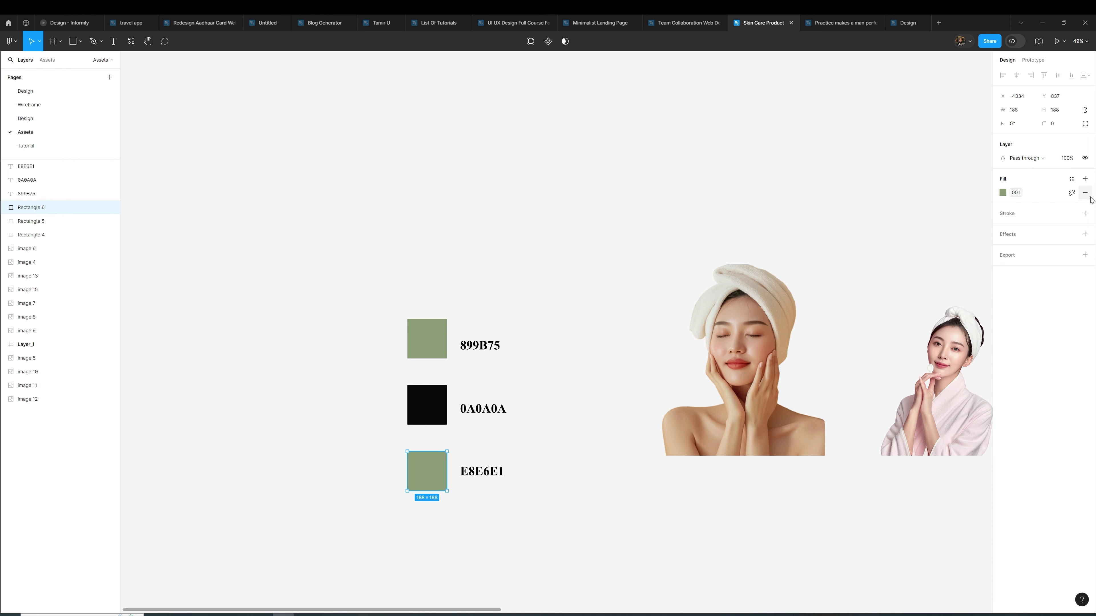
click(799, 200)
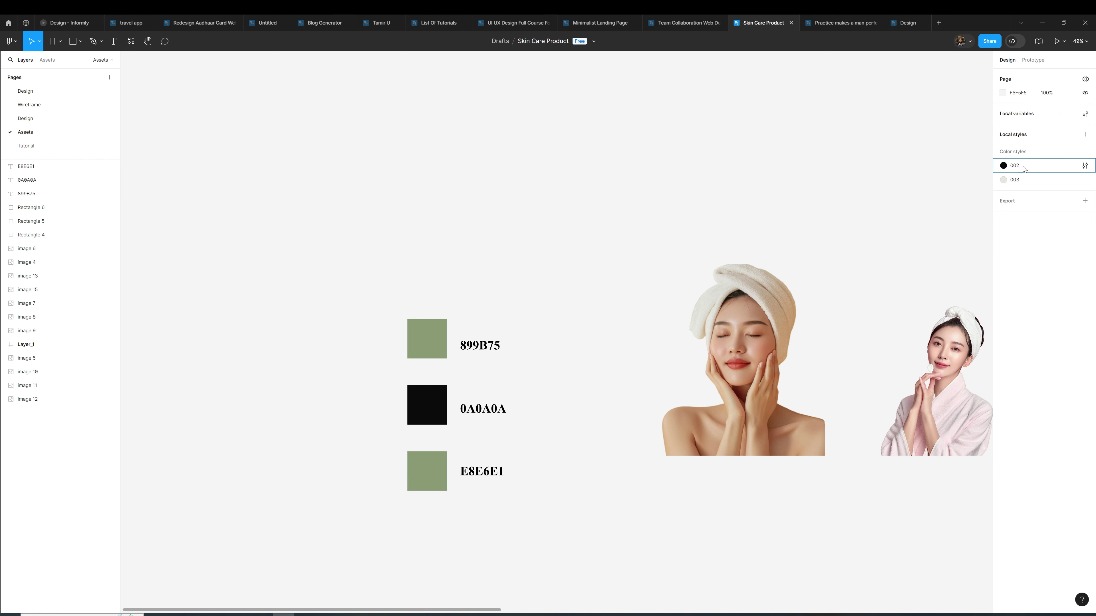
Start a new color style, sampling sage green 899B75 from the canvas swatch
mouse_move(1040, 152)
click(1084, 152)
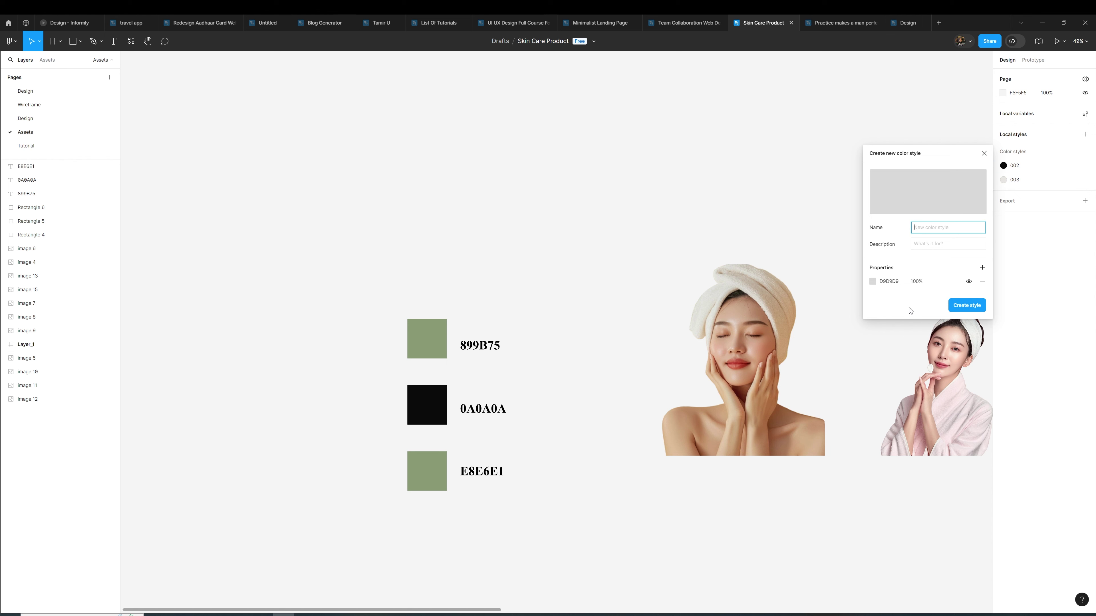
click(871, 281)
click(772, 428)
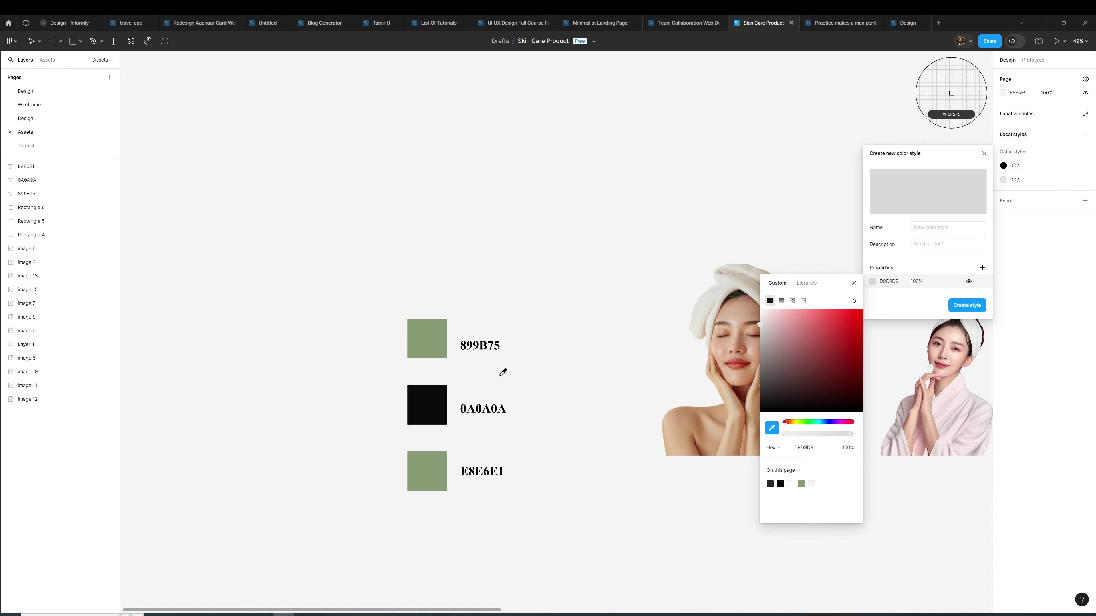
click(427, 342)
Name the style 001, create it, and move it above 002 and 003
click(959, 228)
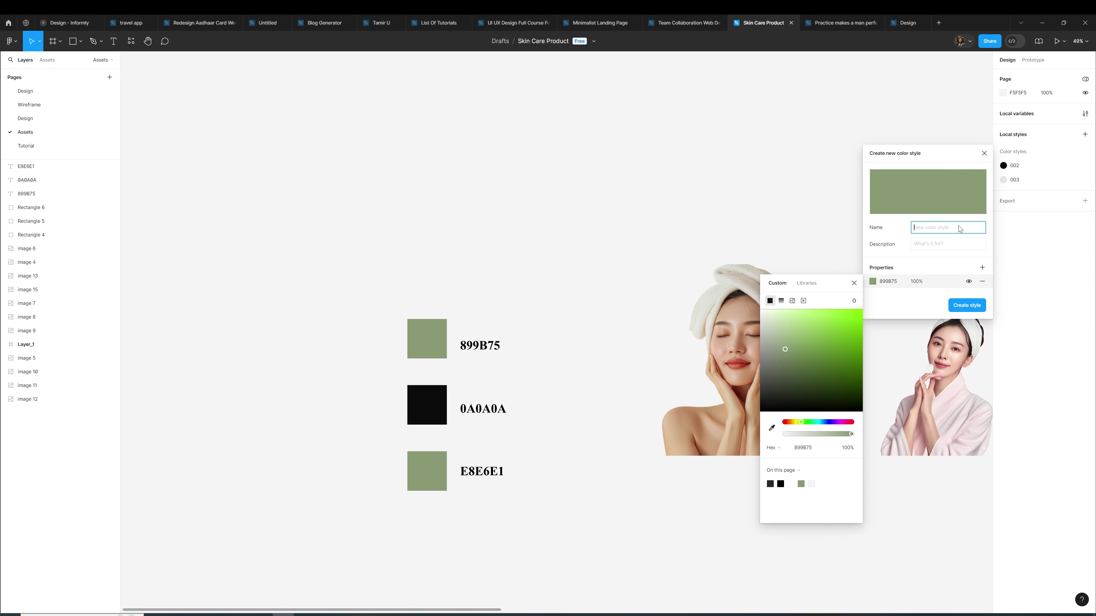
text(001)
key(Return)
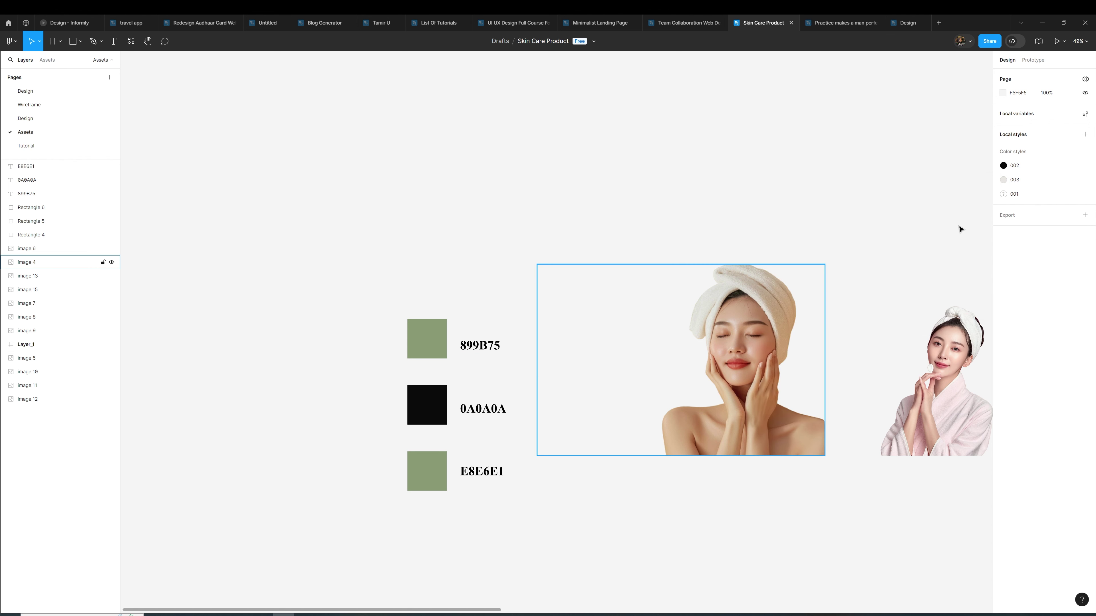
click(947, 208)
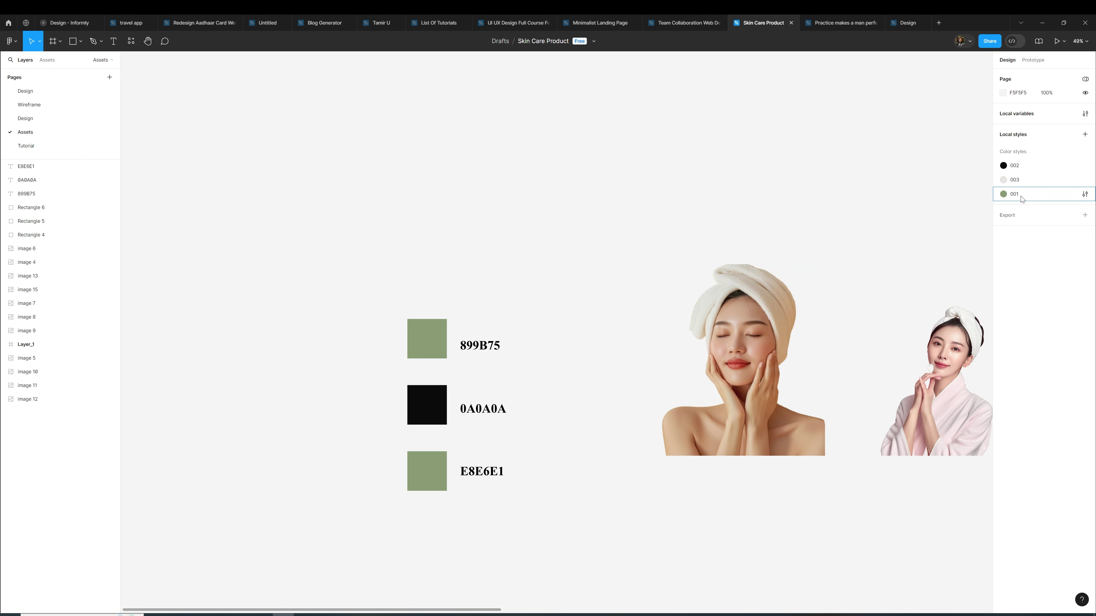
drag(1018, 195, 1017, 165)
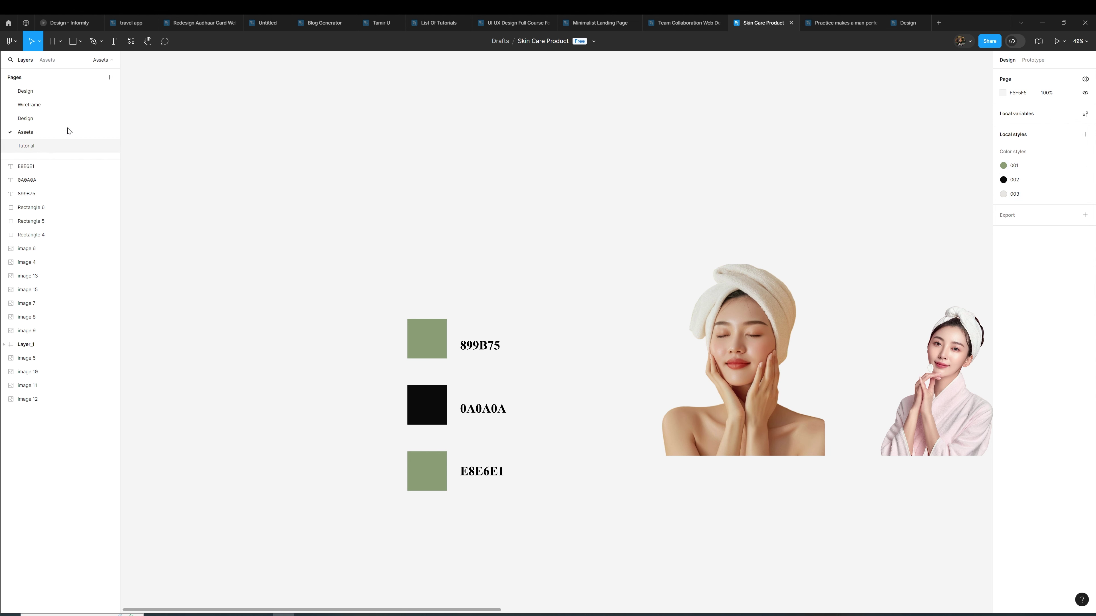
click(61, 119)
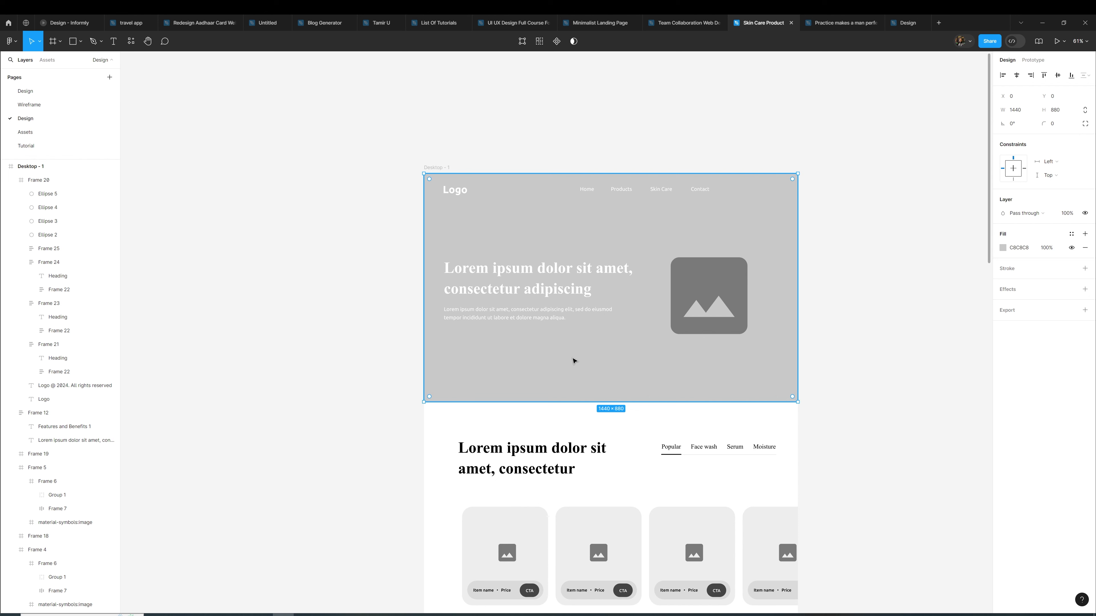
Fill the hero background rectangle with the sage green 001 color style
double_click(567, 288)
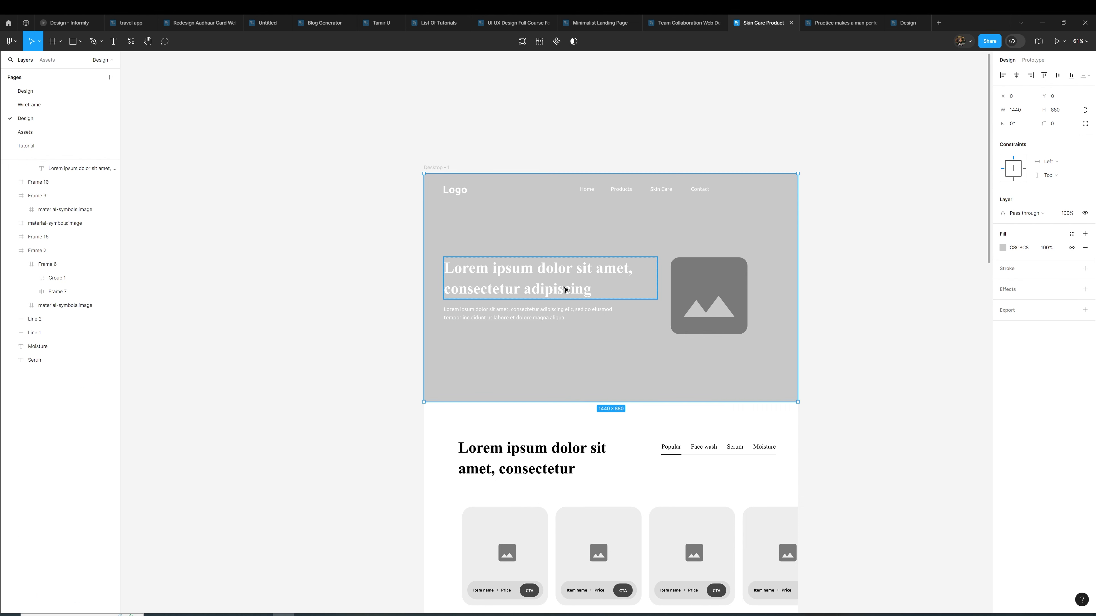
click(586, 368)
click(1003, 248)
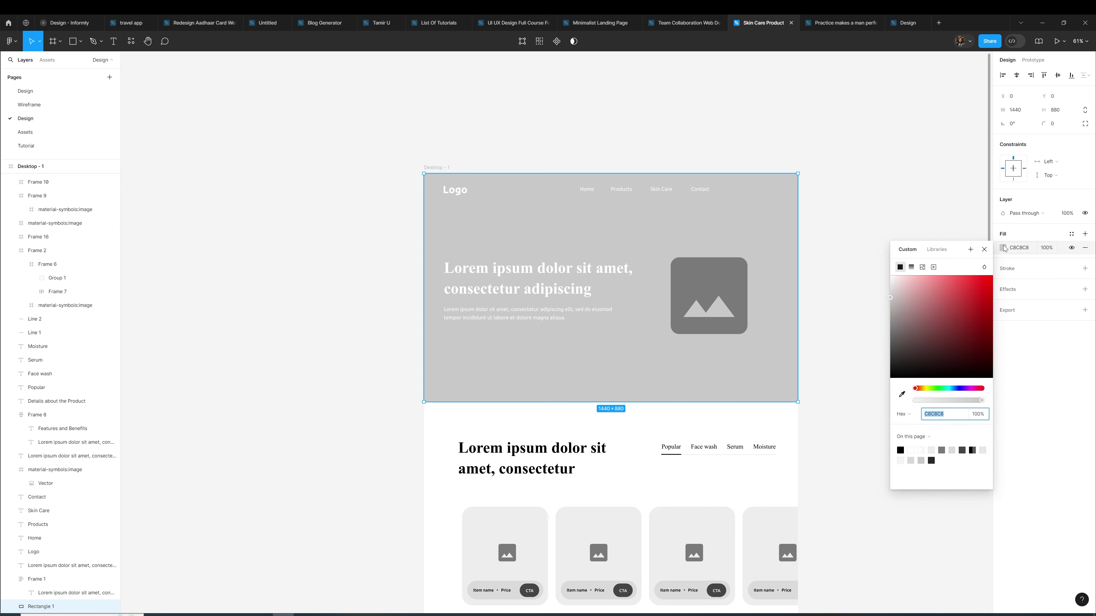
click(1071, 234)
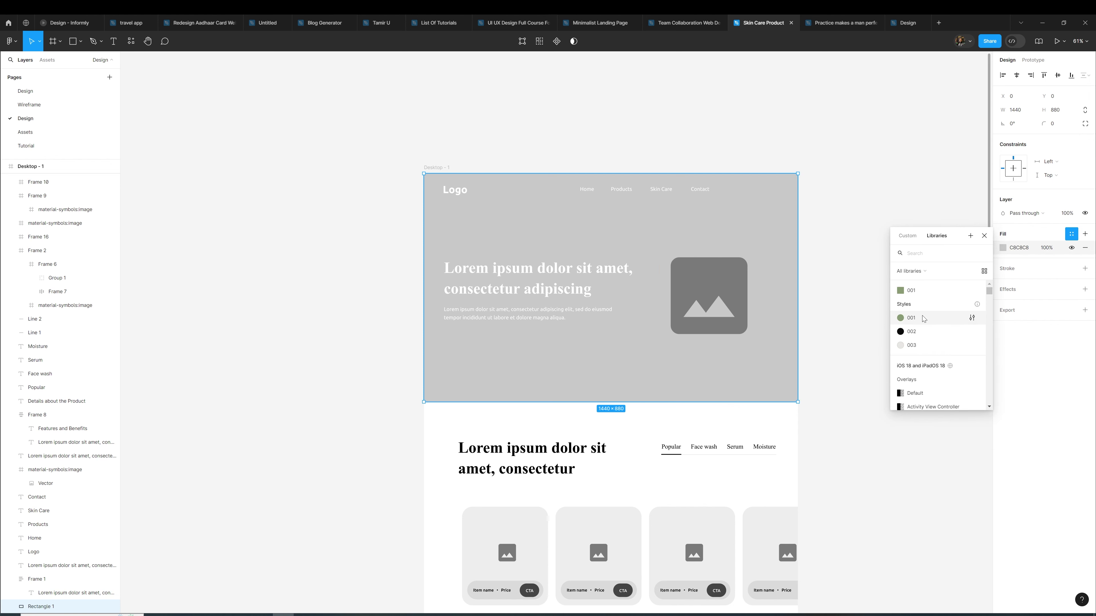
click(923, 318)
Select all the text of the hero headline for editing
click(887, 331)
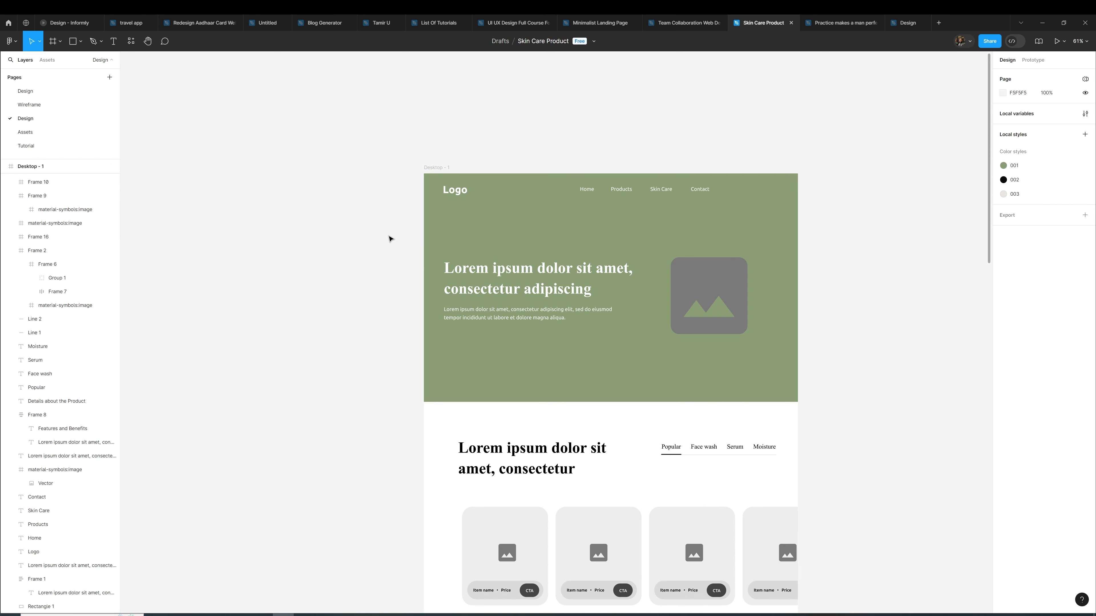
double_click(513, 295)
double_click(512, 294)
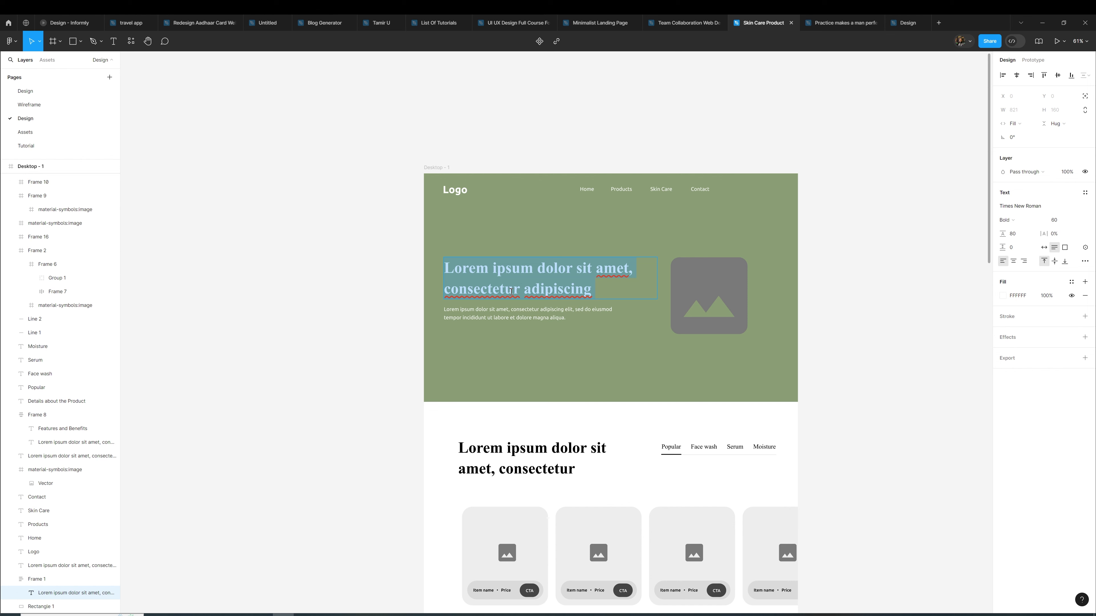
Retype the headline as 'Beauty Products in Hand to improve your skin at Right Time', fixing the 'Hnad' typo
text(Beauty Products in Hnad)
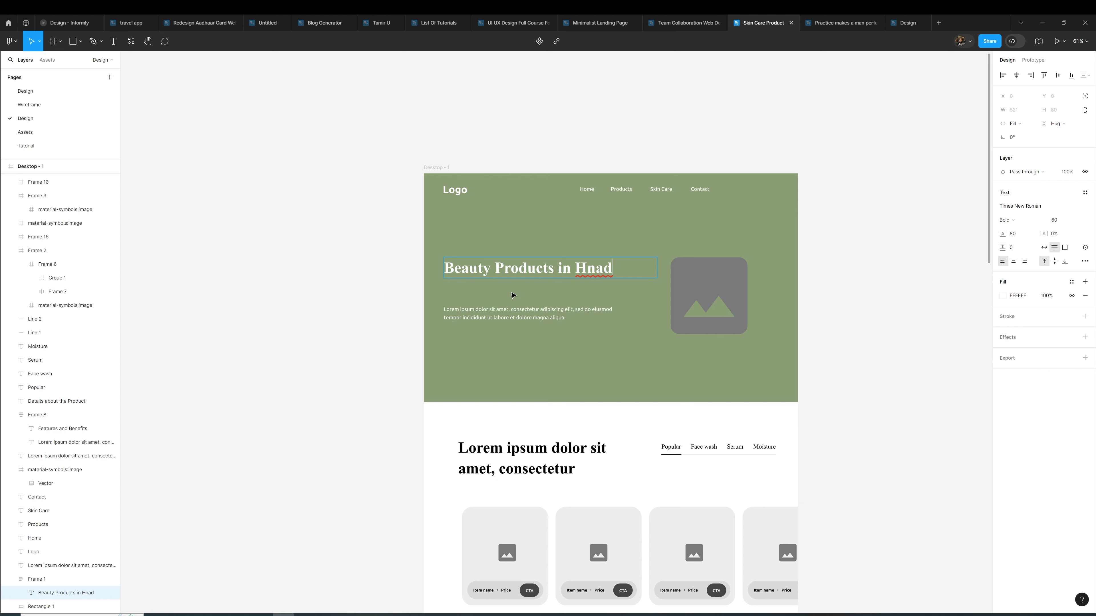
text( to im)
click(603, 268)
key(BackSpace)
key(BackSpace)
text(and to im)
text(prove your skin)
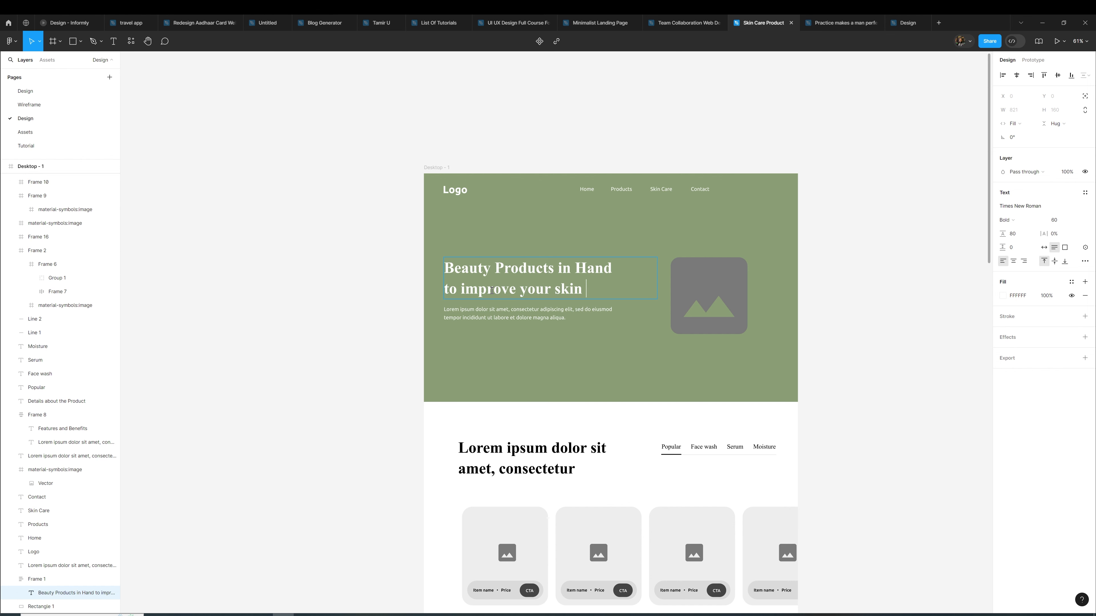
text( at )
text(Right)
text( Time)
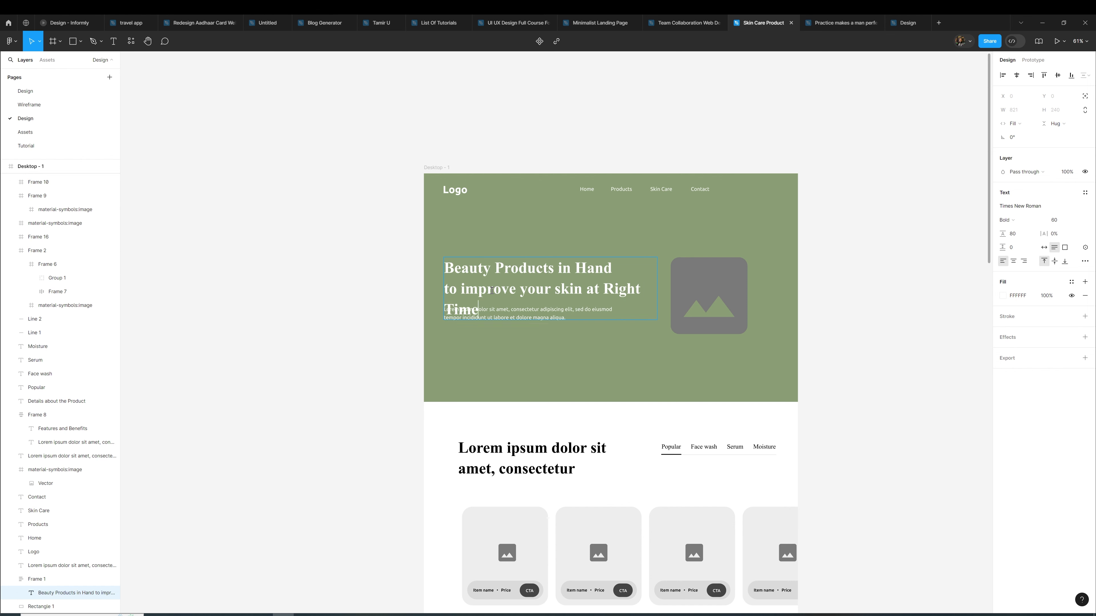
key(Escape)
click(673, 293)
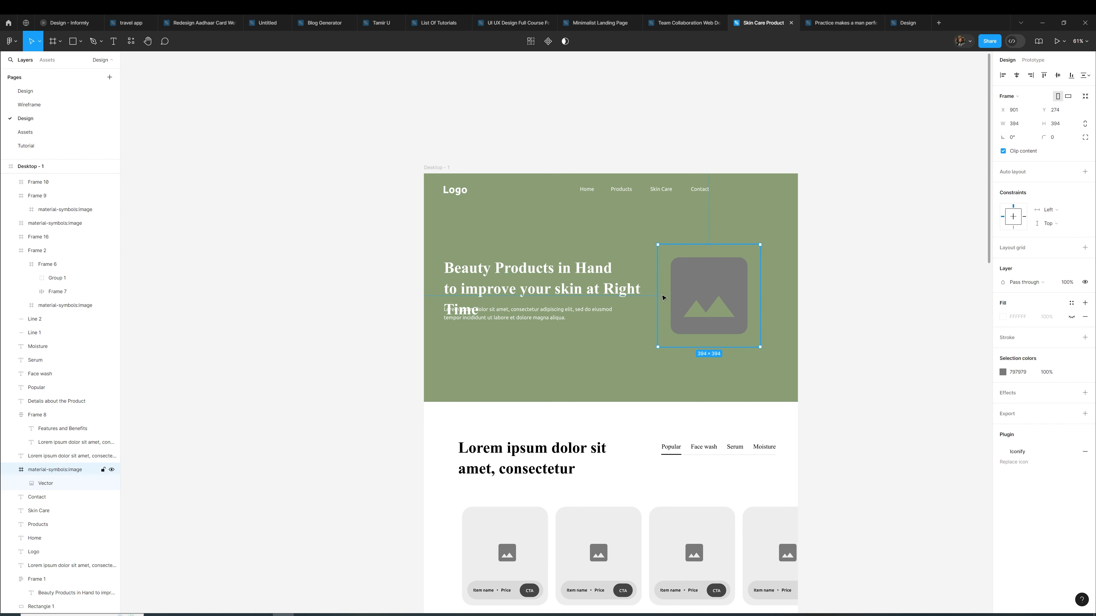
Narrow the hero text block to 743 wide and move the subtext below the headline
click(622, 287)
drag(657, 287, 634, 287)
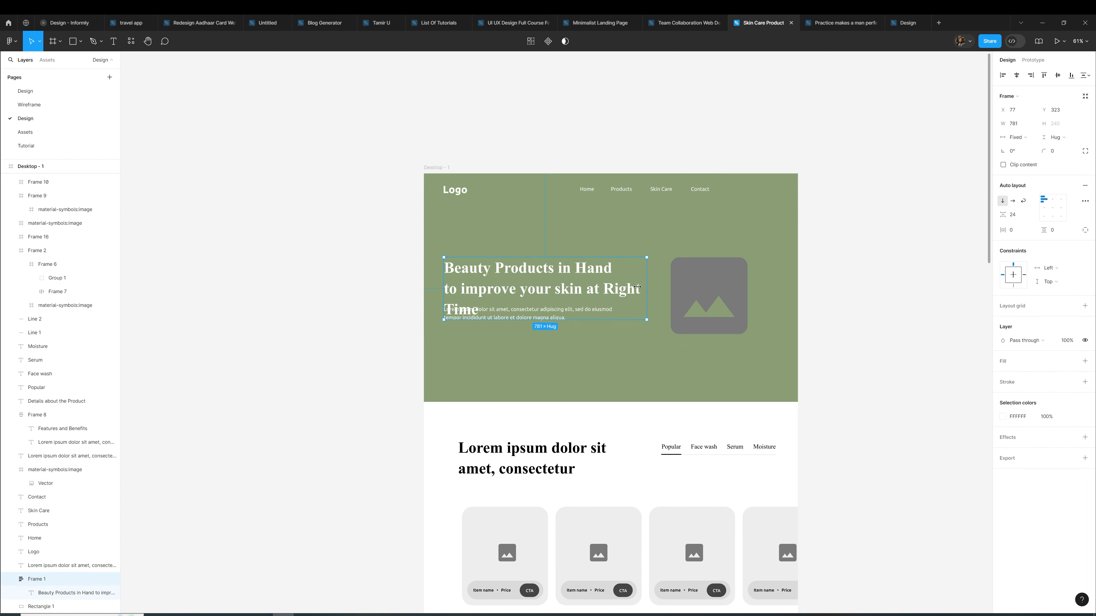
click(559, 315)
drag(559, 315, 559, 332)
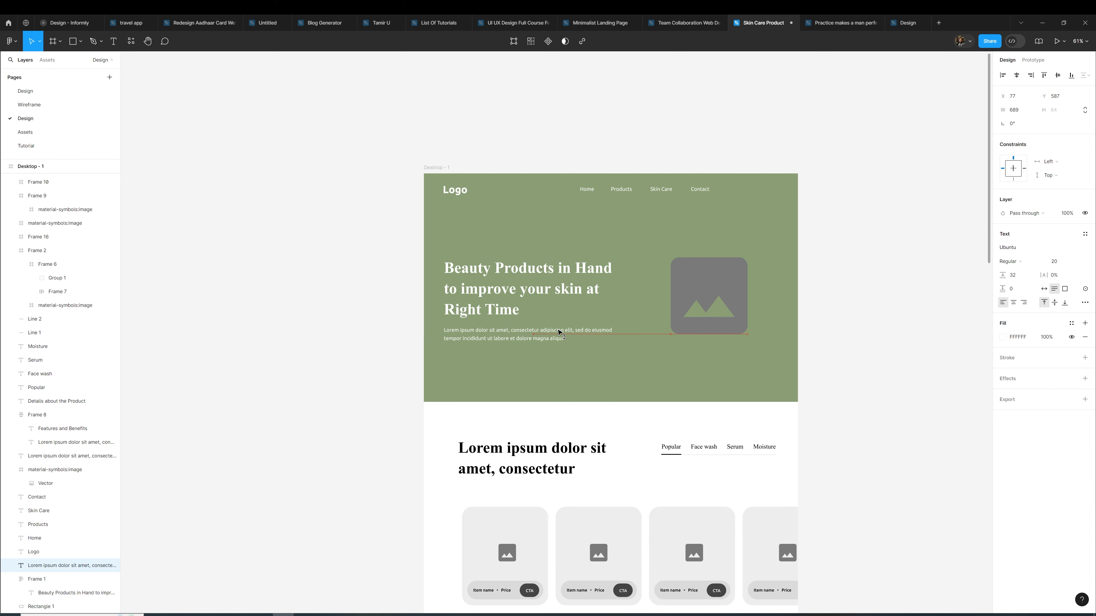
Replace the lorem ipsum subtext with 'Each needs to deserve address'
double_click(559, 331)
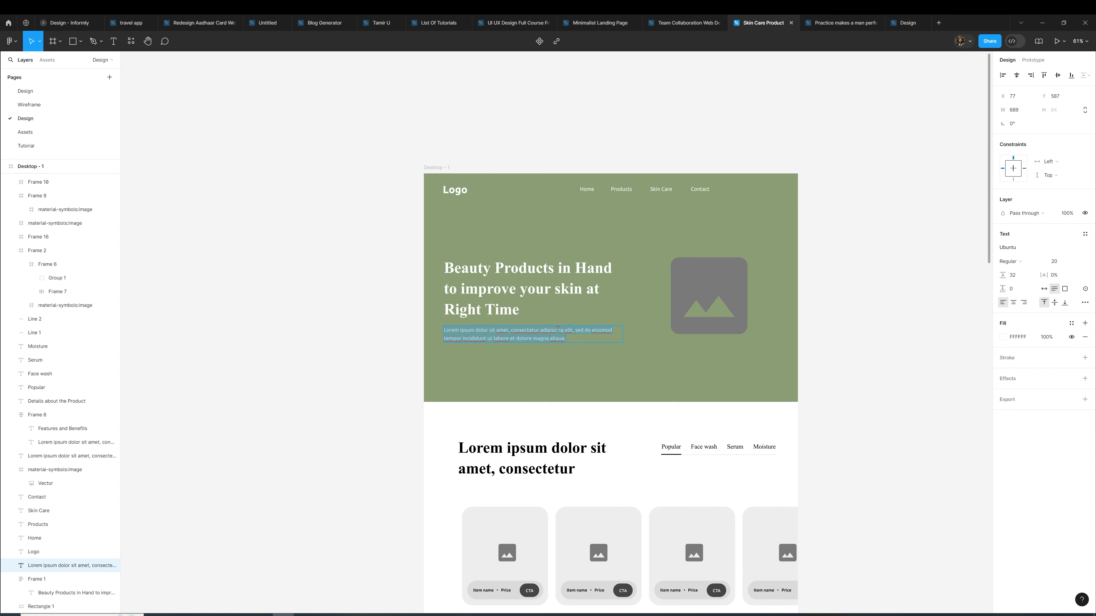
text(Each needs to de)
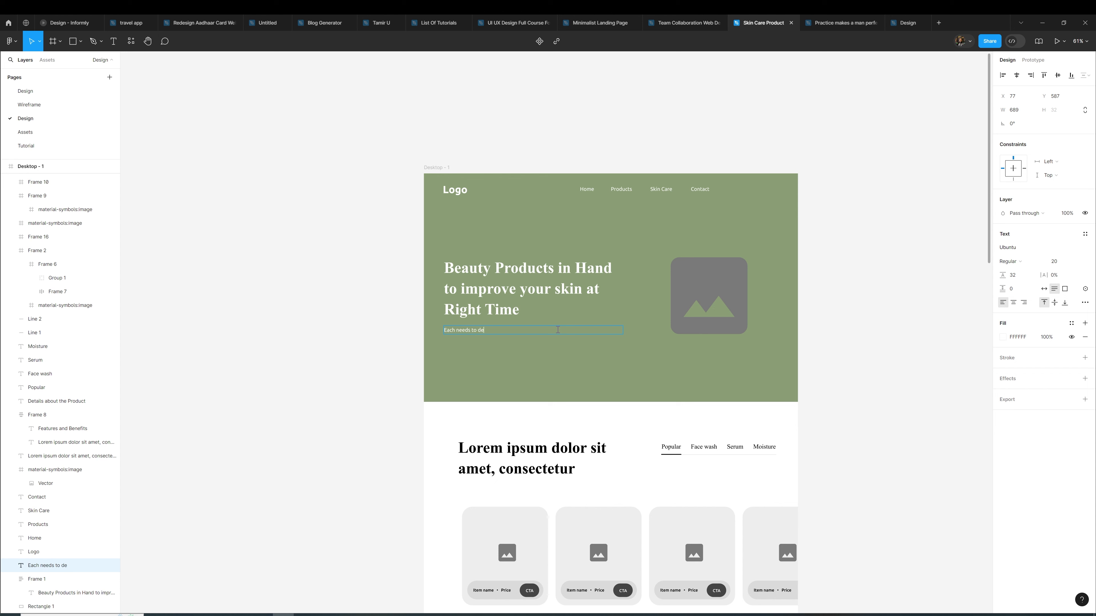
text(ve add)
text(ress)
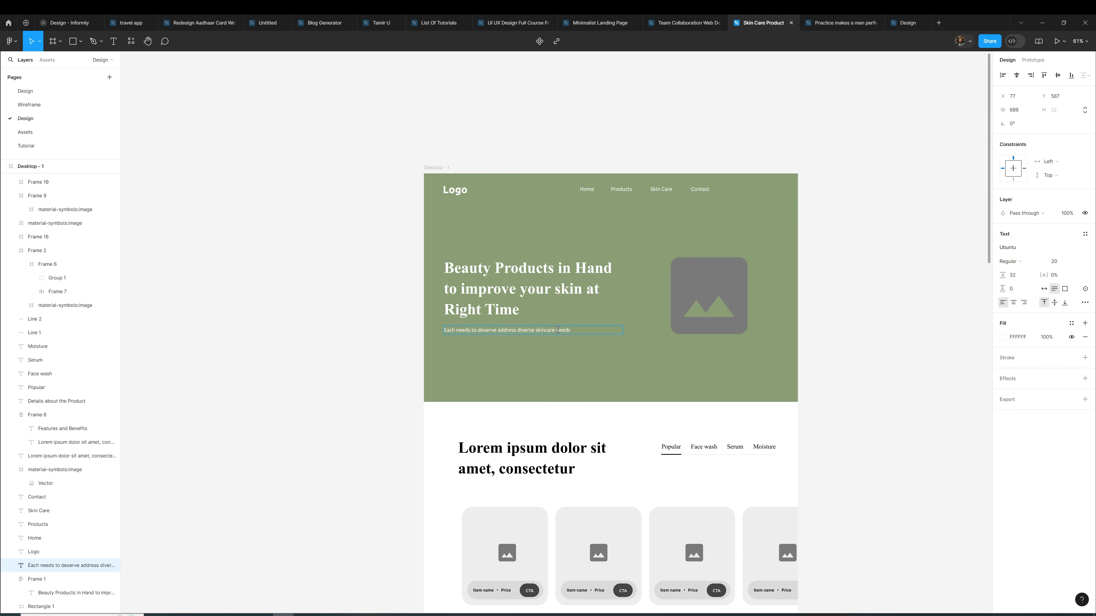
Finish the hero paragraph so it ends 'ensuring a radiant and healthy skin that reflects you unique beauty.'
text(suring )
text(a radiant)
text(and healthy skin)
text(that re)
text(flects)
text( you unique)
text( beau)
text(ty.)
key(Escape)
click(66, 133)
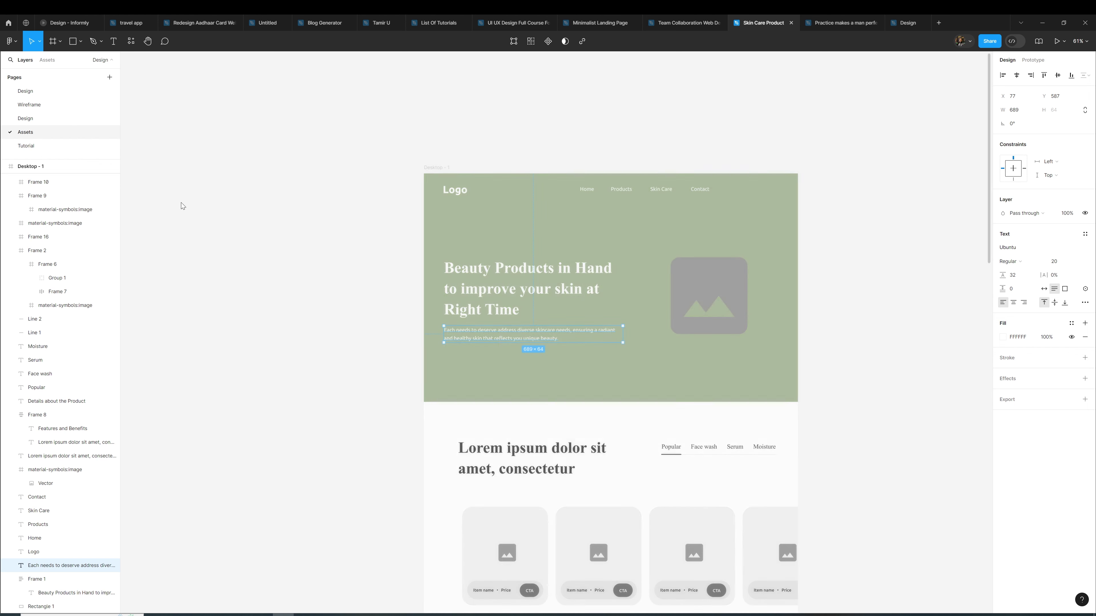
Replace the hero placeholder with the towel-wrapped woman photo from Assets, shrunk to fit
click(604, 318)
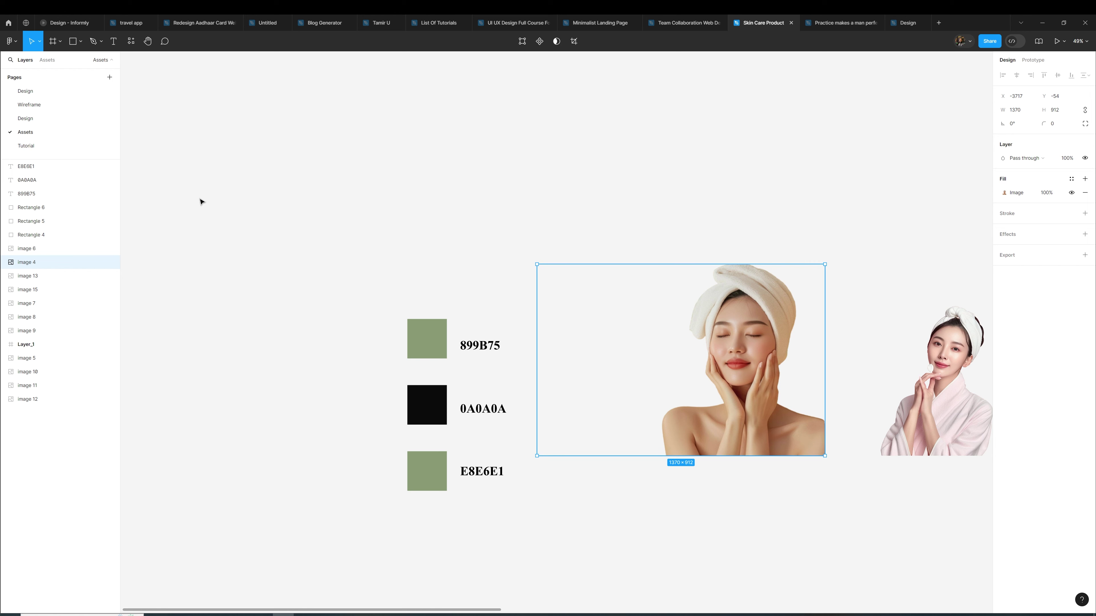
click(59, 121)
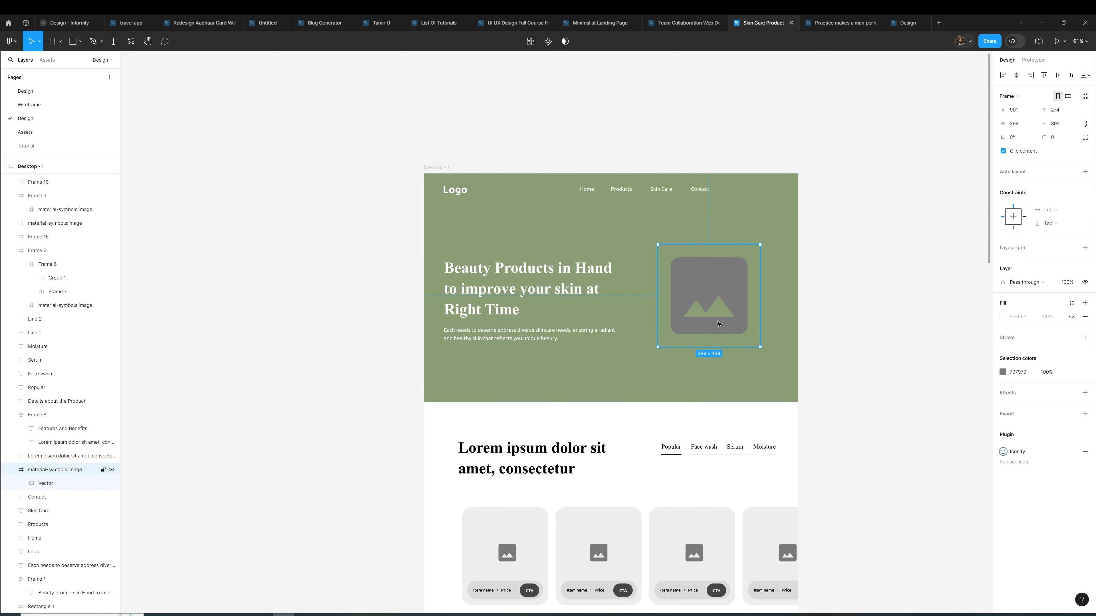
key(Delete)
key(ctrl+v)
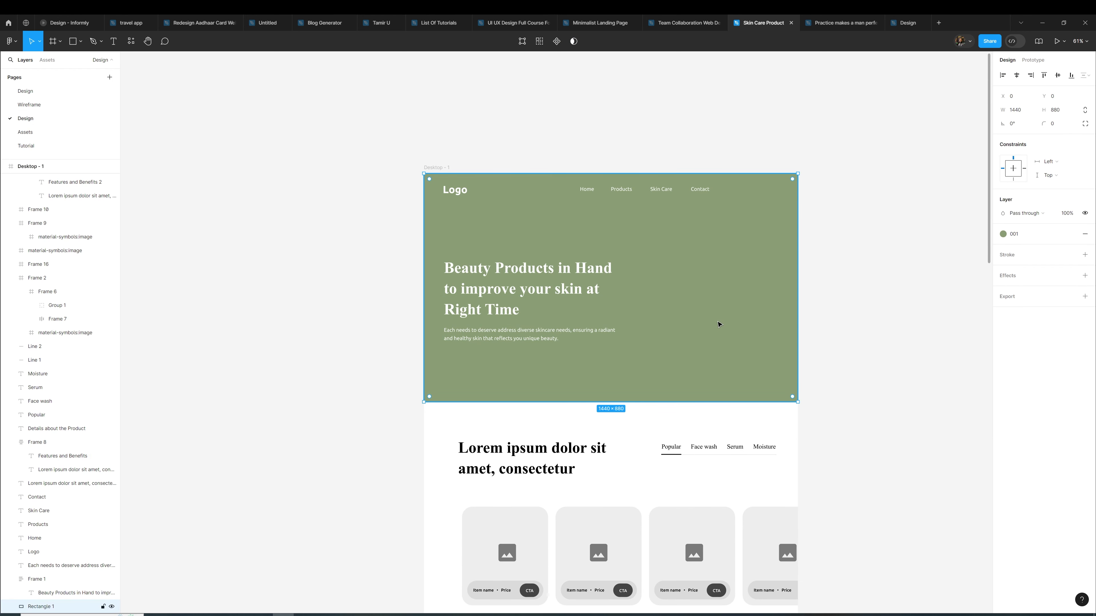
drag(719, 383, 735, 281)
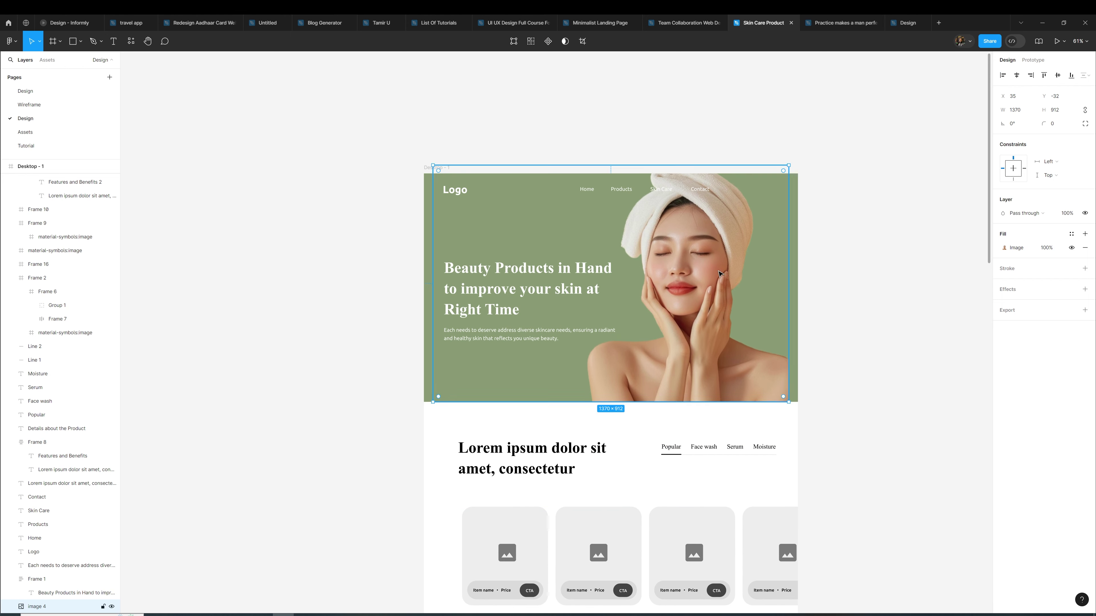
drag(430, 165, 513, 235)
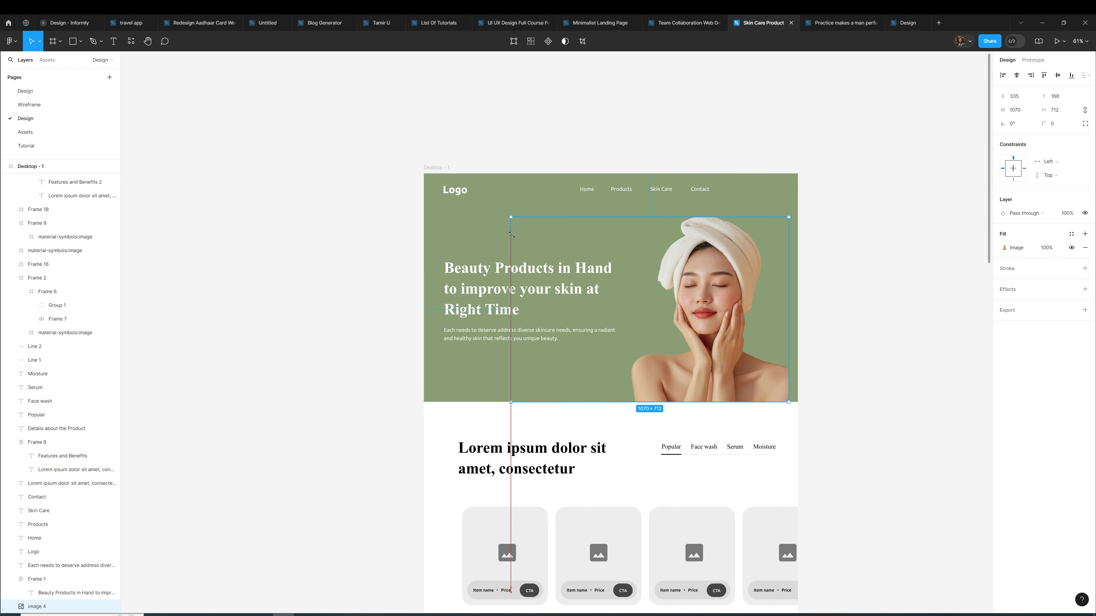
click(904, 286)
Wrap the hero heading and paragraph in an auto-layout frame and move it higher
click(539, 340)
shift+click(527, 297)
key(shift+a)
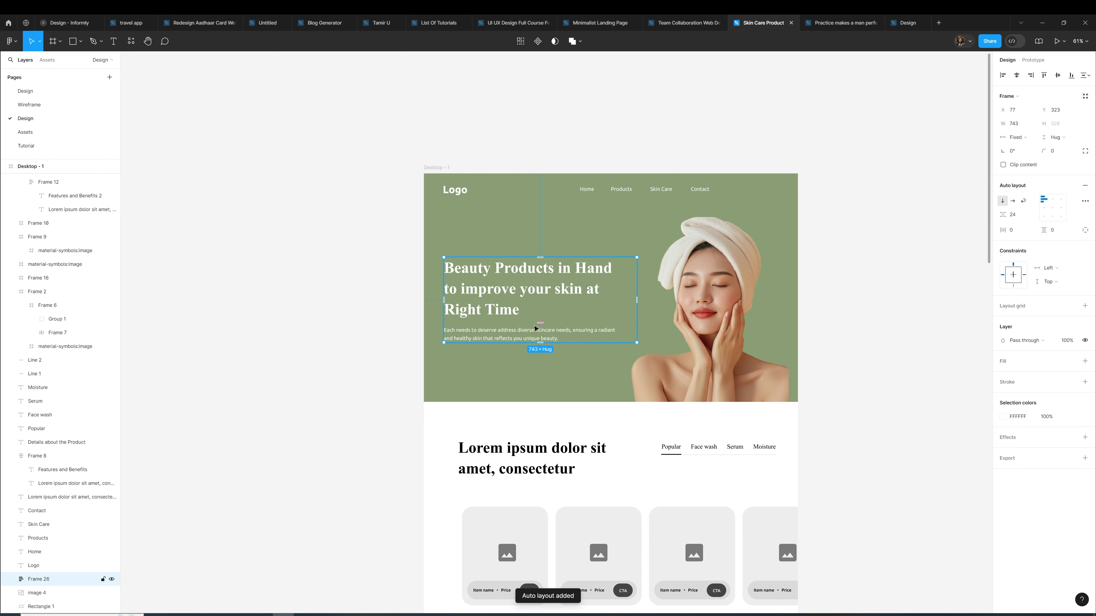
drag(537, 291, 548, 272)
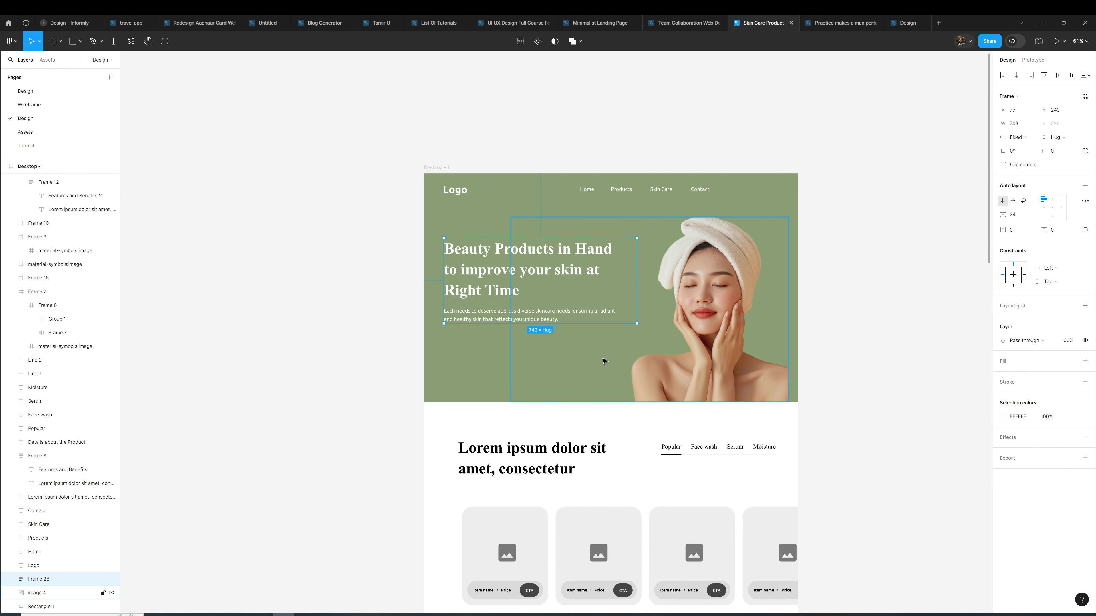
Resize the woman photo to 1036 × 889 and snap it to the hero's right edge
click(622, 346)
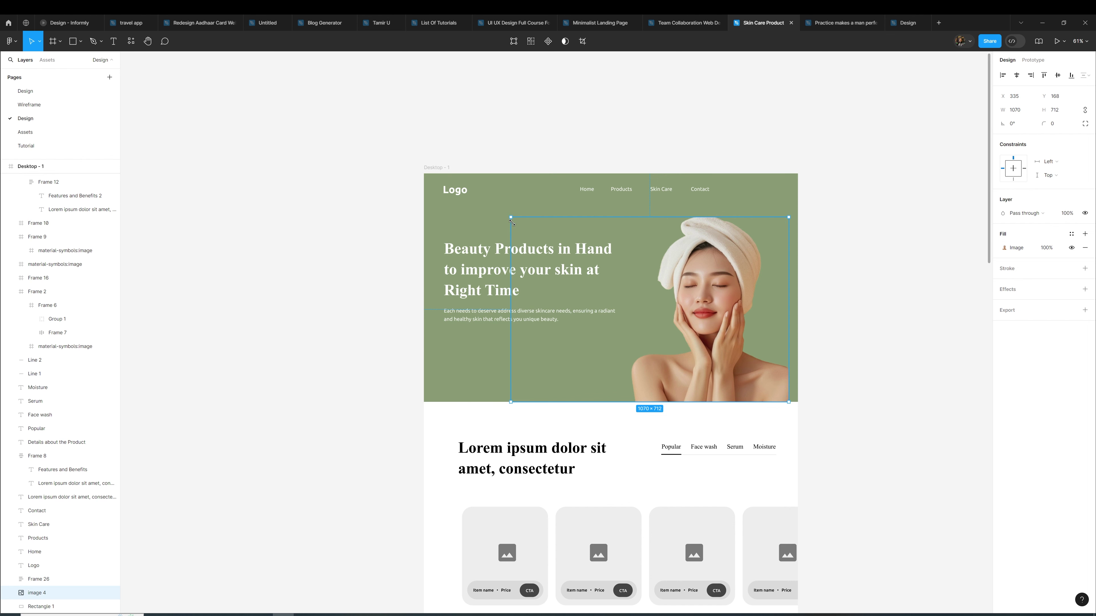
drag(510, 219, 519, 225)
drag(739, 330, 750, 333)
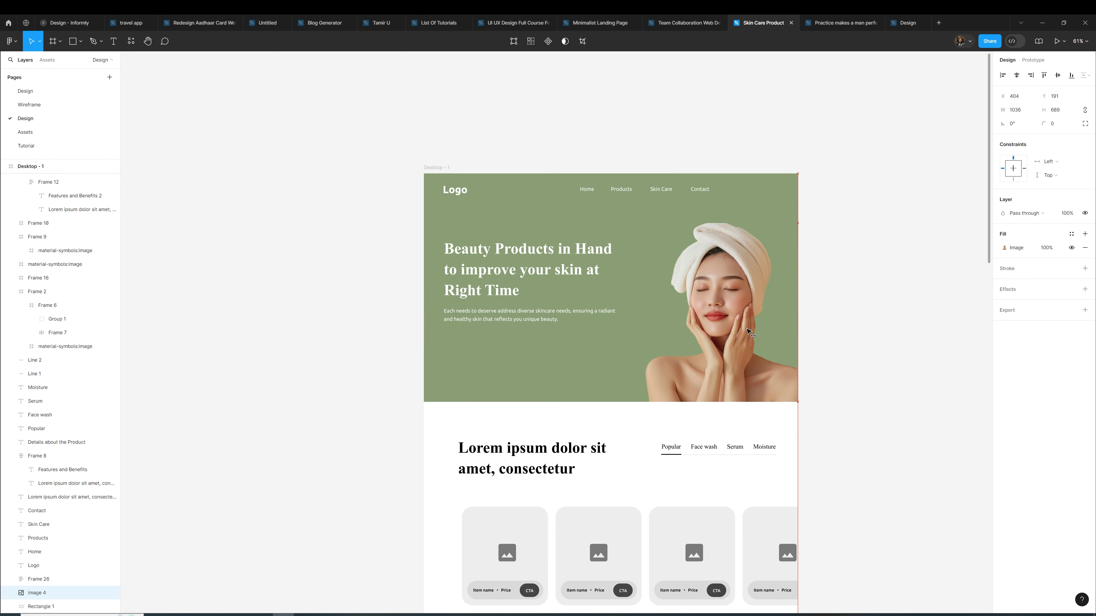
click(937, 325)
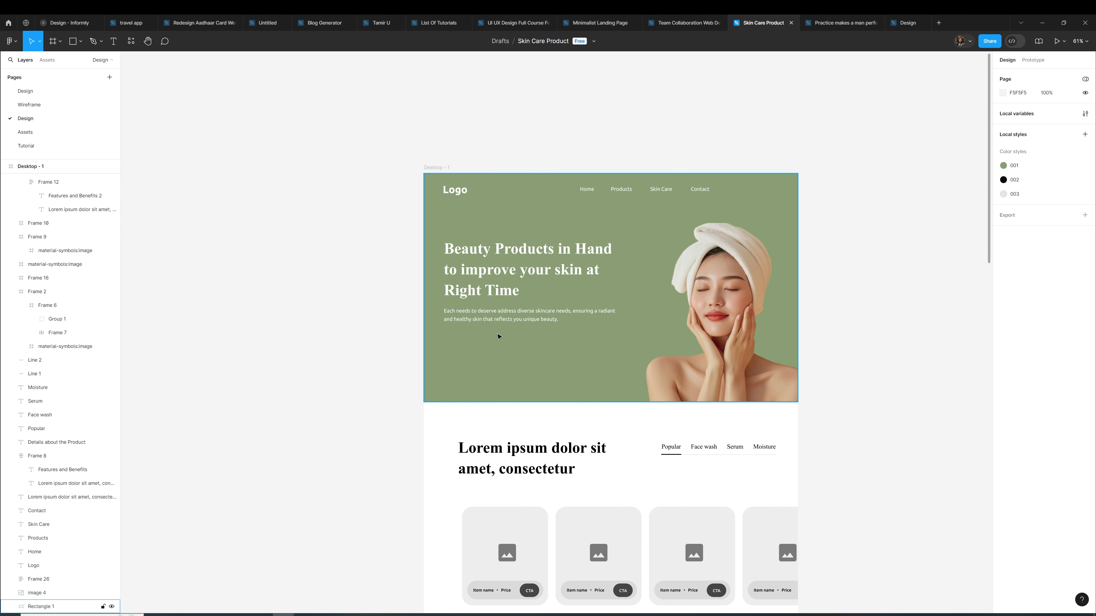
Draw a frame below the hero text and widen it to 338 × 220
key(f)
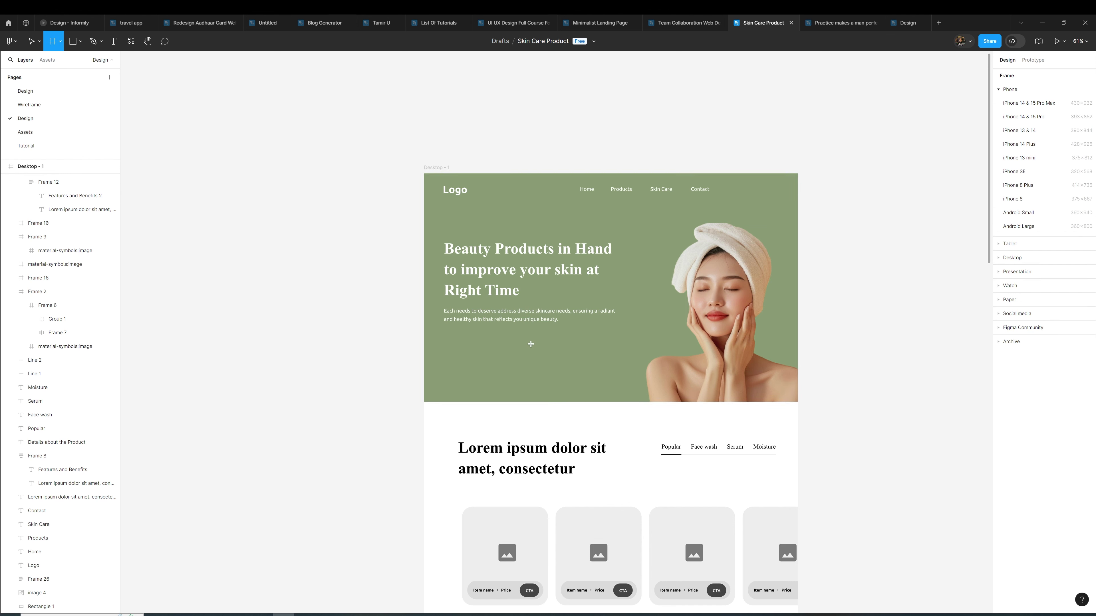
drag(547, 335, 604, 392)
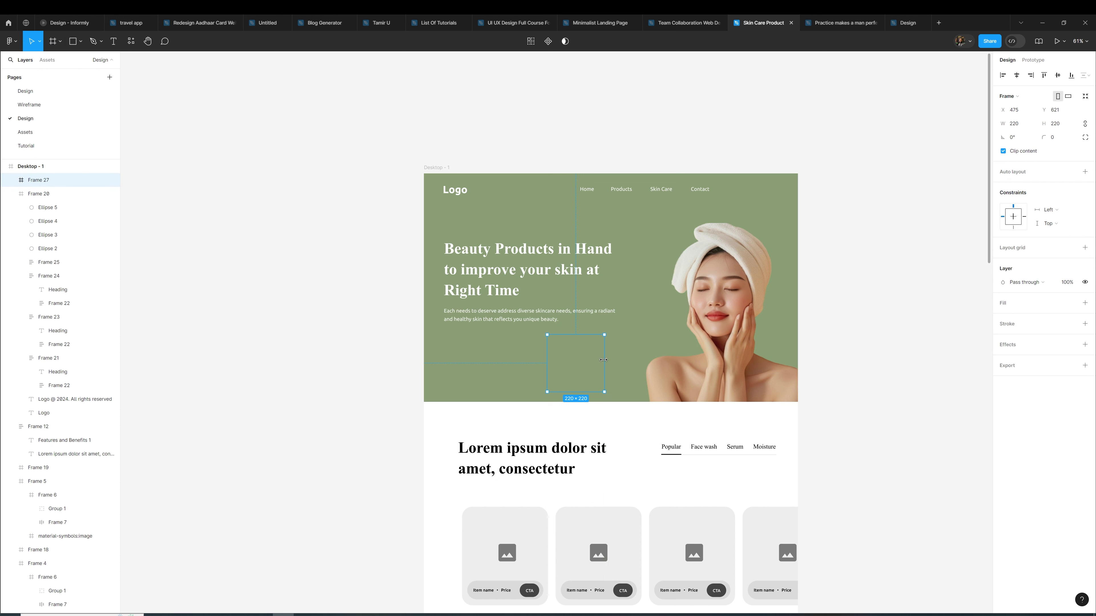
drag(580, 356, 588, 355)
drag(615, 358, 645, 358)
Give the card a white fill and rounded corners, then nudge it left to align
click(1084, 302)
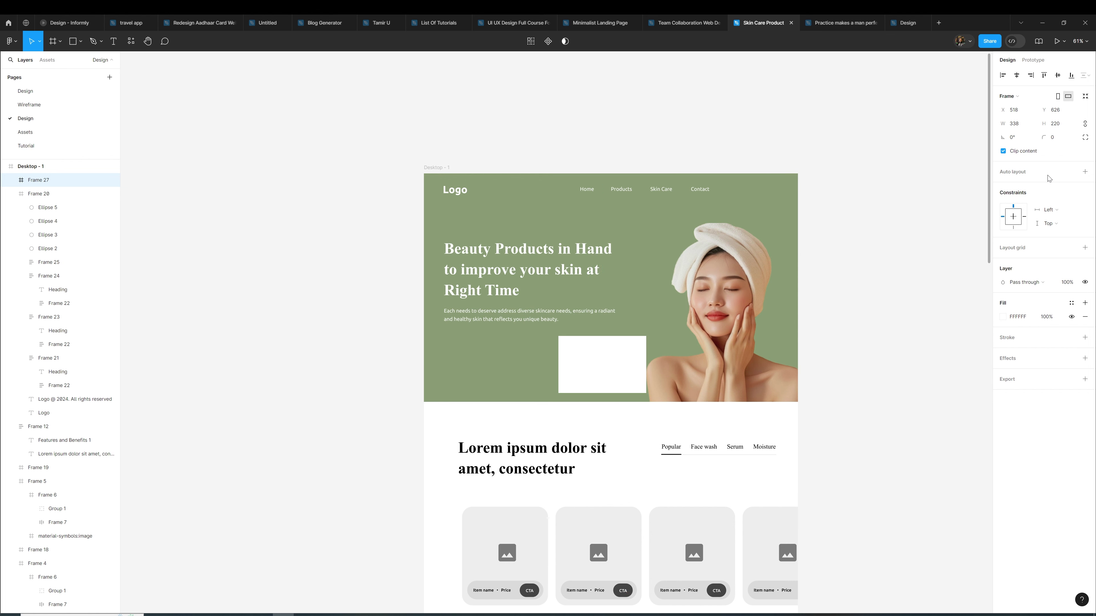
click(1057, 137)
text(10)
key(Return)
click(626, 372)
key(r)
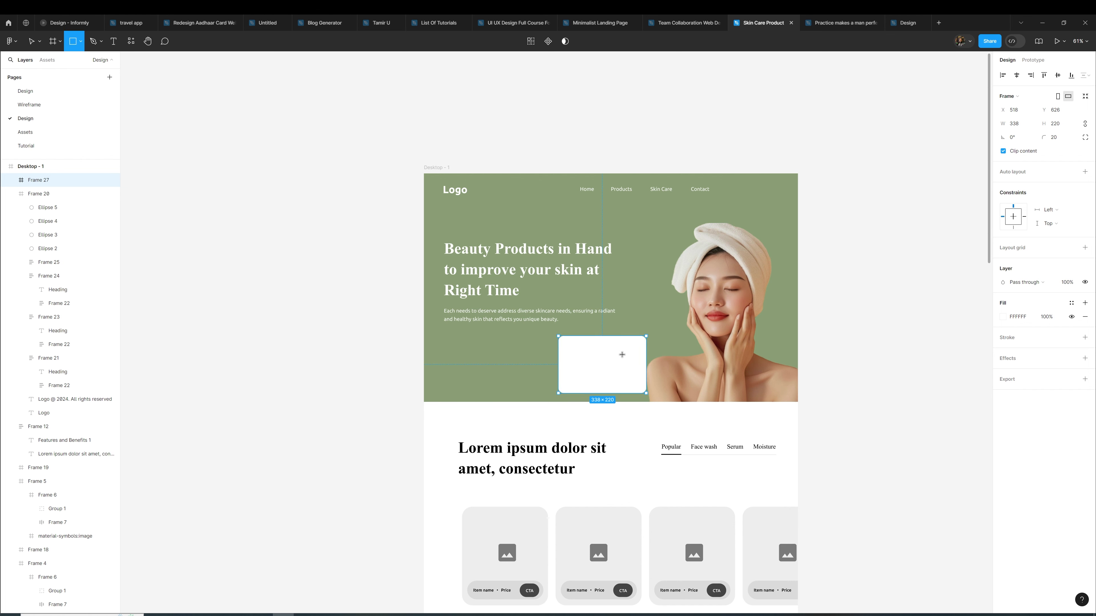
key(v)
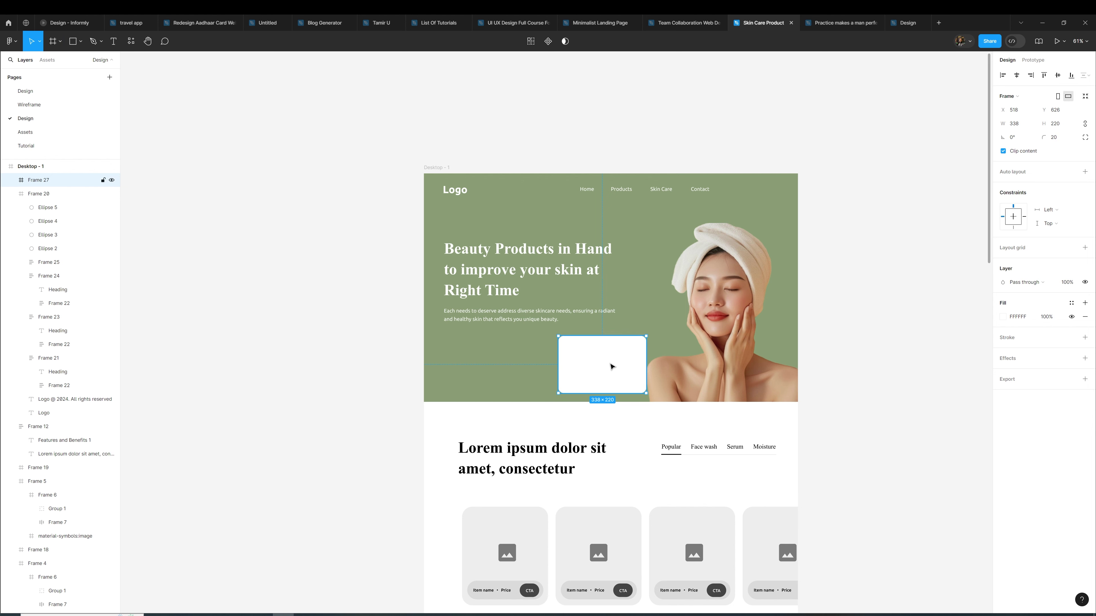
drag(610, 367, 606, 367)
Draw an inner frame on the right half of the white card, 158 × 196
ctrl+scroll(606, 367, up, 5)
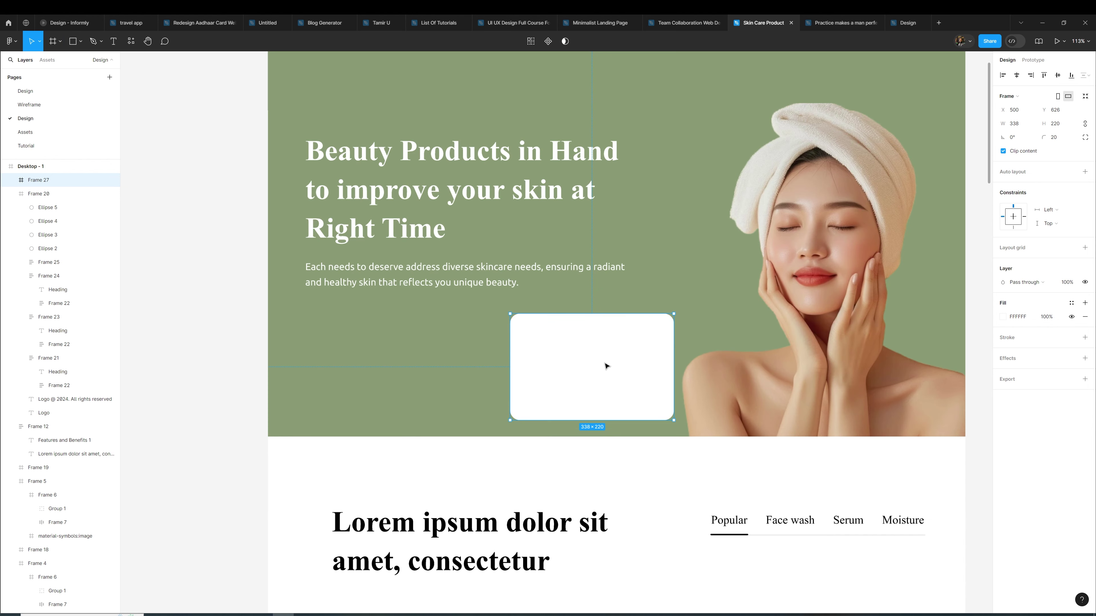
key(f)
mouse_move(604, 321)
mouse_down()
mouse_move(653, 383)
mouse_move(653, 415)
mouse_up()
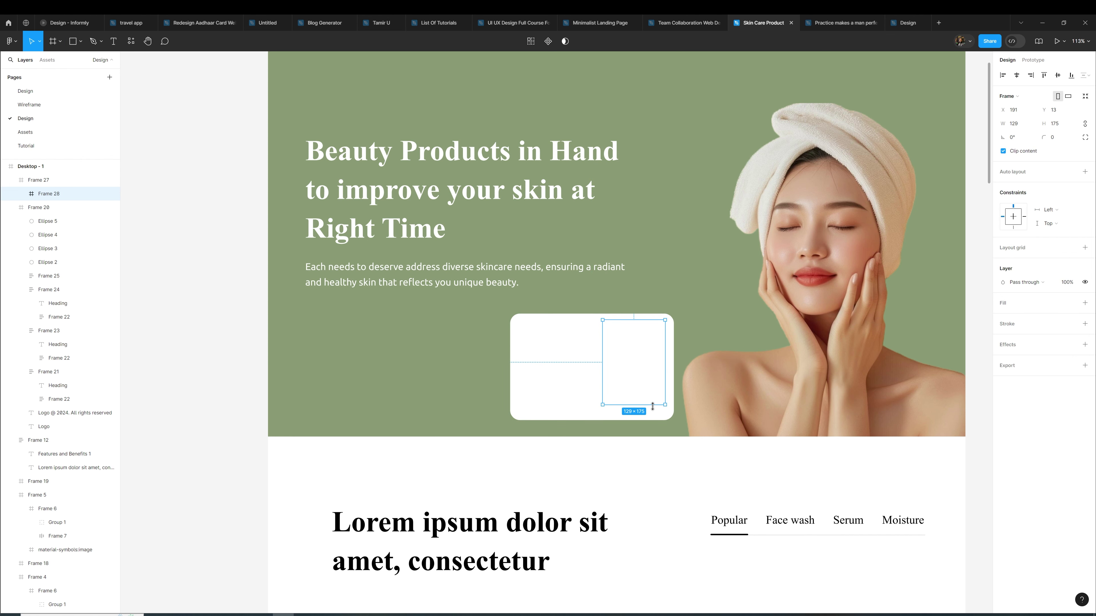
drag(603, 380, 588, 379)
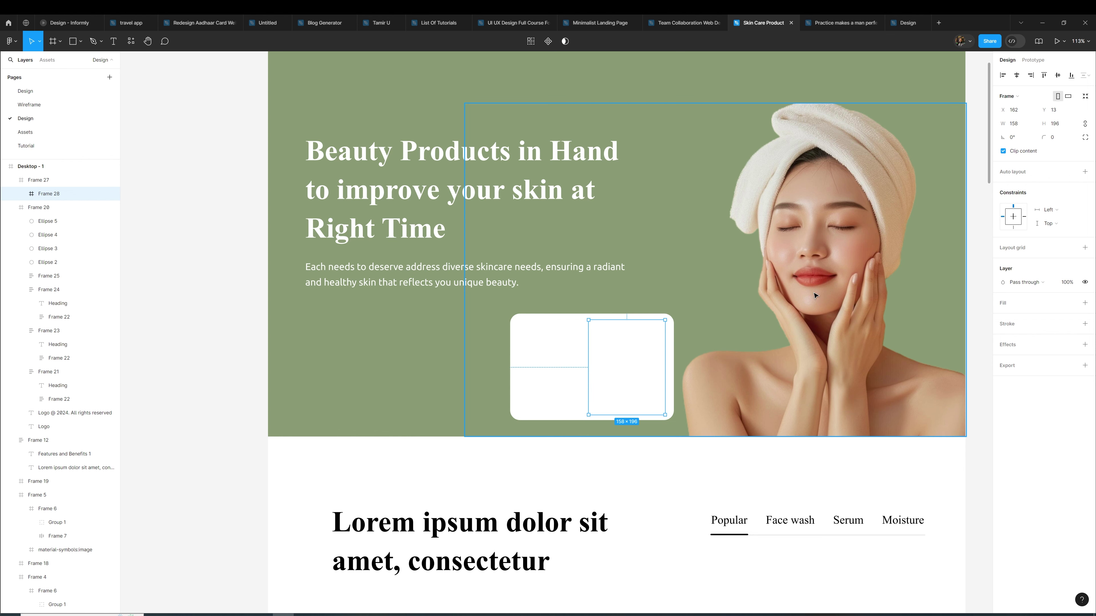
Fill the inner frame light grey F7F7F7 with corner radius 10, nudged slightly right
click(1084, 303)
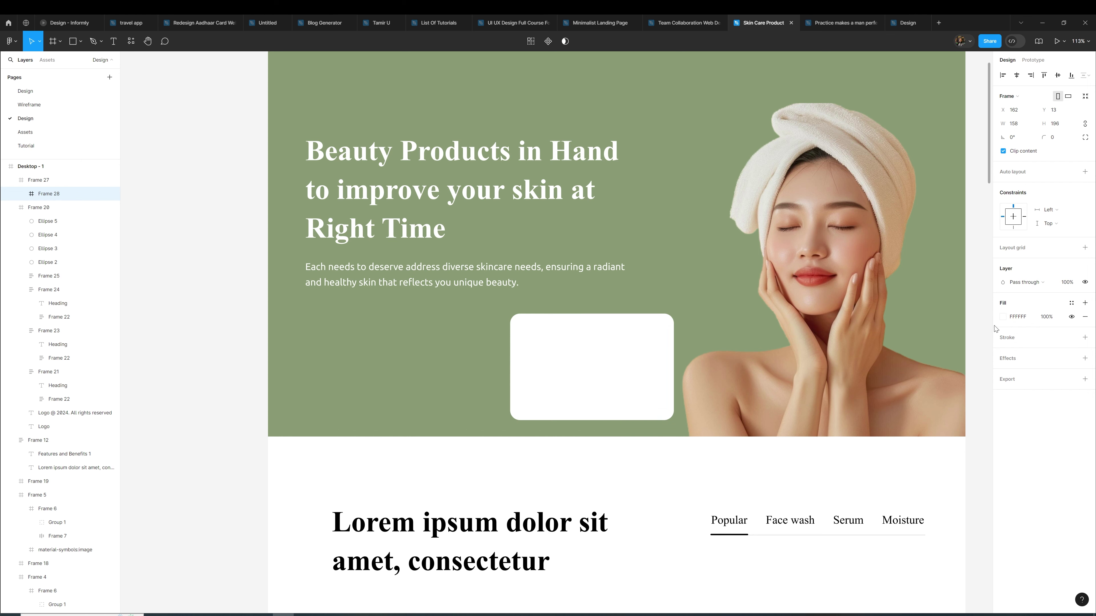
click(1002, 316)
click(890, 352)
drag(883, 351, 883, 348)
click(1054, 139)
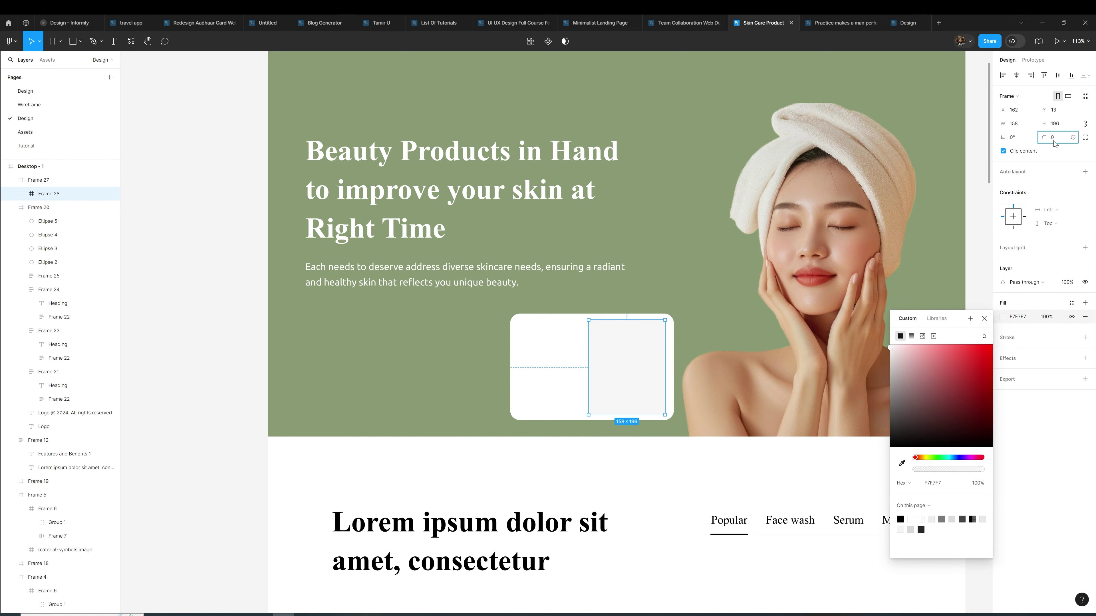
text(10)
key(Return)
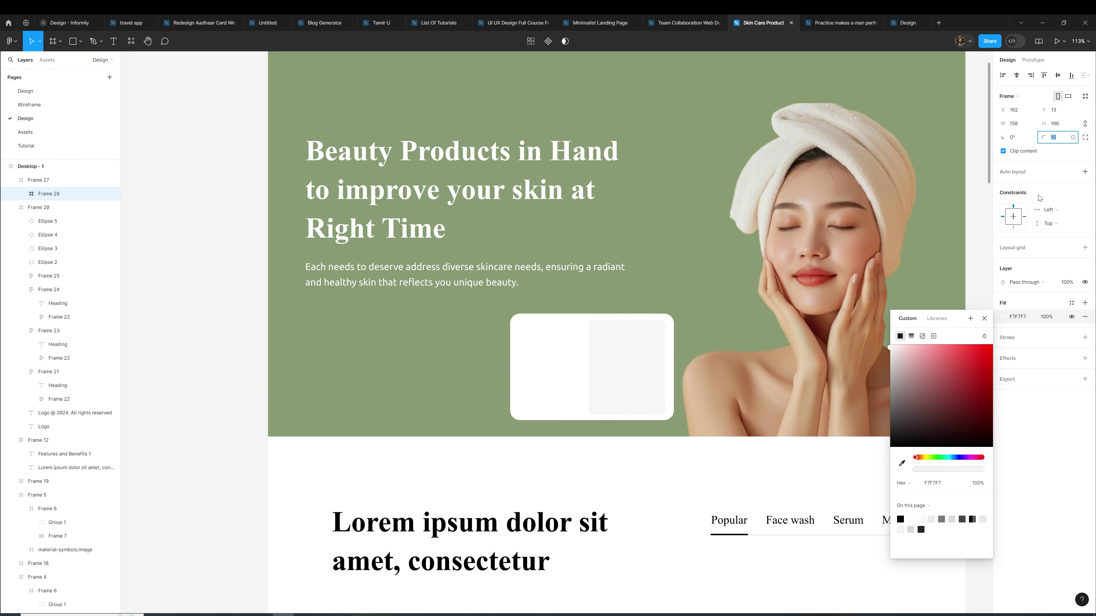
key(Escape)
scroll(648, 328, up, 5)
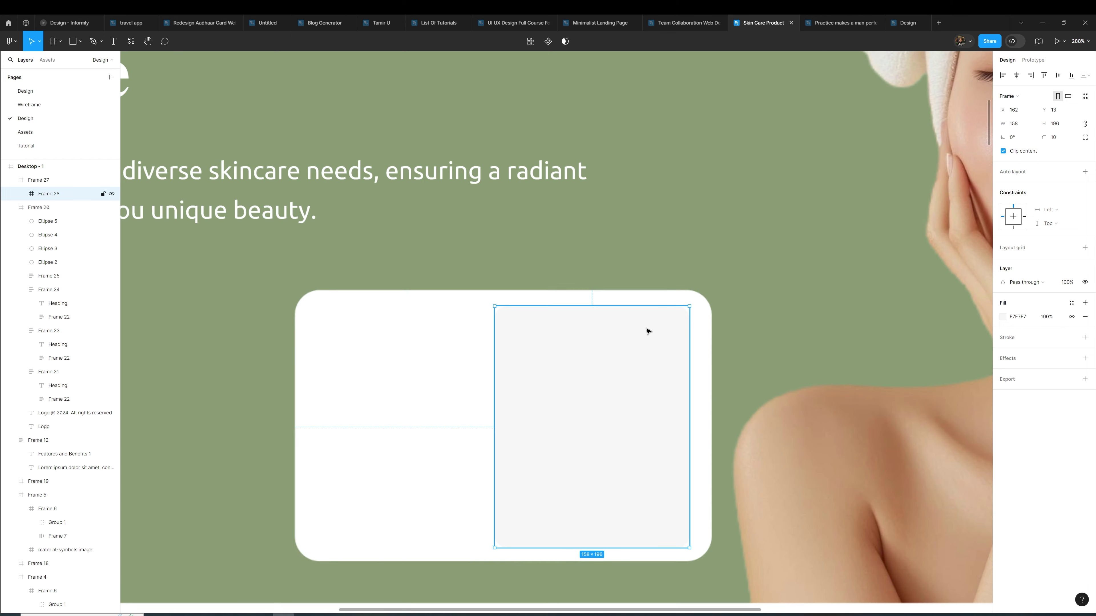
drag(648, 391, 653, 392)
scroll(653, 392, down, 3)
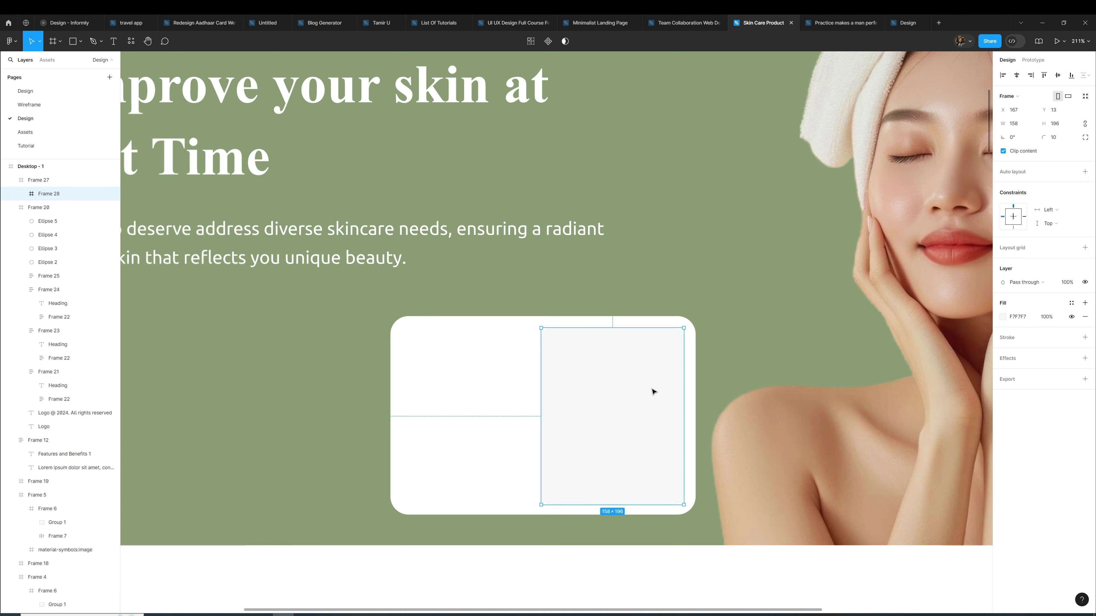
Add a text box on the card's left side reading 'Pure Kanas Oil Drio'
click(436, 365)
key(t)
click(420, 350)
text(Pure Kanas)
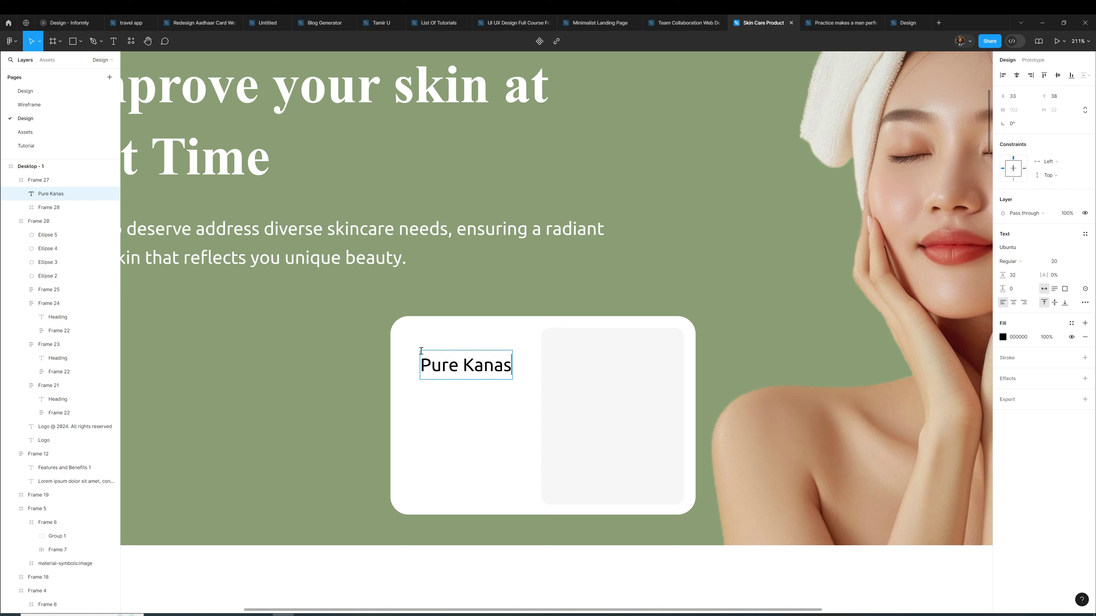
text( Oil Drio)
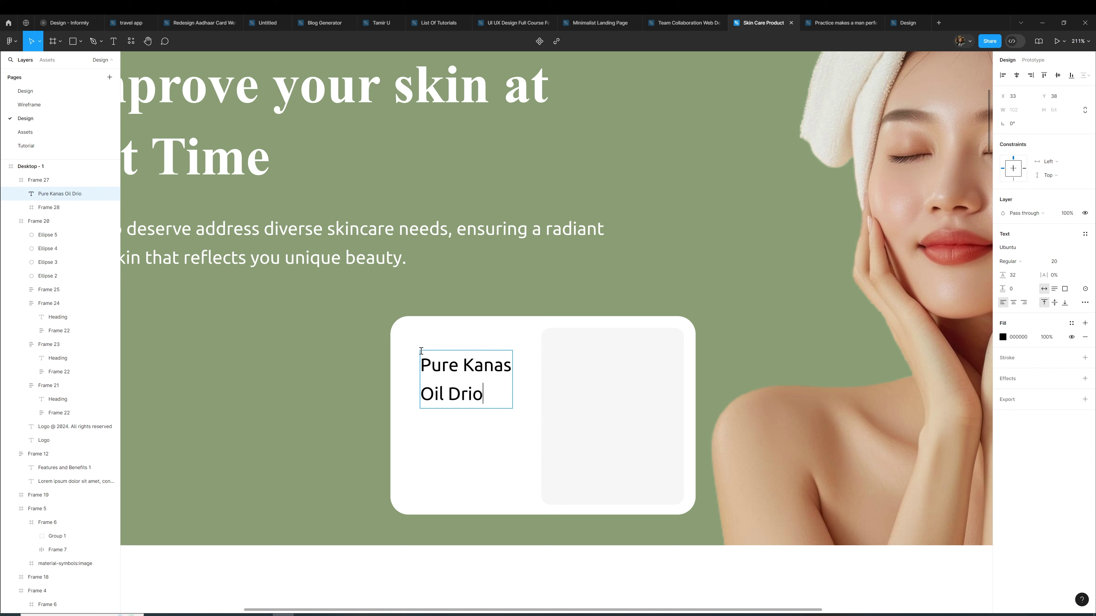
Correct the product name typo so it reads 'Pure Kanas Oil Drop'
key(BackSpace)
key(BackSpace)
text(op)
key(Escape)
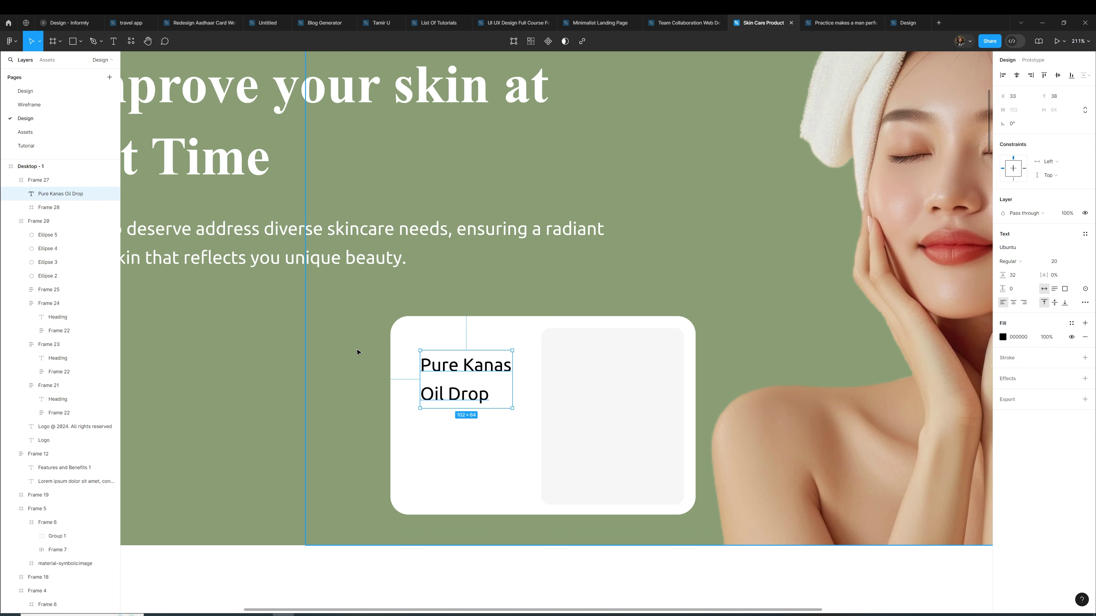
click(378, 355)
Set the product name font to Times New Roman in Regular weight
scroll(377, 354, down, 5)
click(401, 341)
click(443, 410)
double_click(443, 410)
scroll(444, 410, up, 3)
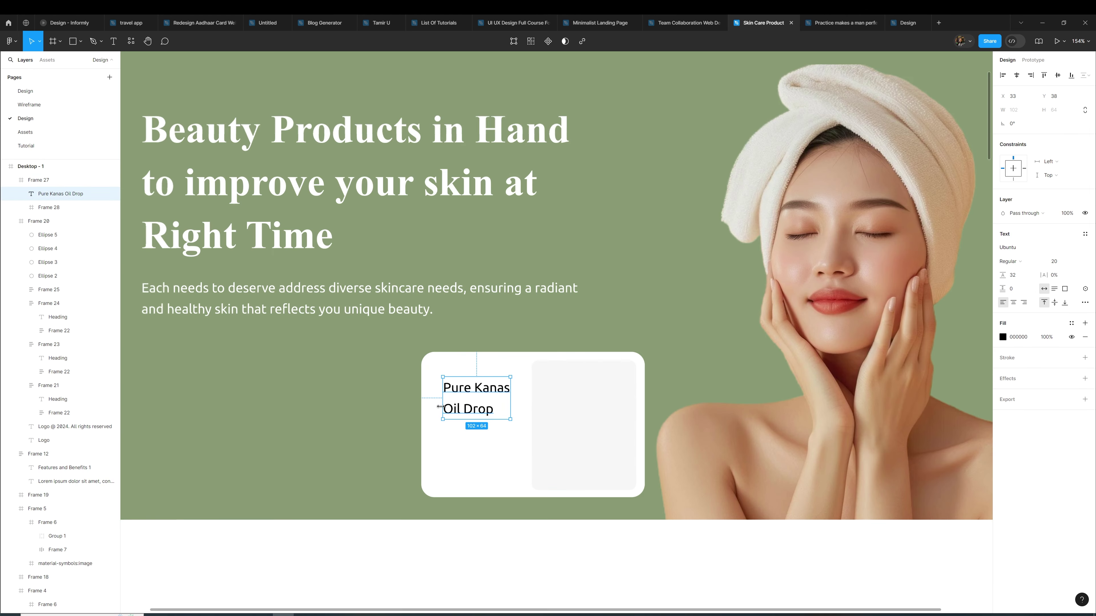
click(1008, 248)
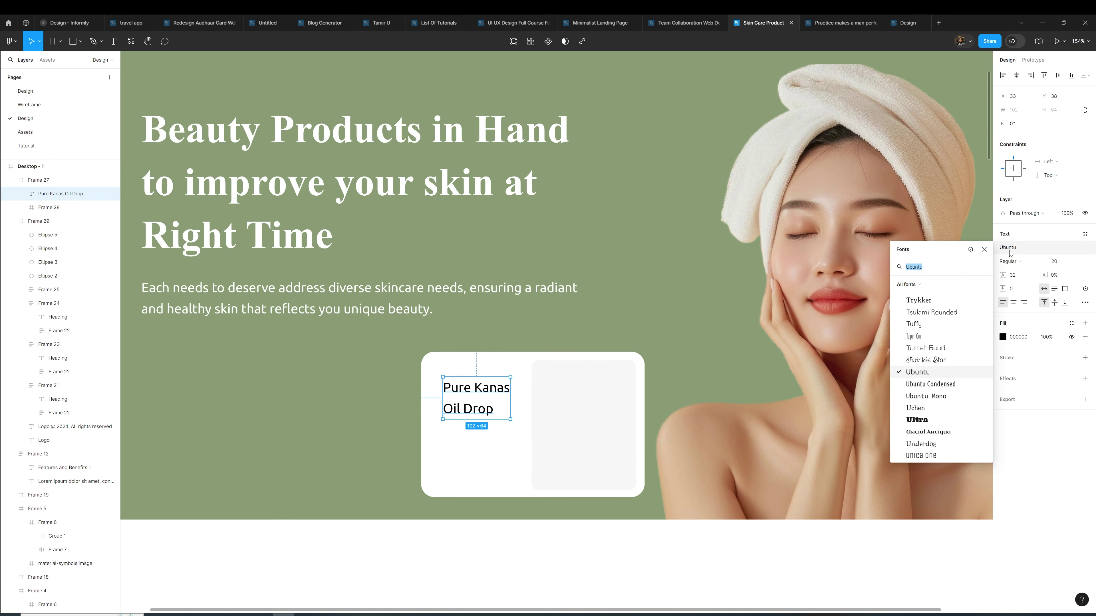
text(times new)
key(Return)
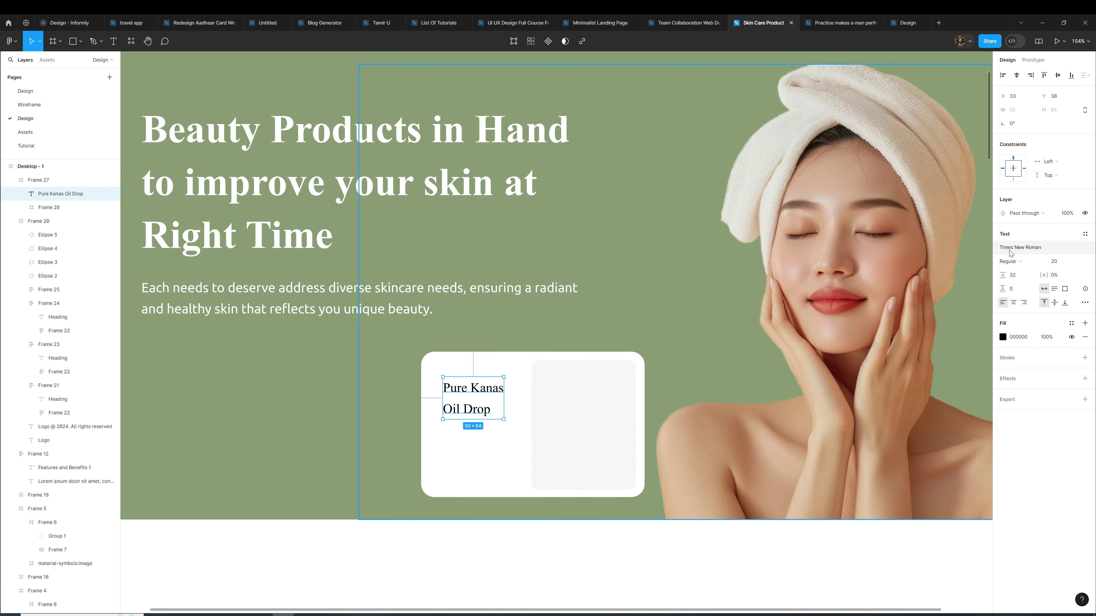
click(1030, 261)
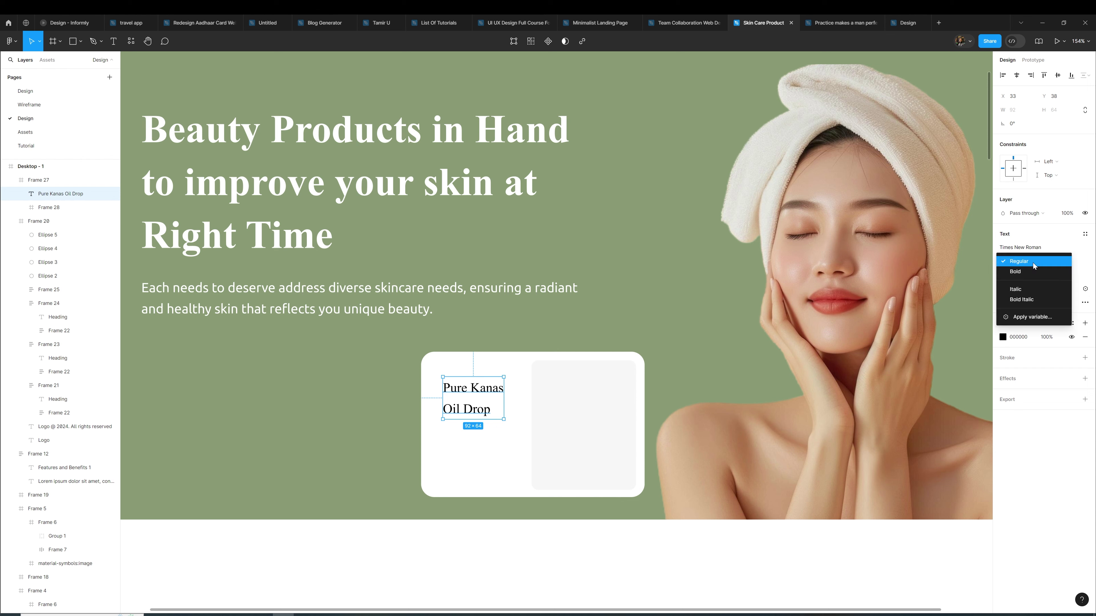
click(1034, 272)
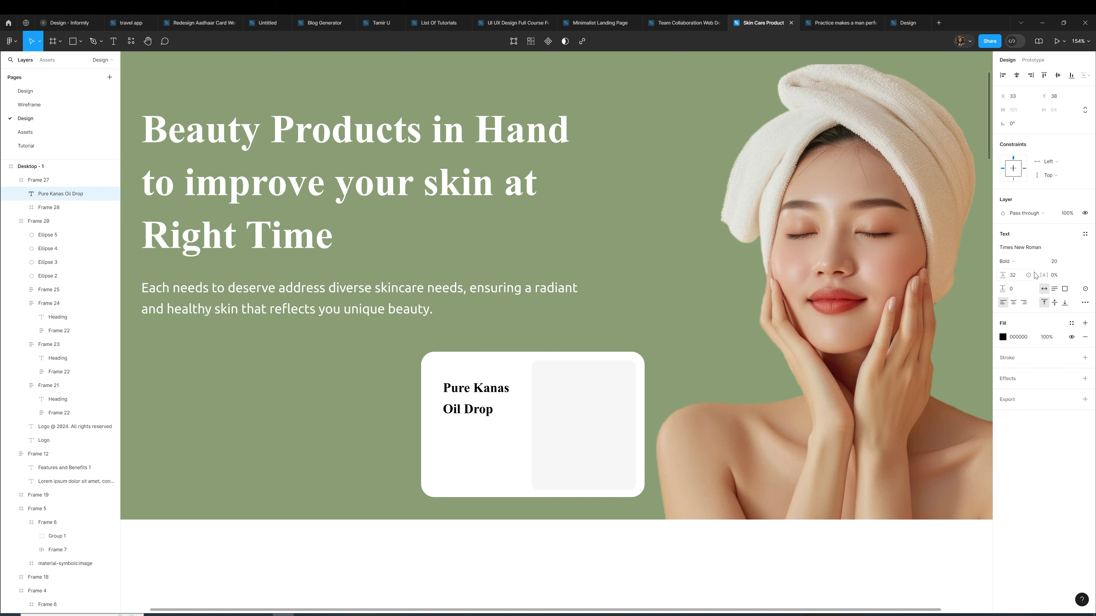
click(1009, 262)
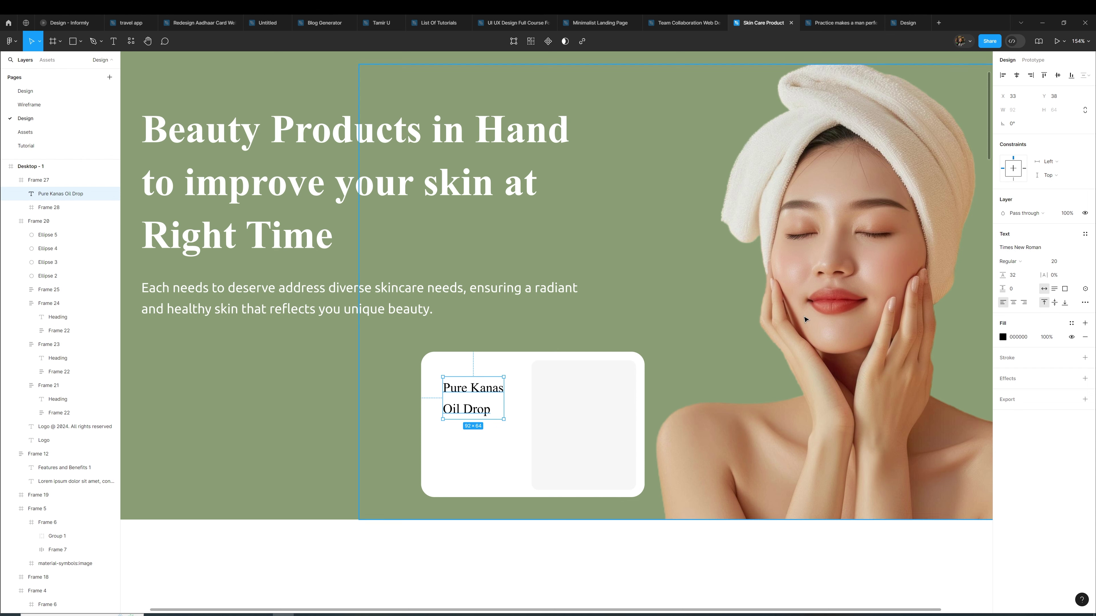
Scale the product name up to 134 × 93 and Alt-drag a copy directly beneath it
key(k)
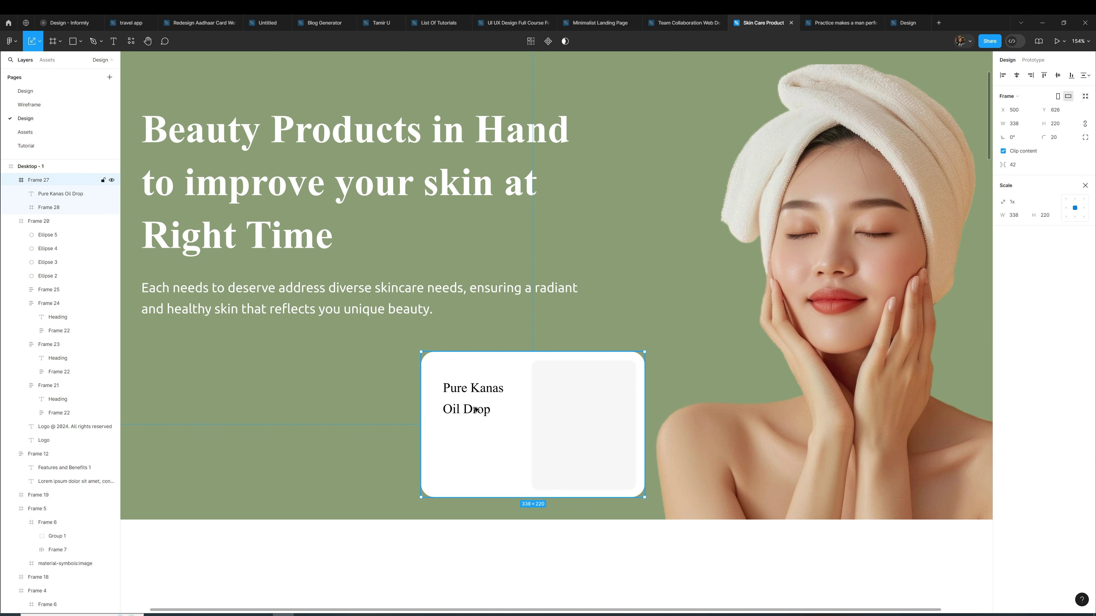
mouse_move(504, 419)
mouse_down()
mouse_move(516, 427)
mouse_move(490, 398)
mouse_up()
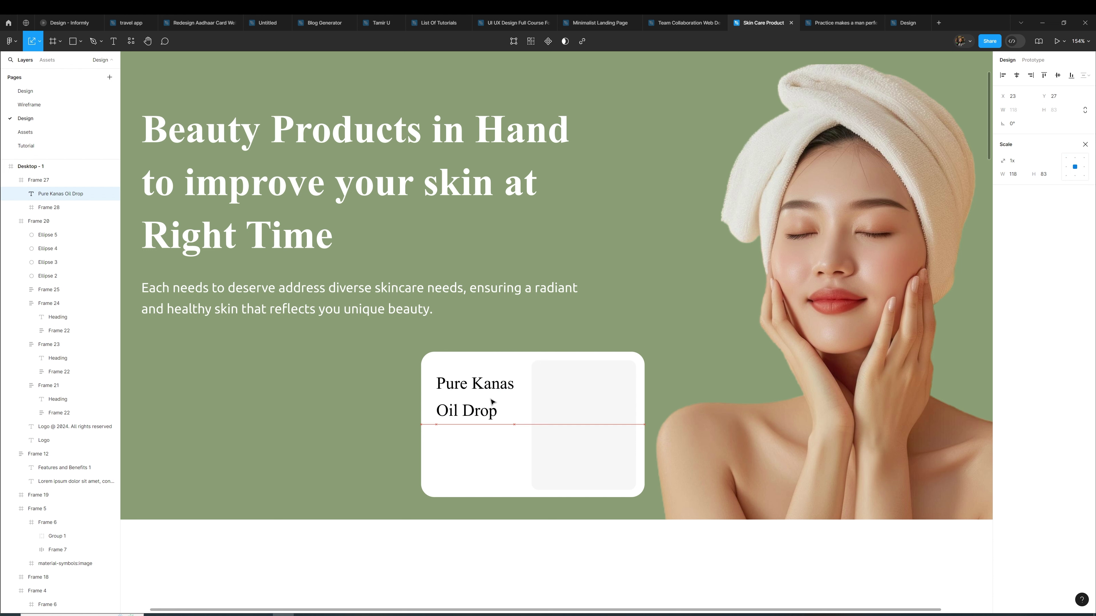
mouse_move(514, 424)
mouse_down()
mouse_move(522, 432)
mouse_move(498, 406)
mouse_up()
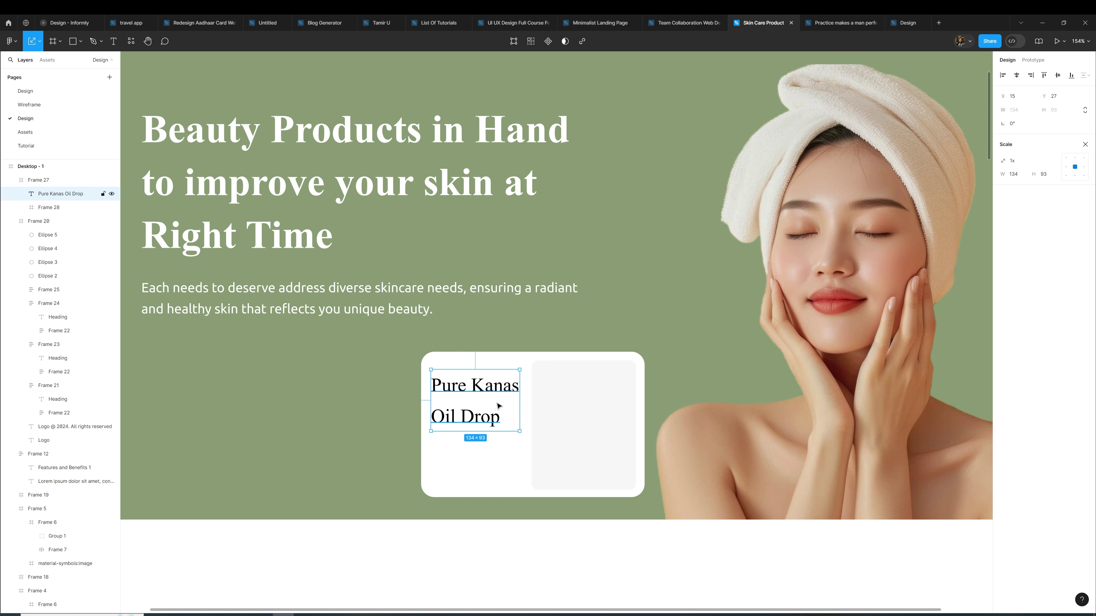
click(495, 440)
click(487, 387)
drag(486, 388, 487, 447)
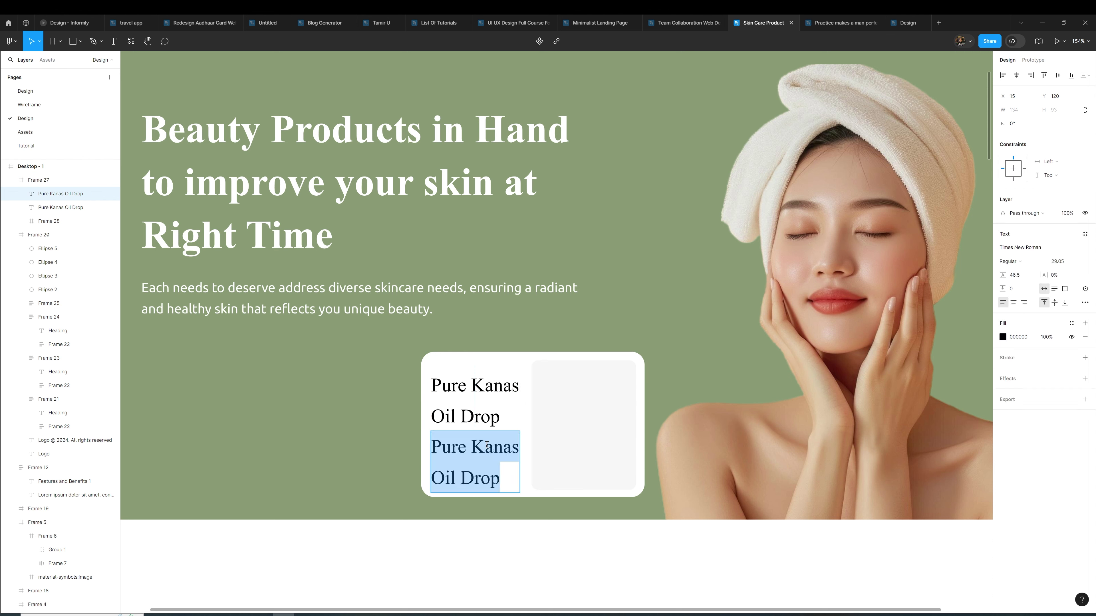
Change the copy to a bold '$17.00' price at font size 28
text($)
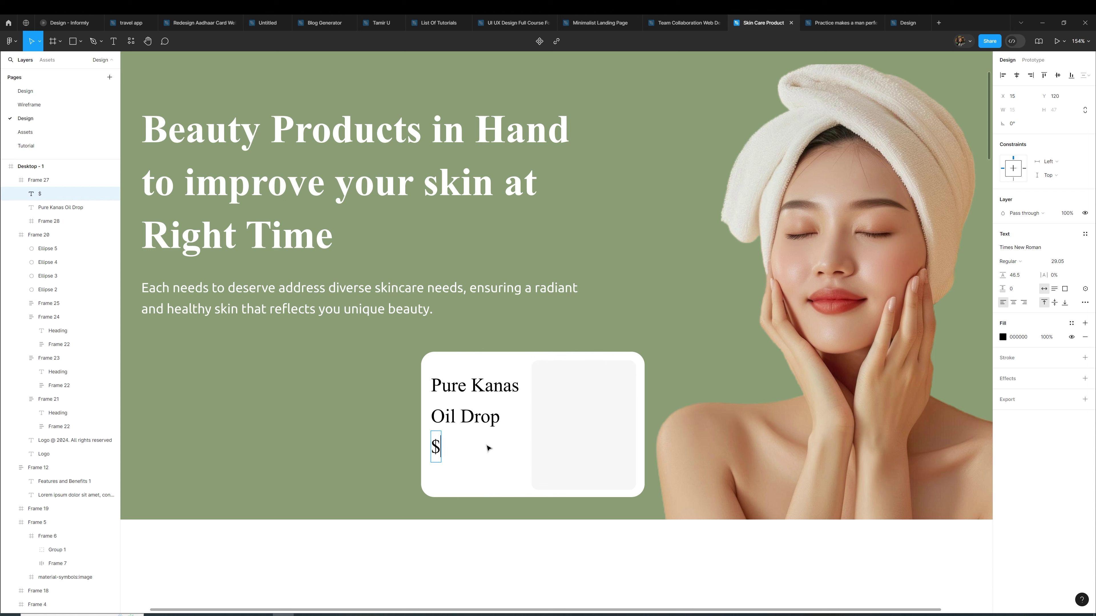
text(17.00)
key(Escape)
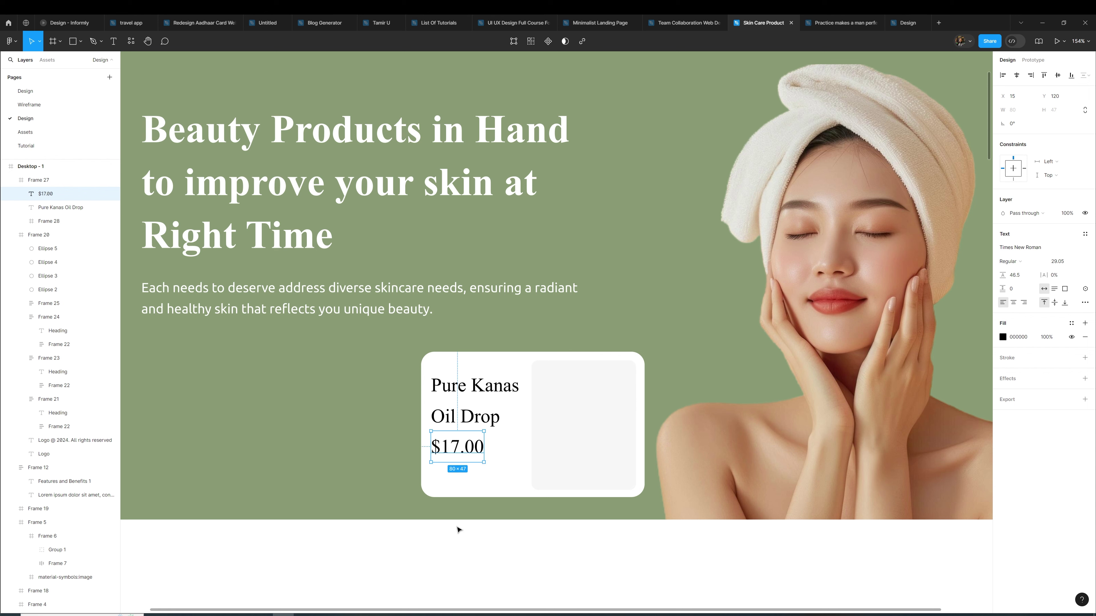
drag(454, 452, 454, 467)
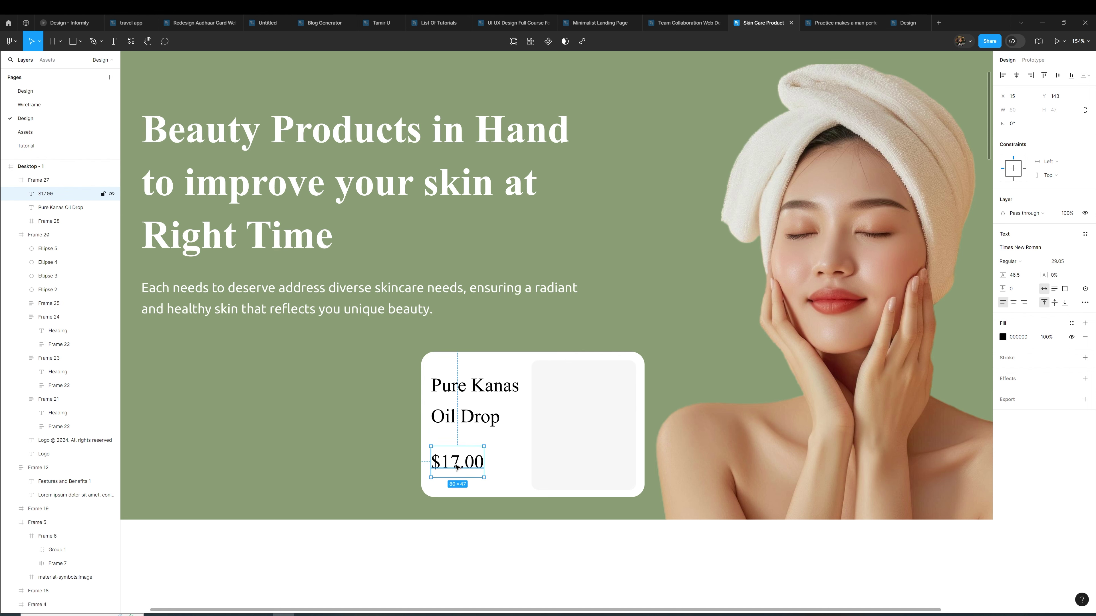
click(1021, 260)
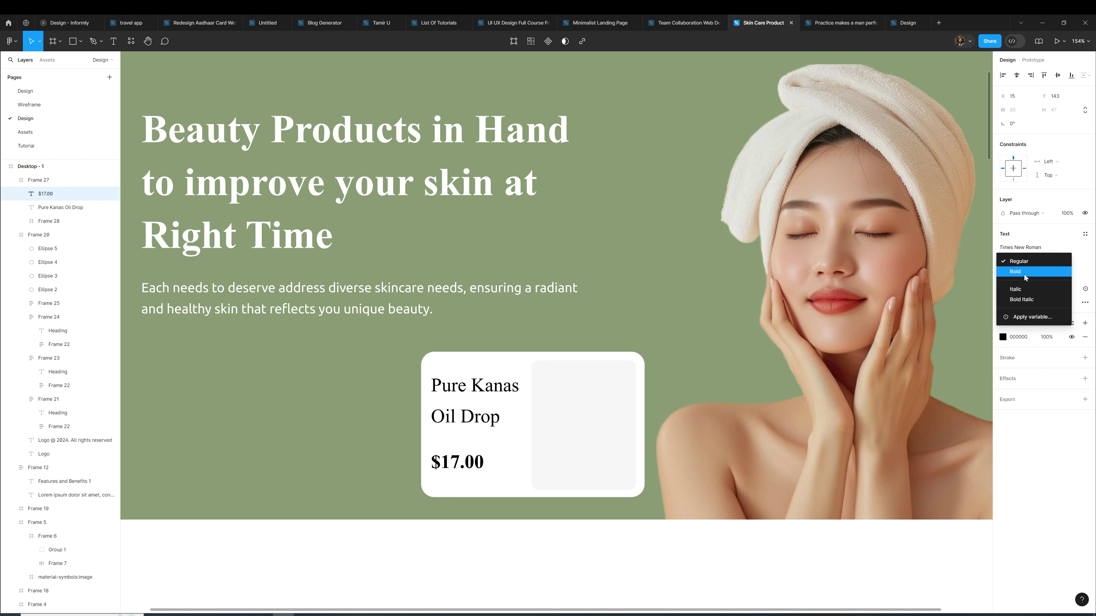
click(1062, 264)
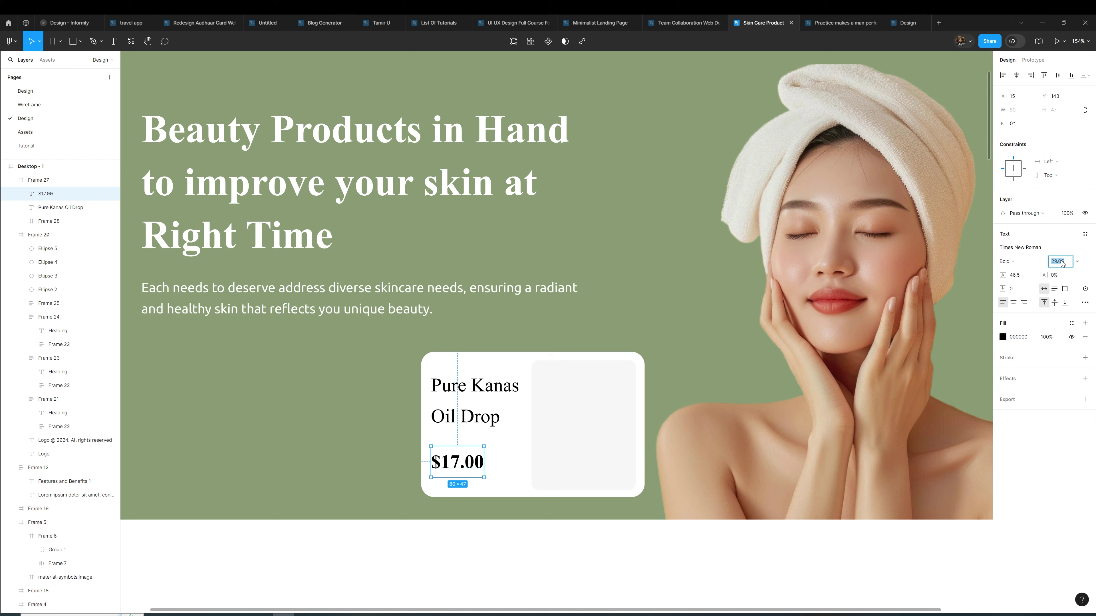
text(24)
key(Return)
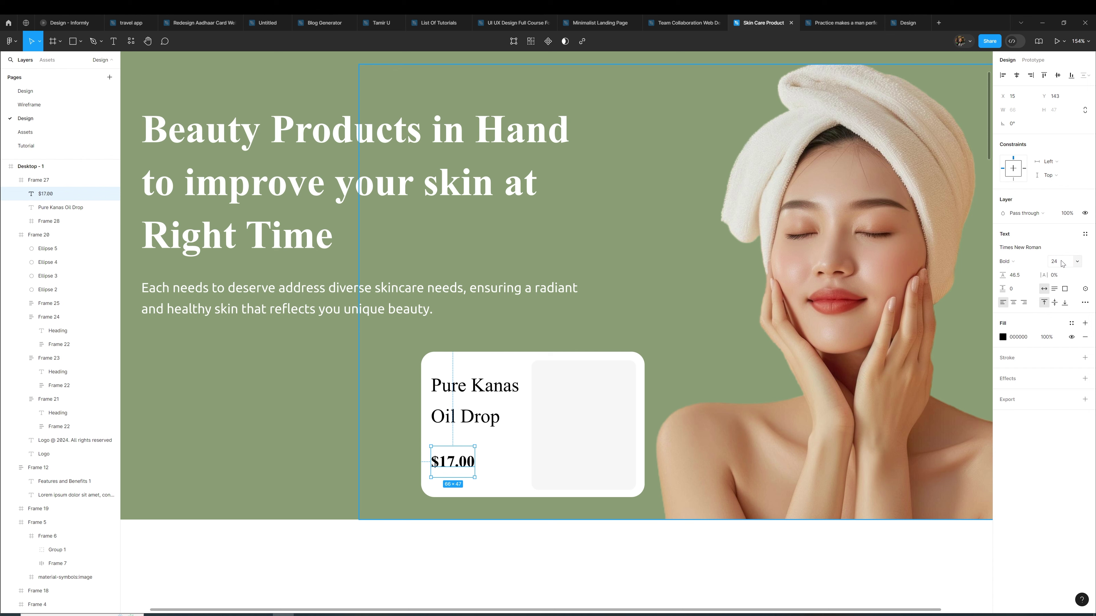
click(1062, 263)
key(Up)
key(Up)
key(Up)
key(Up)
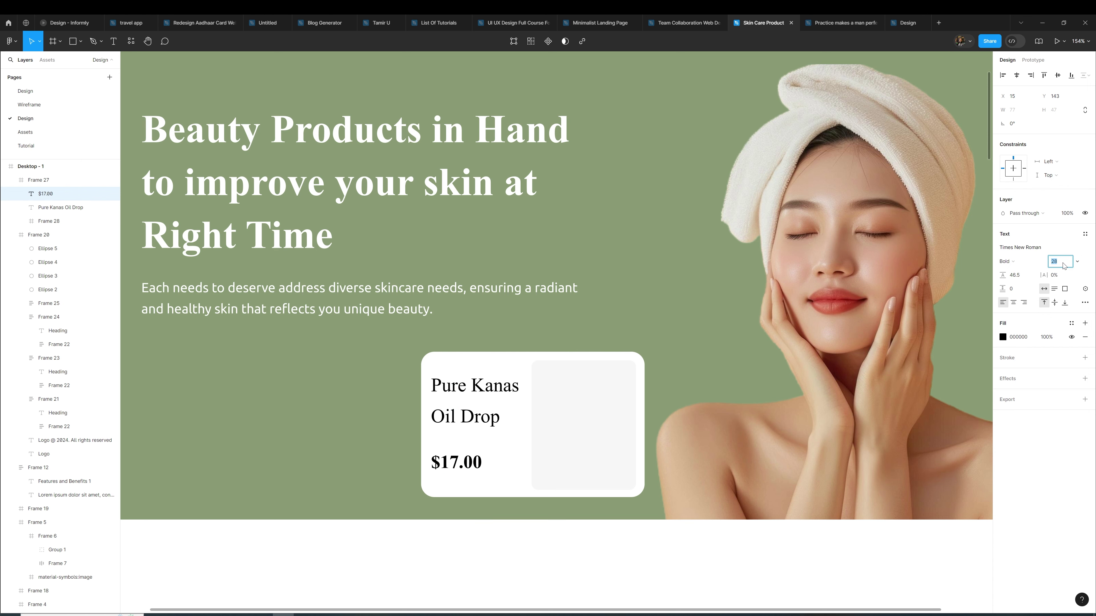
Set the 'Pure Kanas Oil Drop' name to font size 28
click(496, 401)
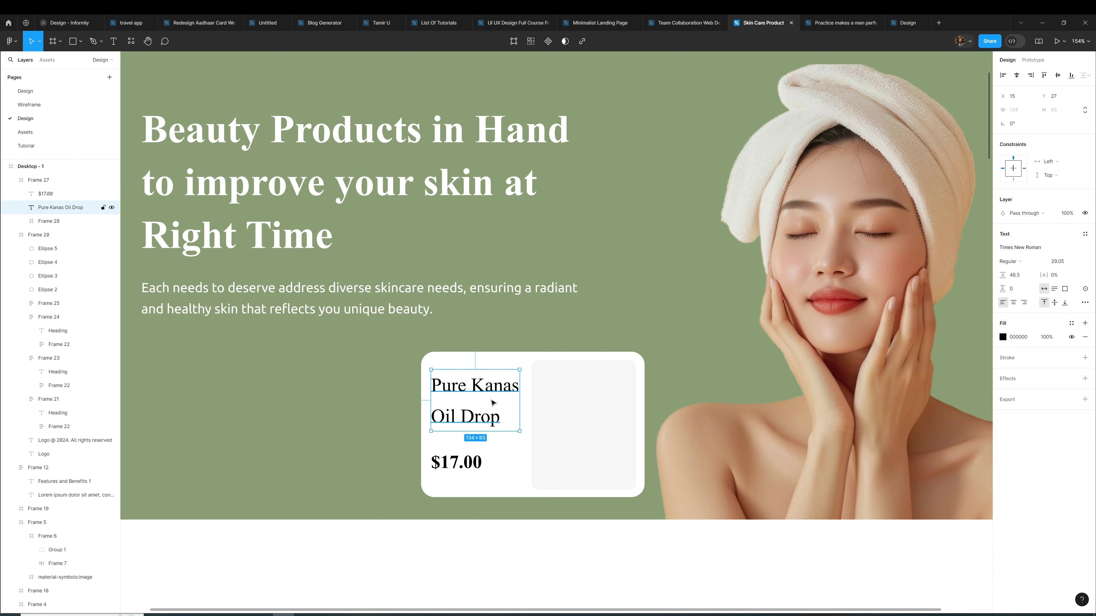
click(1062, 264)
text(28)
key(Return)
Stack the price under the name in an auto-layout group, raised in the card
click(470, 463)
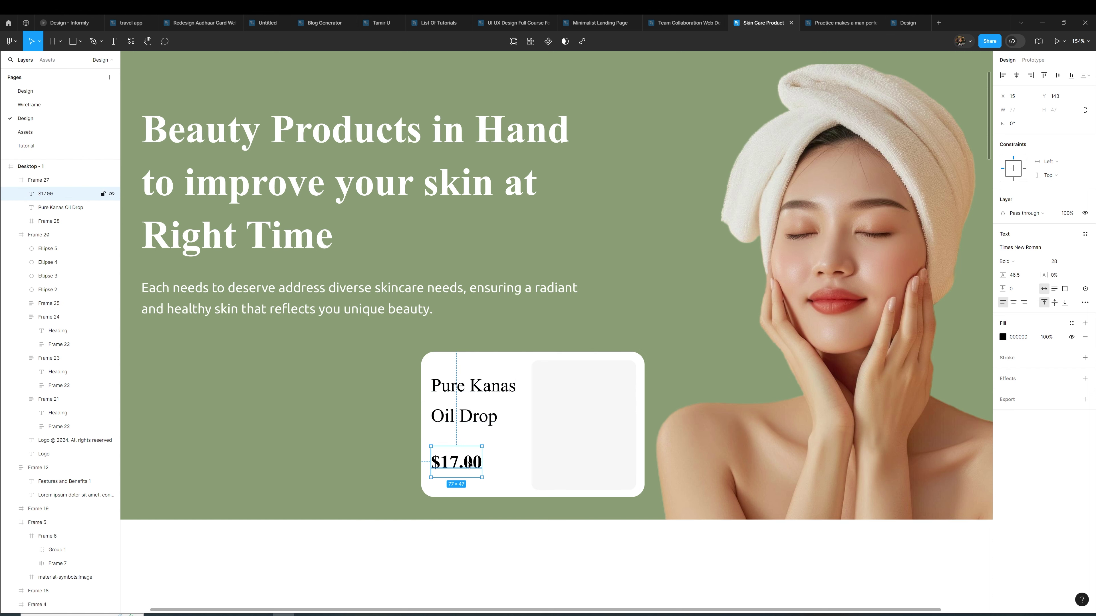
drag(469, 463, 471, 448)
shift+click(483, 410)
key(shift+a)
drag(498, 399, 498, 394)
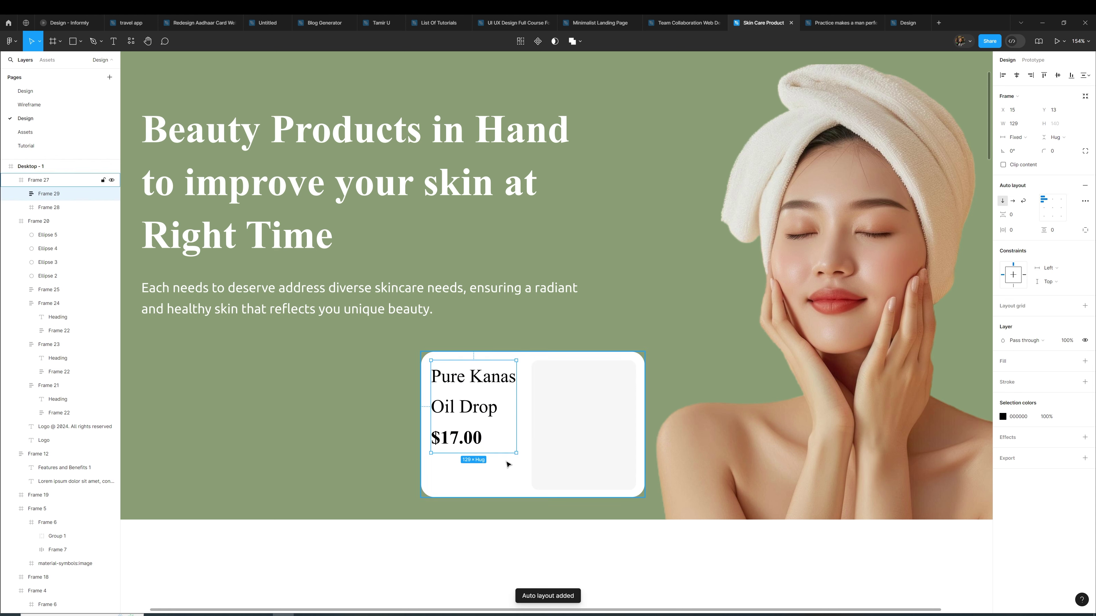
click(506, 474)
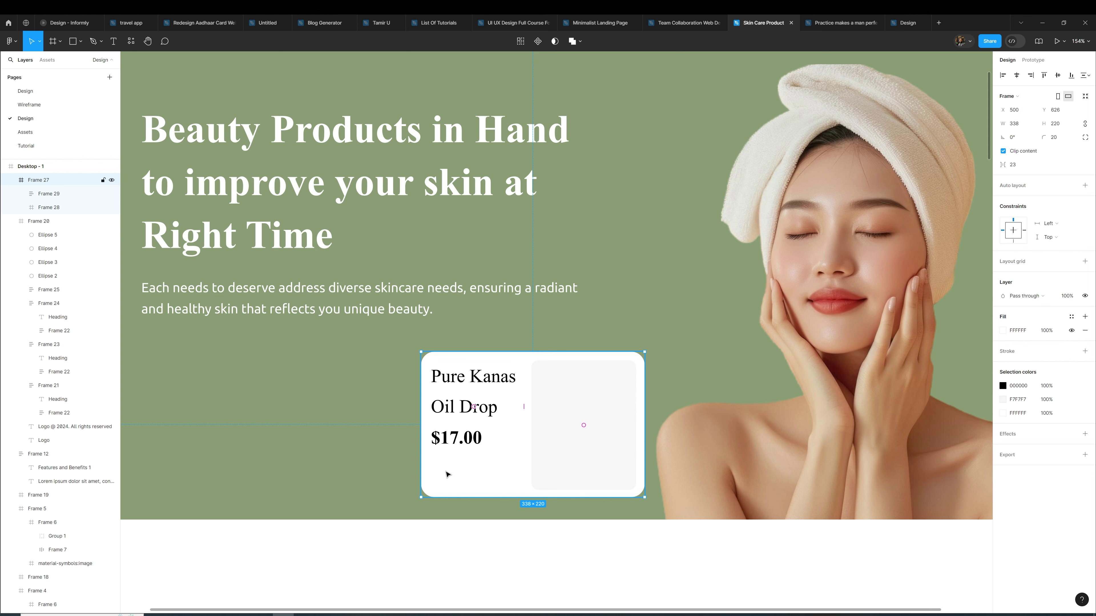
Draw a 41 × 41 white-filled frame below the price, then switch to the Assets page
key(f)
mouse_move(434, 460)
mouse_down()
mouse_move(461, 488)
mouse_move(475, 477)
mouse_up()
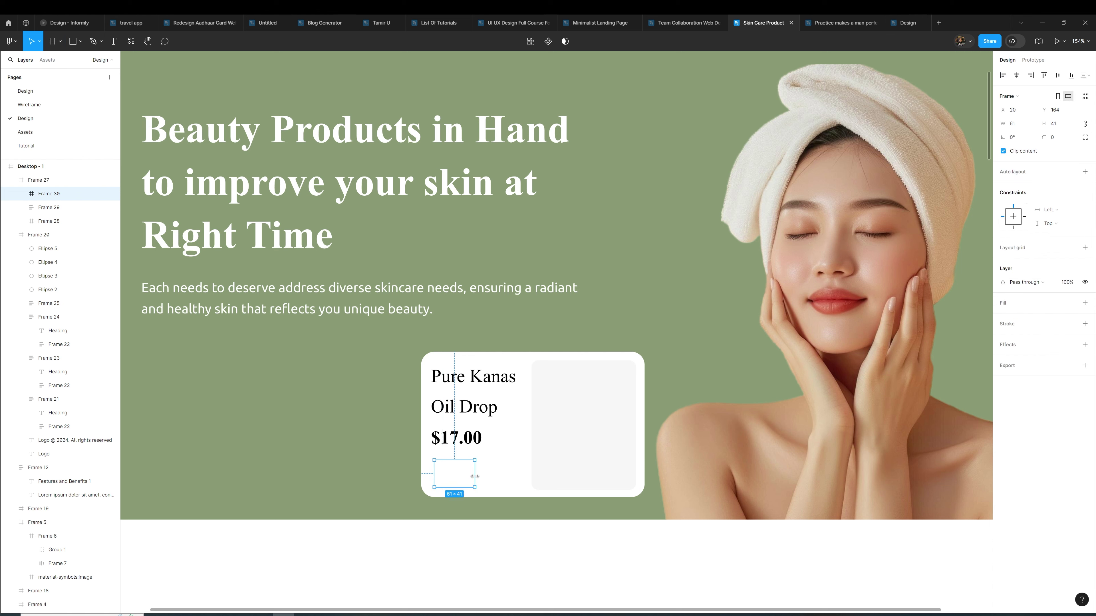
click(1084, 302)
mouse_move(26, 139)
click(24, 133)
scroll(456, 461, down, 2)
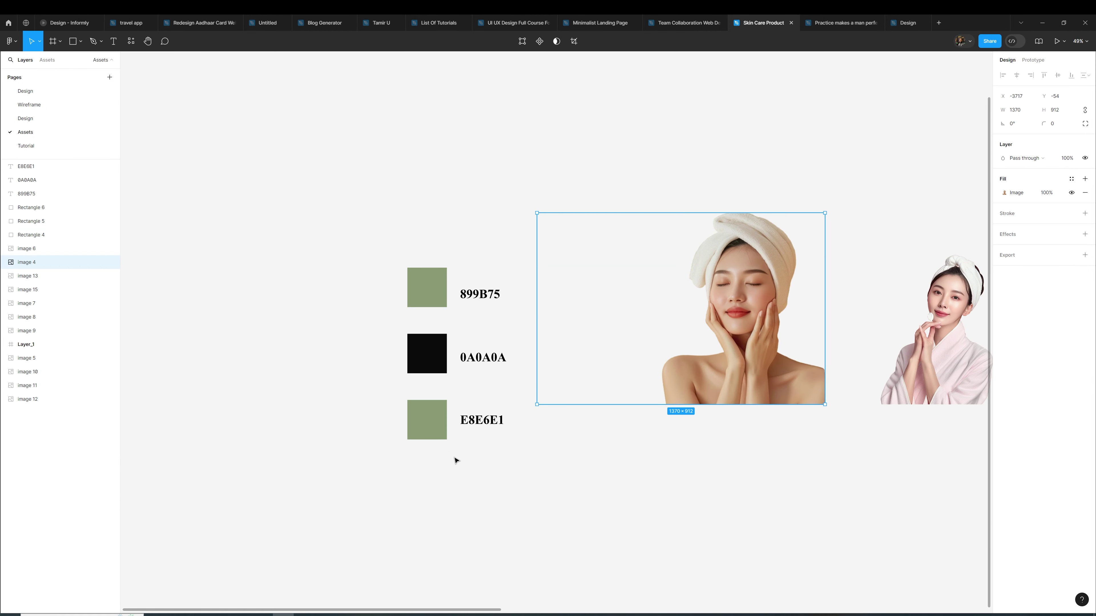
Duplicate the E8E6E1 colour swatch below the existing swatches
click(425, 426)
click(473, 453)
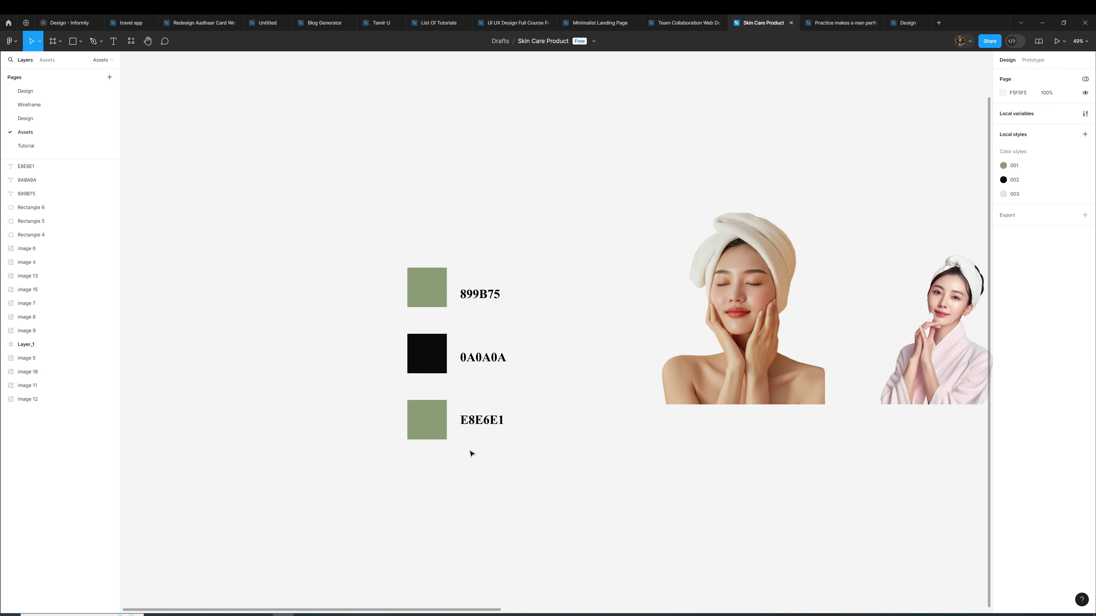
click(437, 429)
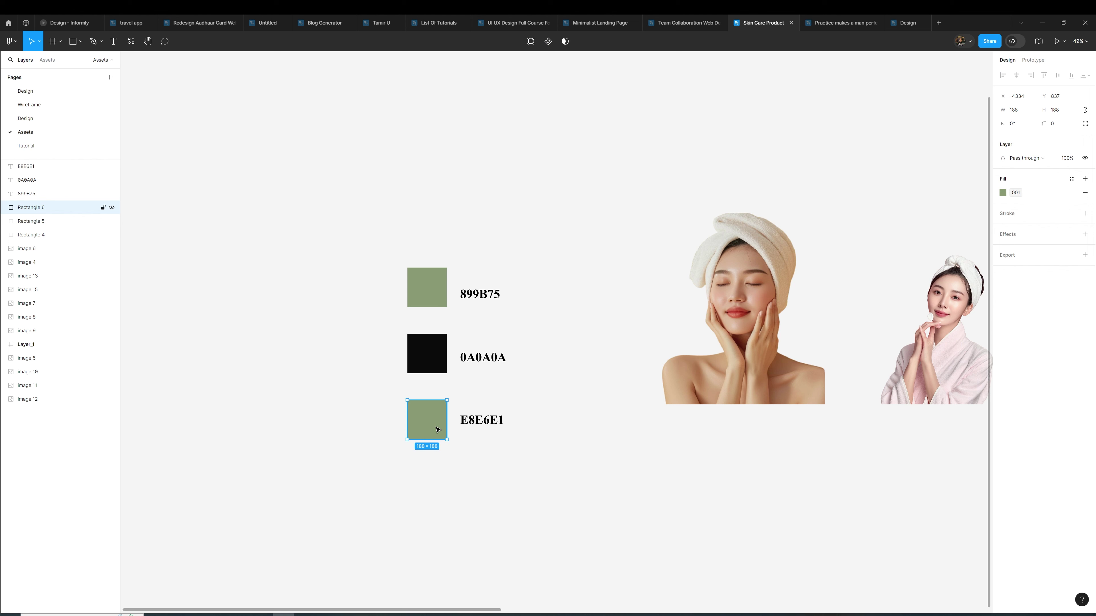
click(1010, 193)
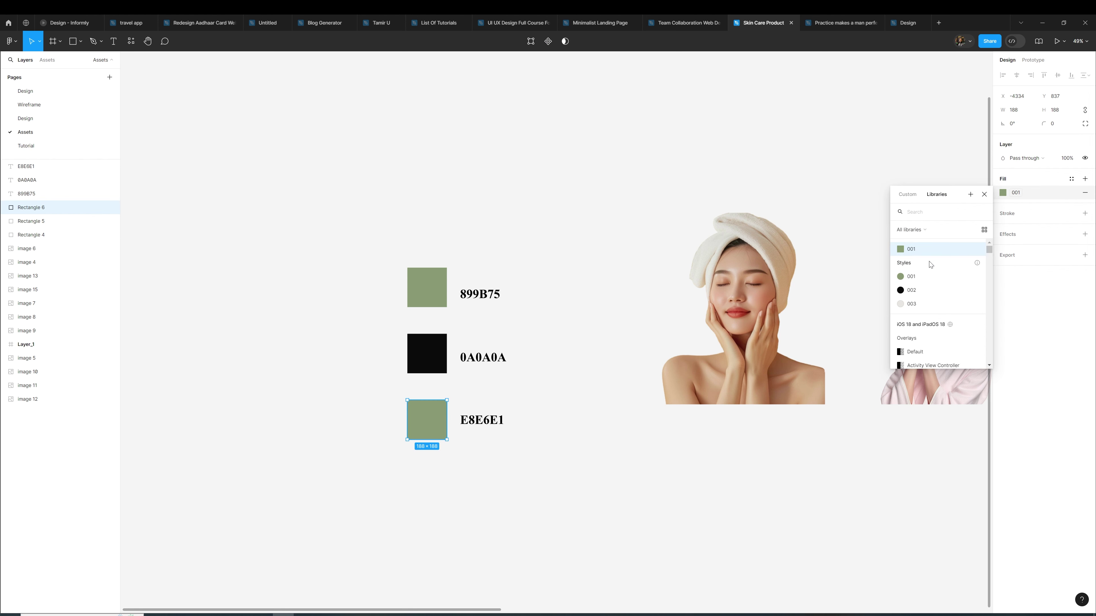
click(912, 303)
drag(432, 422, 432, 480)
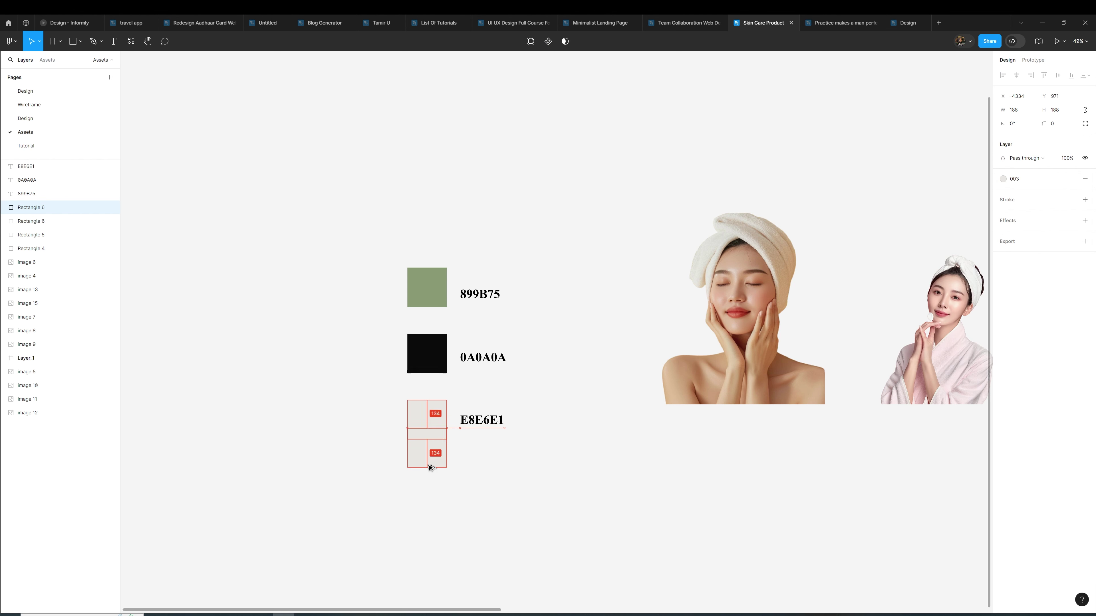
Detach the copy from style 003, recolour it orange FF8A36 and copy the hex
click(1071, 179)
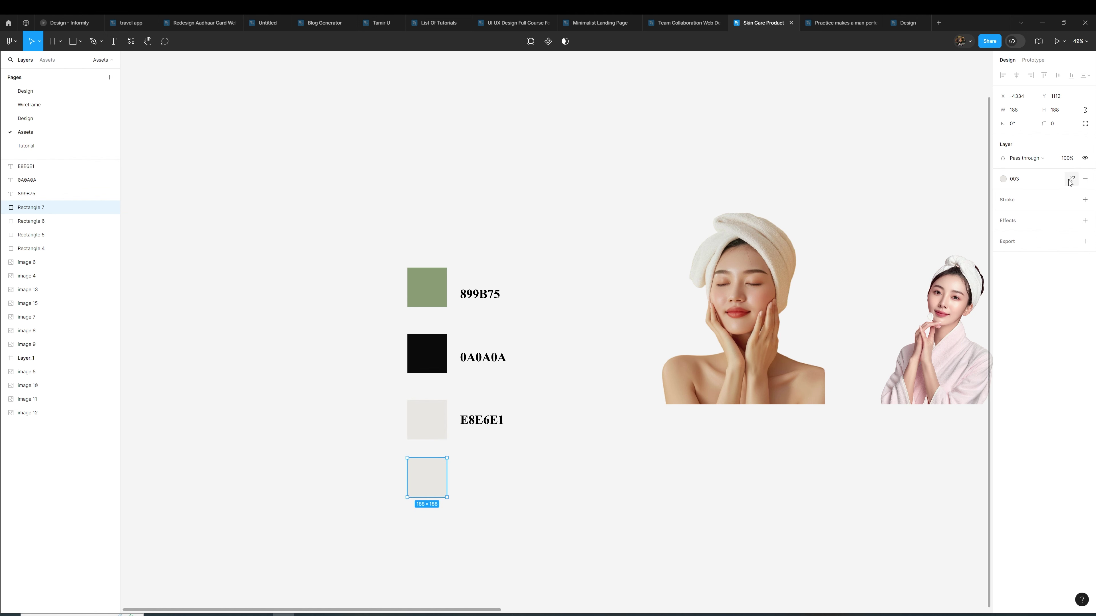
click(1002, 193)
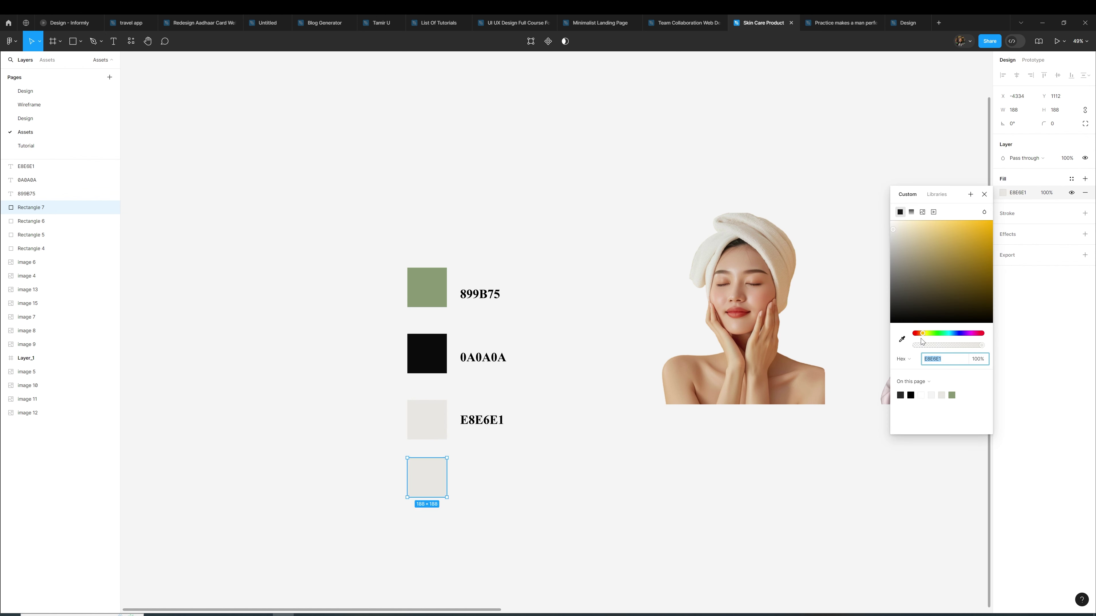
drag(922, 334, 917, 333)
drag(940, 226, 970, 219)
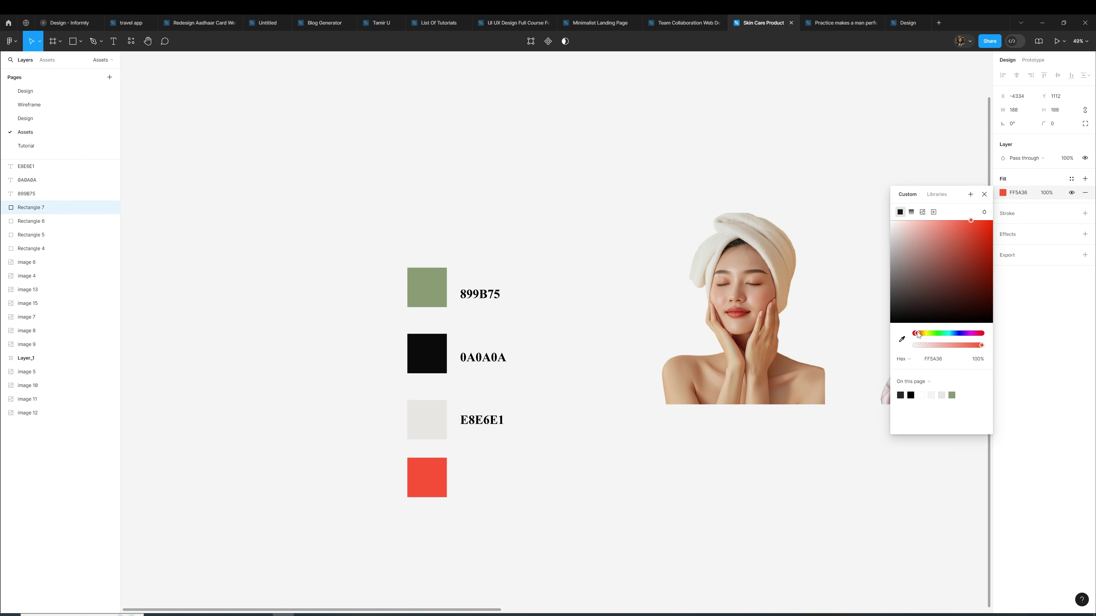
drag(918, 335, 920, 337)
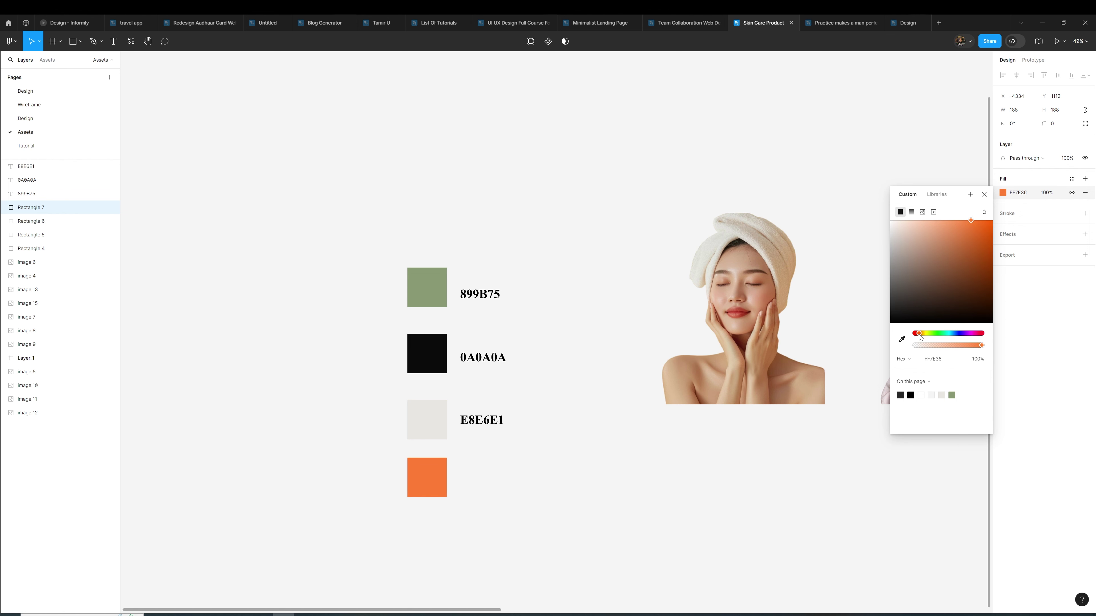
drag(920, 337, 922, 336)
key(Escape)
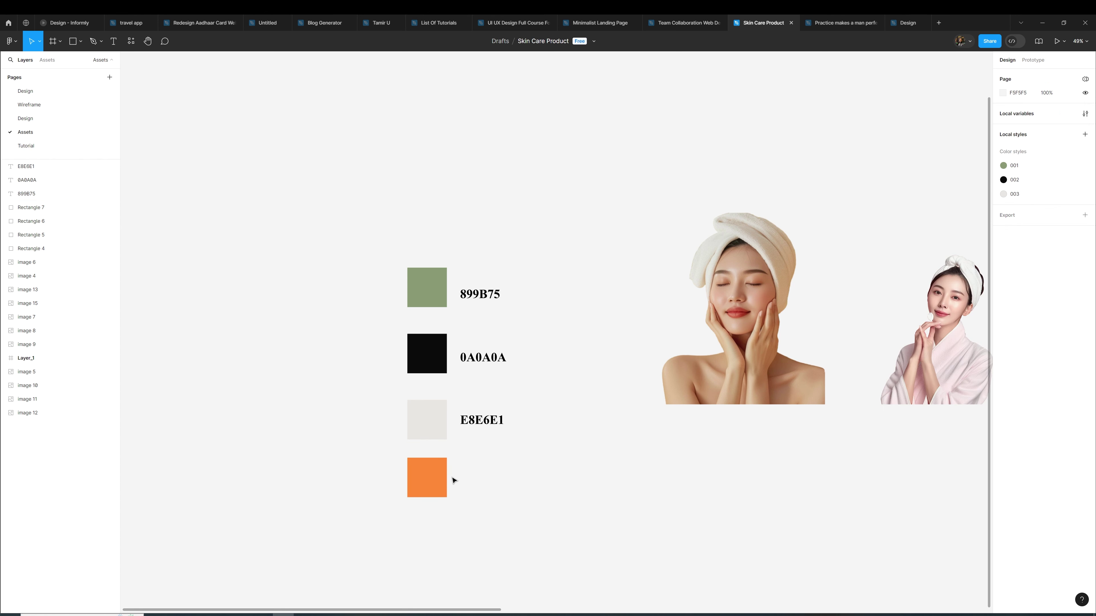
click(1026, 193)
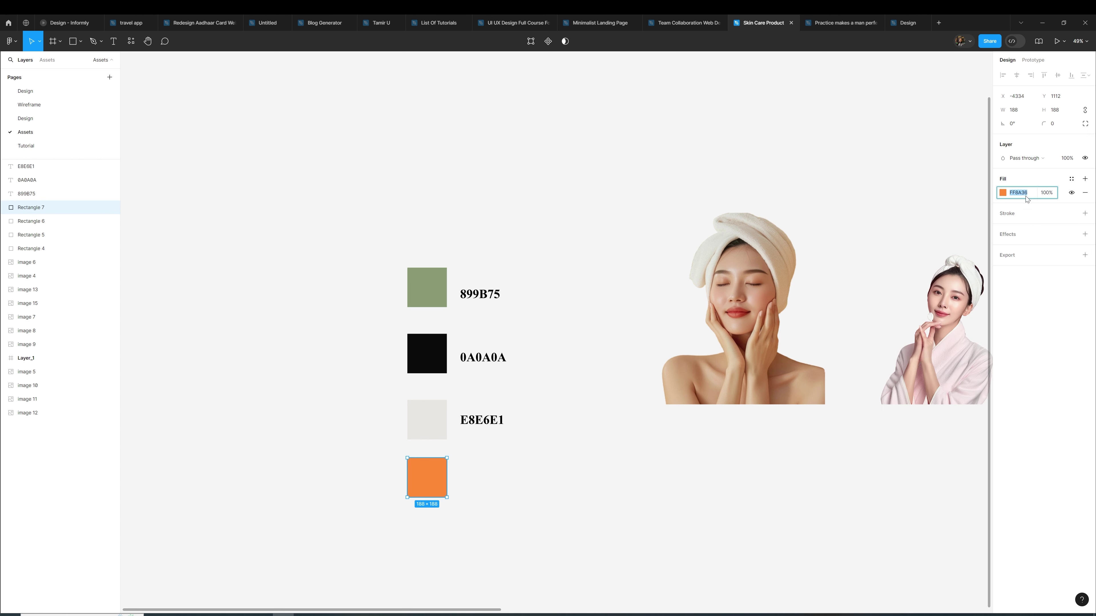
Duplicate the E8E6E1 label beside the orange swatch and change it to FF8A36
drag(480, 421, 489, 479)
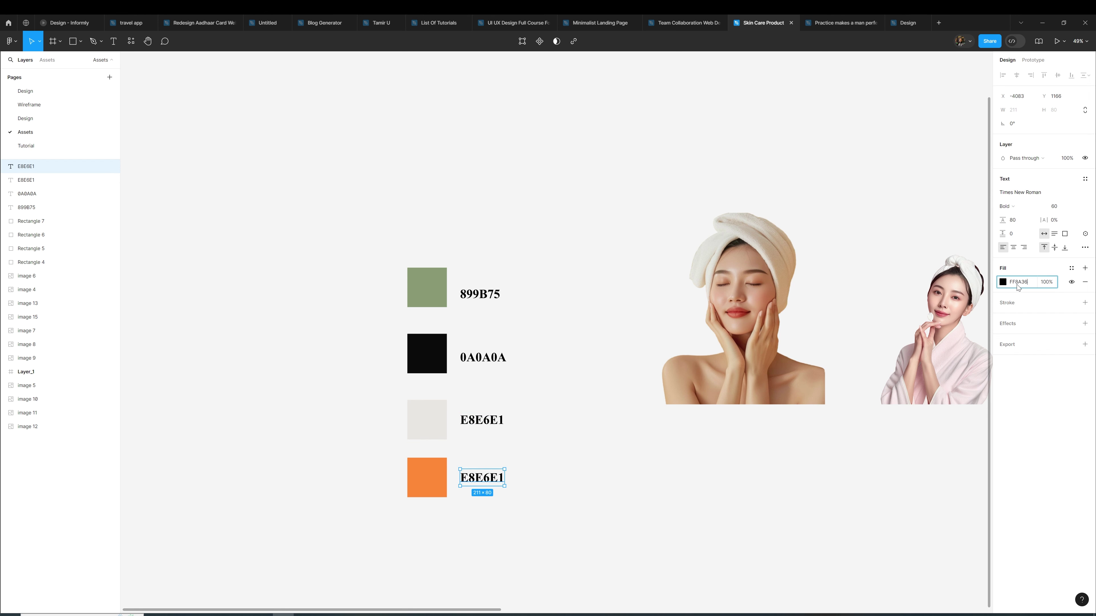
click(705, 472)
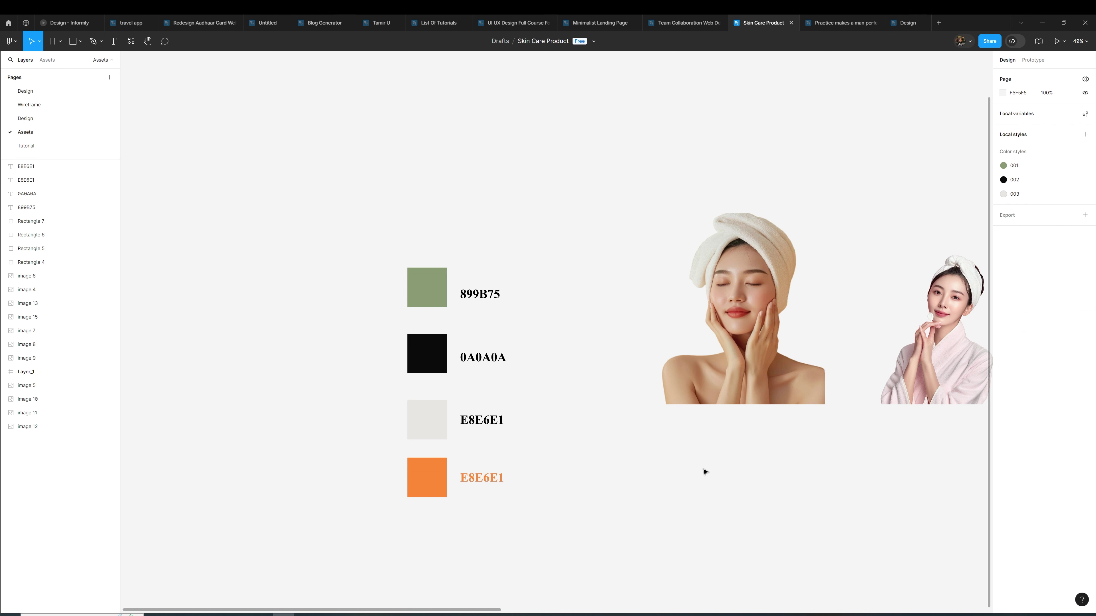
click(476, 481)
key(ctrl+z)
double_click(476, 482)
key(Escape)
click(410, 467)
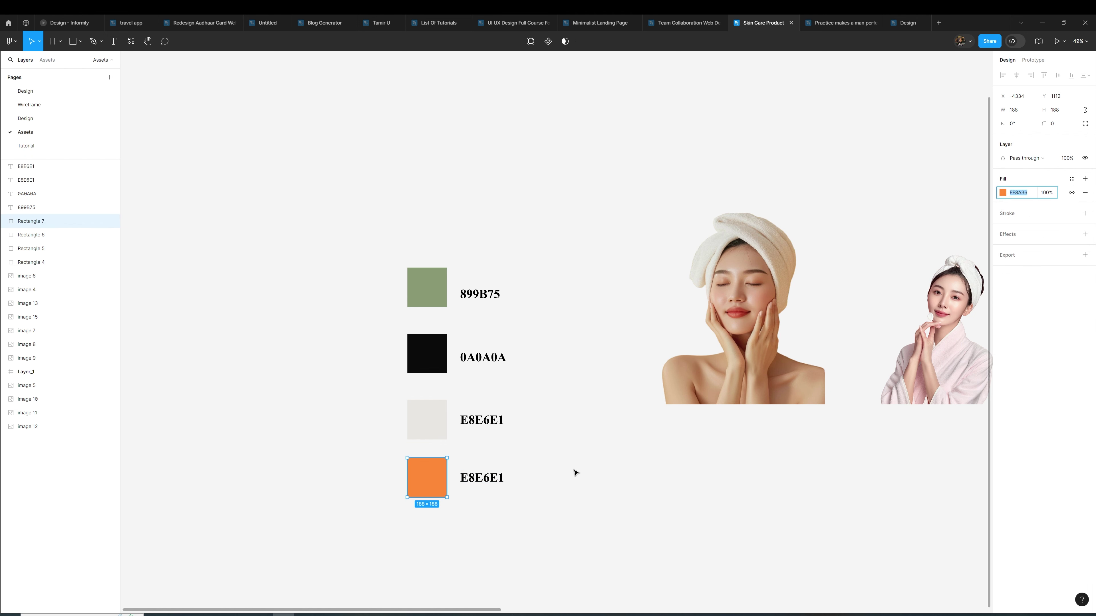
click(475, 482)
double_click(480, 481)
text(FF8A36)
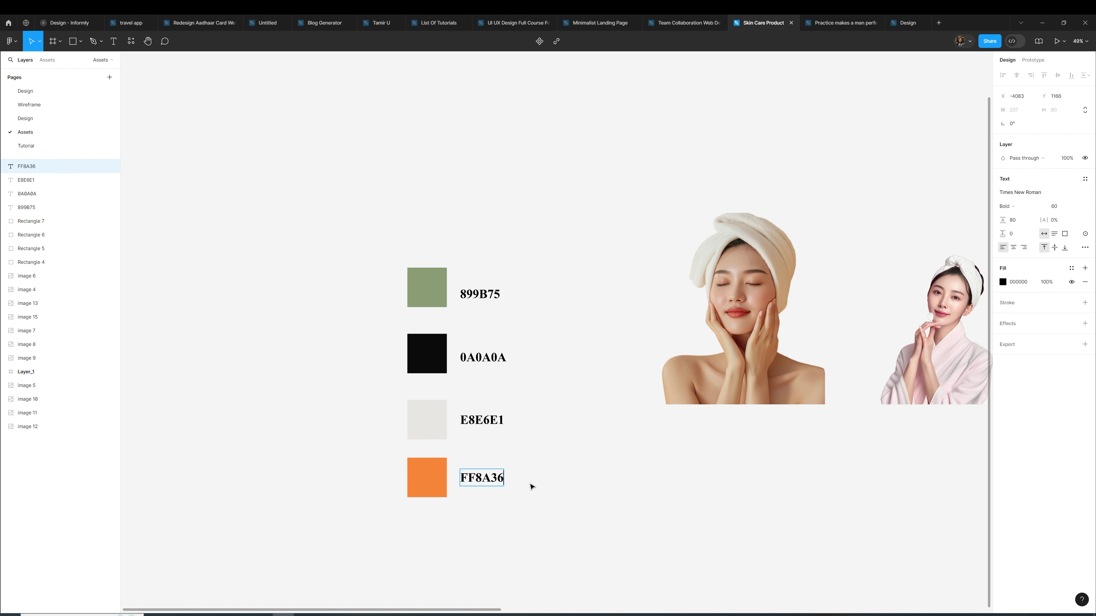
Save the orange swatch's fill as a new colour style named 004
click(444, 475)
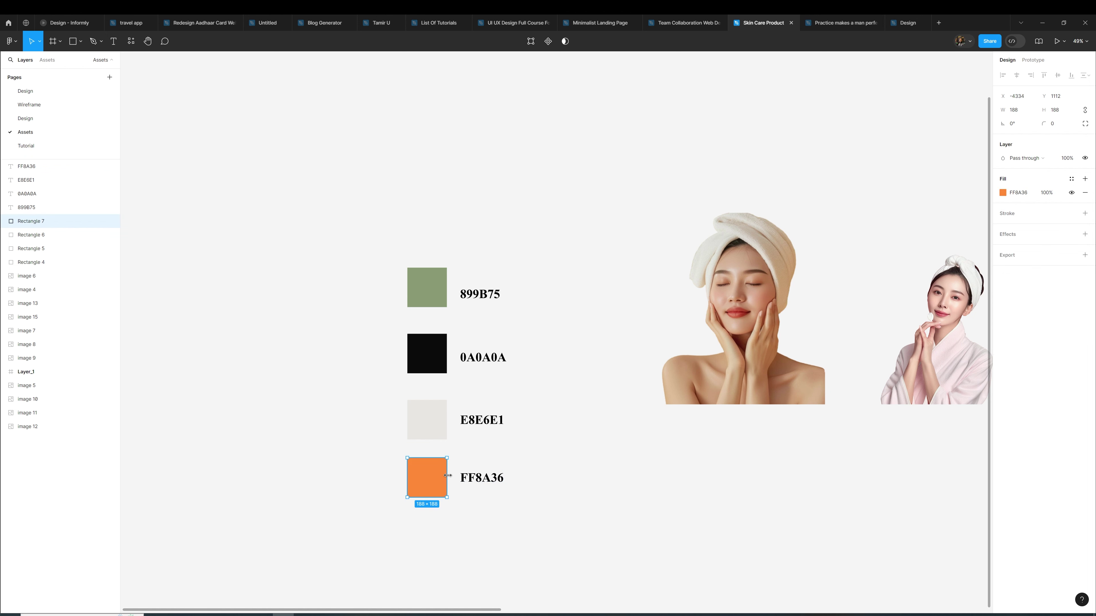
click(1072, 179)
click(906, 183)
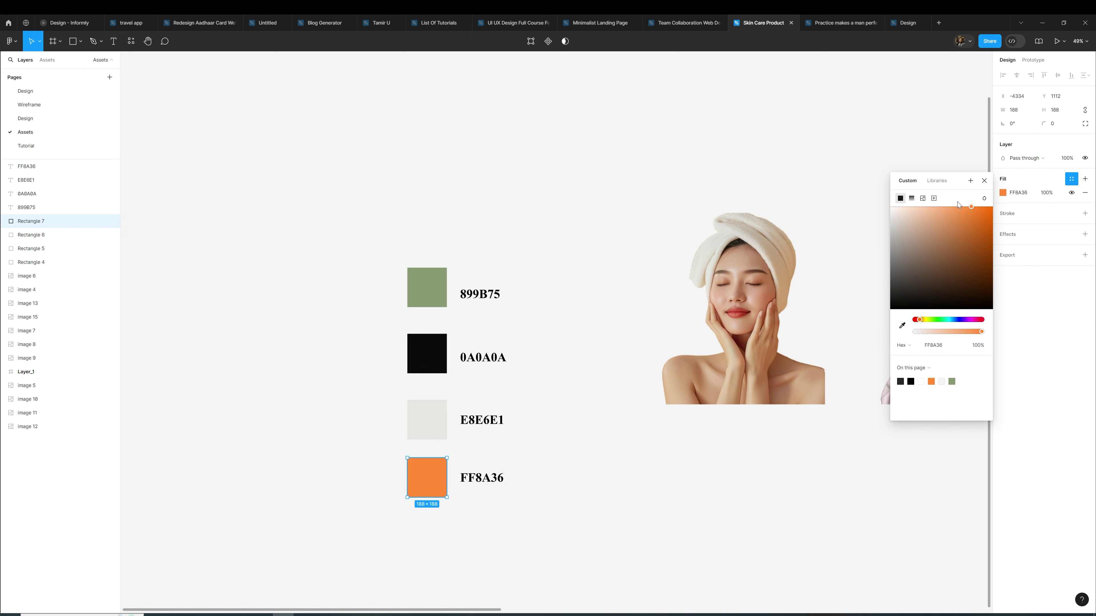
click(970, 180)
click(775, 181)
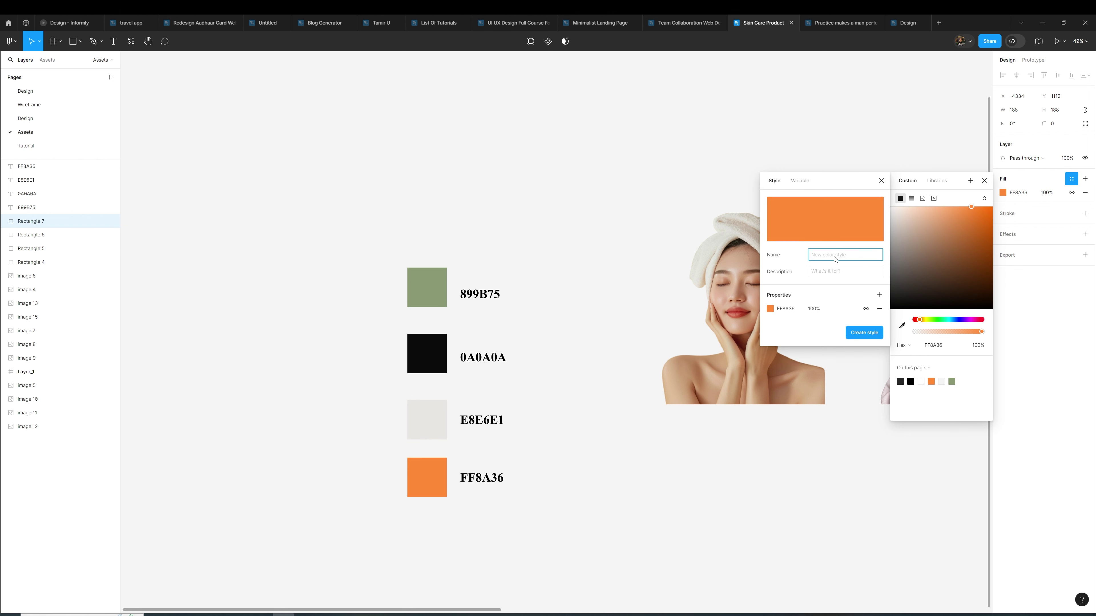
text(004)
key(Return)
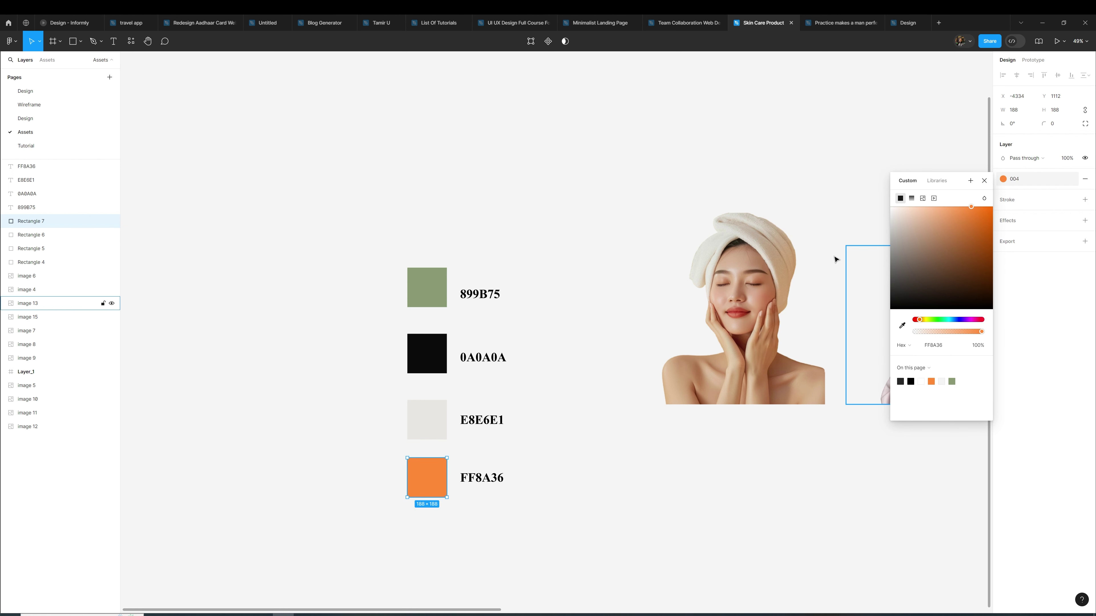
click(735, 186)
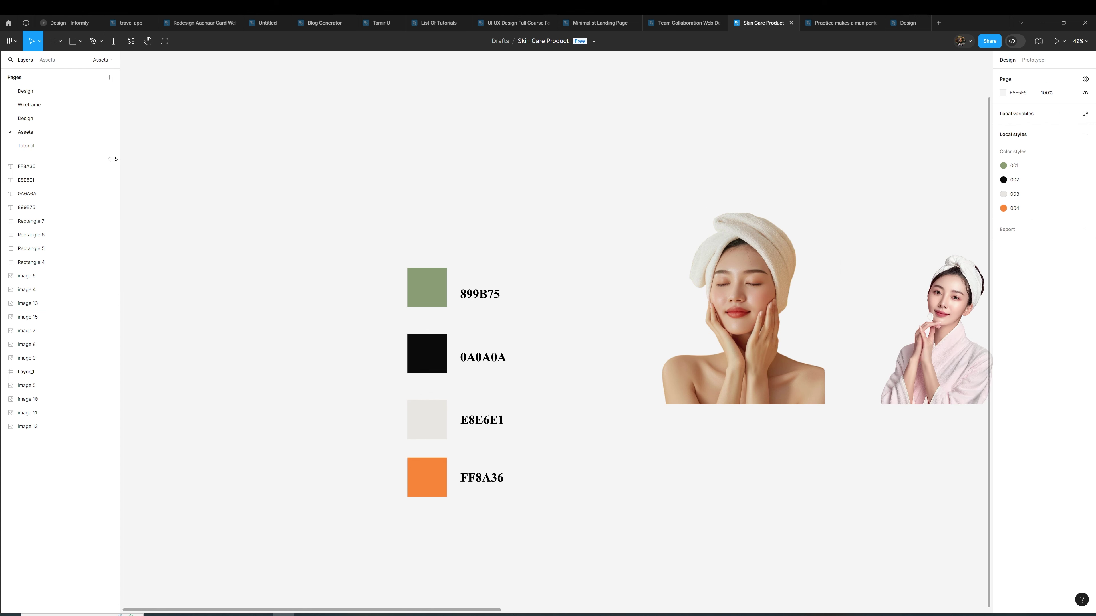
Fill the box under $17.00 with style 004, corner radius 40, and widen it to 72
click(65, 119)
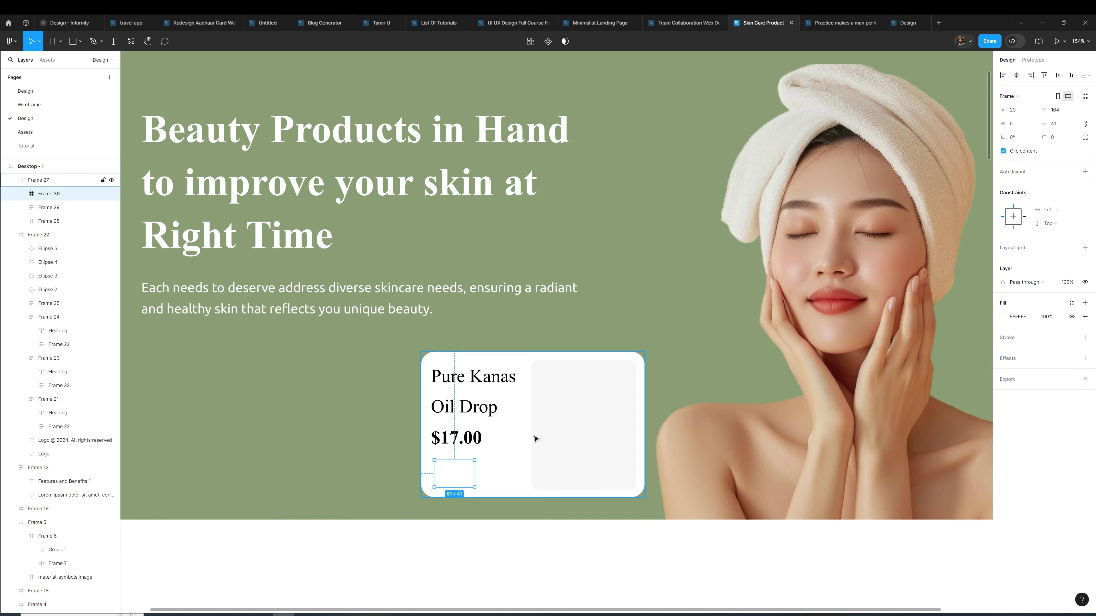
click(1071, 304)
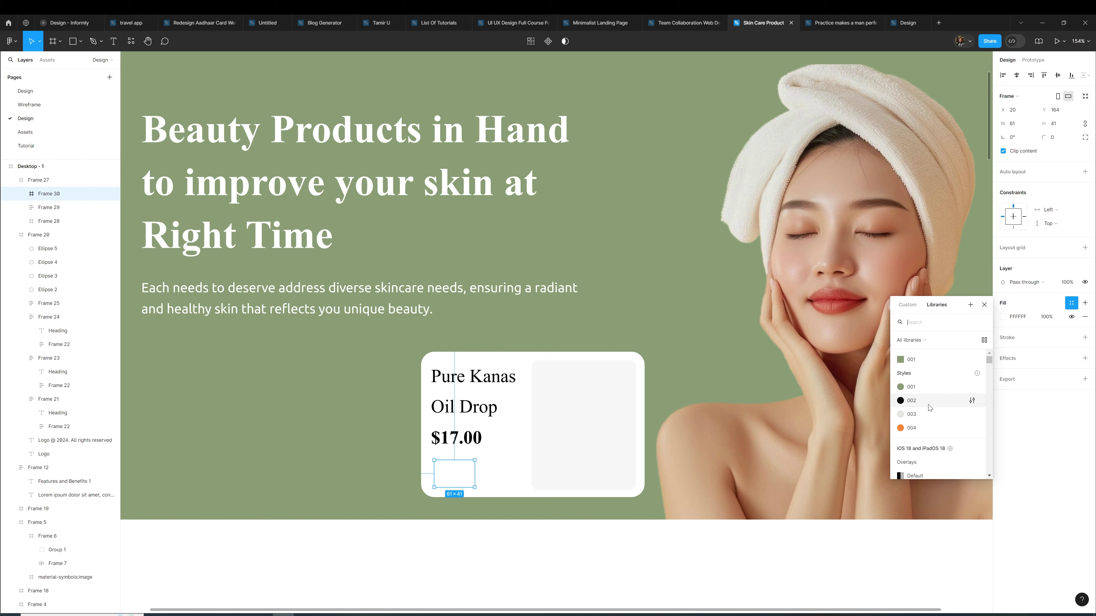
click(928, 427)
click(1054, 140)
text(40)
key(Return)
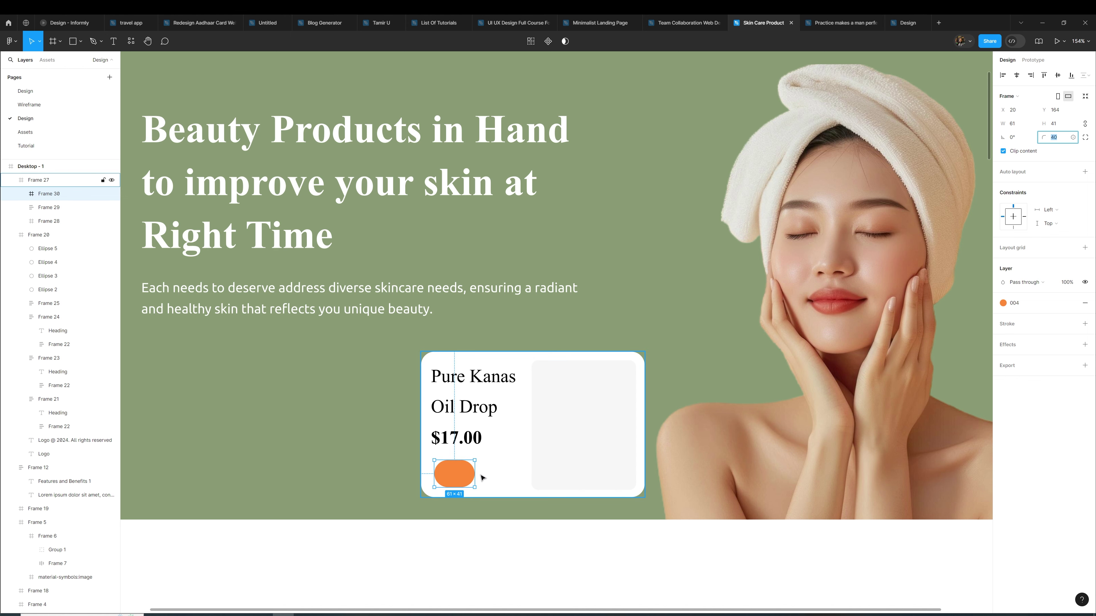
drag(476, 473, 481, 474)
click(492, 529)
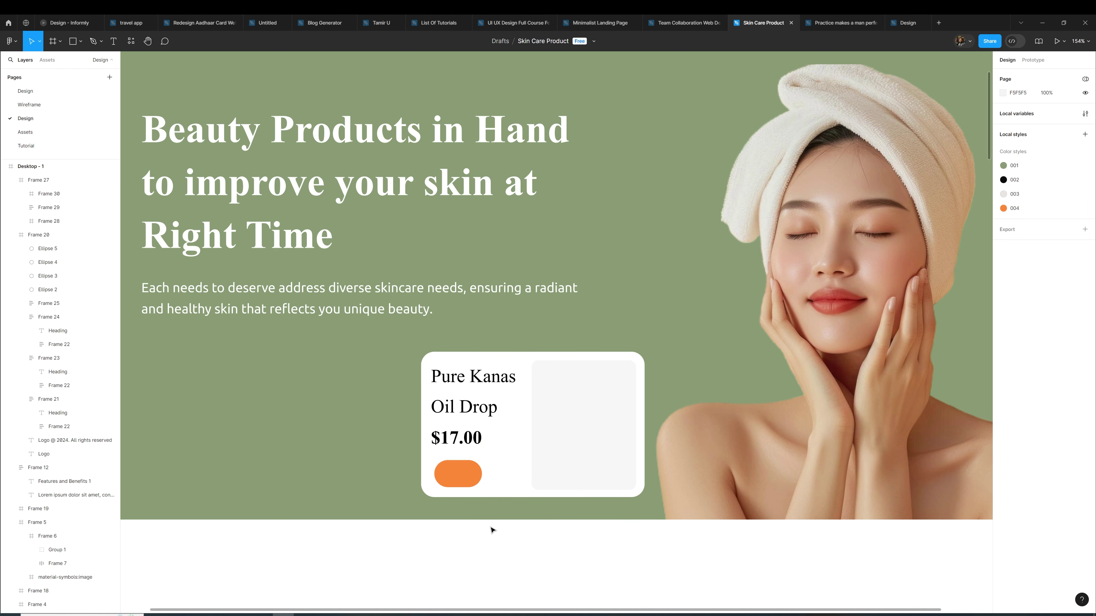
scroll(457, 487, up, 5)
click(460, 492)
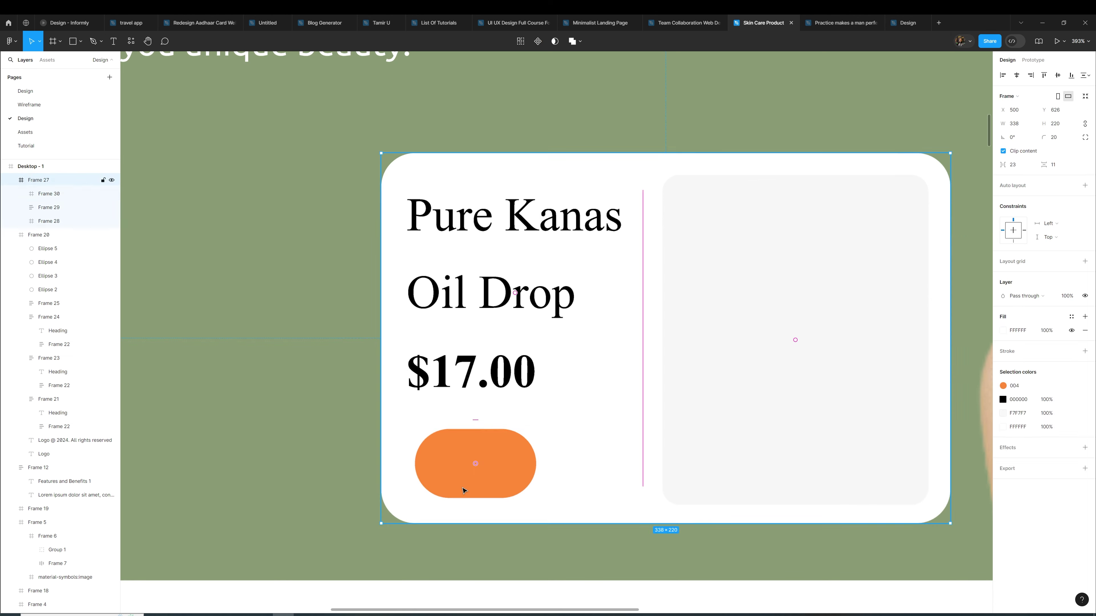
Draw a diagonal line across the orange button with a Line arrow end cap
key(l)
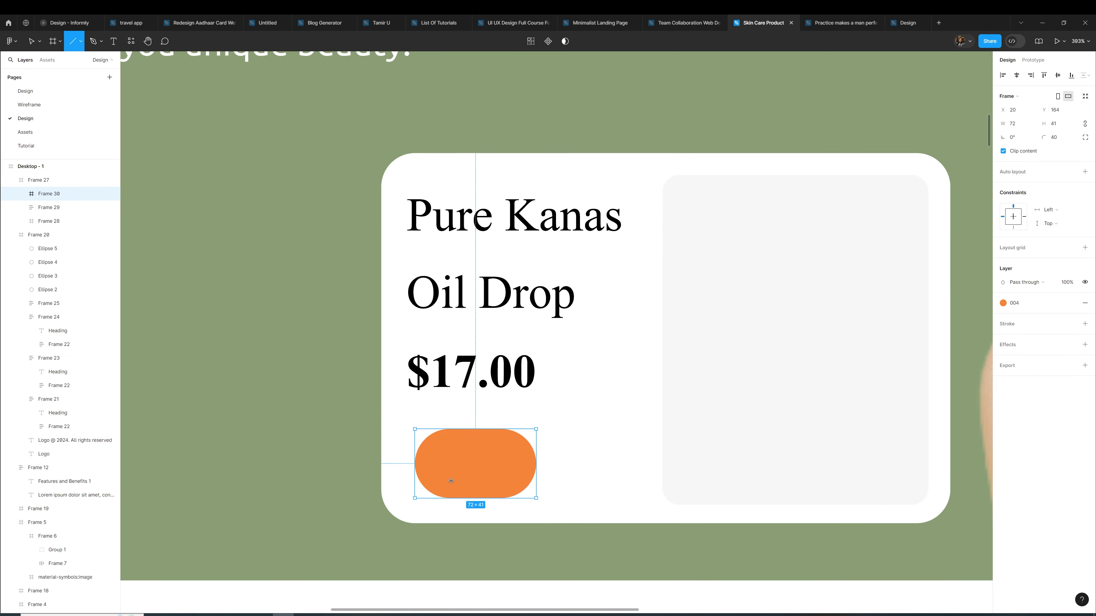
drag(443, 481, 490, 456)
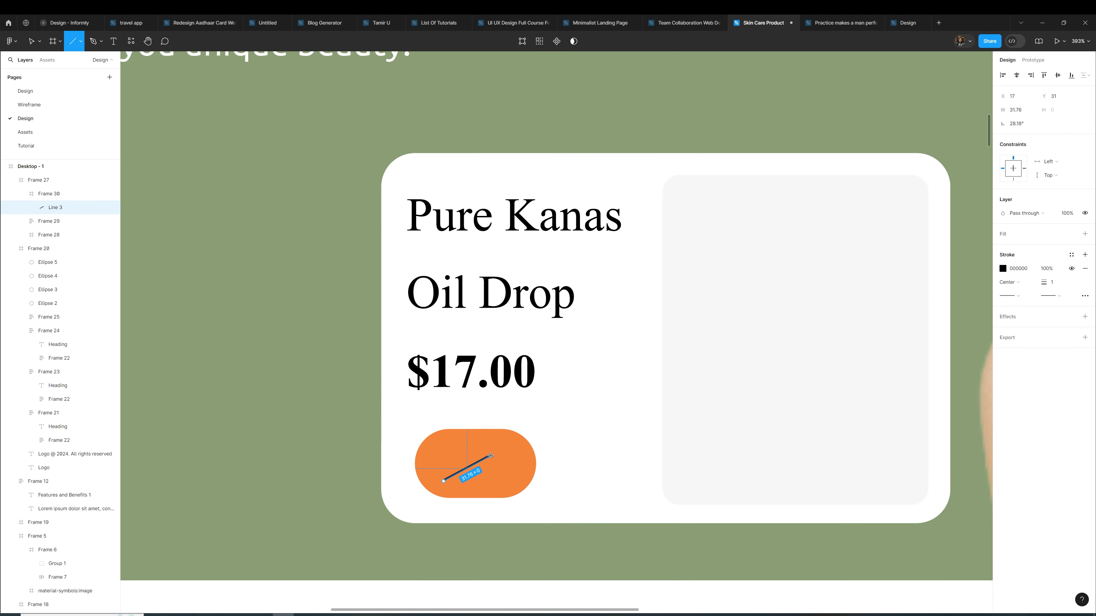
click(1053, 297)
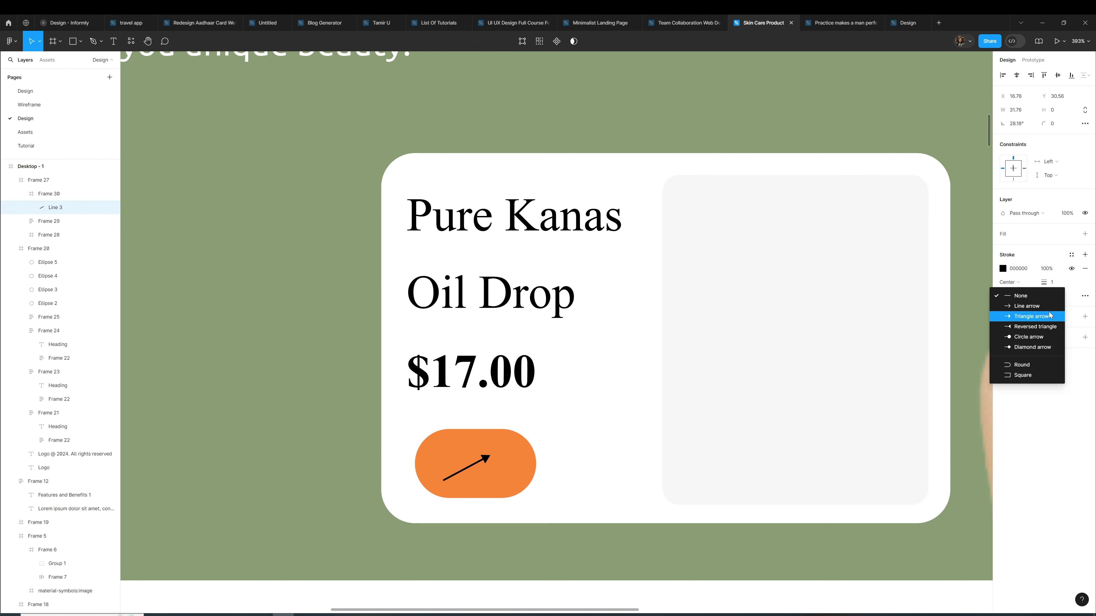
click(1055, 306)
Give the arrow a white FFFFFF stroke of weight 2.5
click(1057, 287)
text(2)
key(Return)
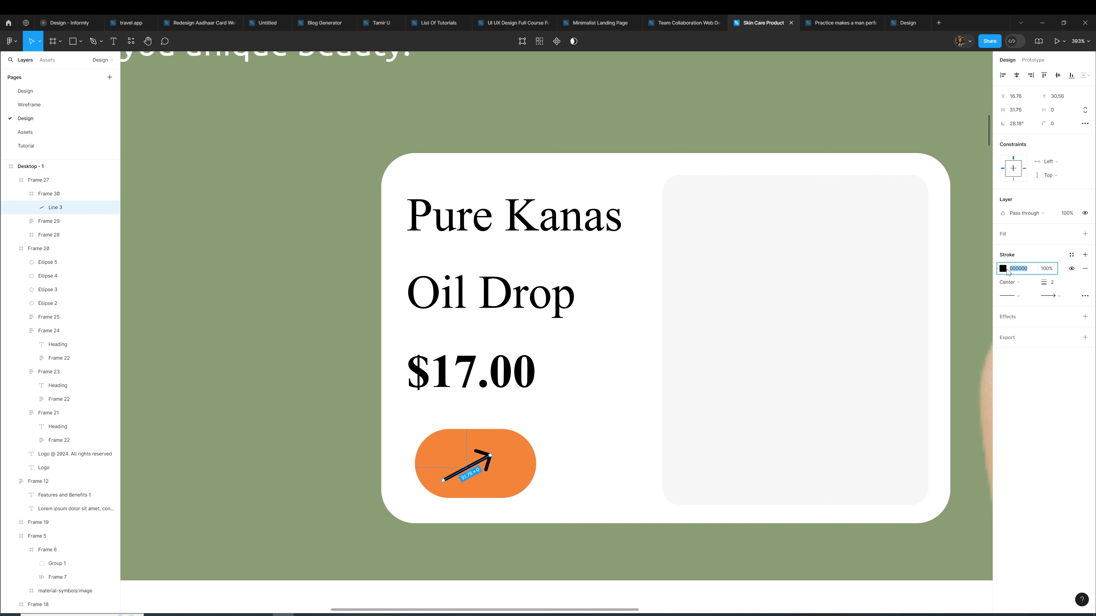
click(1003, 269)
drag(893, 395, 856, 231)
click(1055, 284)
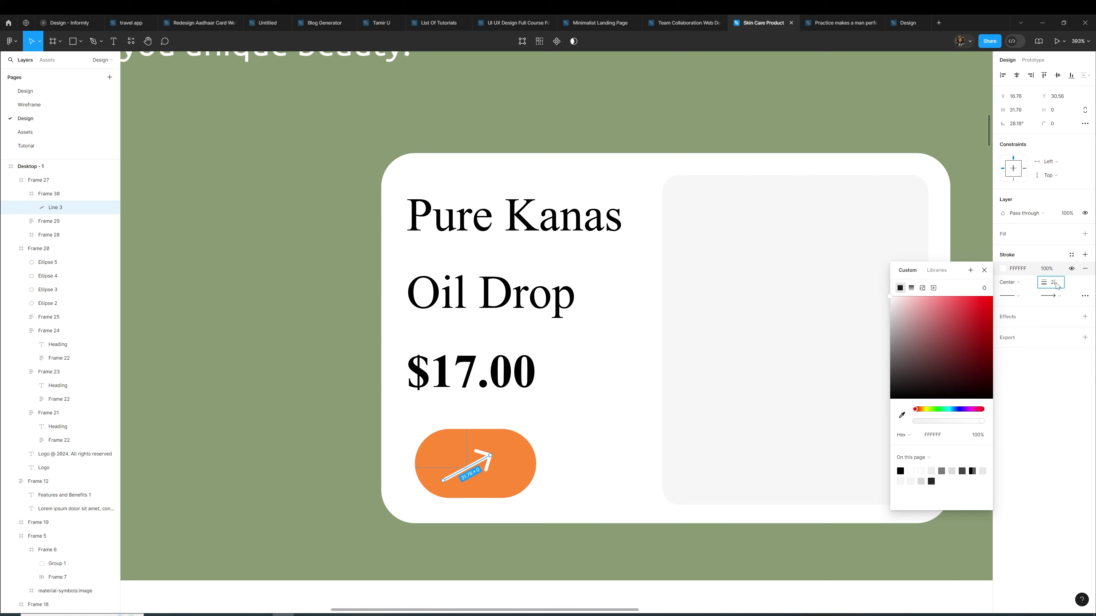
text(.5)
key(Return)
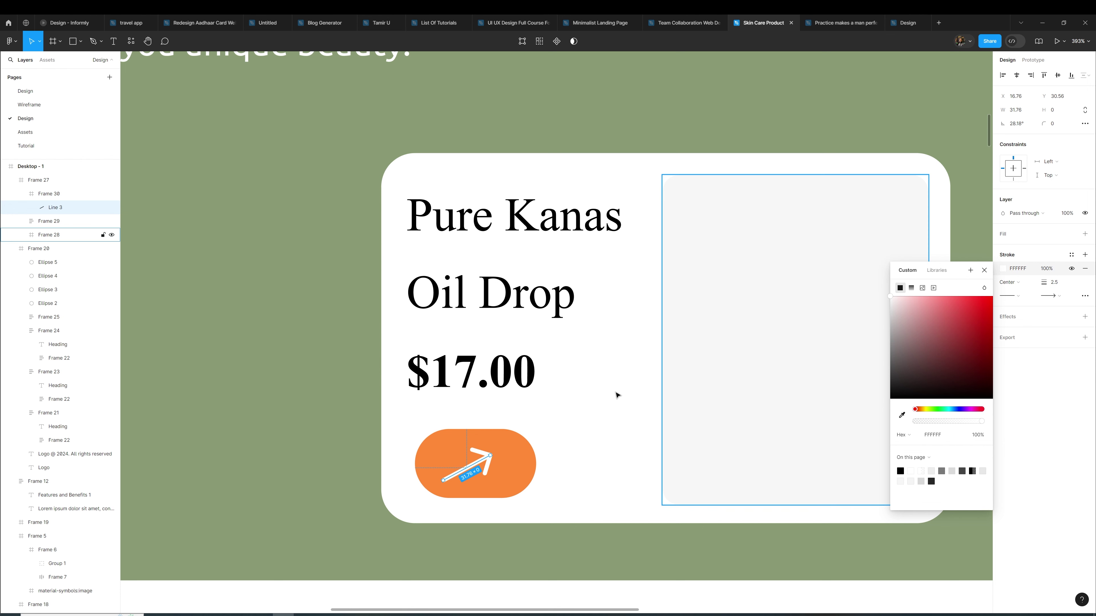
Shorten the arrow and centre it within the orange button
drag(444, 482, 453, 475)
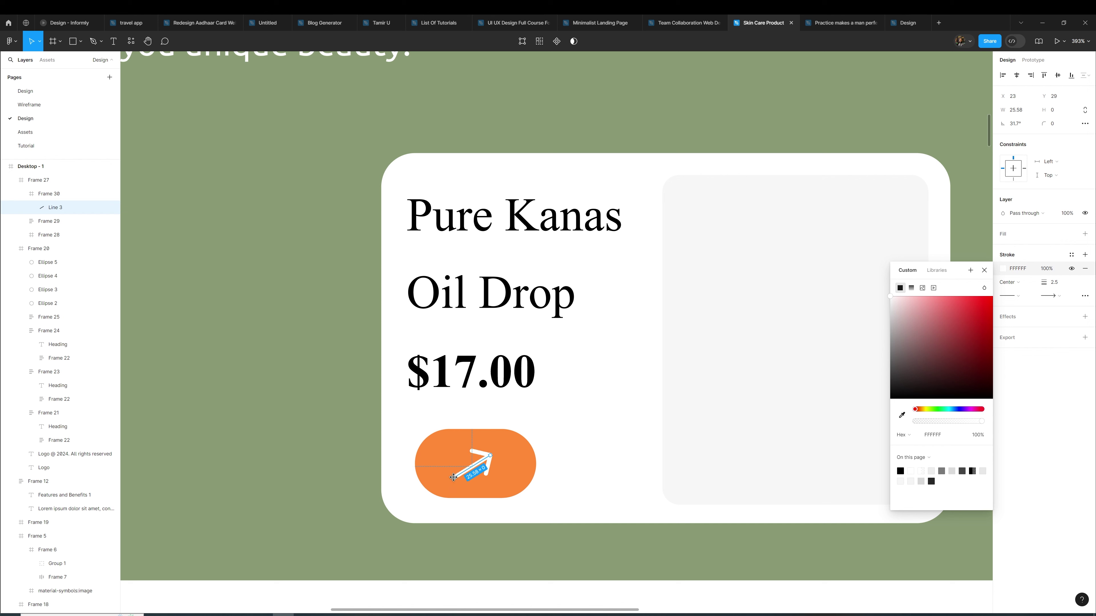
click(984, 270)
click(1017, 76)
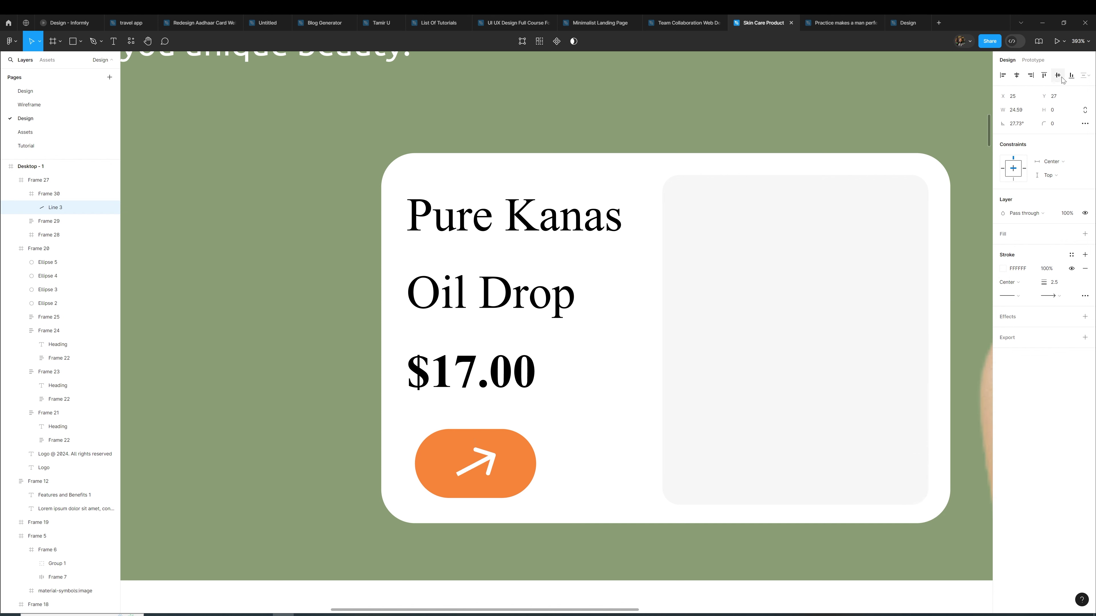
click(1057, 76)
drag(488, 469, 487, 467)
key(Escape)
key(Escape)
scroll(542, 456, down, 5)
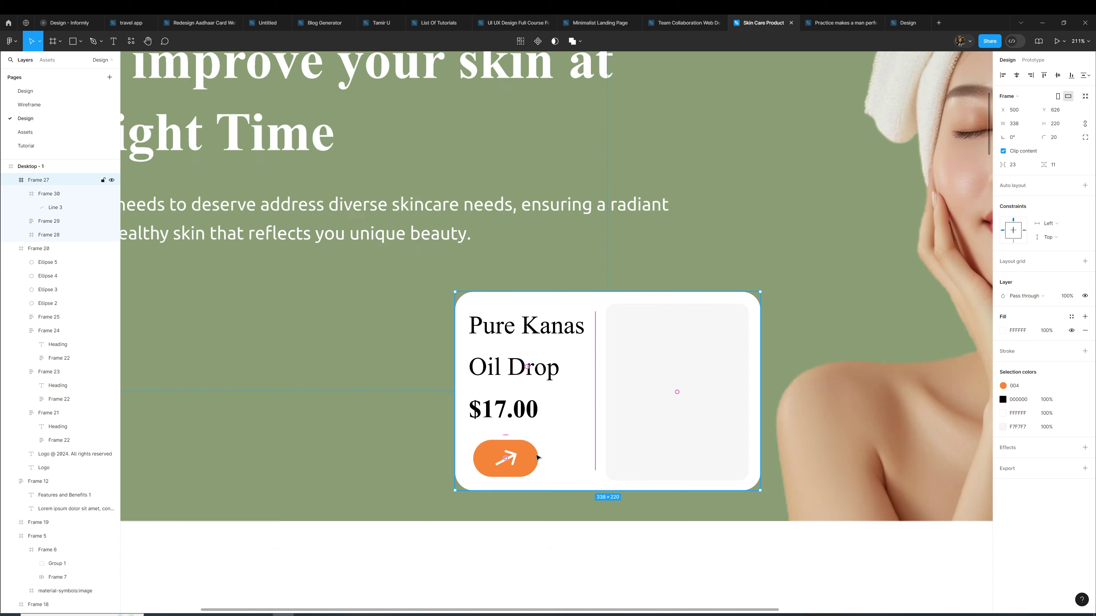
Stack the product name/price group and orange button in an auto layout with a 13 gap
click(524, 456)
shift+click(524, 390)
key(shift+a)
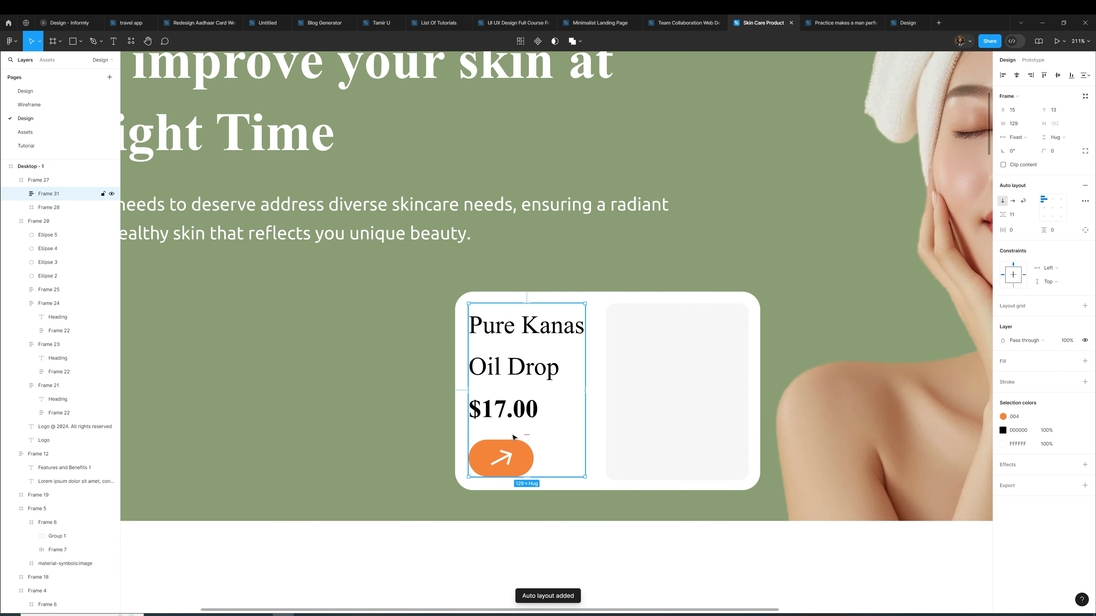
drag(525, 435, 525, 434)
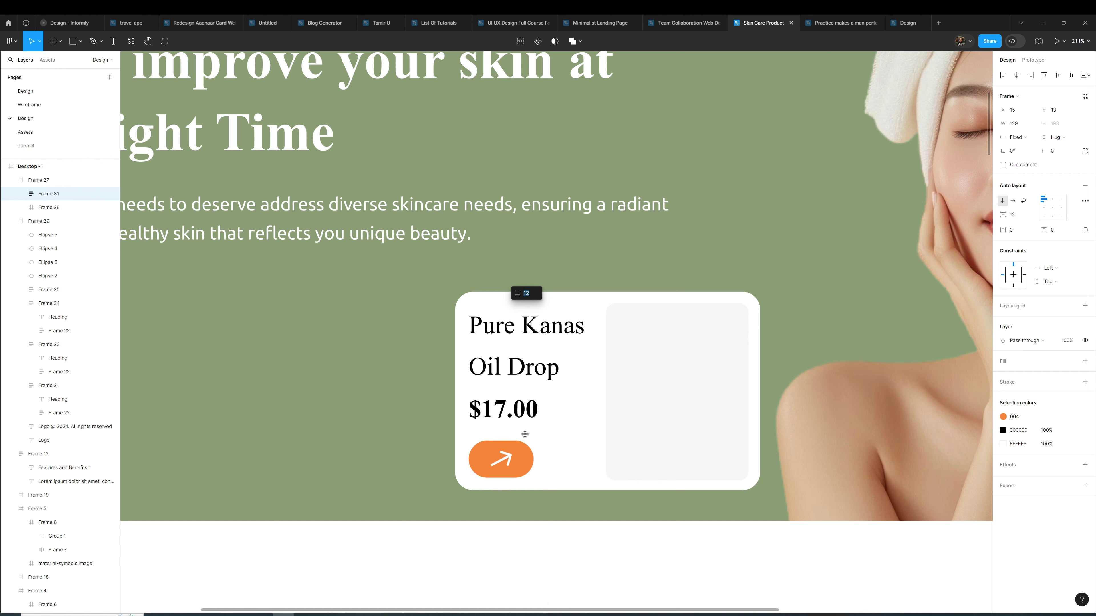
Select the hero heading text to change its font
double_click(541, 344)
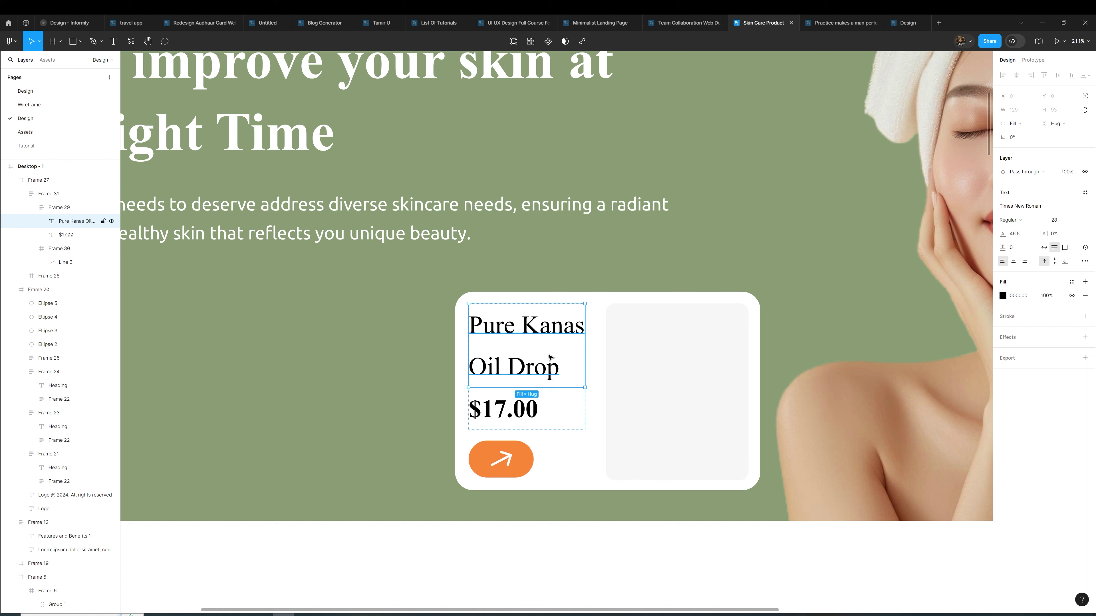
scroll(604, 362, down, 3)
scroll(605, 362, down, 3)
click(453, 428)
scroll(452, 428, up, 3)
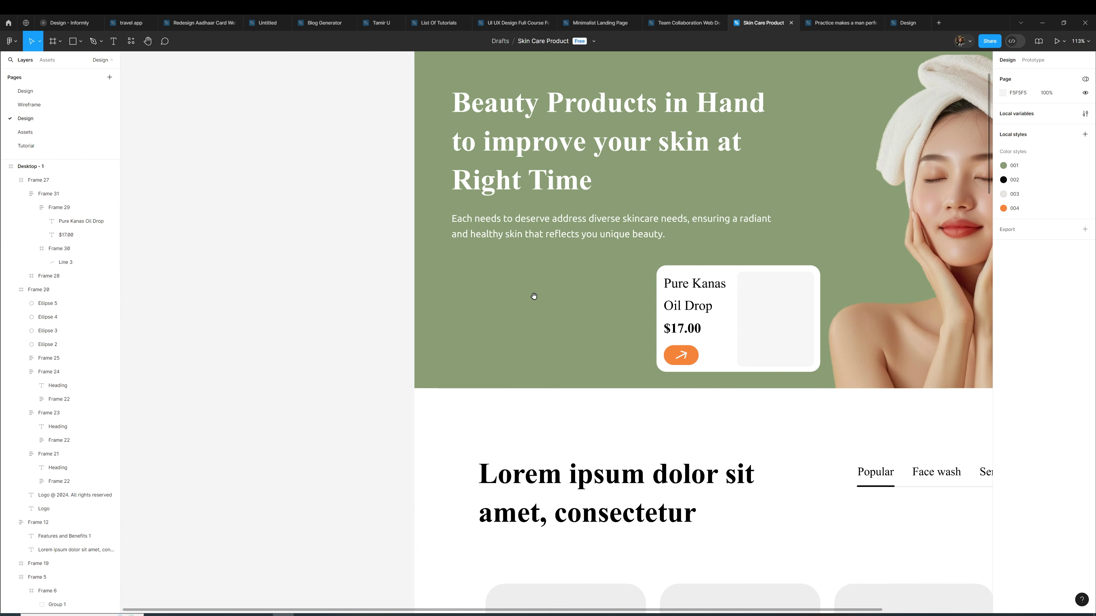
scroll(533, 298, down, 1)
click(555, 295)
double_click(555, 294)
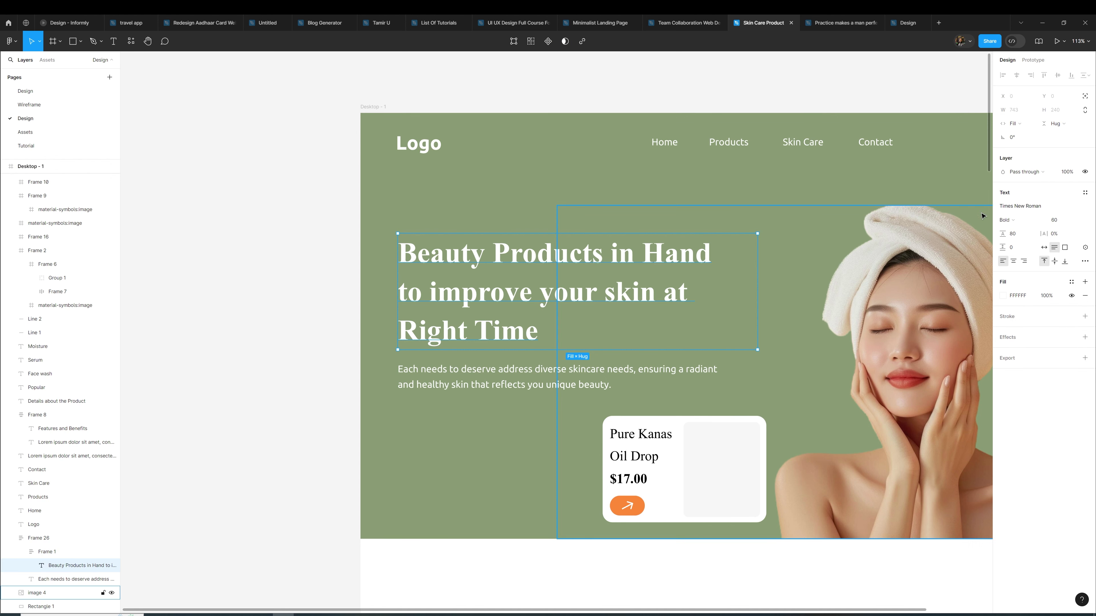
click(1025, 209)
Set the hero heading font to Migra
text(migr)
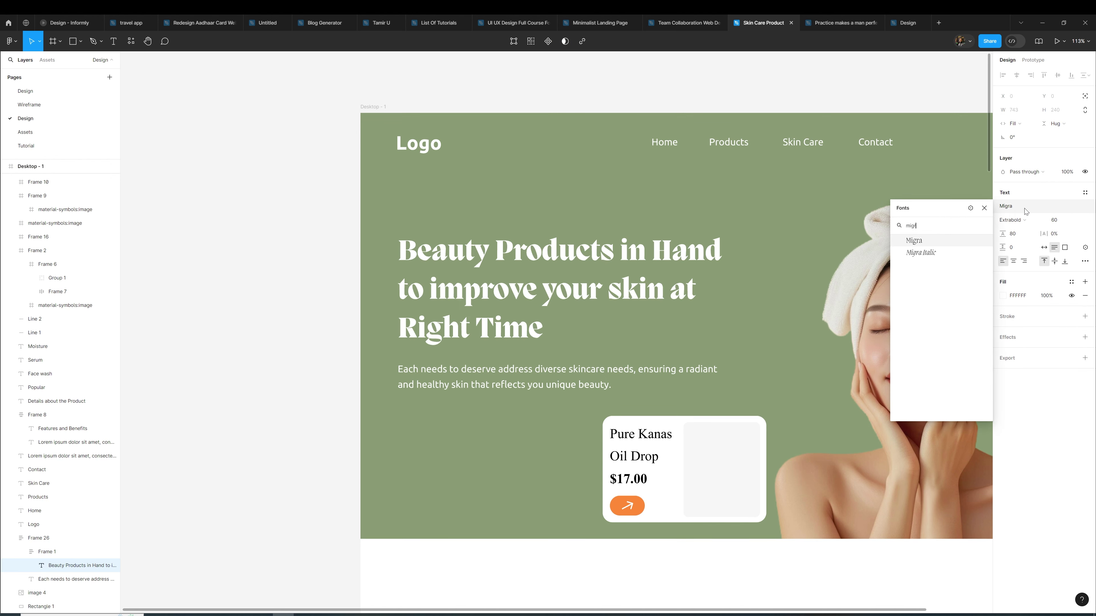
key(Return)
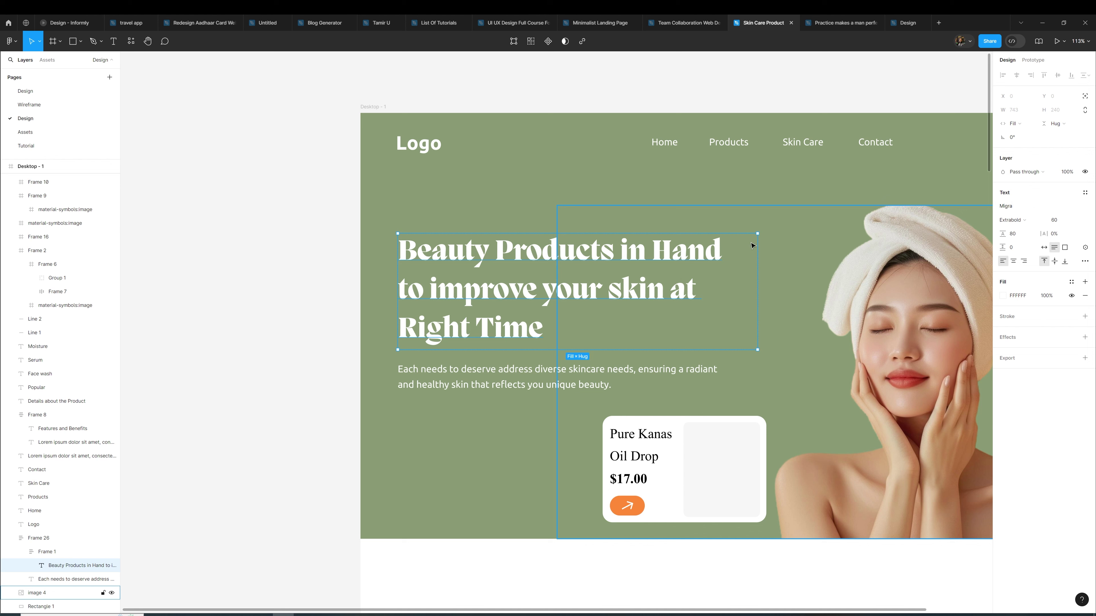
click(530, 357)
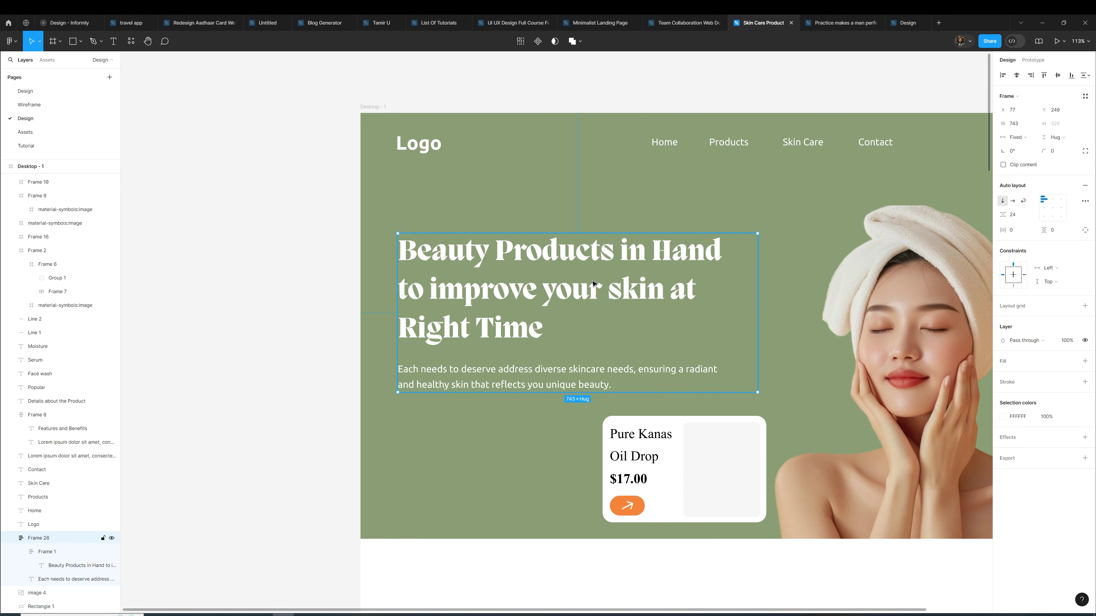
key(shift+Up)
key(shift+Up)
key(shift+Up)
double_click(546, 364)
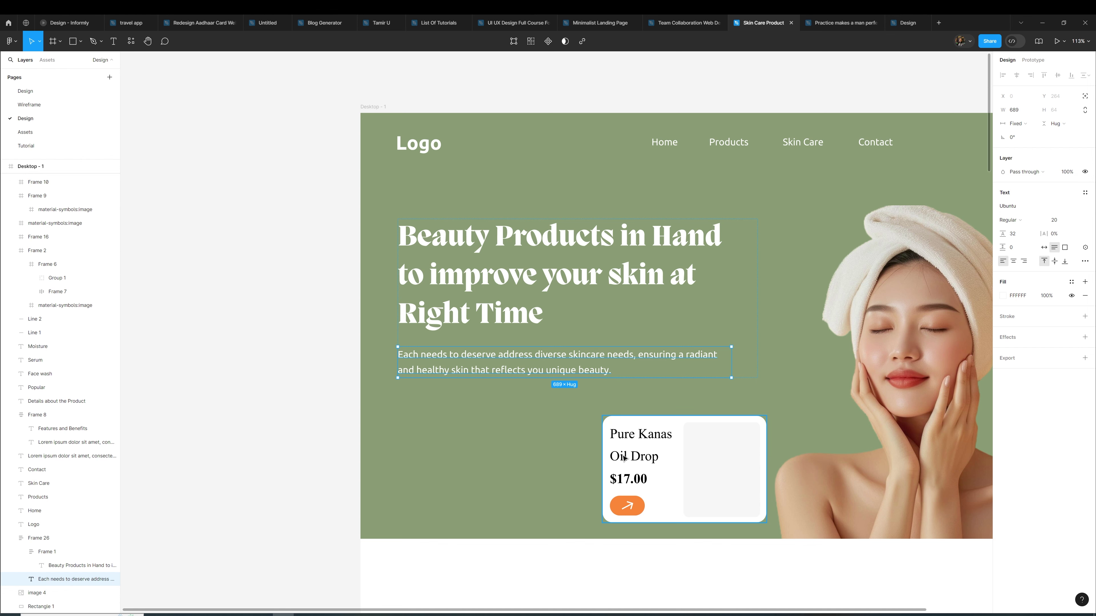
Set the Pure Kanas Oil Drop product name in Migra Extralight
click(640, 451)
double_click(640, 451)
click(641, 451)
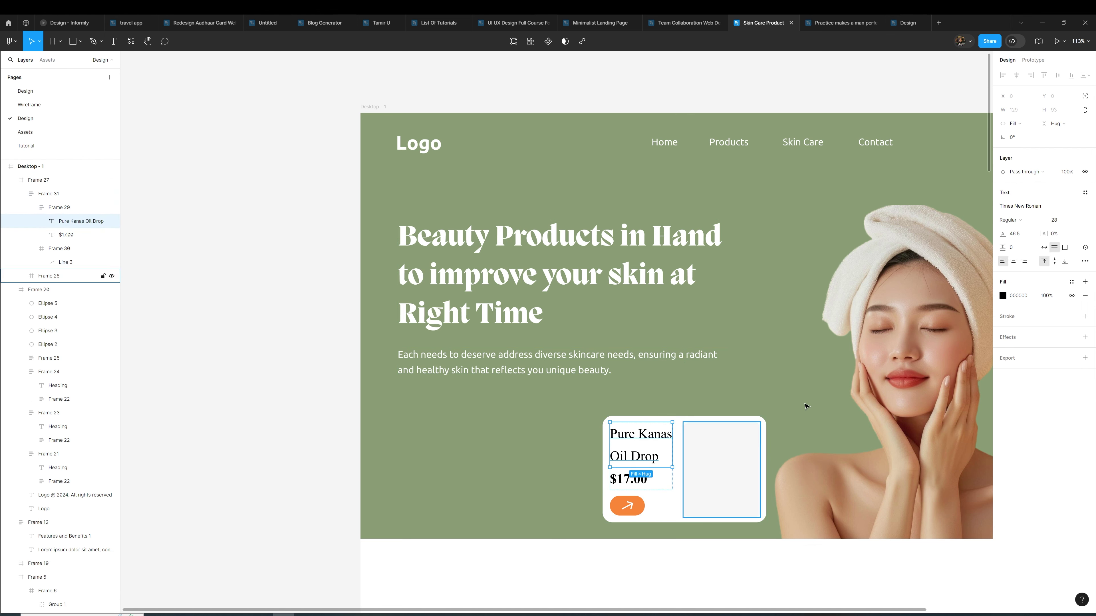
click(1023, 209)
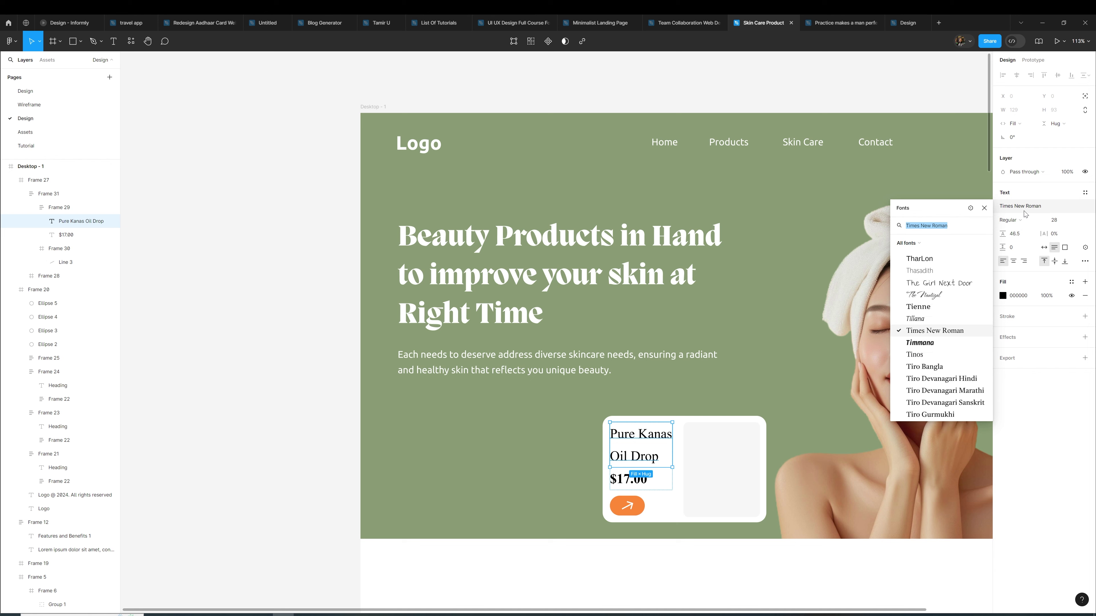
text(mig)
key(Down)
key(Return)
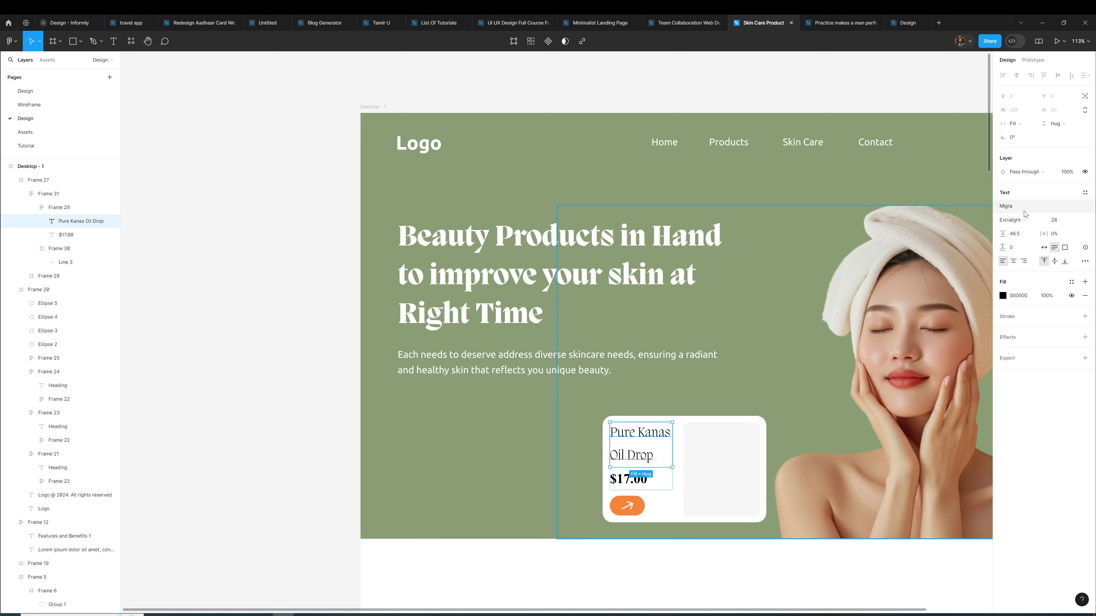
Set the $17.00 price text in Migra Extrabold
click(647, 479)
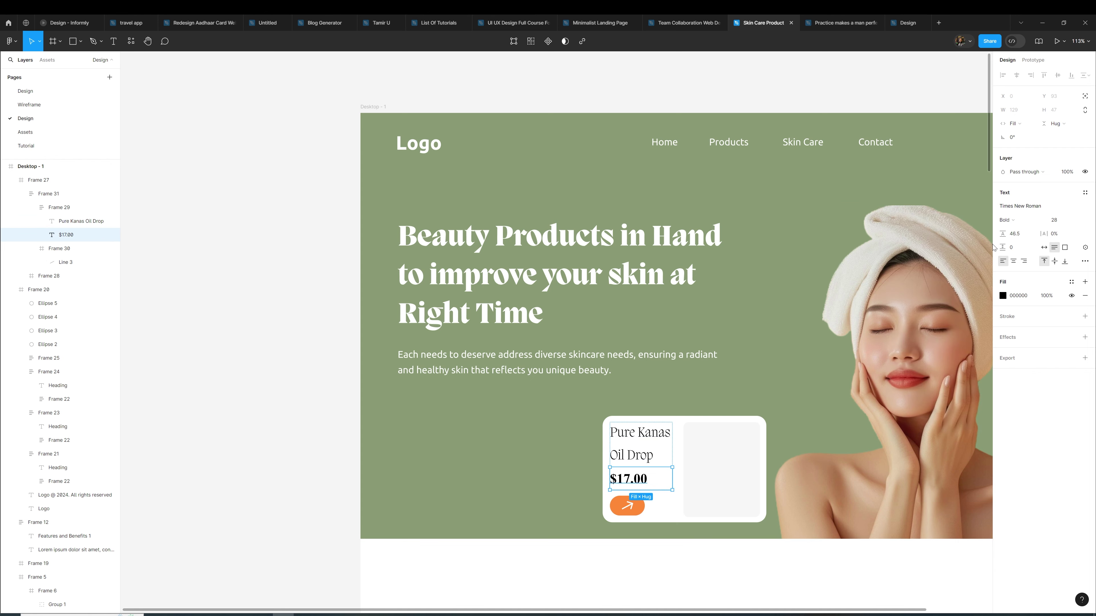
click(1013, 207)
text(mig)
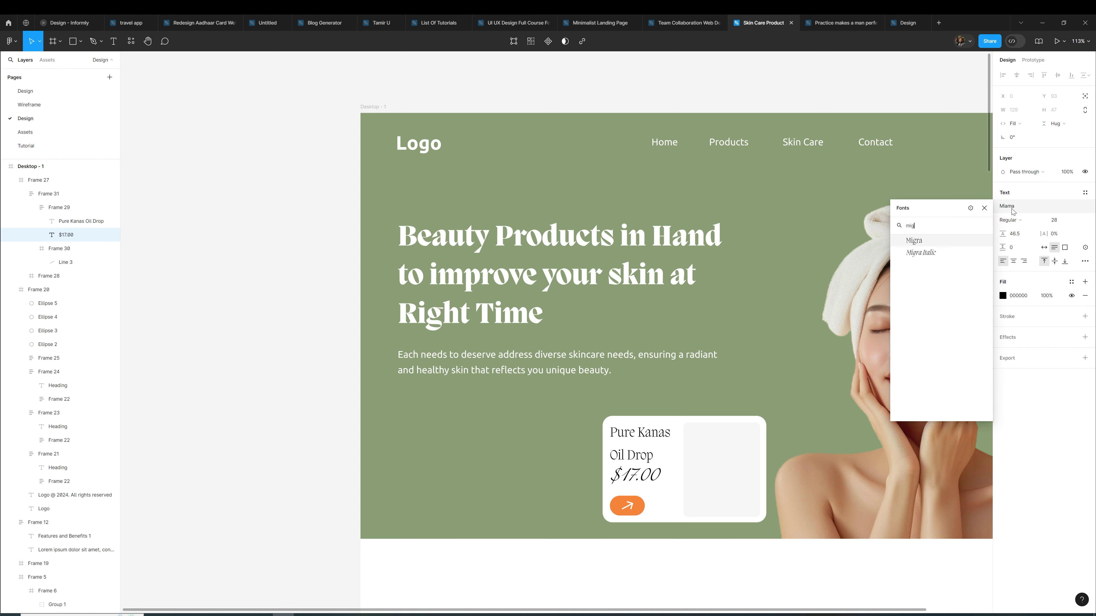
click(955, 238)
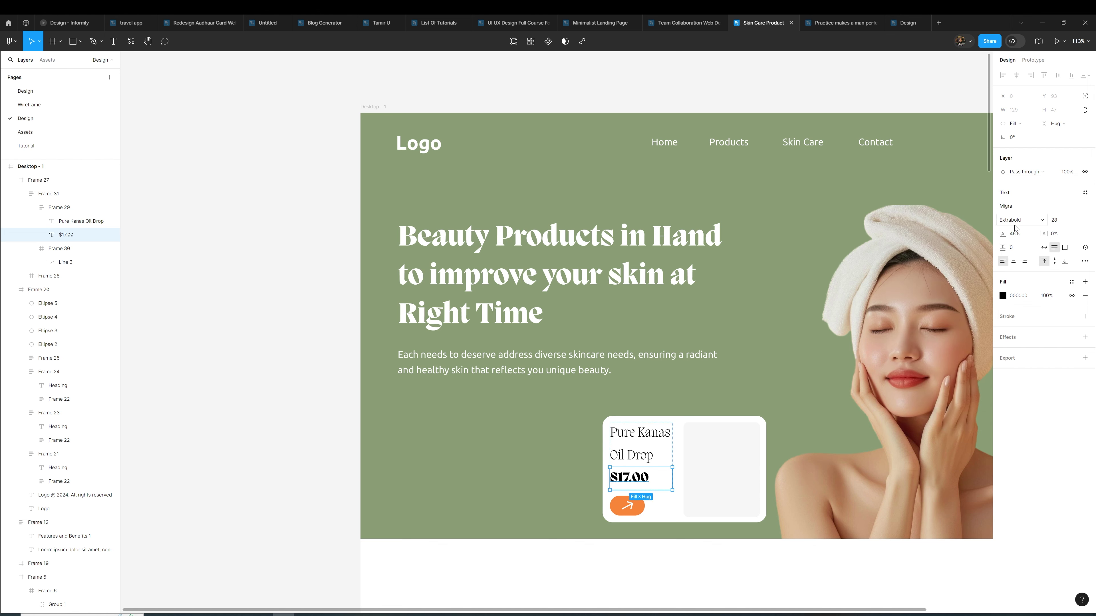
click(675, 584)
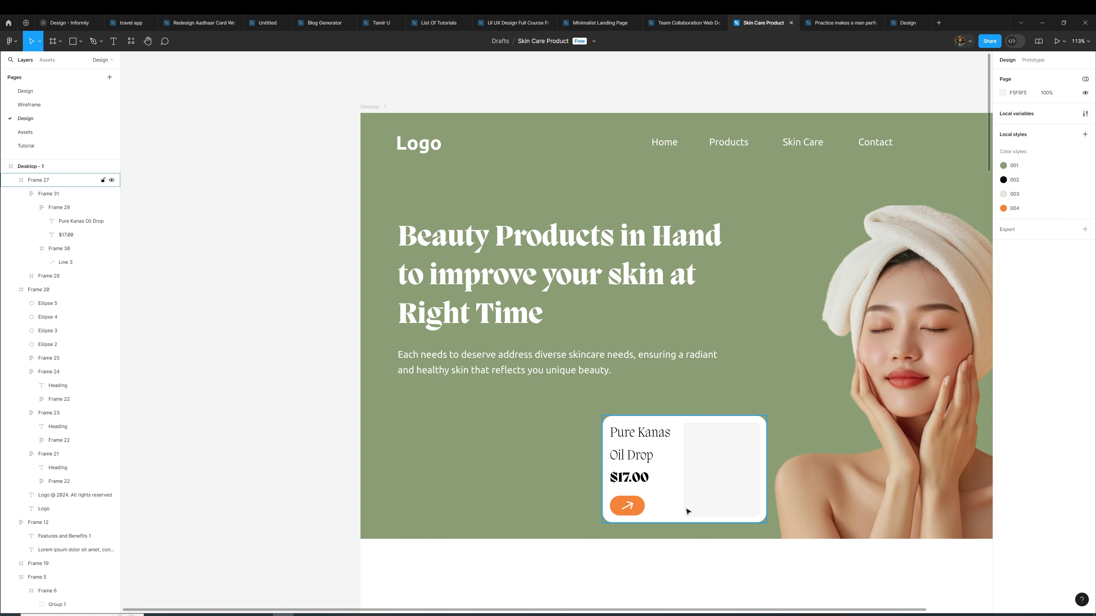
click(721, 472)
scroll(692, 436, down, 2)
scroll(692, 436, right, 2)
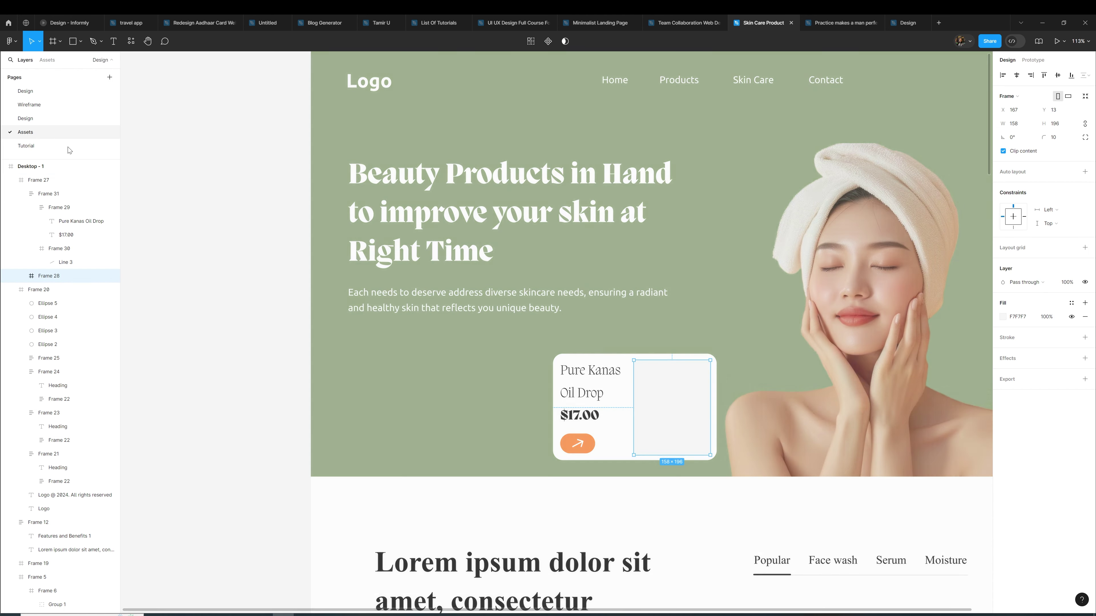
Copy the serum bottle photo from the Assets page
click(25, 132)
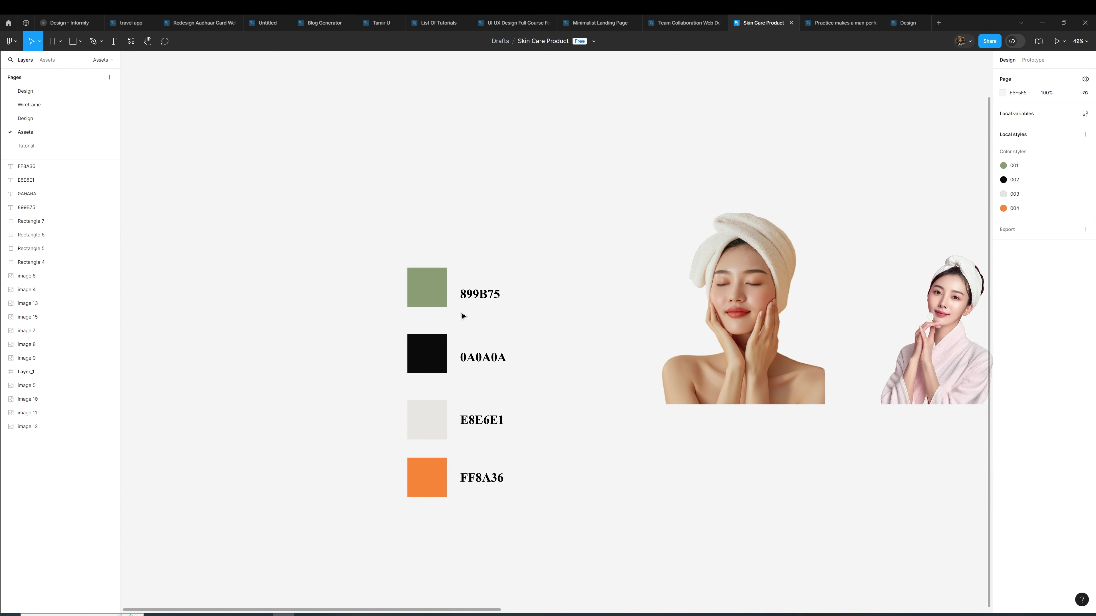
scroll(507, 331, down, 2)
scroll(507, 330, down, 4)
drag(621, 327, 540, 325)
scroll(563, 326, right, 2)
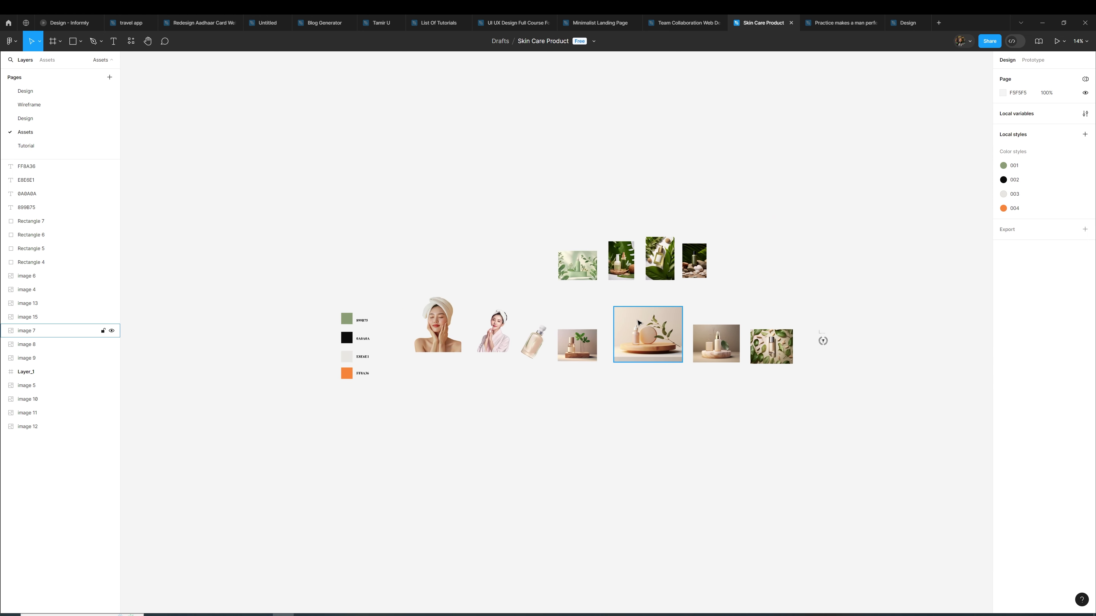
scroll(644, 320, up, 2)
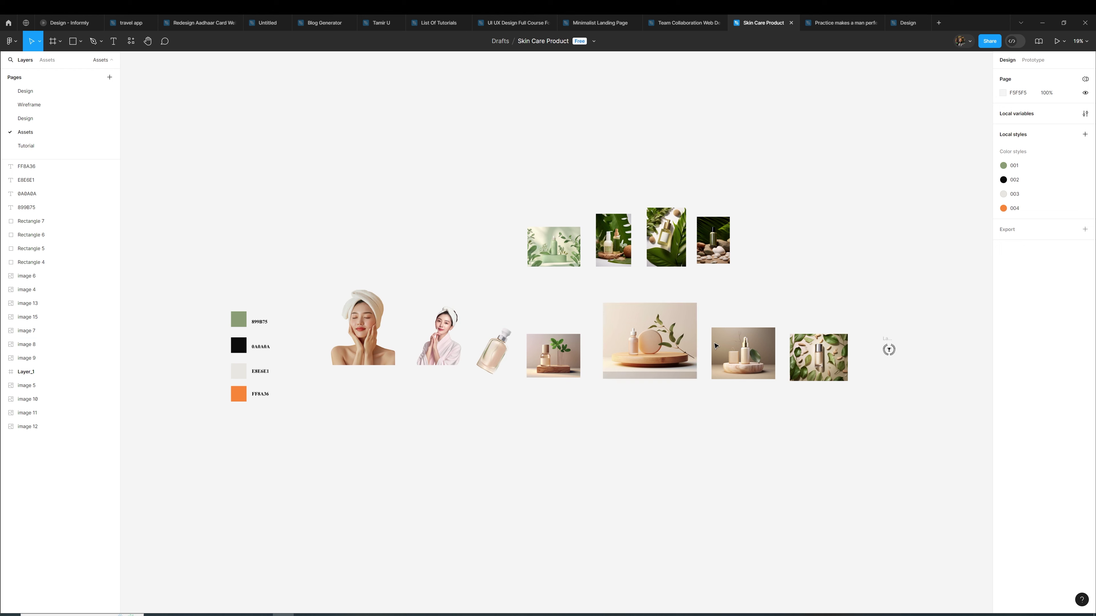
click(740, 350)
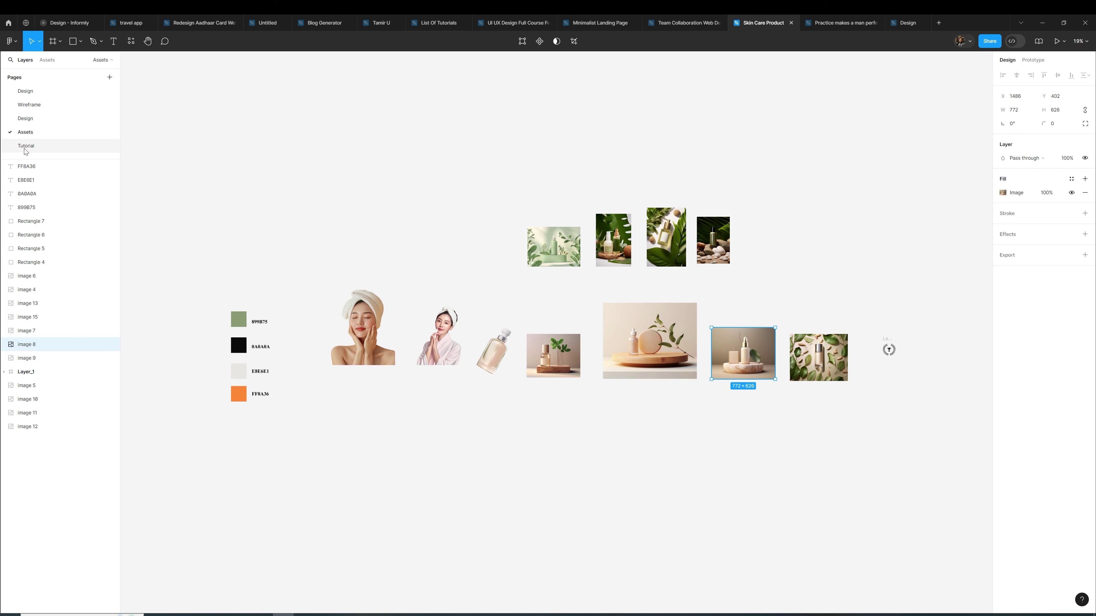
key(Page_Up)
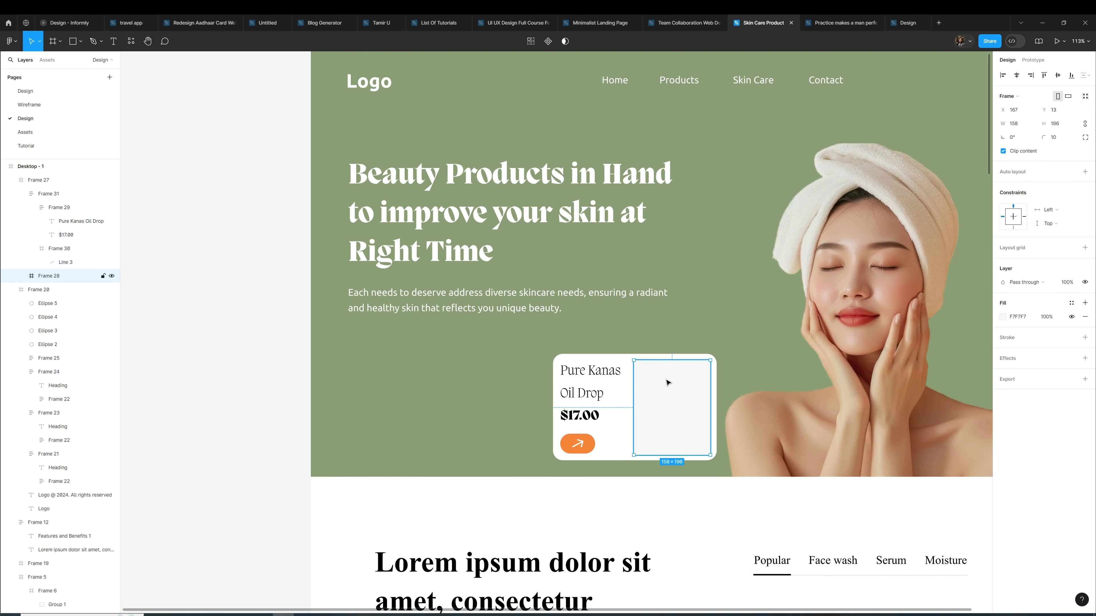
Paste the serum photo into the card's image area, resize it and nudge it left
key(ctrl+v)
drag(859, 255, 751, 358)
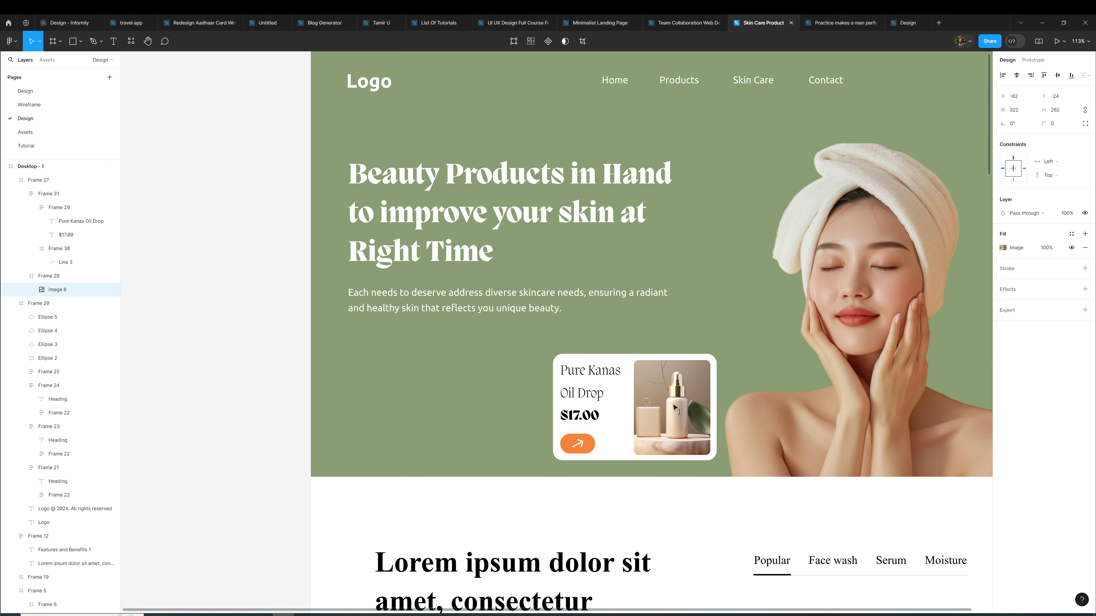
key(Left)
key(Left)
key(Left)
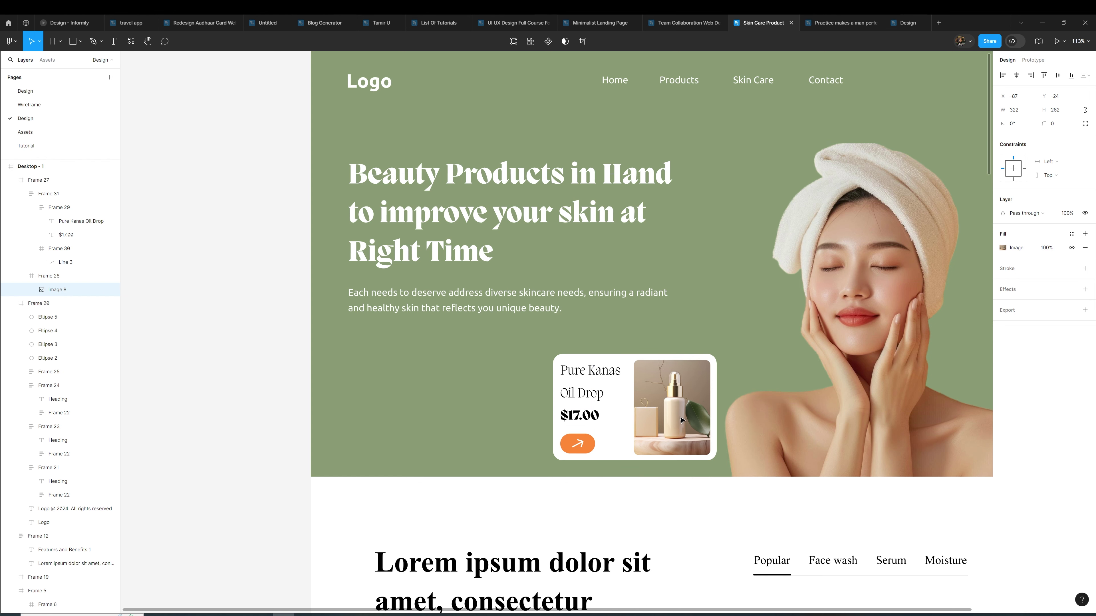
click(683, 511)
scroll(684, 512, down, 3)
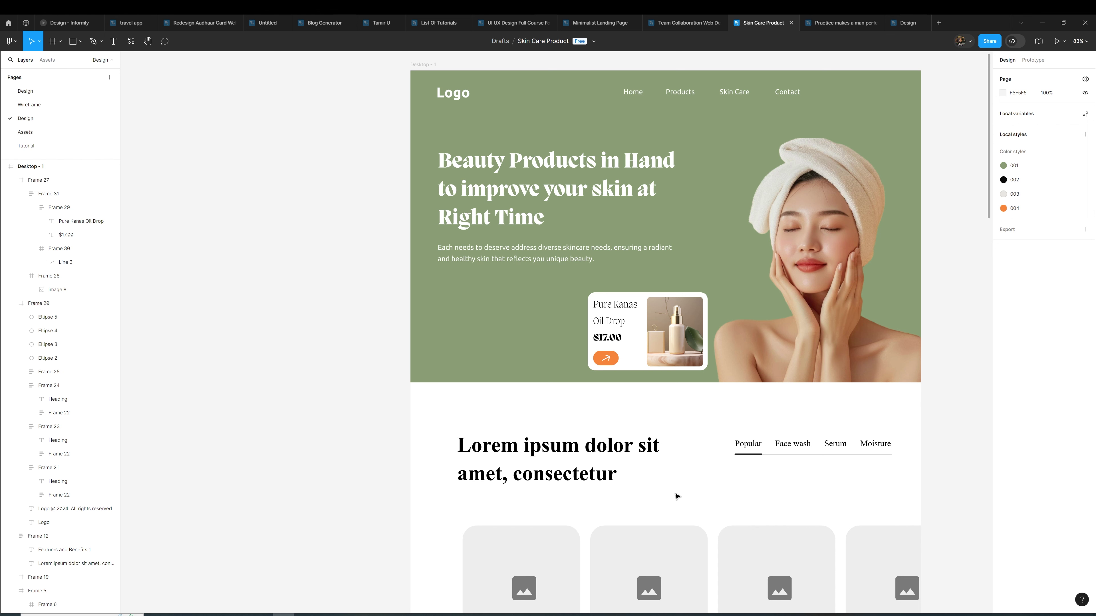
Add a 'Check All Products' label left of the product card in Extralight weight
click(466, 327)
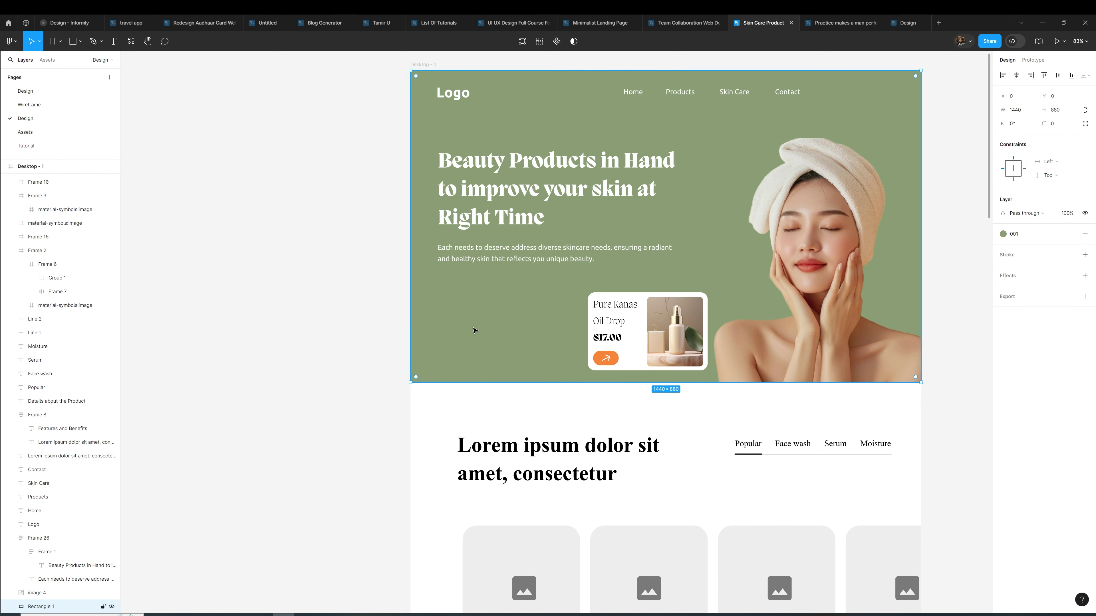
key(t)
click(492, 330)
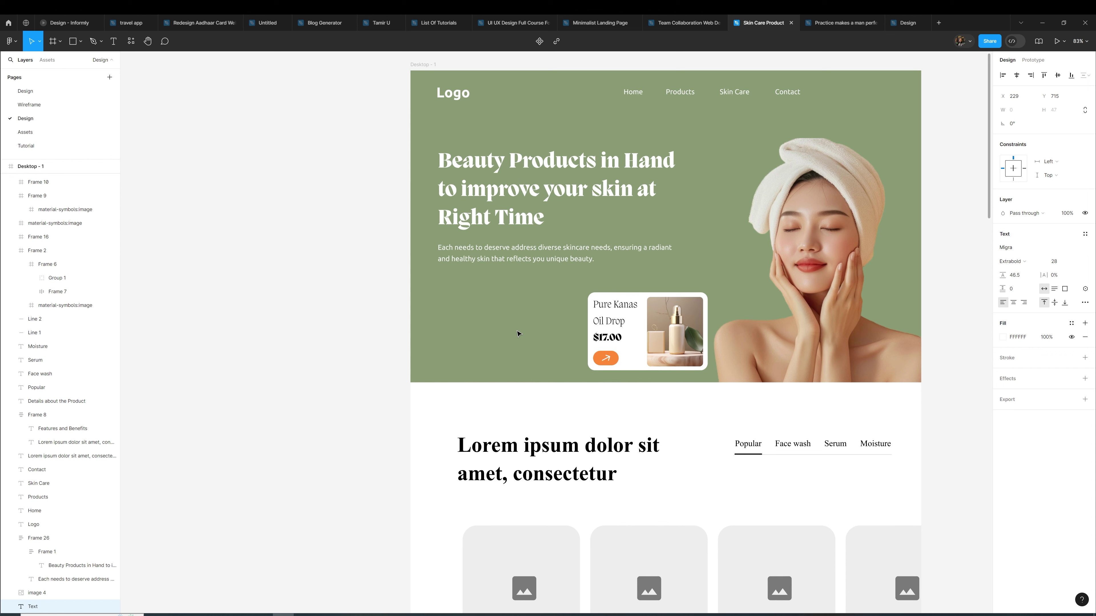
text(Chec)
text(k All Products)
key(Escape)
drag(549, 336, 542, 336)
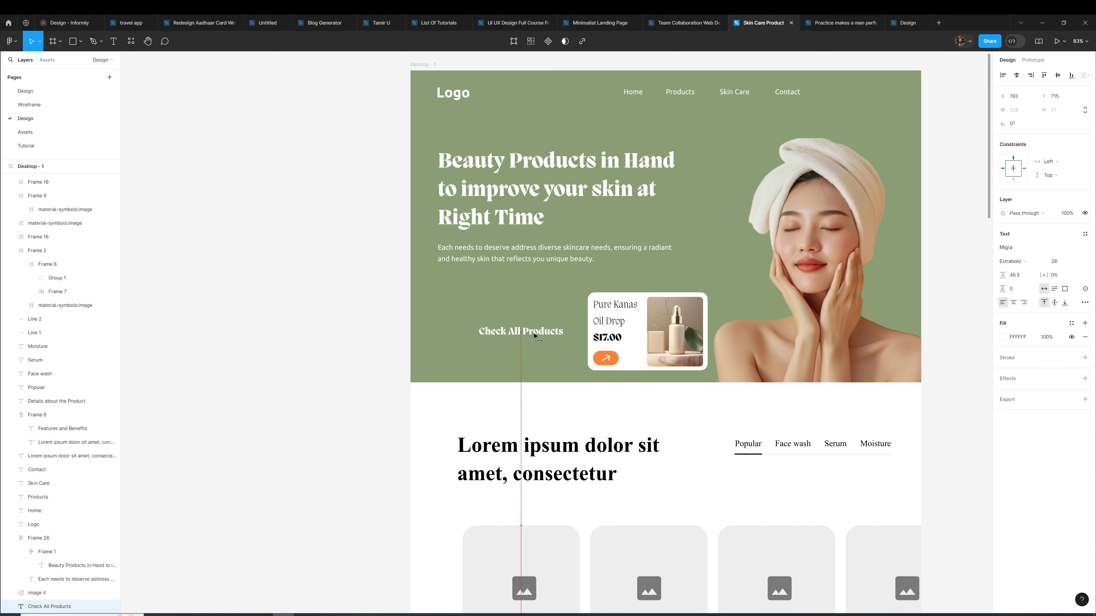
click(1014, 261)
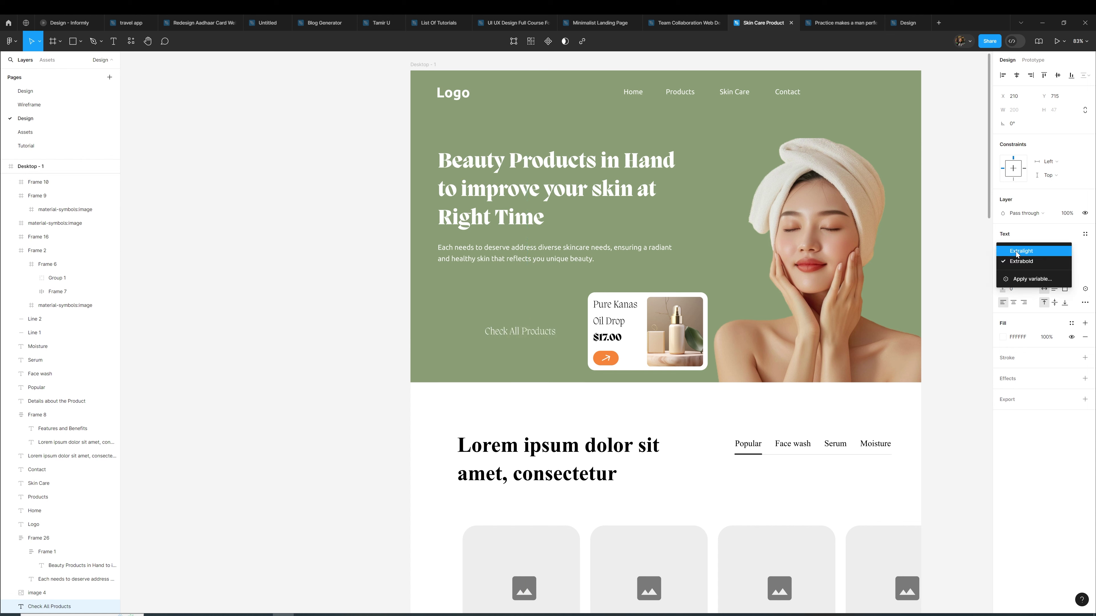
click(575, 415)
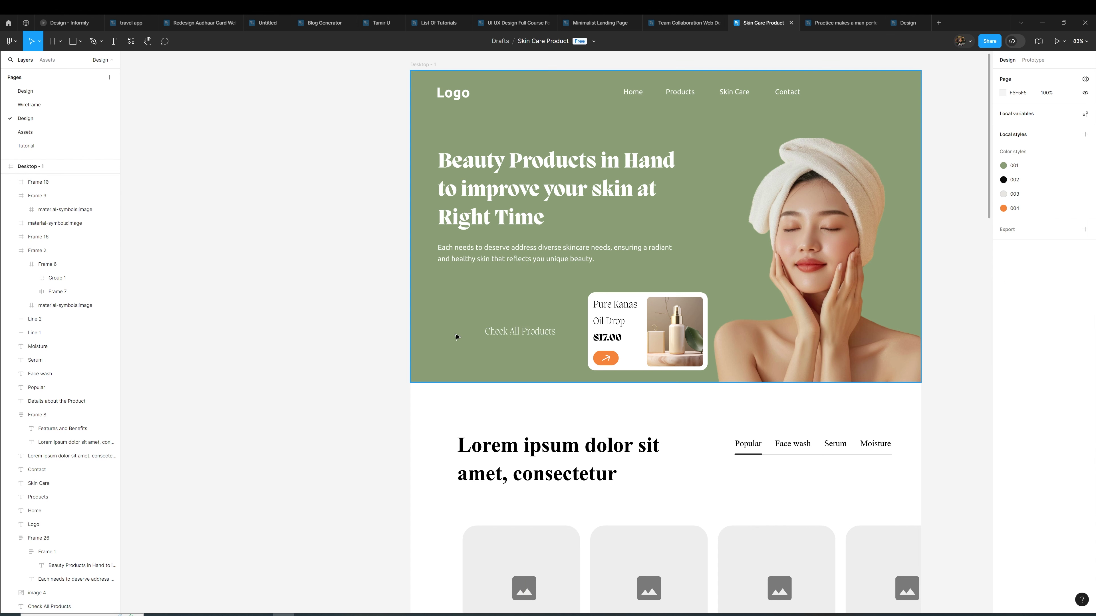
scroll(452, 334, up, 5)
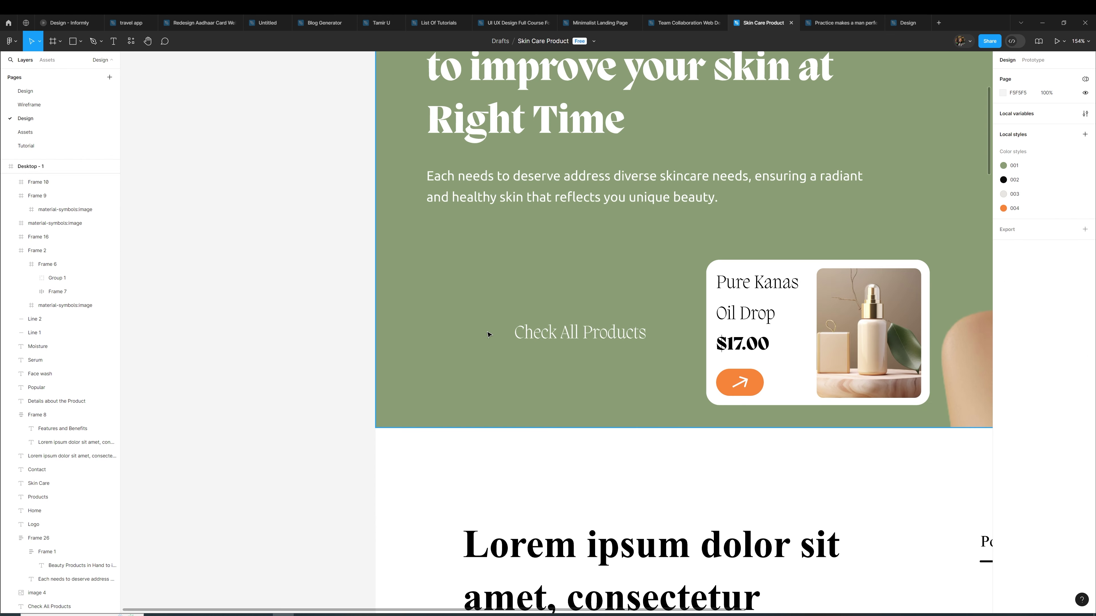
key(o)
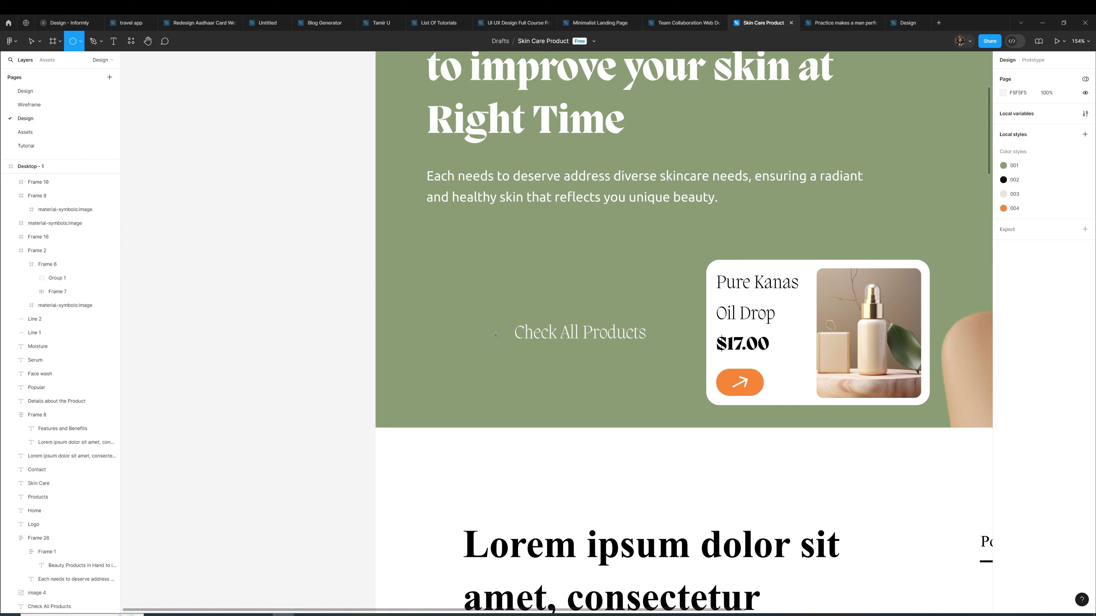
Draw a 74×74 circle with a white FFFFFF 2-weight stroke and no fill
mouse_move(503, 330)
mouse_down()
mouse_move(520, 348)
mouse_move(512, 340)
mouse_up()
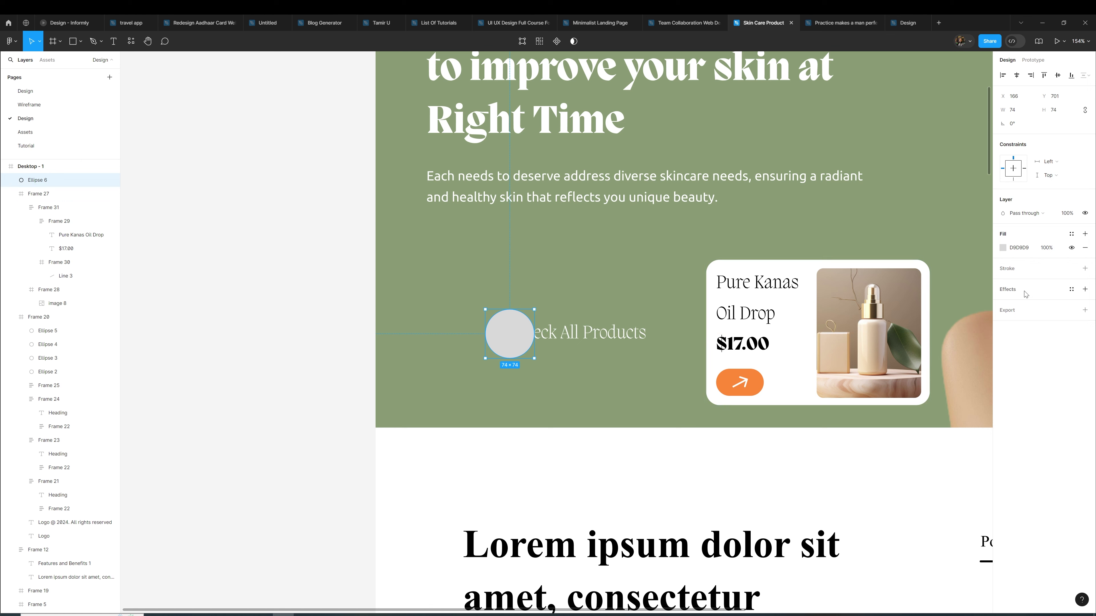
click(1085, 268)
click(1061, 298)
text(2)
key(Return)
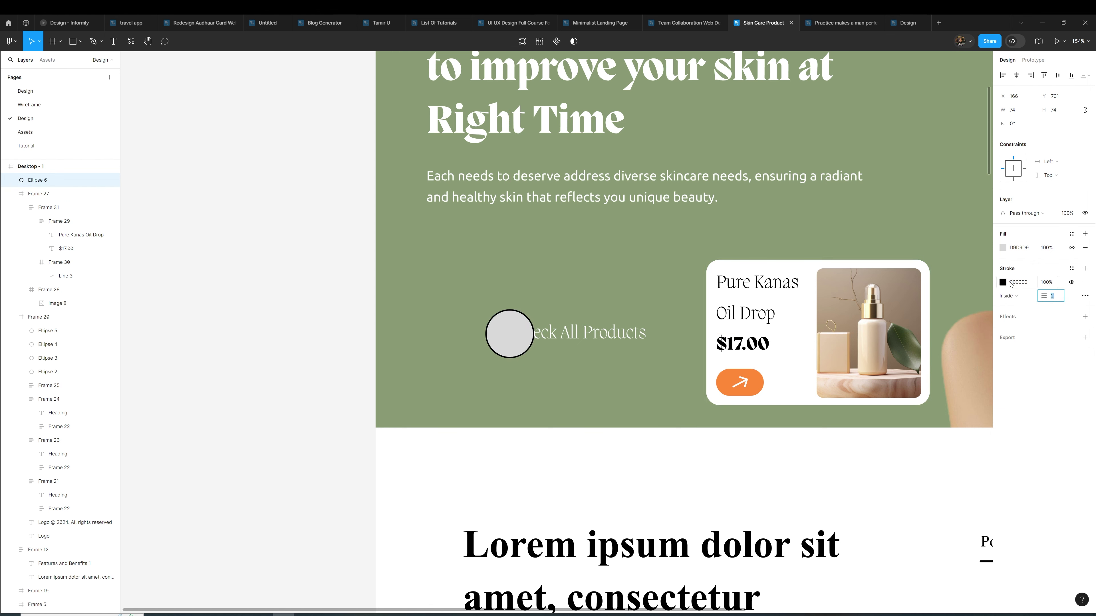
click(1003, 283)
drag(900, 328, 890, 309)
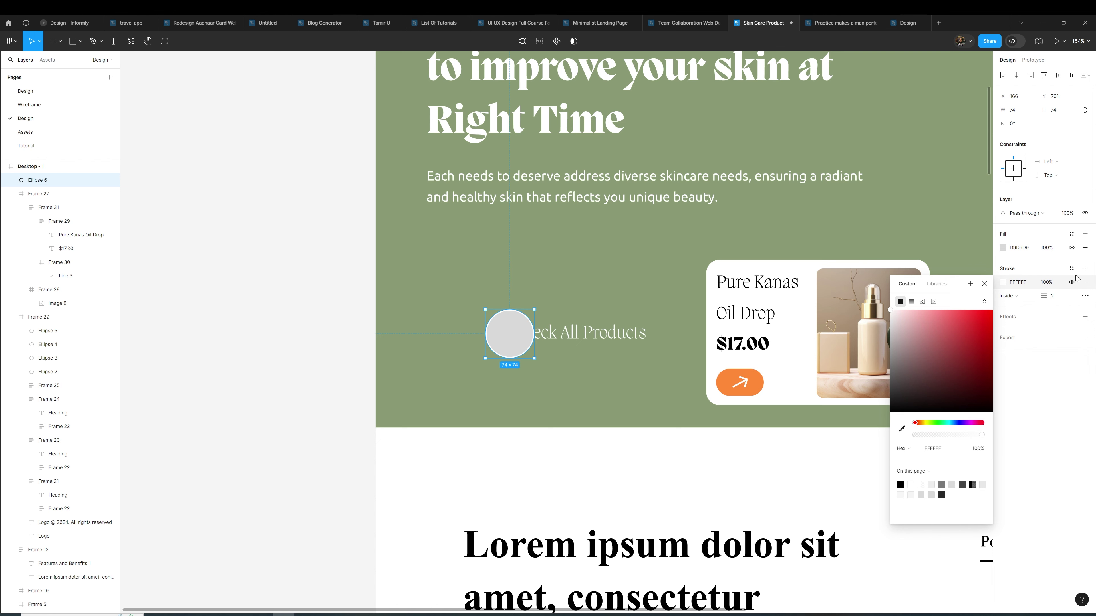
click(1072, 247)
click(612, 331)
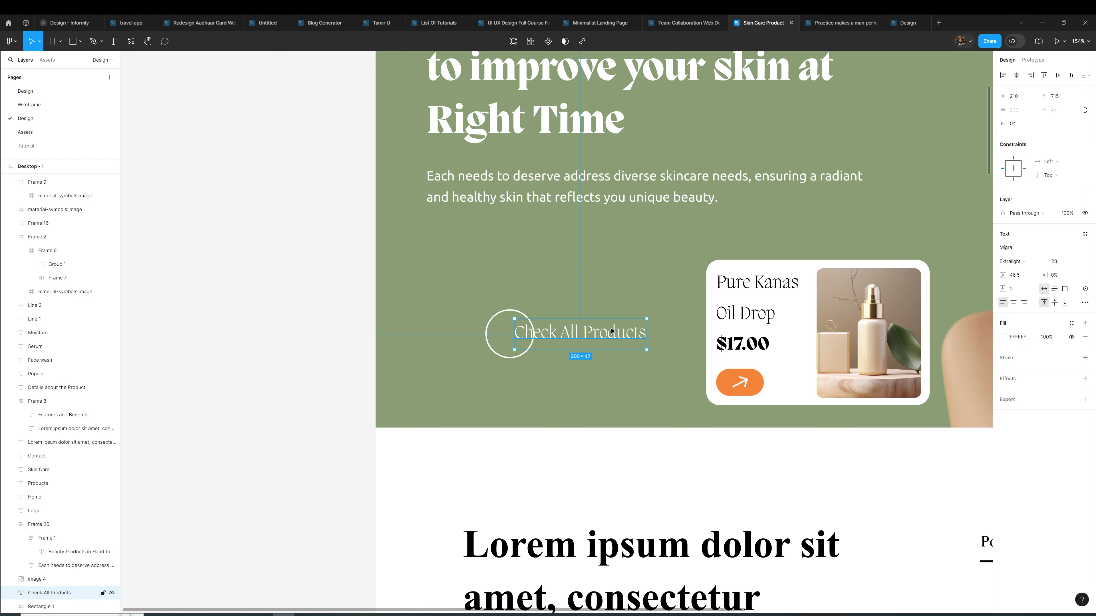
Bring the label in front of the circle and set its line height to Auto
key(bracketright)
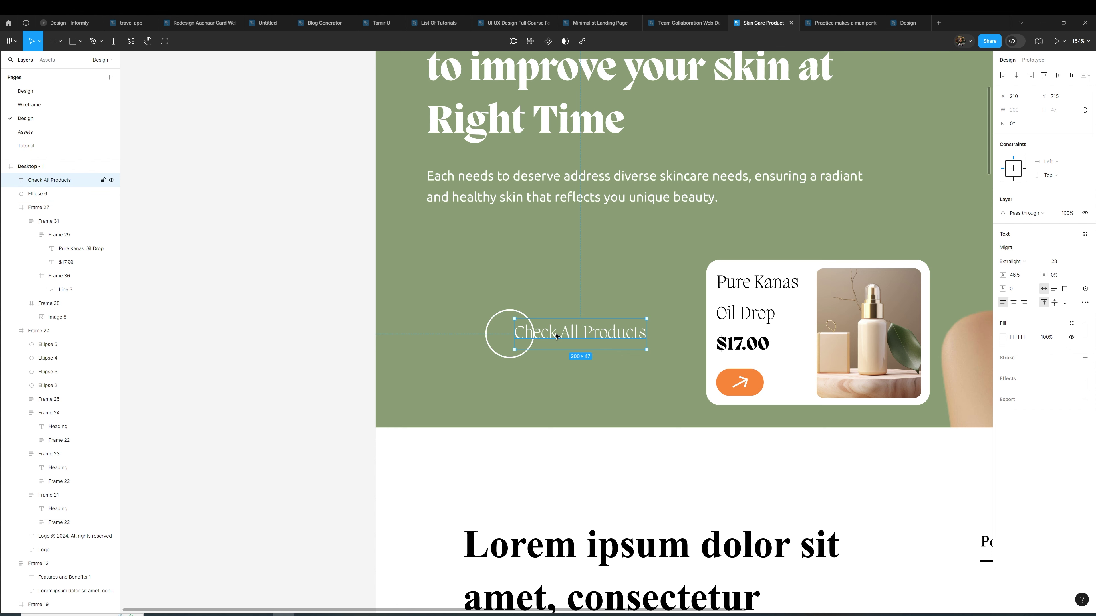
click(1020, 279)
text(au)
key(Return)
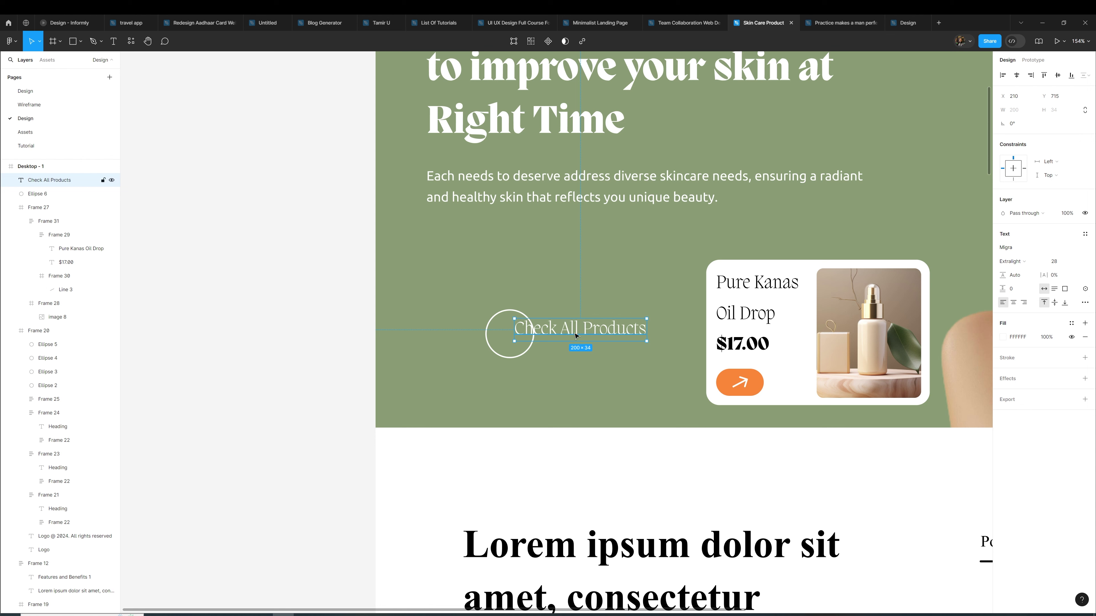
Wrap the label in an auto-layout frame with 0 padding and move it down
key(shift+a)
click(1061, 231)
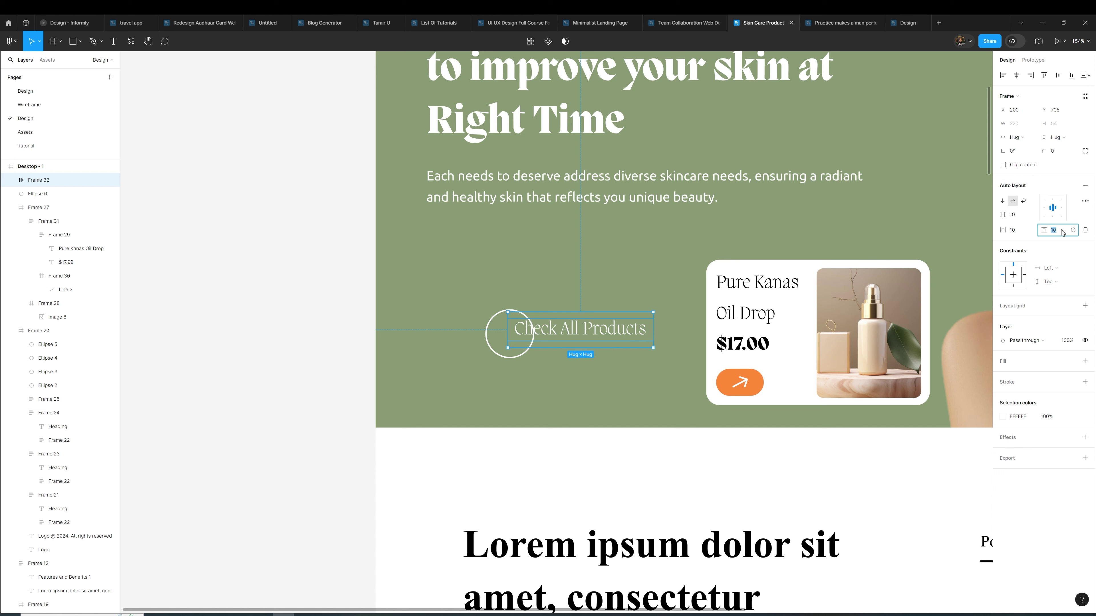
text(0)
key(Return)
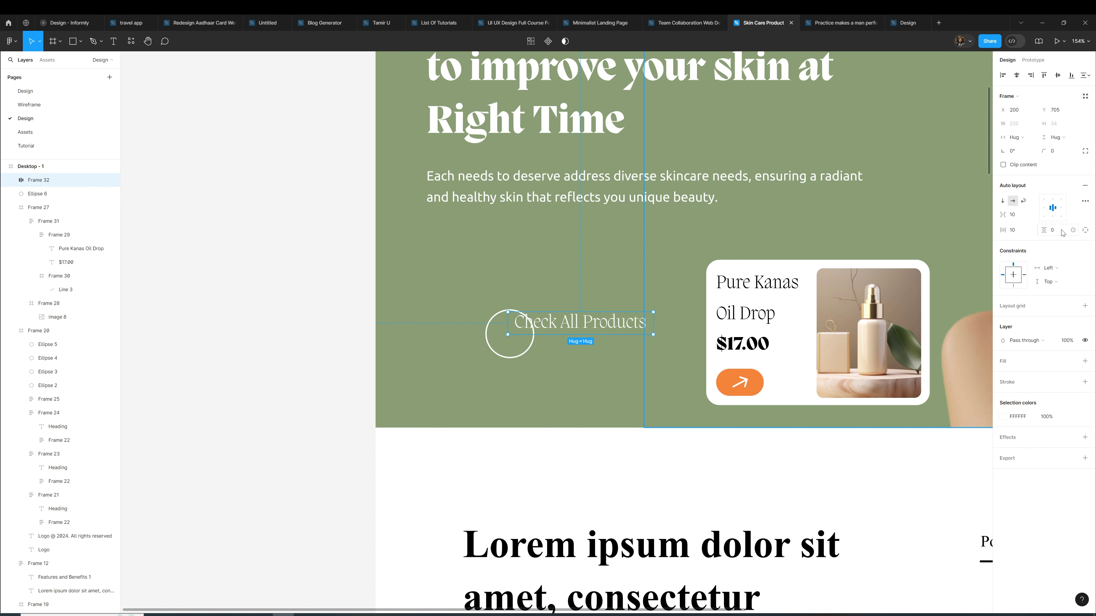
click(1022, 233)
text(0)
key(Return)
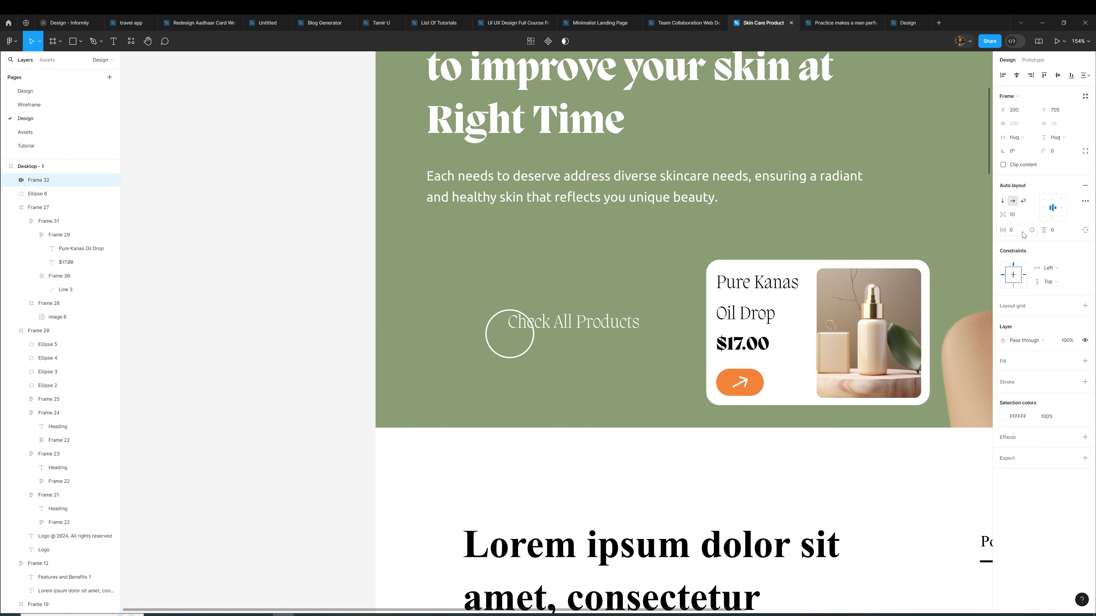
drag(602, 328, 602, 338)
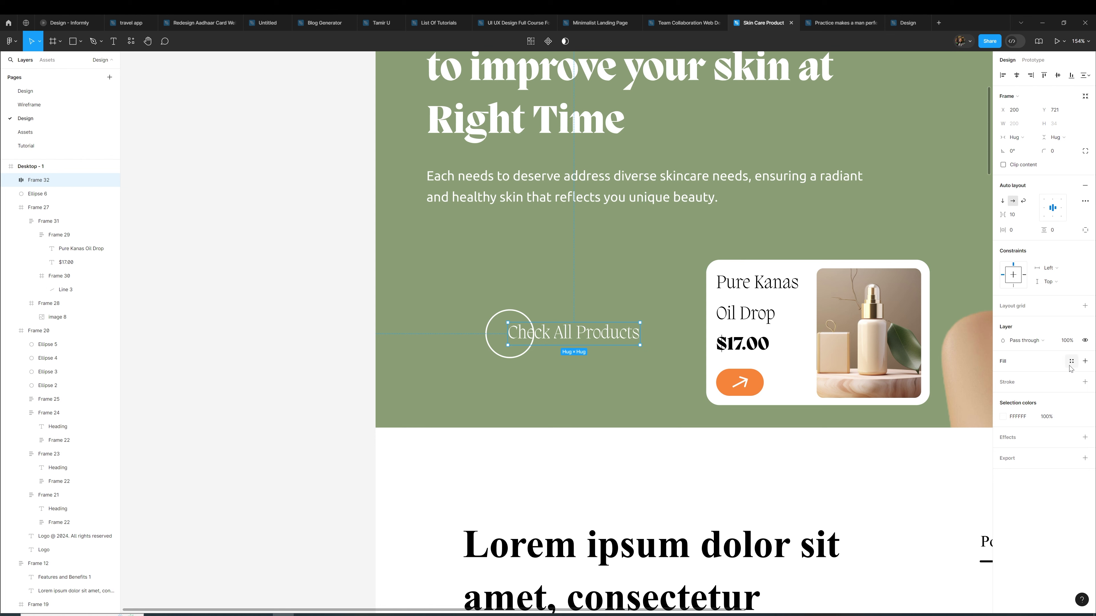
Fill the label frame with the green 001 colour style
click(1085, 362)
click(1003, 375)
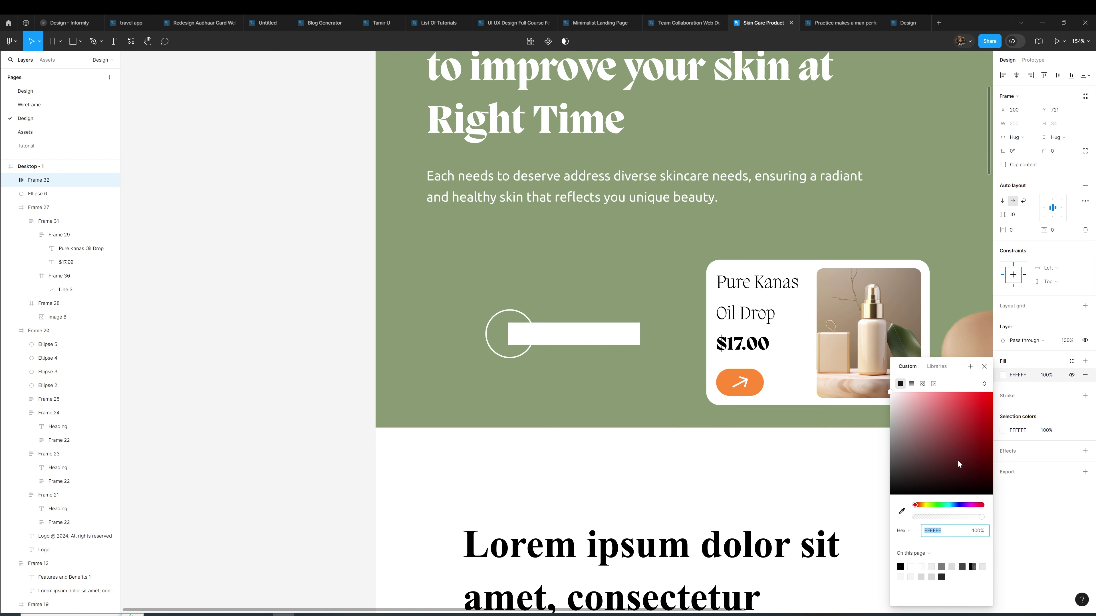
click(901, 512)
click(663, 392)
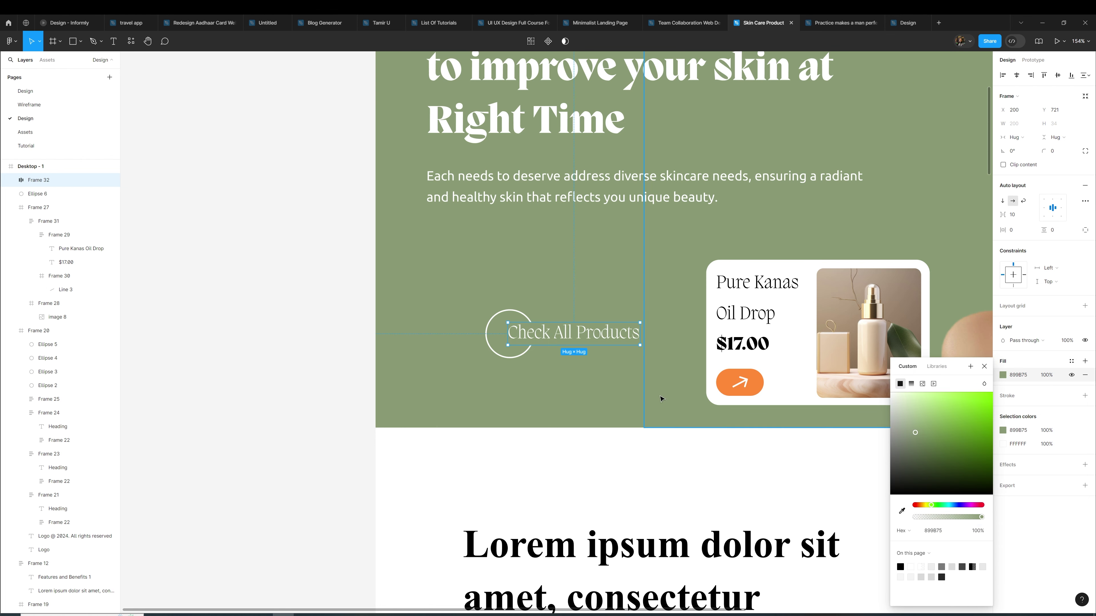
click(1071, 362)
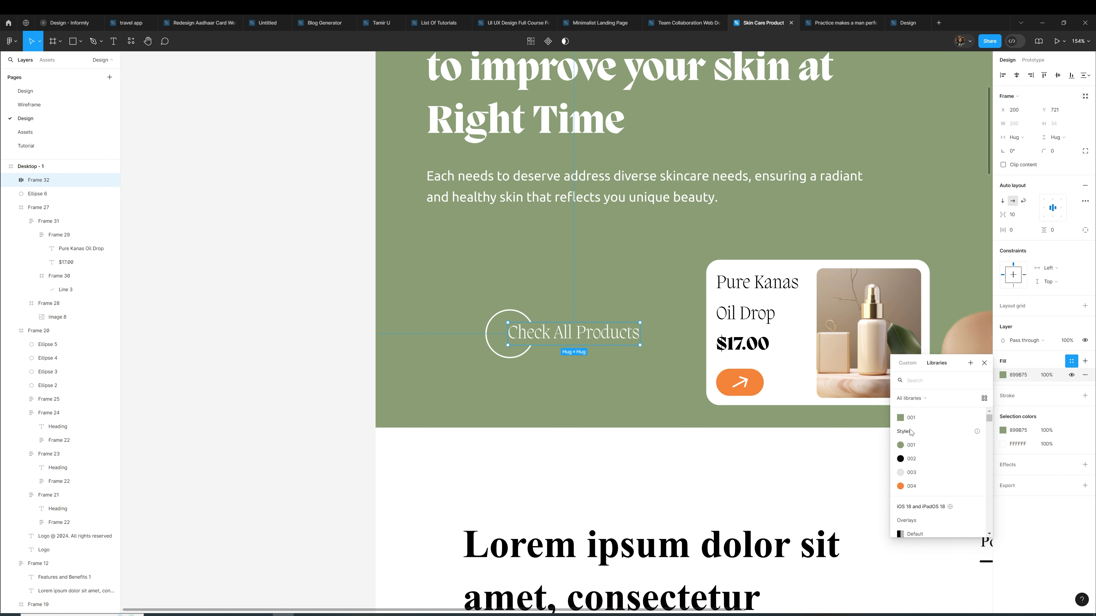
click(909, 446)
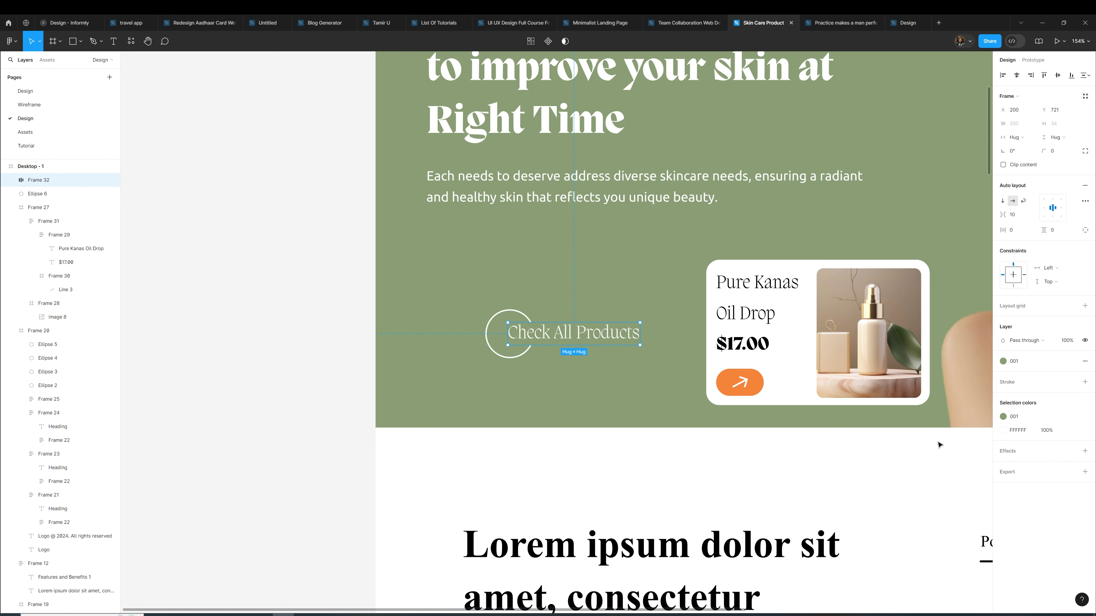
click(1003, 362)
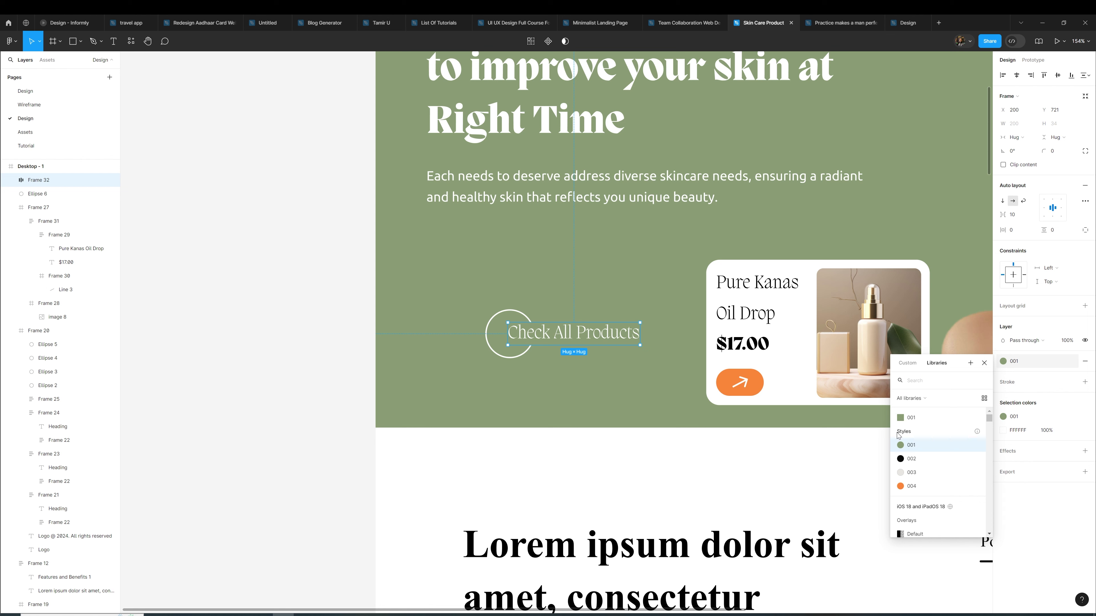
click(834, 459)
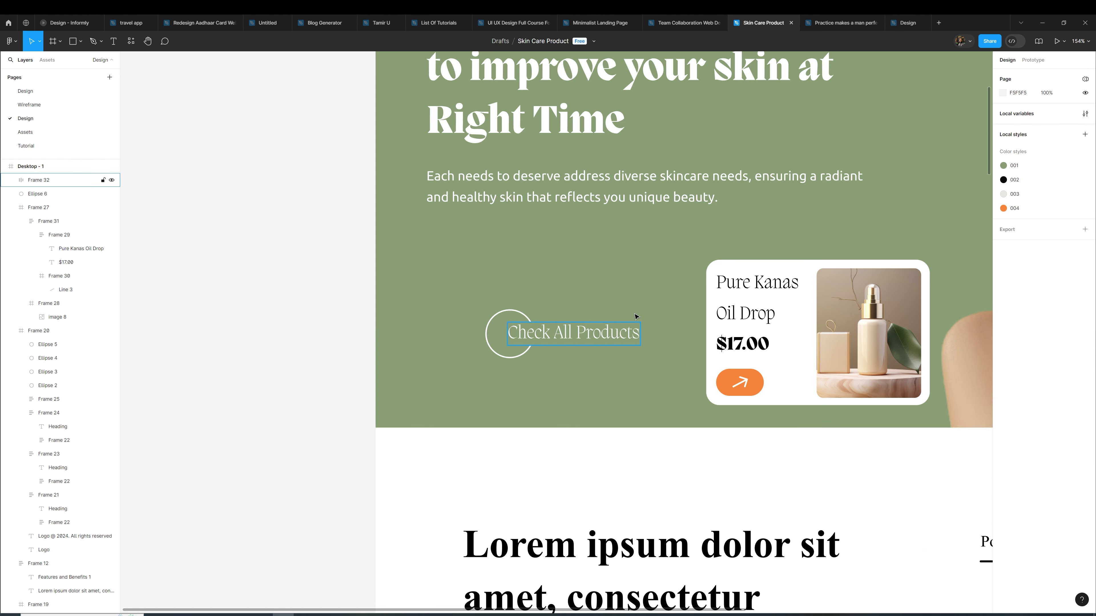
Move the Check All Products frame slightly right and make it a little taller
click(535, 337)
scroll(534, 337, up, 2)
drag(534, 338, 565, 346)
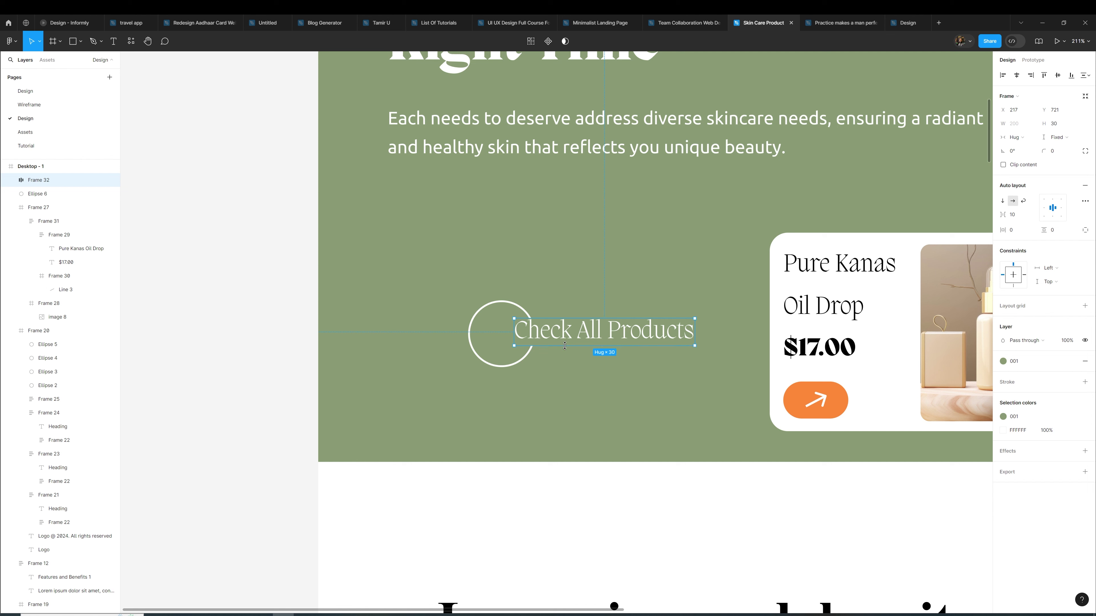
drag(565, 316, 576, 340)
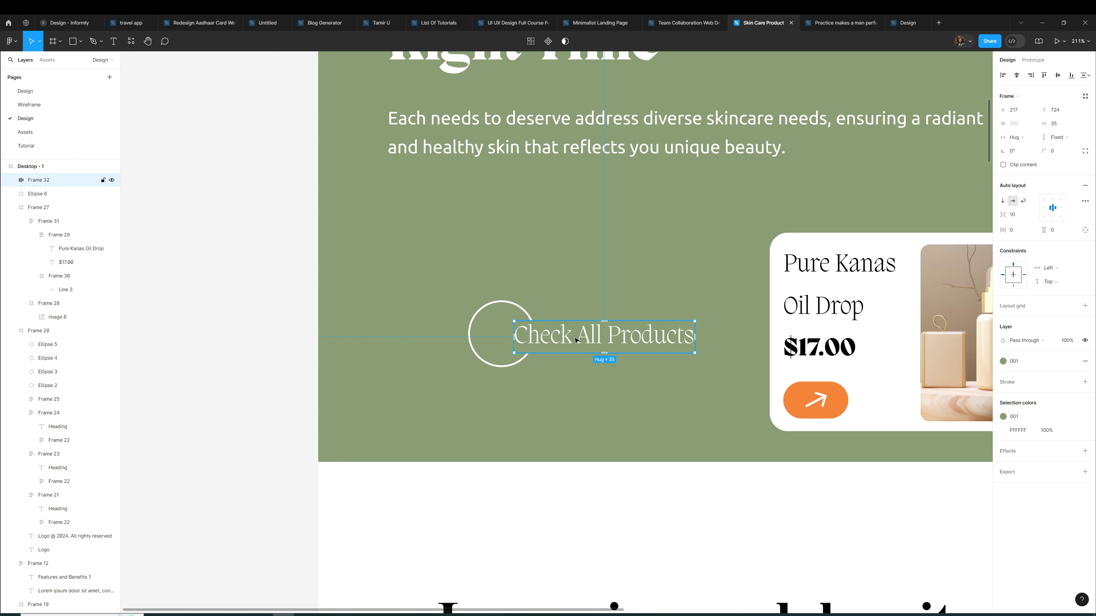
click(587, 470)
ctrl+scroll(585, 476, down, 3)
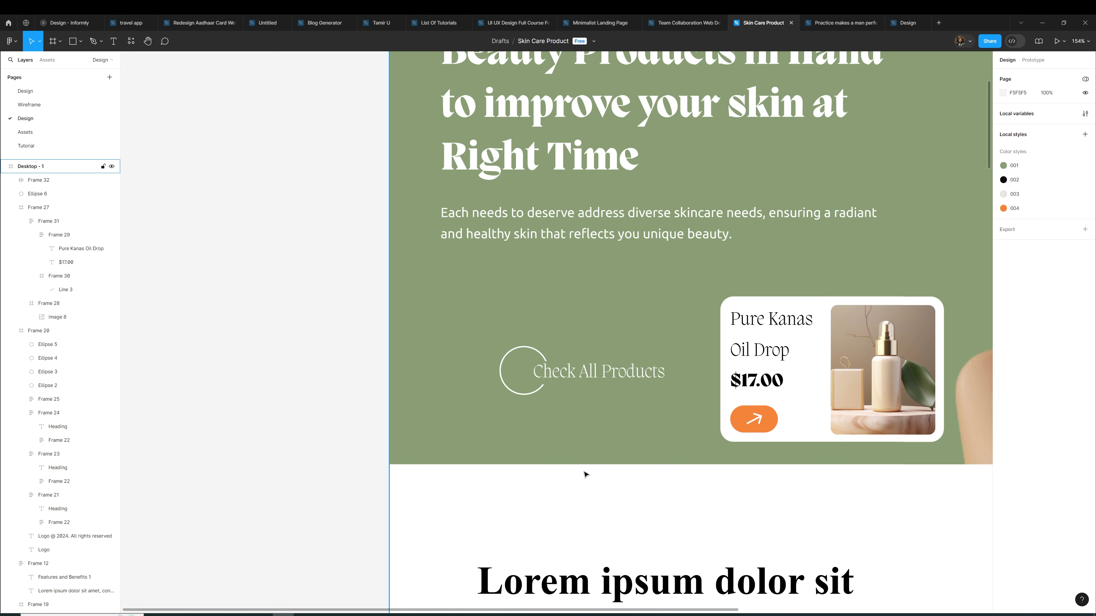
Nudge Check All Products slightly left and copy the orange button's arrow
scroll(560, 414, up, 3)
click(586, 360)
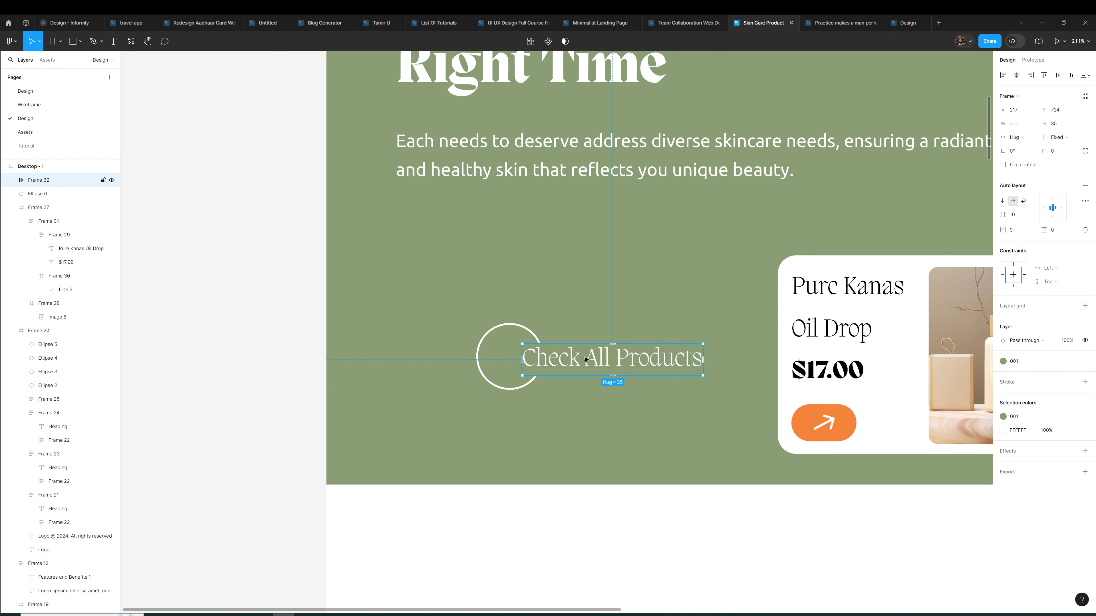
drag(582, 360, 578, 359)
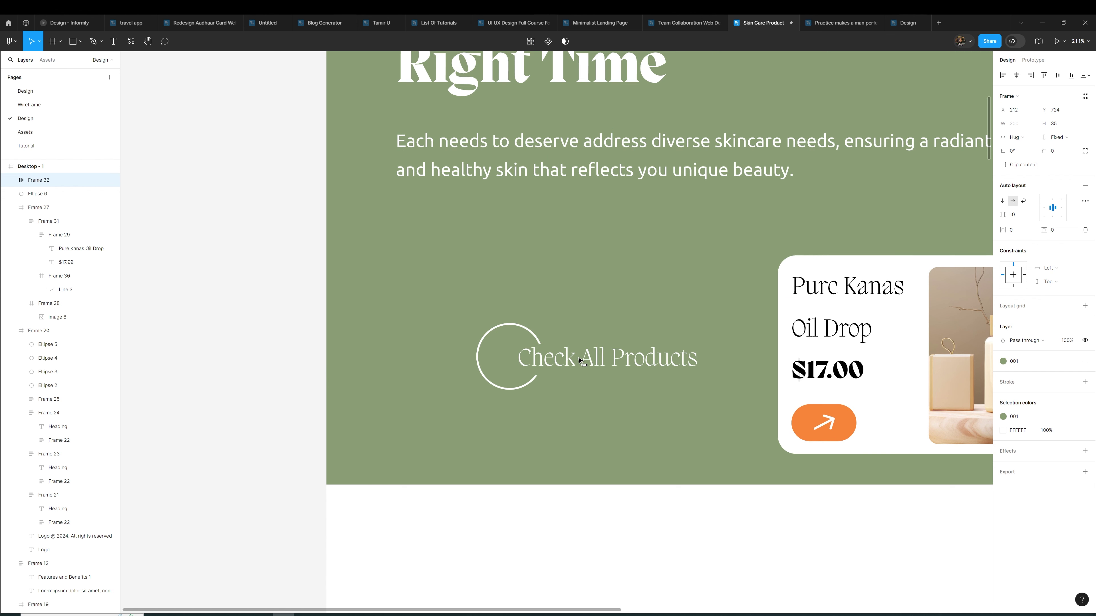
click(621, 520)
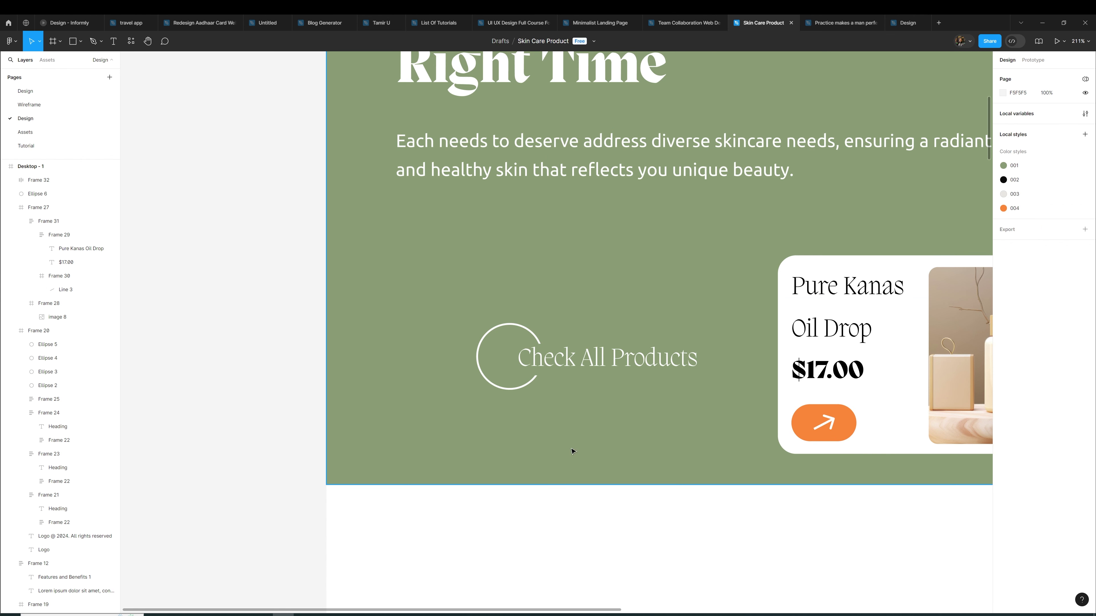
click(830, 422)
double_click(832, 421)
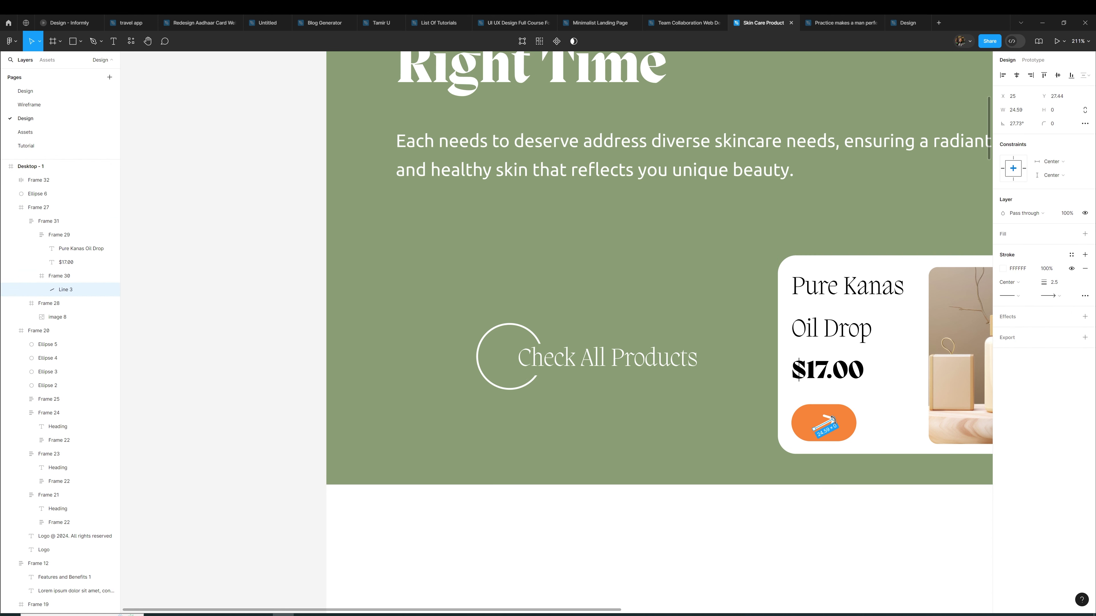
Paste the arrow into the circle beside Check All Products and position it
click(489, 339)
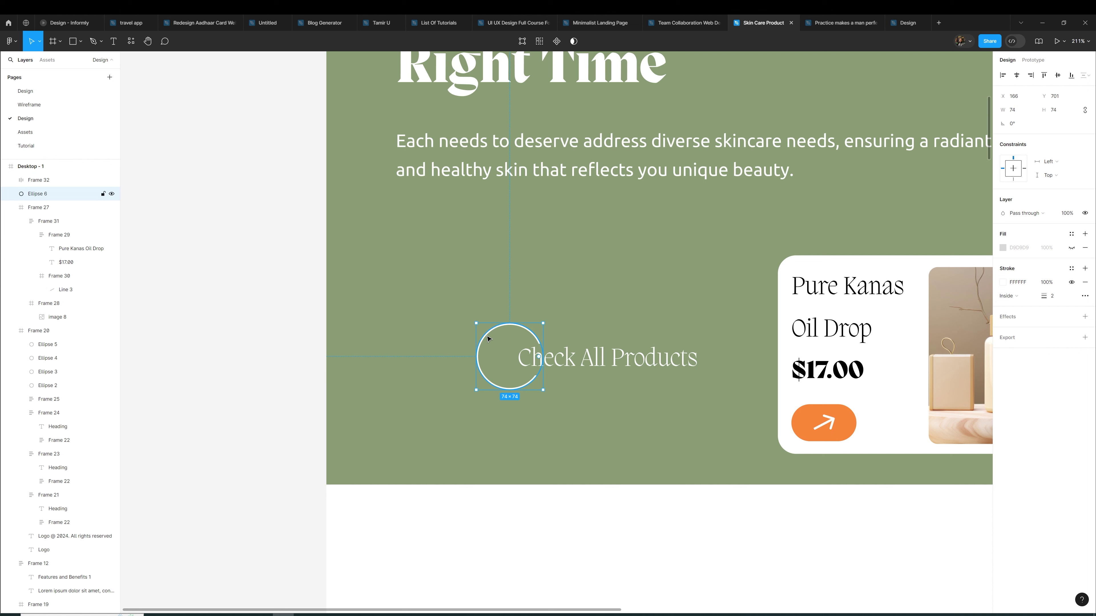
key(ctrl+v)
drag(552, 336, 513, 359)
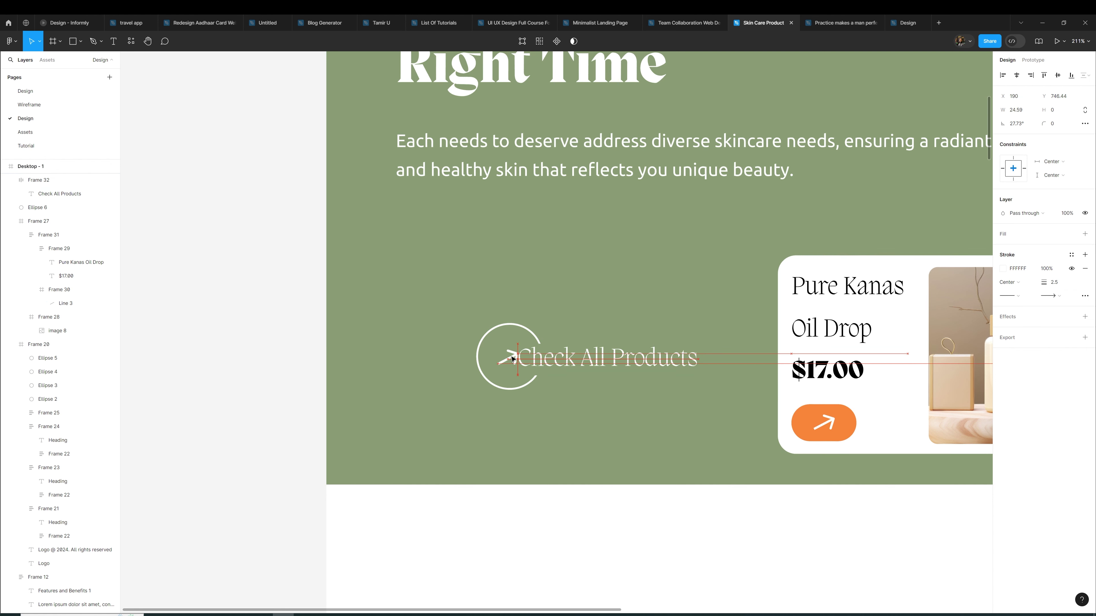
drag(513, 359, 574, 362)
click(537, 363)
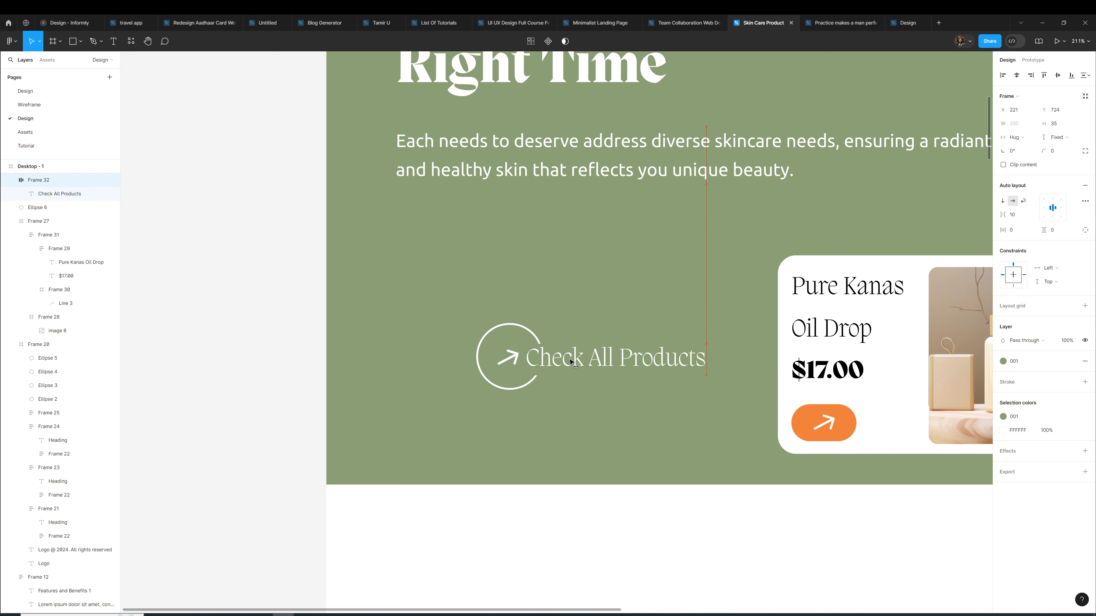
click(578, 331)
ctrl+scroll(578, 331, down, 5)
click(464, 340)
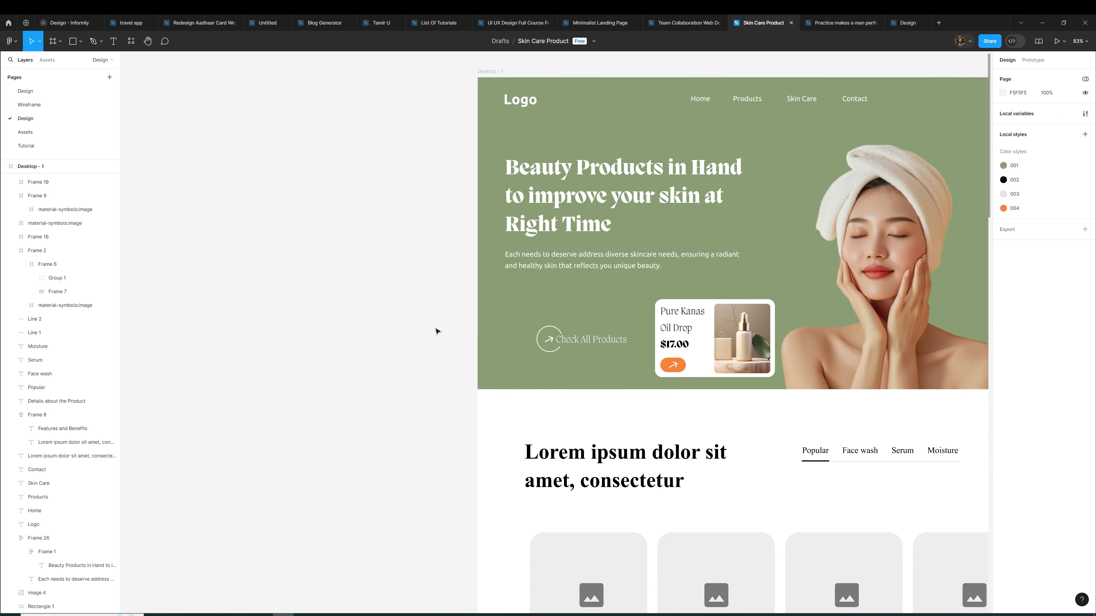
ctrl+scroll(435, 330, down, 3)
drag(431, 330, 354, 368)
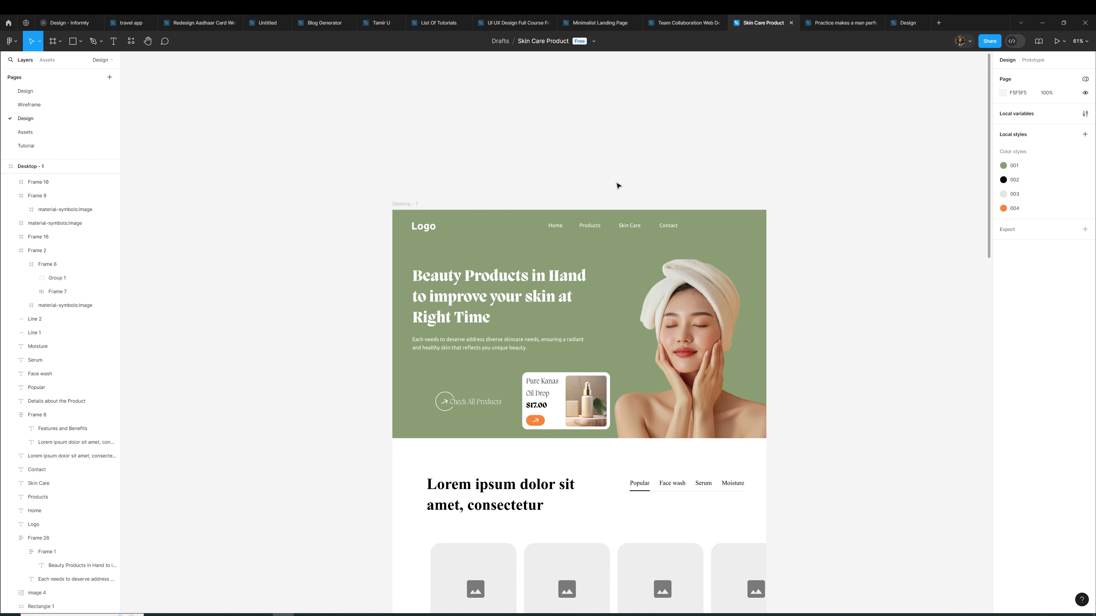
click(38, 134)
click(38, 119)
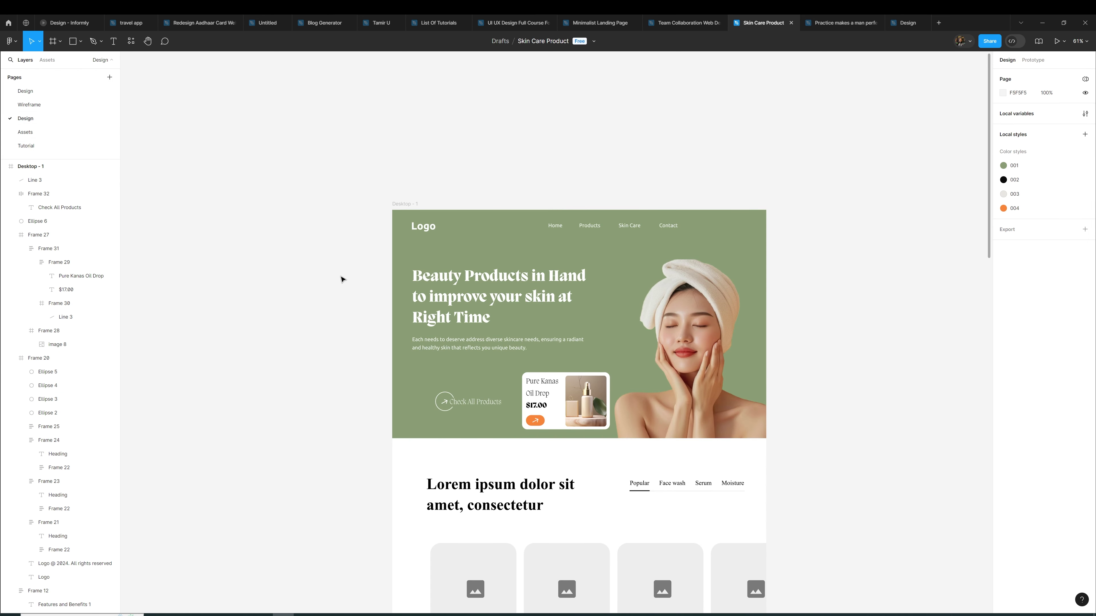
scroll(342, 279, down, 5)
scroll(493, 276, right, 1)
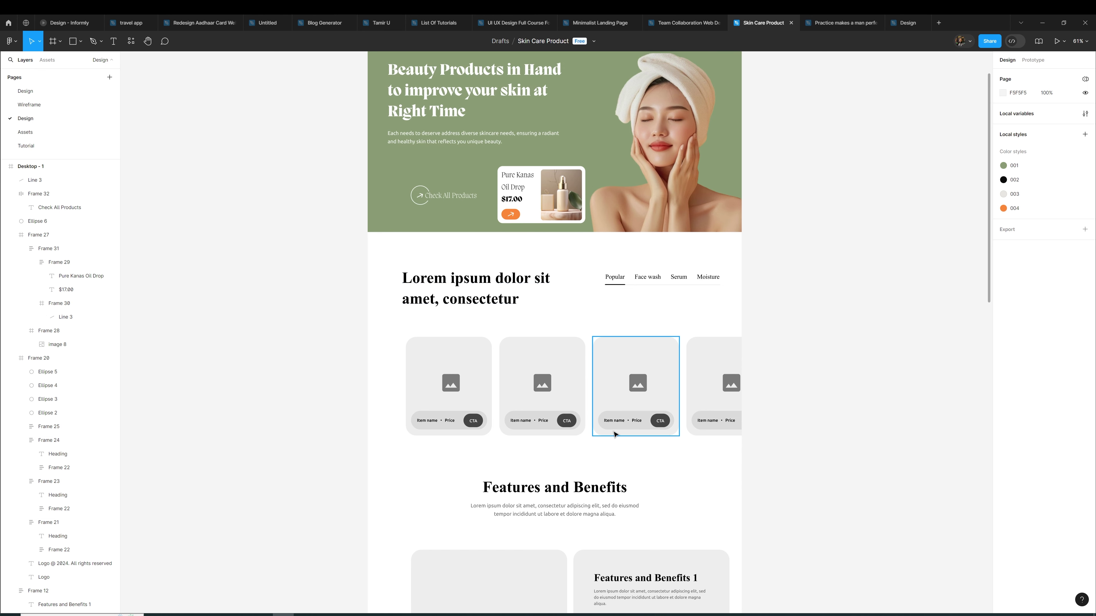
double_click(475, 299)
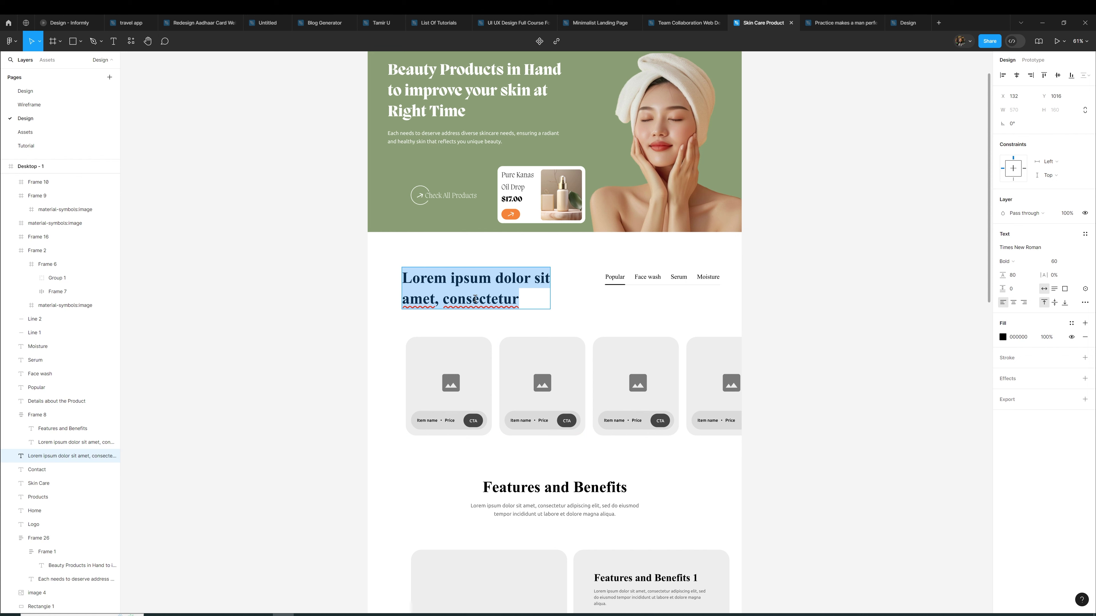
Retype the heading as 'Shop Products Easily' / 'By Category' on two lines
text(Shop )
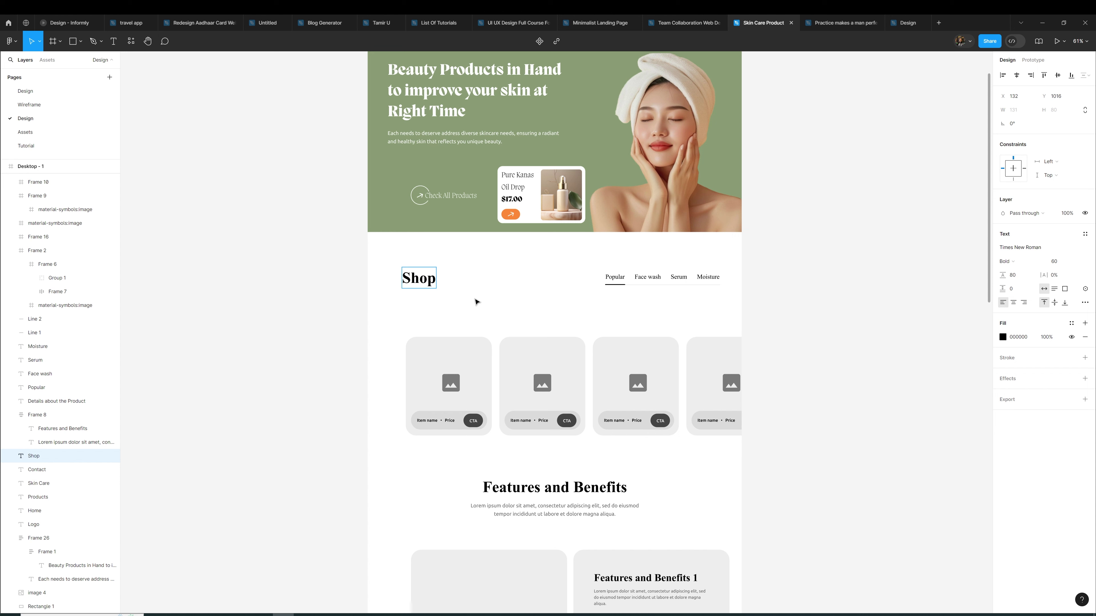
text(Pr)
text(oducts)
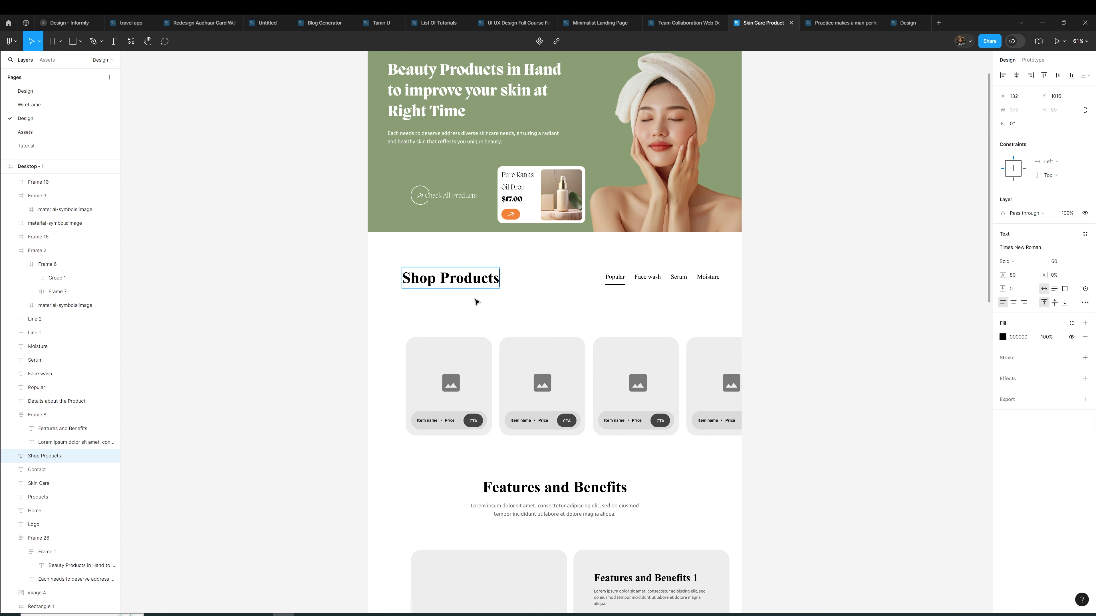
text( Easily)
key(Return)
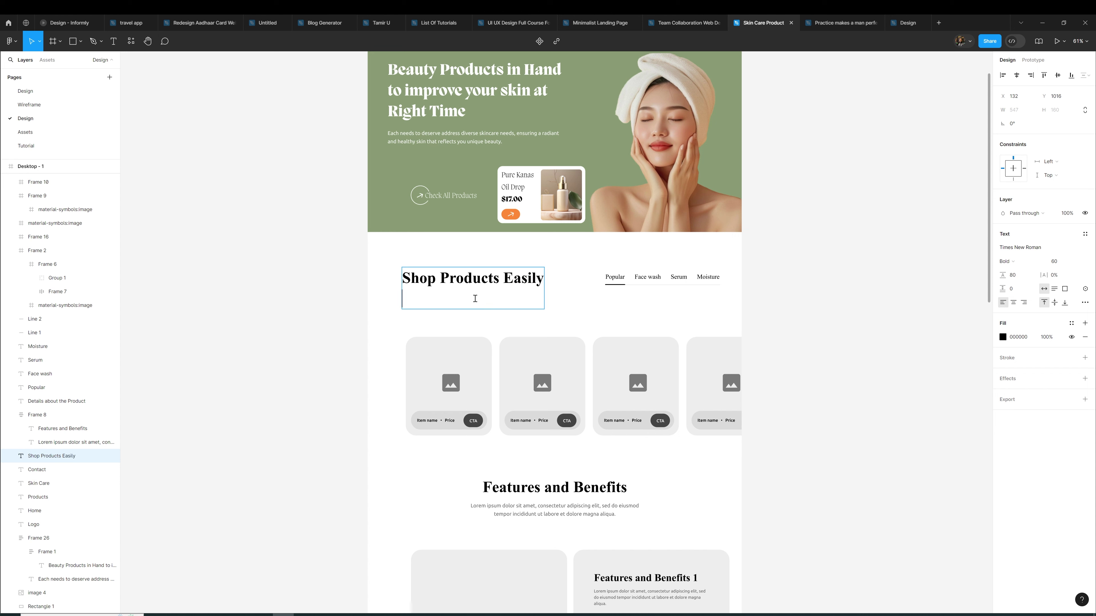
text(By Category)
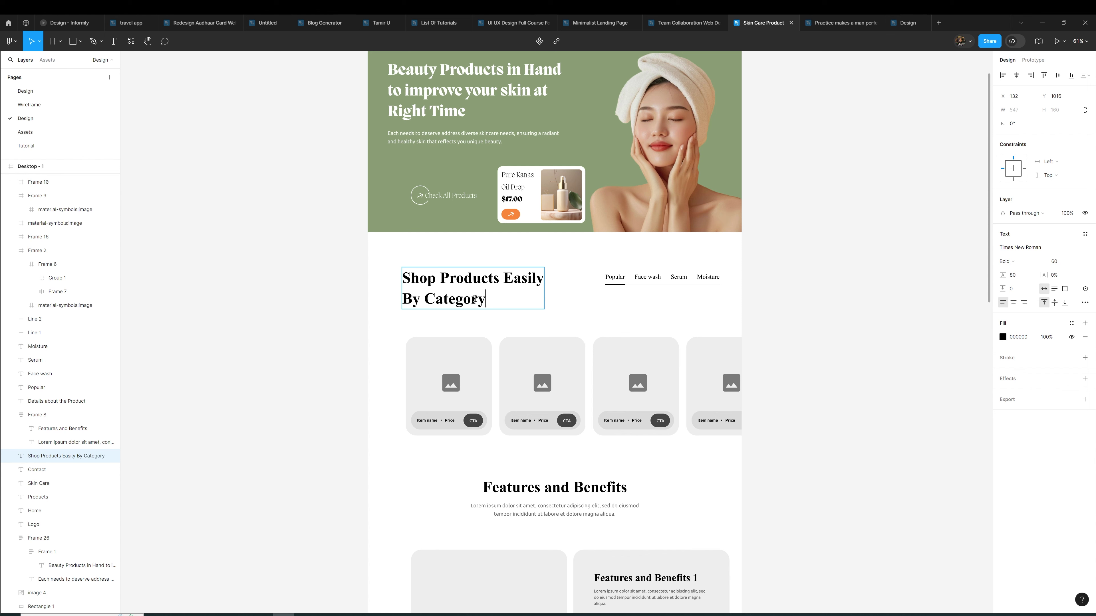
click(307, 301)
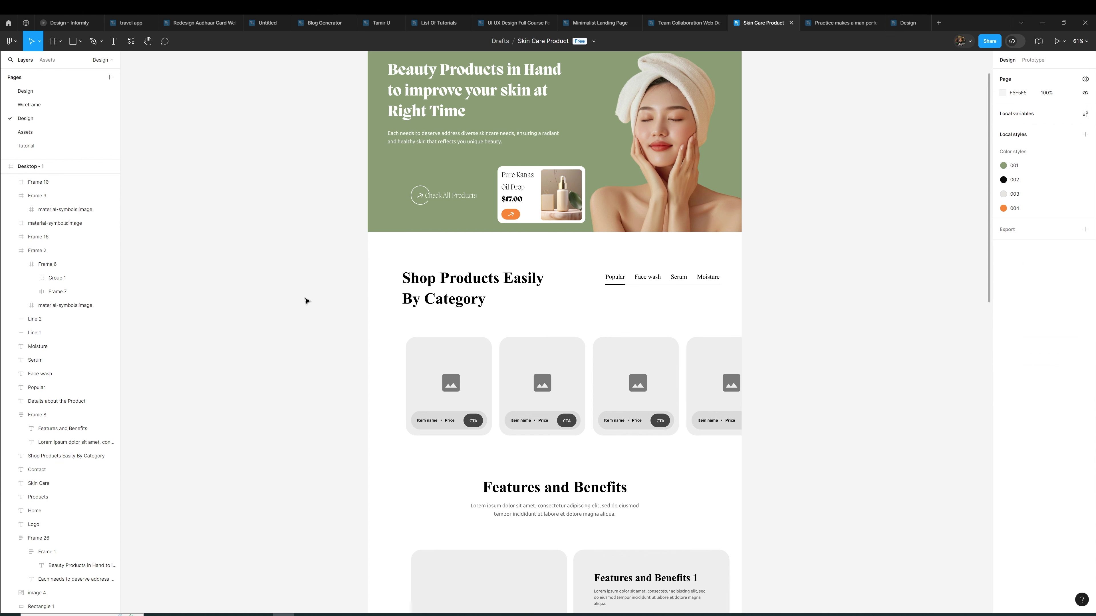
Set the new heading in the Migra font
click(448, 304)
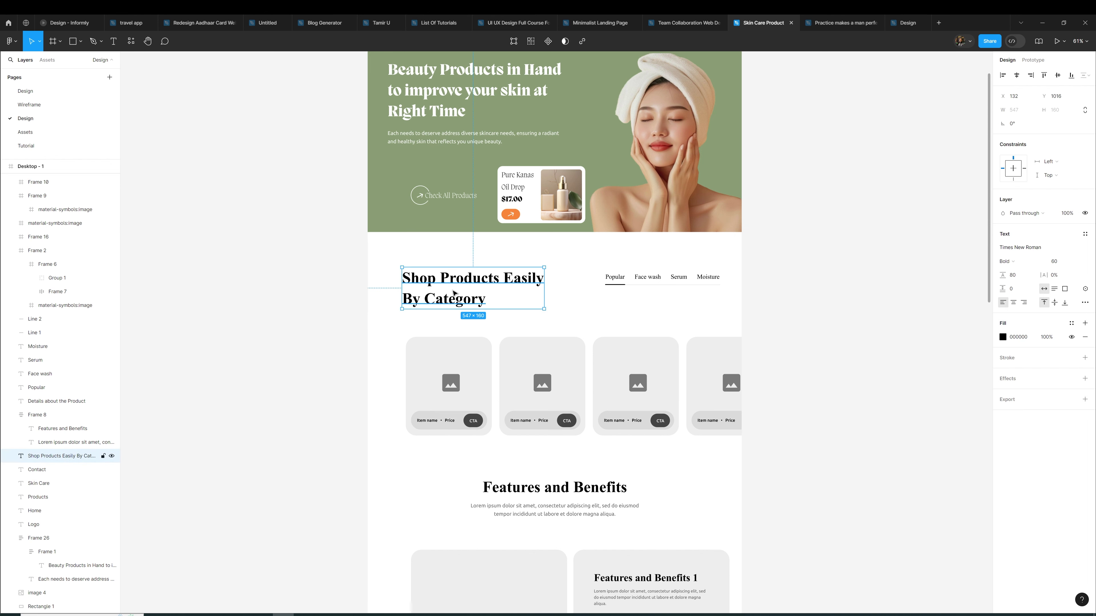
click(1027, 248)
text(migra)
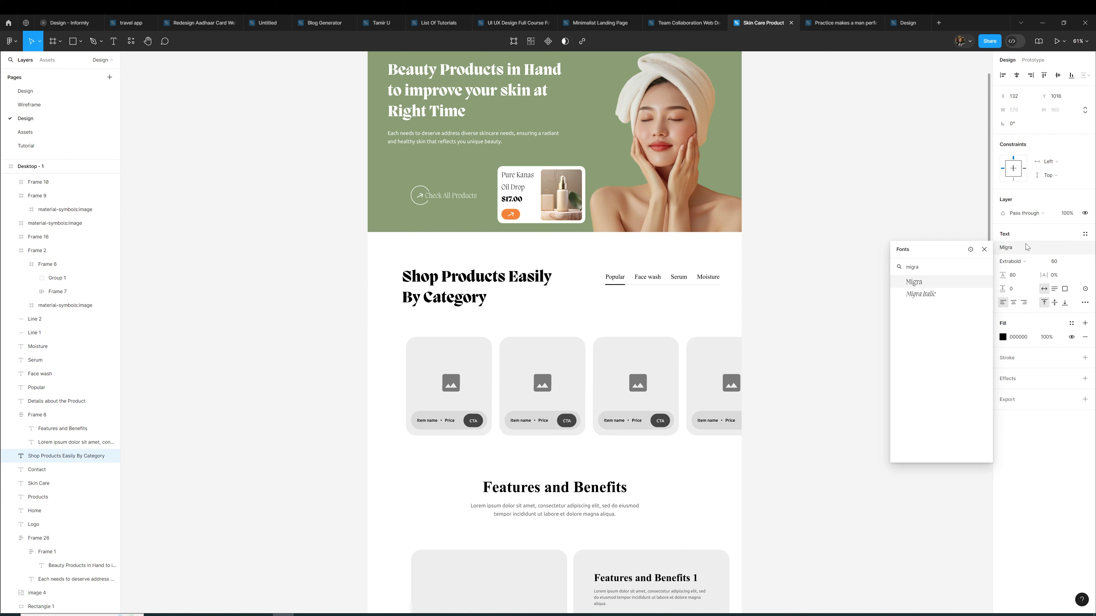
key(Return)
click(773, 298)
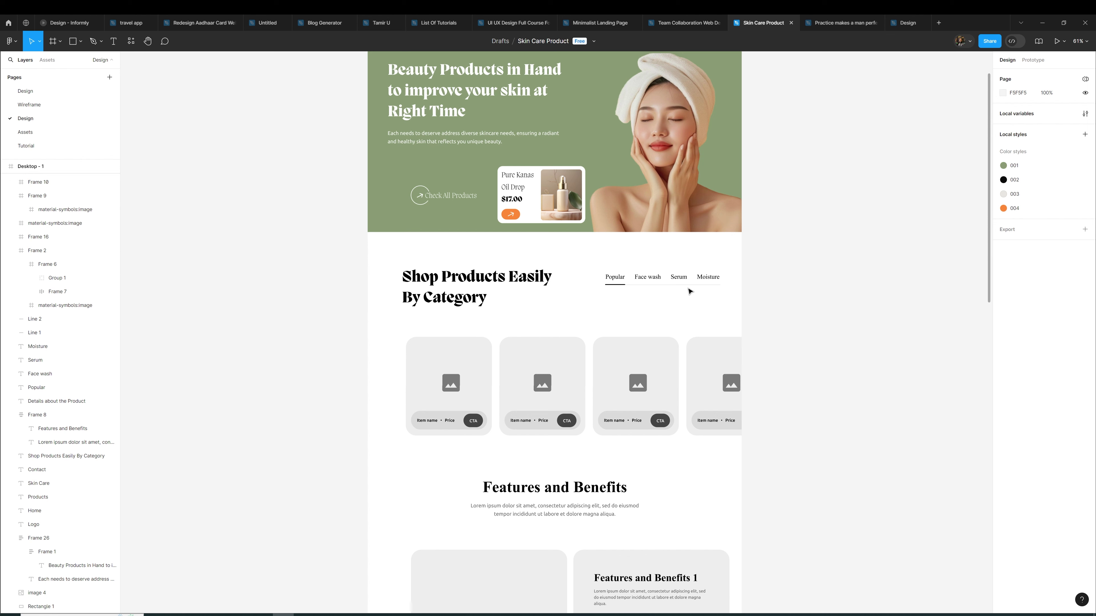
click(615, 277)
Set the four category labels' font to Migra
shift+click(679, 277)
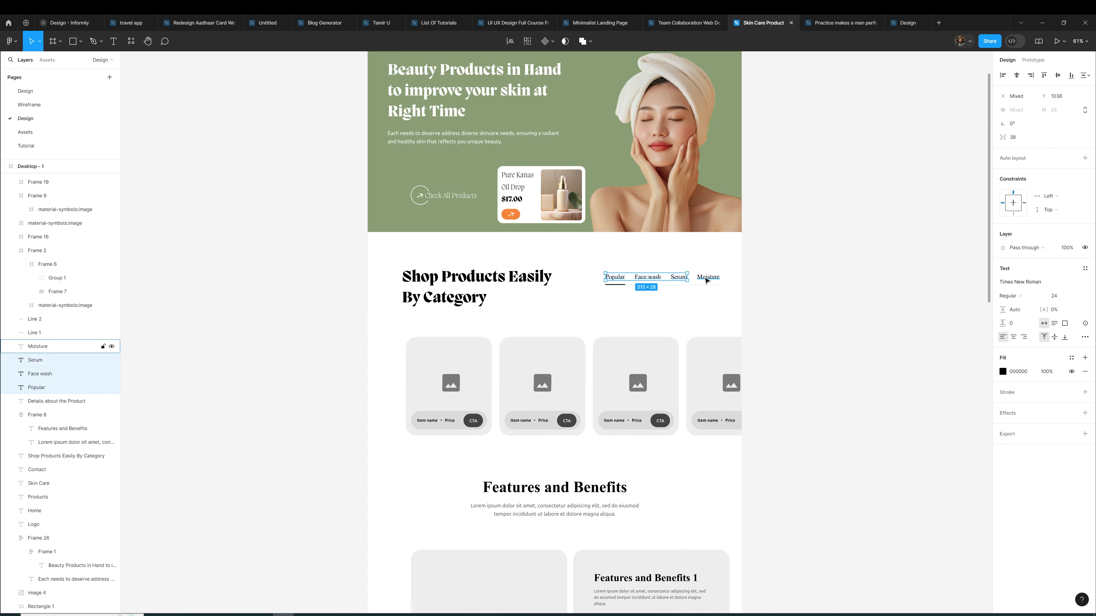
click(1039, 281)
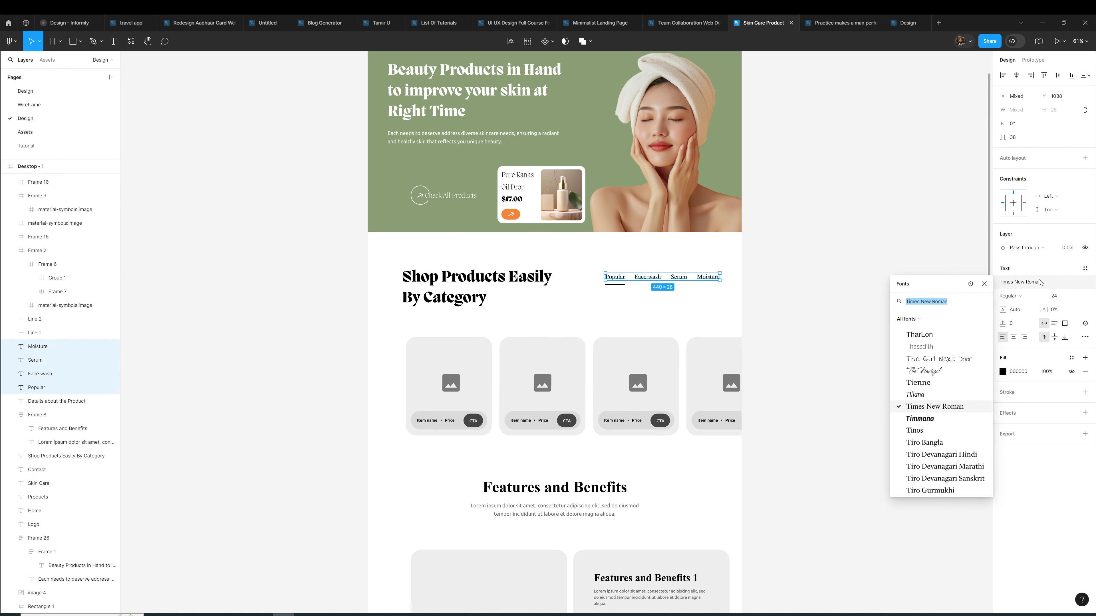
text(migra)
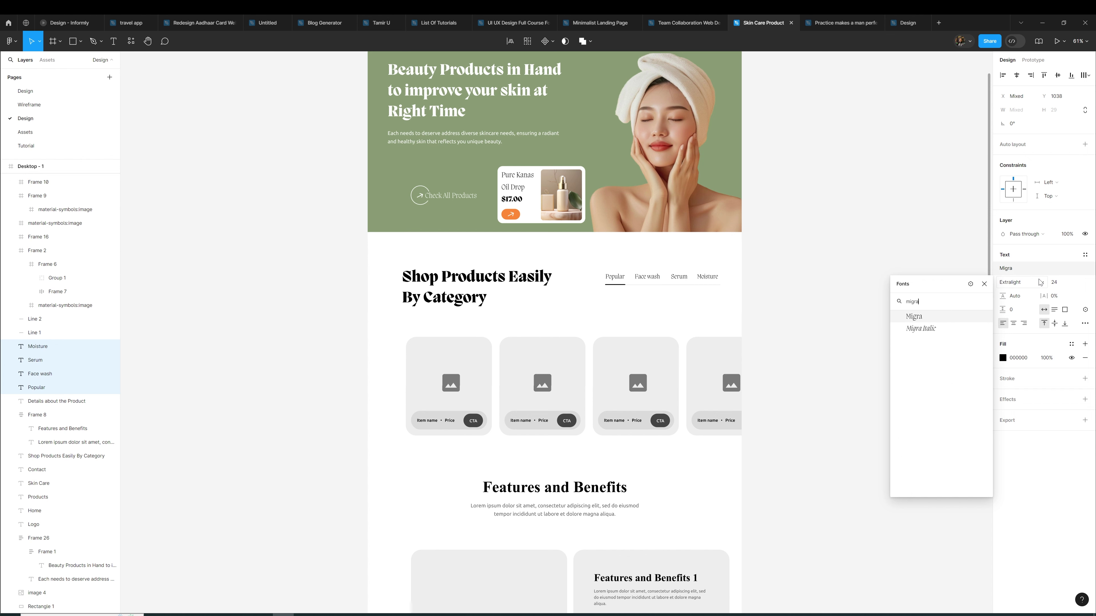
key(Return)
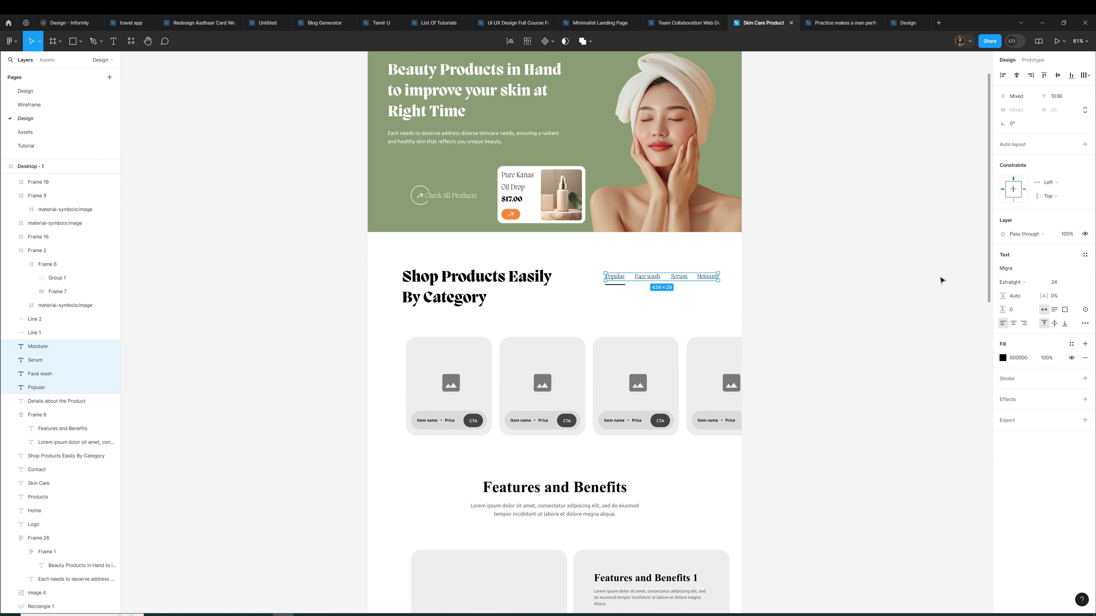
Fade the Face wash, Serum and Moisture labels to 80% opacity
click(880, 271)
click(651, 279)
shift+click(679, 278)
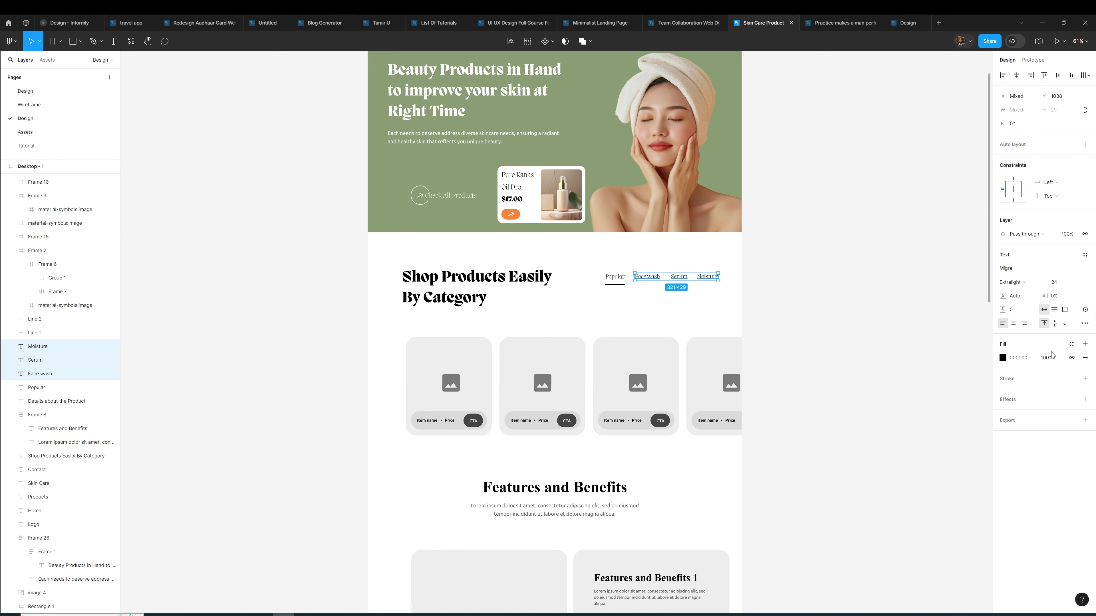
click(1051, 358)
text(80)
key(Return)
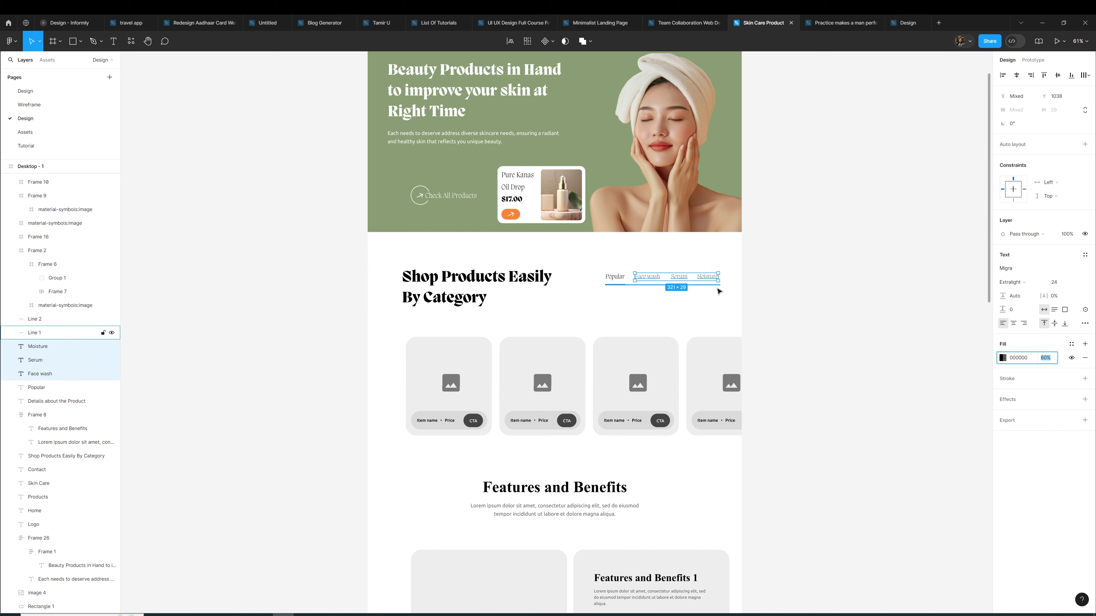
Make the underline beneath Popular orange using colour style 004
click(617, 279)
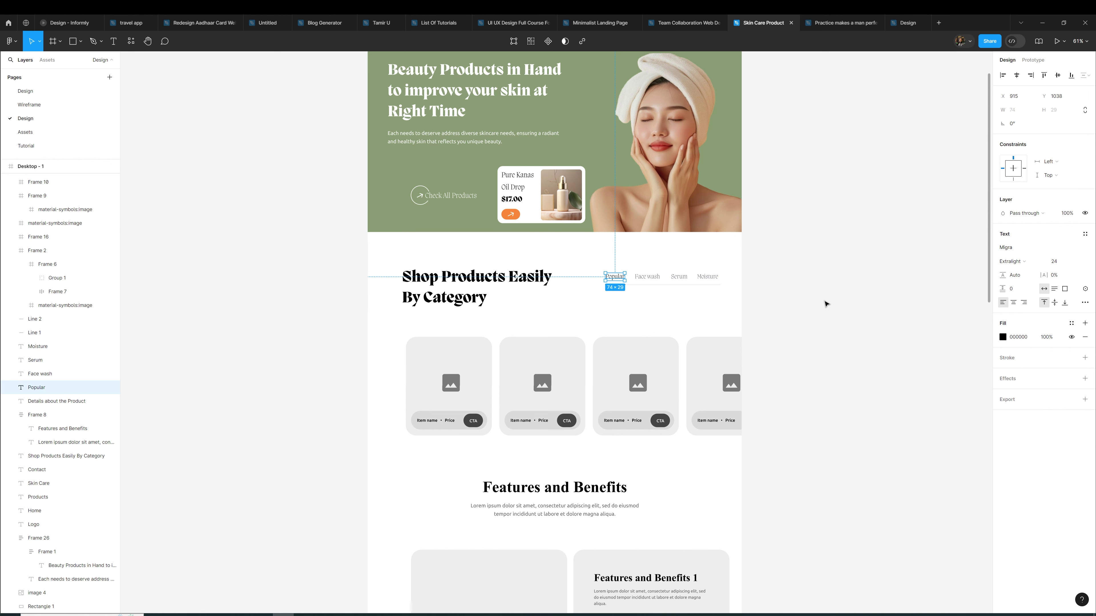
scroll(609, 284, up, 10)
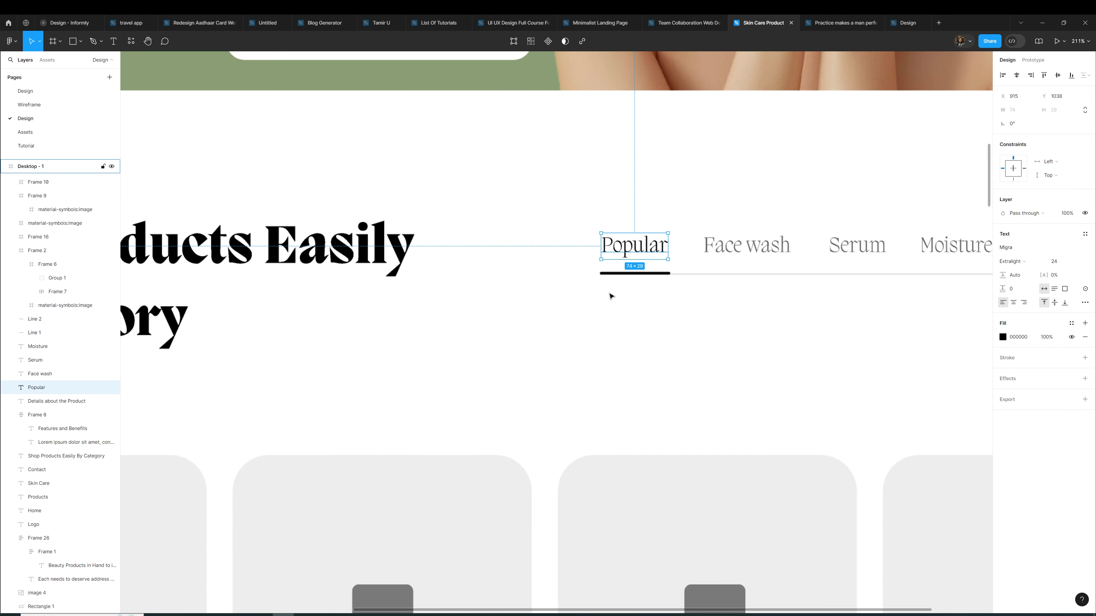
click(624, 273)
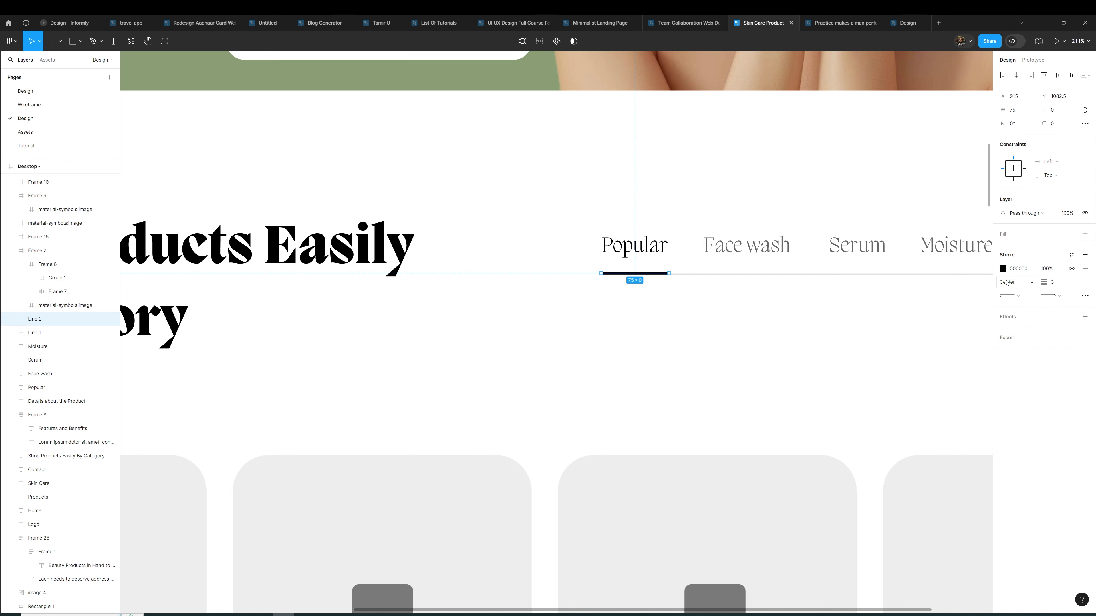
click(1071, 254)
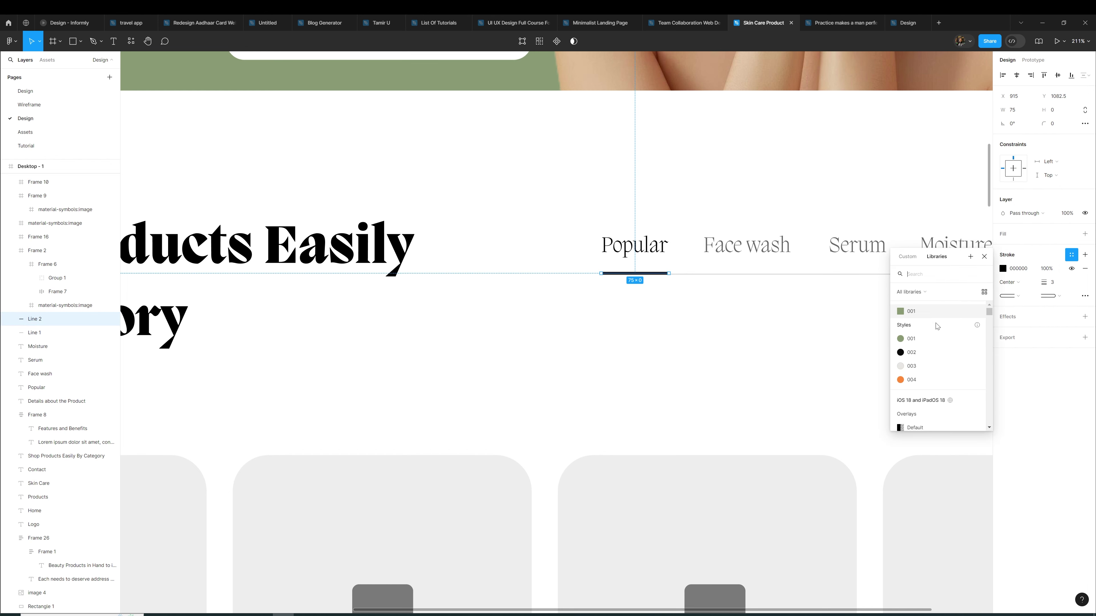
click(922, 384)
click(806, 340)
scroll(807, 341, down, 10)
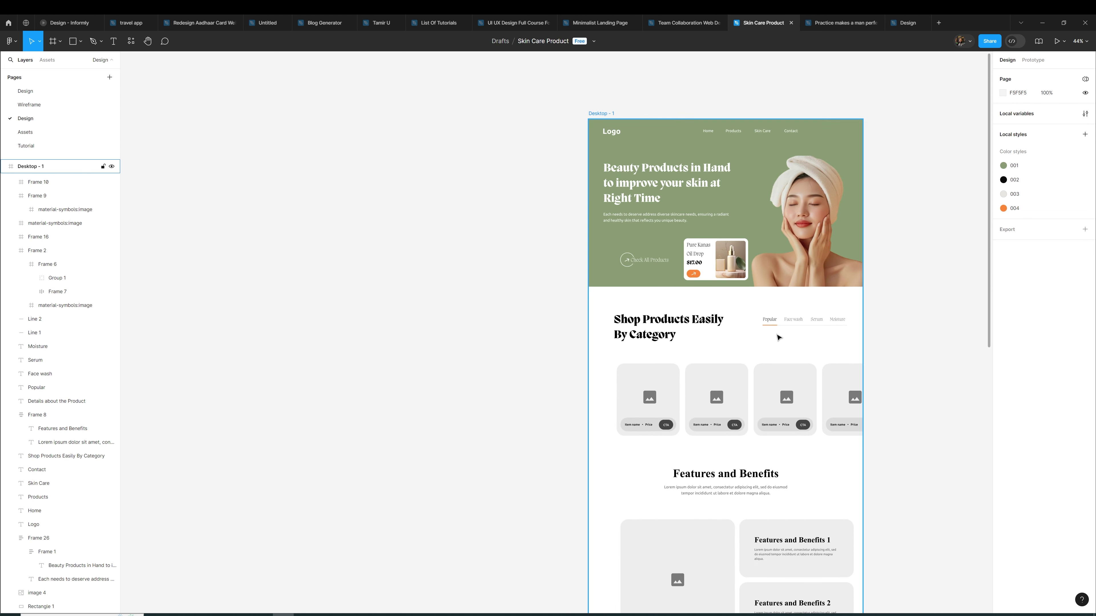
scroll(778, 338, up, 5)
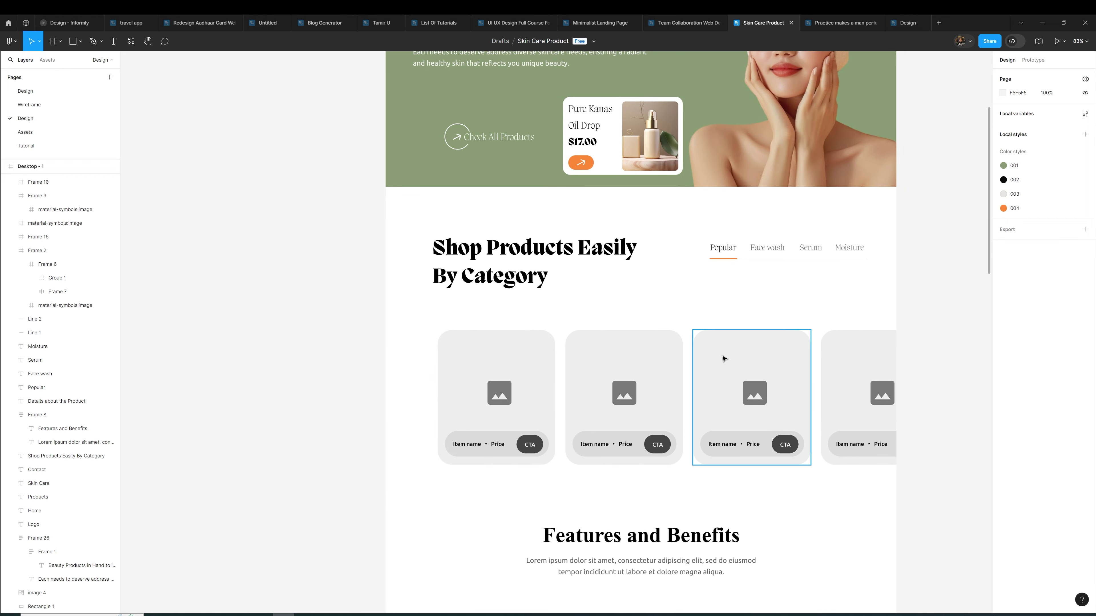
Delete the four cards' placeholder image icons and begin editing the first item name
click(508, 393)
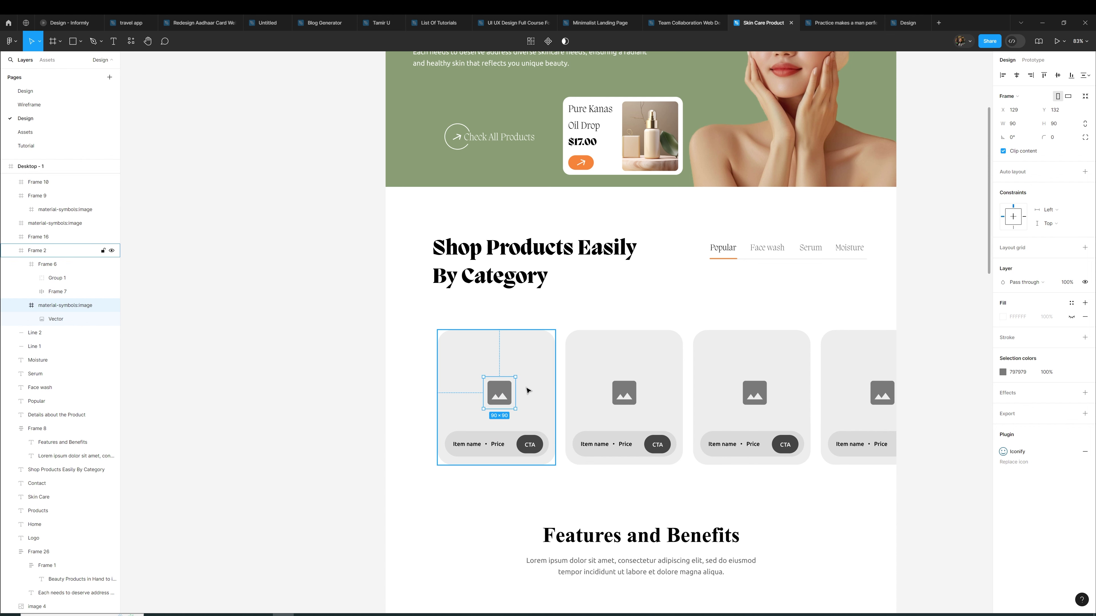
shift+click(629, 391)
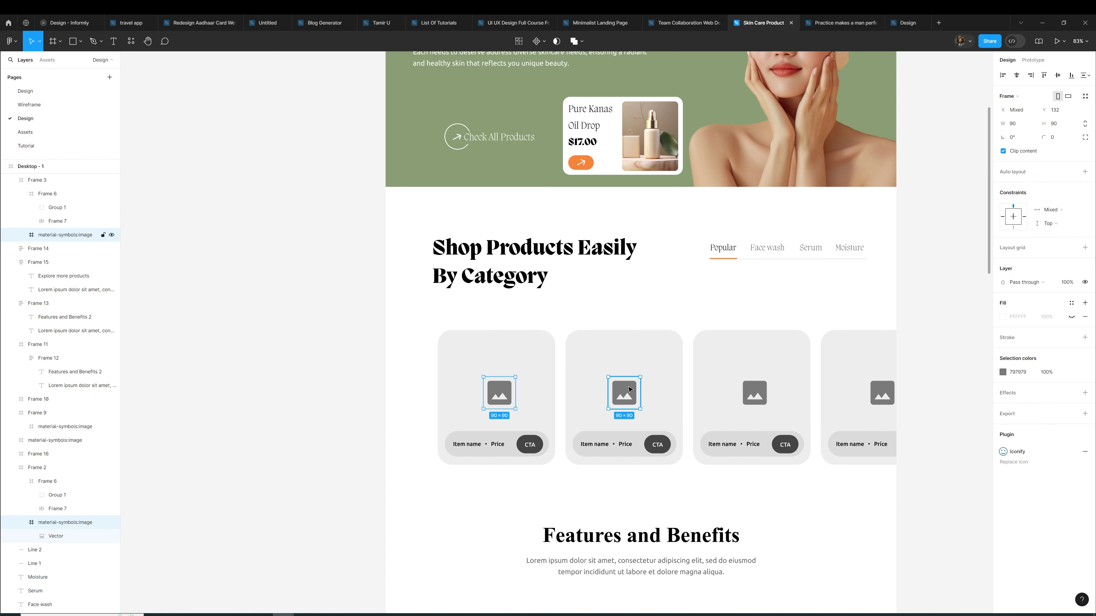
shift+click(749, 391)
shift+click(882, 390)
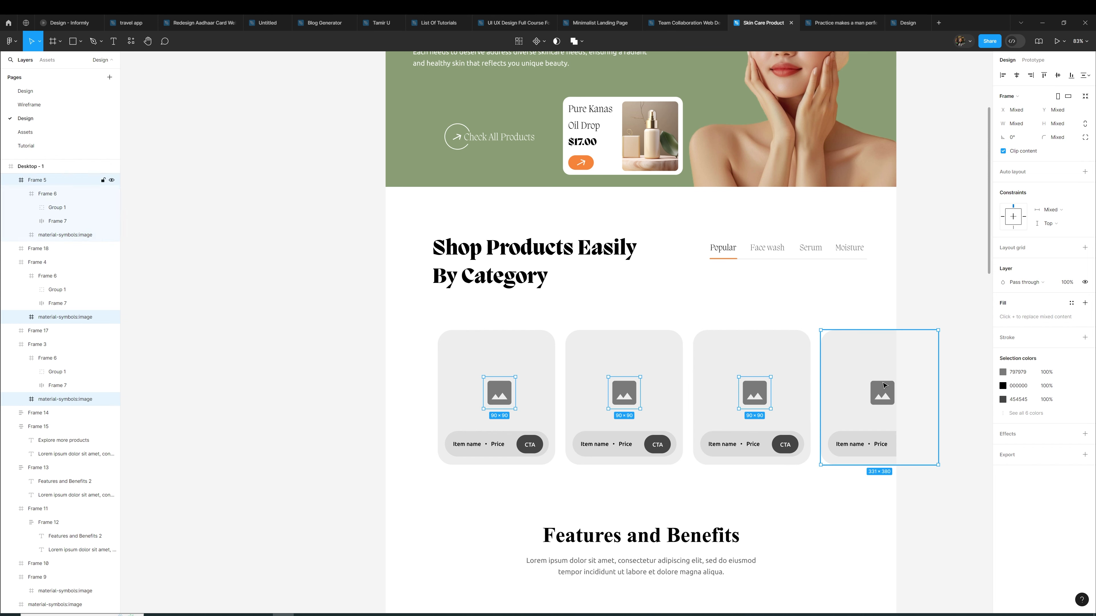
key(Delete)
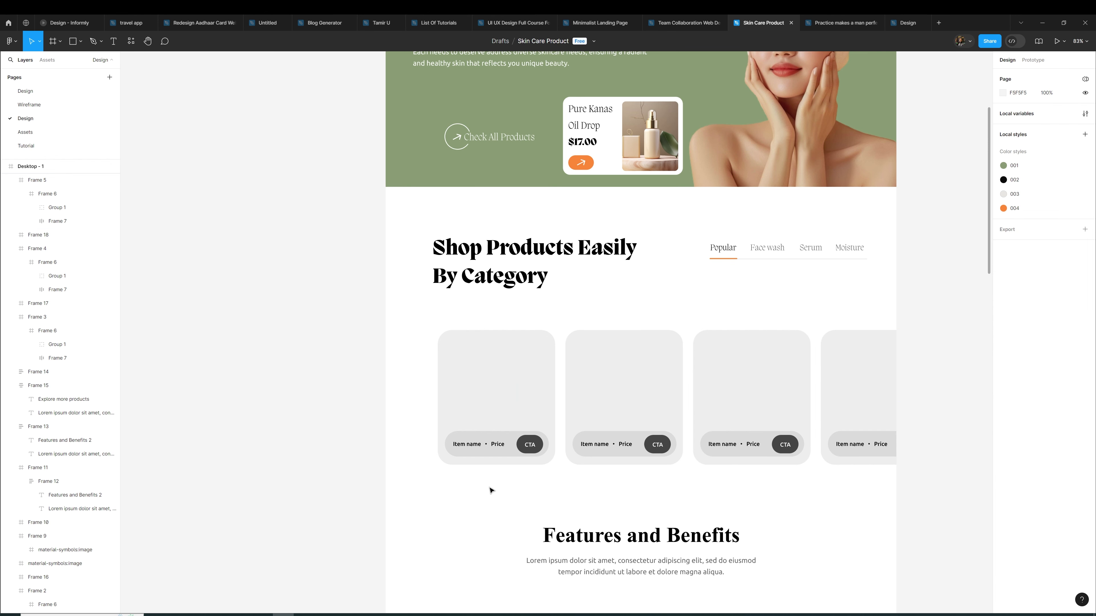
click(468, 446)
double_click(468, 445)
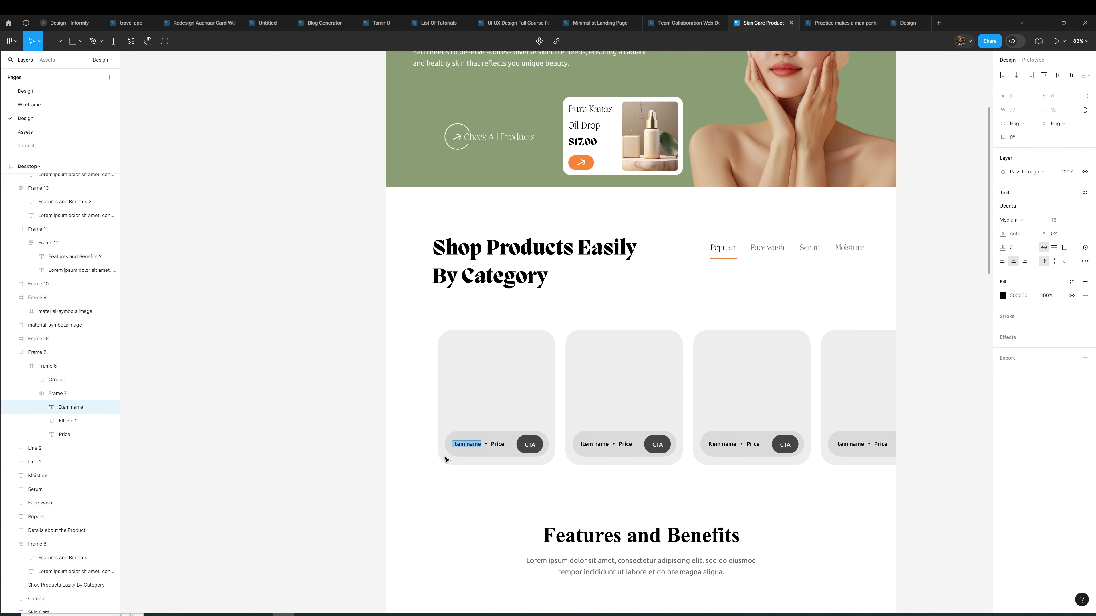
Label the first card 'Aloevera Juice' with price $23
text(Al)
text(o)
text(vera)
text( Juice)
click(462, 444)
text(e)
triple_click(468, 444)
double_click(507, 444)
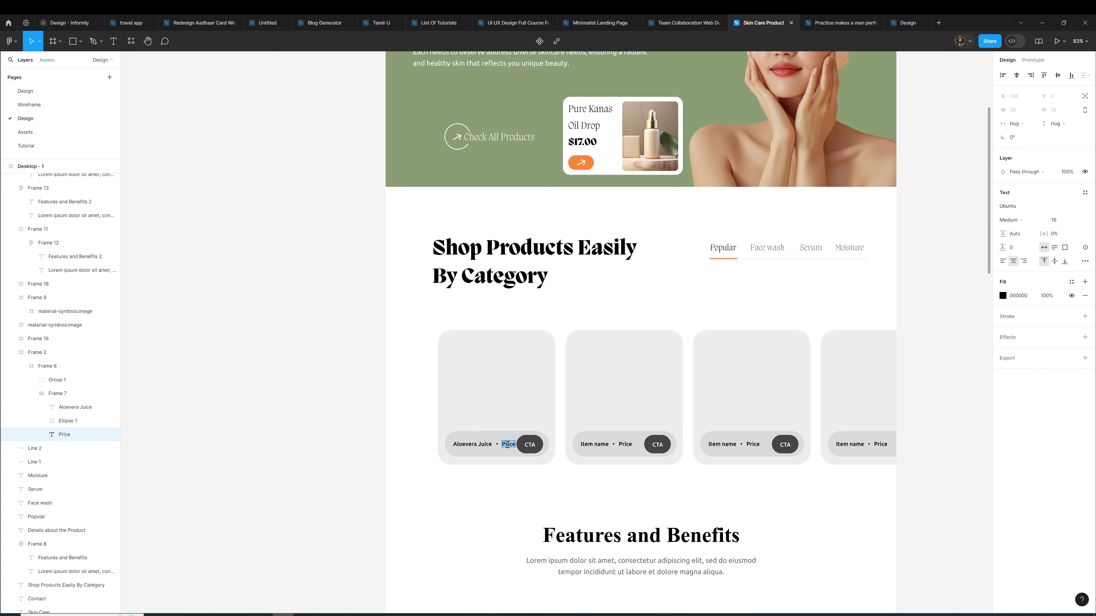
text($23)
click(445, 460)
Tighten the first card's name-and-price row gap to 8
key(shift+2)
click(573, 424)
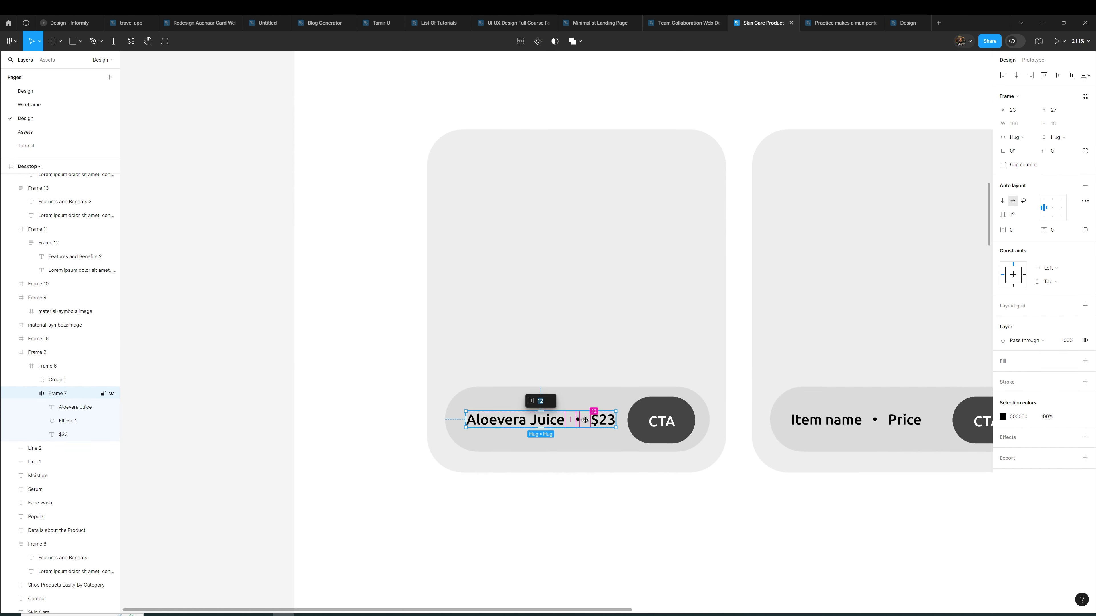
drag(585, 419, 586, 420)
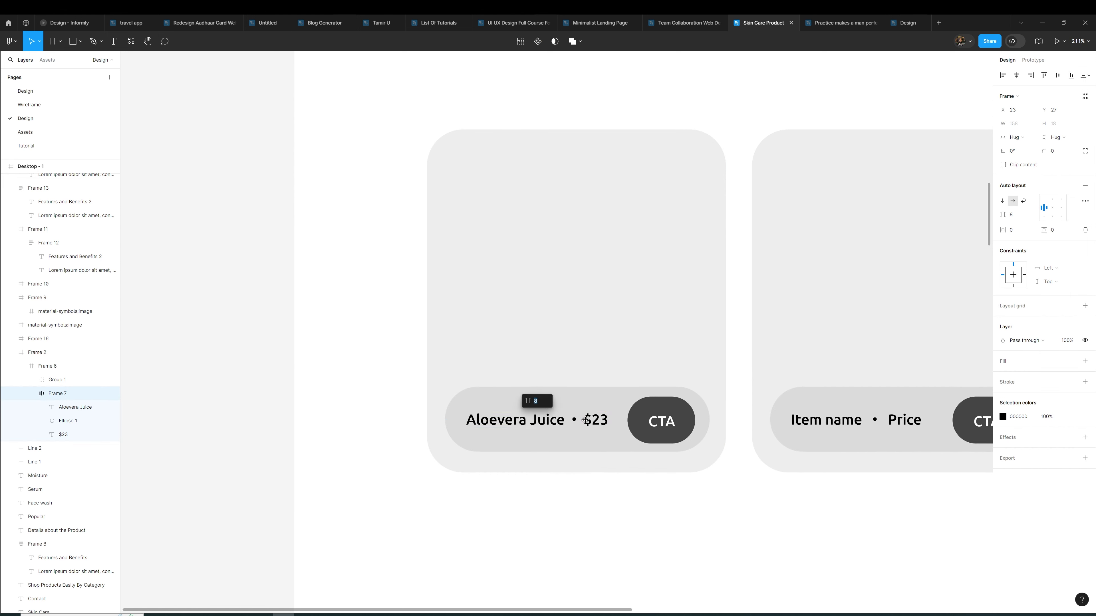
click(577, 452)
click(573, 425)
Label the second card 'Hersteller Juice' with price $23
click(675, 519)
scroll(533, 514, right, 4)
double_click(645, 427)
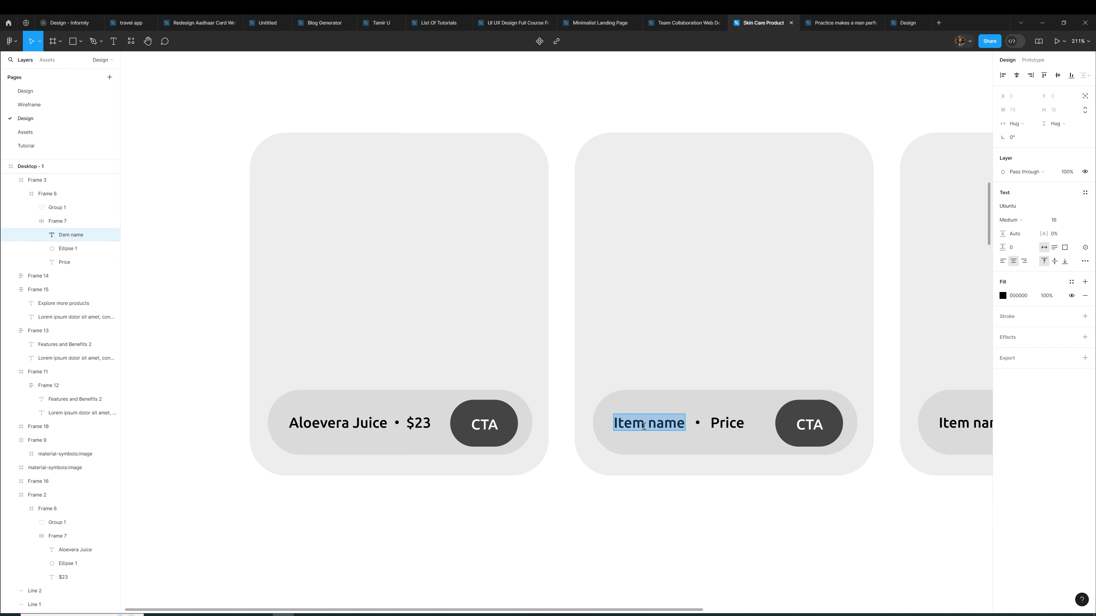
text(Hersteller)
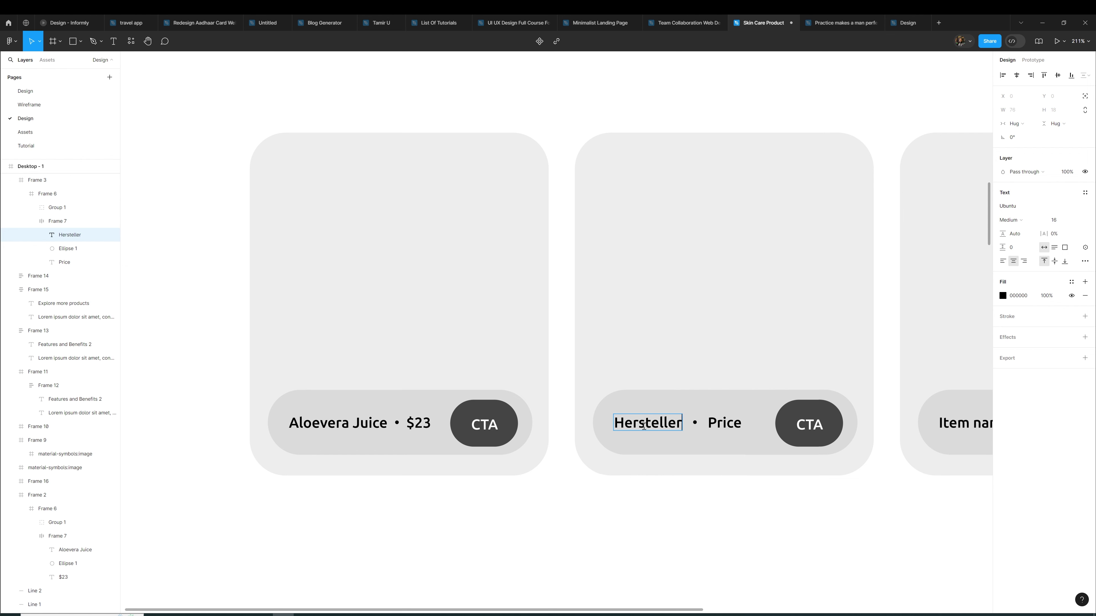
text( Juice)
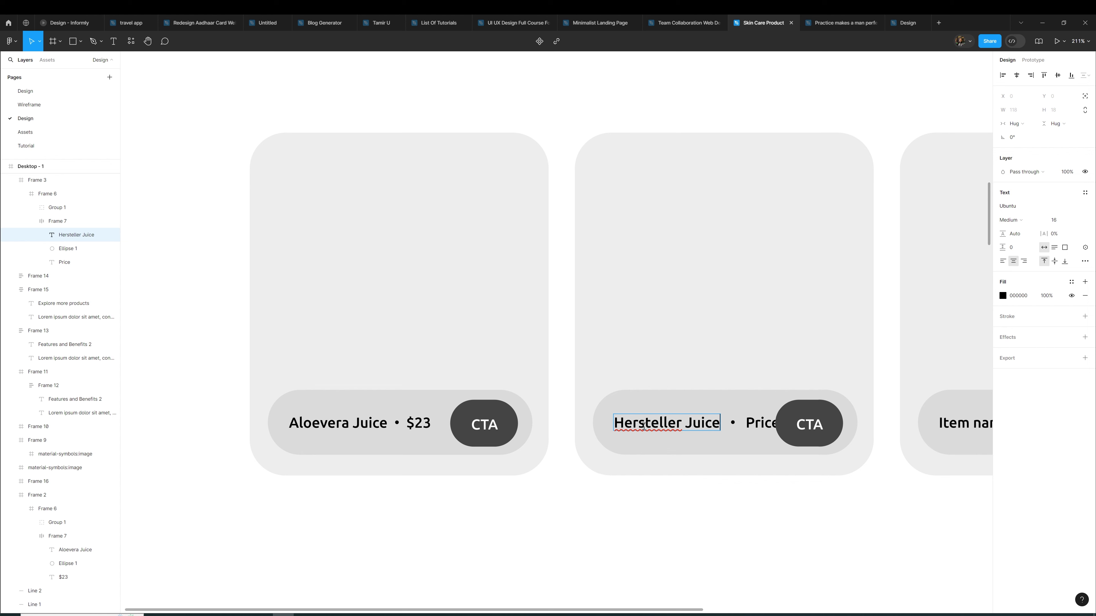
key(Escape)
click(744, 436)
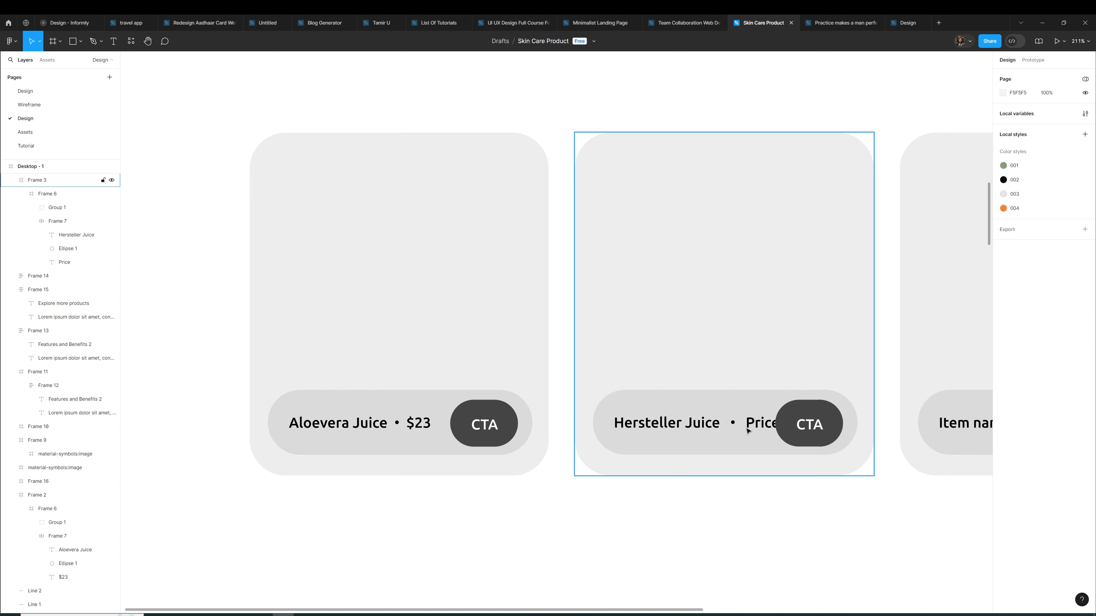
double_click(752, 424)
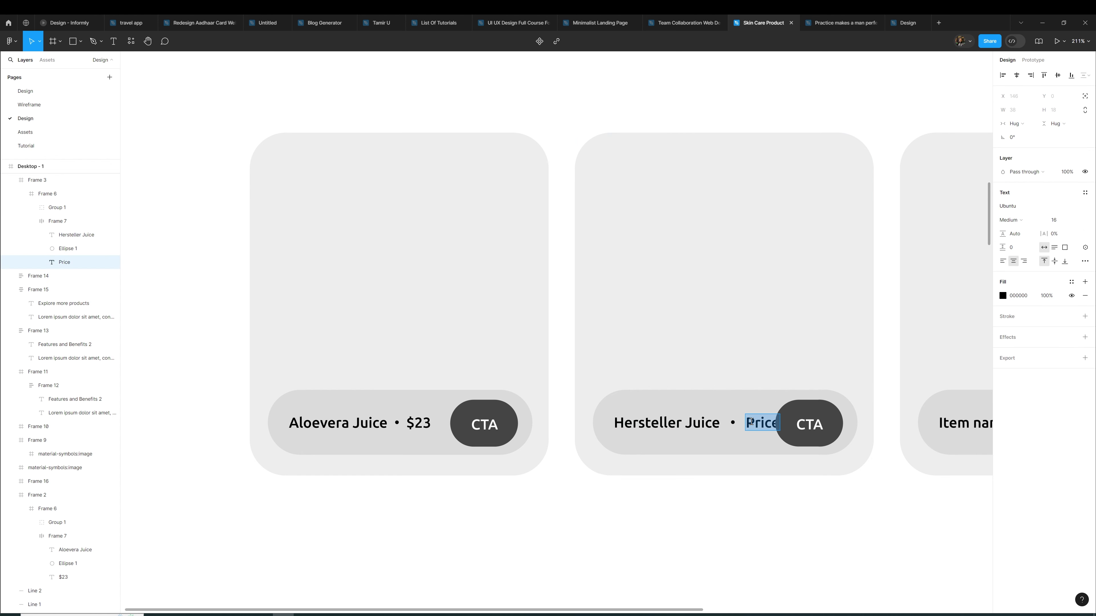
text($23)
key(Escape)
Tighten the second card's name-and-price row gap to 8
click(761, 497)
double_click(728, 419)
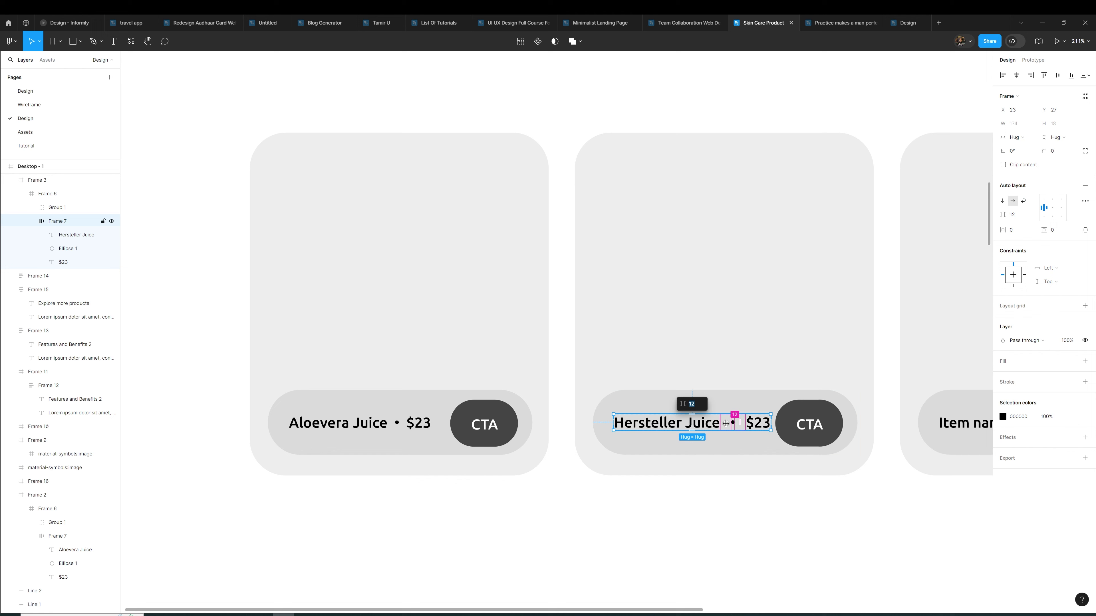
drag(725, 423, 726, 423)
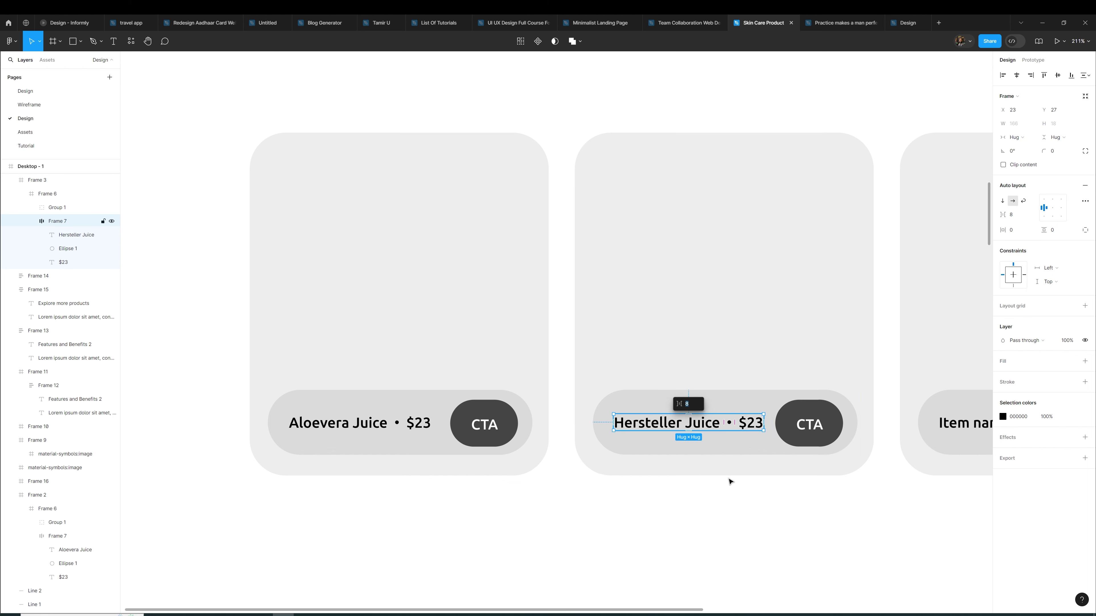
click(692, 486)
scroll(681, 504, right, 1)
click(658, 420)
double_click(659, 421)
drag(659, 421, 658, 421)
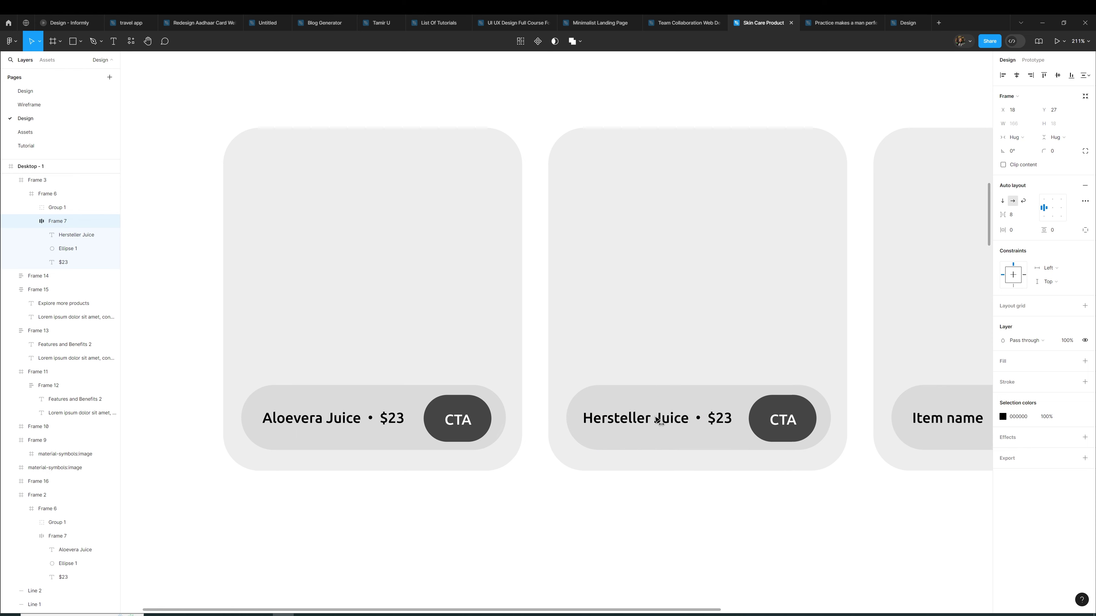
click(660, 507)
Nudge the Hersteller Juice text row slightly right and recheck the Aloevera row
scroll(661, 507, down, 5)
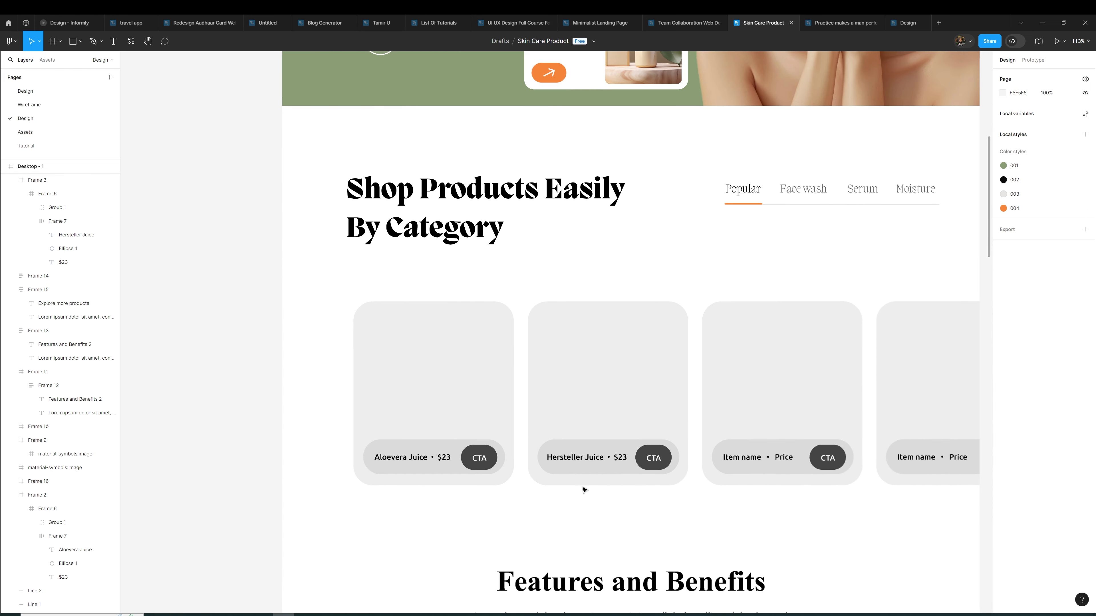
click(584, 486)
drag(584, 487, 586, 487)
click(547, 494)
double_click(420, 464)
click(581, 523)
scroll(580, 518, right, 1)
scroll(582, 502, right, 2)
scroll(585, 497, right, 2)
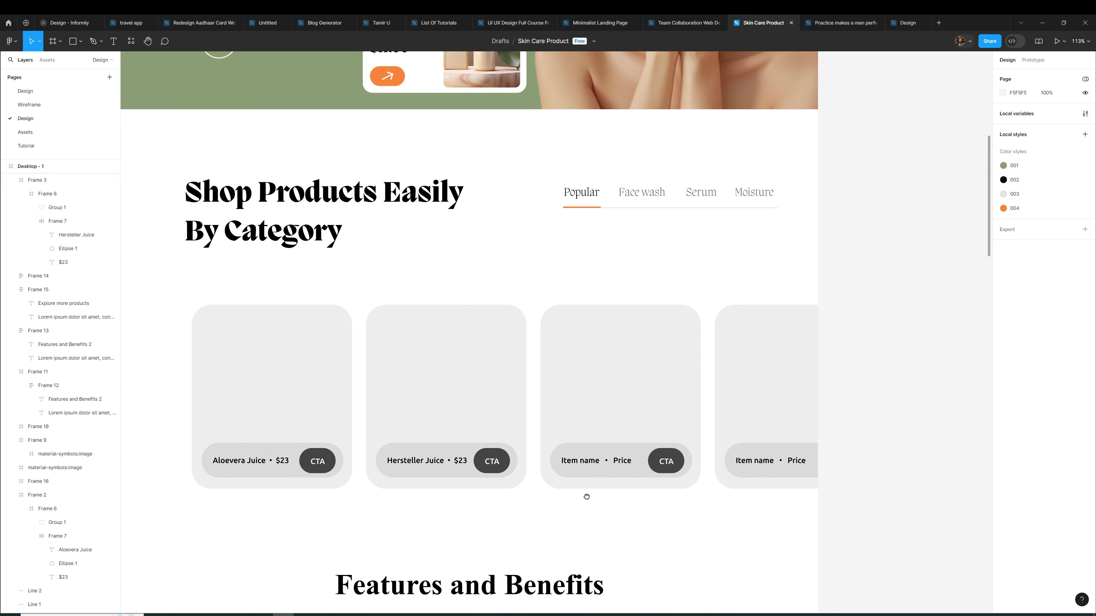
Label the third card 'Aloevera' with price $23
double_click(585, 463)
double_click(585, 464)
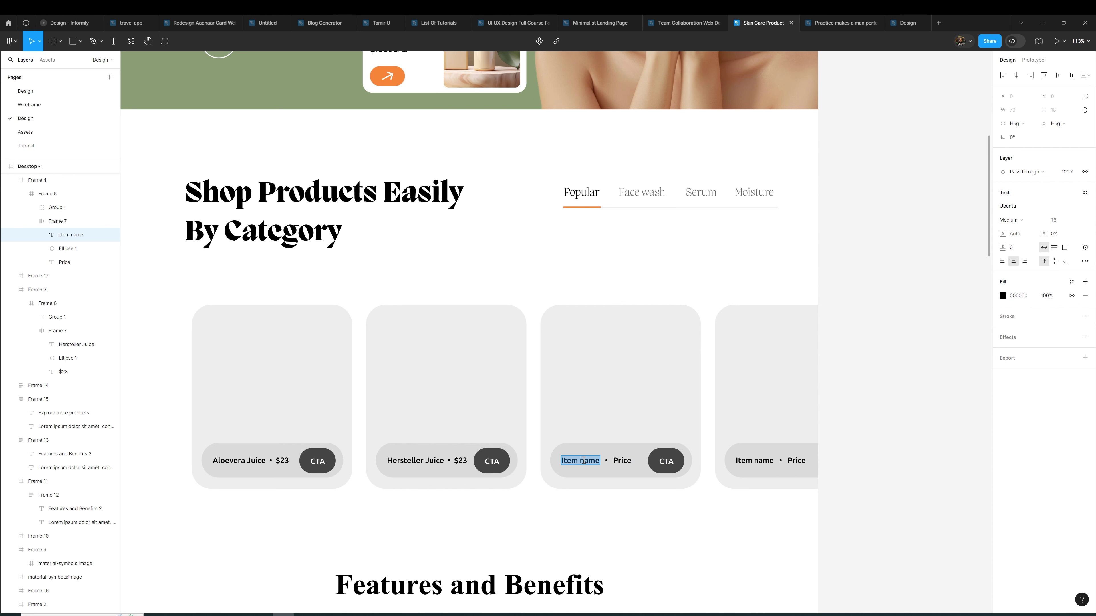
text(Aloevera)
double_click(617, 461)
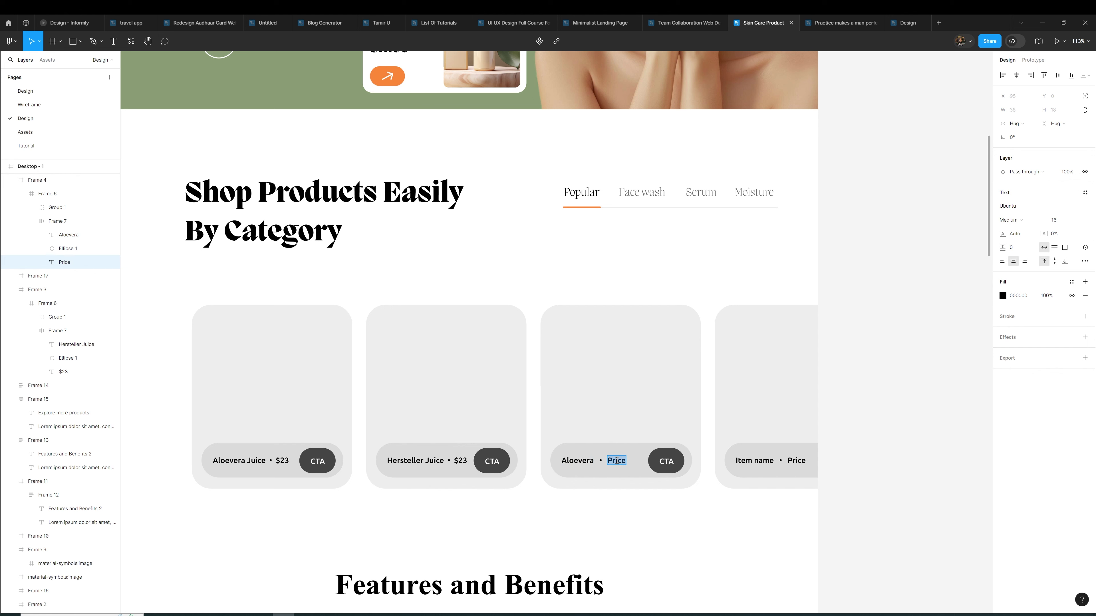
text($23)
key(Escape)
Label the fourth card 'Fine Beauty' with price $25
scroll(604, 513, right, 3)
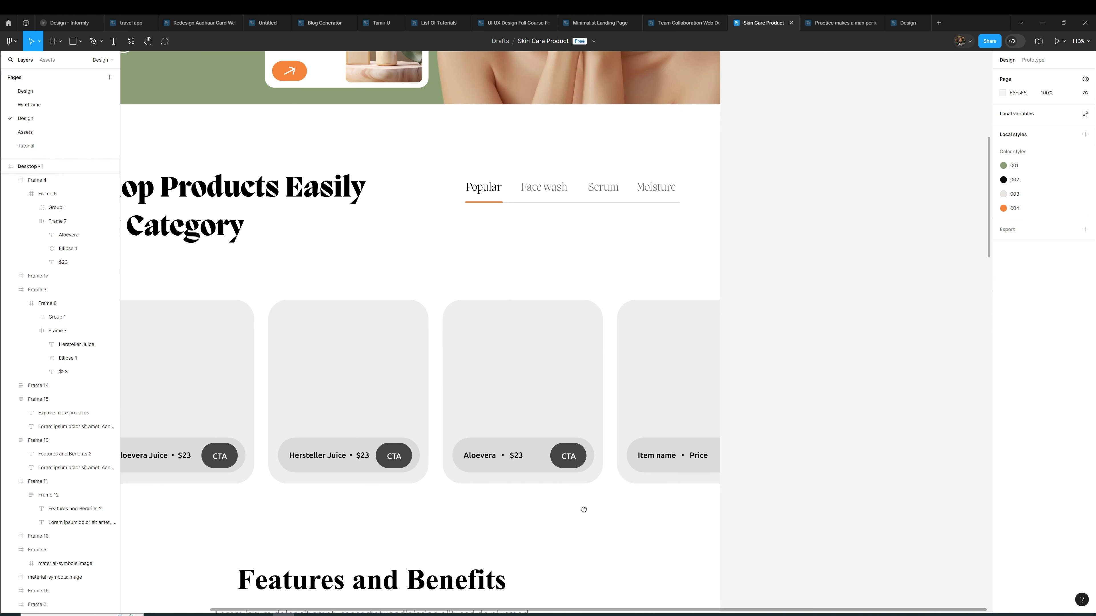
double_click(669, 457)
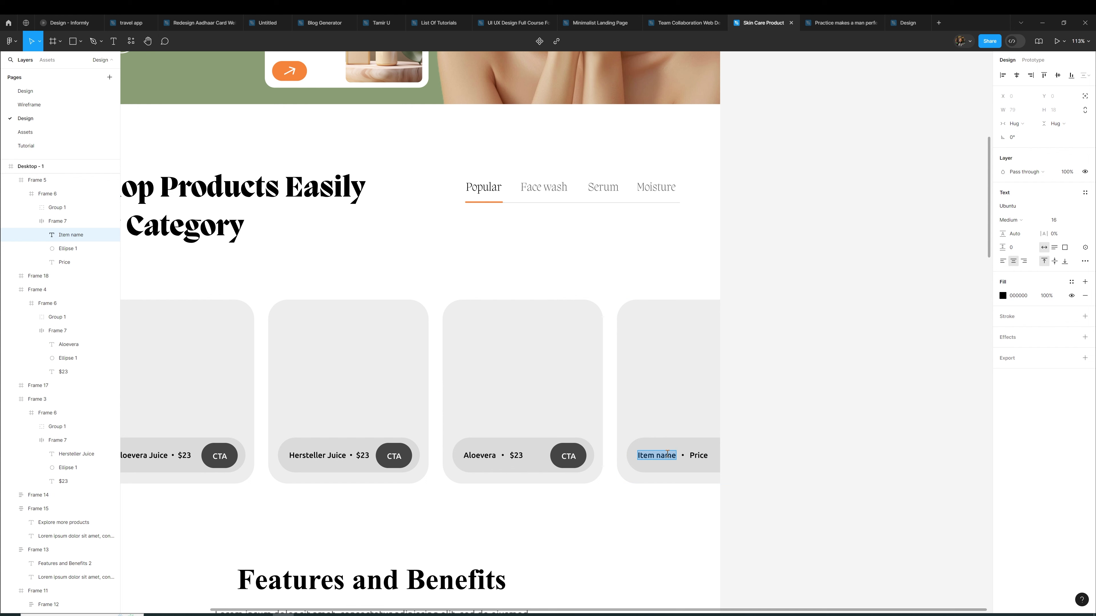
text(Beauty)
text( Fine)
double_click(704, 456)
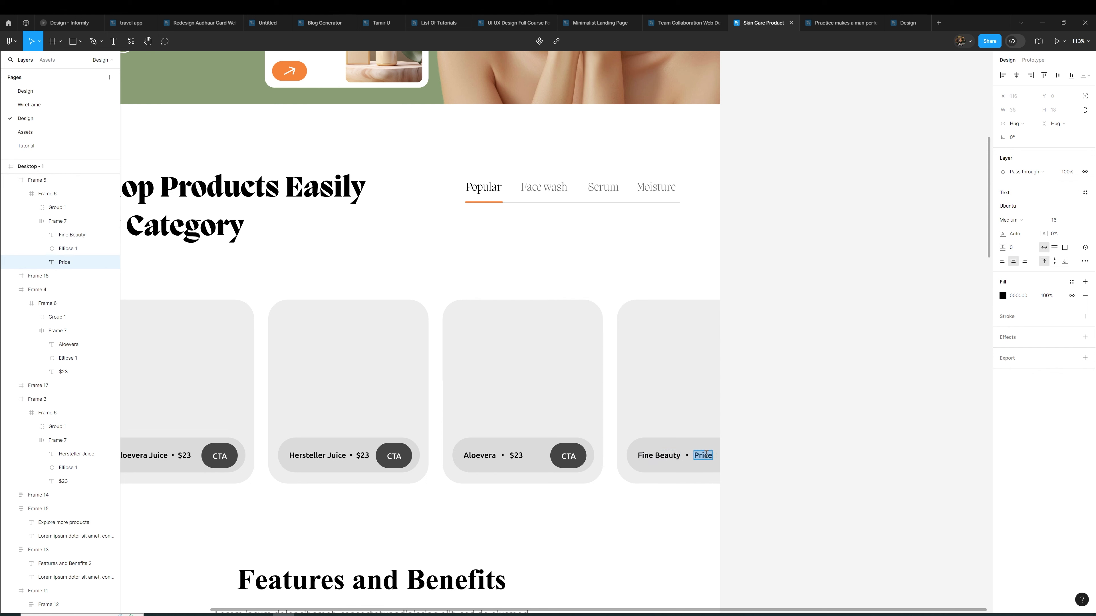
text($)
text(2)
text(5)
click(697, 506)
Pan back to the first card and switch to the Assets page
scroll(619, 514, down, 3)
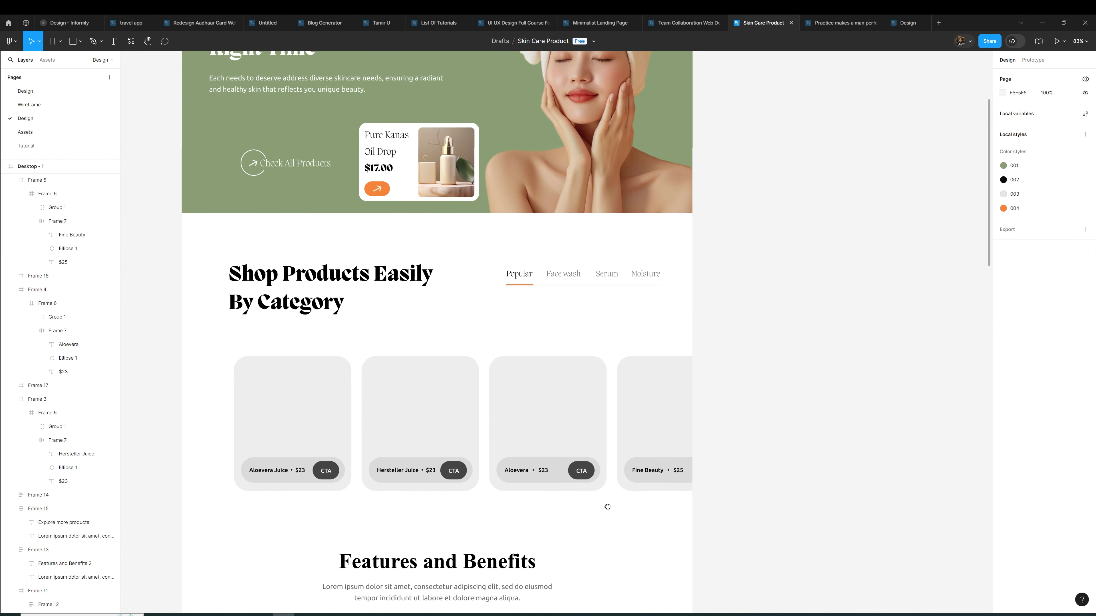
drag(606, 506, 772, 506)
scroll(655, 506, up, 3)
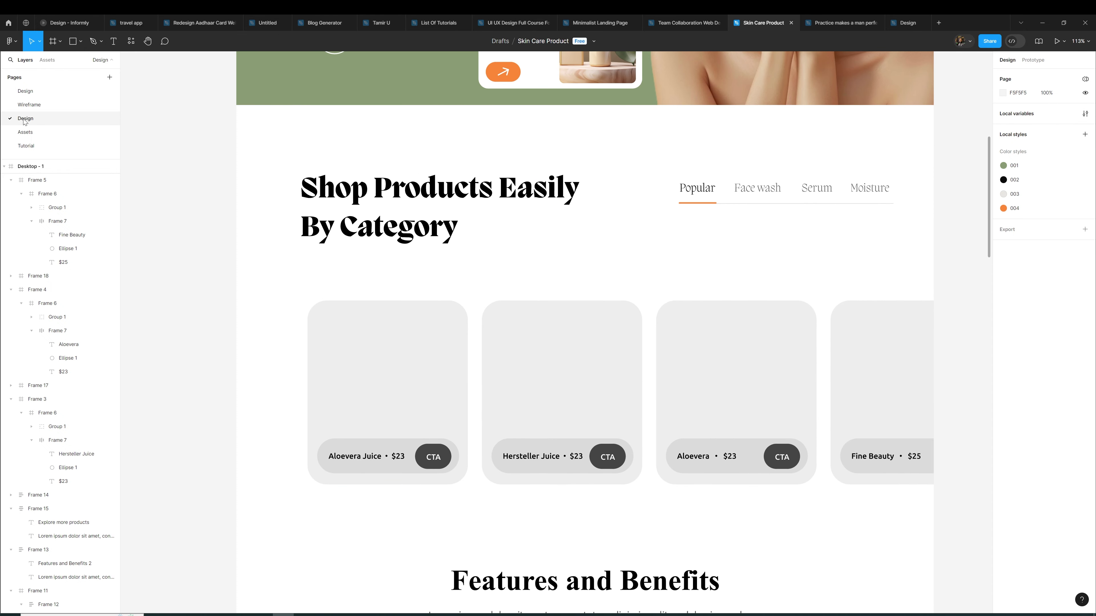
click(25, 132)
Copy the four green product photos onto the Design page, placed to the right
scroll(389, 311, up, 1)
scroll(416, 281, up, 2)
scroll(427, 285, up, 3)
click(427, 285)
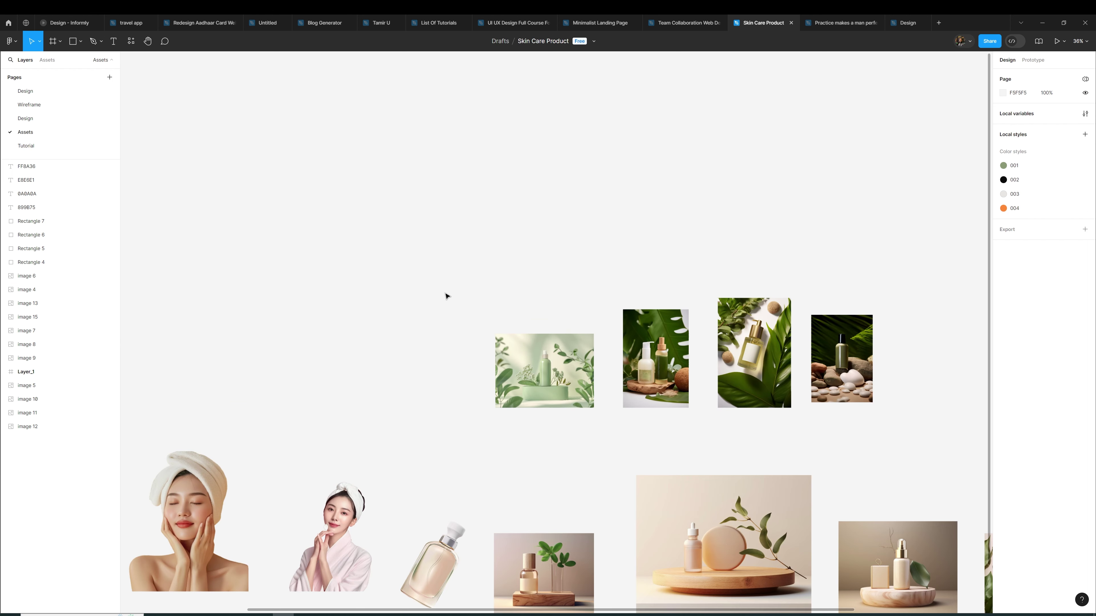
click(561, 363)
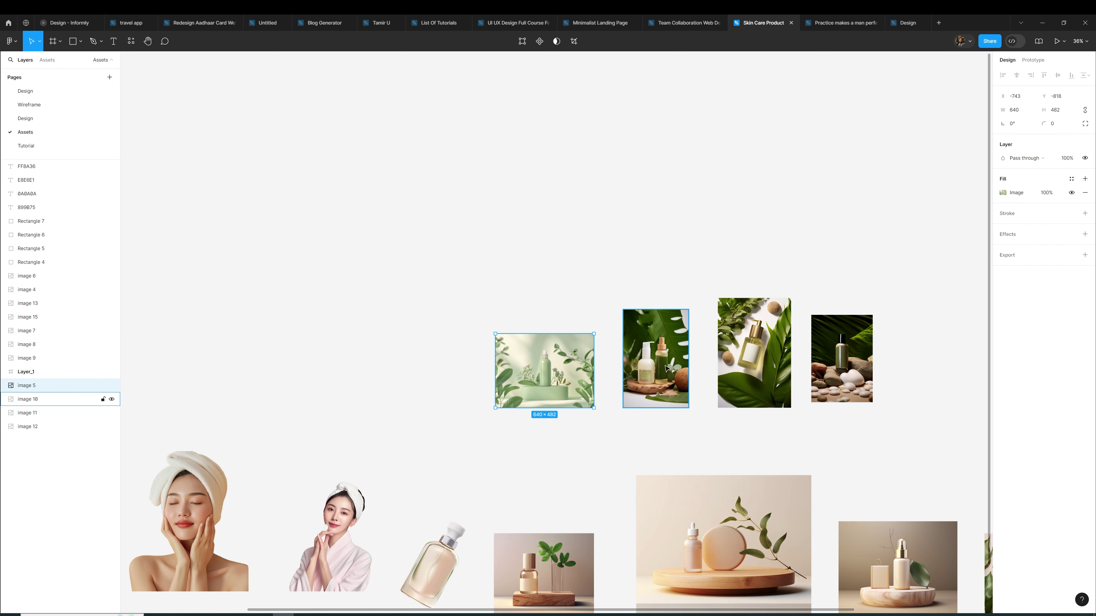
drag(458, 269, 844, 410)
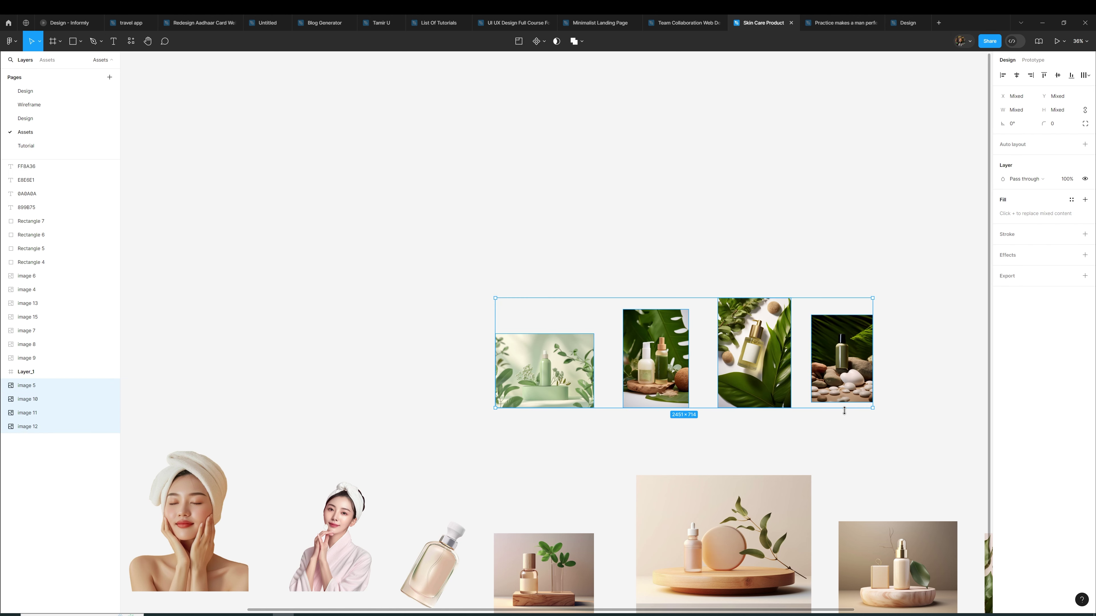
click(34, 118)
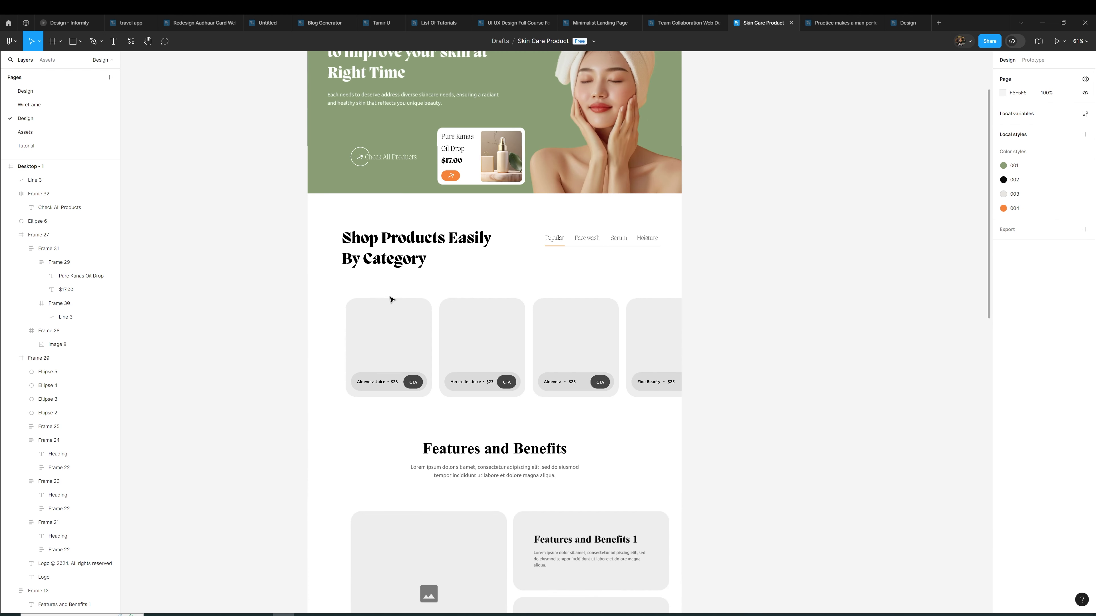
key(ctrl+v)
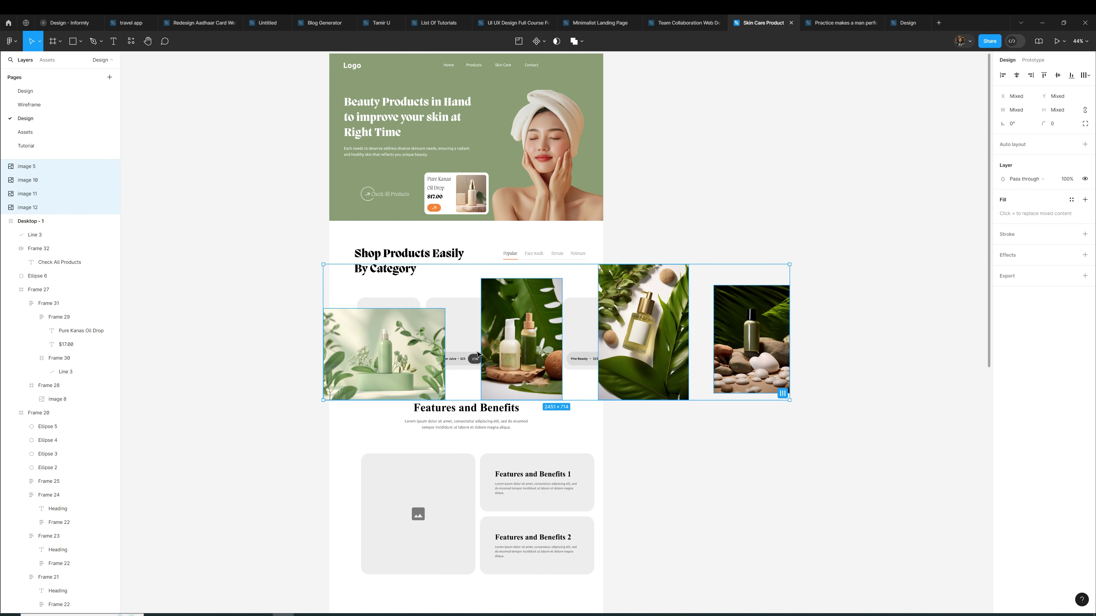
drag(478, 354, 829, 364)
Place photos in the first and Hersteller Juice cards, behind their labels
click(758, 367)
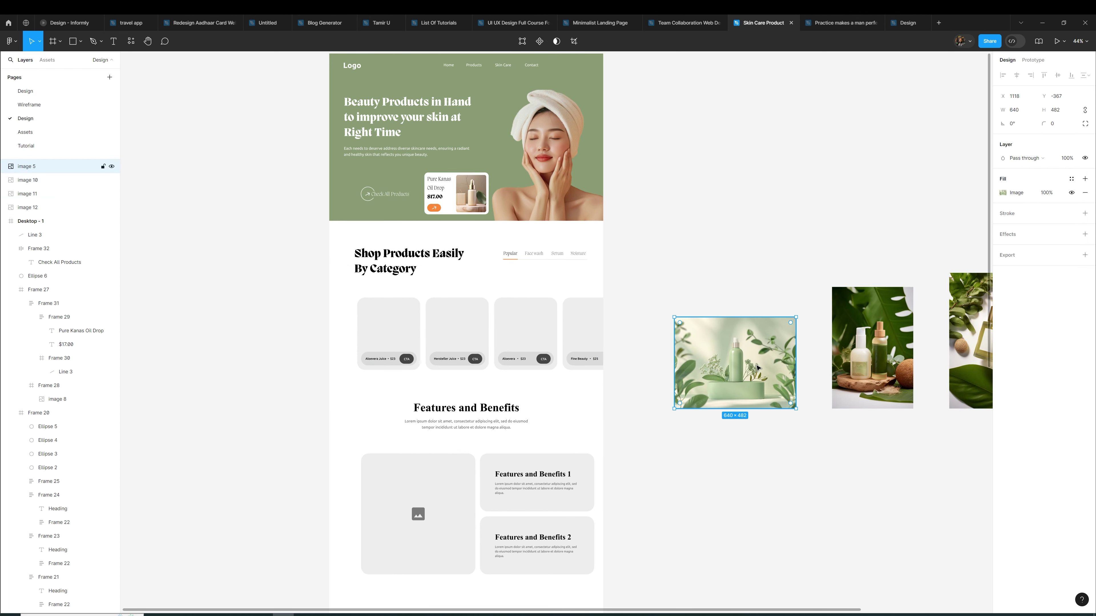
drag(758, 367, 370, 321)
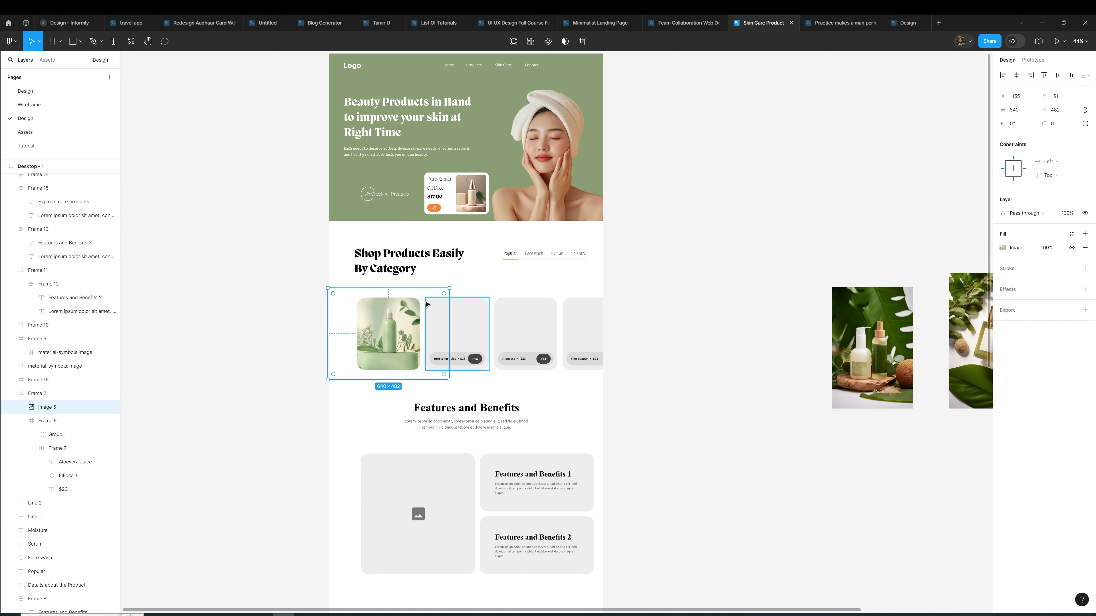
key(ctrl+bracketleft)
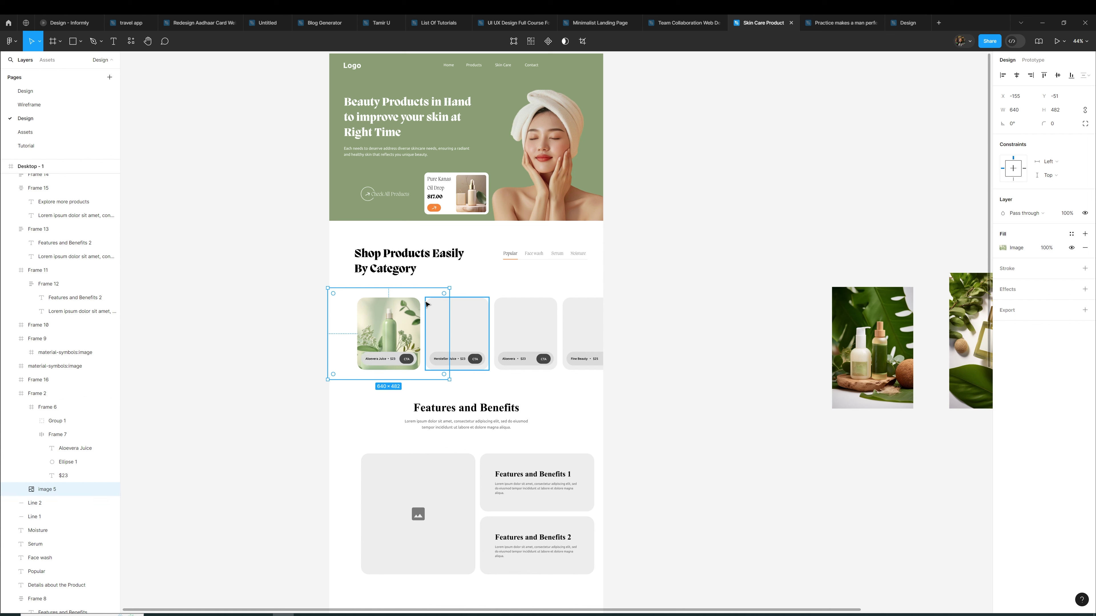
click(843, 350)
key(Delete)
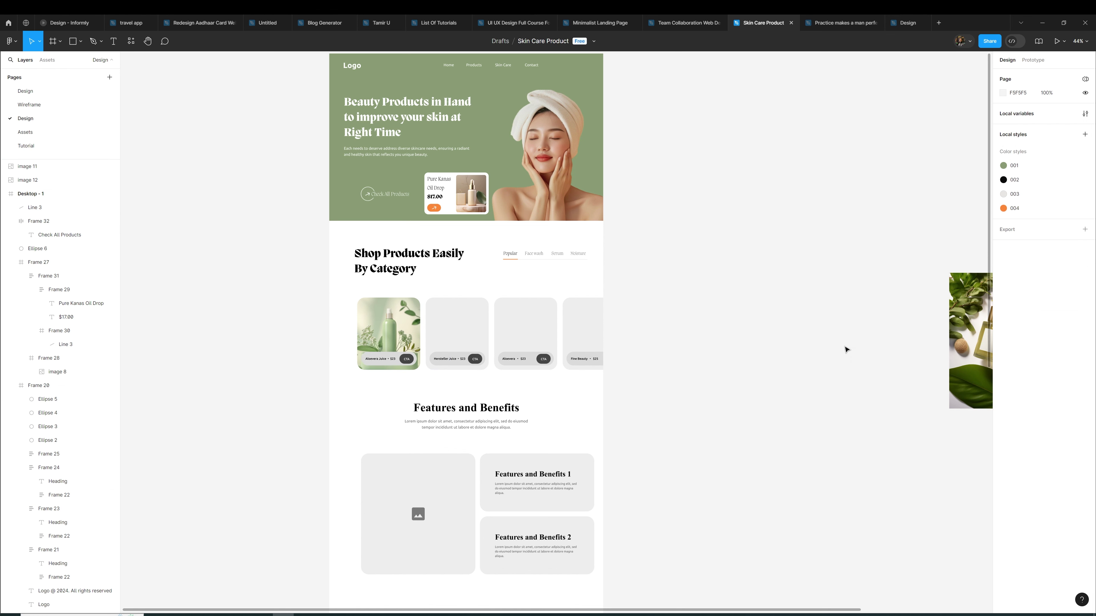
click(467, 344)
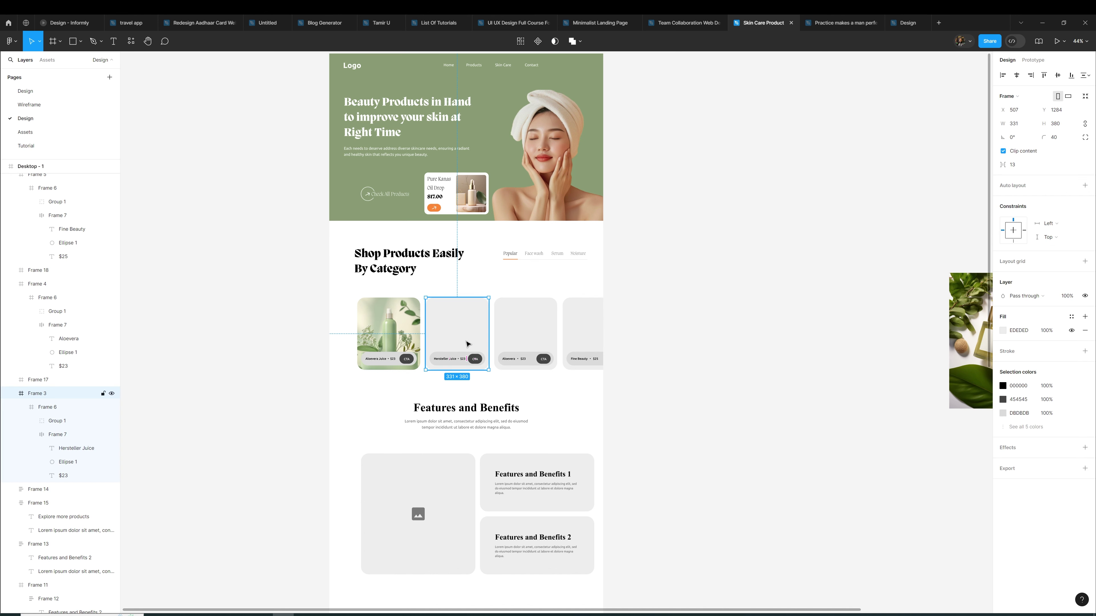
key(ctrl+z)
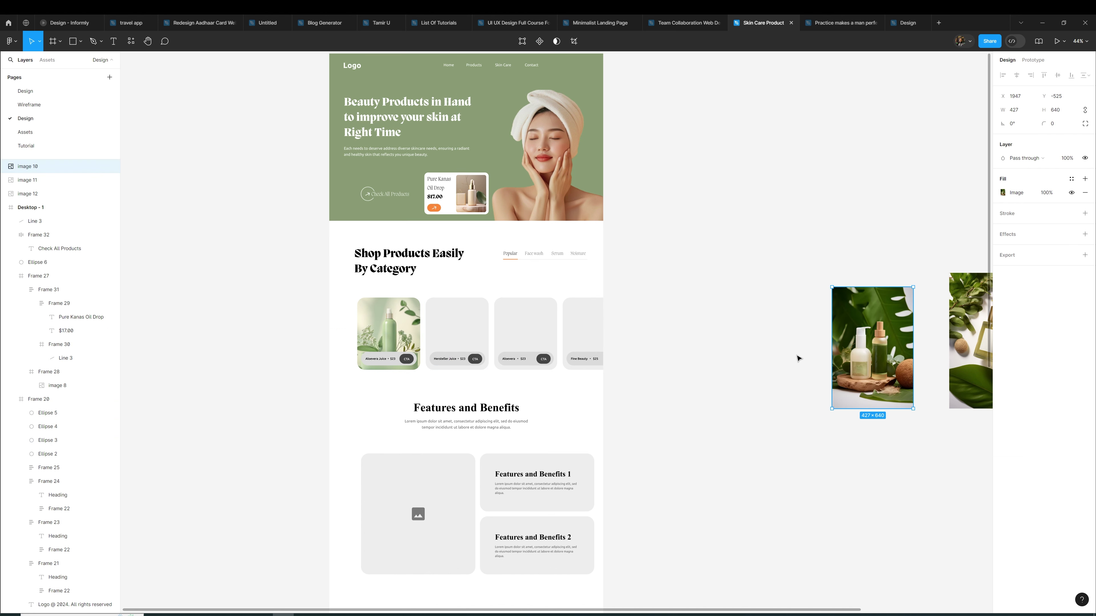
key(Delete)
click(465, 339)
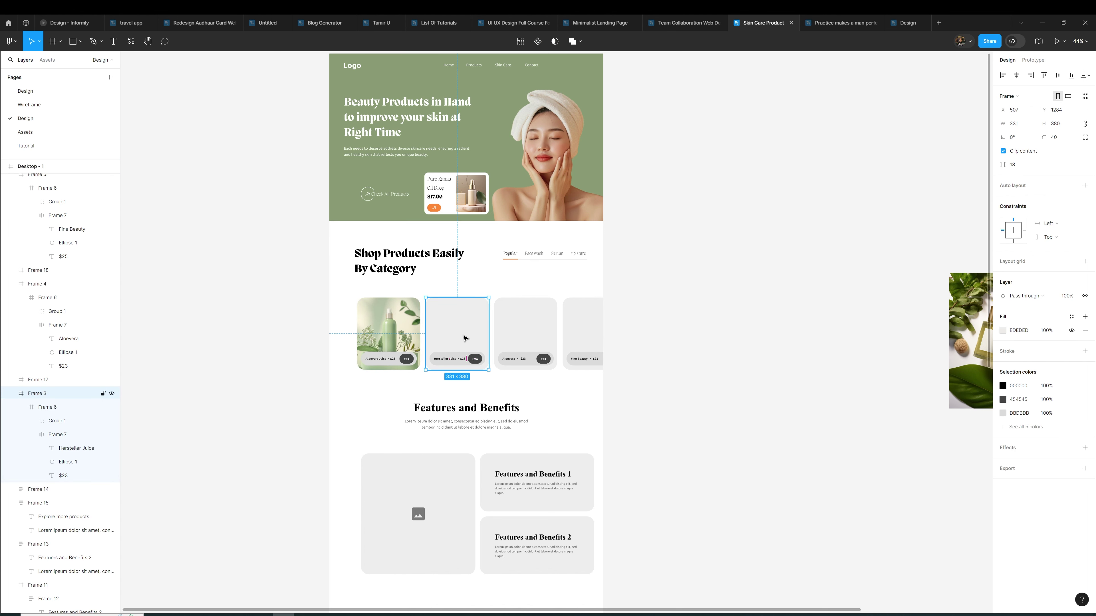
key(ctrl+v)
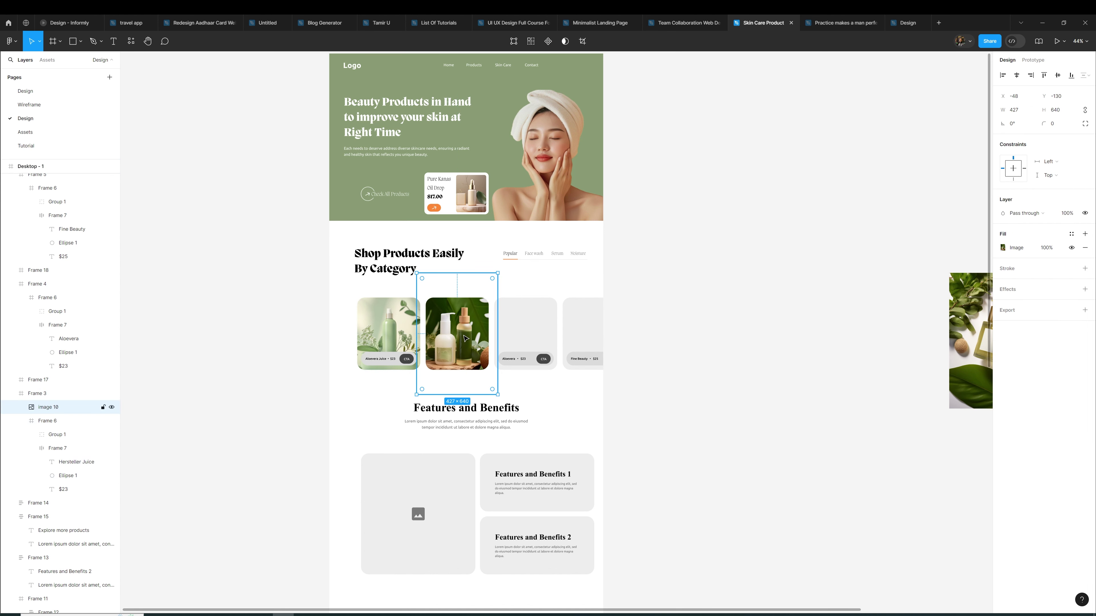
key(ctrl+bracketleft)
Paste the third photo into the third card, behind its label
click(712, 325)
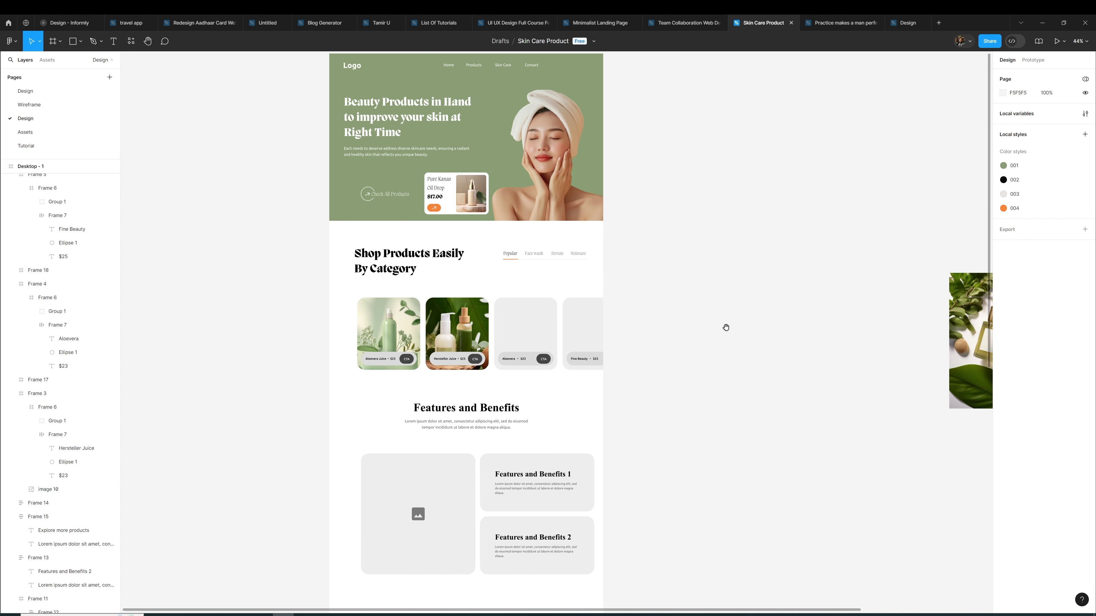
scroll(678, 328, right, 3)
click(892, 328)
key(ctrl+x)
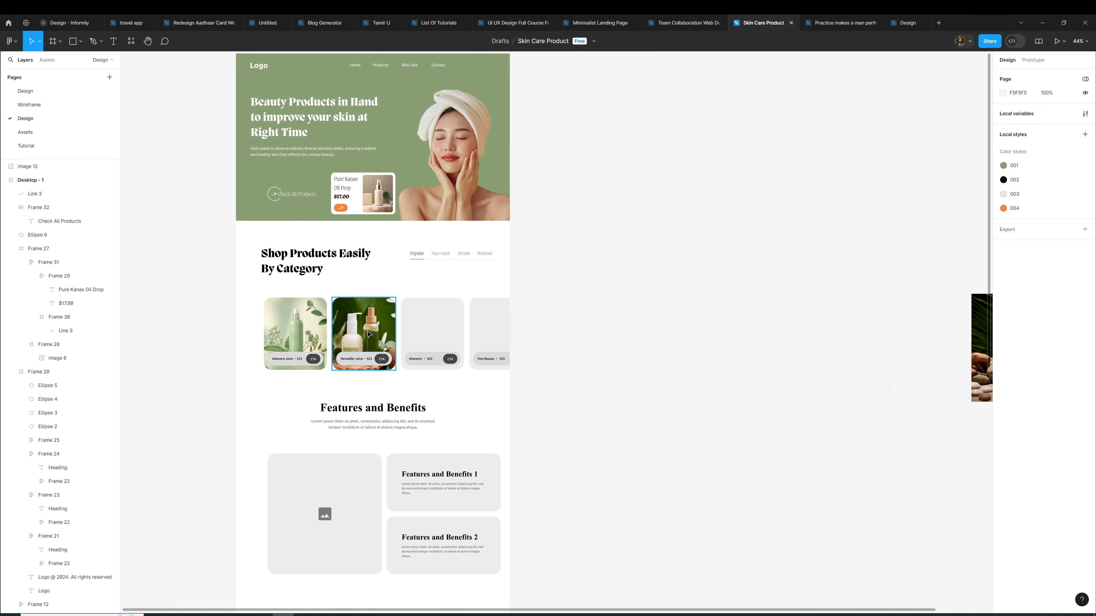
click(449, 333)
key(ctrl+v)
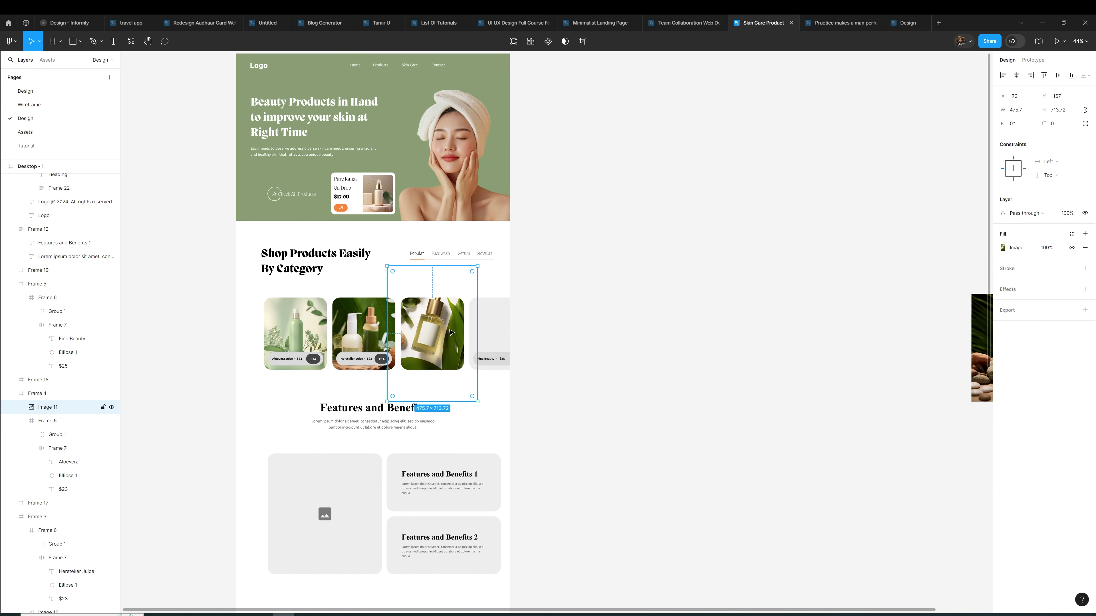
key(ctrl+bracketleft)
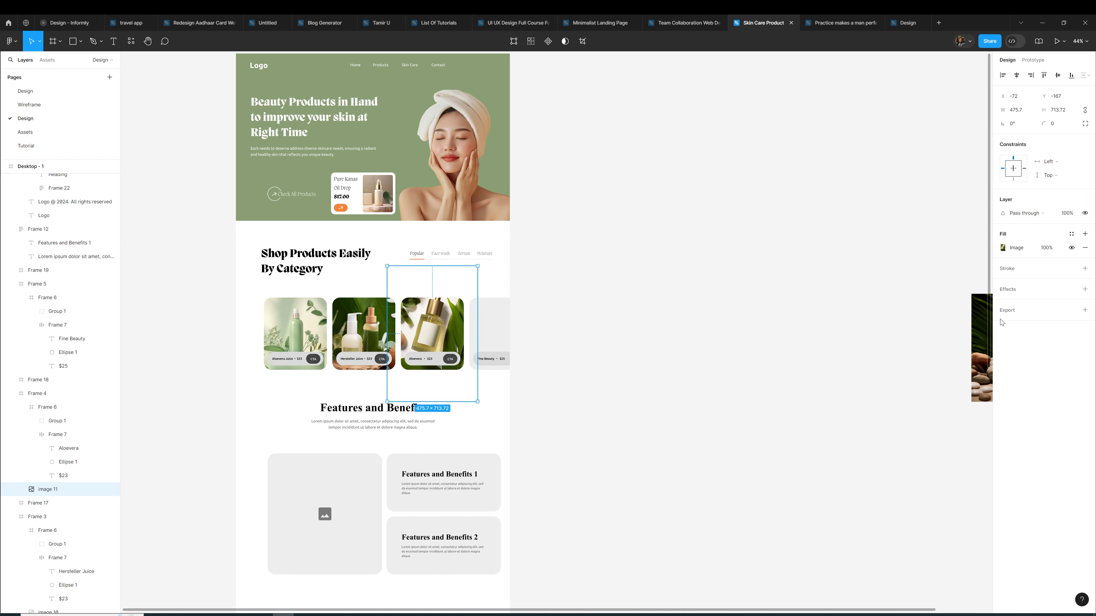
Paste the last photo into the Fine Beauty card, behind its label
click(984, 324)
key(ctrl+x)
click(492, 321)
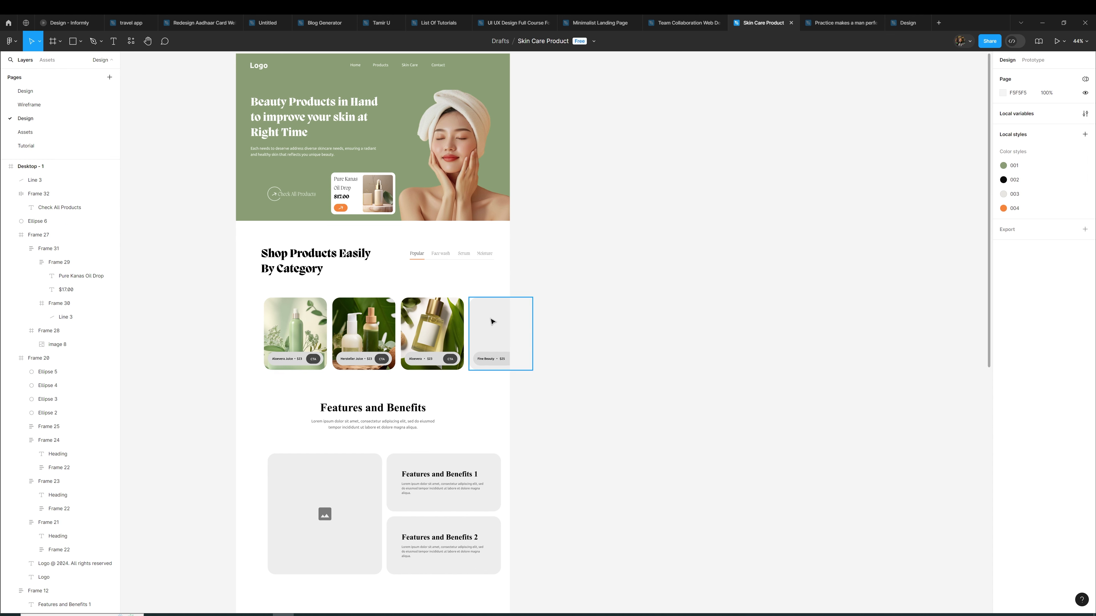
key(ctrl+v)
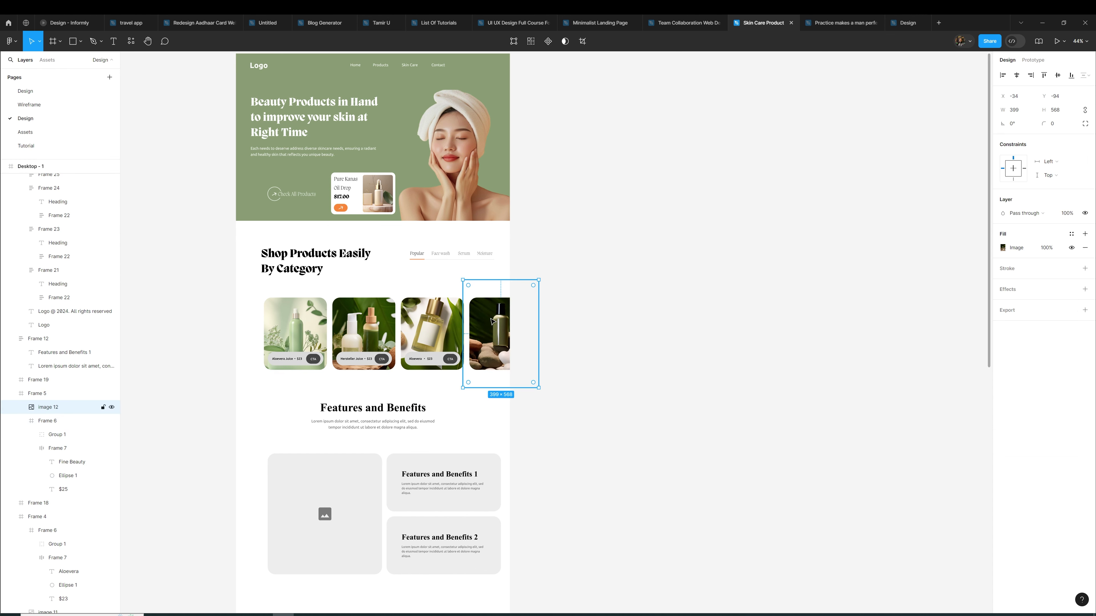
key(ctrl+bracketleft)
click(555, 313)
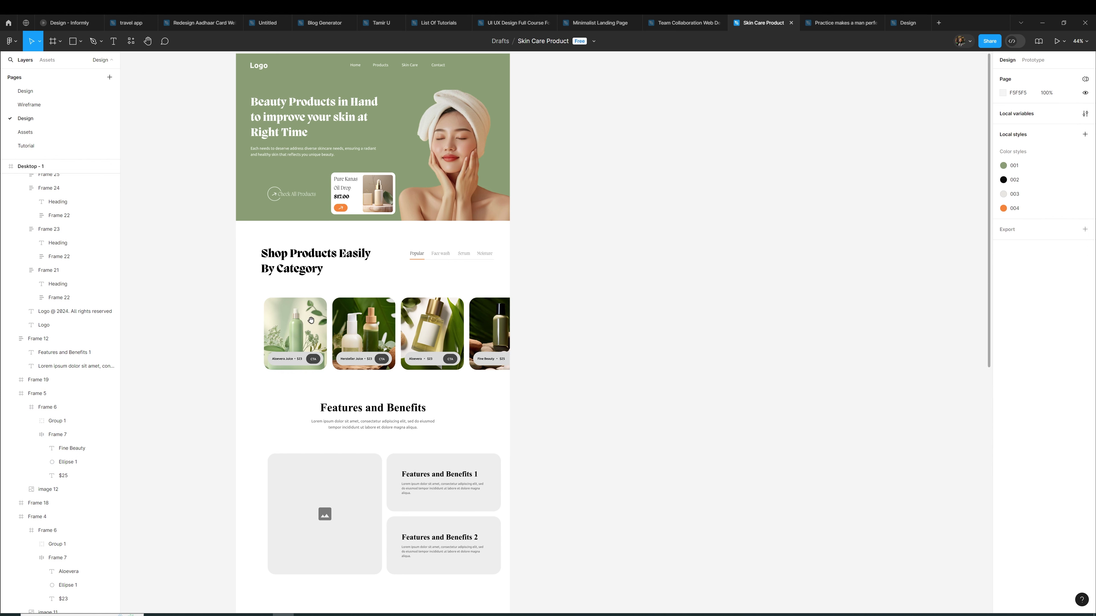
scroll(502, 309, up, 3)
click(396, 332)
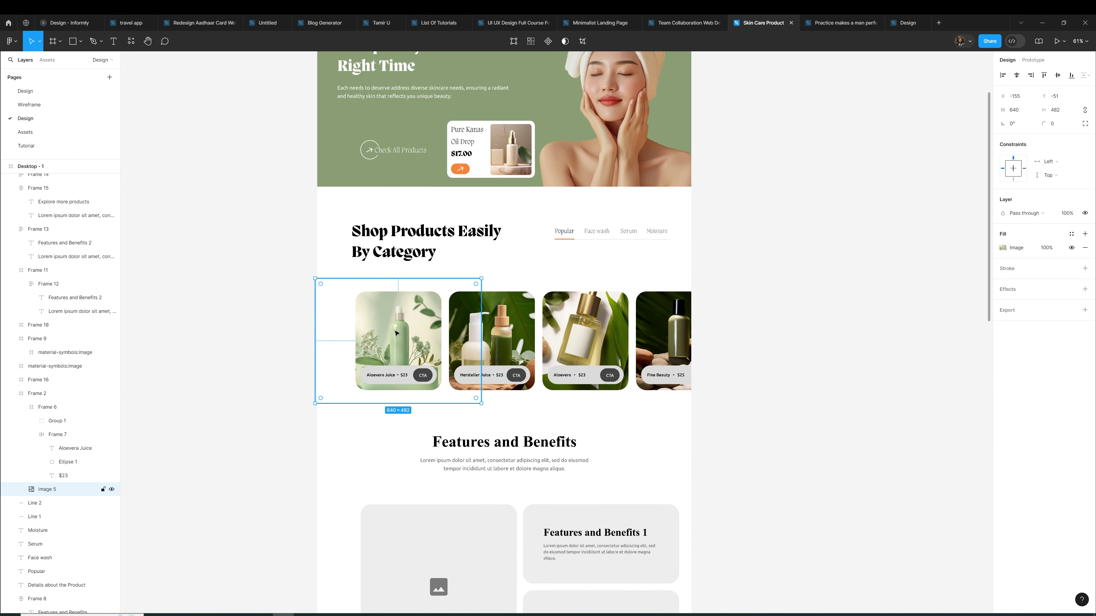
Scale the first card's photo to 580×436 and the Hersteller Juice photo to 353×530
drag(483, 279, 471, 285)
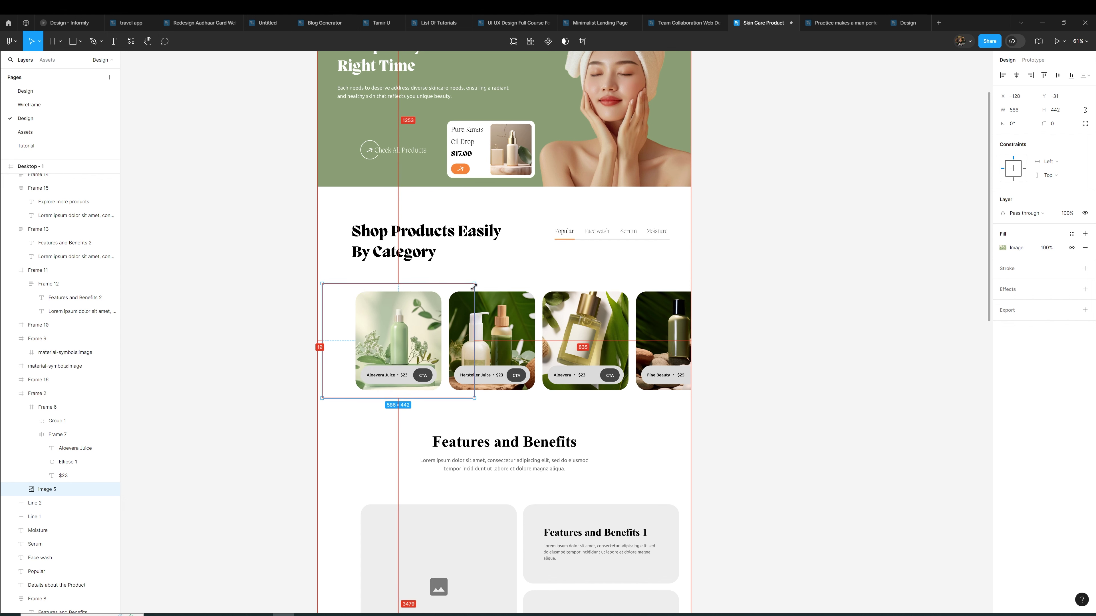
drag(419, 321, 419, 319)
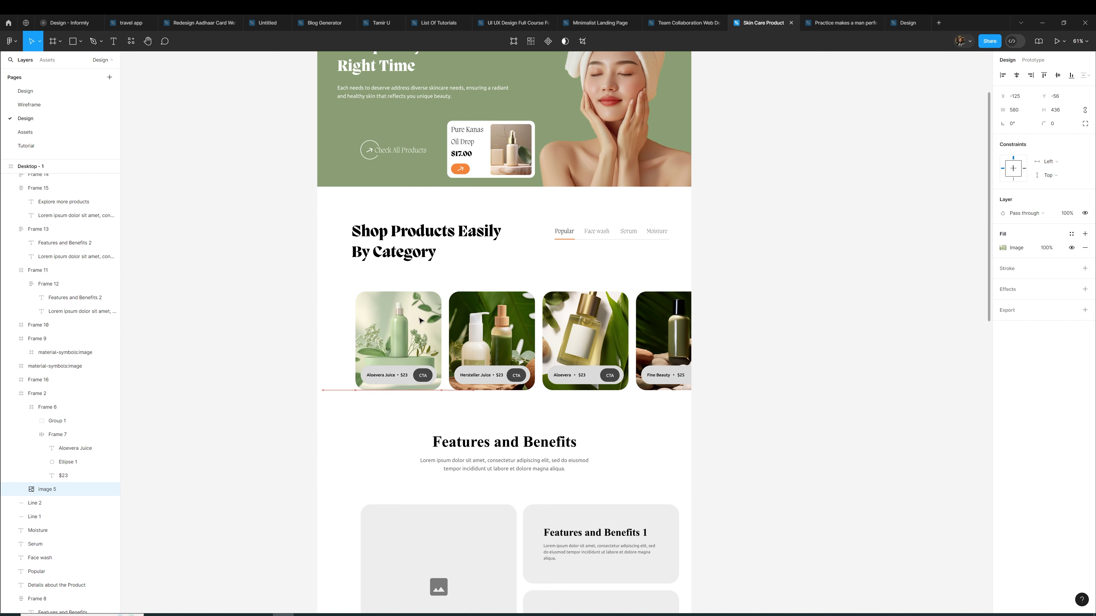
click(510, 332)
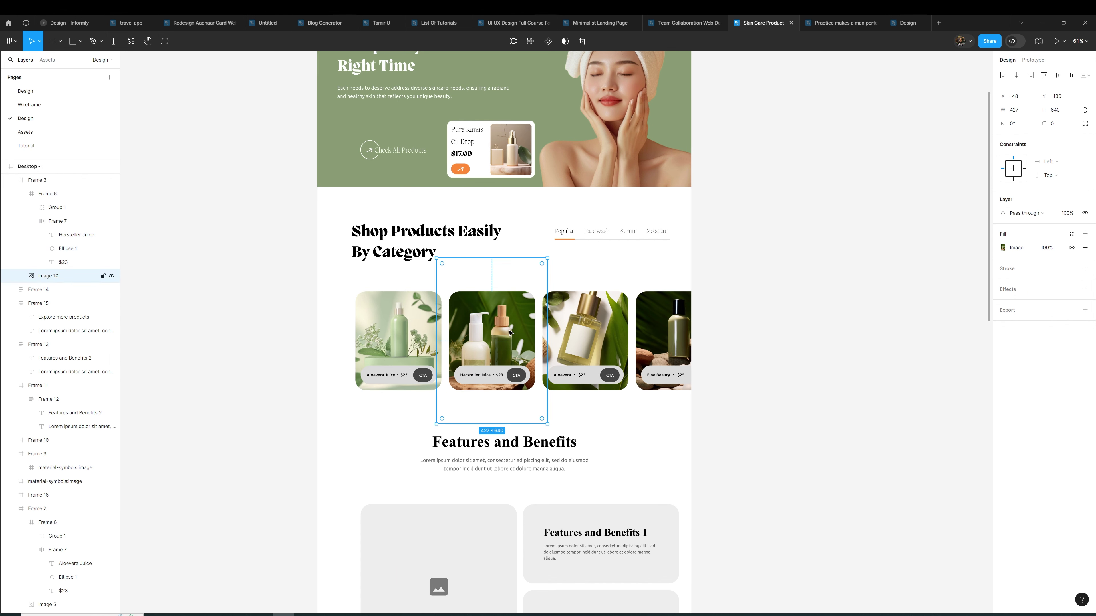
drag(509, 332, 509, 327)
drag(547, 254, 541, 269)
drag(539, 279, 536, 282)
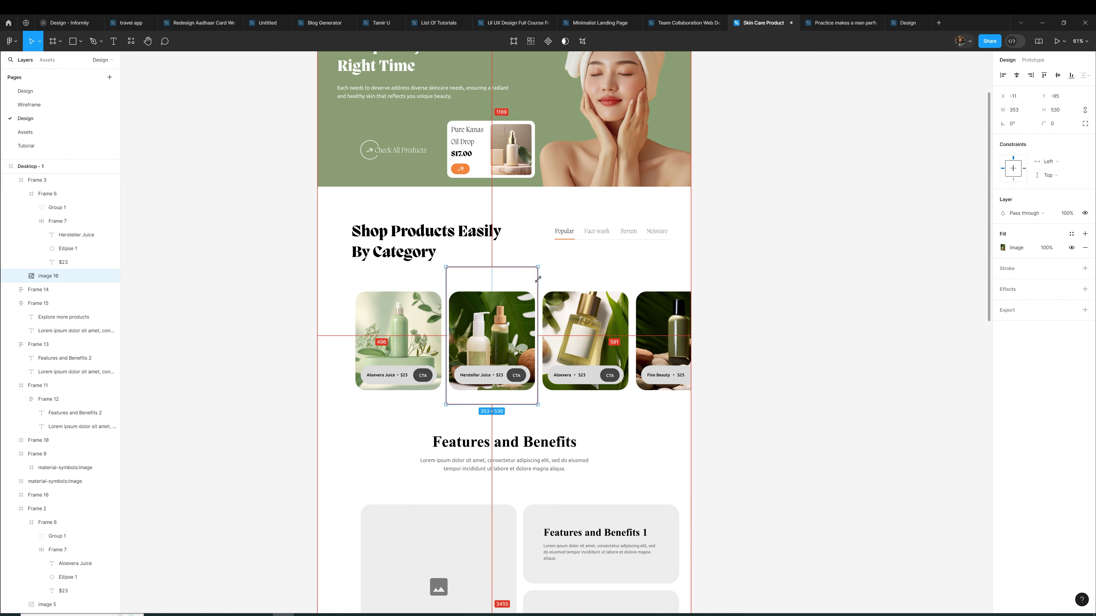
Shrink the Aloevera and Fine Beauty photos to fit their cards
click(585, 328)
mouse_move(632, 262)
mouse_down()
mouse_move(642, 257)
mouse_move(629, 274)
mouse_up()
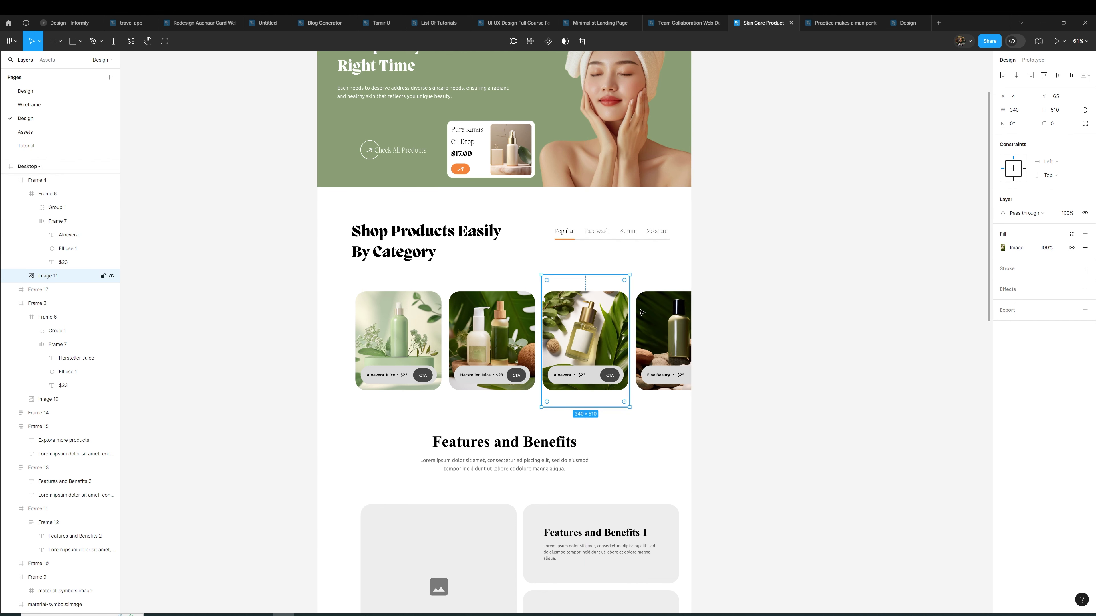
click(673, 328)
click(709, 286)
drag(730, 267, 724, 277)
click(743, 290)
scroll(397, 429, up, 5)
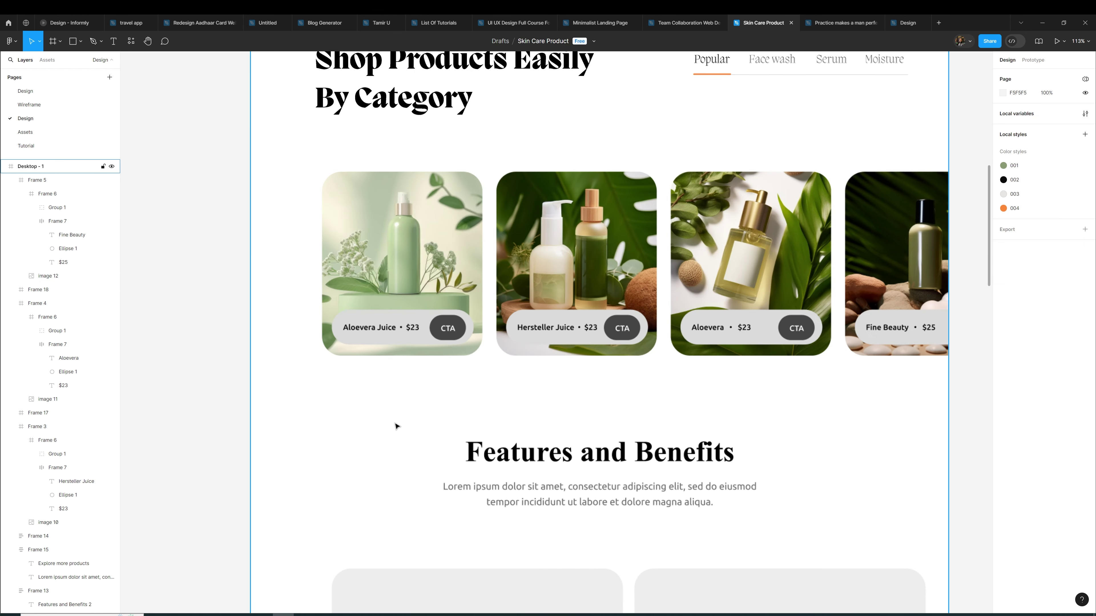
double_click(423, 330)
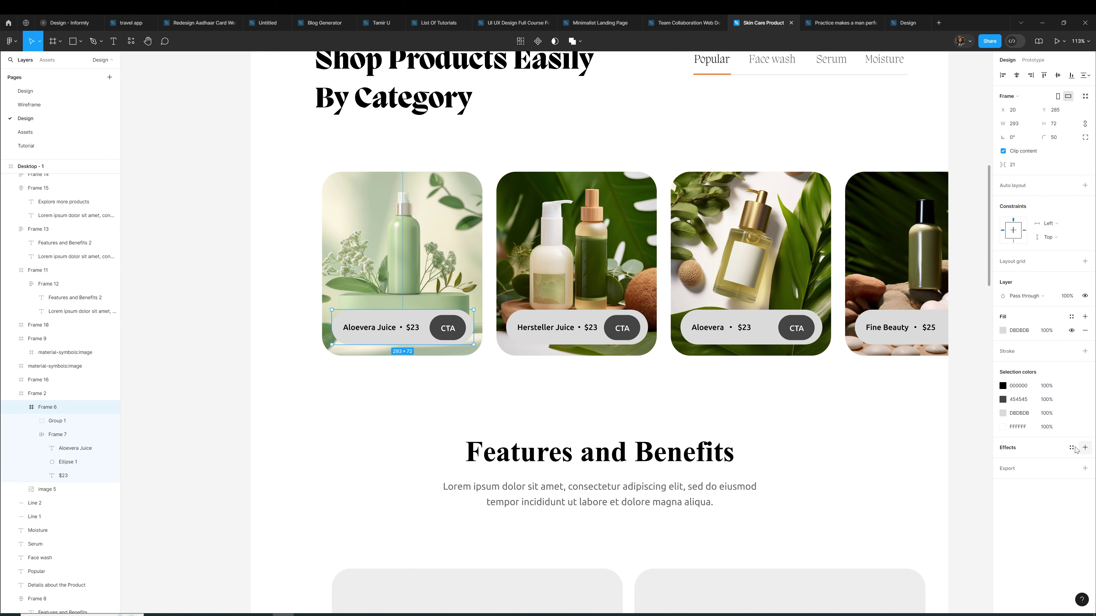
Give the Aloevera Juice pill a faint fill and add a background blur effect
click(1003, 330)
drag(910, 367, 852, 334)
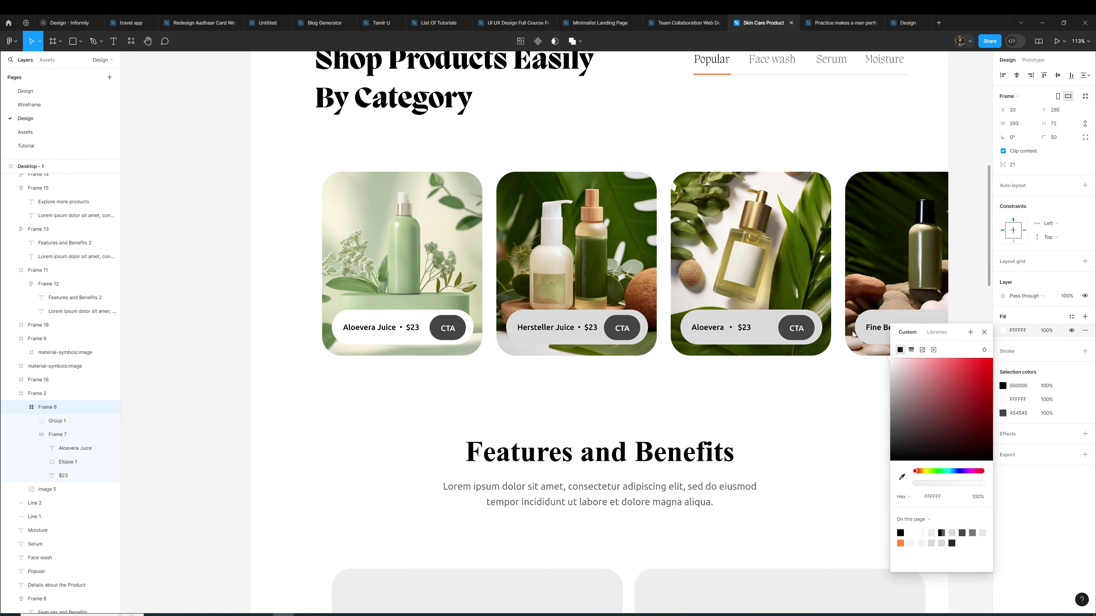
click(1052, 330)
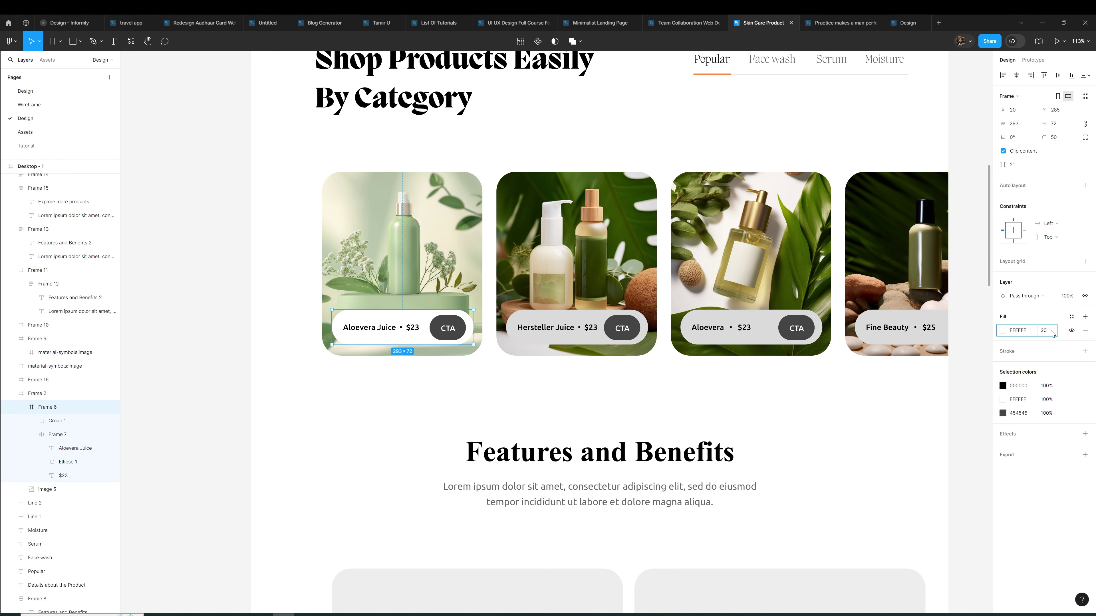
text(1)
key(Return)
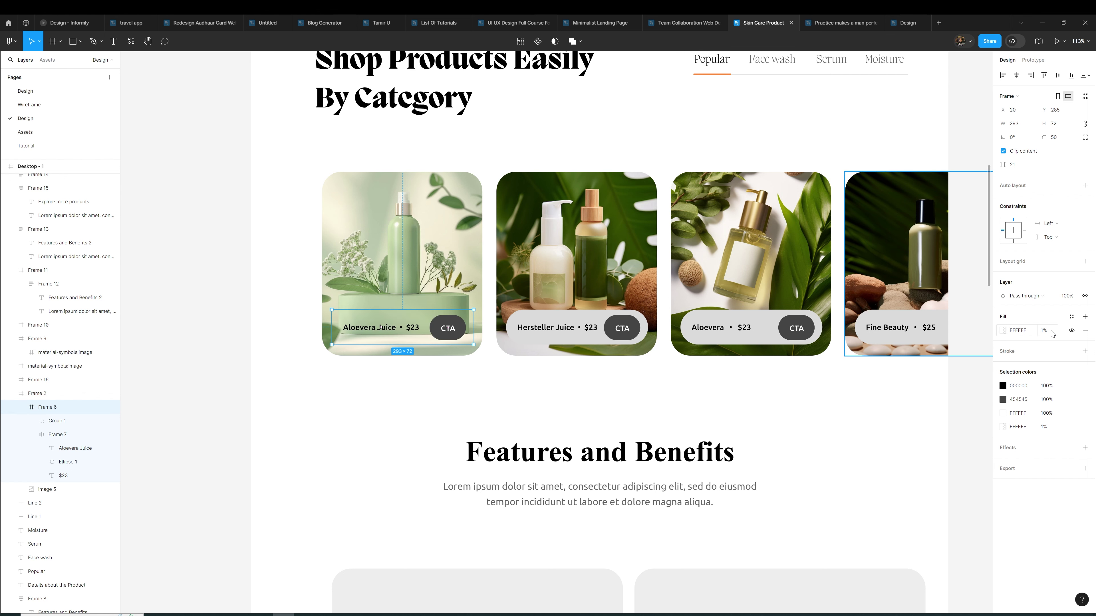
click(1084, 448)
click(1033, 467)
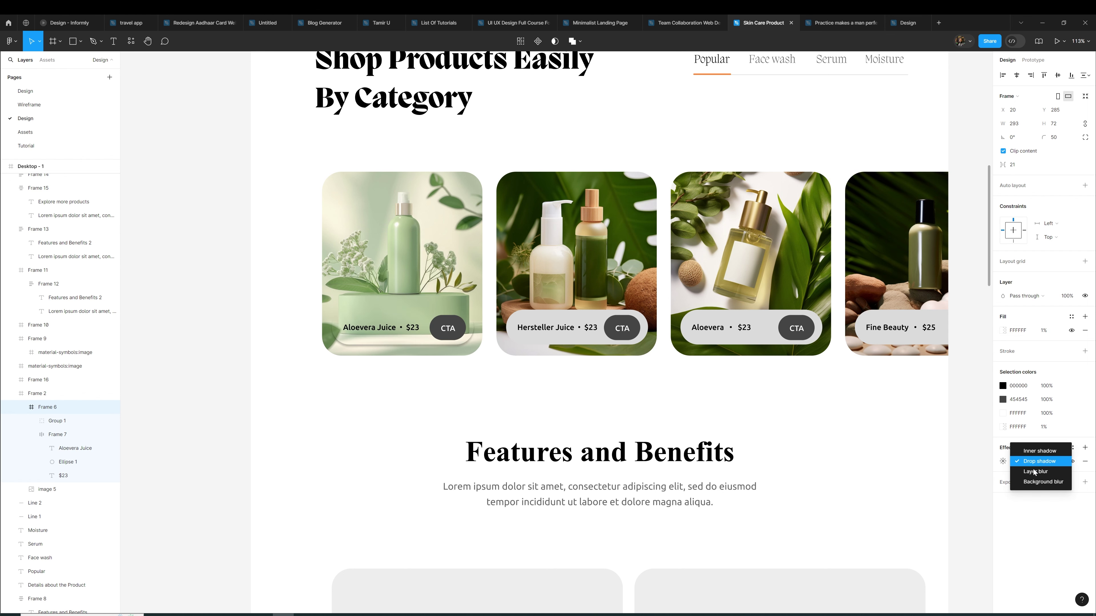
click(1037, 482)
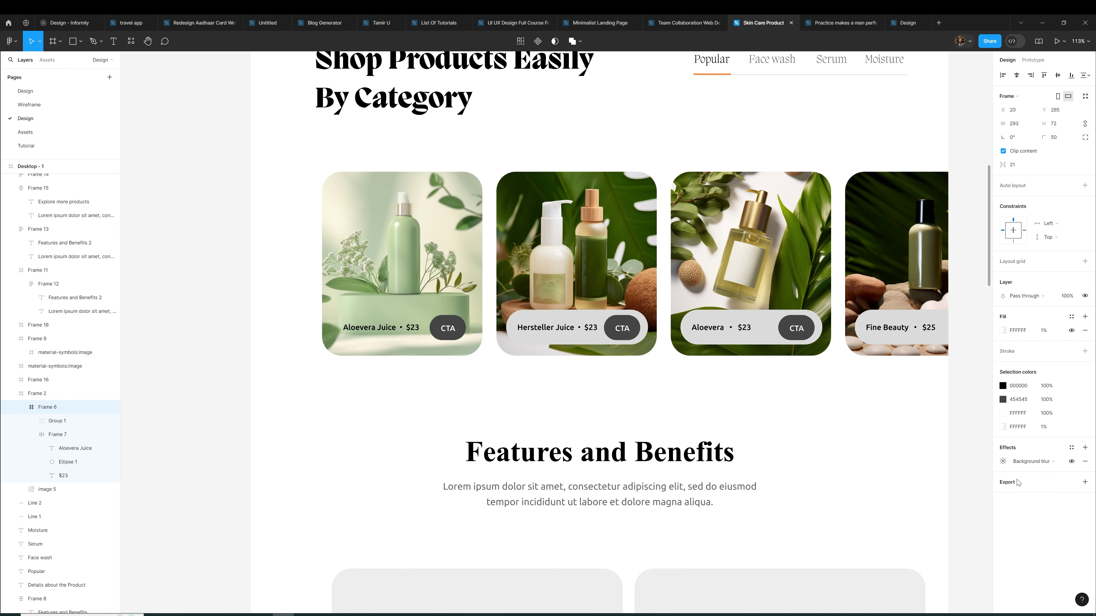
click(1003, 462)
drag(900, 482, 942, 478)
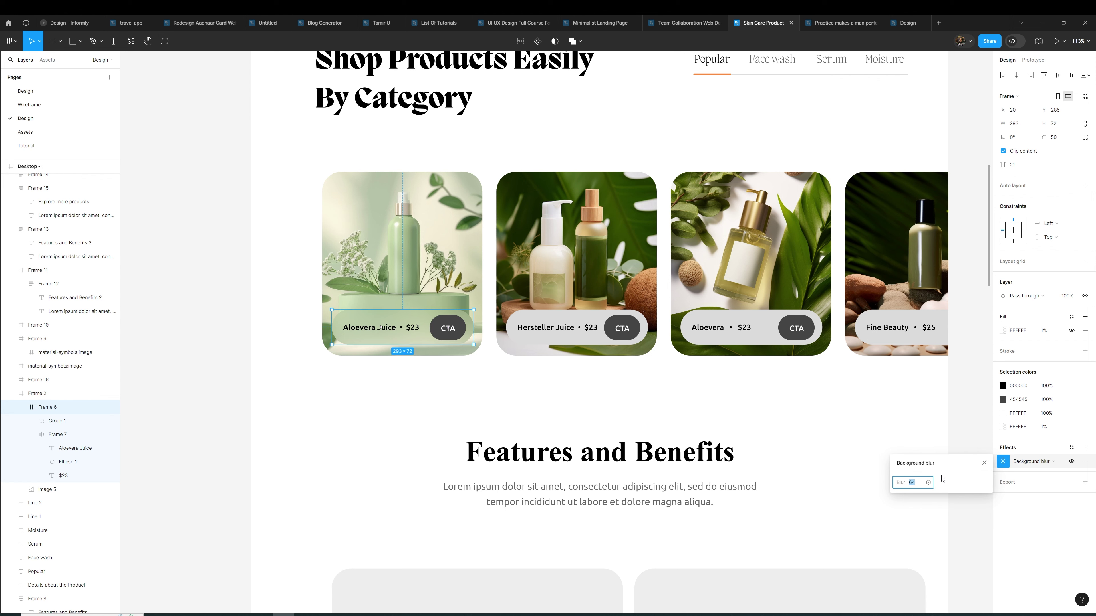
Change the pill's fill to black at 10% opacity and check the blur result
click(1003, 330)
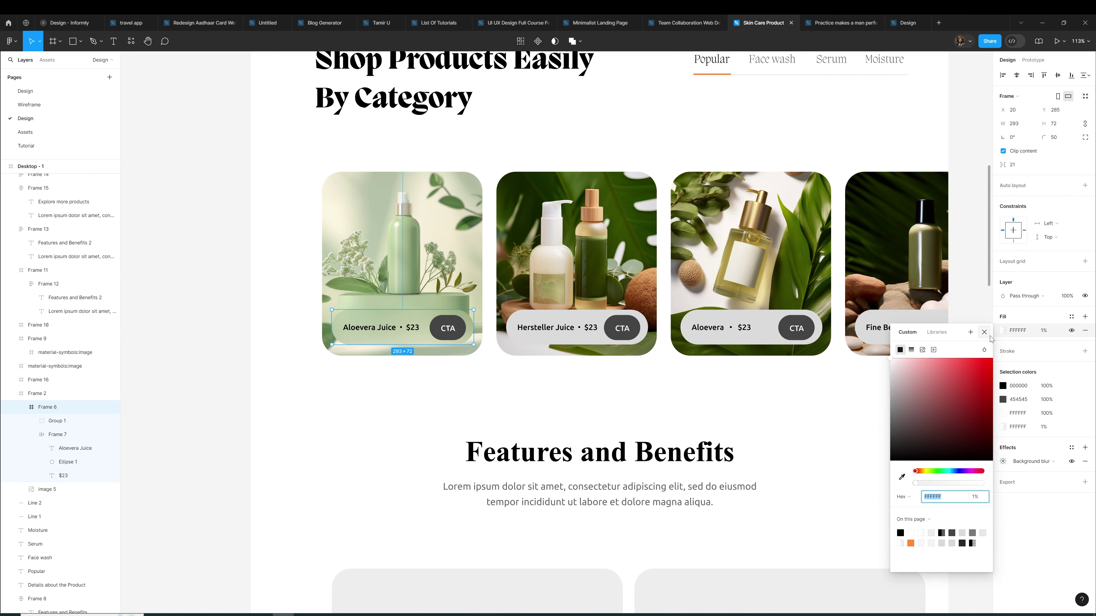
drag(907, 427, 844, 514)
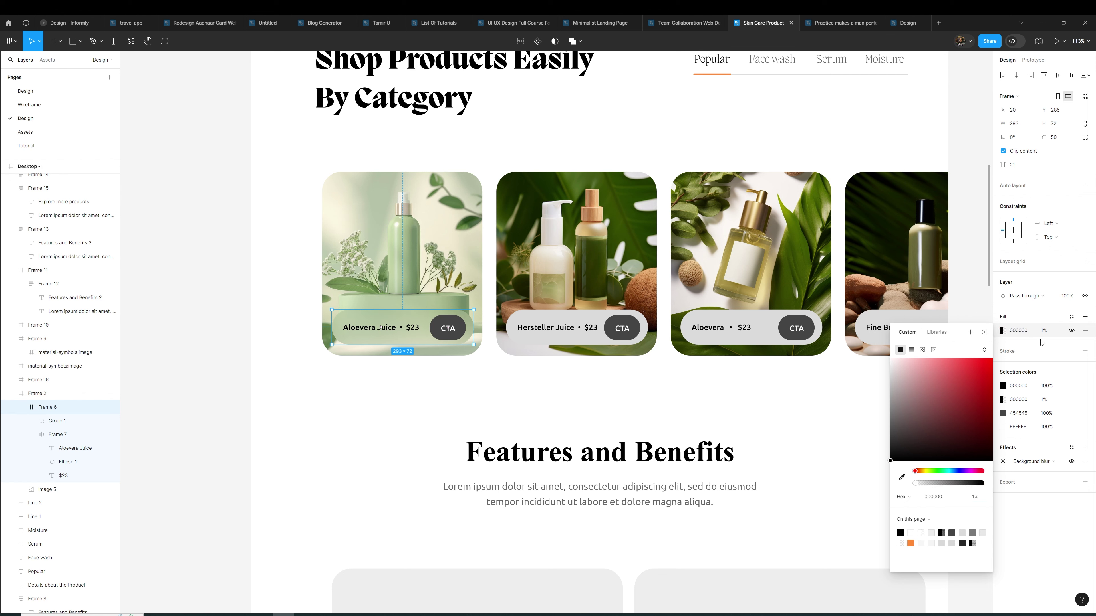
click(1046, 331)
key(Up)
key(Up)
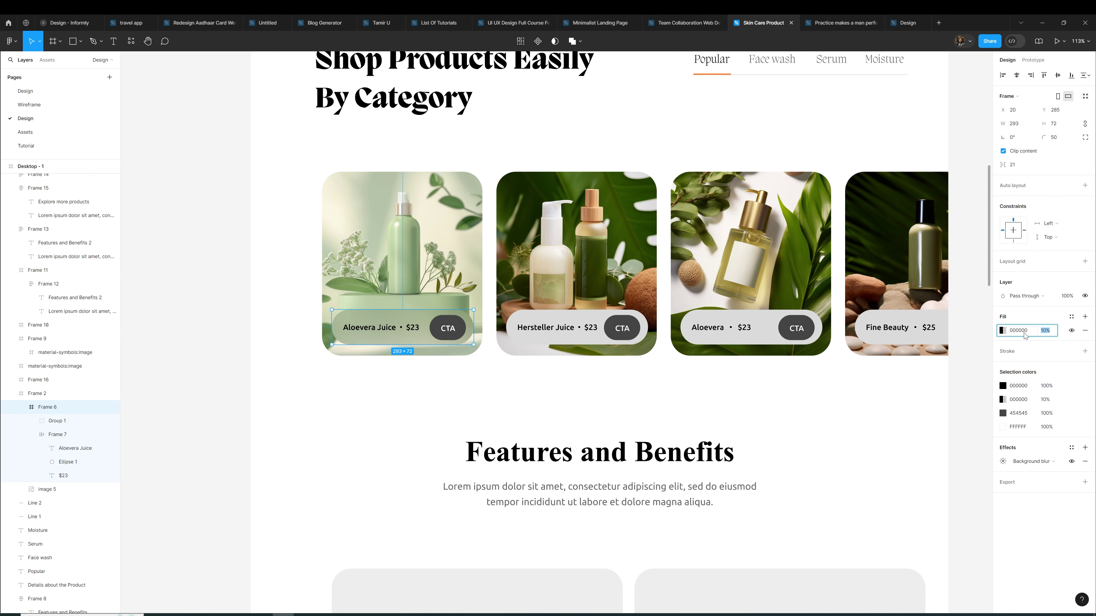
click(1003, 331)
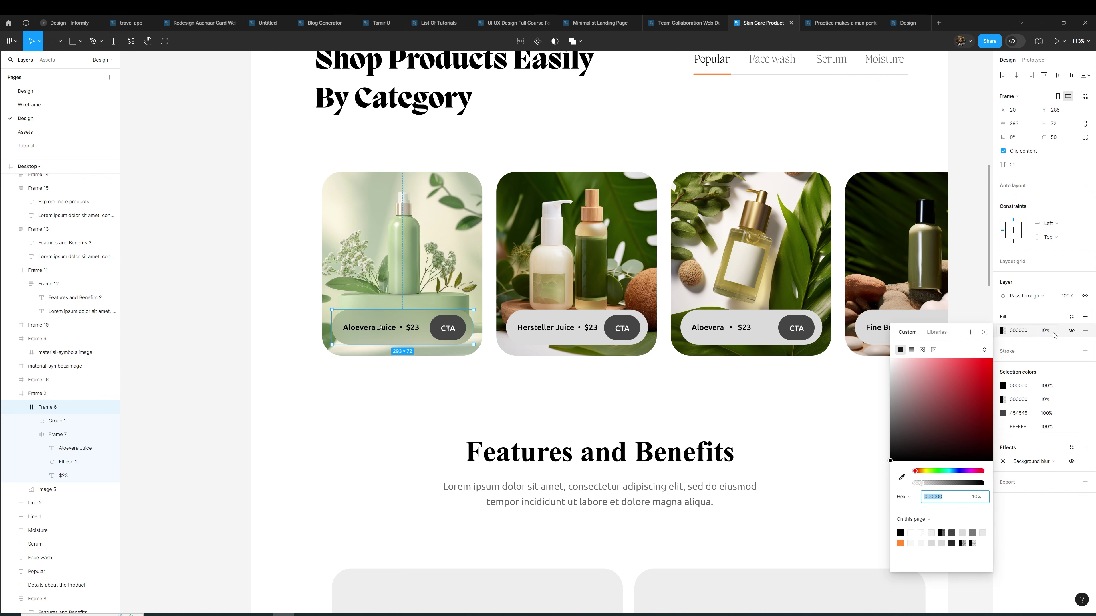
key(Escape)
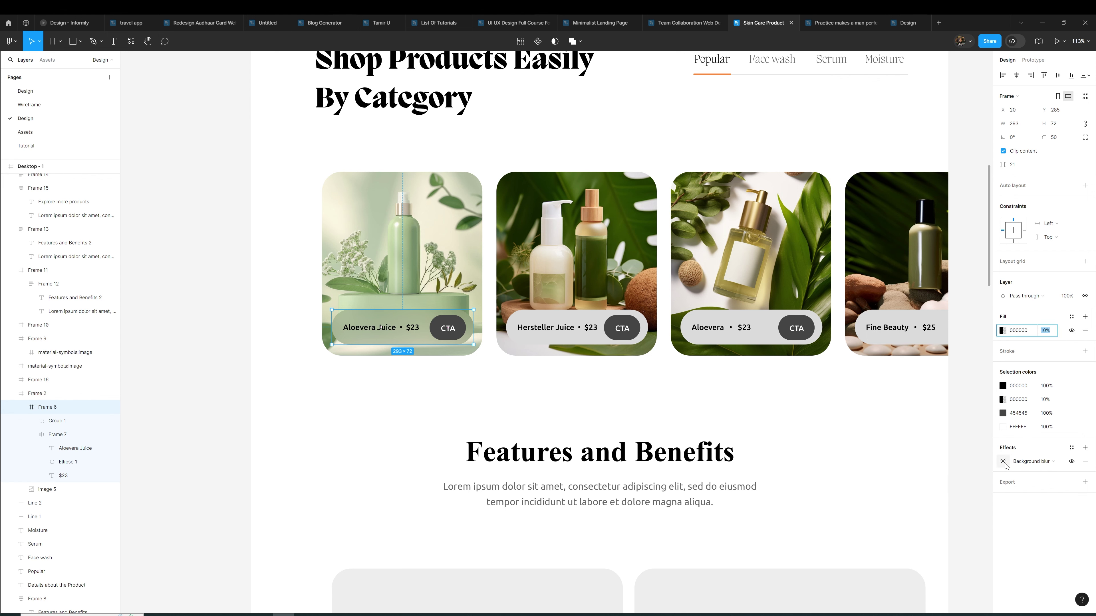
click(1003, 461)
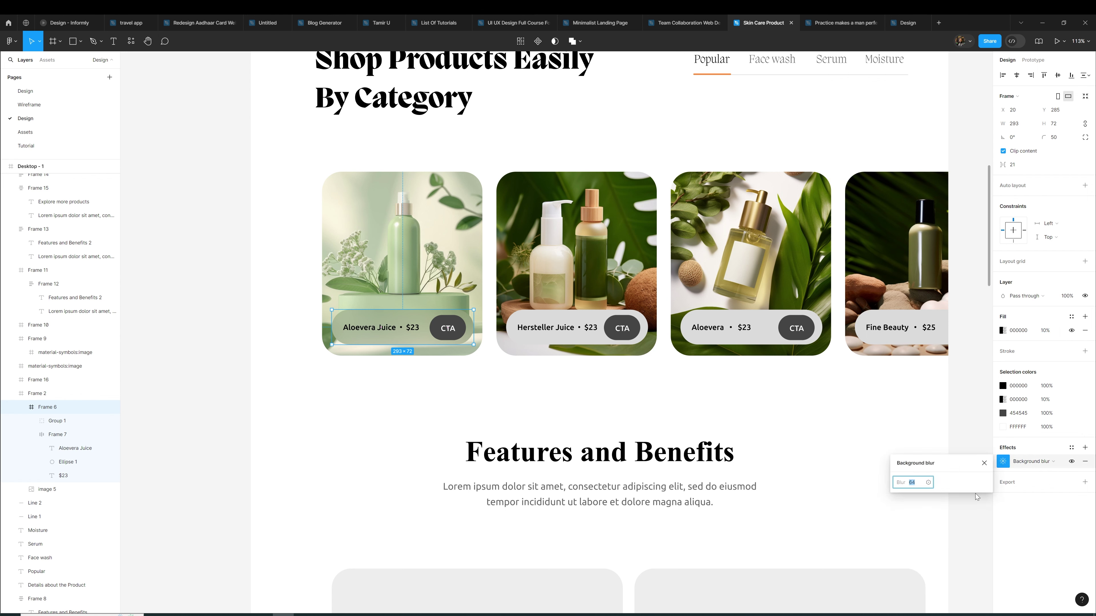
click(827, 399)
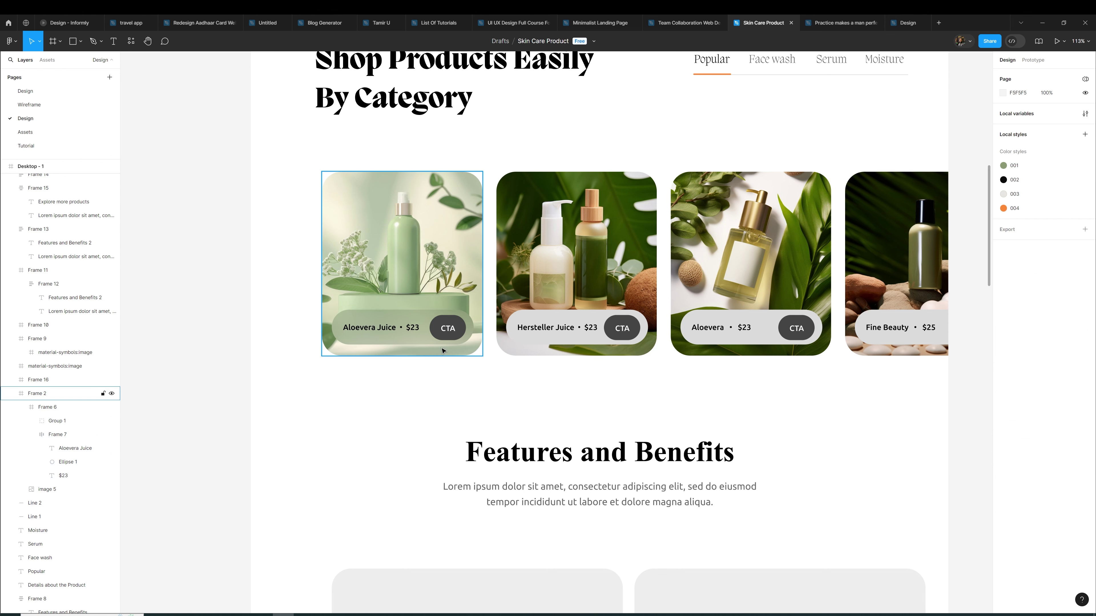
Copy the style properties of the frosted Aloevera Juice pill
click(413, 325)
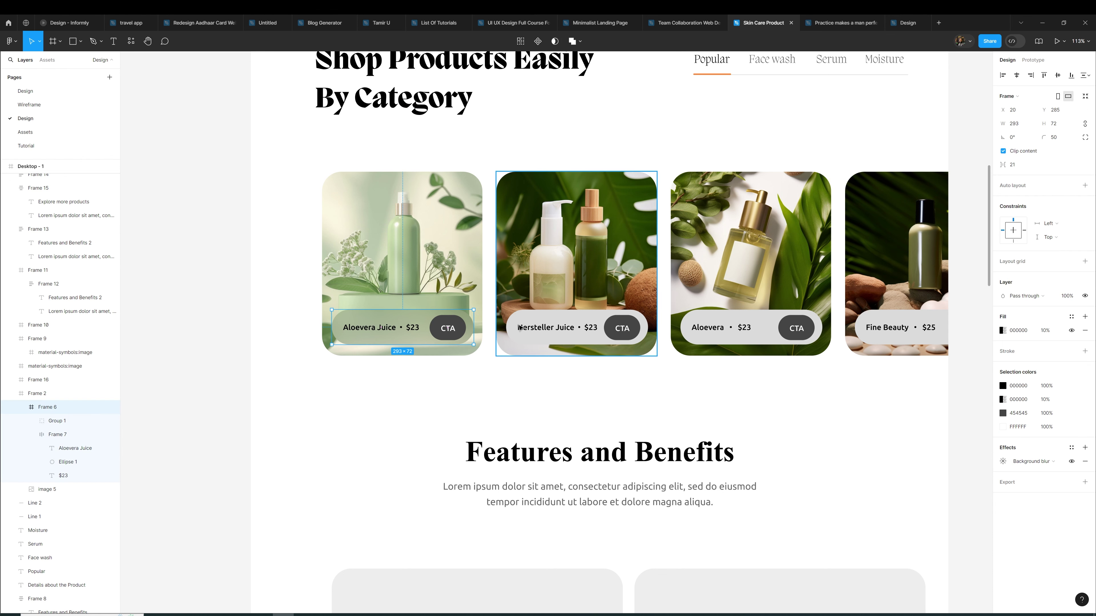
click(548, 344)
click(759, 379)
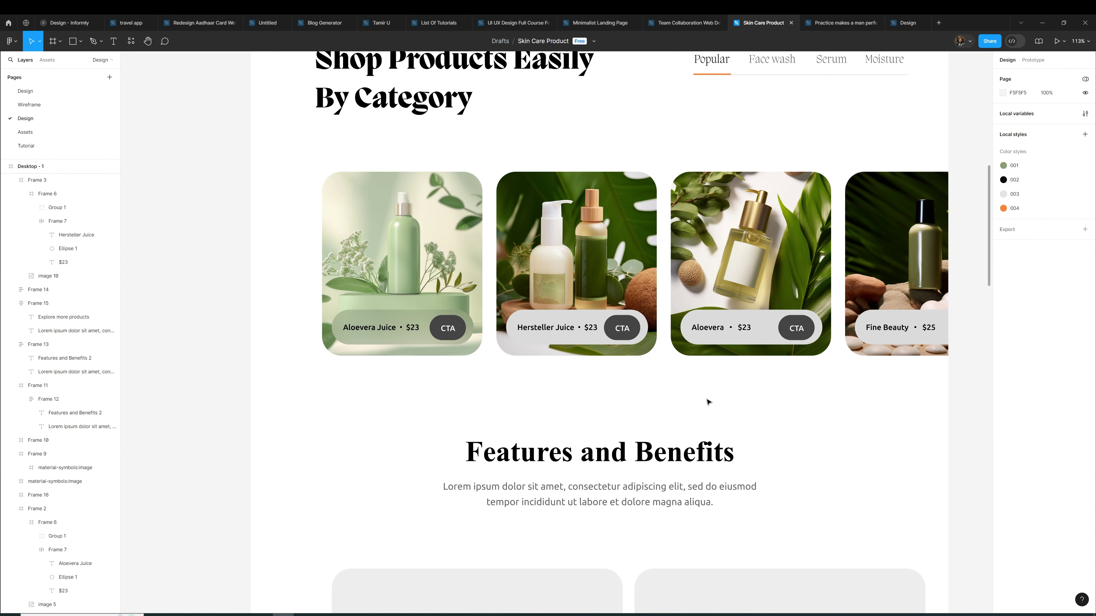
click(9, 41)
mouse_move(42, 100)
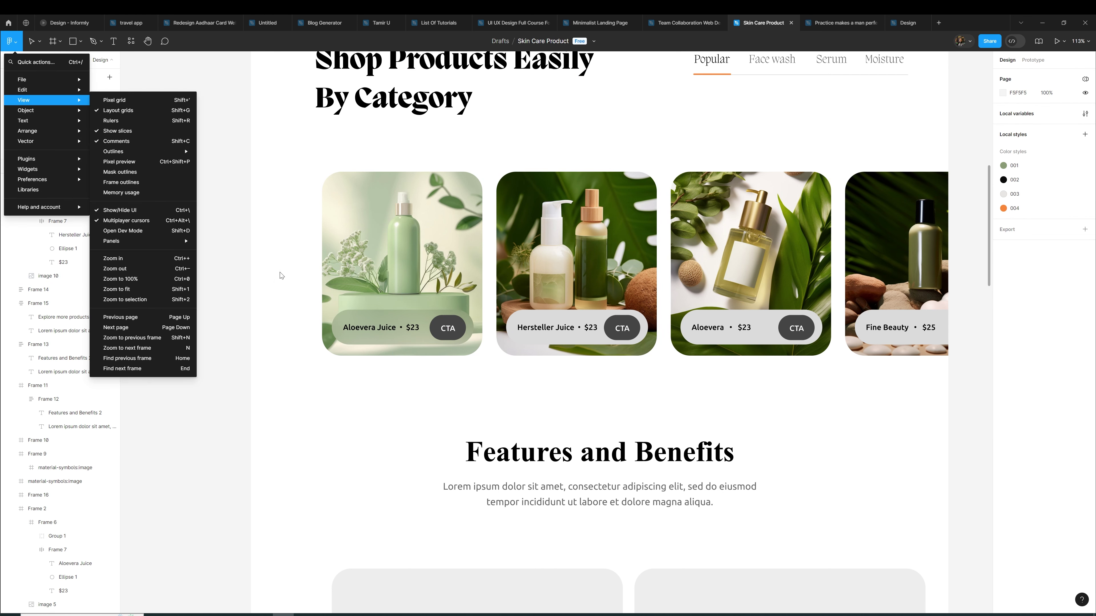
click(362, 309)
double_click(362, 312)
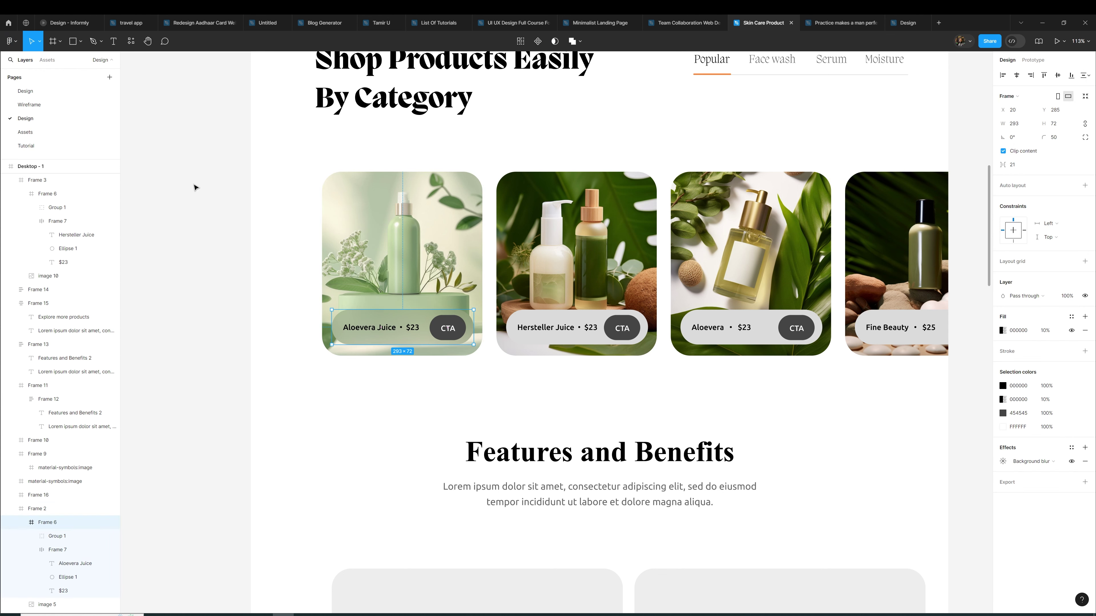
click(9, 41)
mouse_move(41, 89)
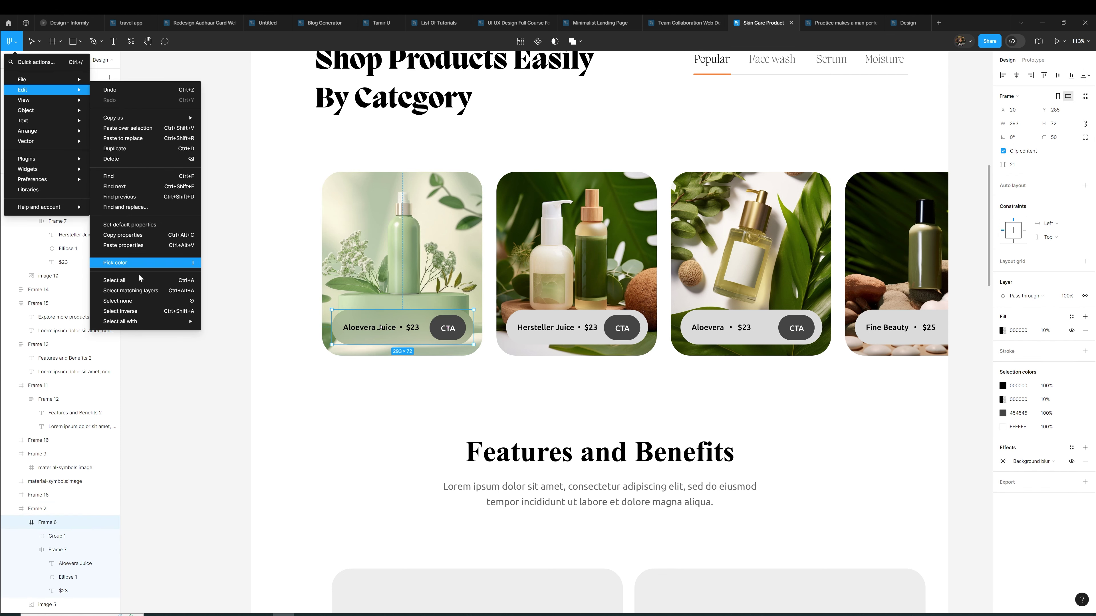
click(130, 235)
Paste the frosted pill style onto the Hersteller Juice, Aloevera and Fine Beauty pills
click(578, 341)
double_click(578, 341)
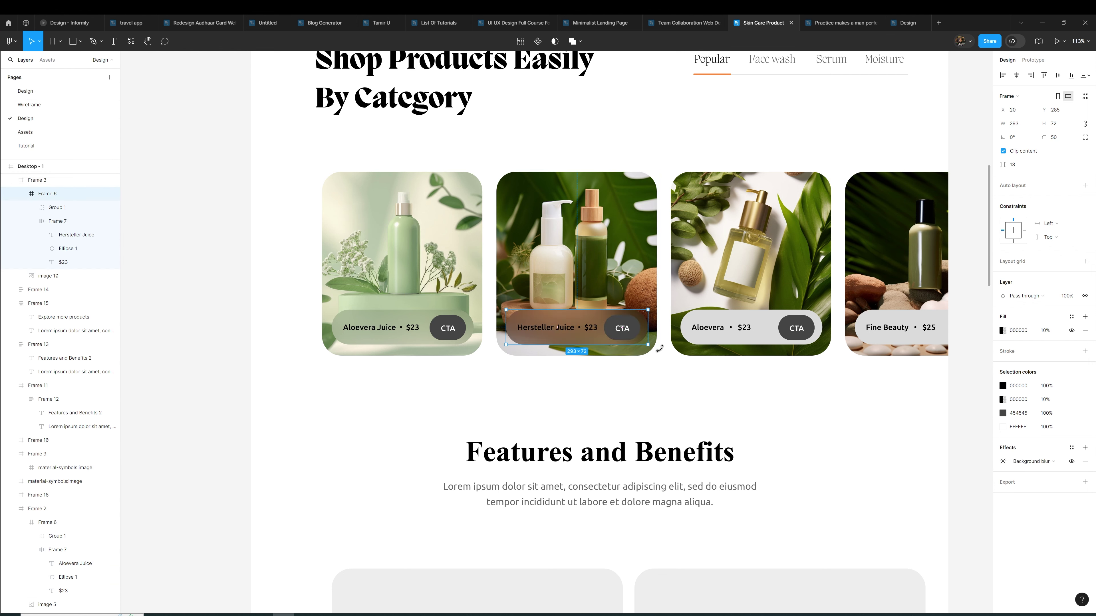
double_click(699, 341)
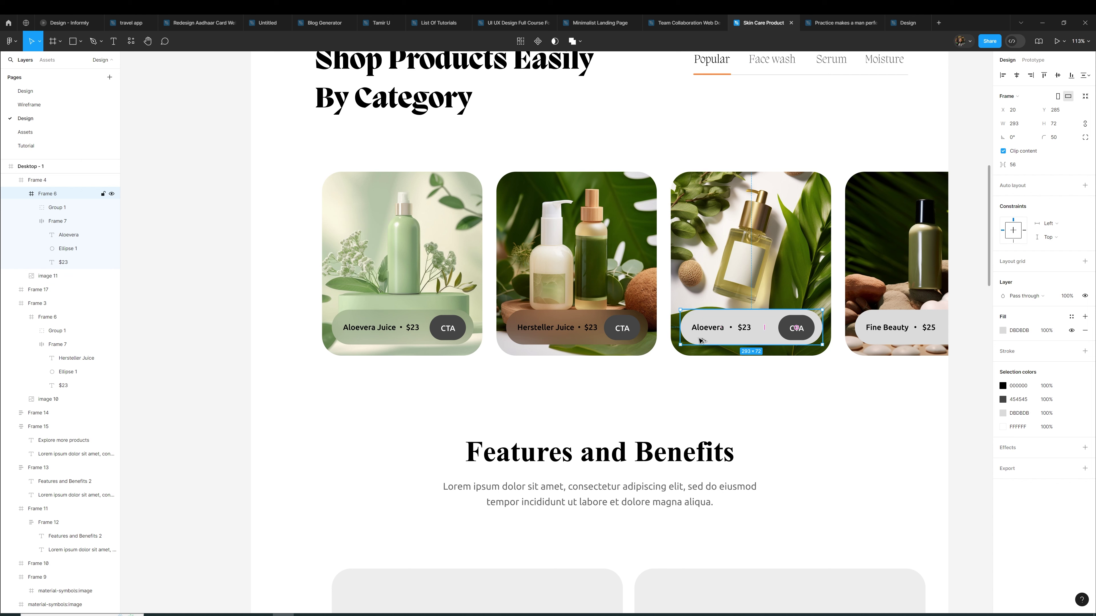
double_click(882, 342)
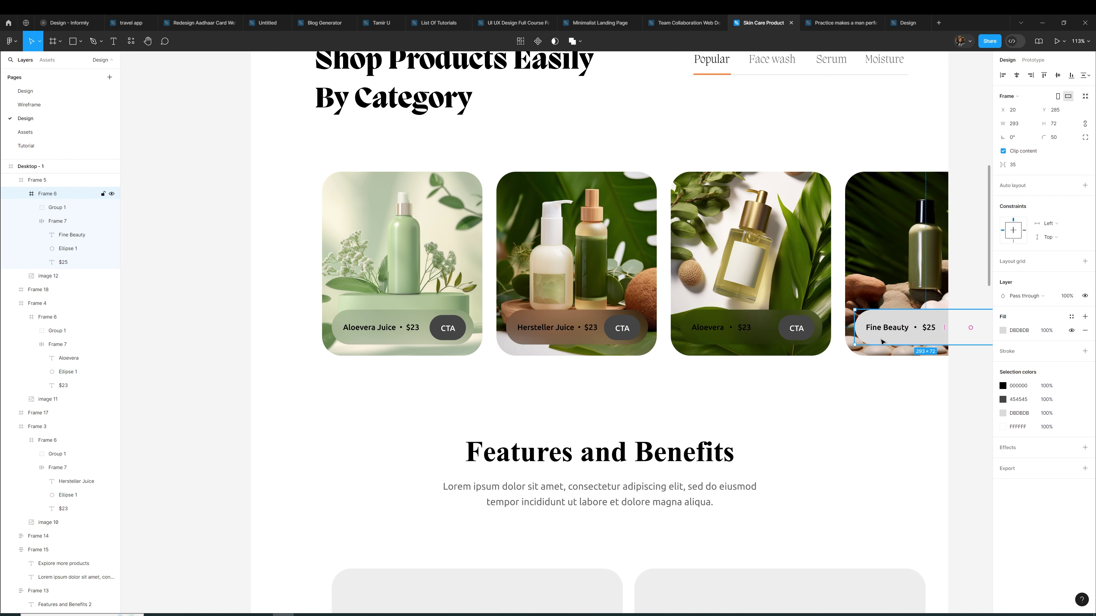
key(ctrl+alt+v)
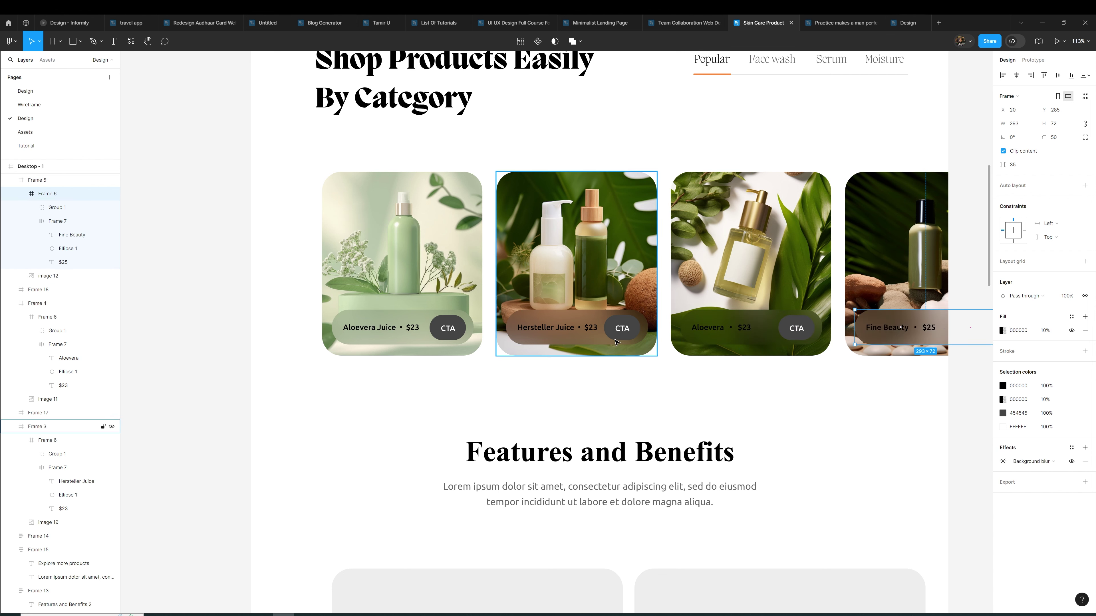
Make the Aloevera and Fine Beauty label text white
double_click(586, 336)
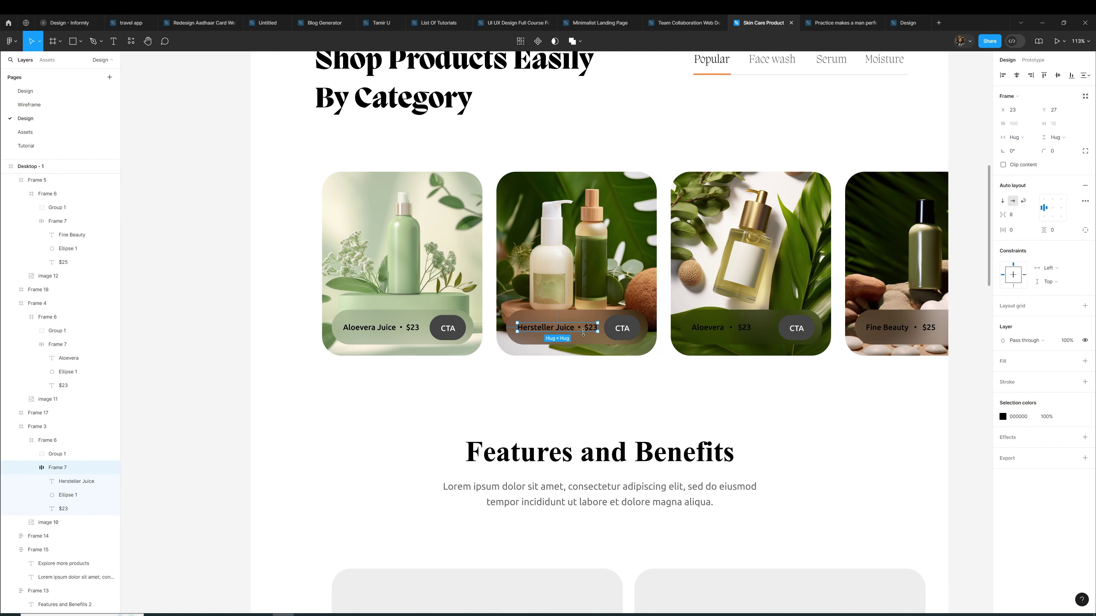
click(1003, 416)
double_click(738, 334)
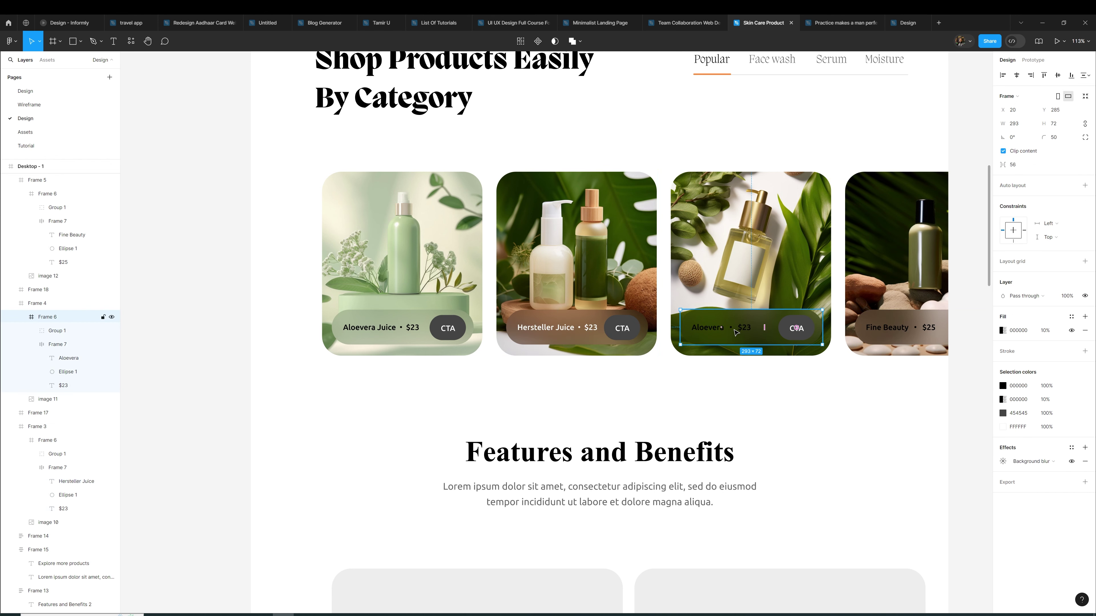
click(1002, 416)
click(891, 394)
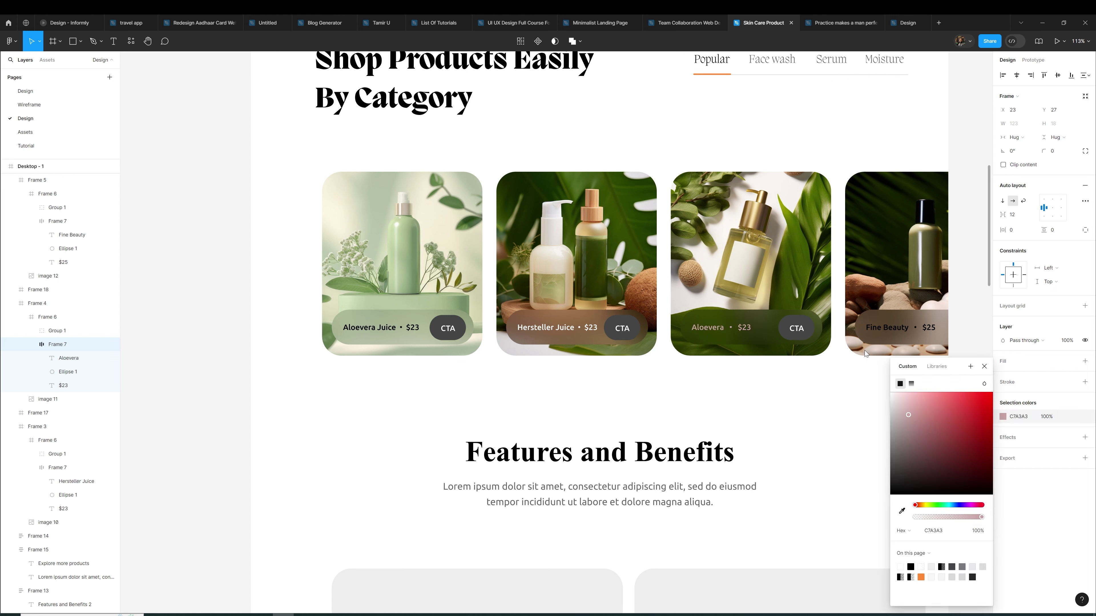
click(903, 335)
double_click(903, 335)
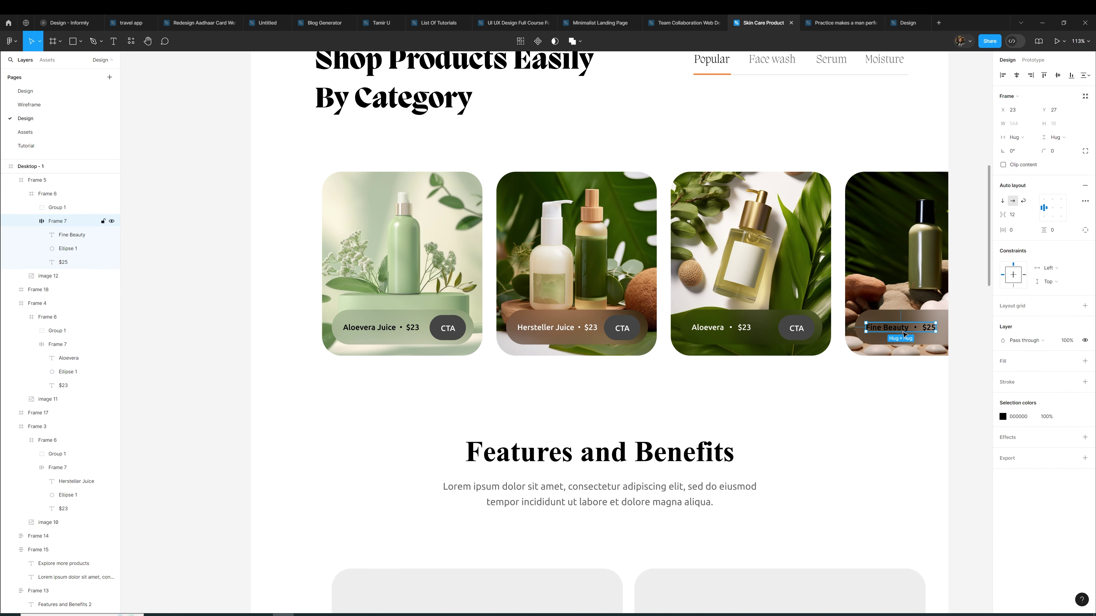
click(1003, 417)
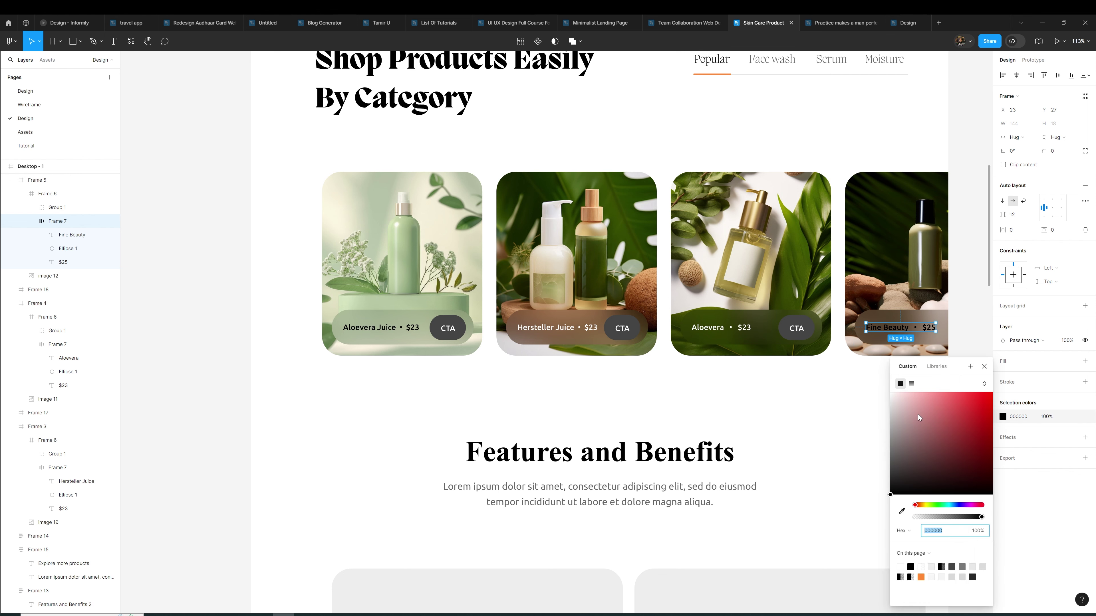
click(898, 403)
click(829, 405)
scroll(828, 405, down, 3)
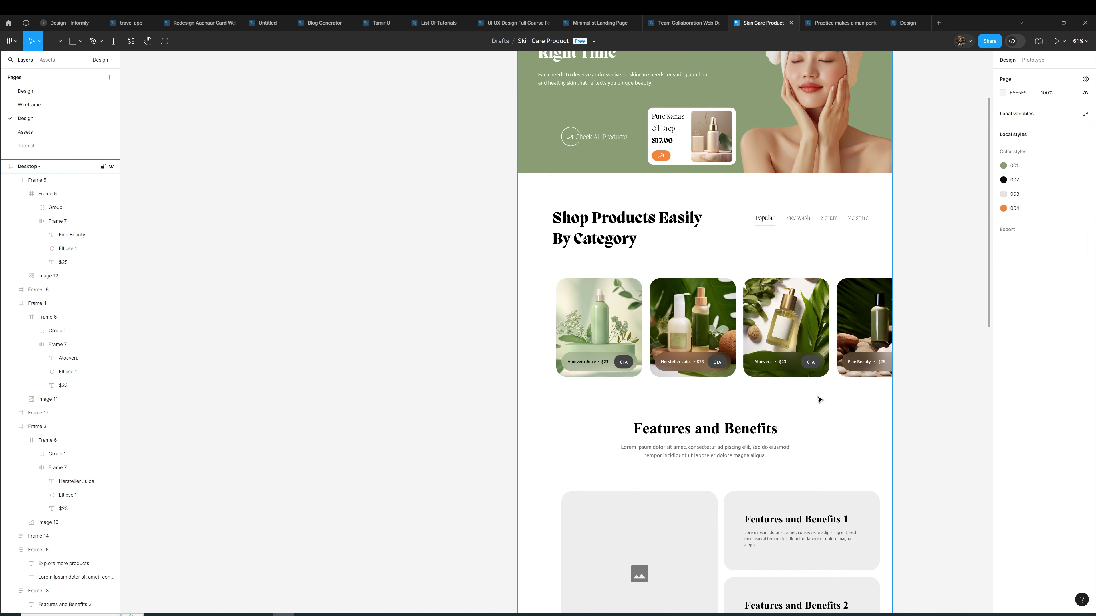
Select all four label pills and try fill opacities of 6%, 0% and 1%
scroll(820, 400, up, 3)
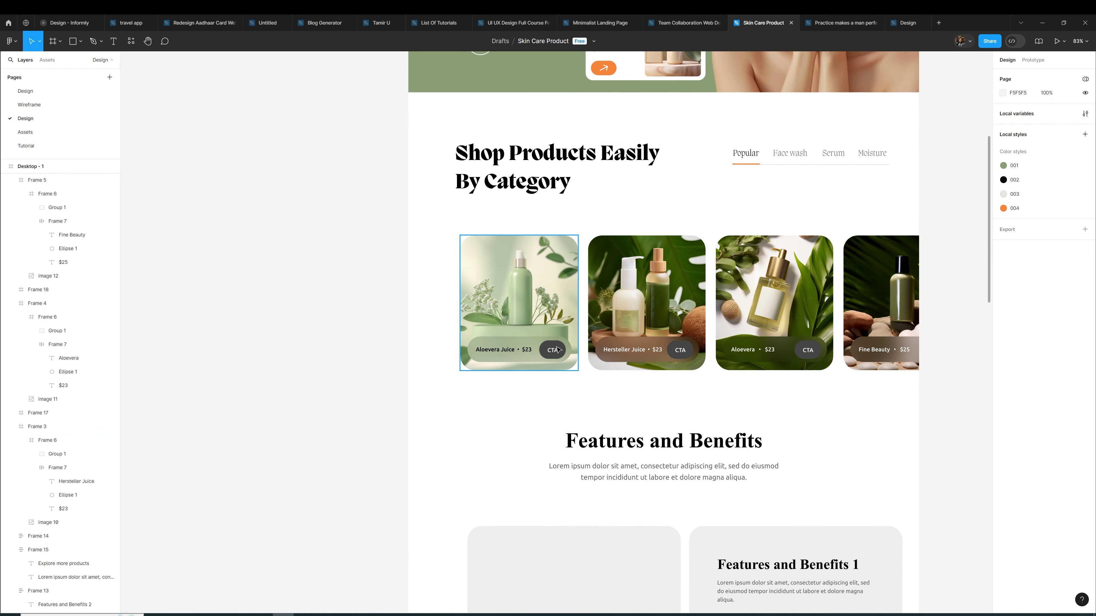
click(632, 350)
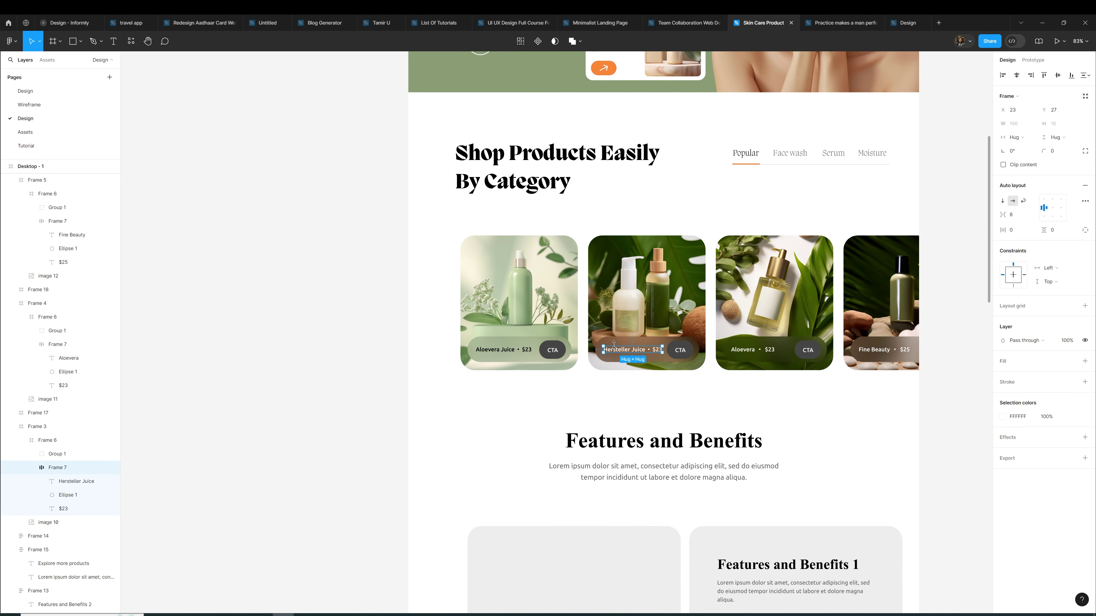
click(544, 340)
shift+click(652, 345)
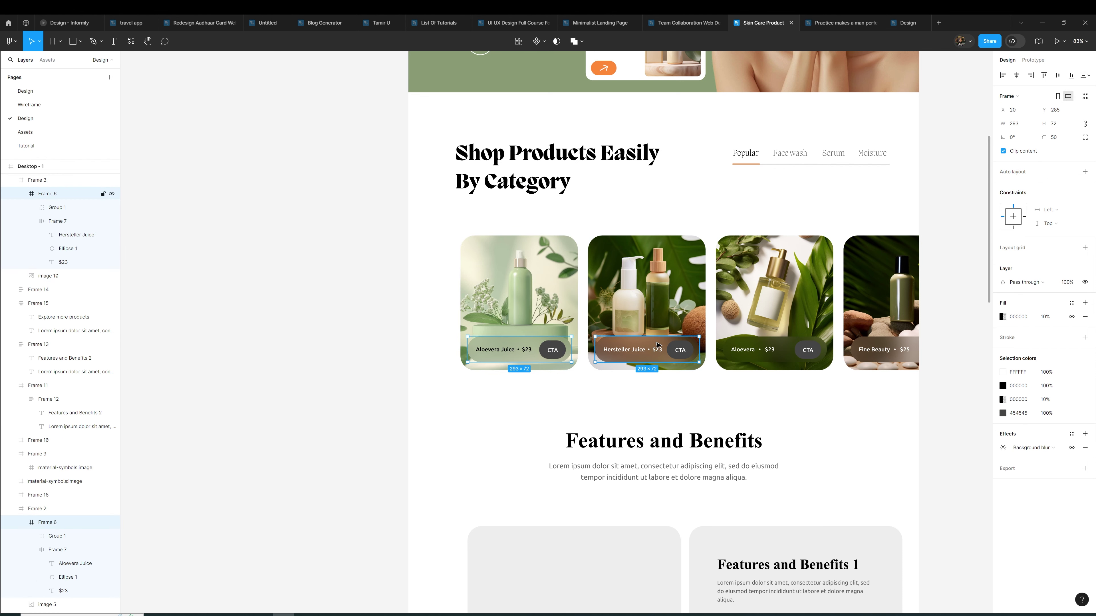
shift+click(746, 338)
shift+click(856, 342)
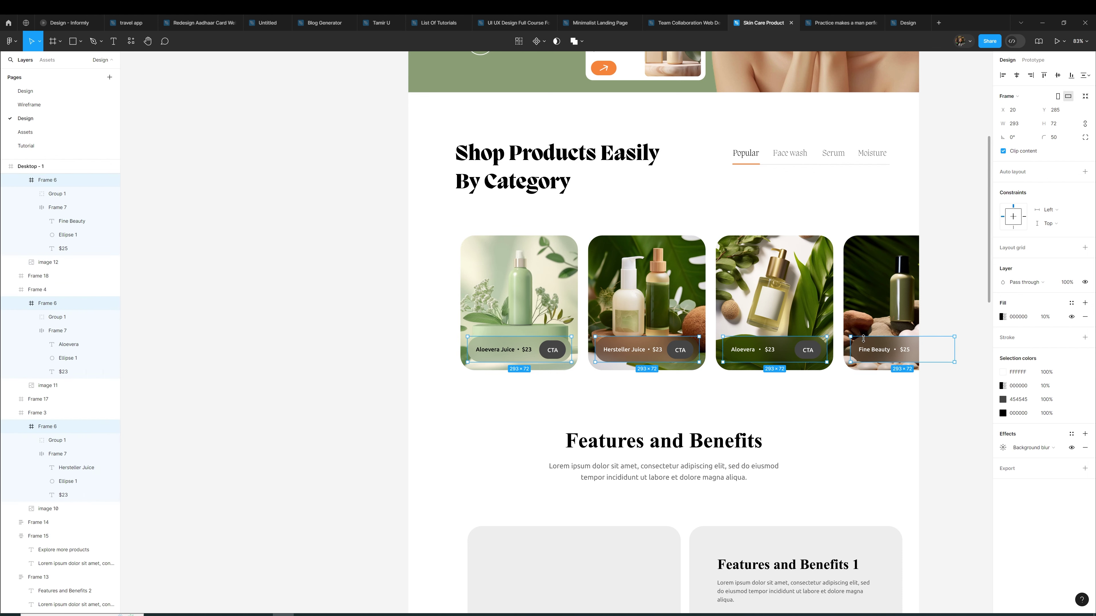
click(1045, 318)
text(6)
key(Return)
text(0)
key(Return)
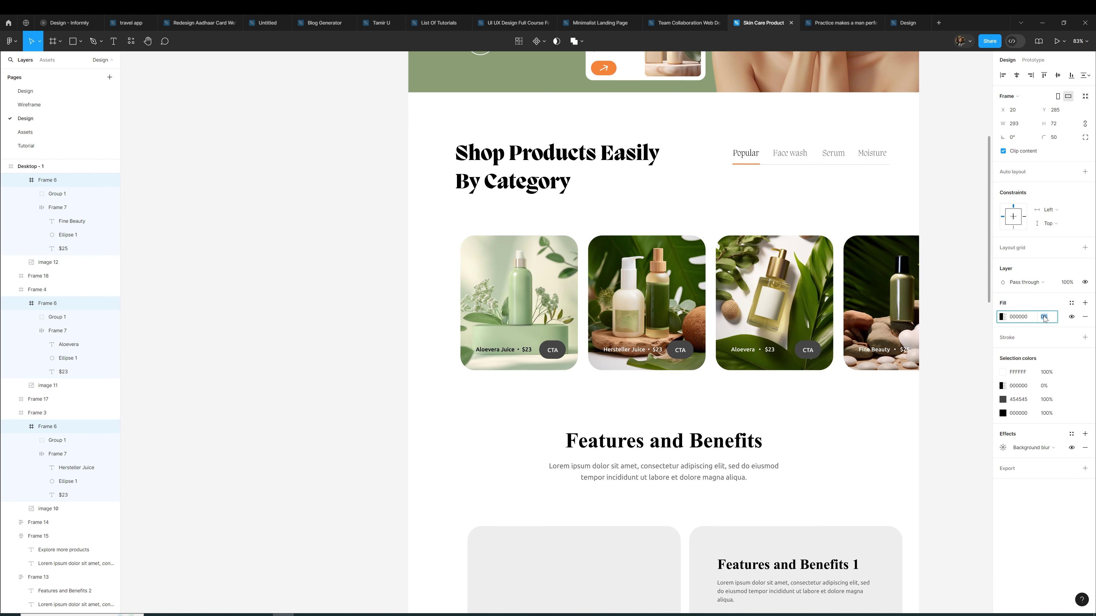
text(1)
key(Return)
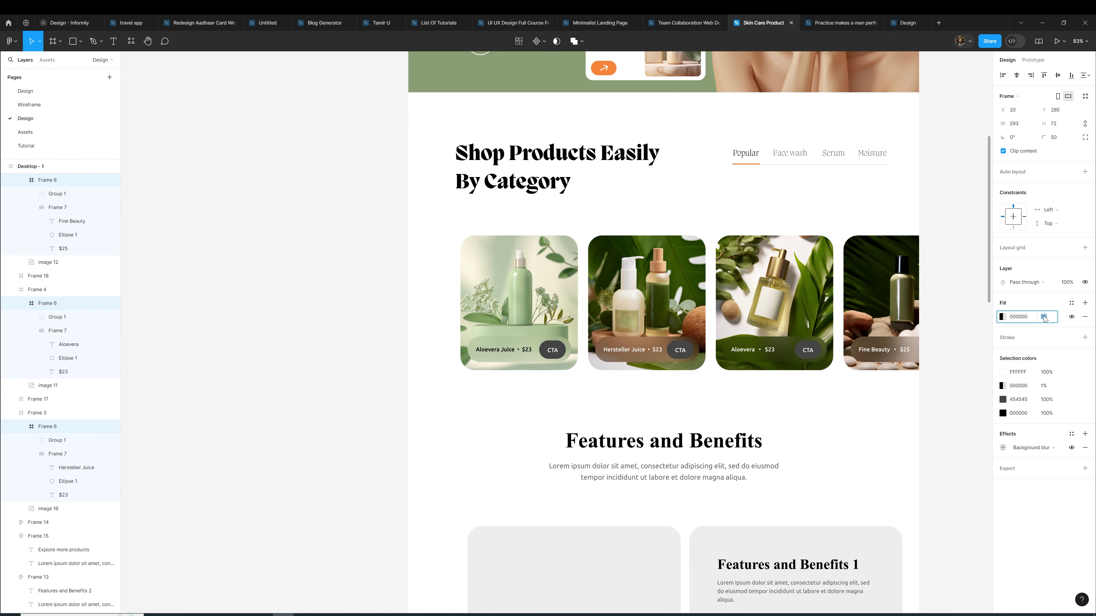
Set the four pills' fill to white FFFFFF at 10% opacity
click(1003, 316)
text(FFFFFF)
key(Return)
click(1044, 316)
text(5)
key(Return)
text(7)
key(Return)
text(8)
key(Return)
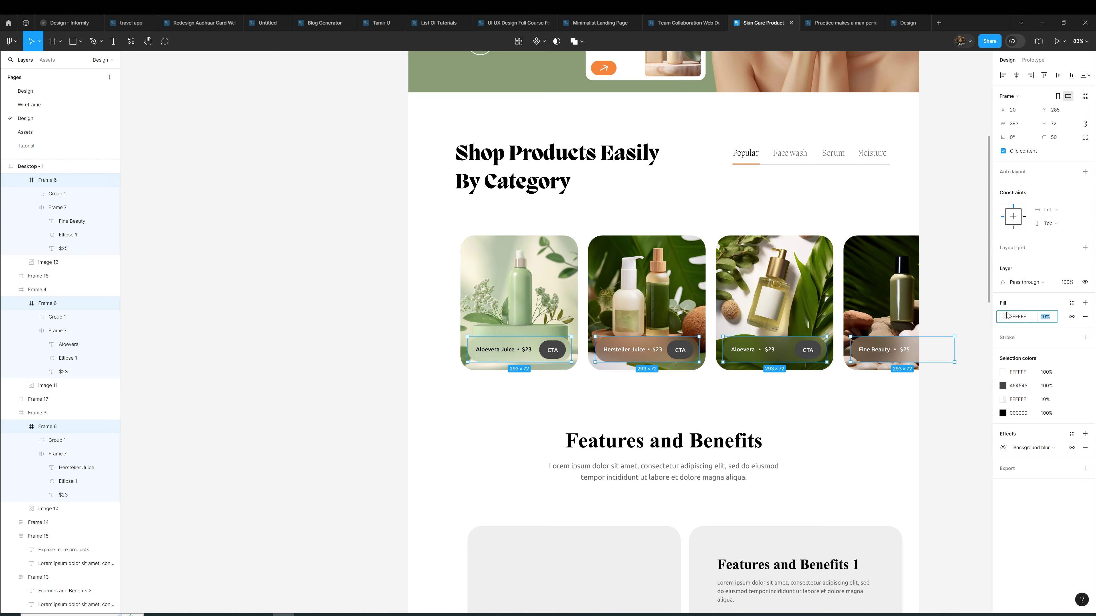
click(1007, 315)
click(1048, 318)
click(911, 432)
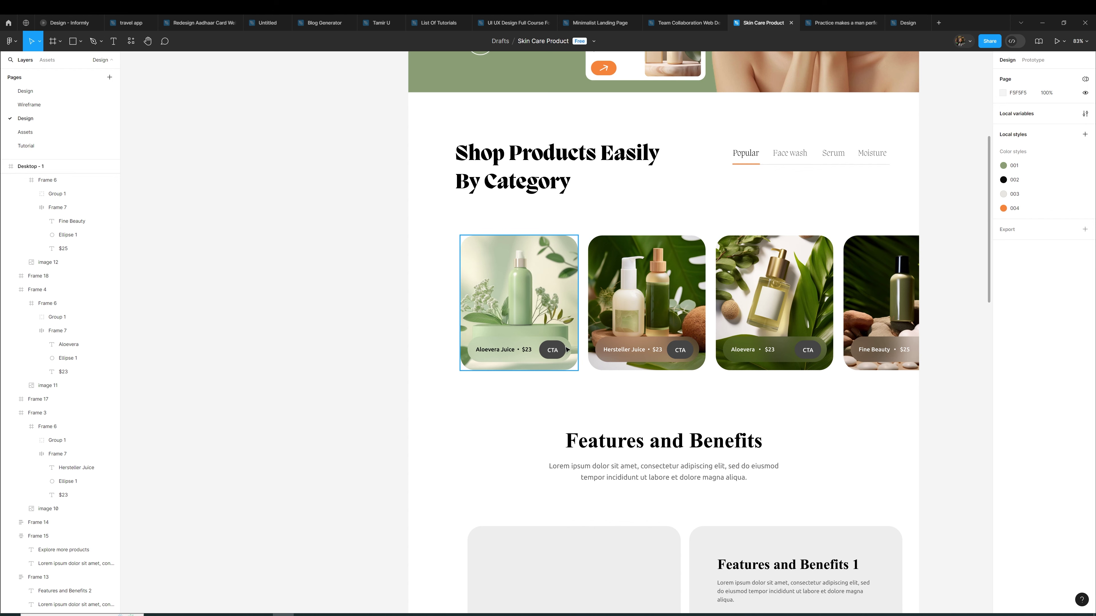
Relabel the first card's CTA button as Buy with the black 002 fill style
double_click(552, 346)
double_click(553, 351)
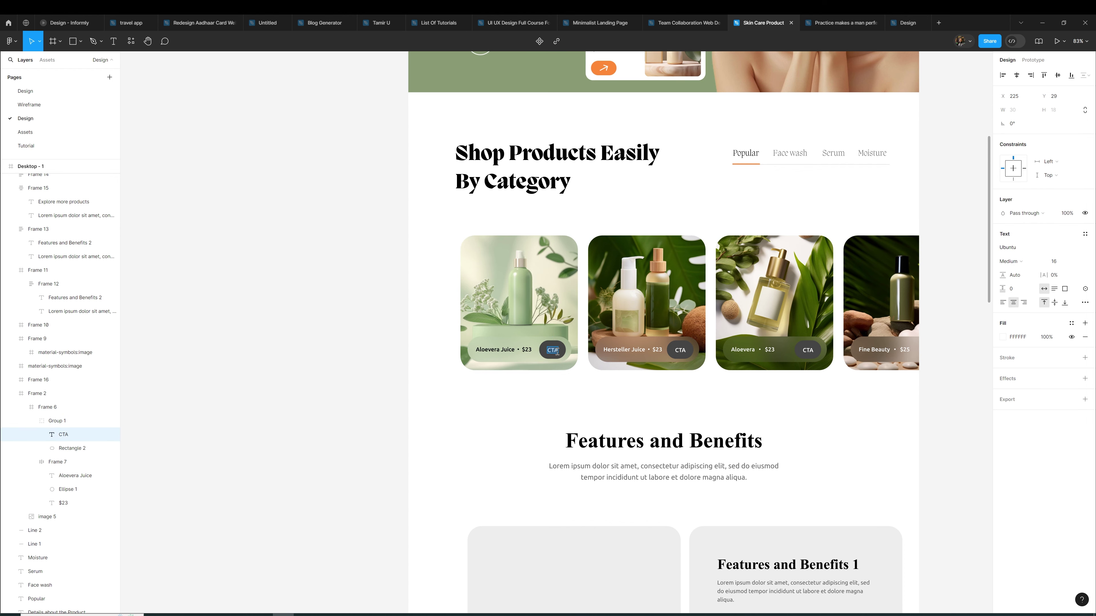
scroll(558, 352, up, 5)
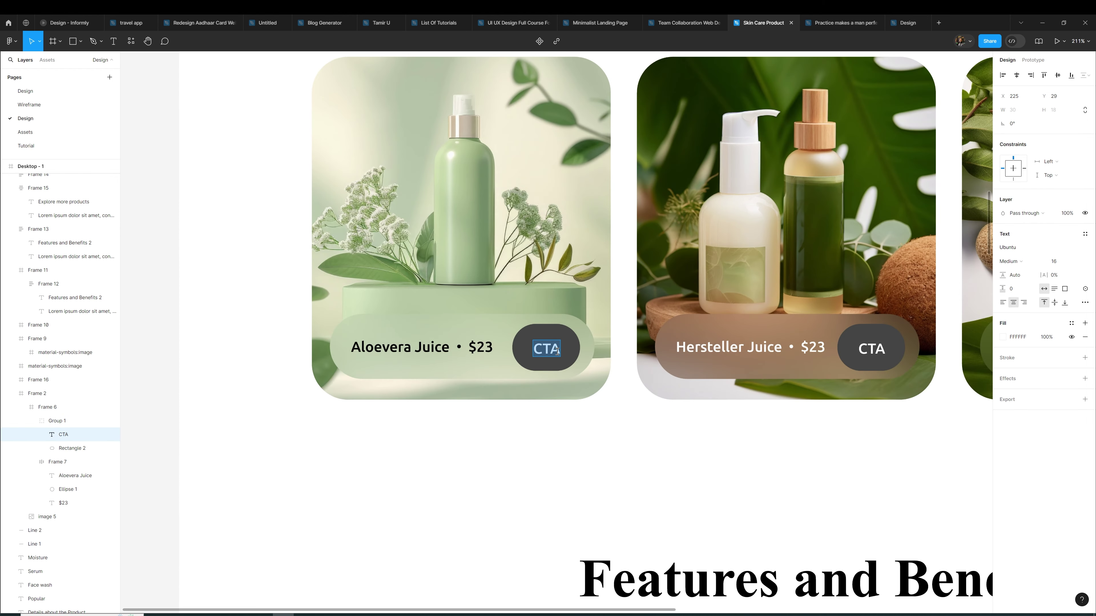
text(Buy)
double_click(557, 351)
click(596, 429)
click(572, 351)
double_click(572, 350)
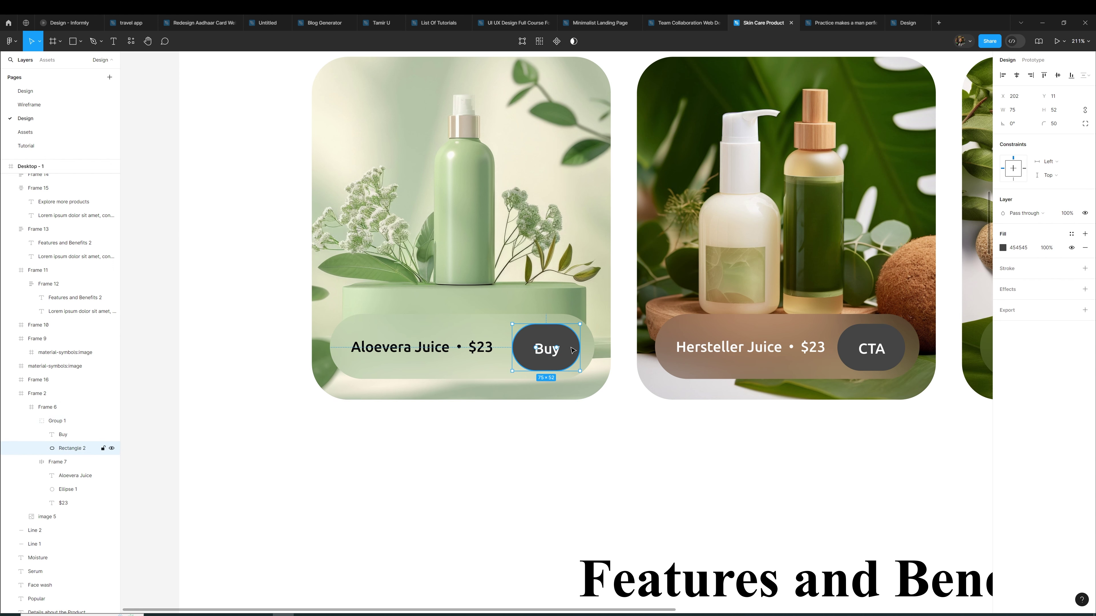
click(1002, 247)
click(1071, 234)
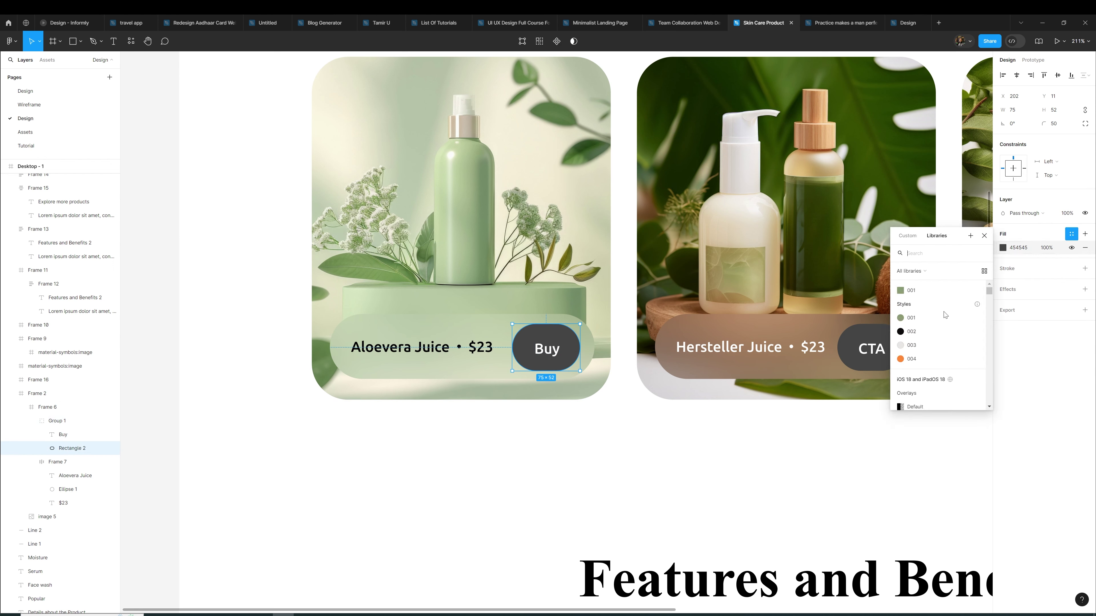
click(911, 331)
click(724, 431)
key(minus)
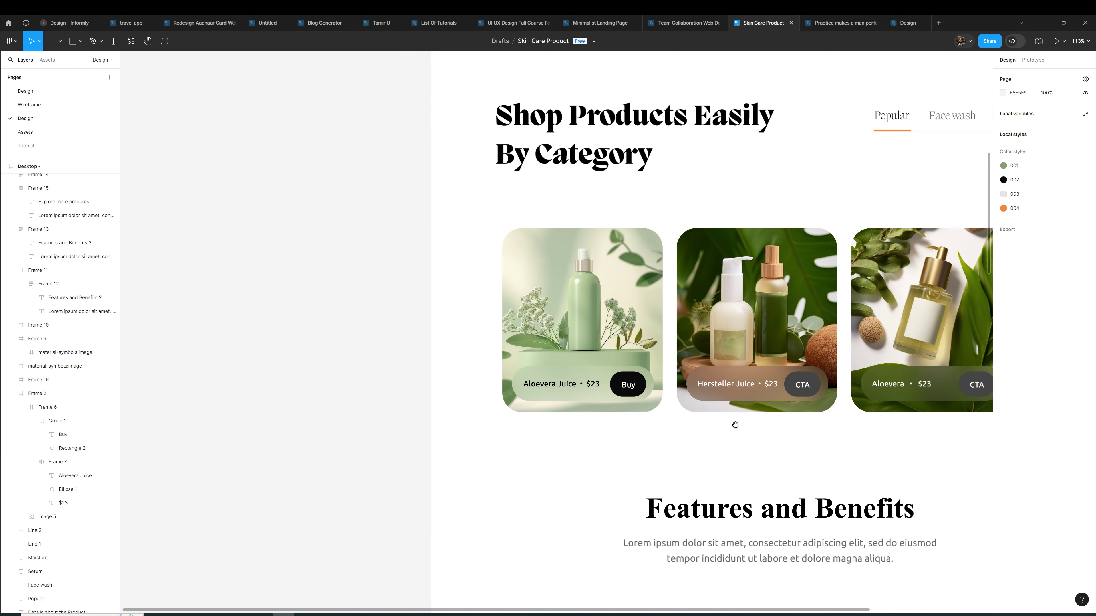
Relabel the second card's button as Buy and apply the black 002 style
scroll(700, 396, up, 5)
double_click(700, 381)
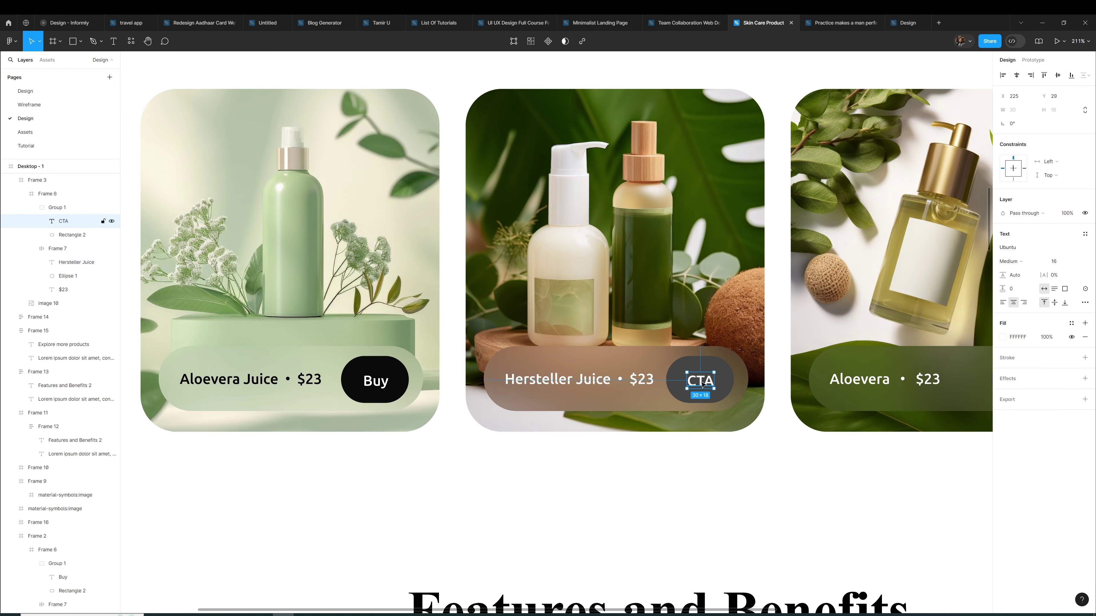
text(Buy)
click(724, 386)
click(1071, 233)
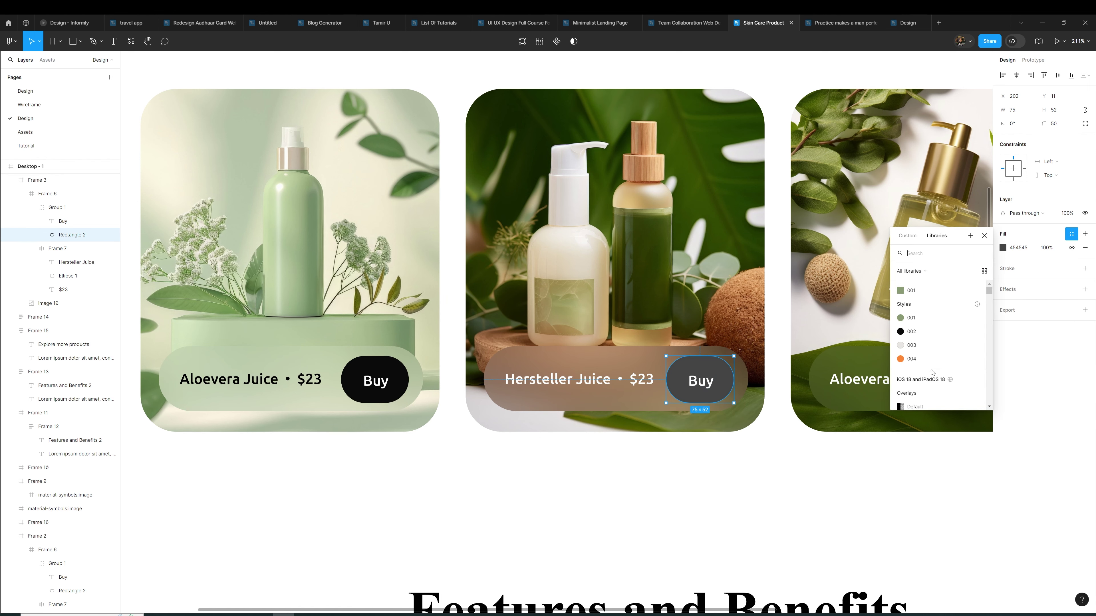
click(911, 331)
scroll(755, 465, right, 5)
scroll(653, 465, right, 3)
Relabel the third card's button as Buy and apply the black 002 style
click(678, 422)
double_click(677, 422)
double_click(677, 421)
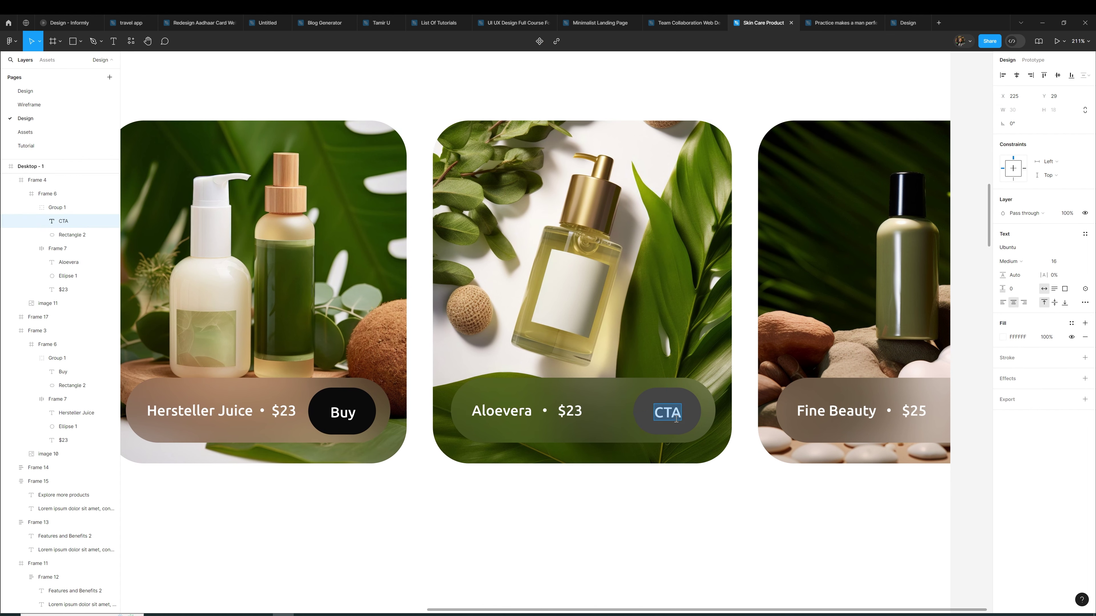
text(Buy)
click(693, 425)
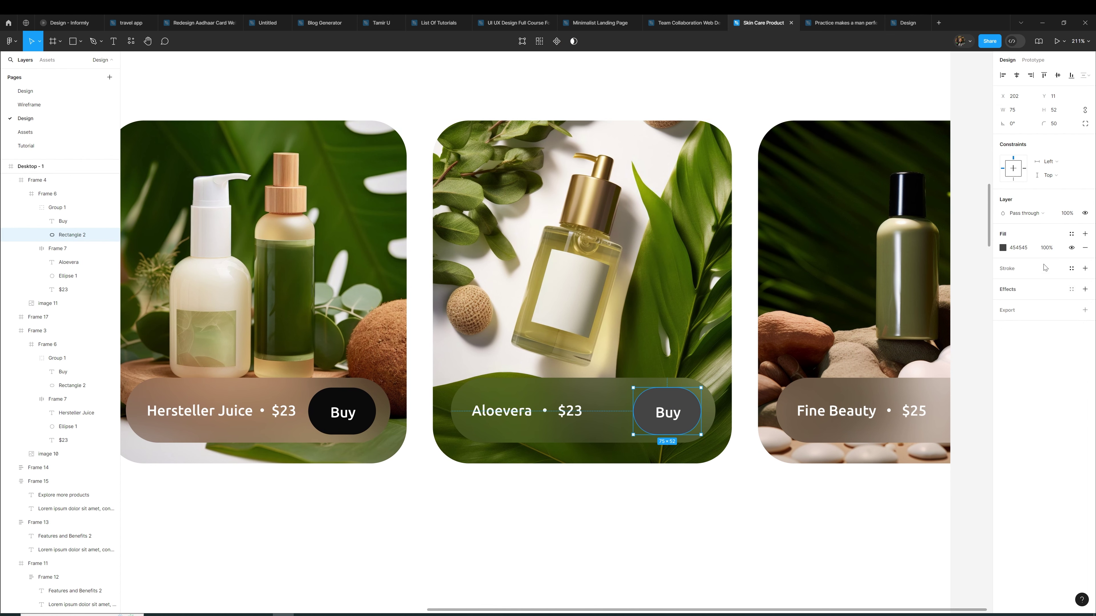
click(927, 336)
click(841, 461)
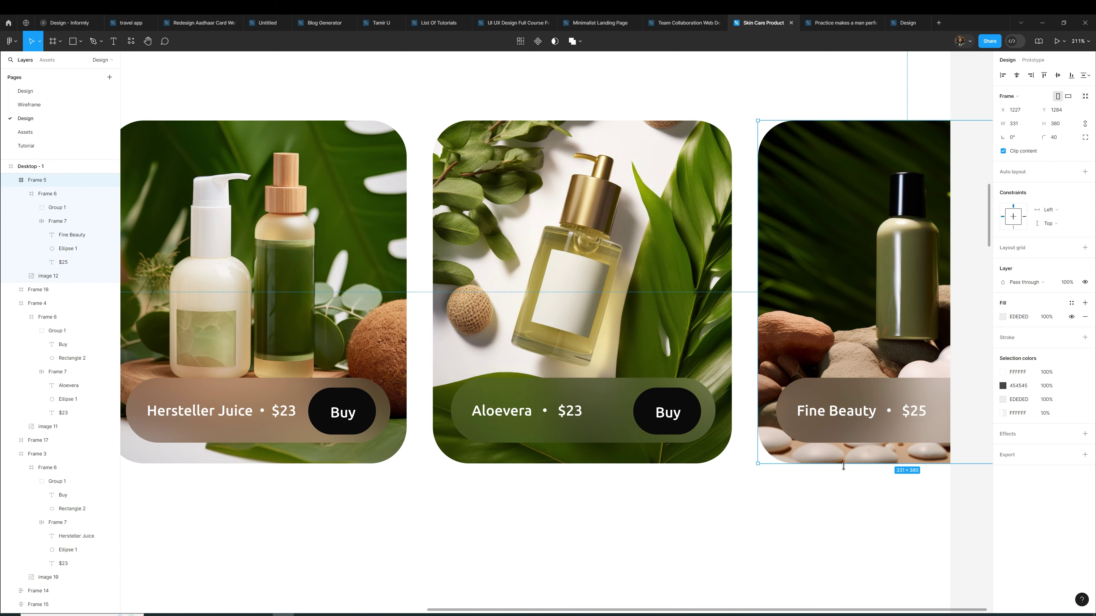
drag(840, 466, 599, 467)
click(626, 500)
scroll(610, 444, down, 3)
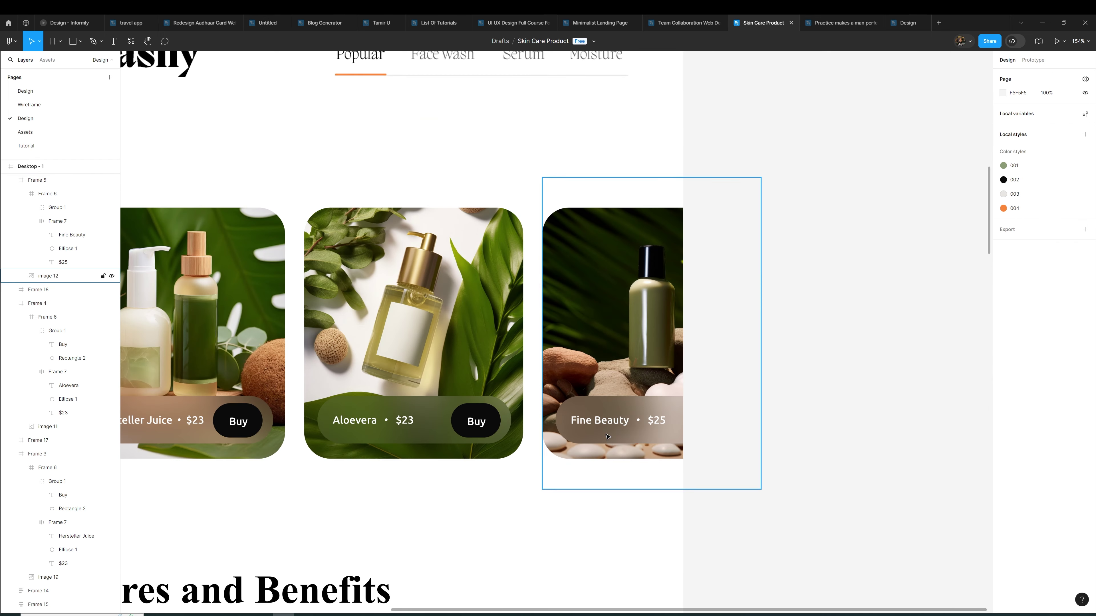
Marquee-select the four product cards and move them up about 25px
scroll(619, 415, down, 3)
scroll(618, 415, down, 3)
scroll(734, 388, left, 3)
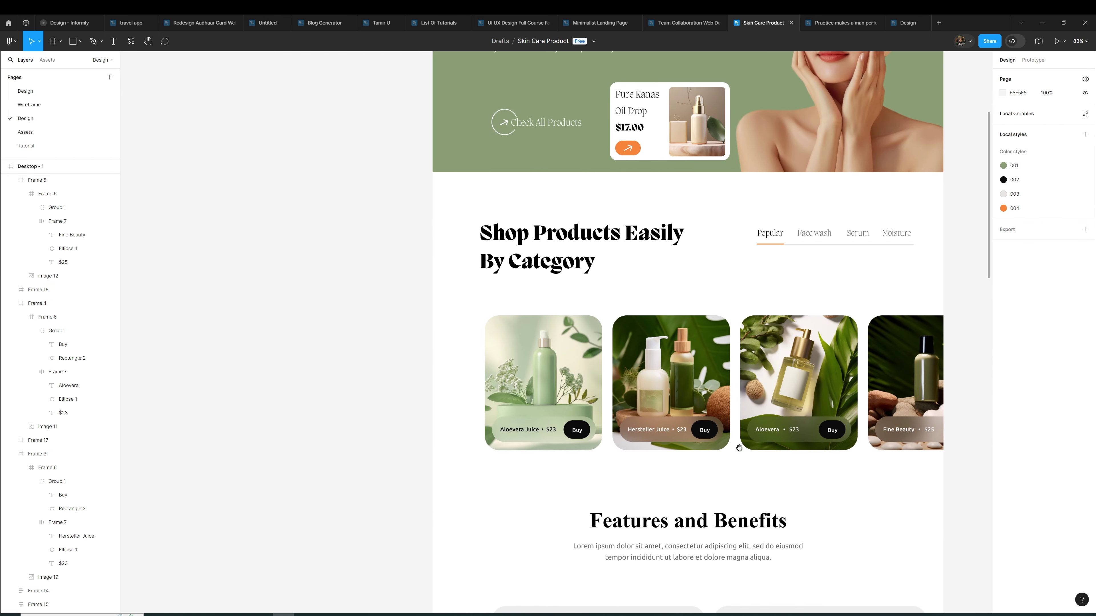
scroll(842, 295, right, 2)
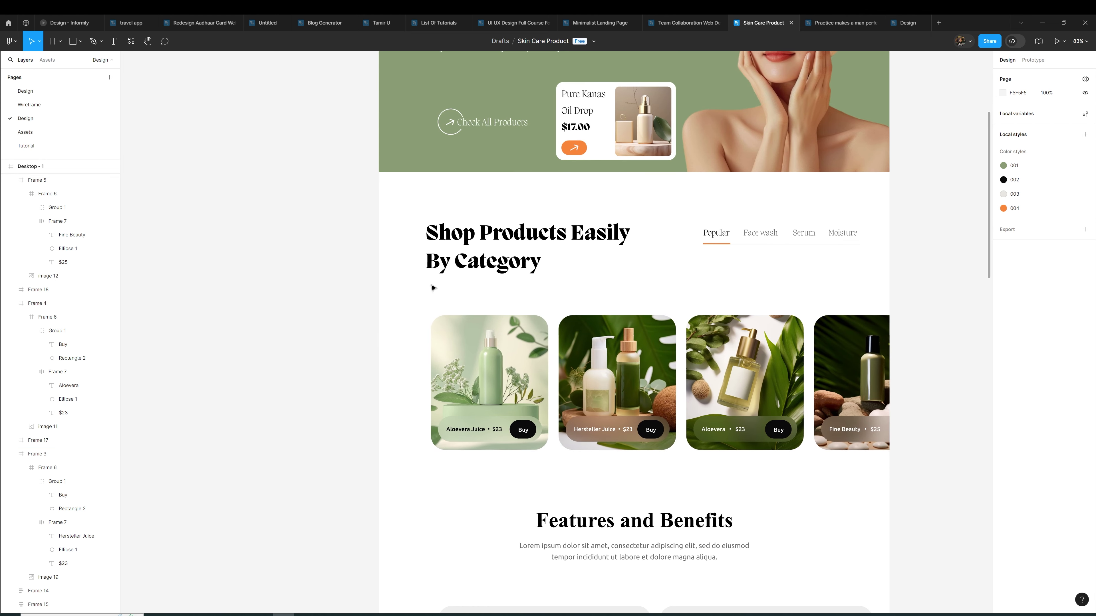
drag(408, 297, 501, 323)
drag(779, 408, 930, 449)
drag(852, 407, 852, 397)
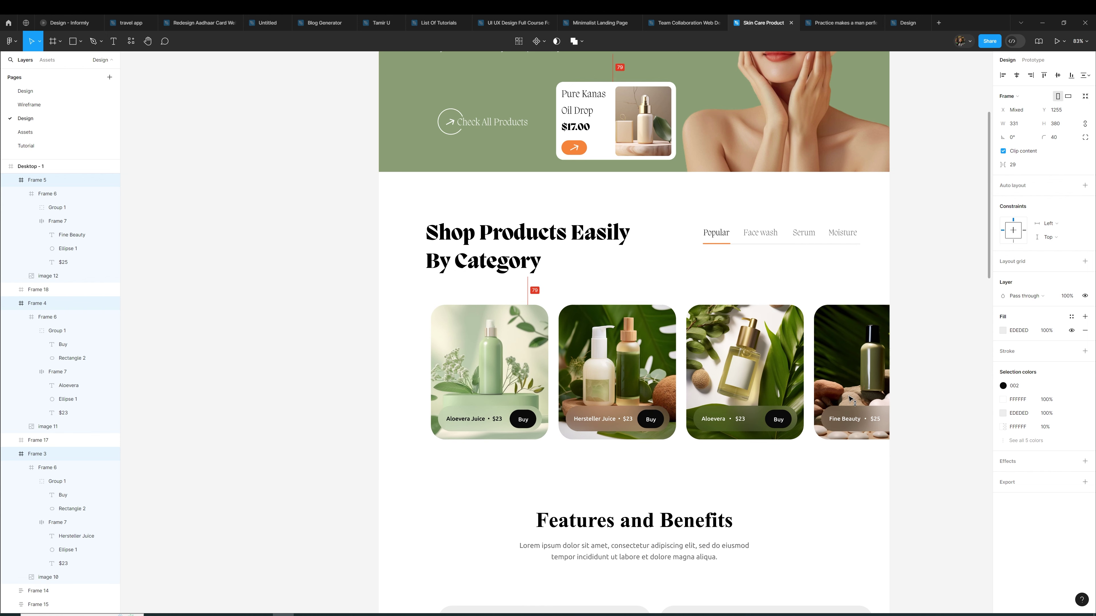
click(821, 500)
Scroll down to the Features and Benefits section heading
scroll(821, 499, down, 3)
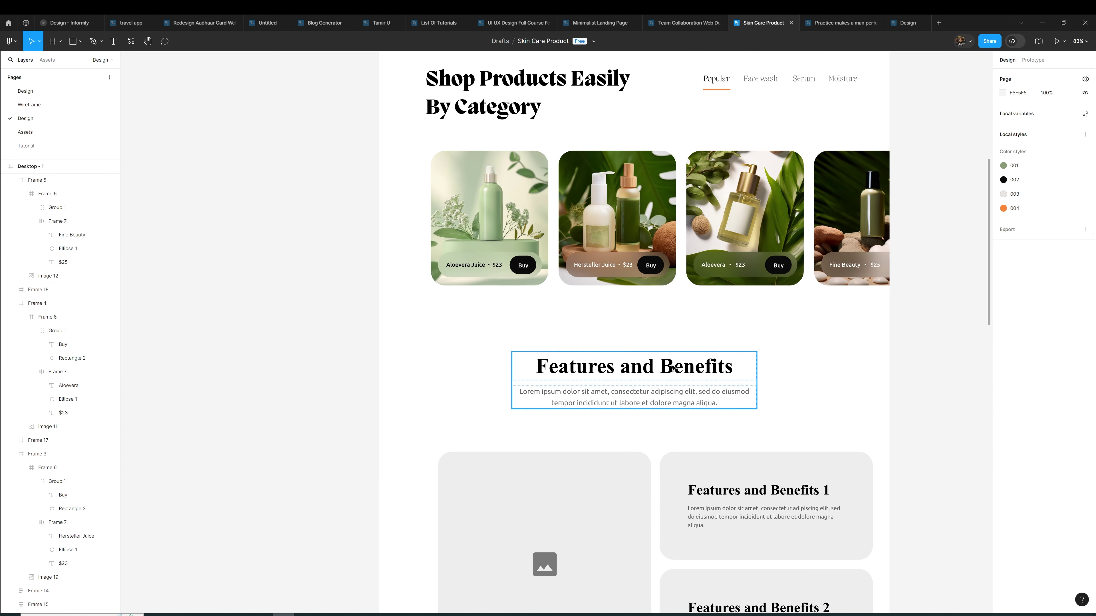
ctrl+scroll(689, 369, down, 3)
scroll(691, 369, up, 2)
scroll(692, 369, up, 1)
scroll(692, 369, up, 1)
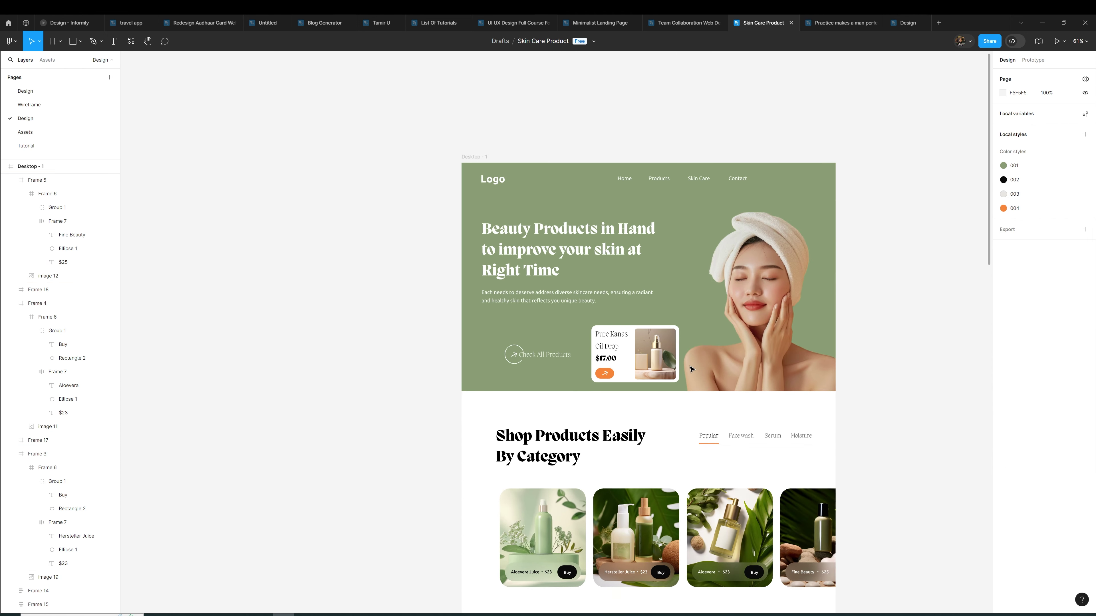
scroll(868, 384, down, 2)
ctrl+scroll(868, 385, up, 3)
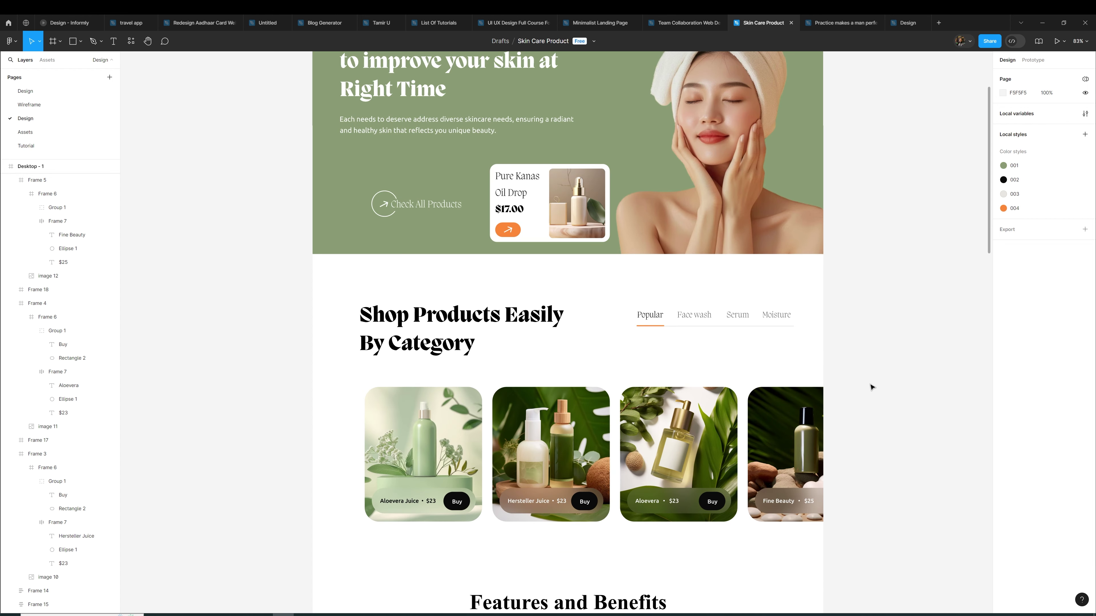
drag(847, 396, 909, 385)
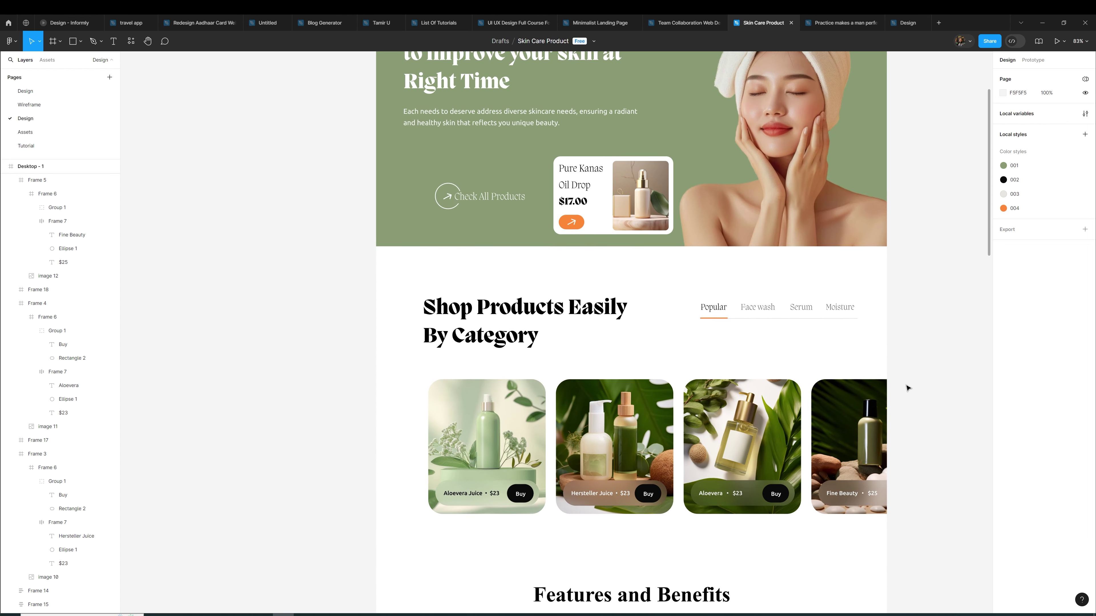
scroll(908, 388, down, 4)
scroll(908, 388, down, 2)
scroll(908, 388, down, 1)
scroll(908, 387, down, 1)
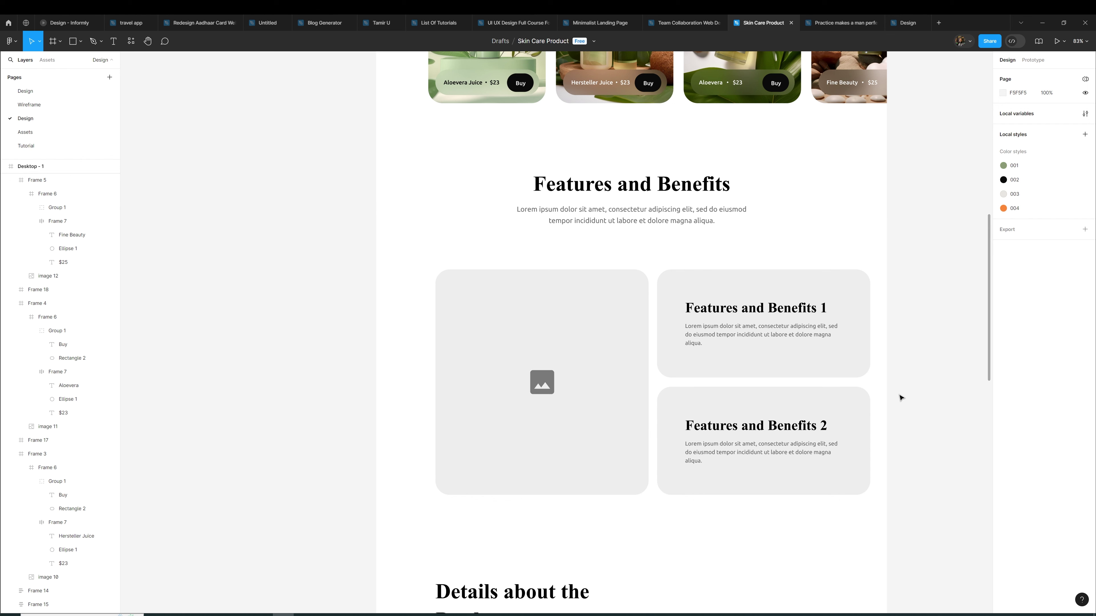
double_click(612, 183)
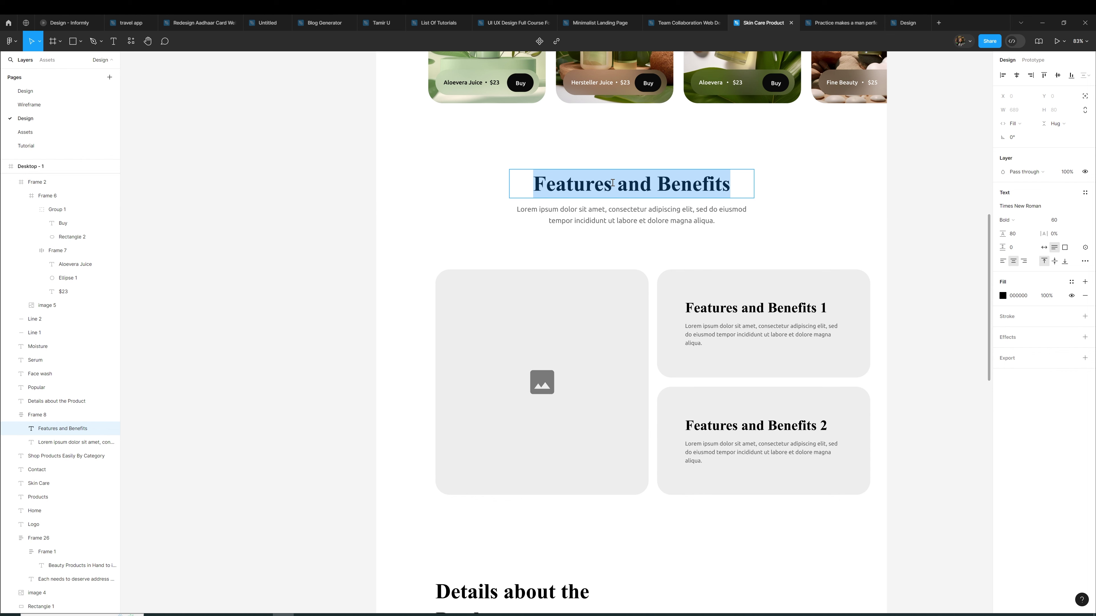
Rewrite the heading as 'Benefits of using out' over 'Trusted Skin Products'
text(Benefits )
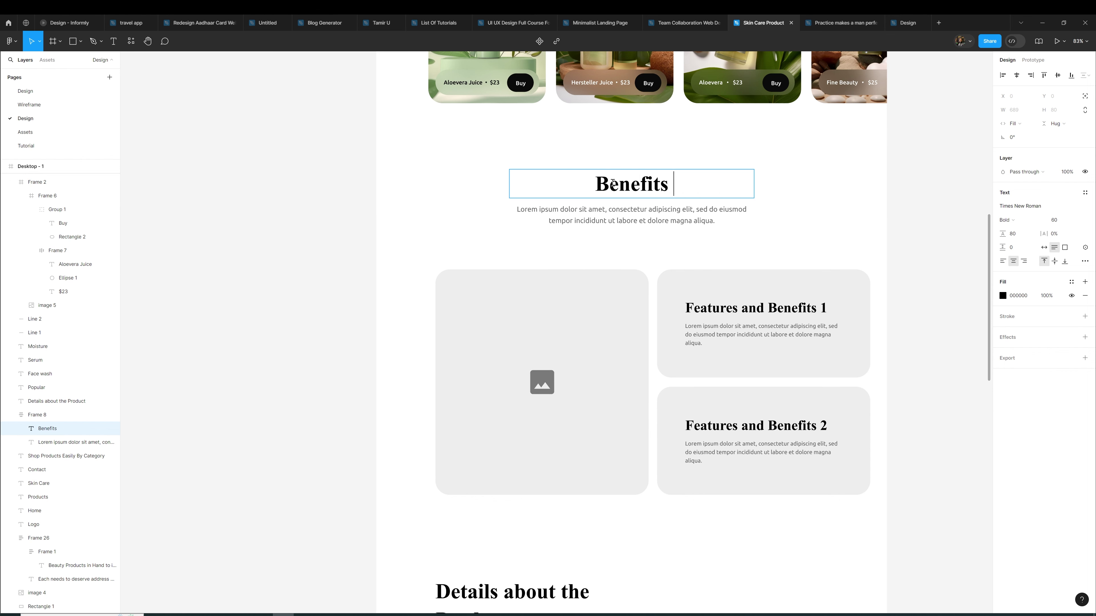
text(of )
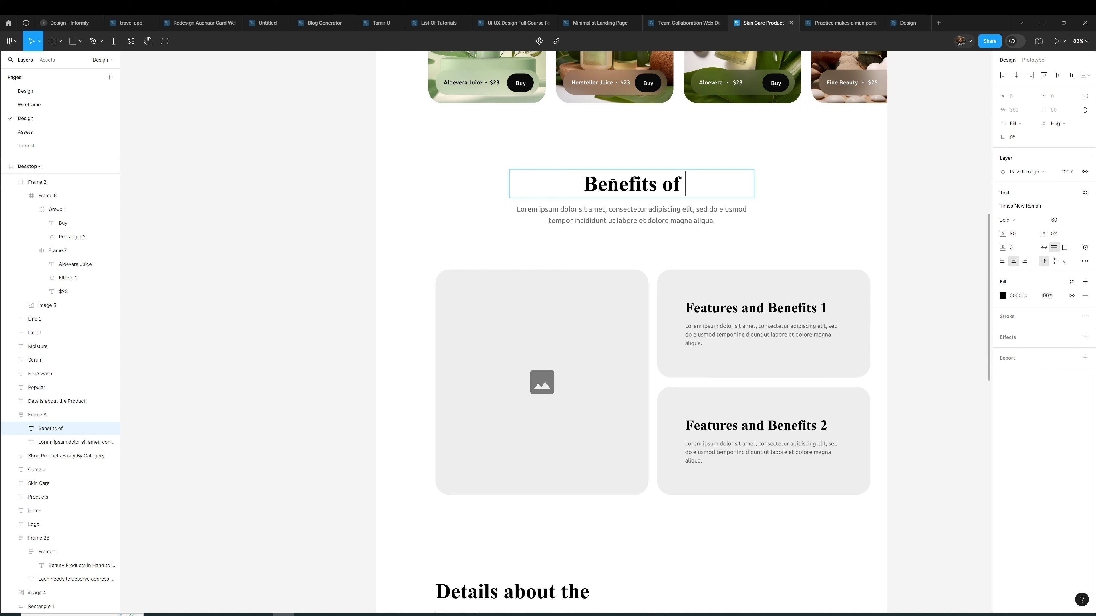
text(using )
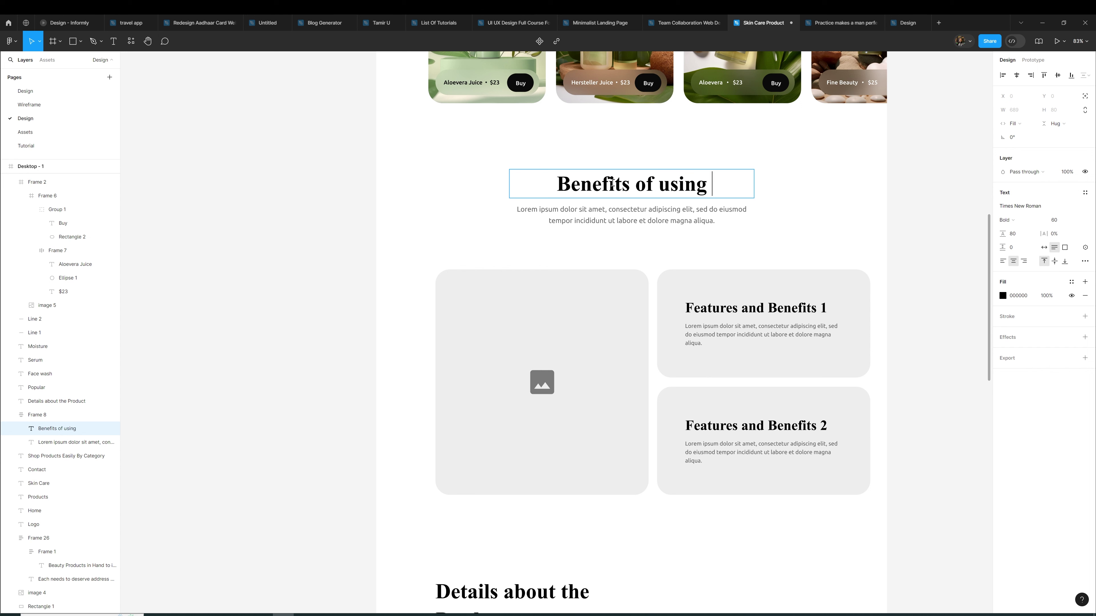
text(out)
key(Return)
text(T)
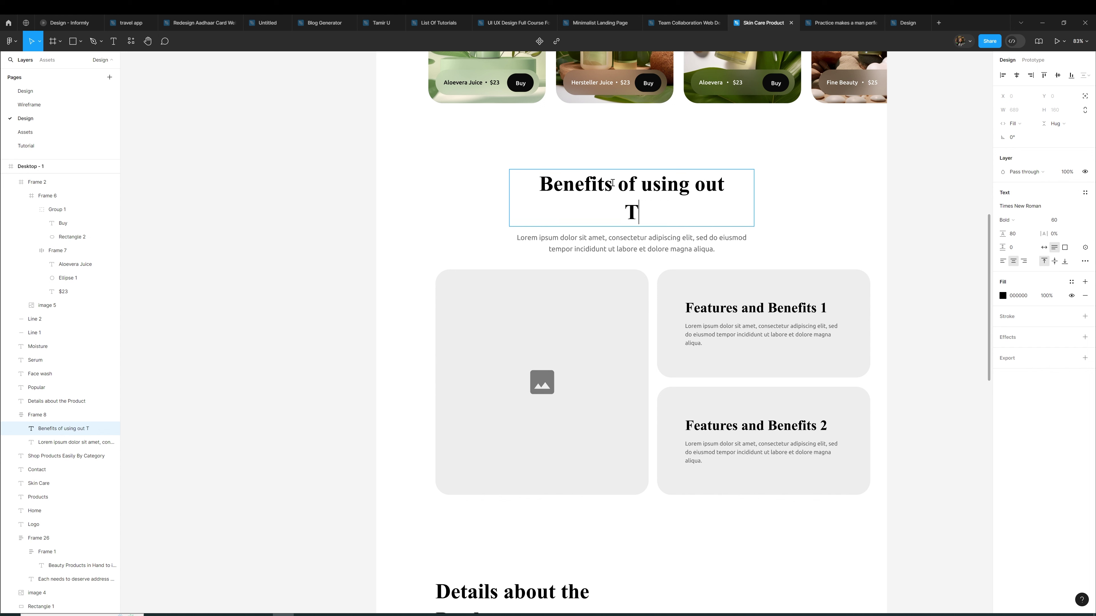
text(rusted Skin Products)
key(Escape)
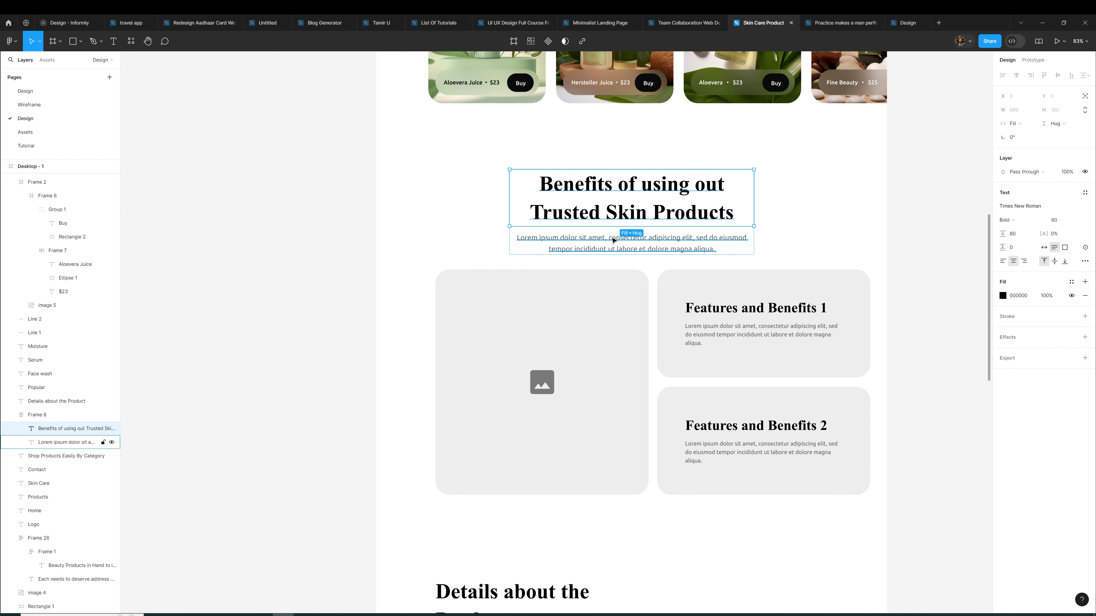
Type the new natural-extracts subtitle, breaking the line after 'pamper,'
double_click(613, 240)
text(A)
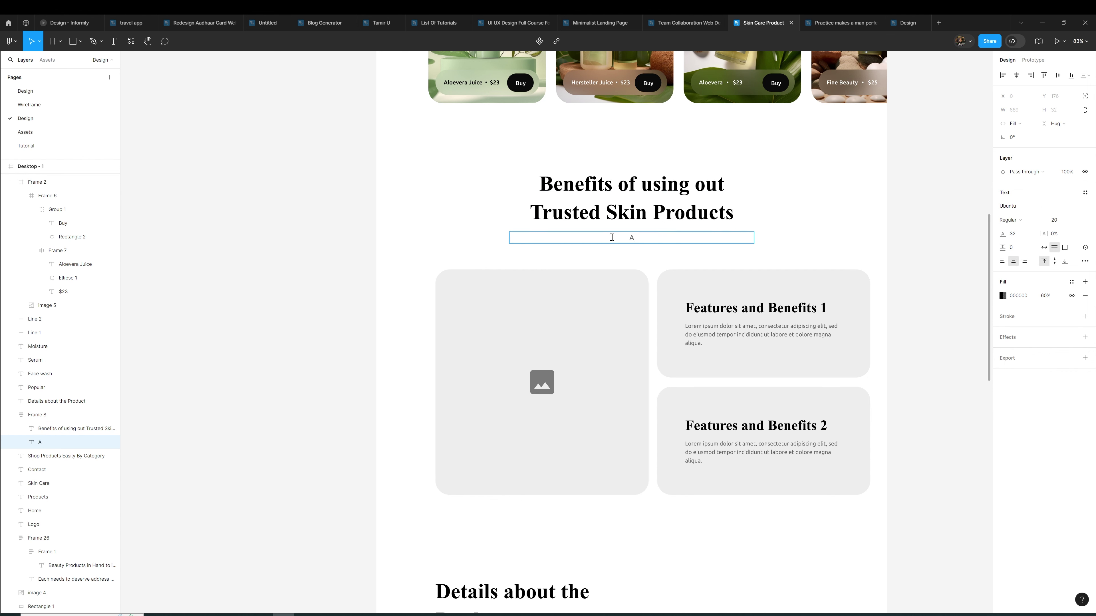
text( bl)
text(end of natural extracts )
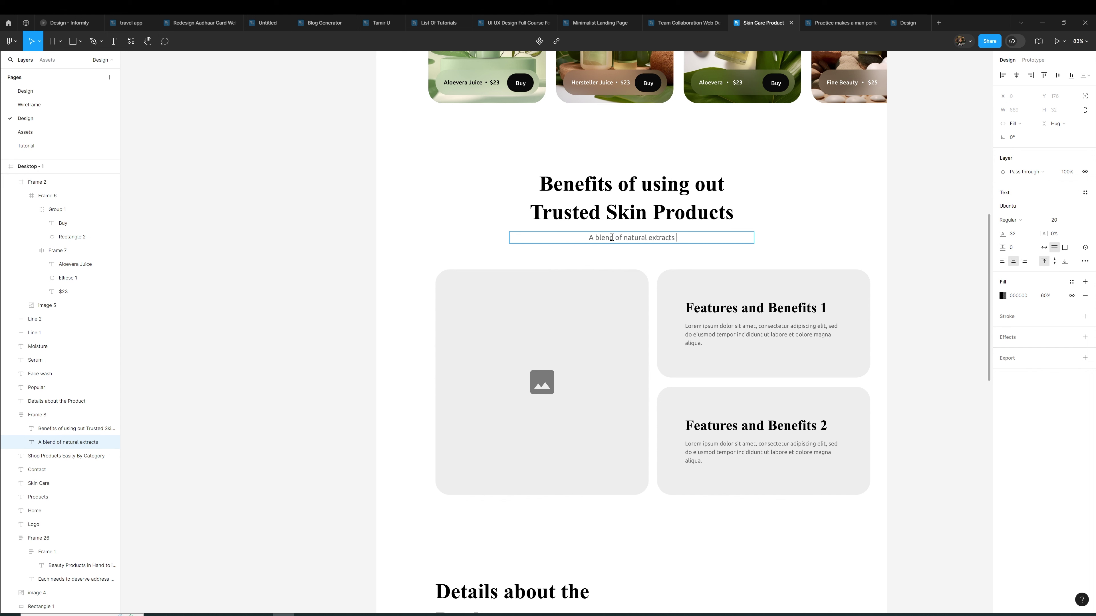
text(and advanced )
text(technol)
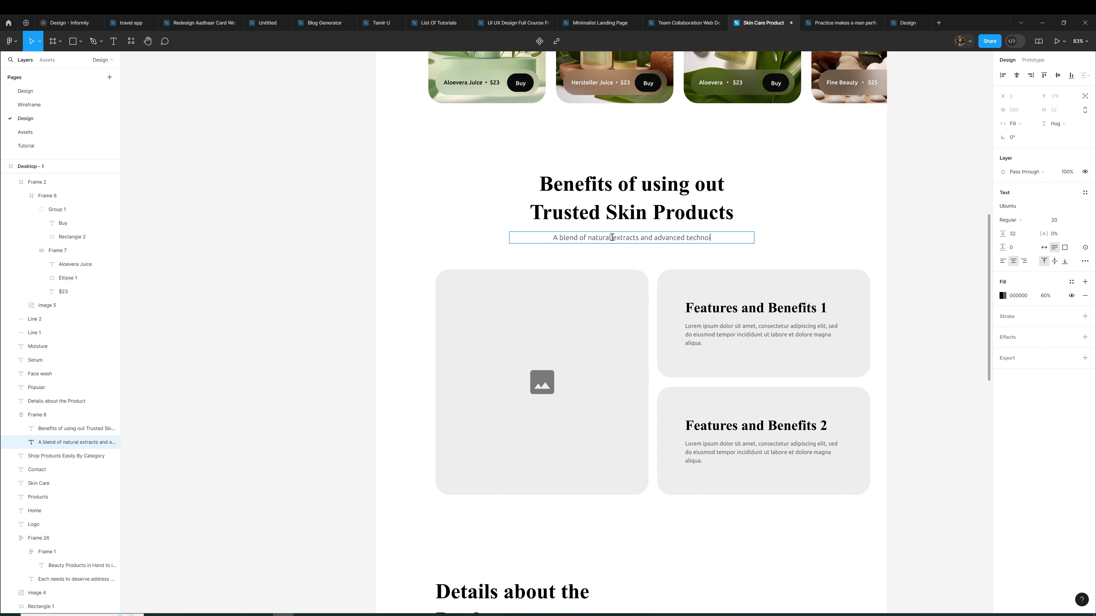
key(BackSpace)
text(logy )
text(to pamper)
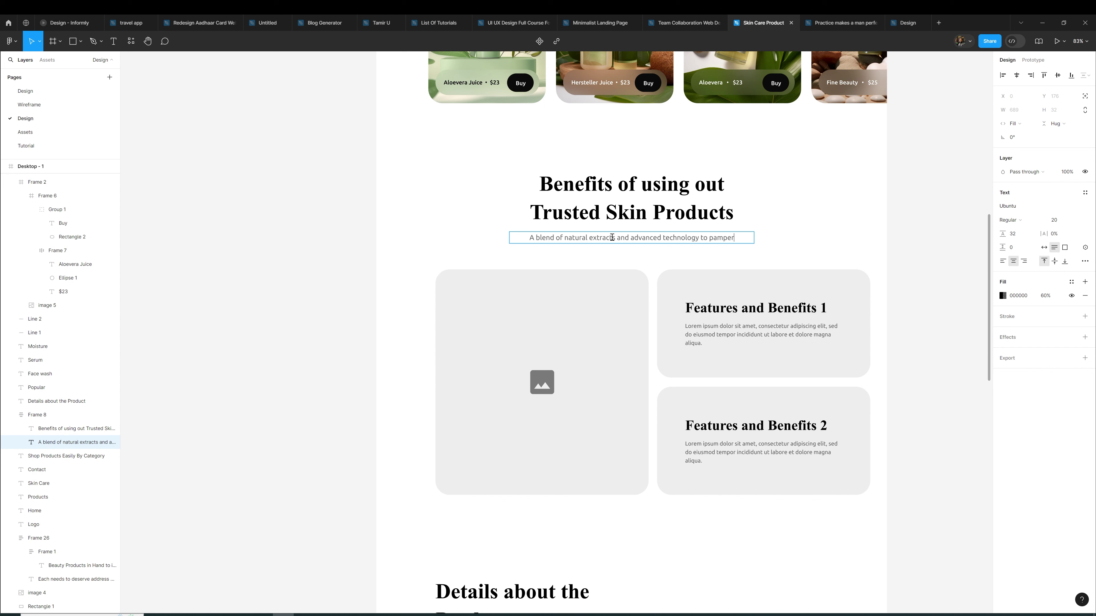
text(,)
key(Return)
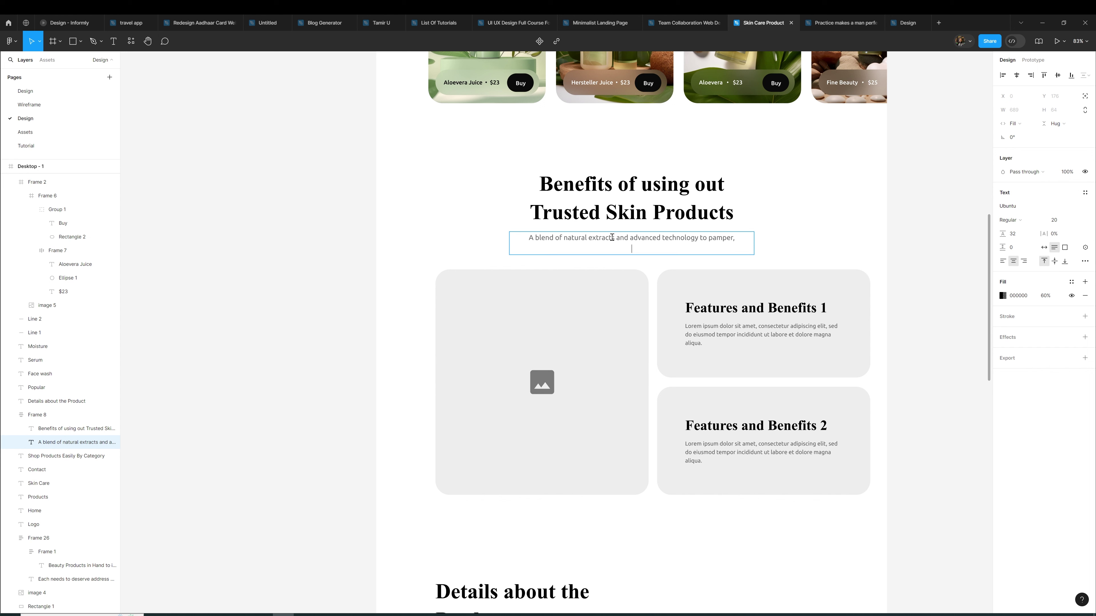
text(ejuvenate, and )
text(enhance your skin's natural be)
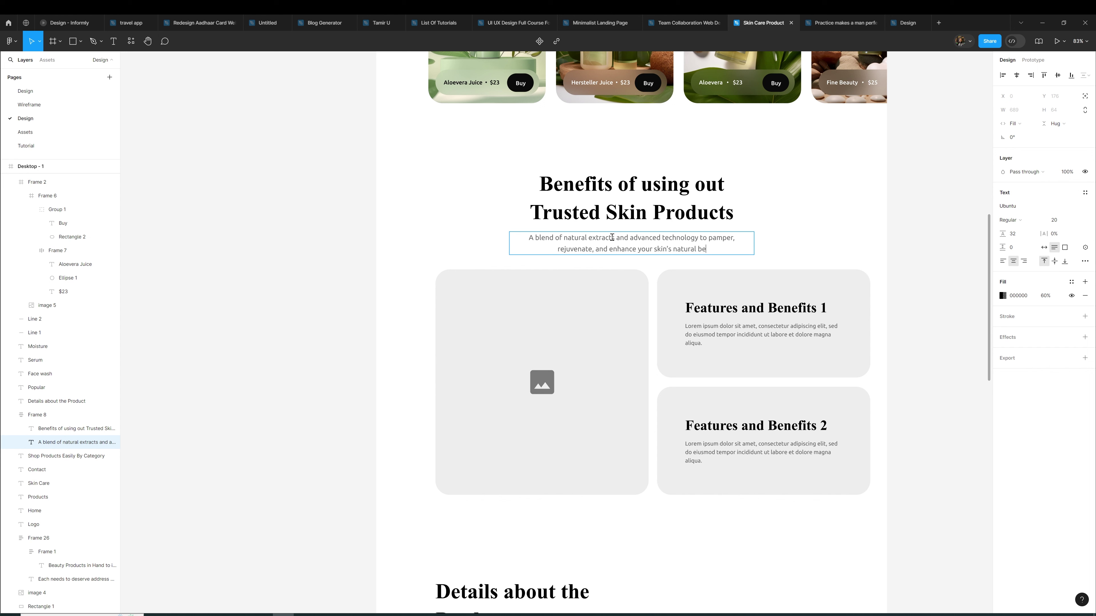
text(auty)
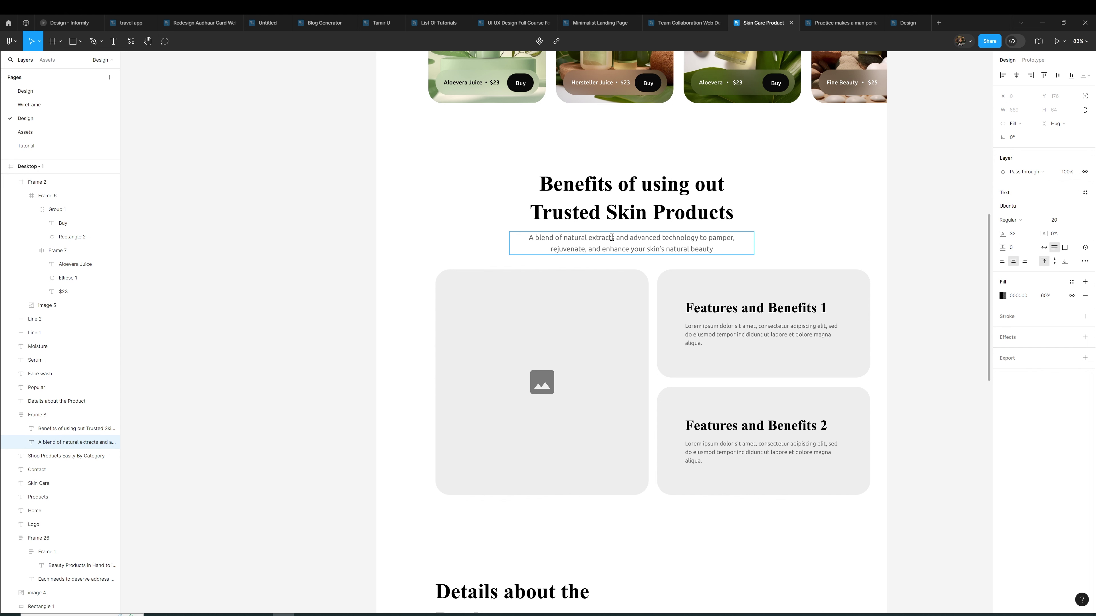
text(.)
Delete the placeholder icon from the left card and give that card colour style 003
click(809, 220)
click(662, 213)
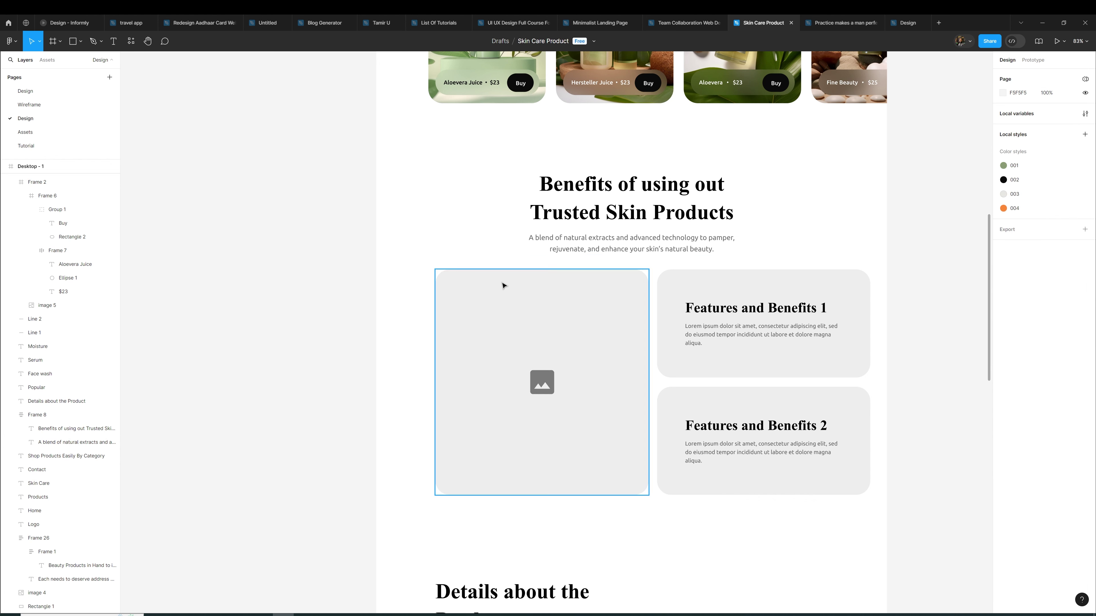
double_click(546, 394)
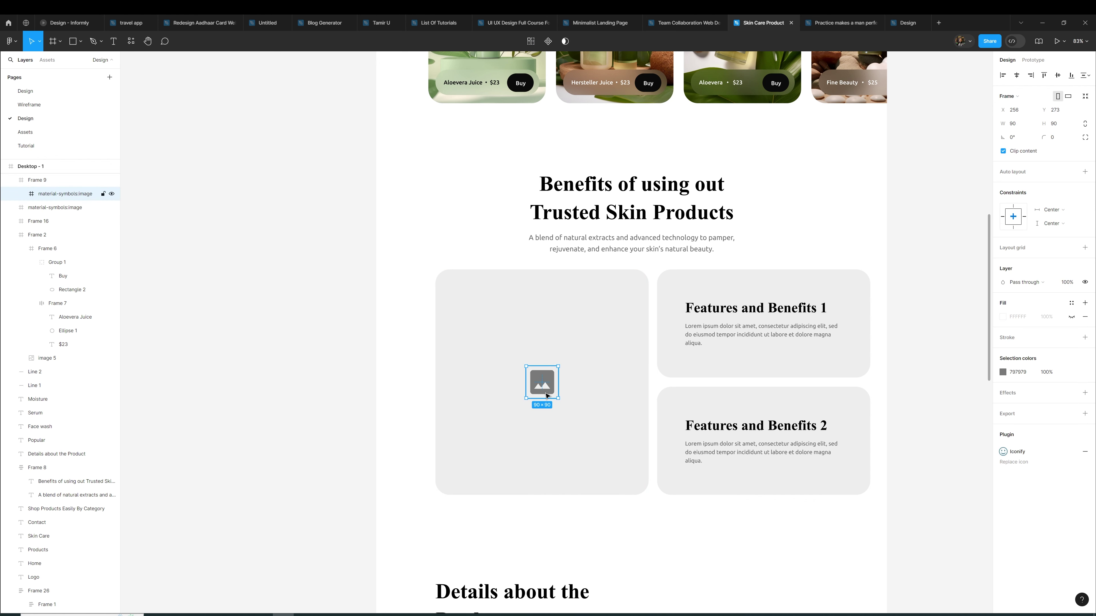
key(Delete)
click(545, 395)
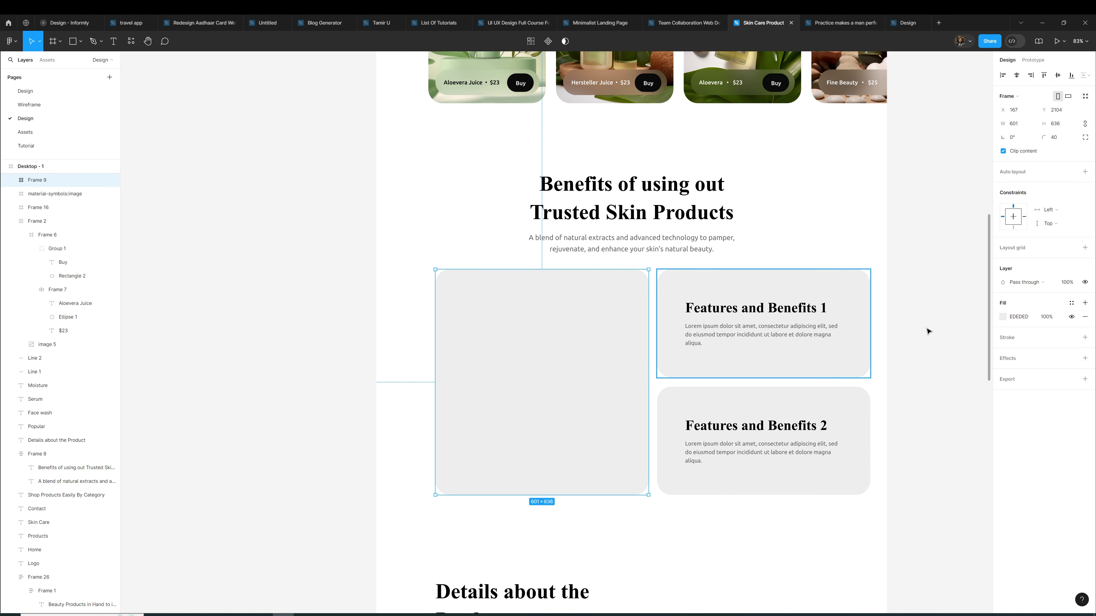
click(1071, 303)
click(911, 415)
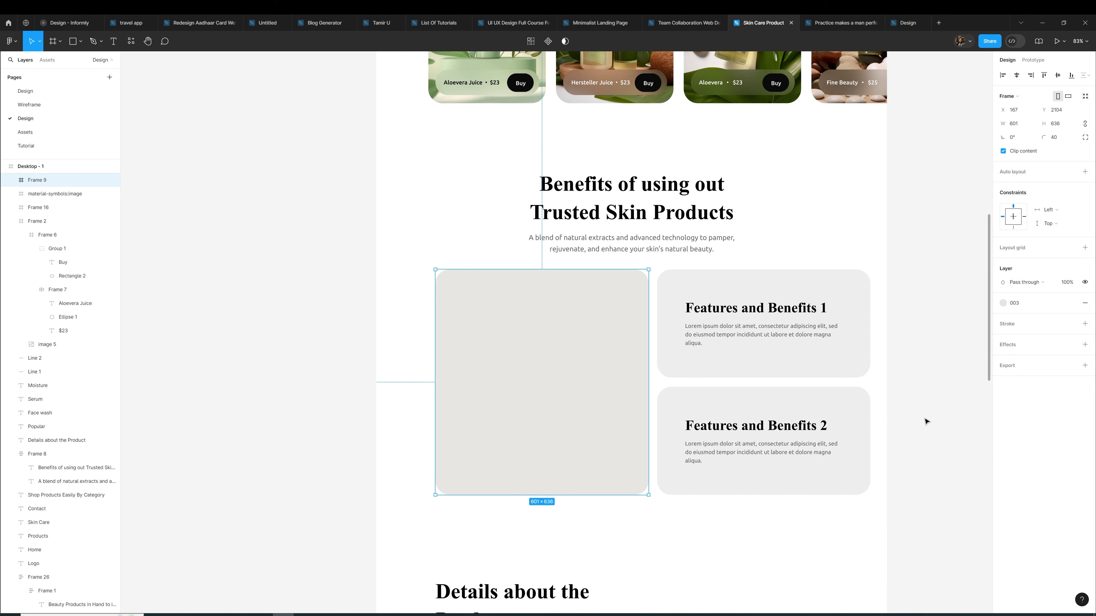
Change both feature cards' fill from olive 899B75 to pale green F2F6EE
click(851, 372)
shift+click(856, 406)
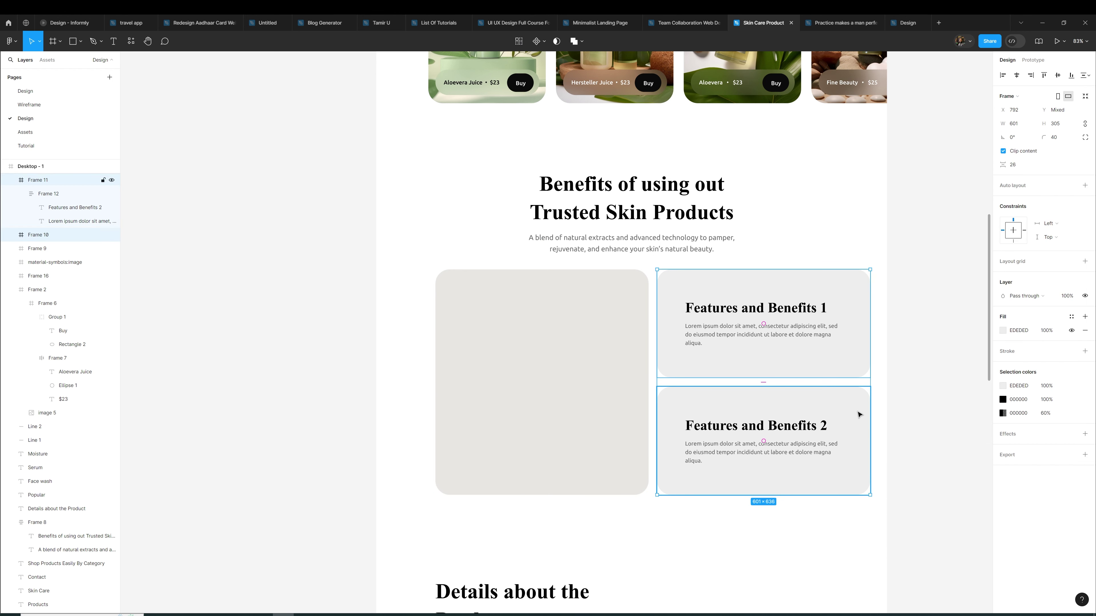
scroll(835, 347, up, 4)
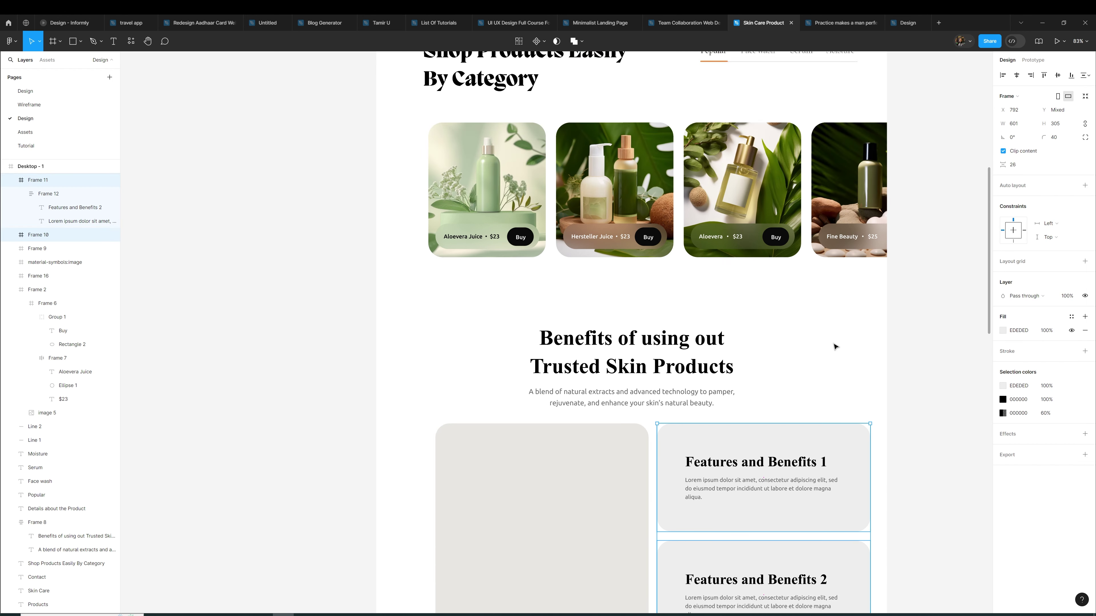
scroll(834, 347, up, 5)
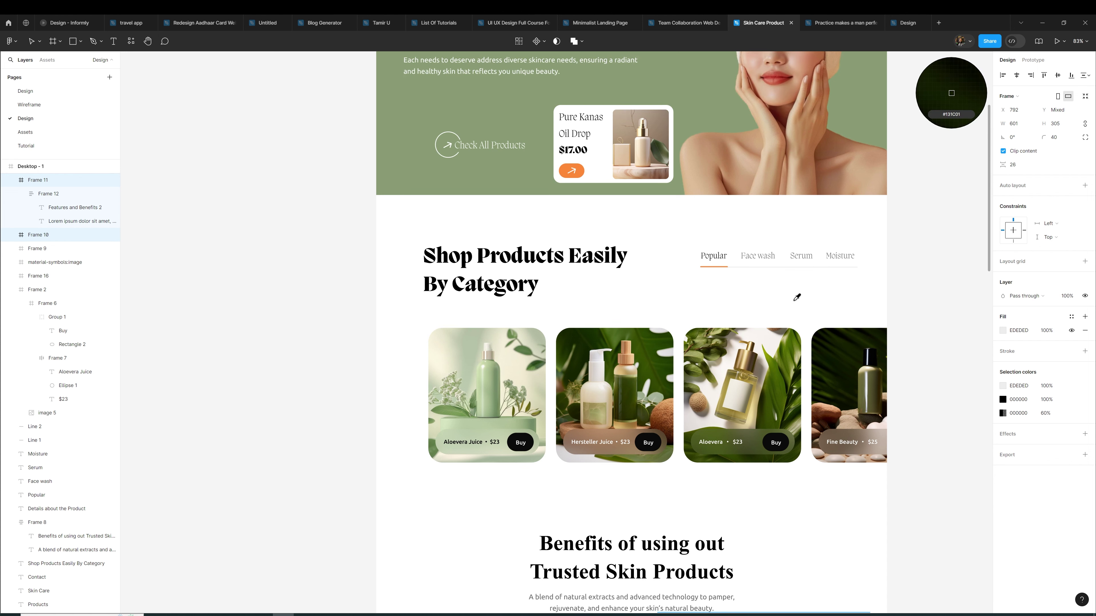
scroll(704, 106, down, 8)
scroll(704, 106, down, 1)
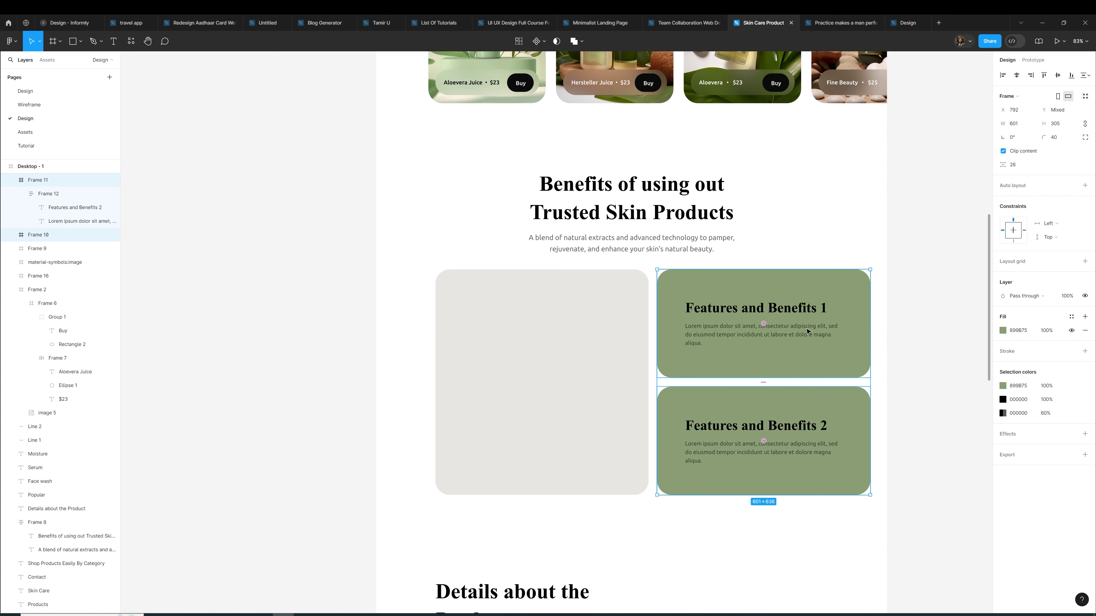
click(1002, 331)
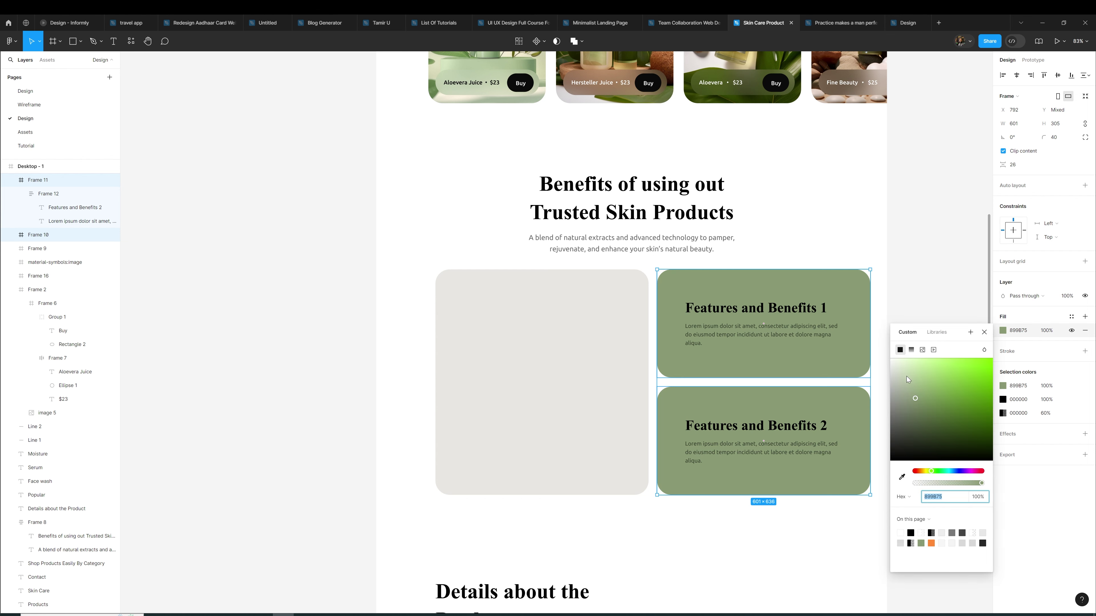
drag(907, 384, 899, 365)
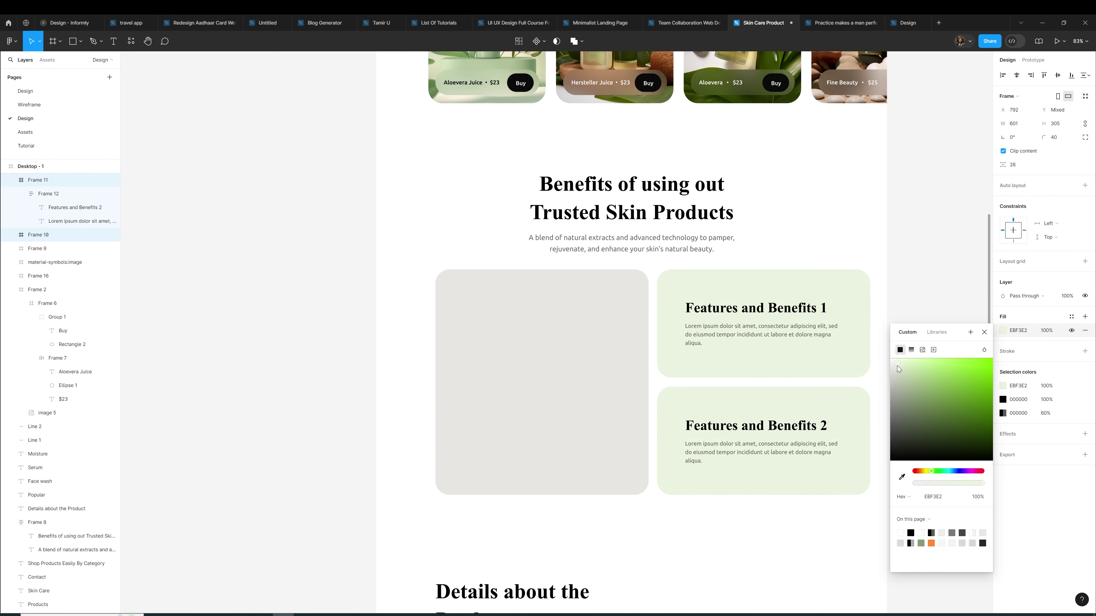
drag(896, 366, 894, 364)
click(894, 285)
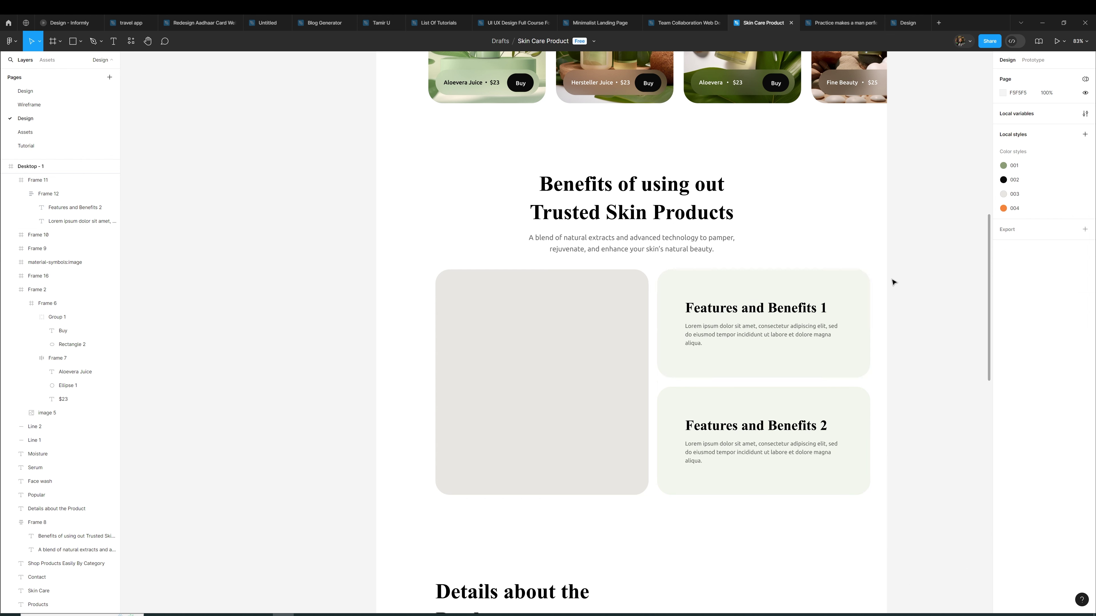
Reduce the font size of both card headings, the first to 32
click(789, 315)
click(1055, 221)
key(Down)
key(Down)
key(Down)
key(Down)
key(Down)
key(Down)
key(Down)
key(Down)
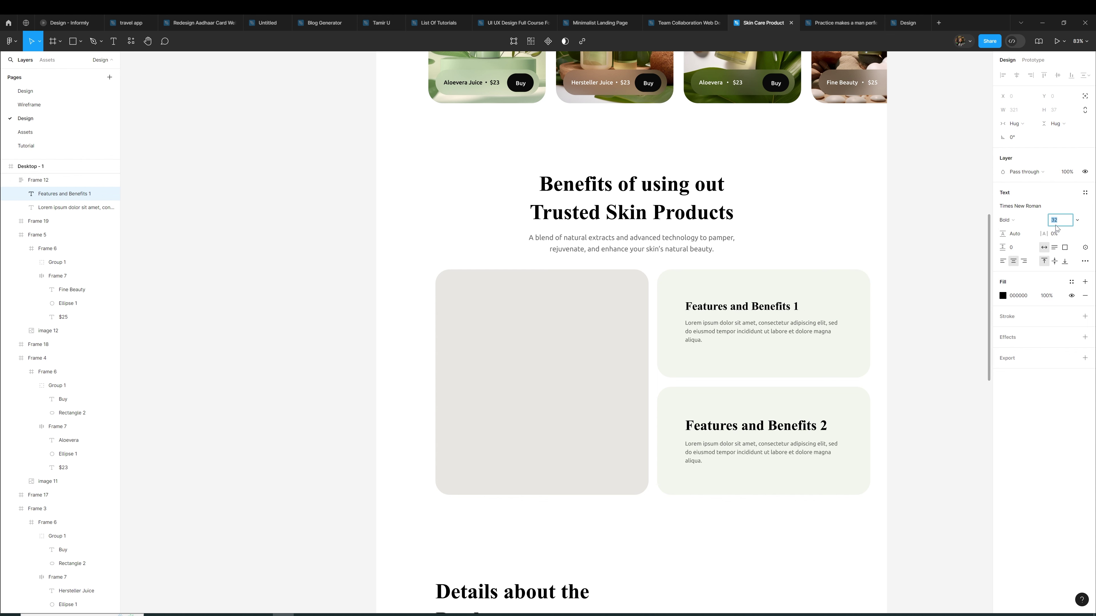
click(788, 429)
double_click(789, 427)
click(1057, 222)
key(Down)
key(Down)
key(Down)
key(Down)
key(Down)
key(Down)
key(Down)
key(Down)
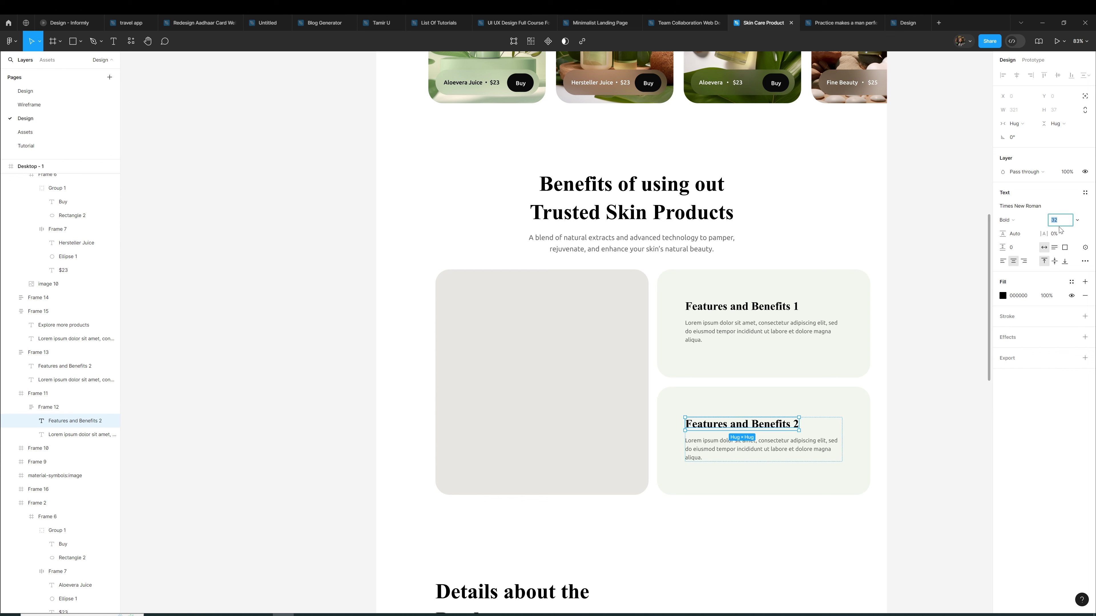
Retitle the first card heading "01 - 100% Authentic Ingredient" and copy it
double_click(715, 307)
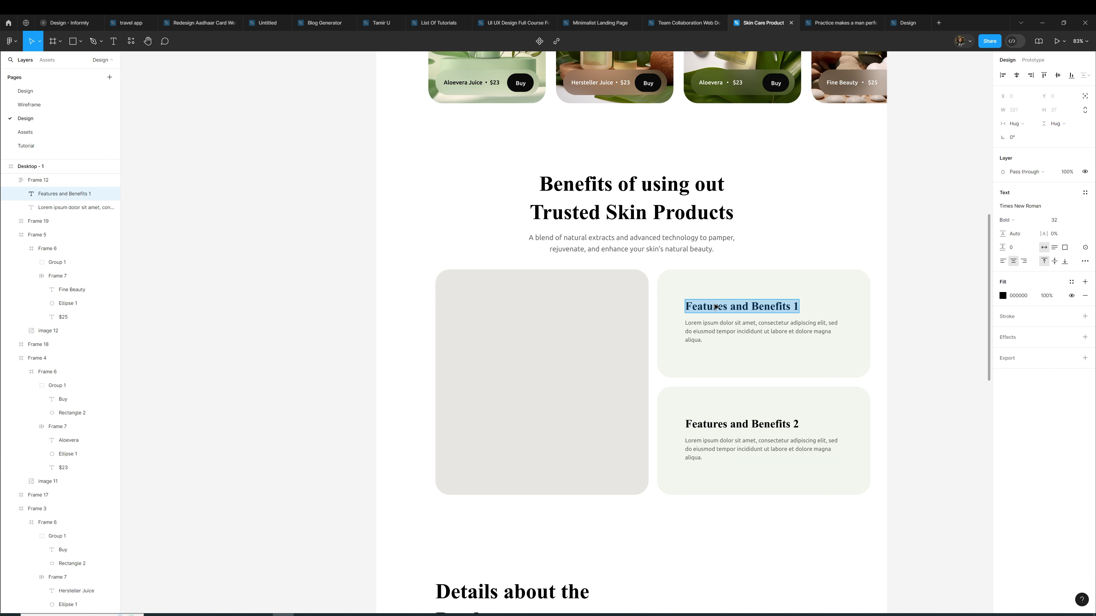
text(01)
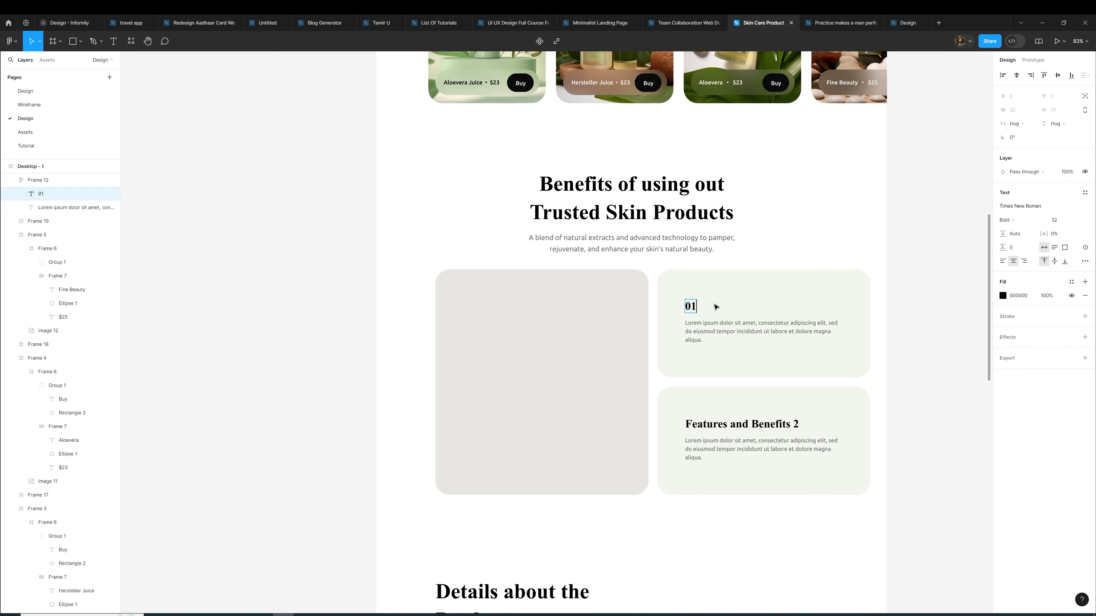
text( -)
text( 100% )
text(Authentic )
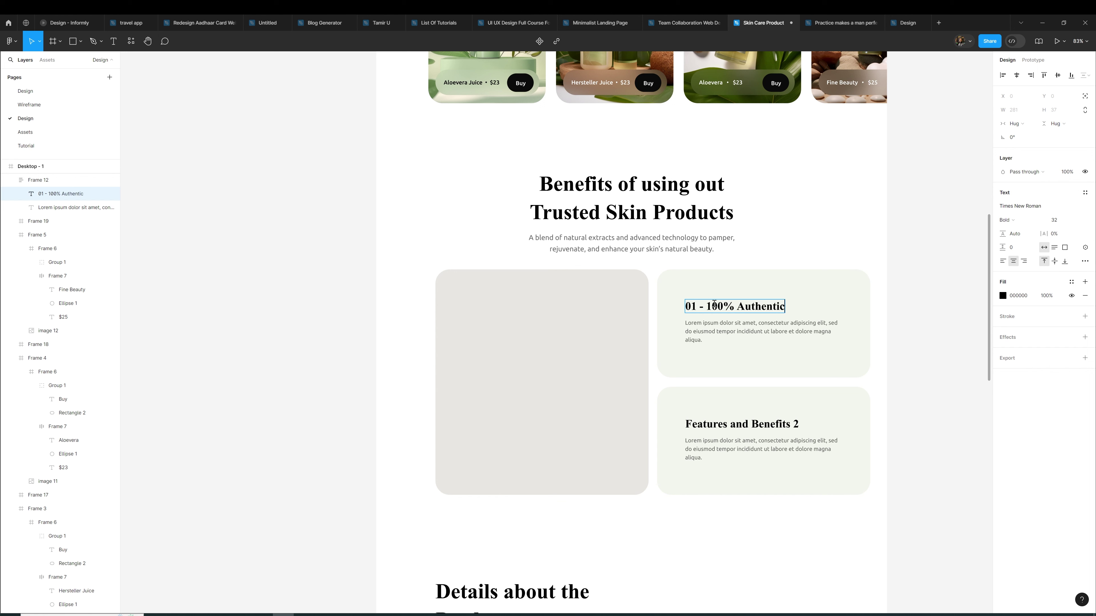
text(Ing)
text(redient)
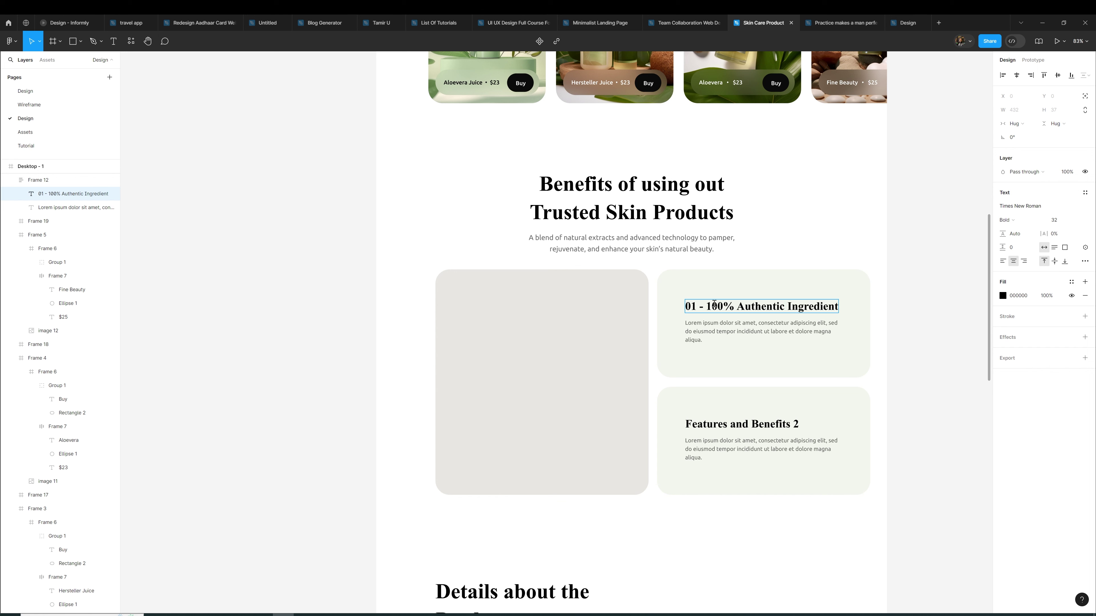
triple_click(714, 304)
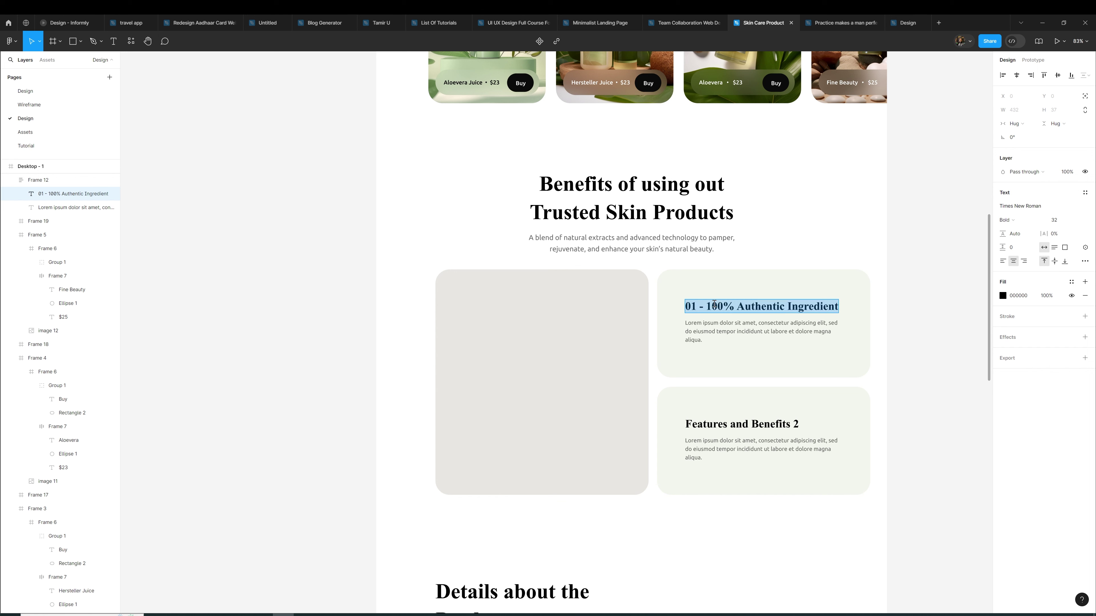
Paste that heading into the second card and edit it to "02 - Ensure no damage on skin"
double_click(748, 425)
triple_click(748, 425)
text(01 - 100% Authentic Ingredient)
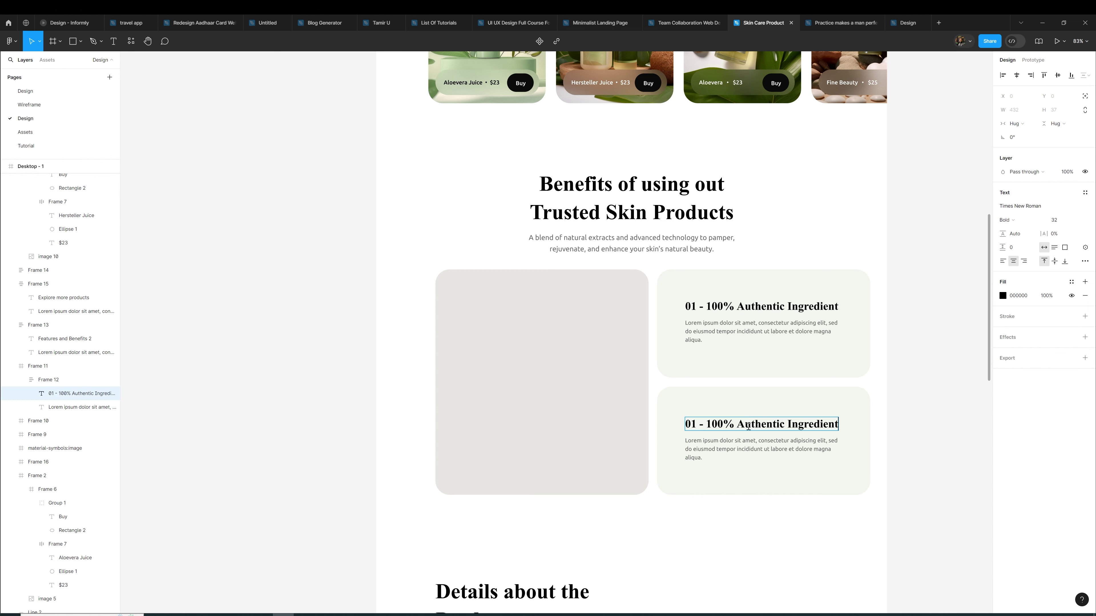
click(697, 425)
key(BackSpace)
text(2)
drag(707, 425, 881, 427)
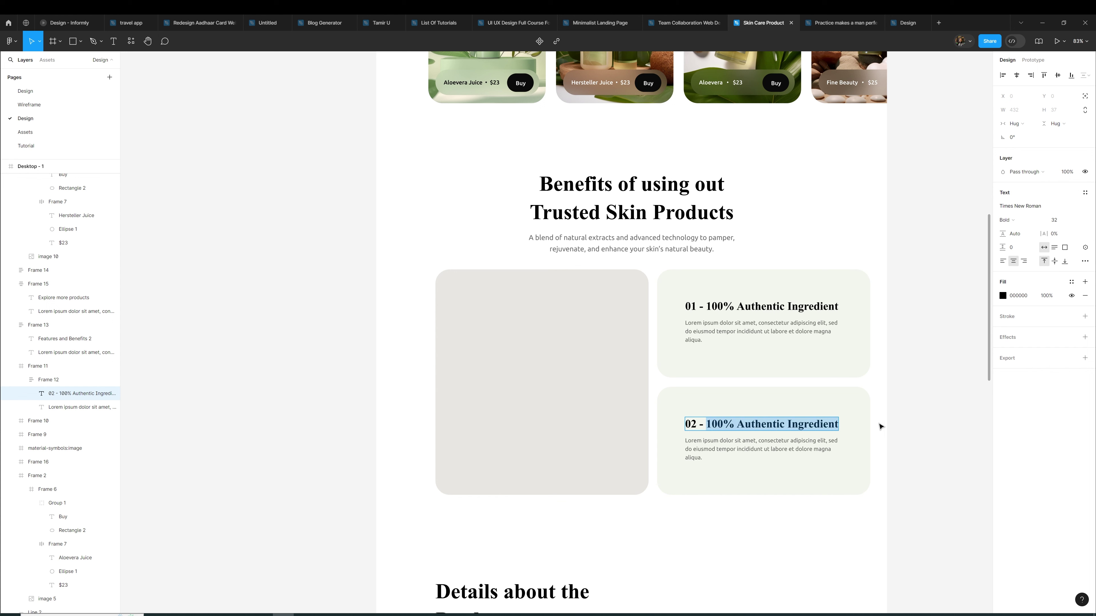
text(Ensure)
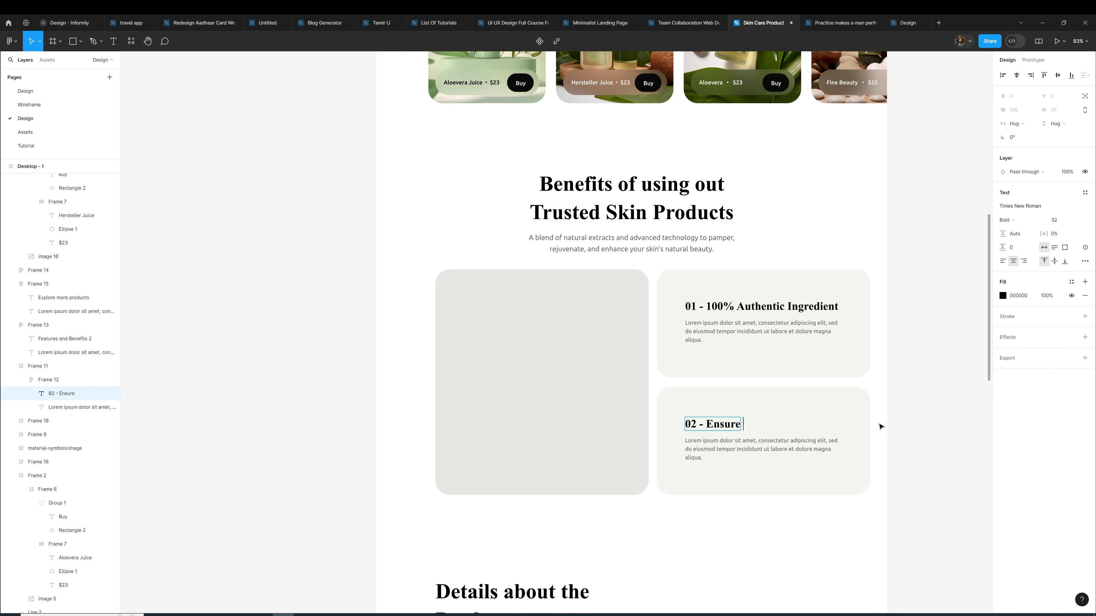
text( mo)
key(BackSpace)
key(BackSpace)
text(no damage on skin)
key(Escape)
click(942, 390)
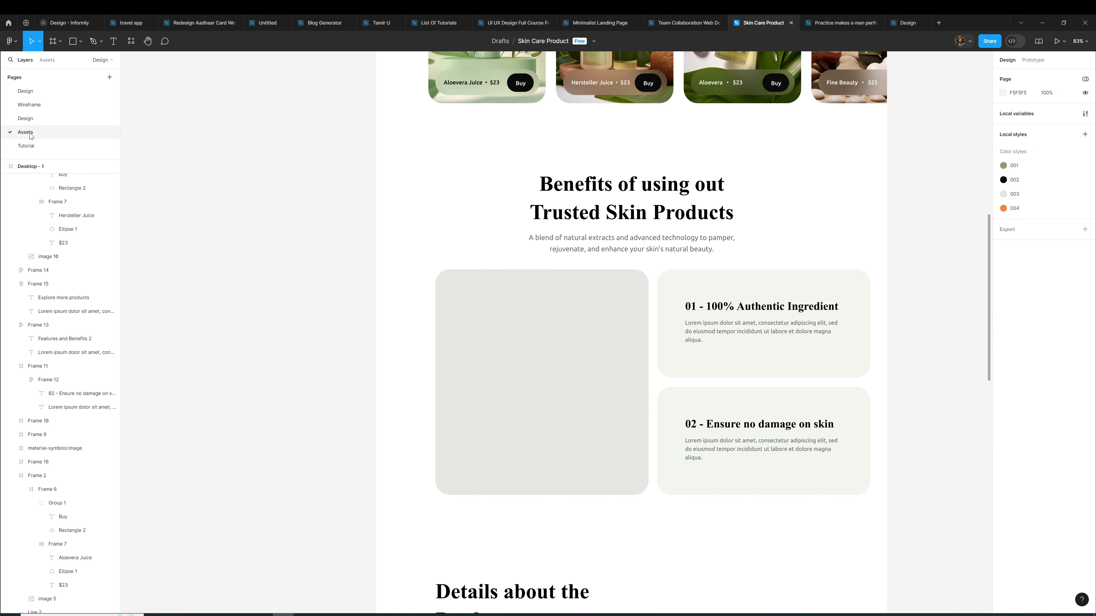
Copy the bathrobe woman photo from Assets and paste it over the placeholder, resized to 656×656
click(26, 132)
click(289, 326)
click(338, 422)
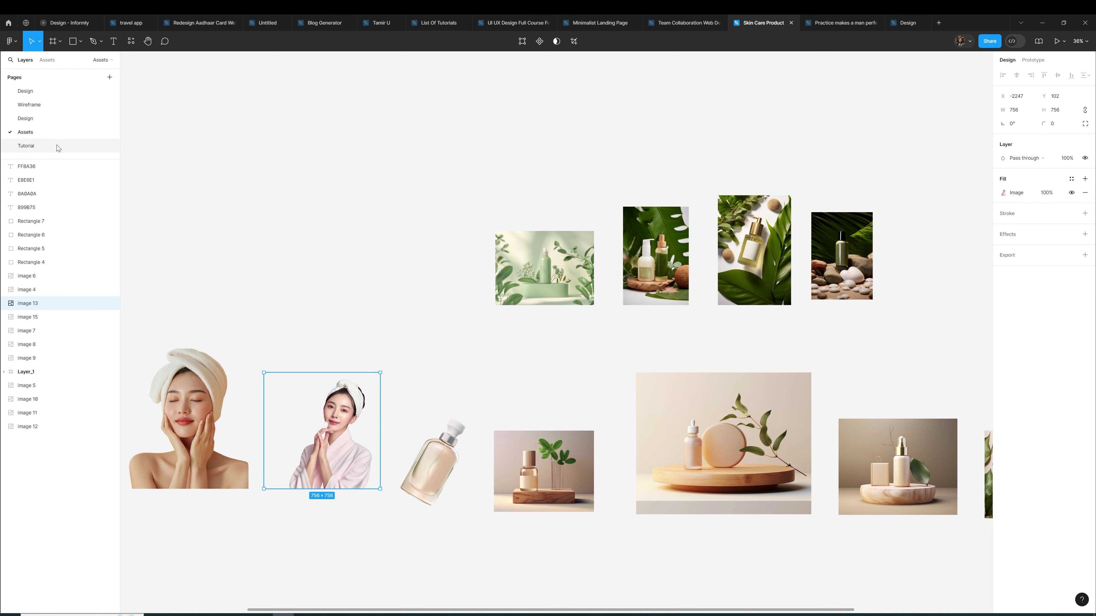
click(37, 119)
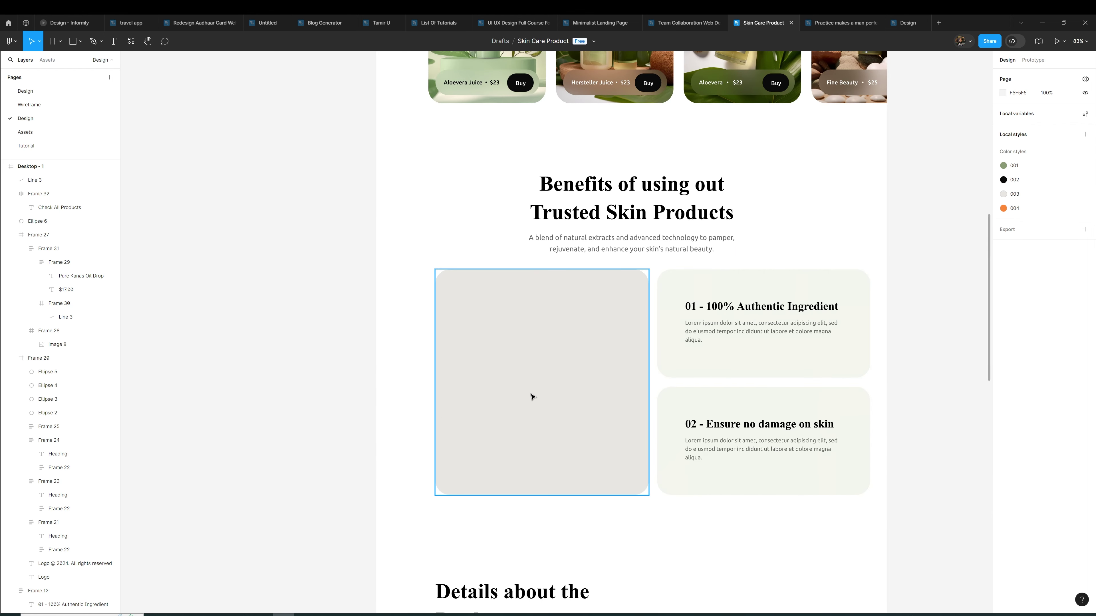
key(ctrl+v)
key(alt)
drag(675, 250, 655, 275)
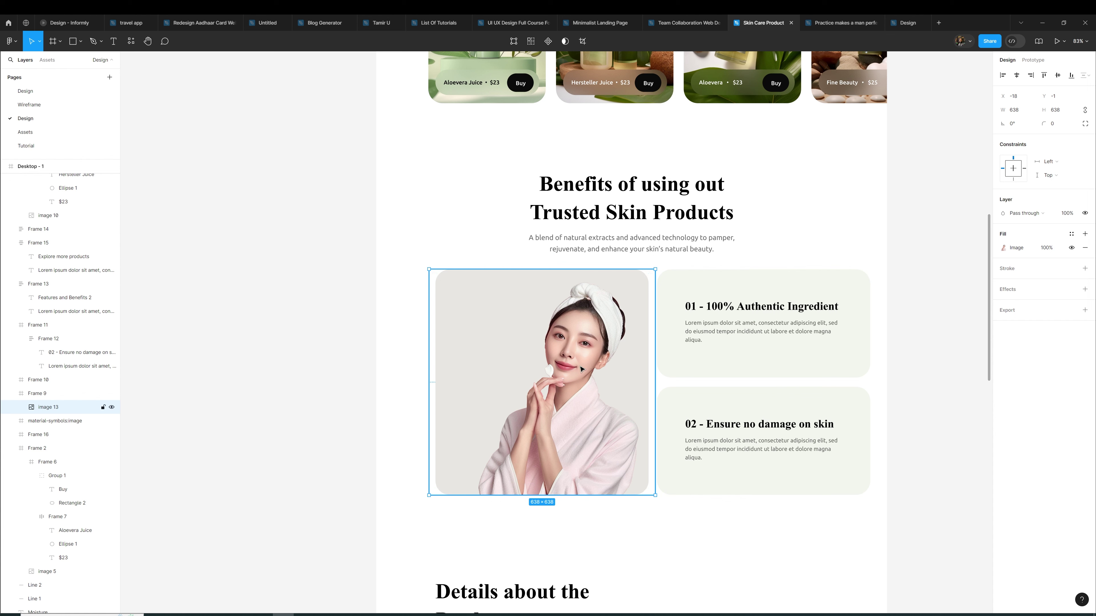
drag(581, 368, 581, 369)
click(344, 337)
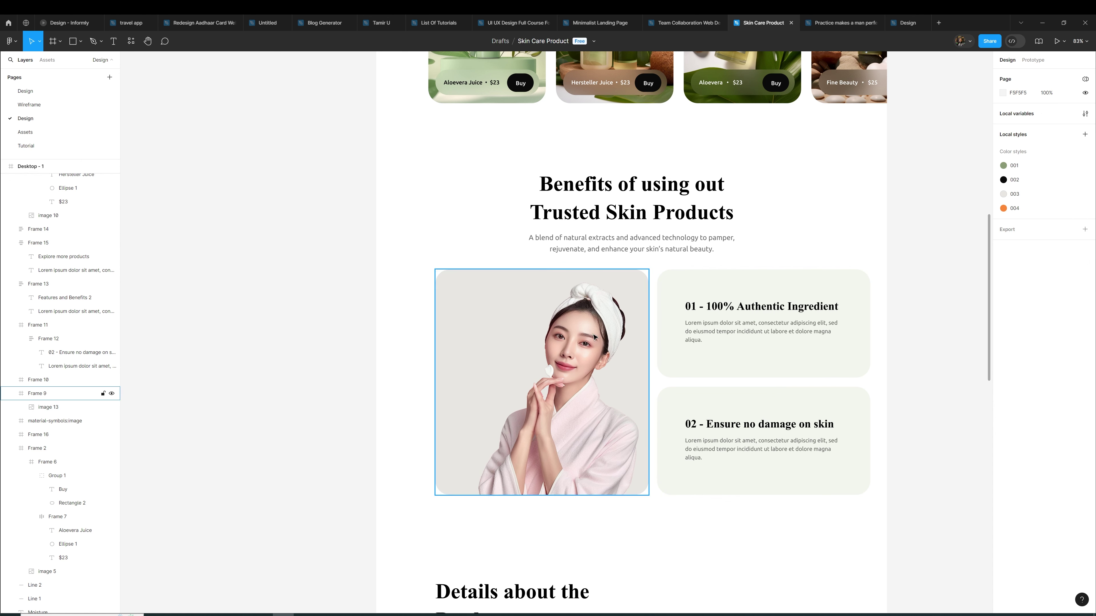
scroll(586, 333, right, 3)
Replace card 01's Lorem ipsum with "The confidence that come with healthy,"
double_click(643, 335)
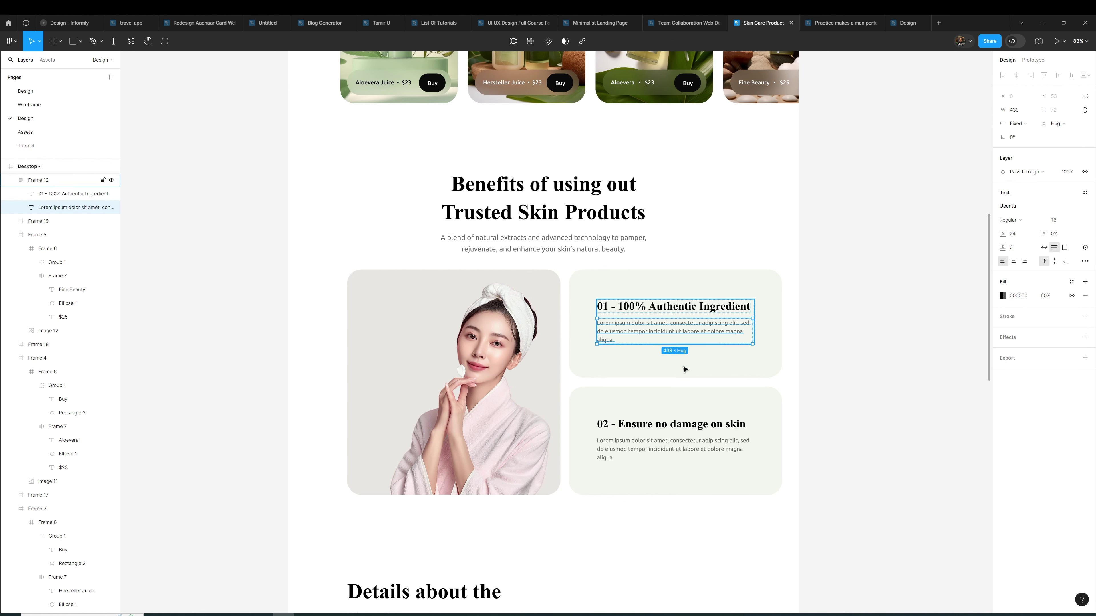
click(680, 455)
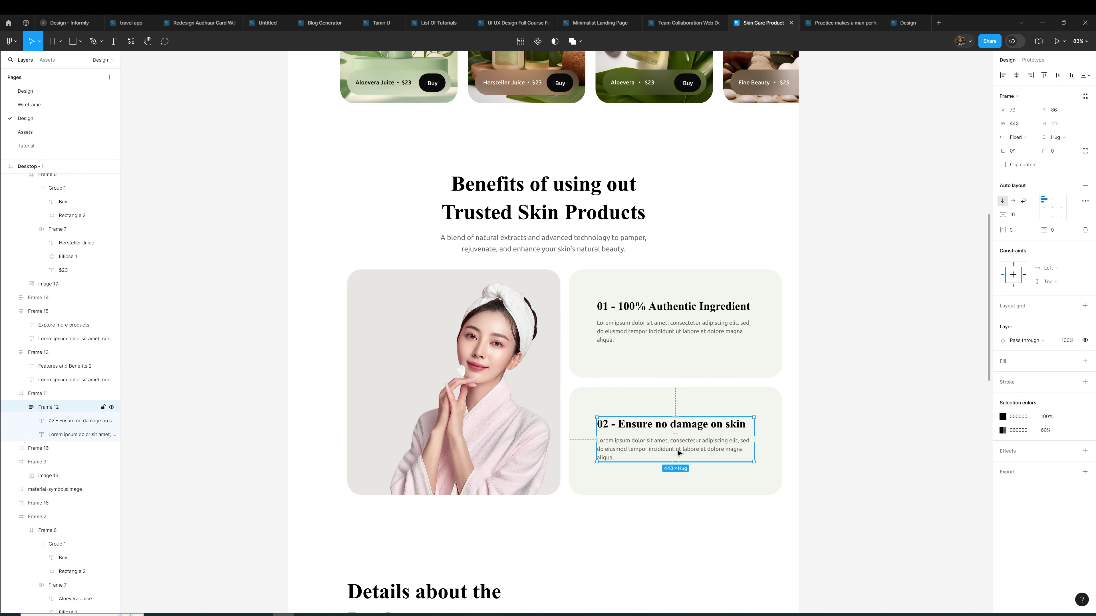
click(650, 349)
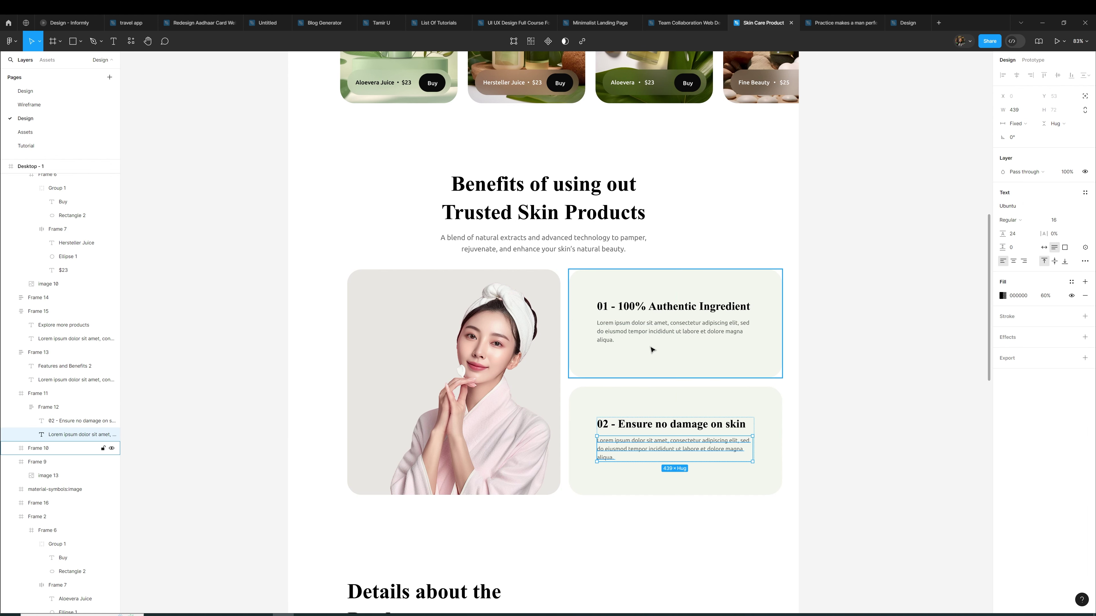
double_click(647, 331)
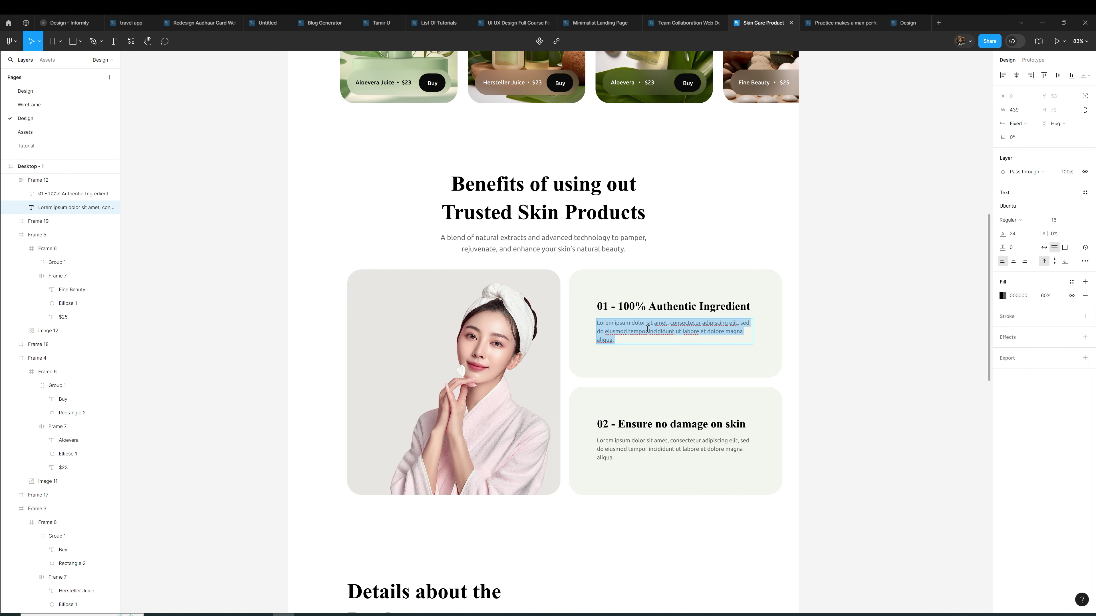
text(THE)
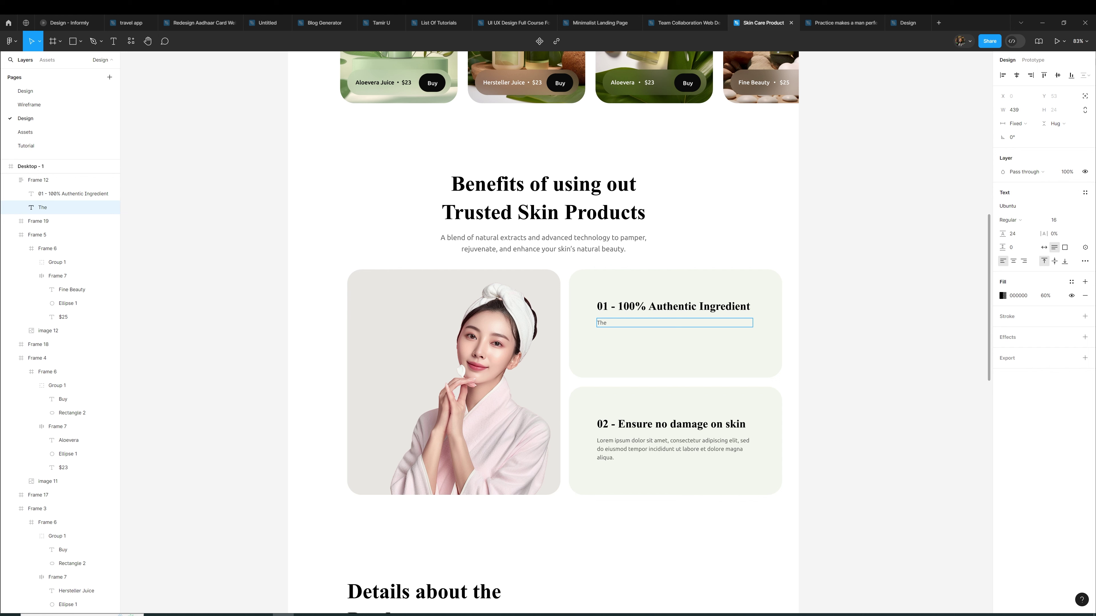
text(cnoi)
key(BackSpace)
text(fidnece)
text( ths)
key(BackSpace)
key(BackSpace)
key(BackSpace)
text(ence )
text(that)
text( come w)
text(ith )
text(heal)
text(thhy)
text(,)
key(BackSpace)
key(BackSpace)
key(BackSpace)
Add the remaining lines about glowing skin, "our beauty deserves nothing but the best." and "We care about you"
key(Return)
text(glowing skin)
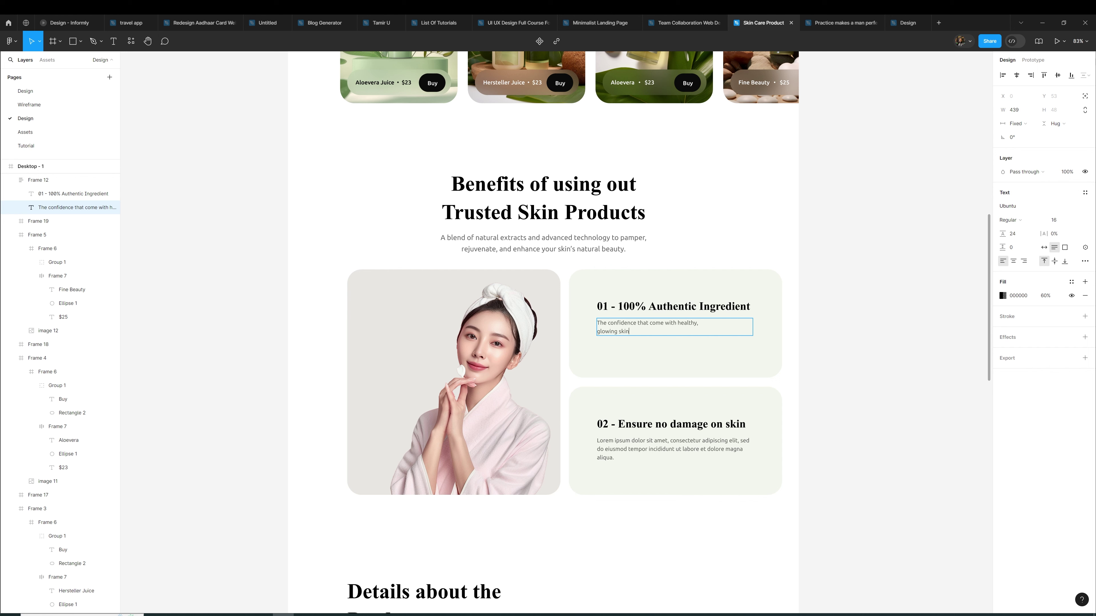
text( by in)
text(tregrating o)
text(ur be)
text(a)
text(uty )
text(skincare)
key(Return)
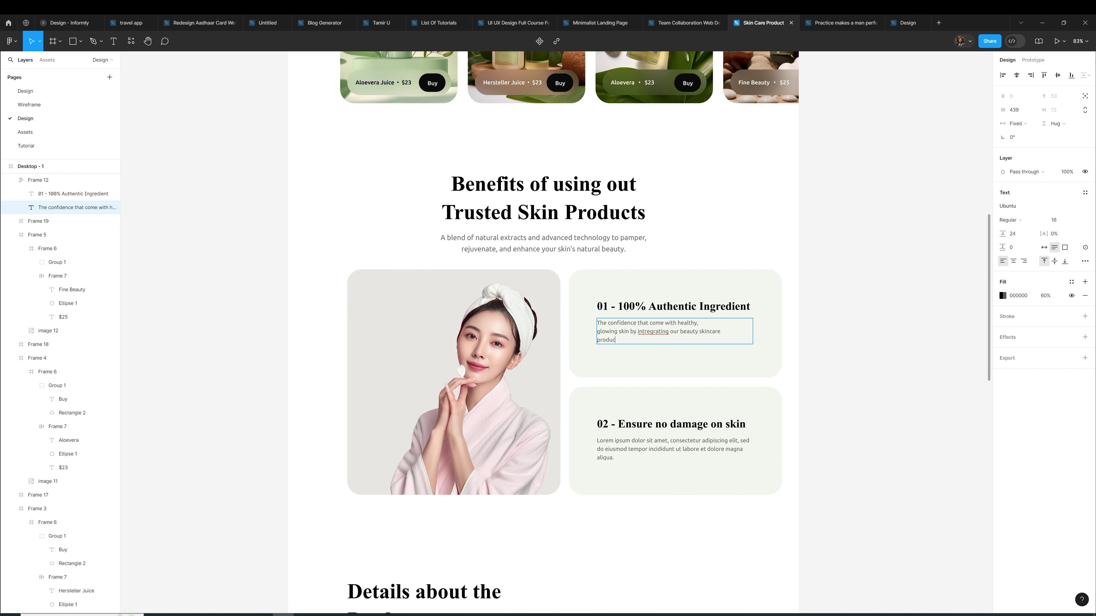
text(to your routinebecause)
key(Return)
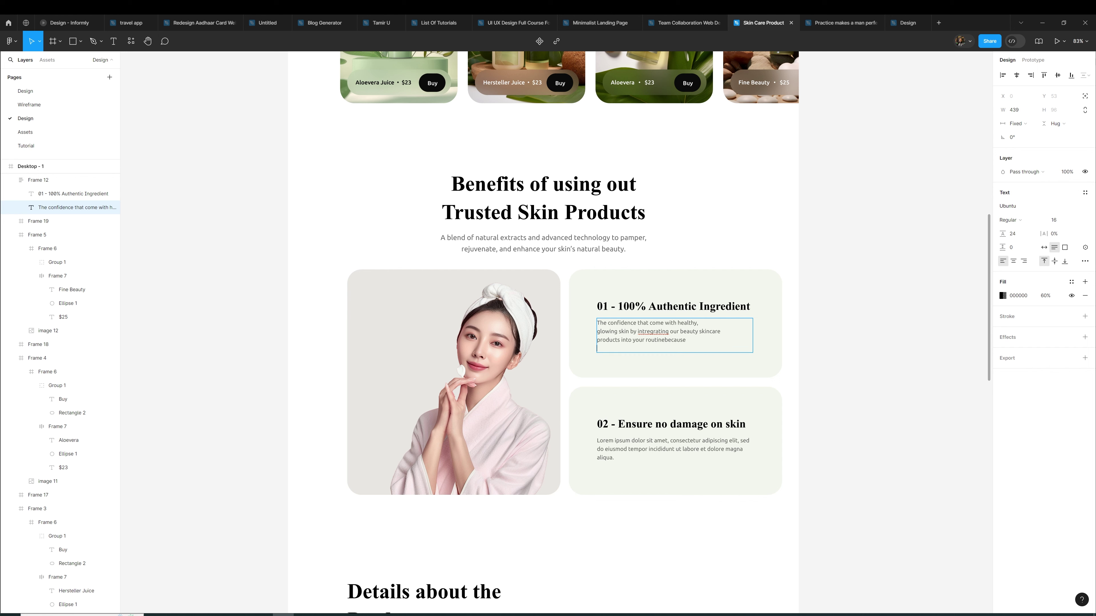
text(our beauty )
text(deserves)
text( nothing bu)
text(t the best)
text(.)
key(Return)
text(We)
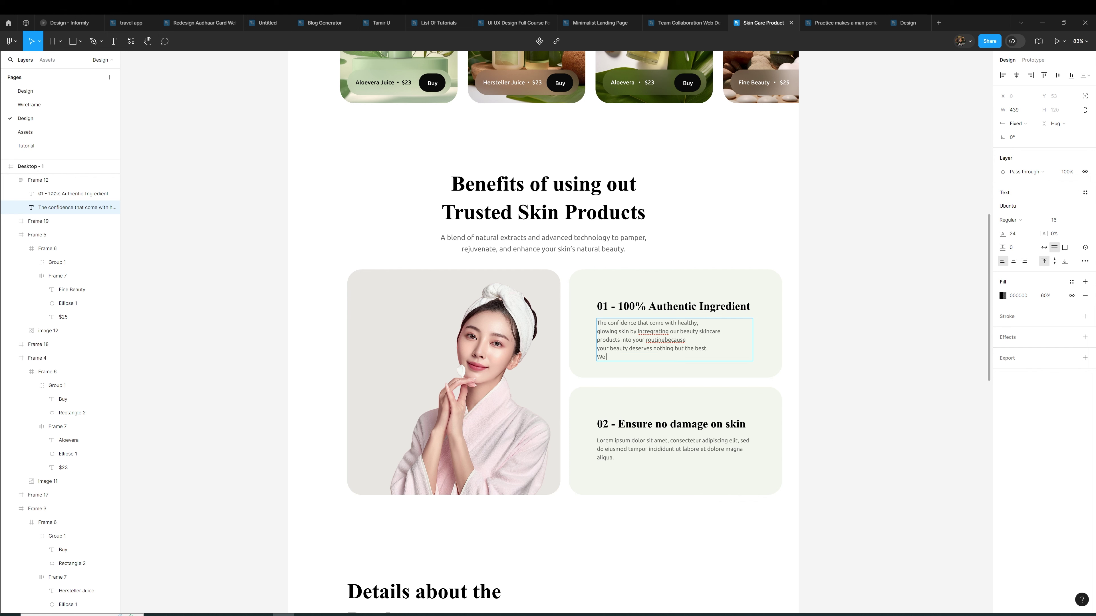
text( care abou)
text(t yo)
click(666, 341)
key(BackSpace)
Move the first card's text block back inside the card, then select the second card's paragraph
scroll(658, 349, down, 2)
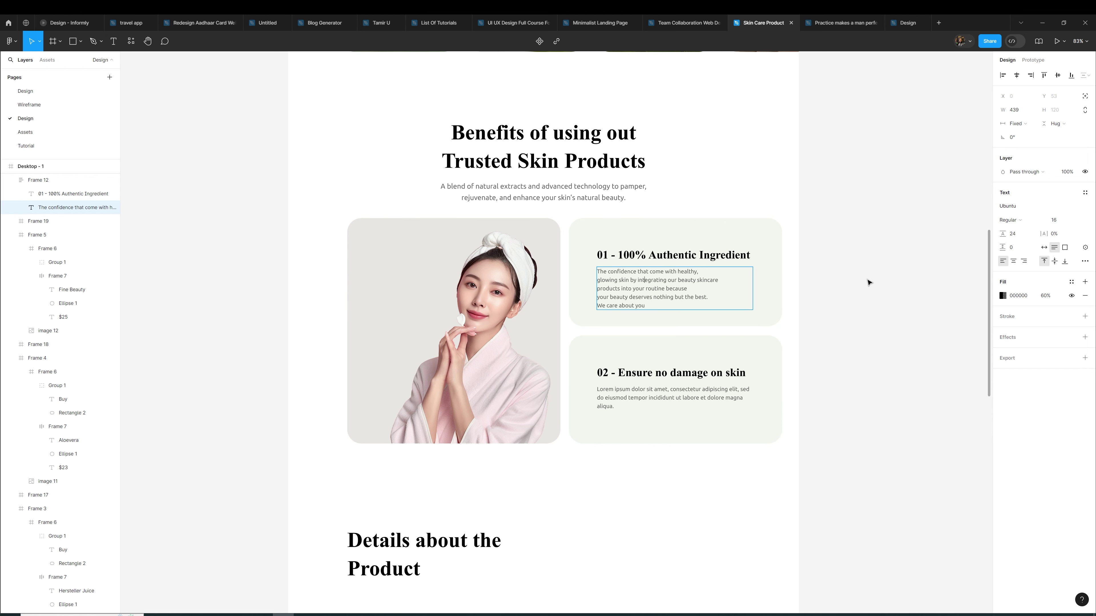
click(850, 283)
click(742, 277)
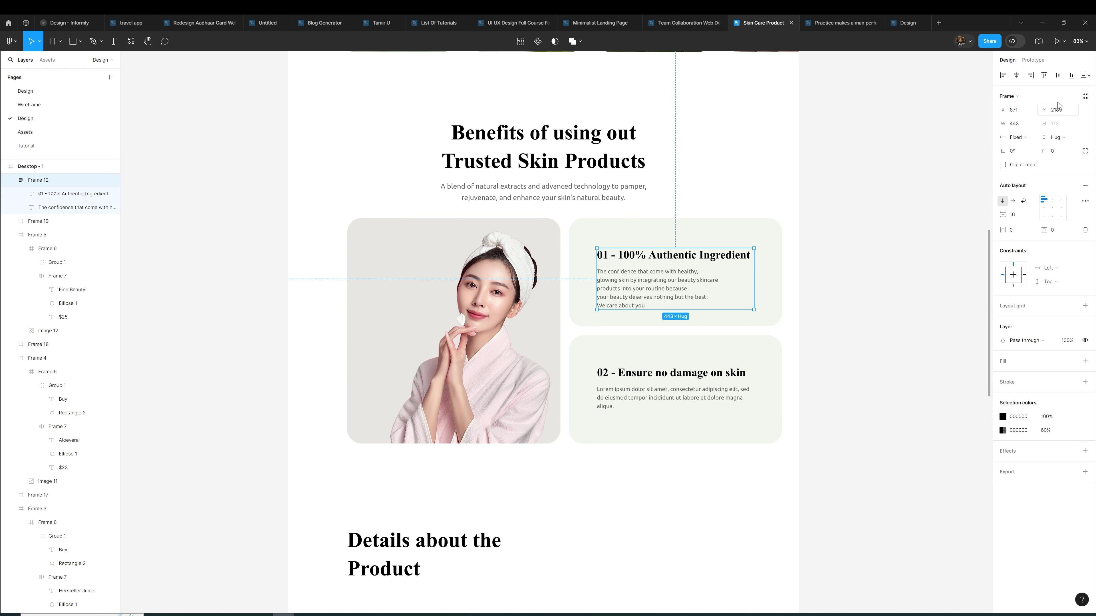
click(1057, 76)
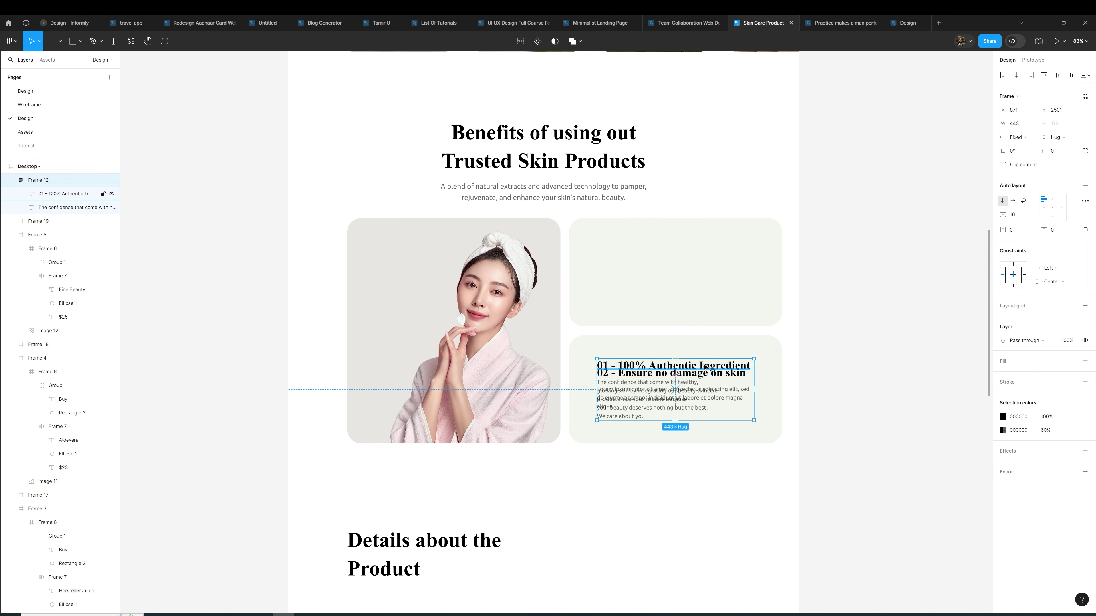
drag(705, 366, 688, 282)
click(688, 281)
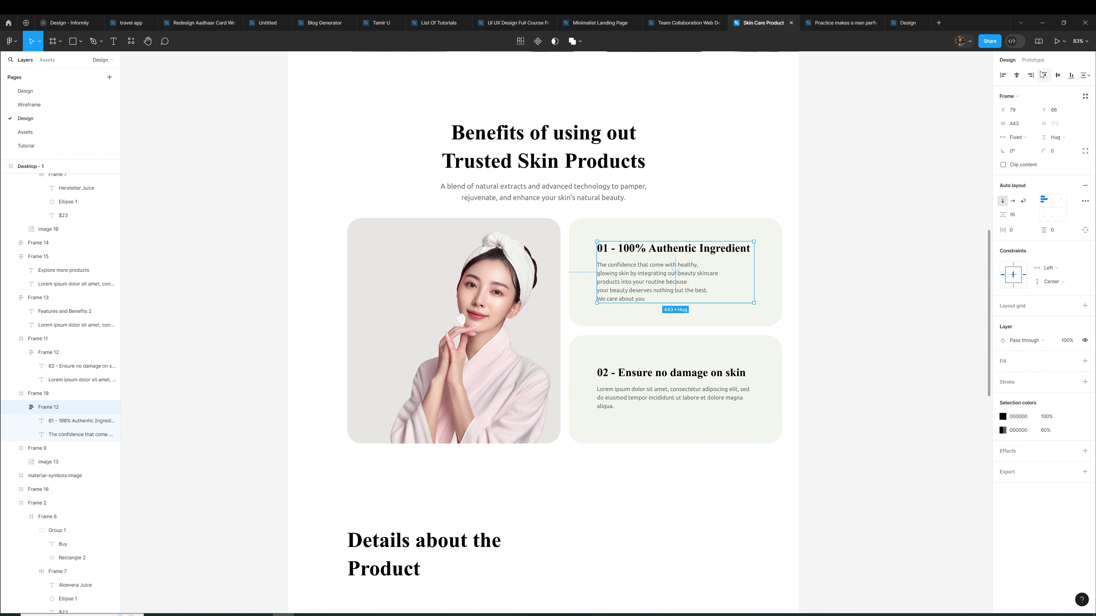
click(674, 415)
double_click(653, 400)
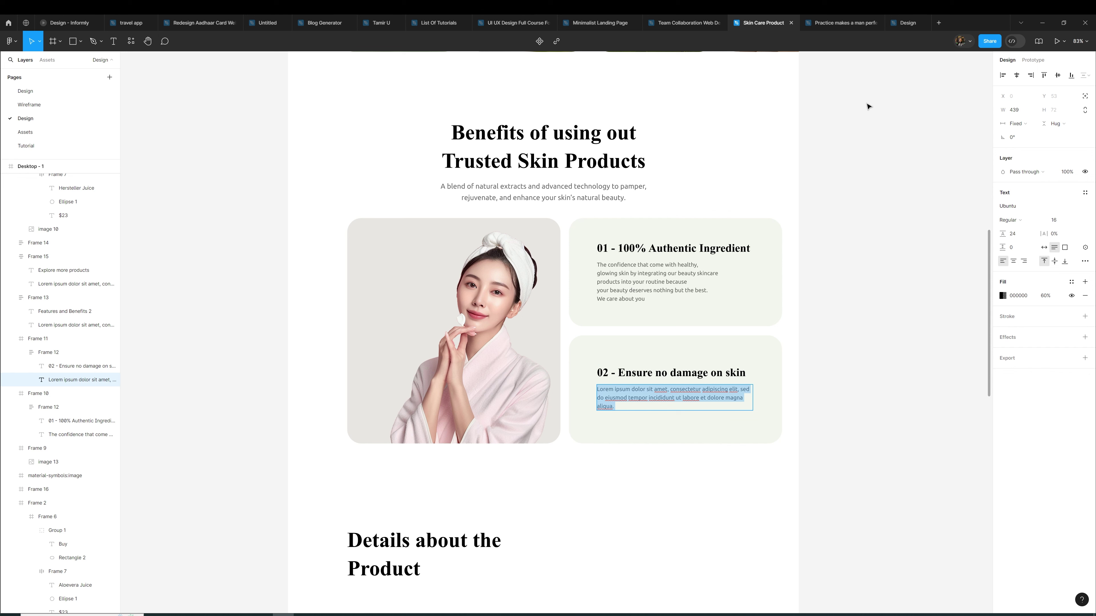
Type the second card's body text: "Your daily beauty ritual with our premium skincare essentials…" ending "without any damage."
text(Your d)
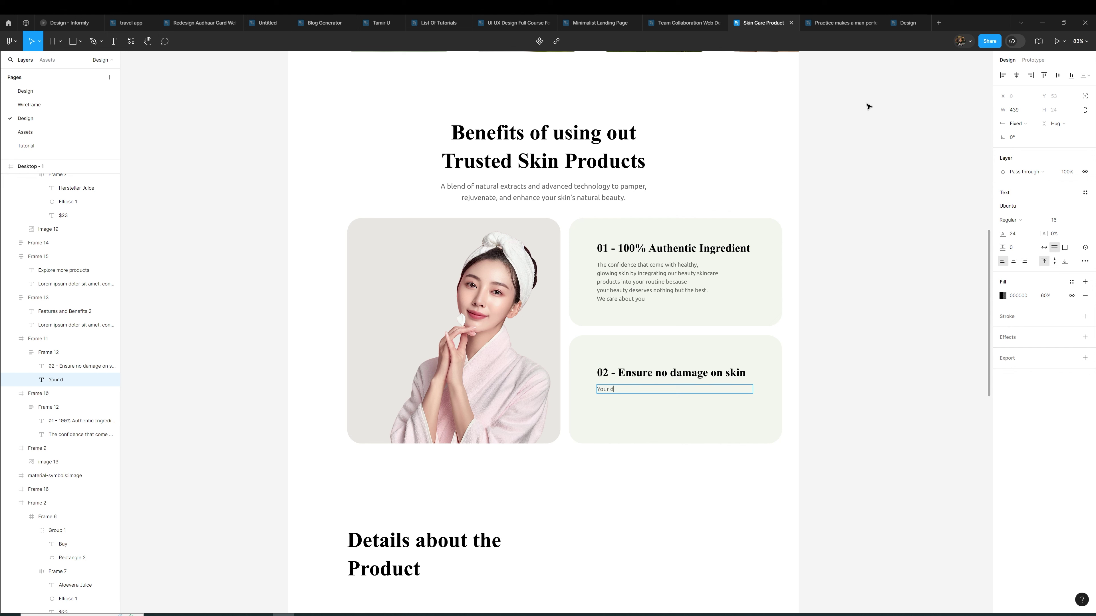
text(aily beauty ritu)
text(al )
text(with our )
text(pre)
text(mium skincare)
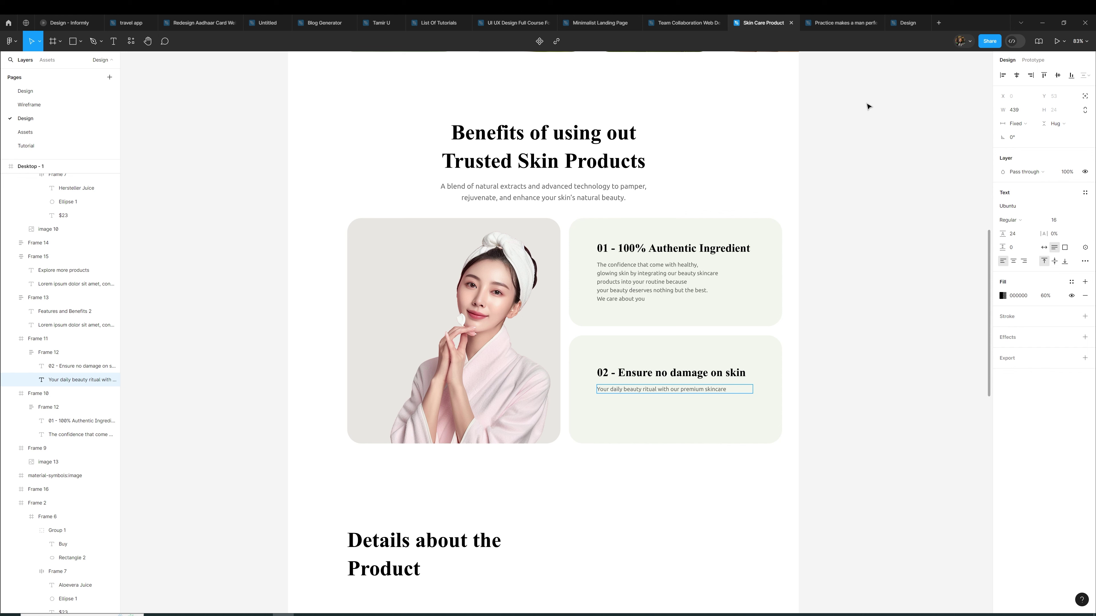
key(Return)
text(essentisls)
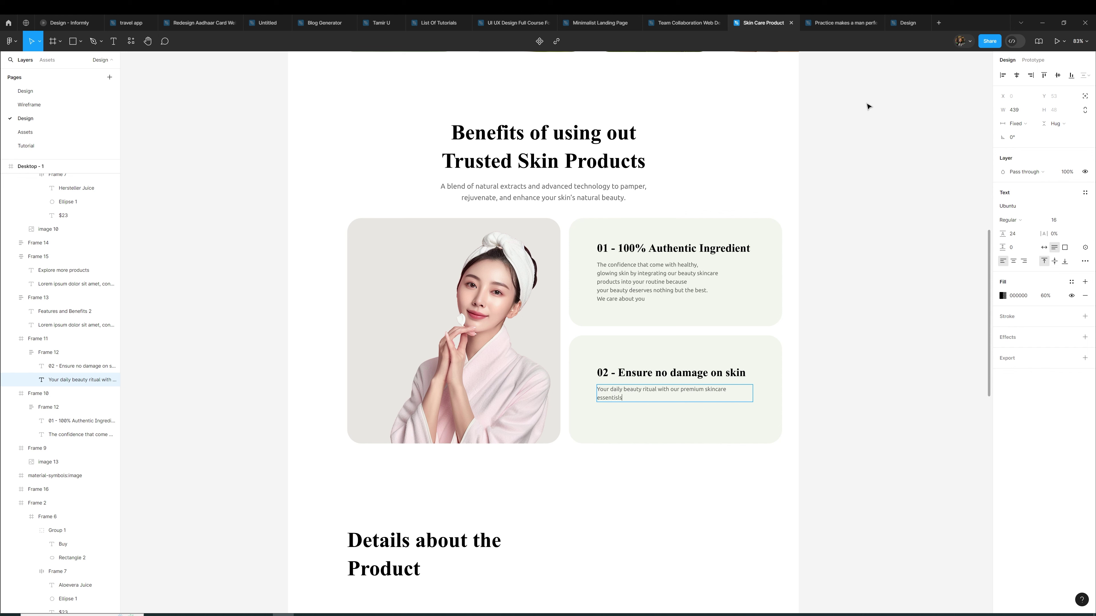
key(BackSpace)
key(BackSpace)
key(BackSpace)
text(als, )
text(designed to pamer )
text(your)
key(BackSpace)
key(BackSpace)
key(BackSpace)
key(BackSpace)
key(BackSpace)
key(BackSpace)
text(per y)
text(our s)
text(kin u)
text(nl)
key(Return)
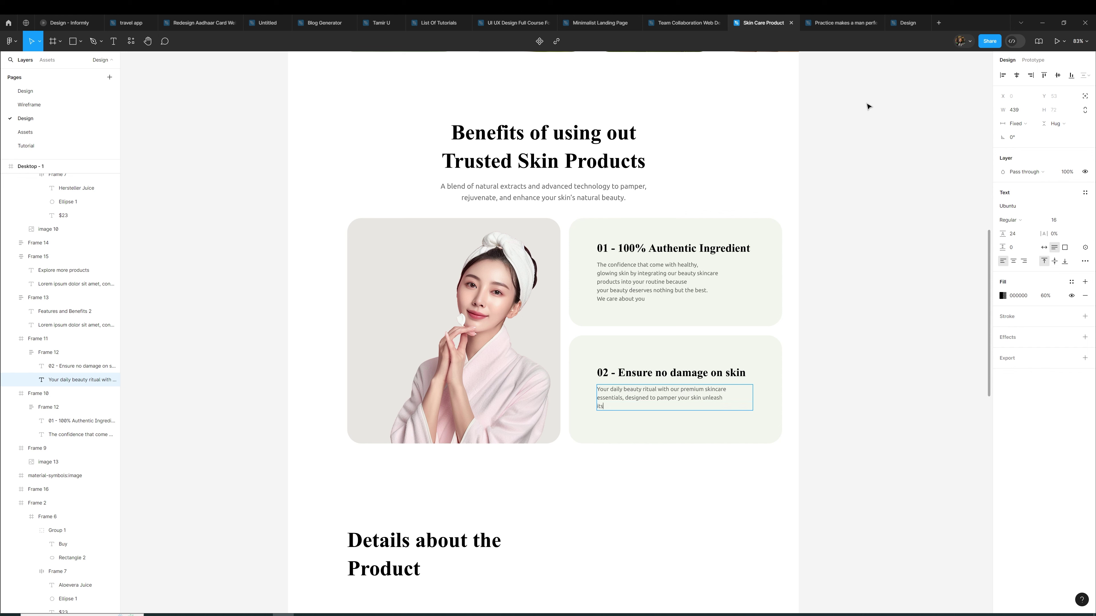
text( natural l)
text(uminosity. The)
text(re is no)
text( dama)
text(skin)
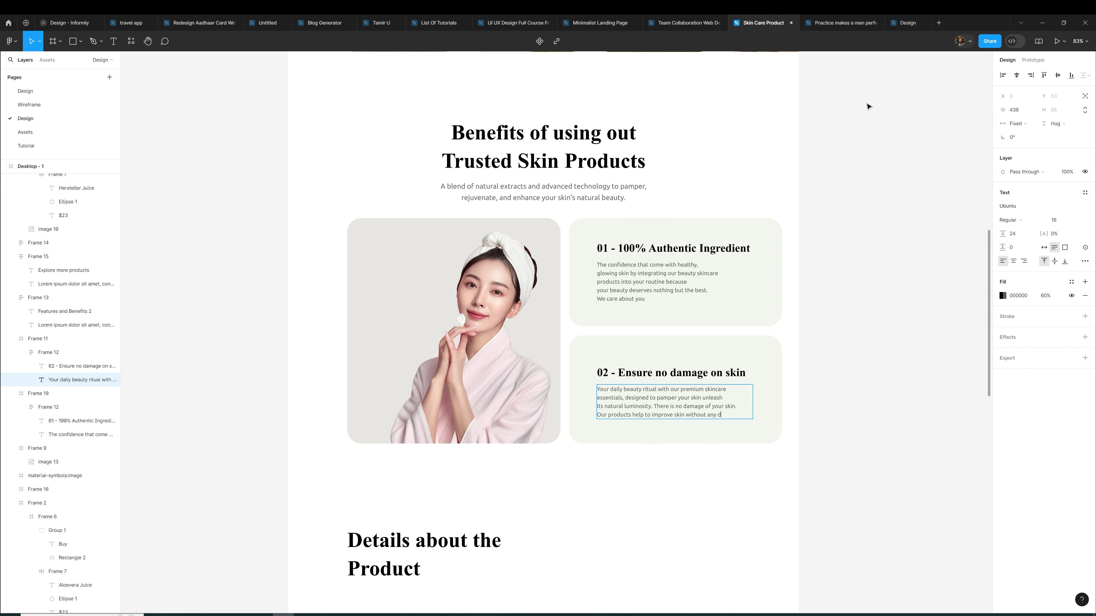
text(.)
key(BackSpace)
Centre the second card's text group vertically within the card
key(Escape)
click(805, 378)
click(704, 379)
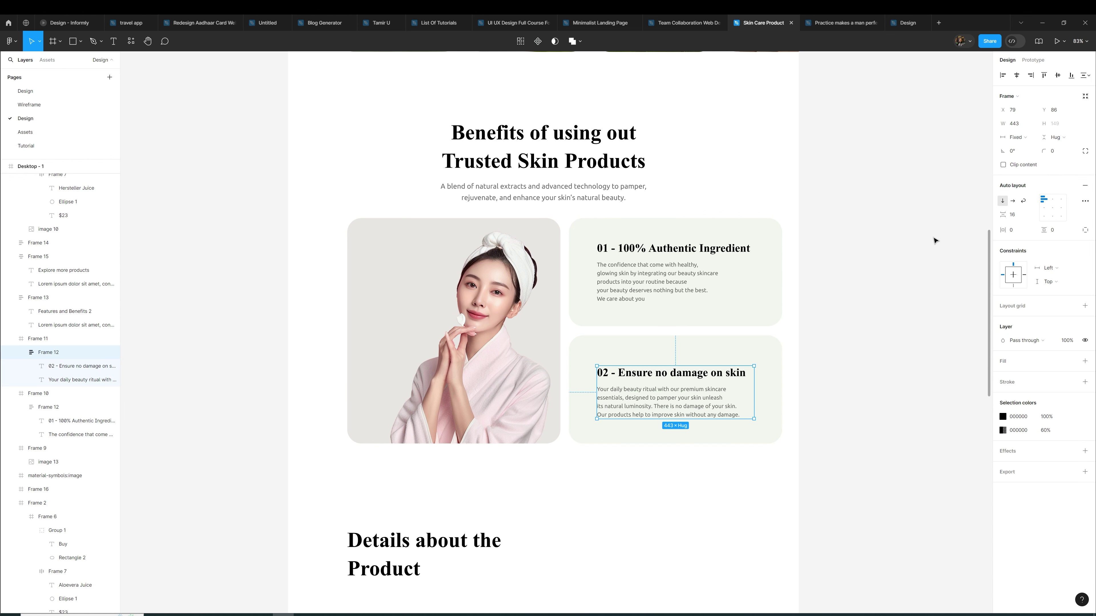
click(1064, 80)
click(783, 328)
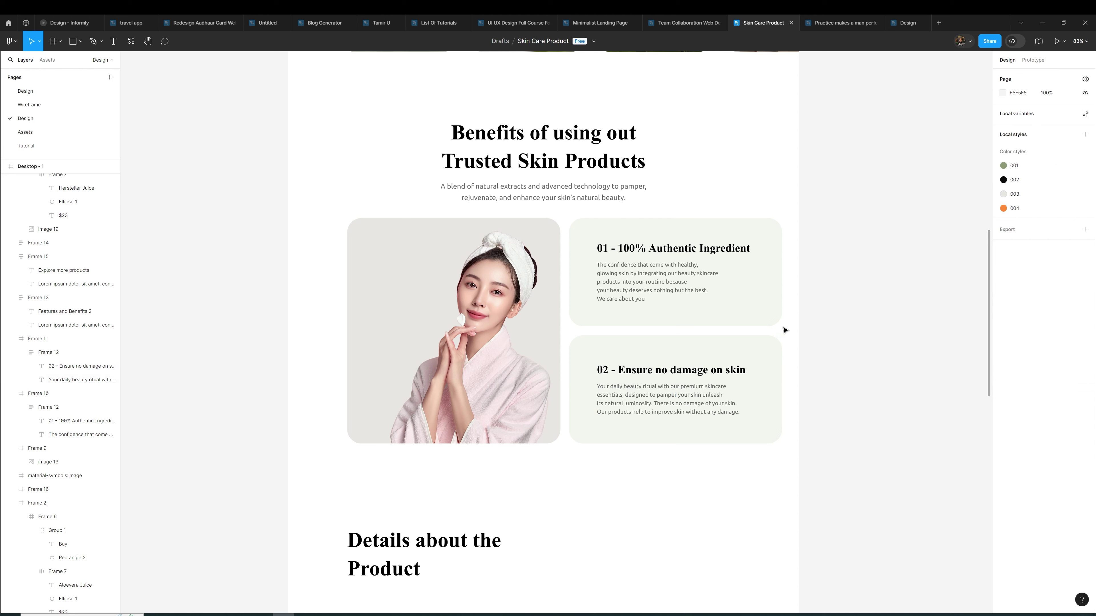
Copy the skincare bottle image from the Assets page
scroll(766, 331, down, 3)
scroll(765, 332, down, 2)
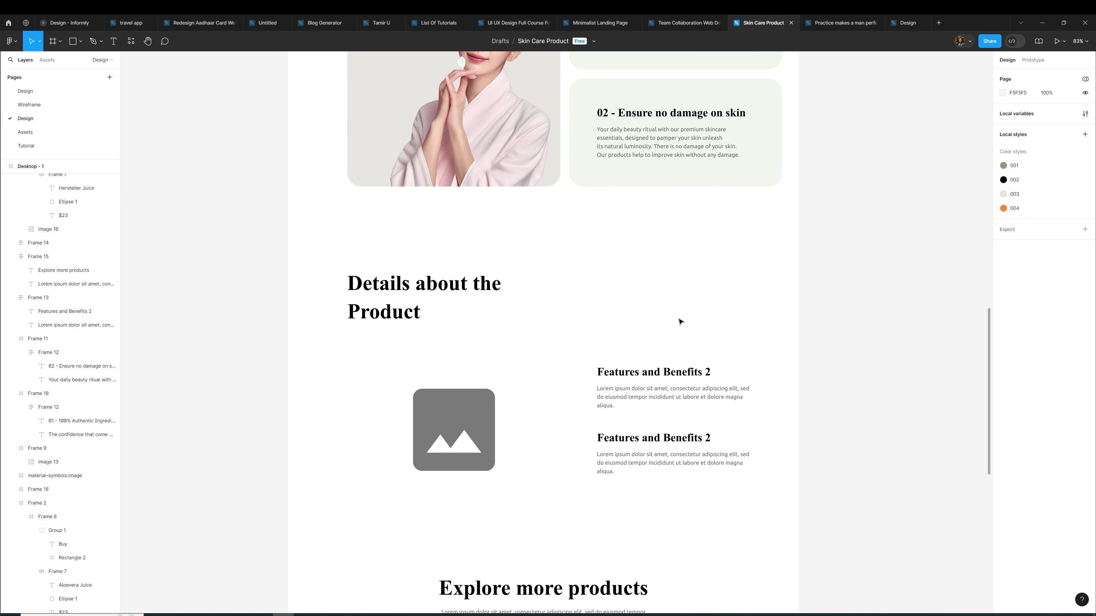
scroll(680, 322, down, 3)
click(25, 132)
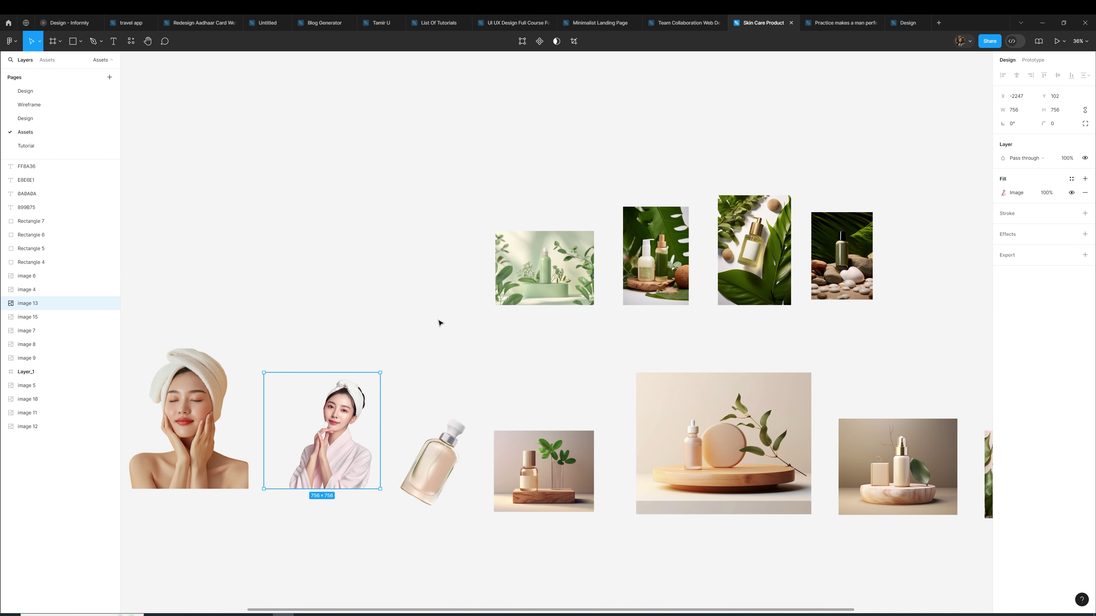
scroll(439, 322, down, 2)
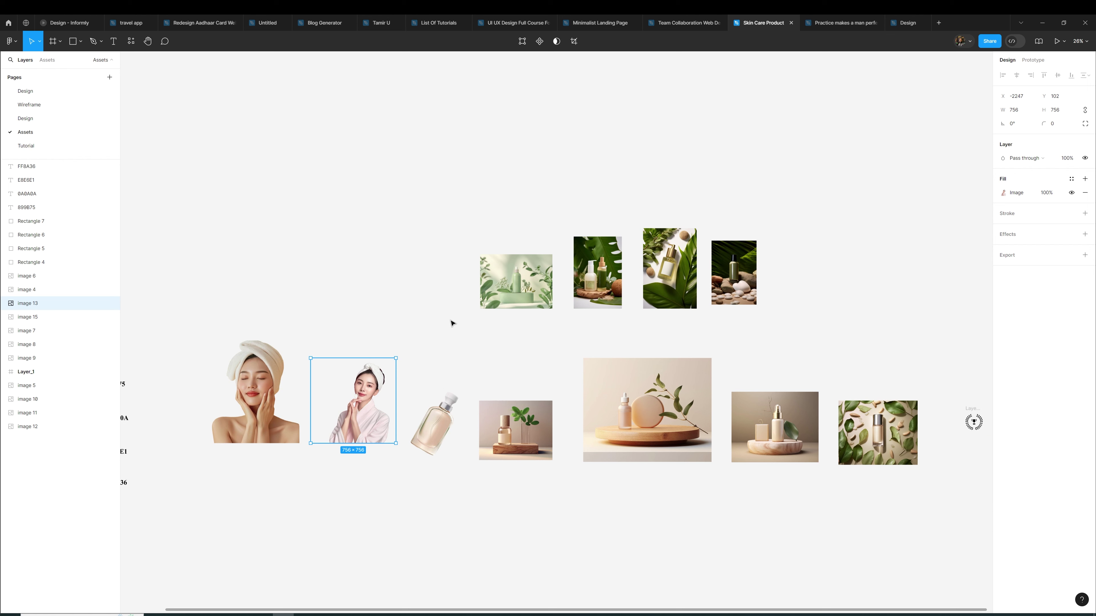
click(445, 403)
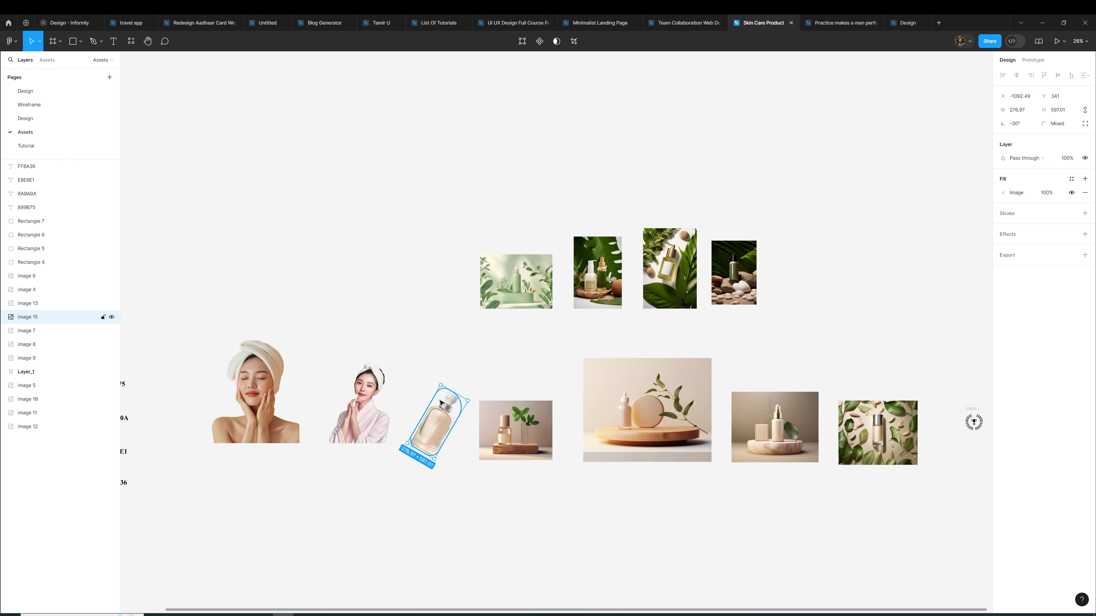
click(61, 118)
Replace the Details section's placeholder with the bottle, scaled to 0.68x below the heading
click(507, 398)
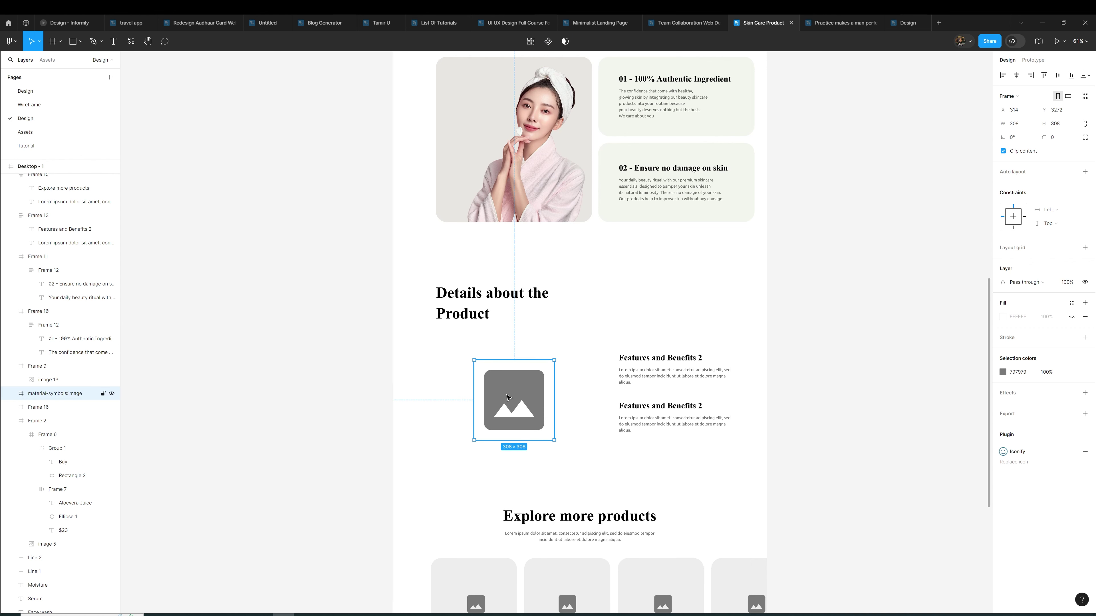
key(Delete)
key(ctrl+v)
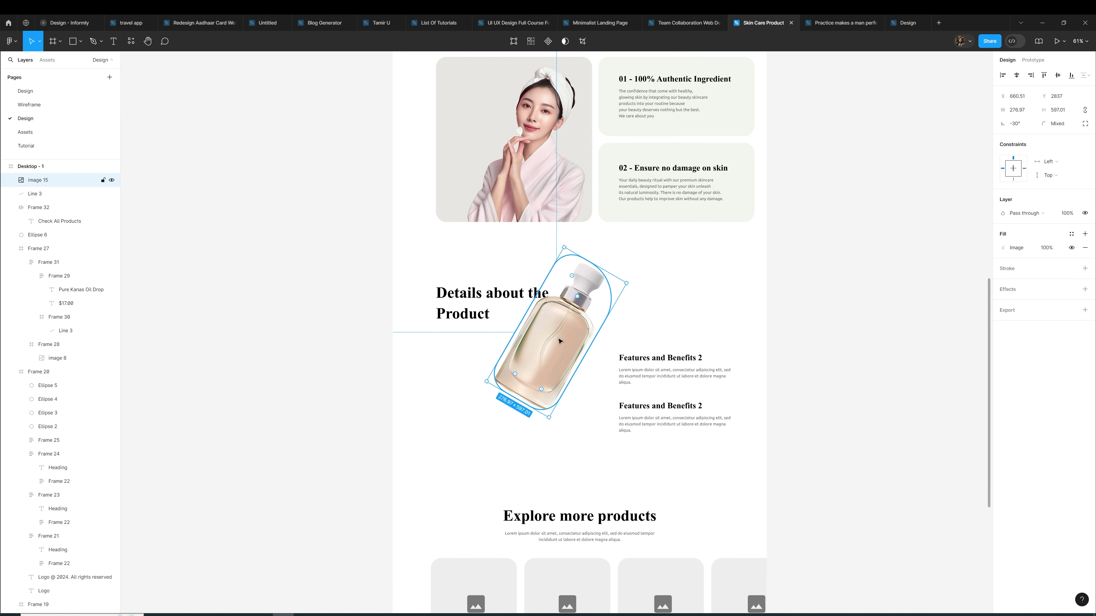
drag(555, 331, 529, 402)
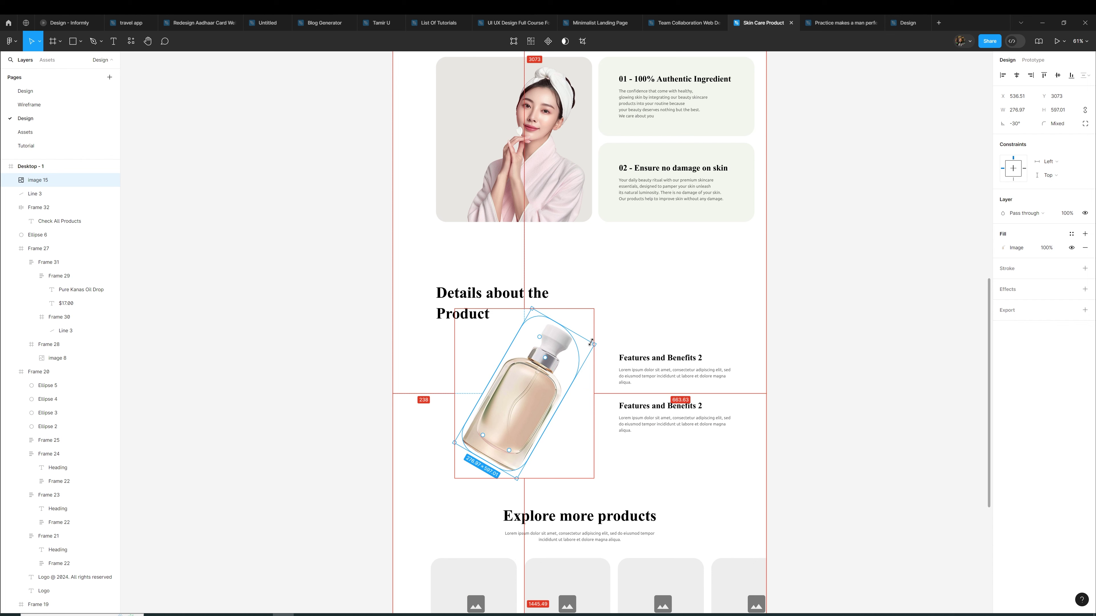
drag(591, 342, 547, 379)
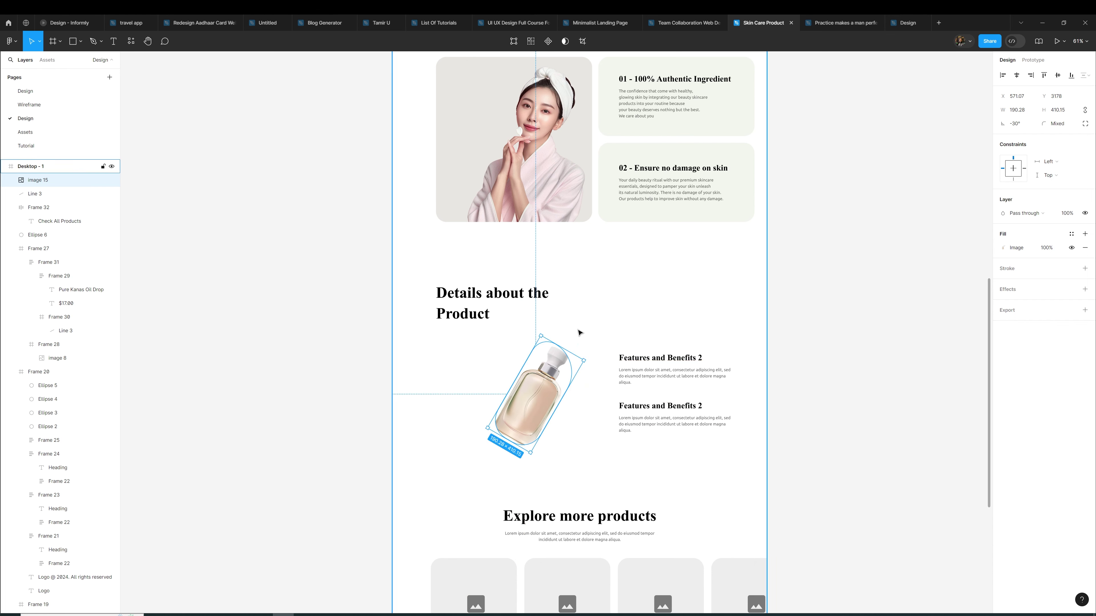
key(ctrl+z)
key(ctrl+z)
key(k)
mouse_move(597, 345)
mouse_down()
mouse_move(569, 358)
mouse_move(580, 366)
mouse_up()
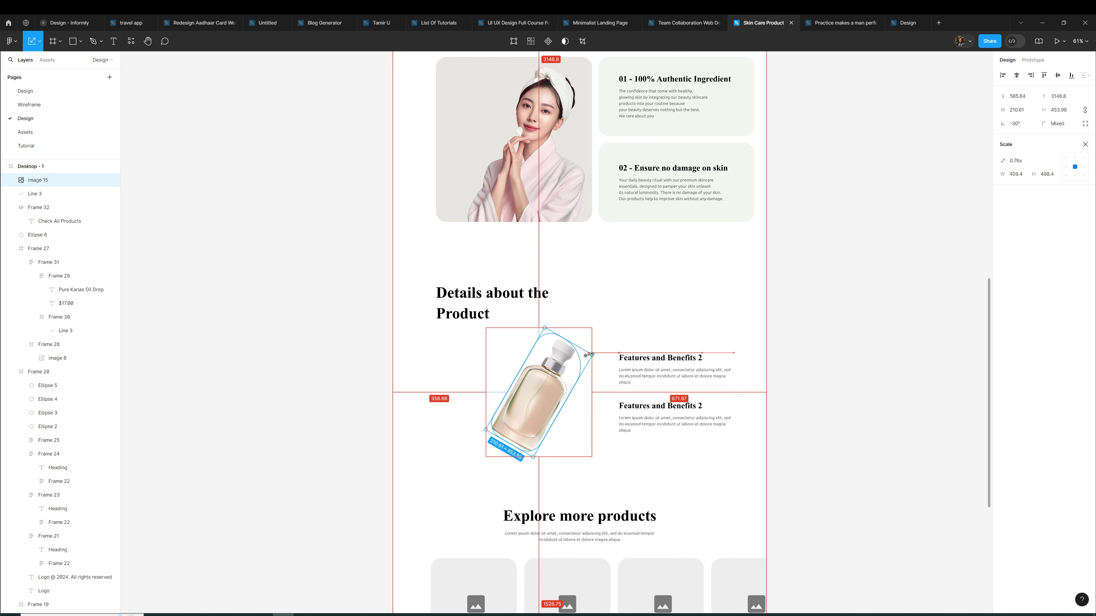
click(626, 331)
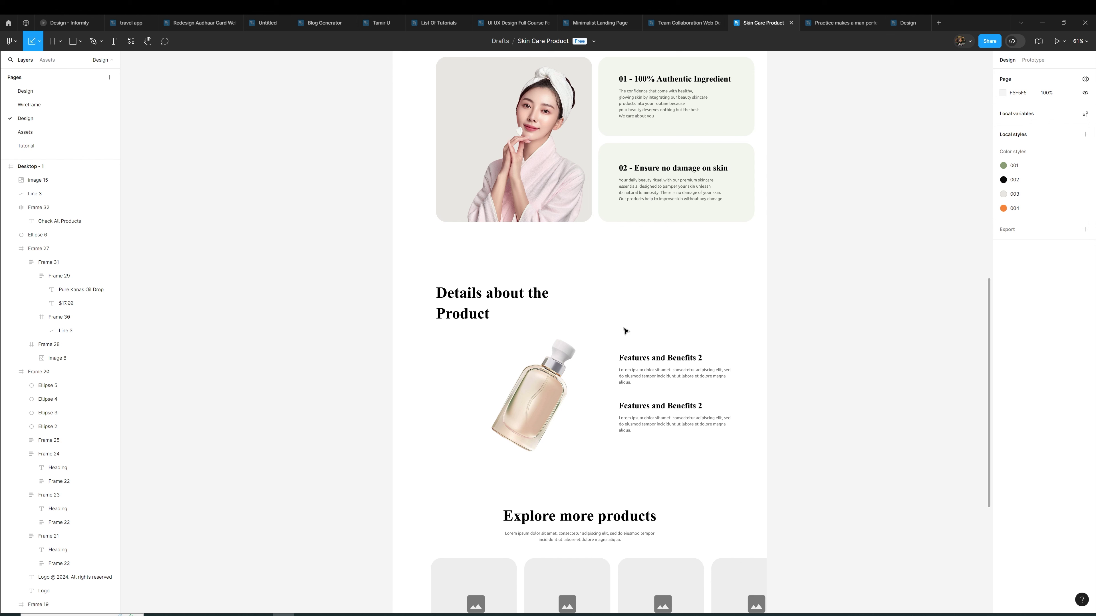
click(482, 298)
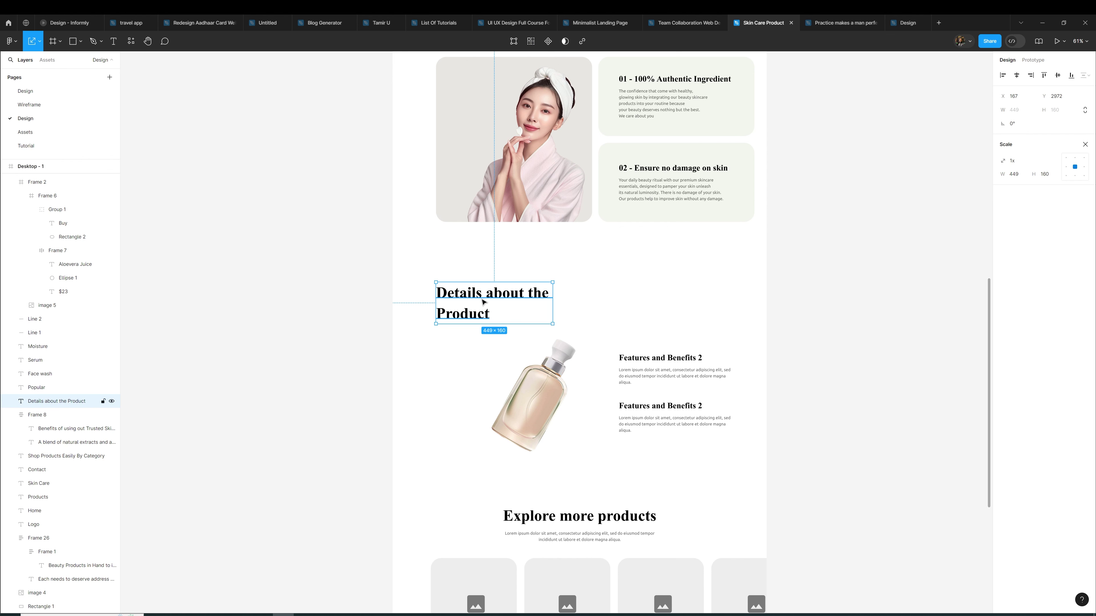
Change the heading "Details about the Product" to "Best Selling Anti - hair product this week"
double_click(482, 297)
text(Best)
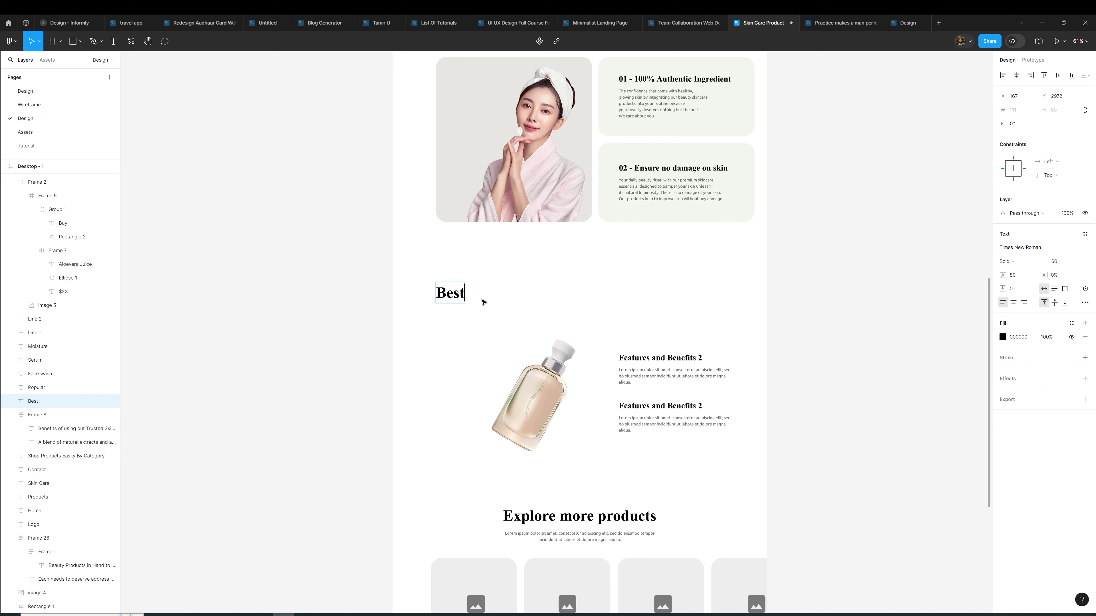
text( Selling Anti )
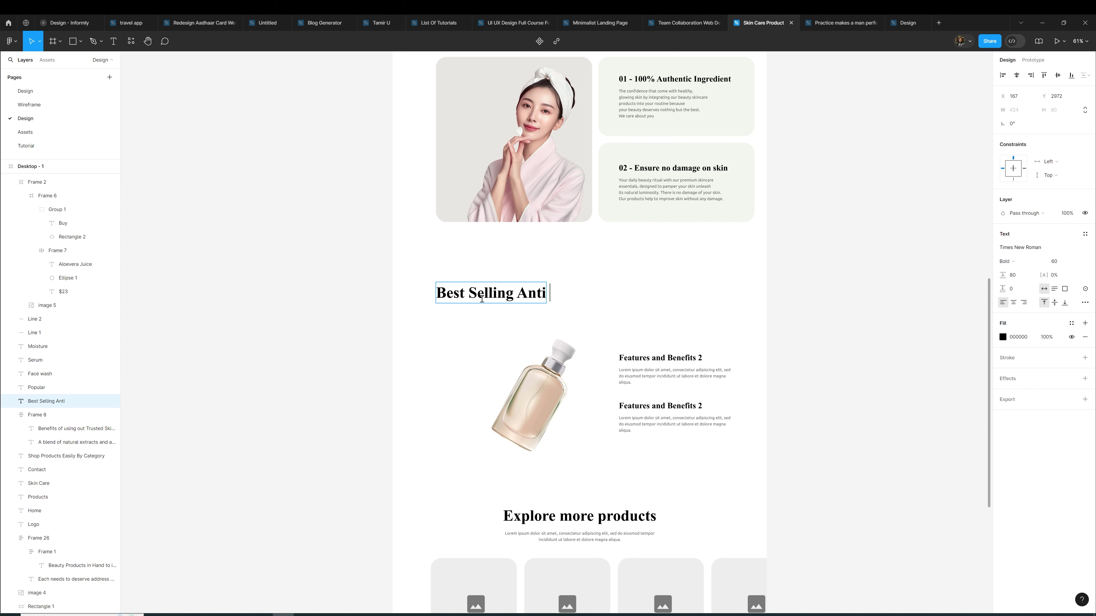
text(-)
text( hair)
text( product this week)
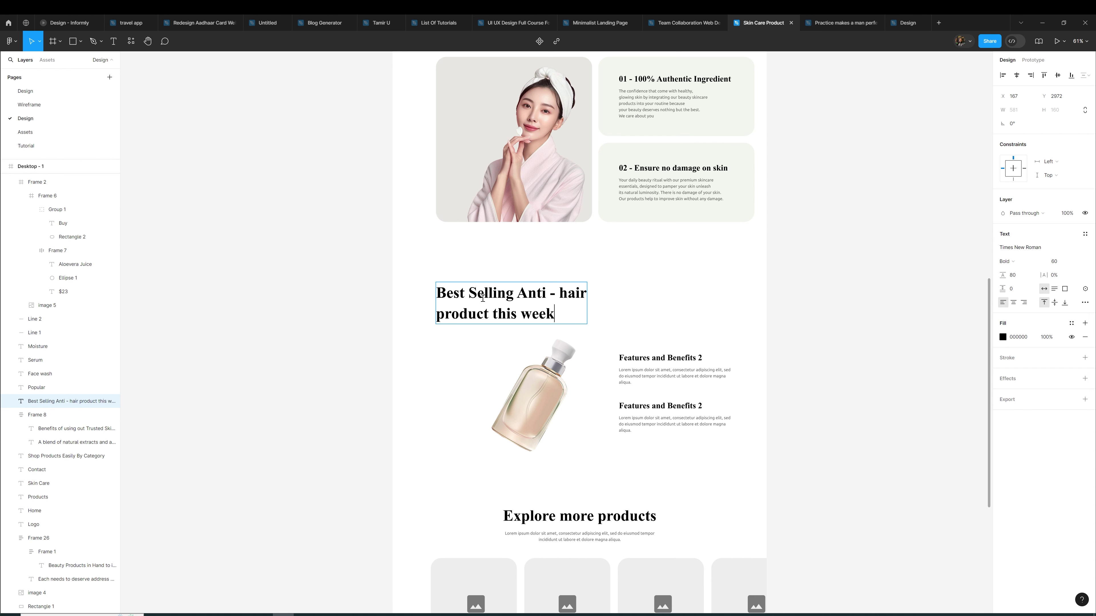
key(Escape)
click(335, 361)
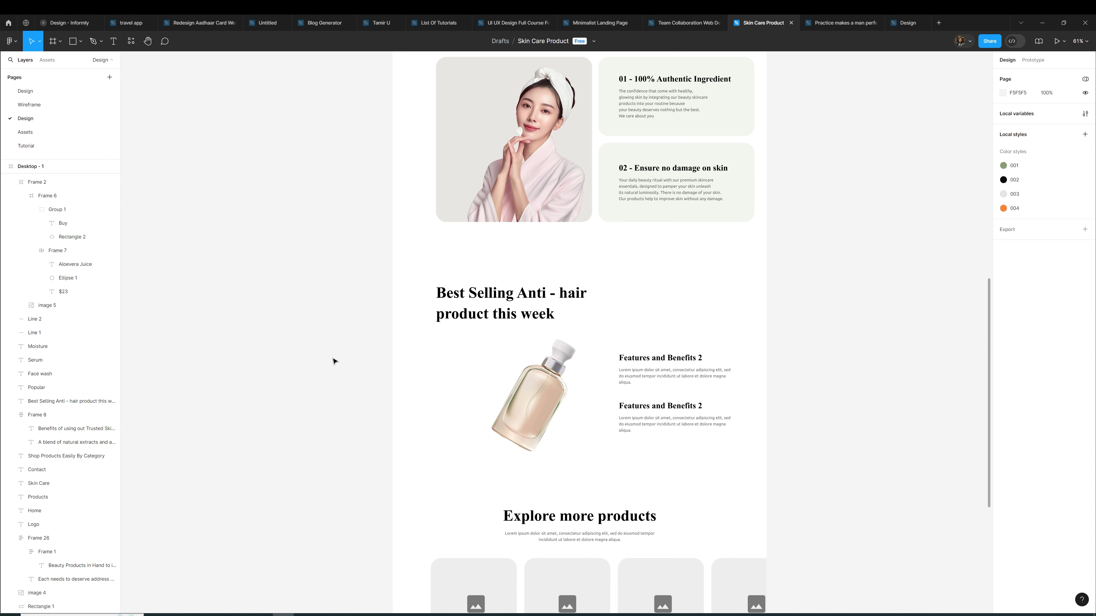
Copy the trophy award badge from Assets and paste it left of the bottle
click(60, 131)
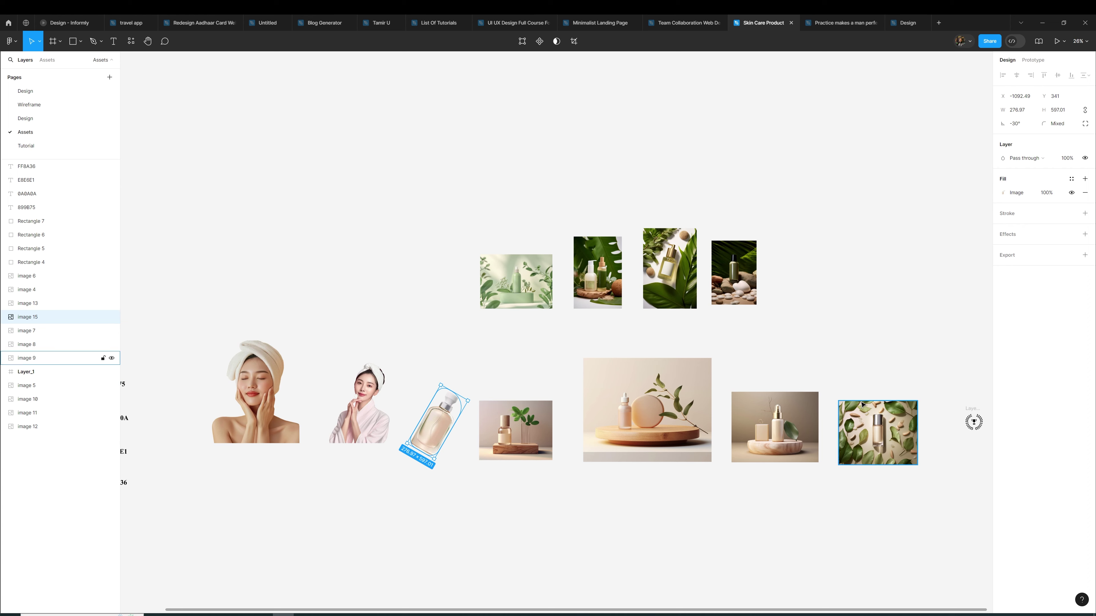
scroll(924, 384, right, 5)
click(748, 345)
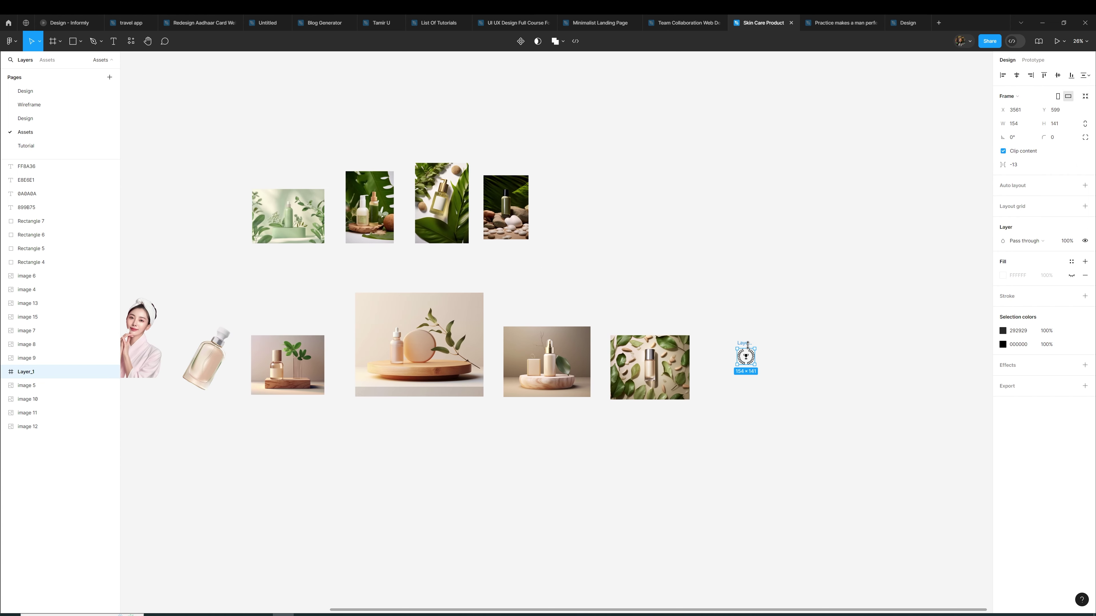
click(108, 118)
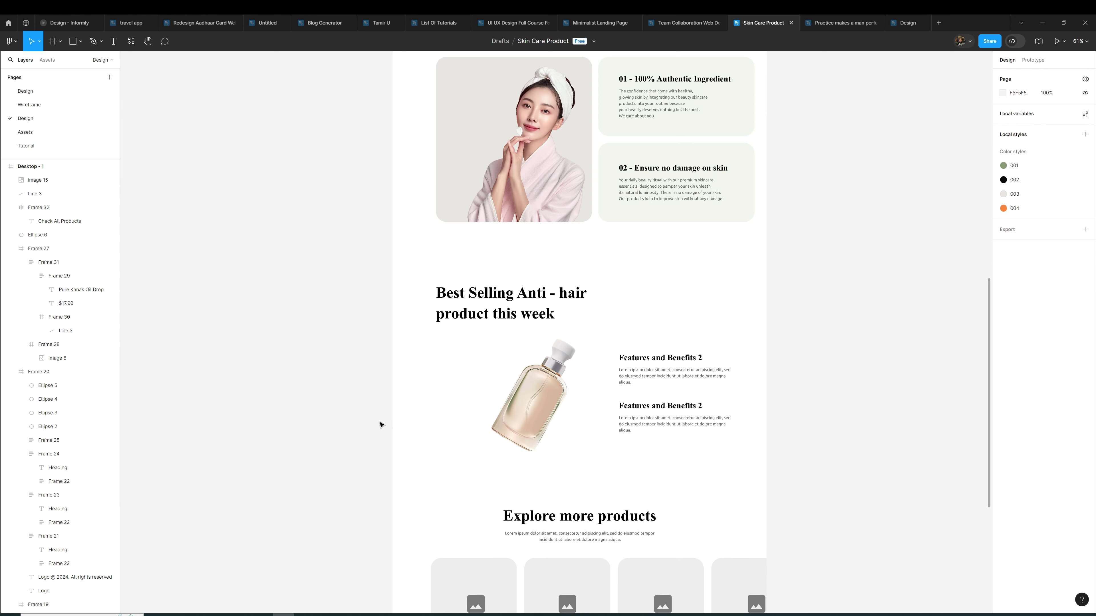
scroll(379, 425, up, 5)
key(ctrl+v)
drag(557, 348, 527, 422)
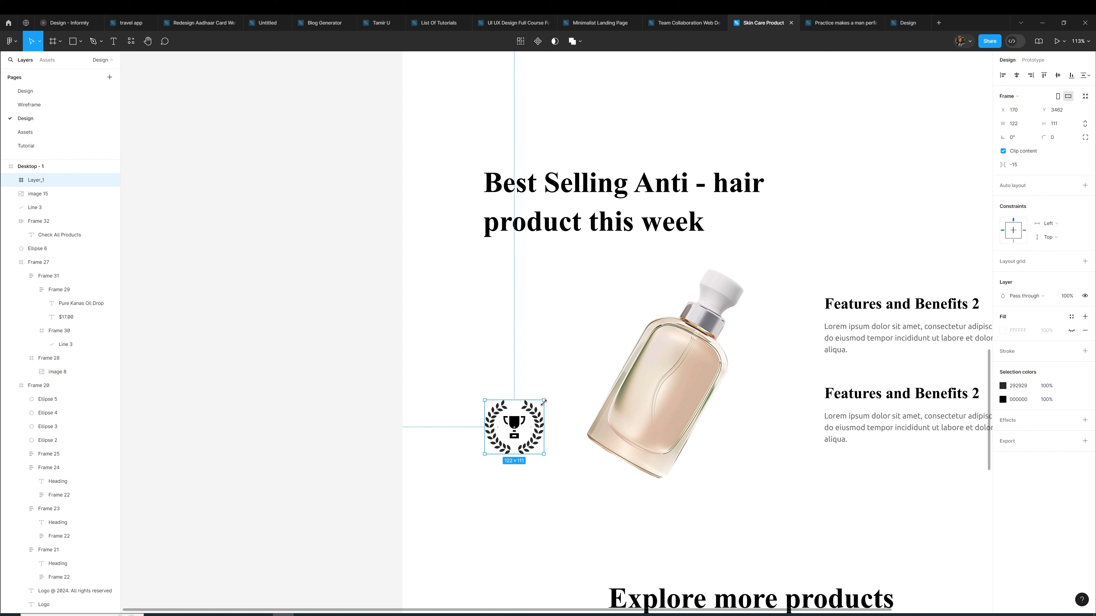
Scale the trophy badge proportionally down to 0.73x
click(462, 382)
drag(462, 383, 552, 476)
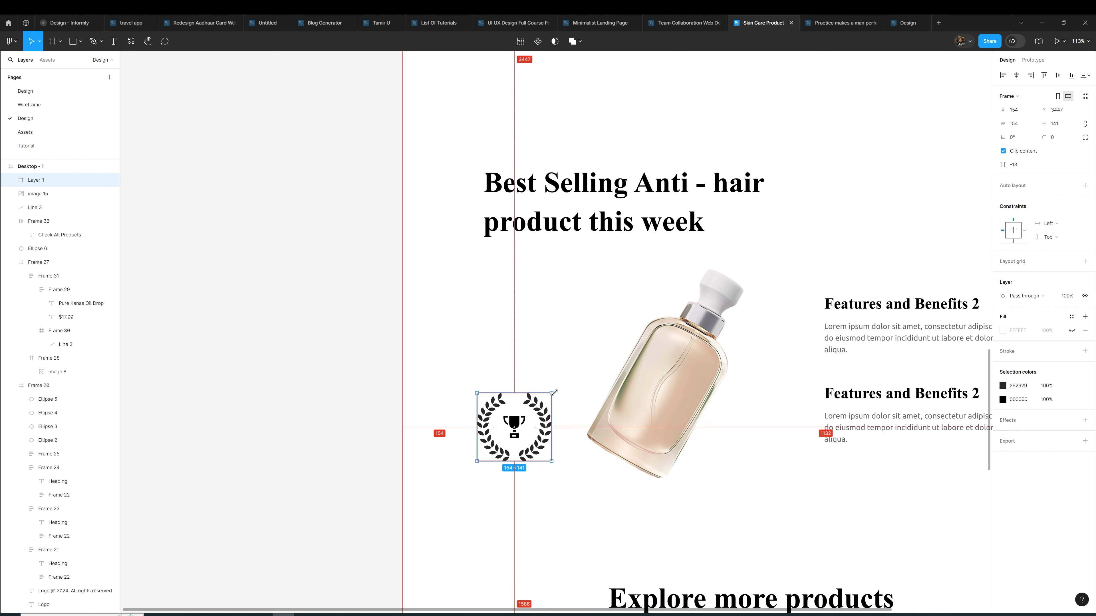
drag(551, 393, 543, 401)
key(ctrl+z)
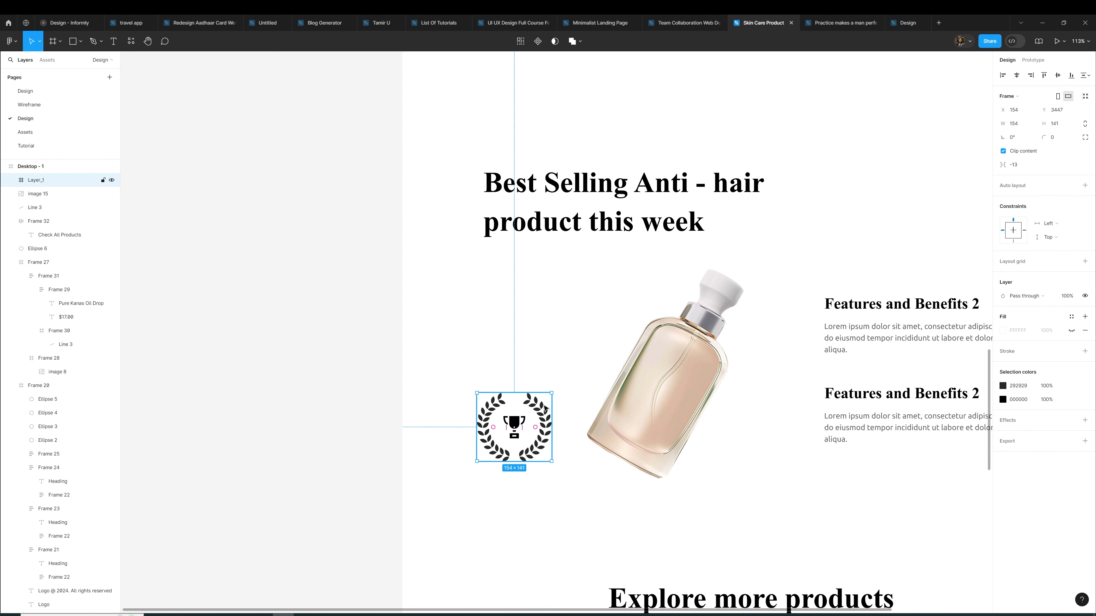
key(k)
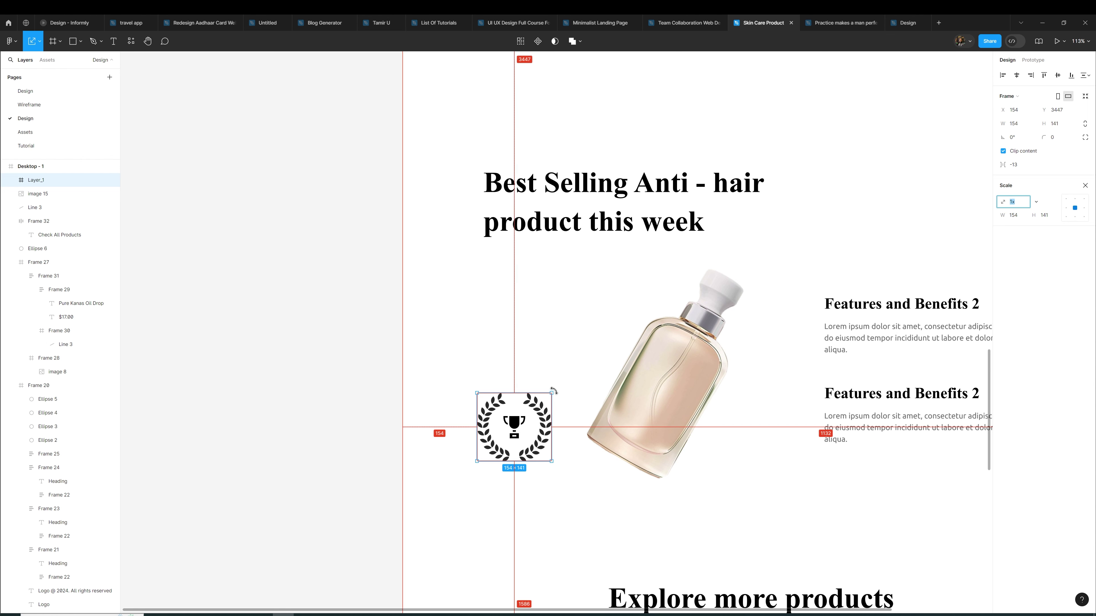
drag(551, 393, 523, 422)
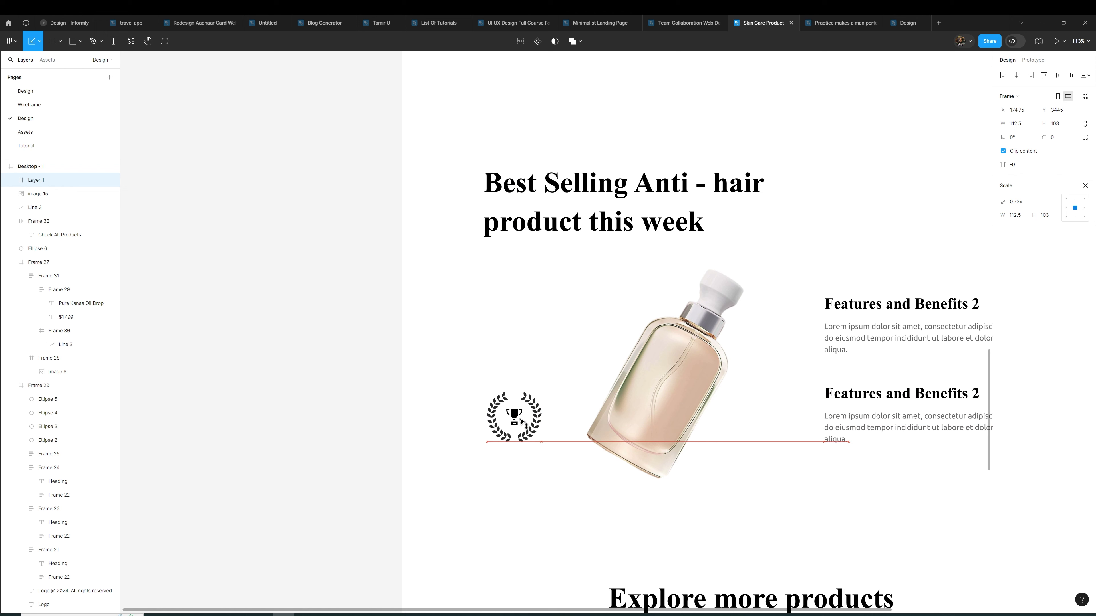
click(531, 363)
ctrl+scroll(532, 364, down, 3)
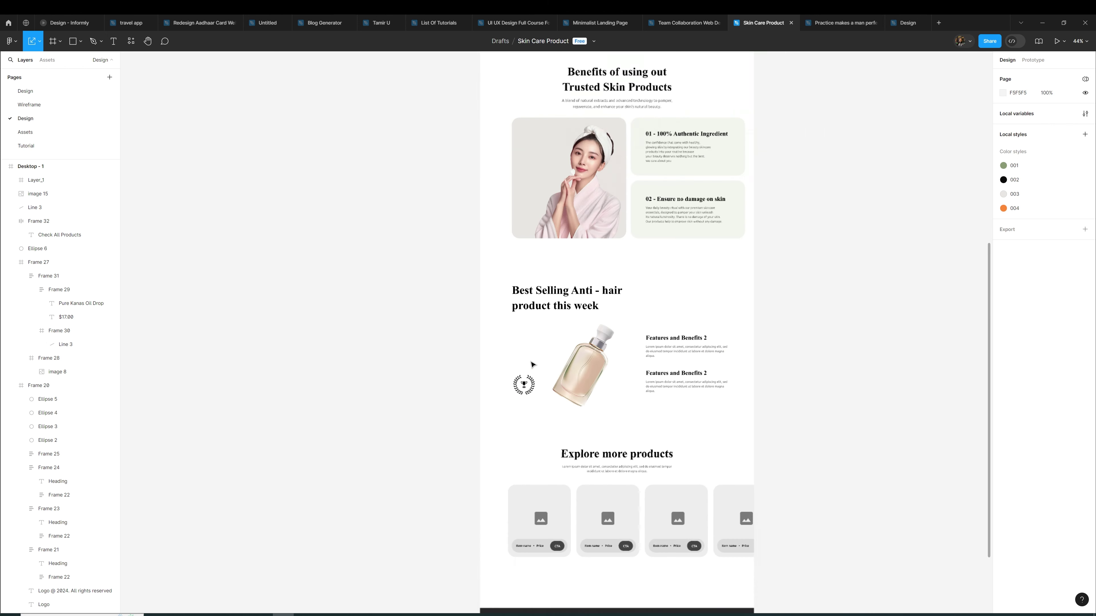
Select the arrow-circle Check All Products link and drag a copy beside the bottle
ctrl+scroll(531, 364, down, 2)
scroll(531, 363, up, 3)
scroll(531, 363, up, 3)
scroll(532, 364, up, 4)
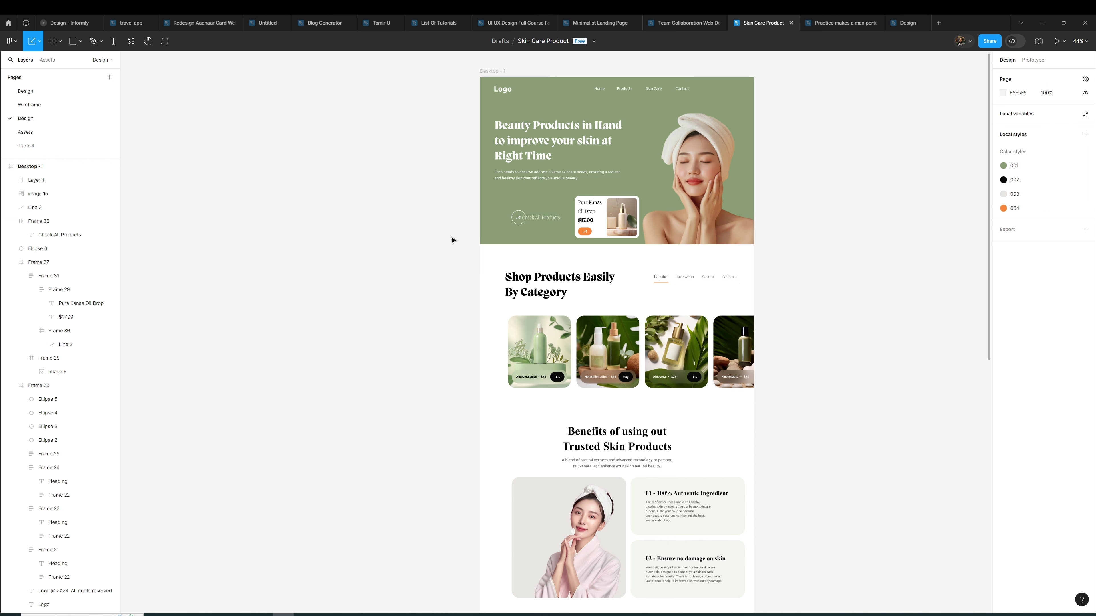
scroll(470, 306, down, 5)
scroll(470, 306, up, 2)
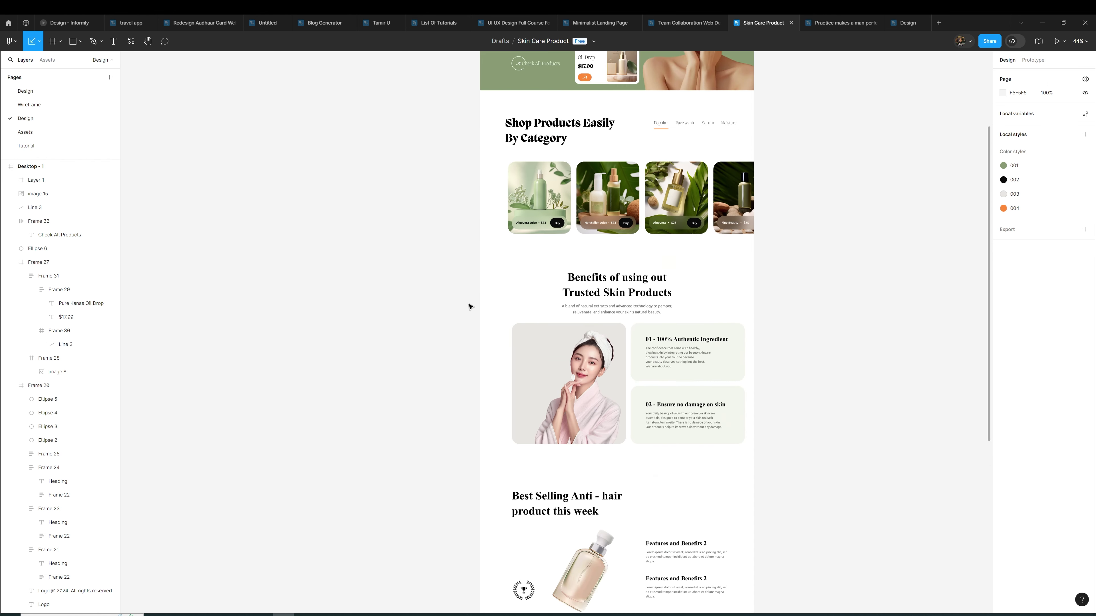
scroll(472, 306, up, 2)
mouse_move(467, 155)
mouse_down()
mouse_move(535, 180)
mouse_move(468, 551)
mouse_up()
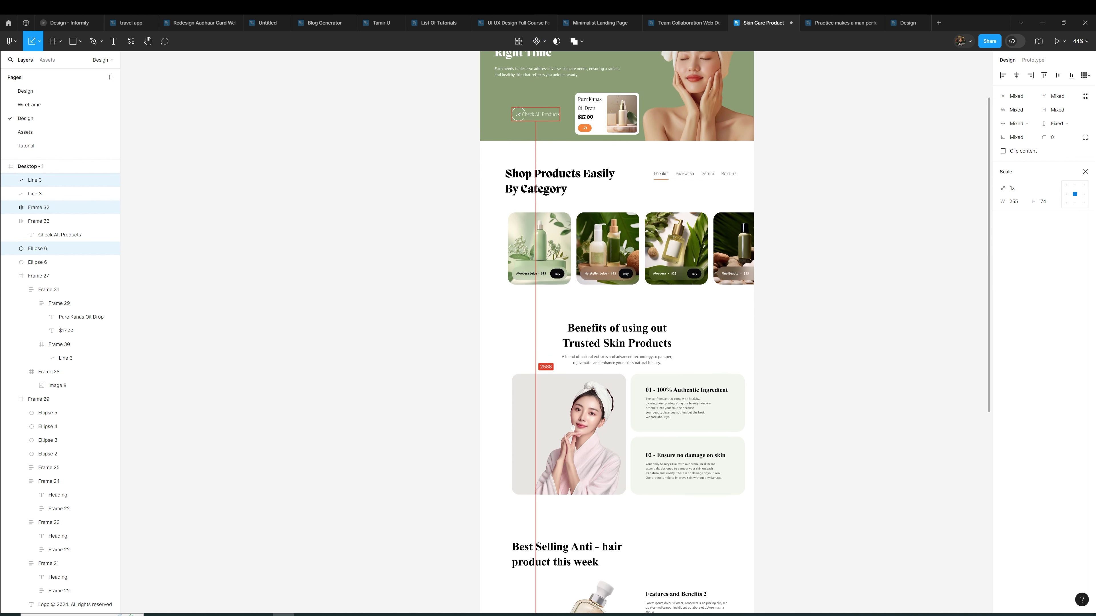
scroll(468, 552, down, 3)
drag(468, 551, 499, 509)
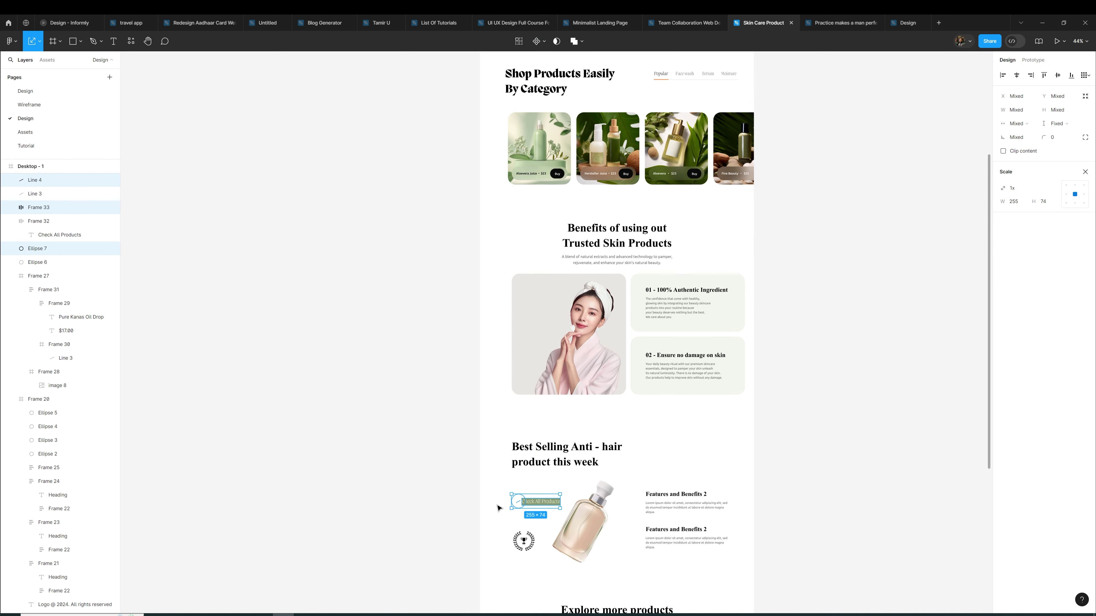
Make the stroke of the copied link's text, arrow line and circle black
scroll(499, 509, down, 1)
scroll(522, 443, up, 5)
click(579, 475)
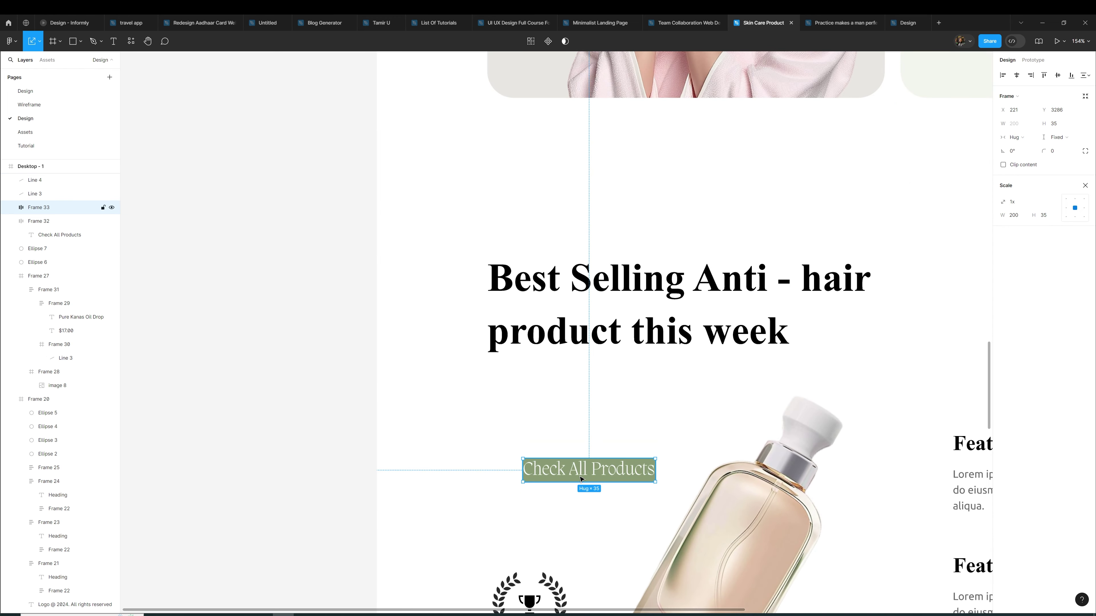
key(v)
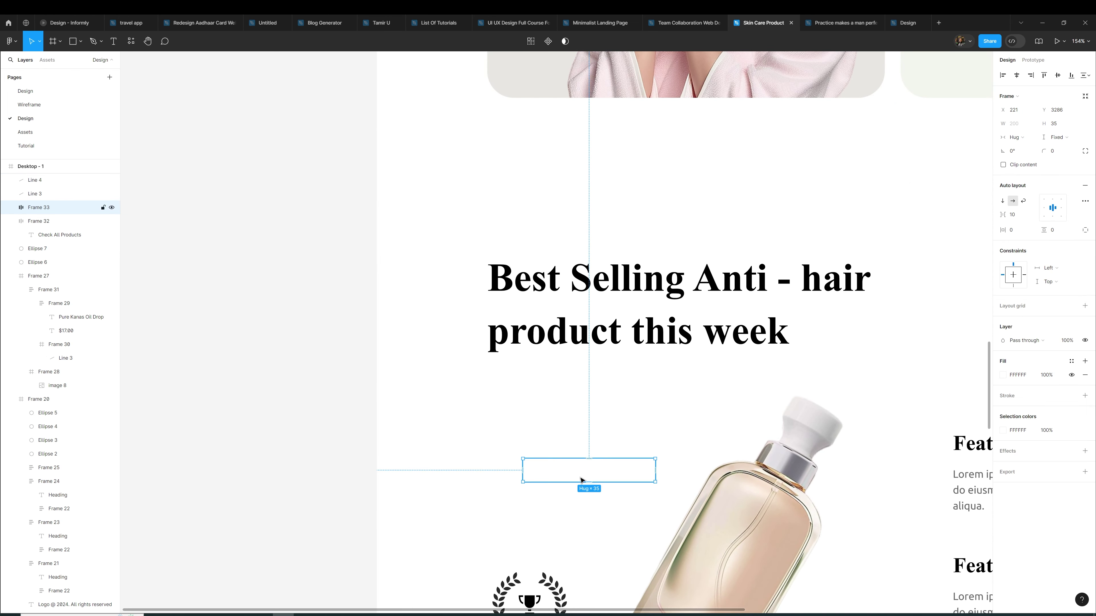
double_click(581, 477)
shift+click(511, 471)
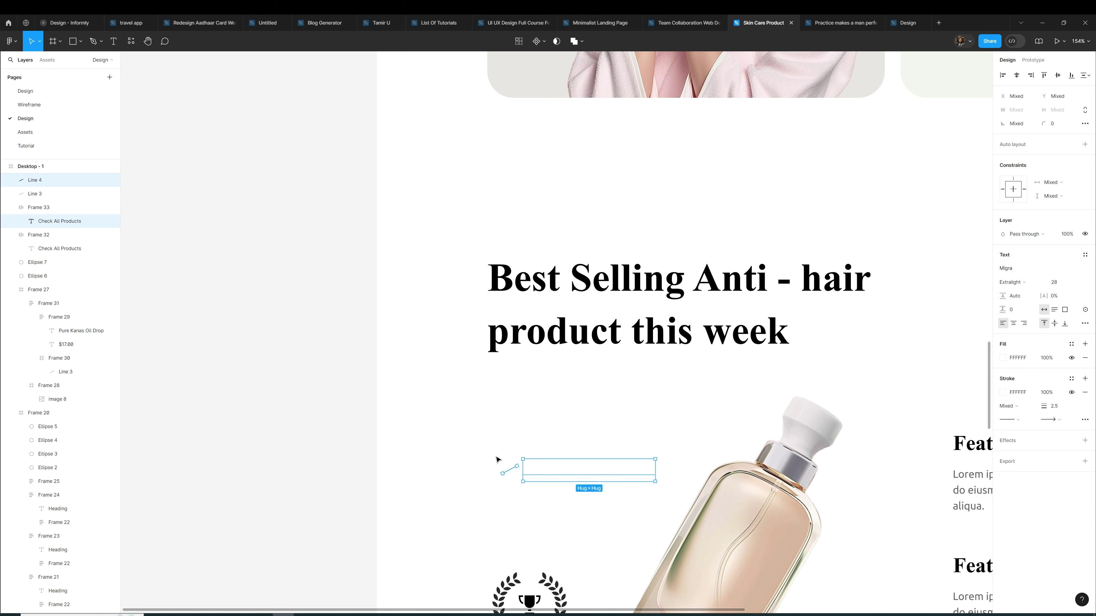
shift+click(487, 479)
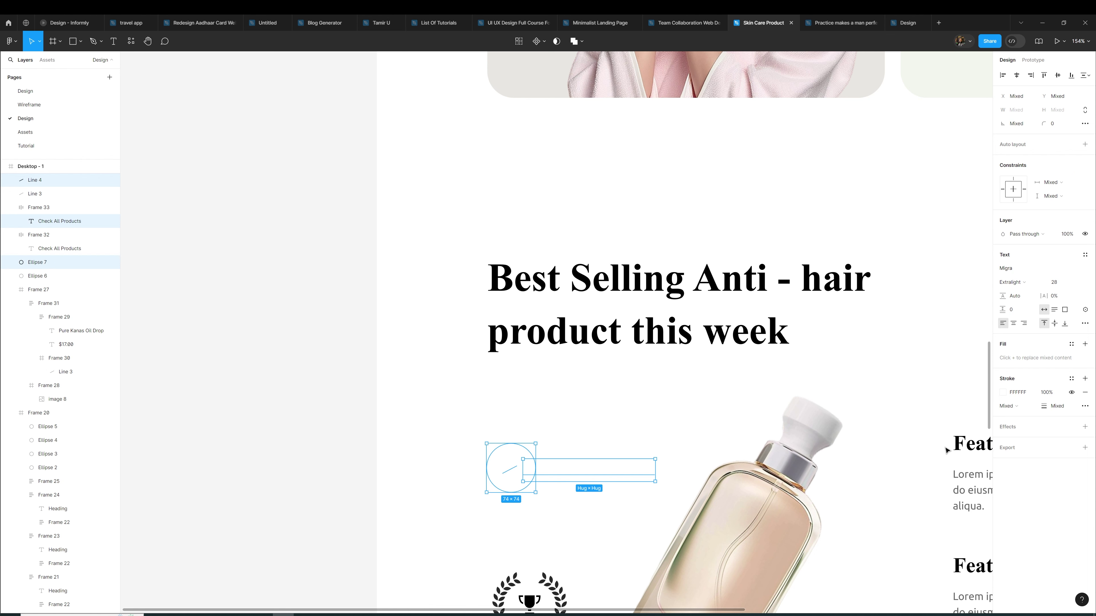
click(1001, 392)
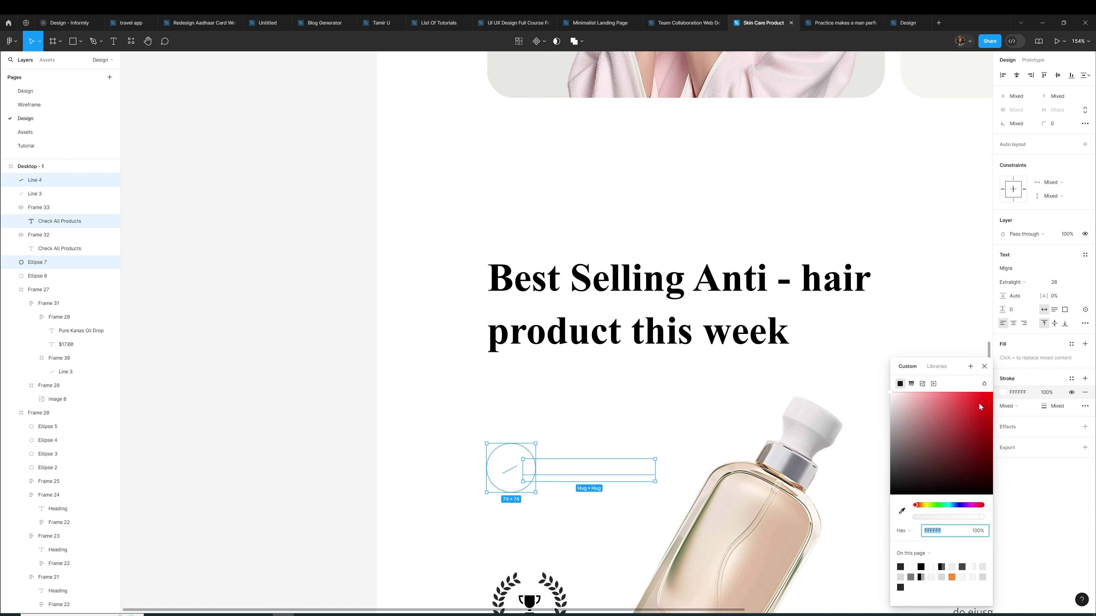
drag(895, 461, 892, 494)
click(617, 475)
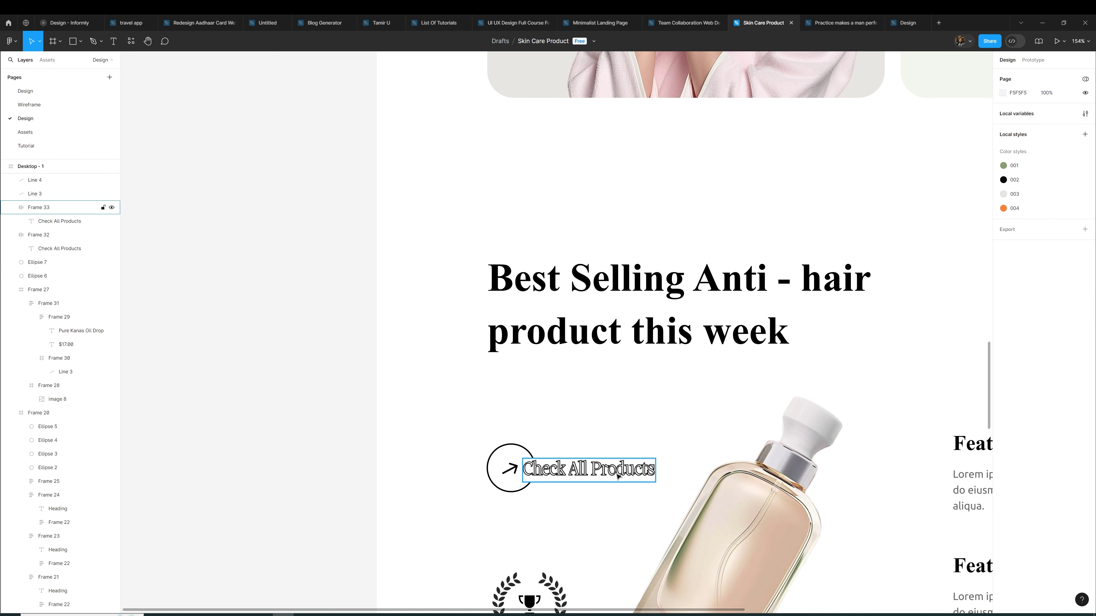
Remove the outline from the link text and give it a 000000 fill
double_click(617, 474)
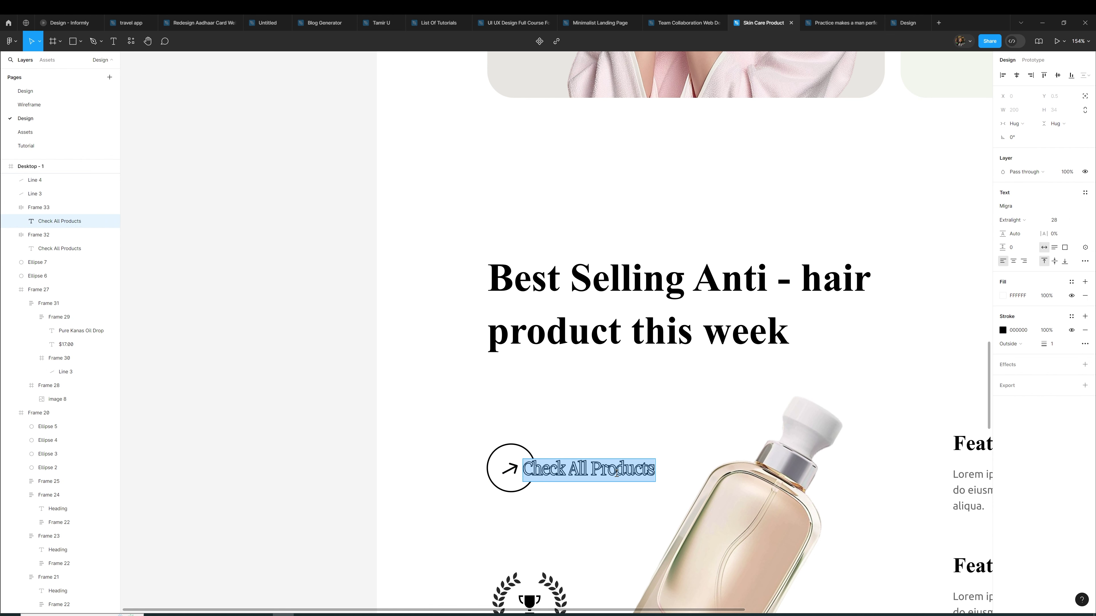
click(1071, 330)
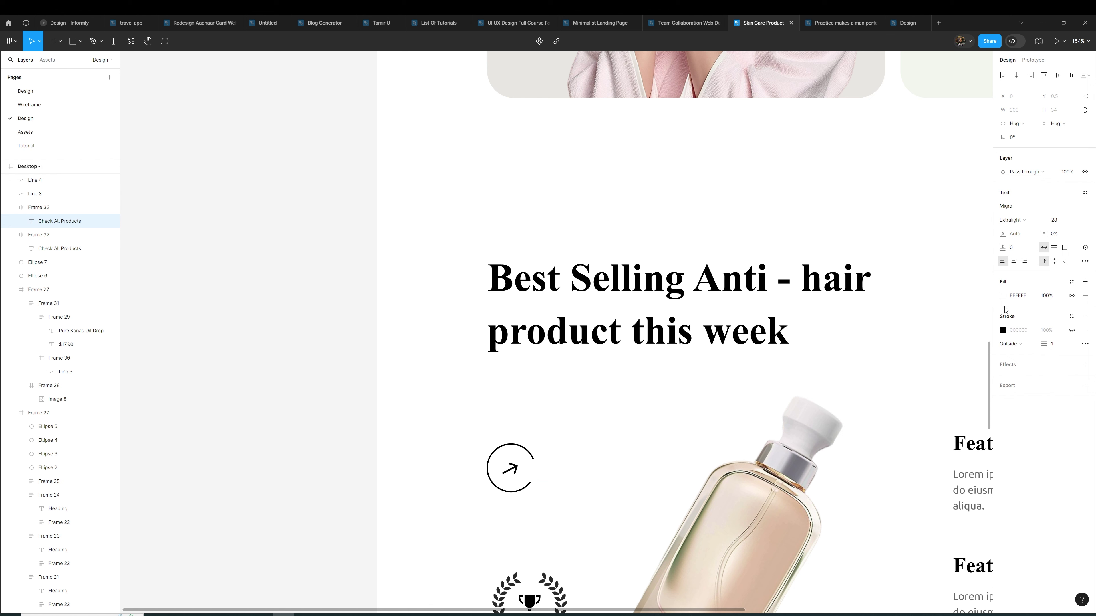
click(1002, 296)
text(000000)
key(Return)
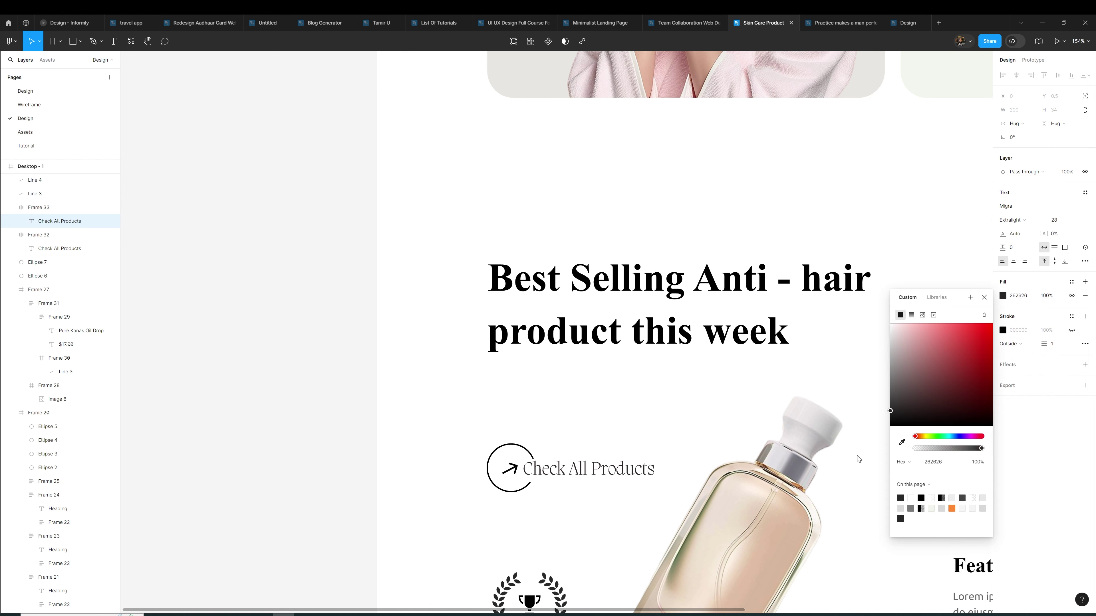
click(710, 409)
Change the link label from Check All Products to 'Buy this now'
double_click(602, 471)
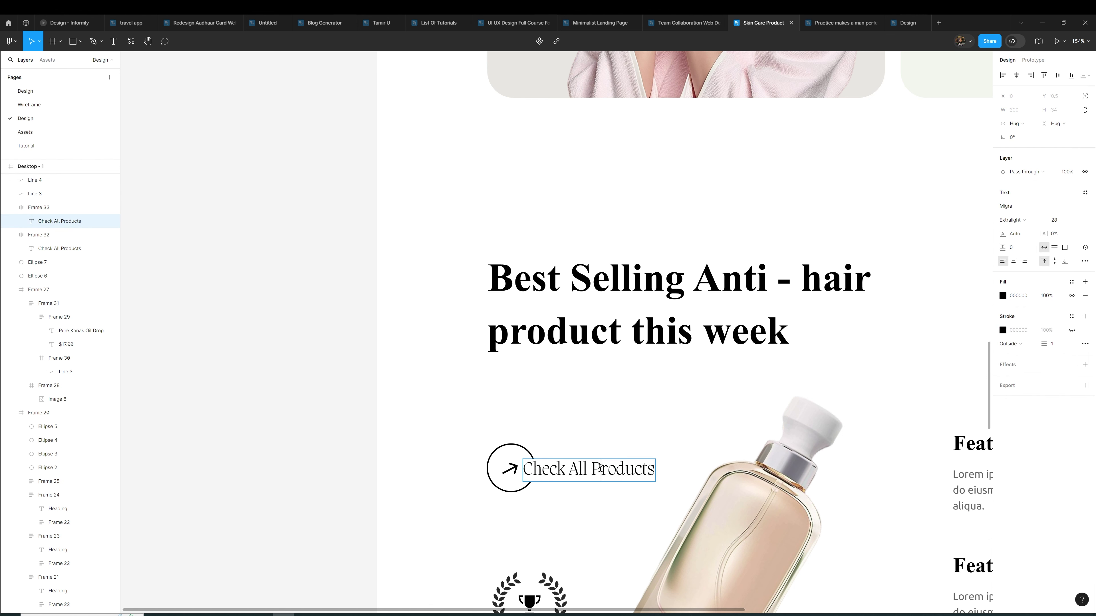
text(Buiy)
key(BackSpace)
key(BackSpace)
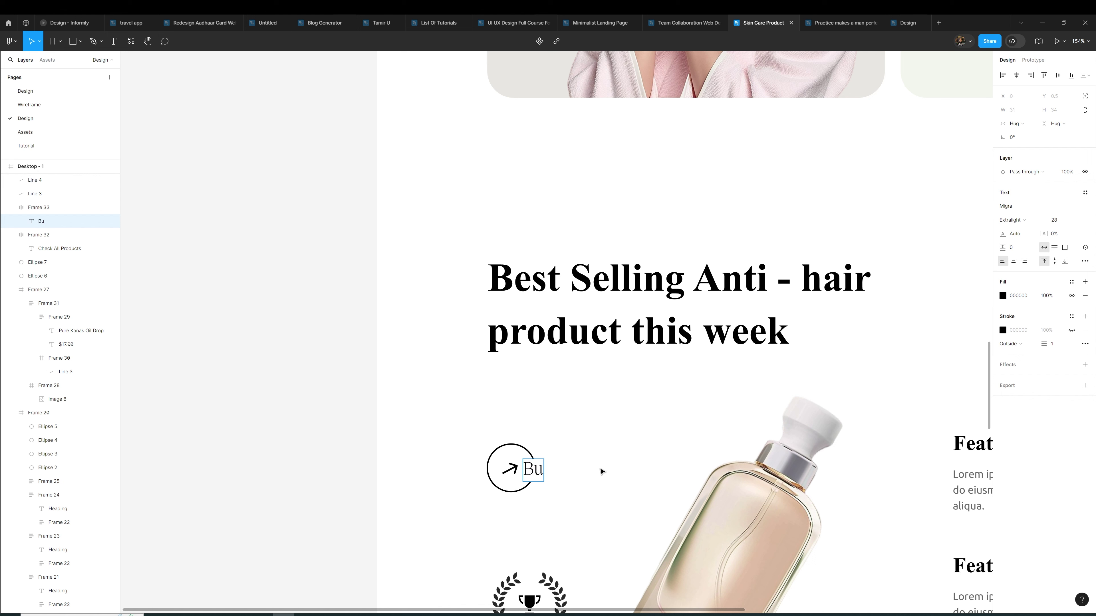
text(y this nmow)
key(BackSpace)
key(BackSpace)
key(BackSpace)
text(ow)
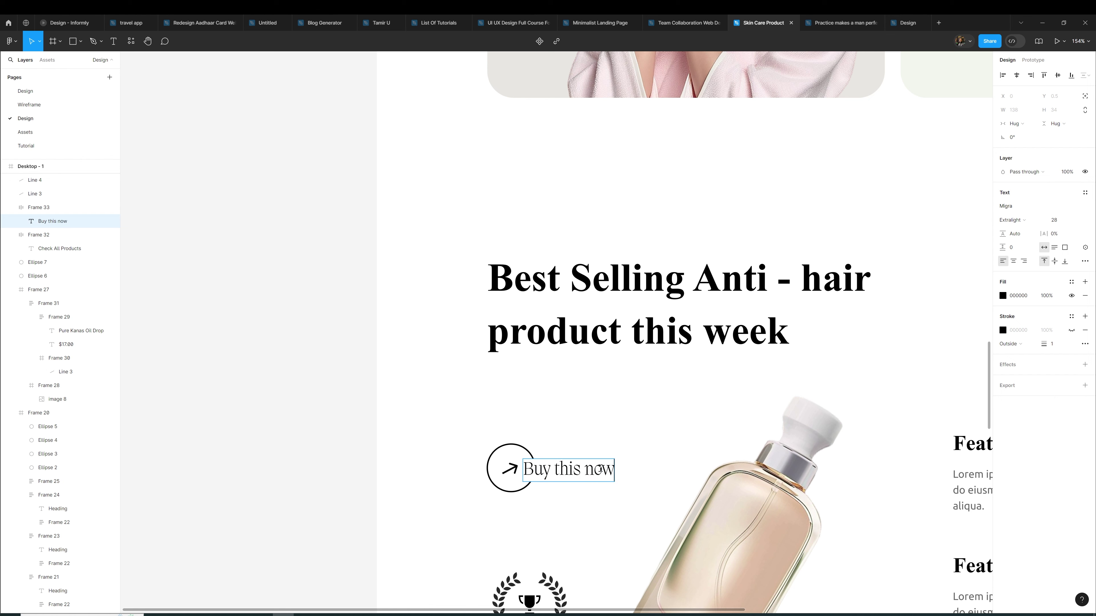
click(578, 430)
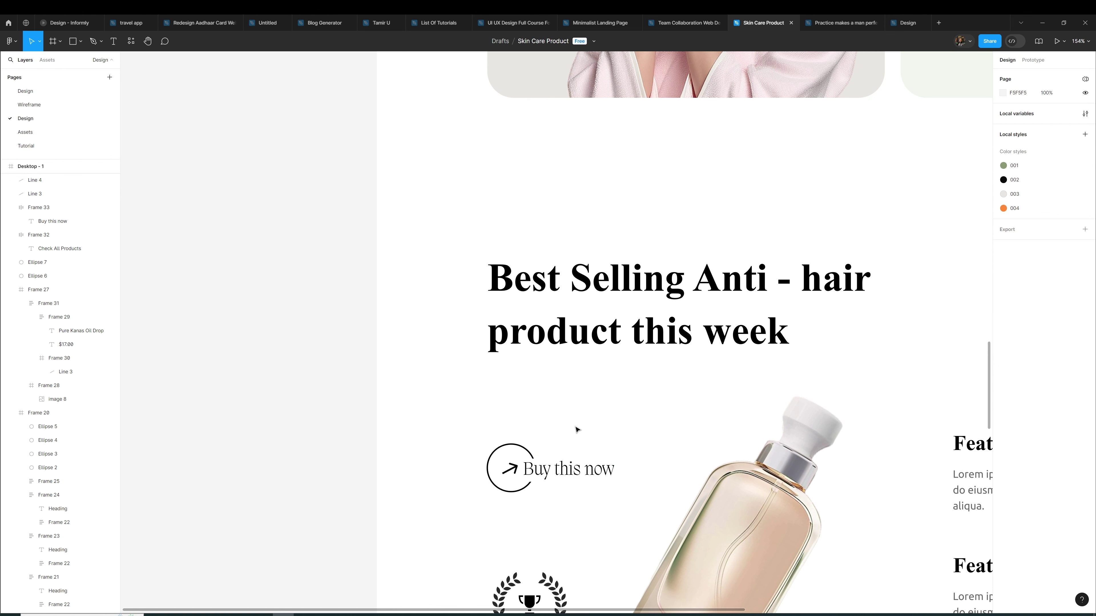
click(509, 469)
click(1071, 255)
Apply the orange 004 colour style to the Buy this now arrow's stroke
click(918, 381)
click(648, 398)
scroll(648, 398, down, 3)
scroll(648, 398, down, 2)
drag(648, 398, 438, 389)
scroll(619, 401, up, 2)
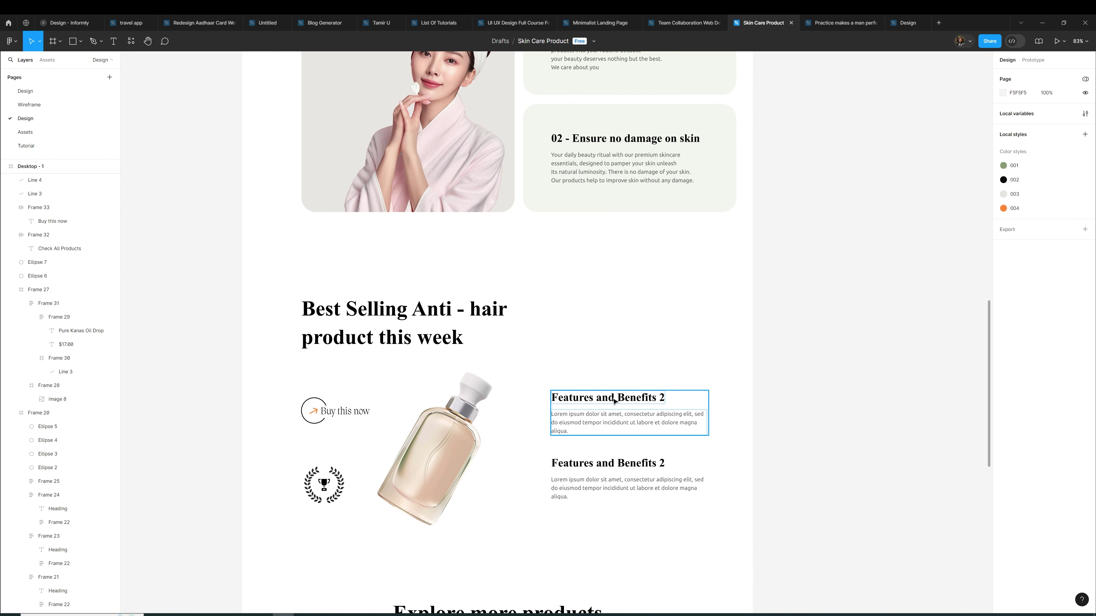
Retitle the two feature headings 'Reduce hair fall' and 'Strong hair from root'
double_click(615, 401)
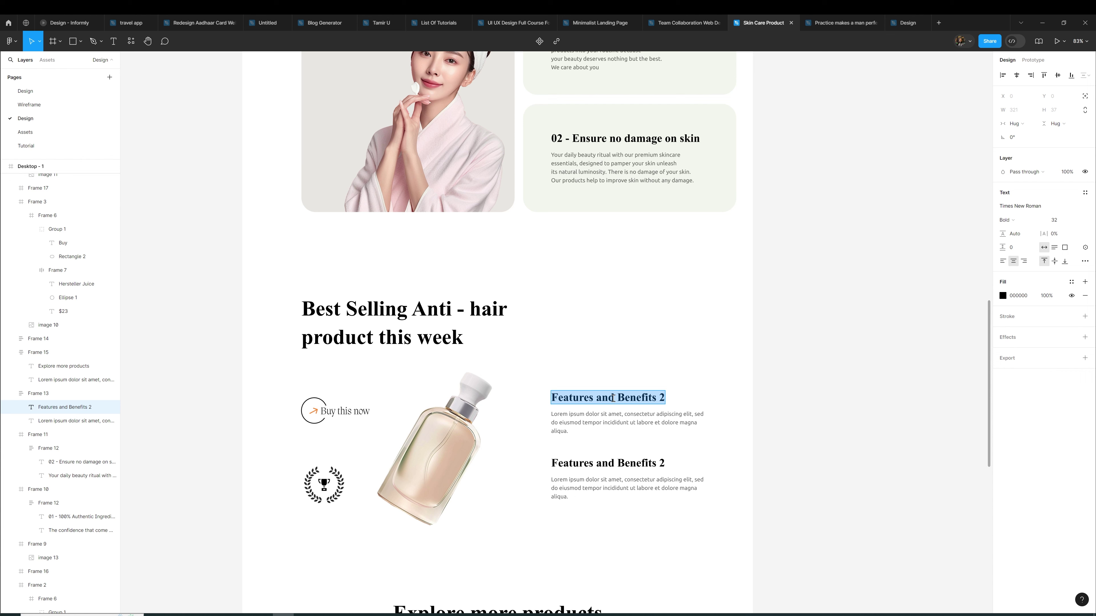
text(Reduce)
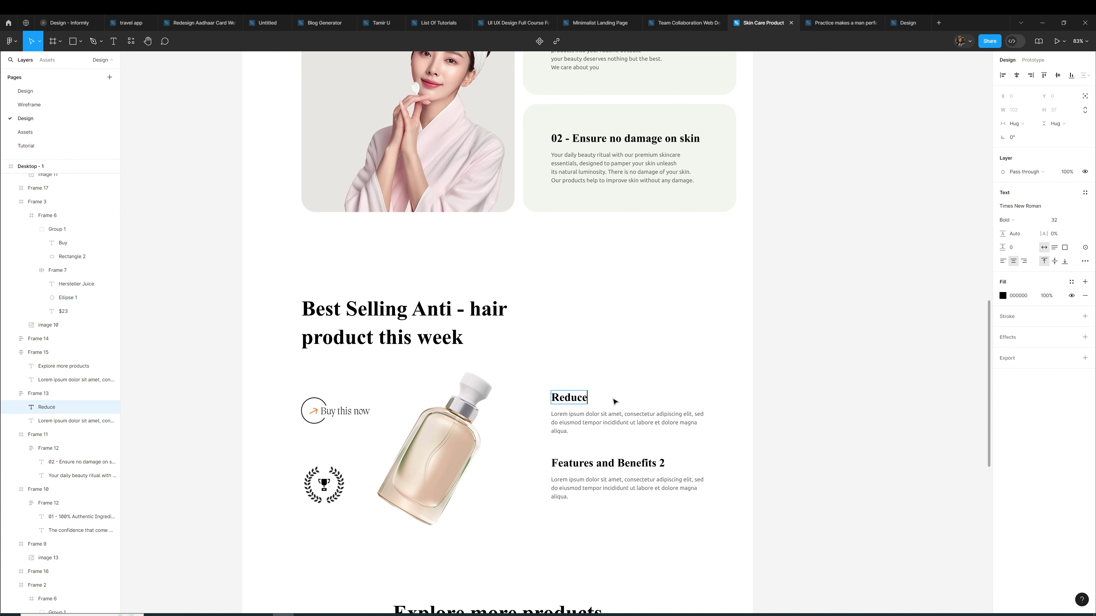
text( hair)
key(BackSpace)
text(r fall)
double_click(597, 465)
text(Strong hair friom)
key(BackSpace)
key(BackSpace)
key(BackSpace)
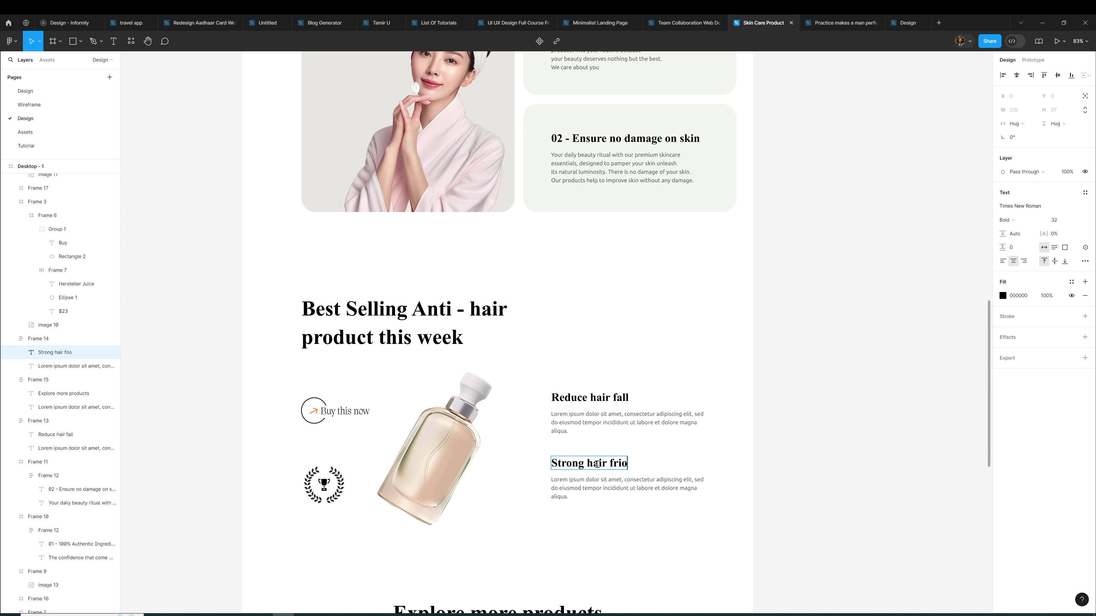
text(om ro)
key(BackSpace)
key(BackSpace)
text(root)
Start rewriting the Reduce hair fall description, beginning 'Blend of natural source an'
double_click(590, 416)
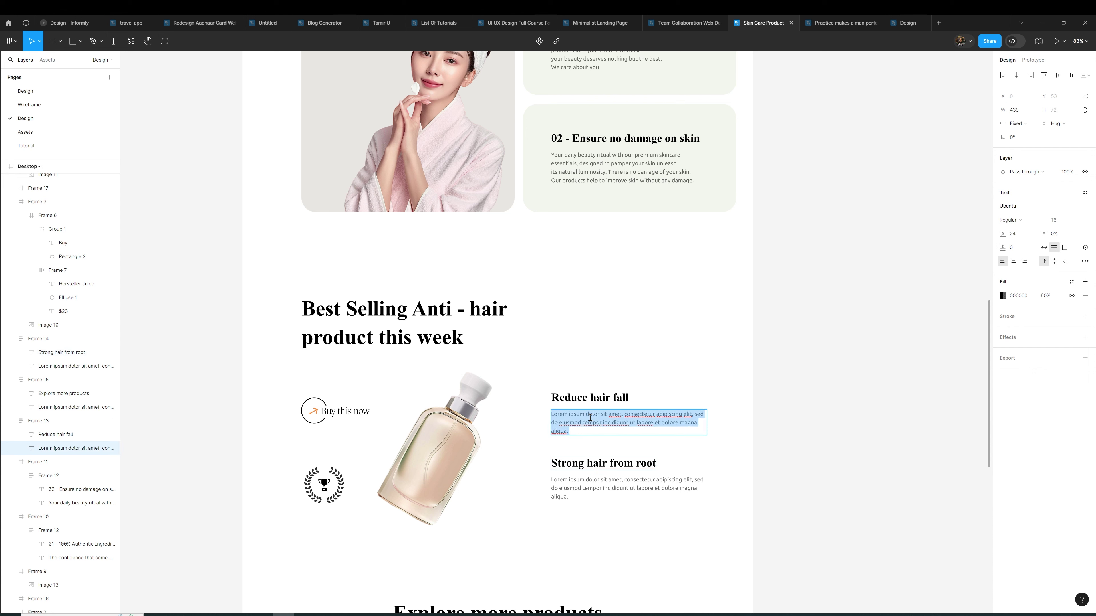
text(Blend of natural source)
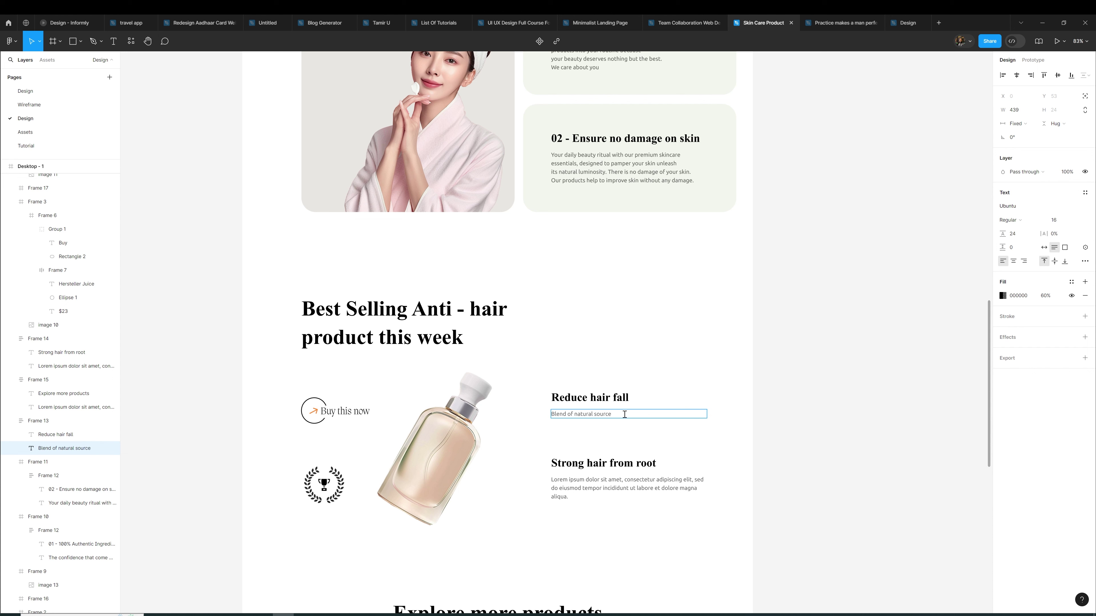
key(Return)
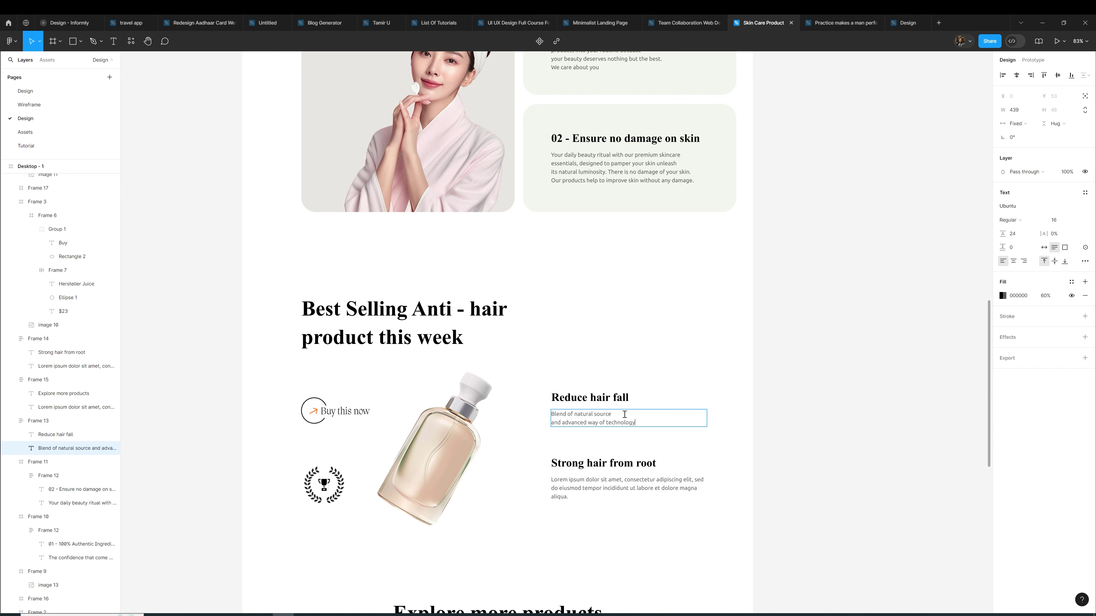
Rewrite the Lorem ipsum caption under 'Strong hair from root' to 'Your beauty deserves nothing but the best care from your products'
scroll(624, 414, down, 2)
double_click(620, 441)
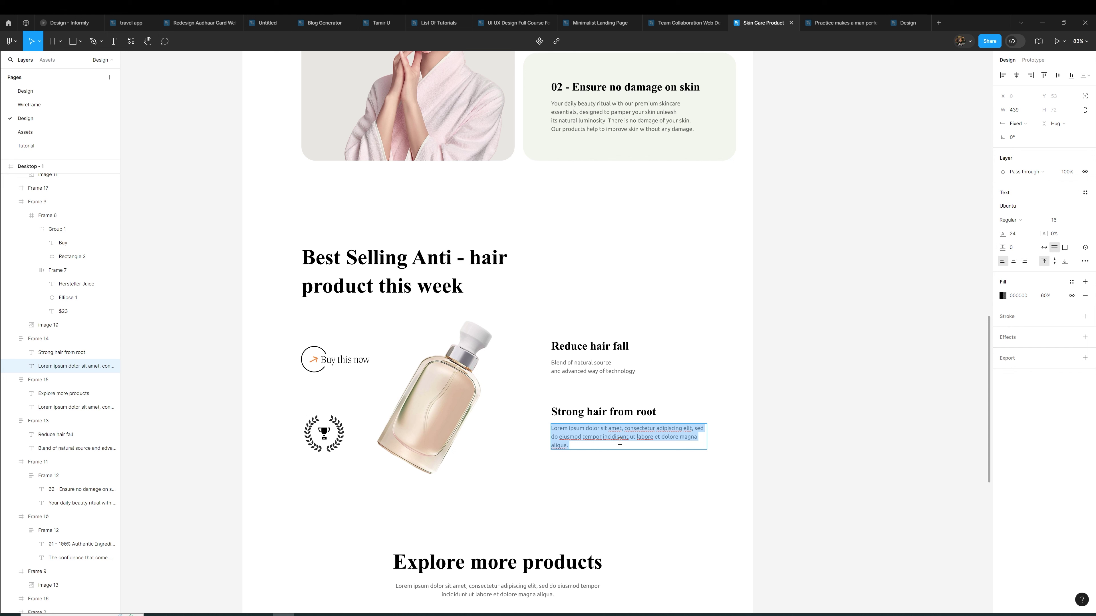
text(Your)
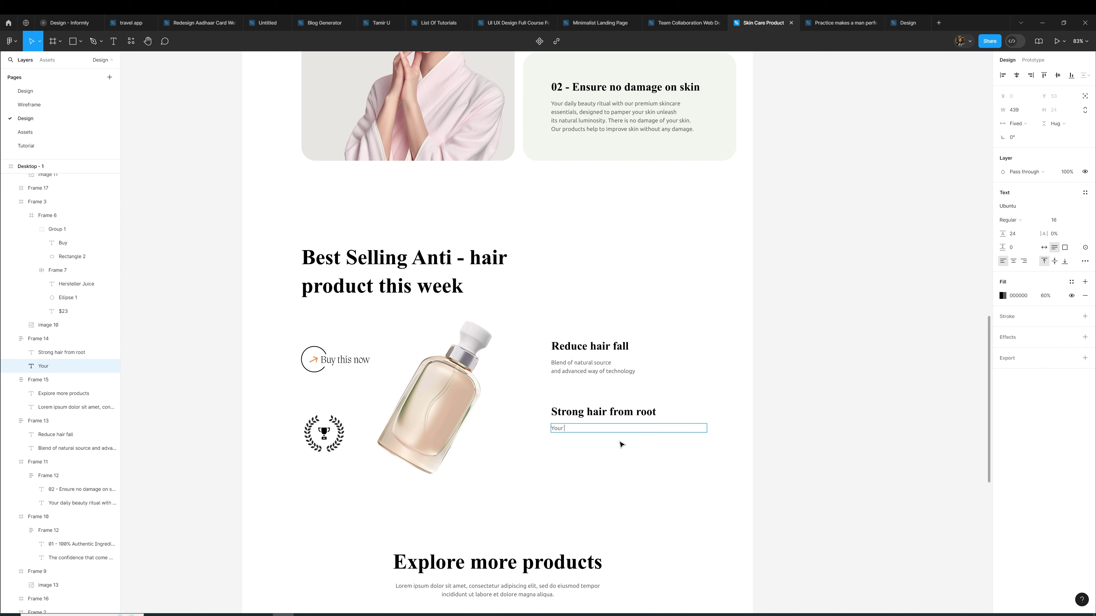
text(ty )
text(deserves )
text(nothing)
text( by)
text(ut)
key(Return)
text(tgh)
key(BackSpace)
key(BackSpace)
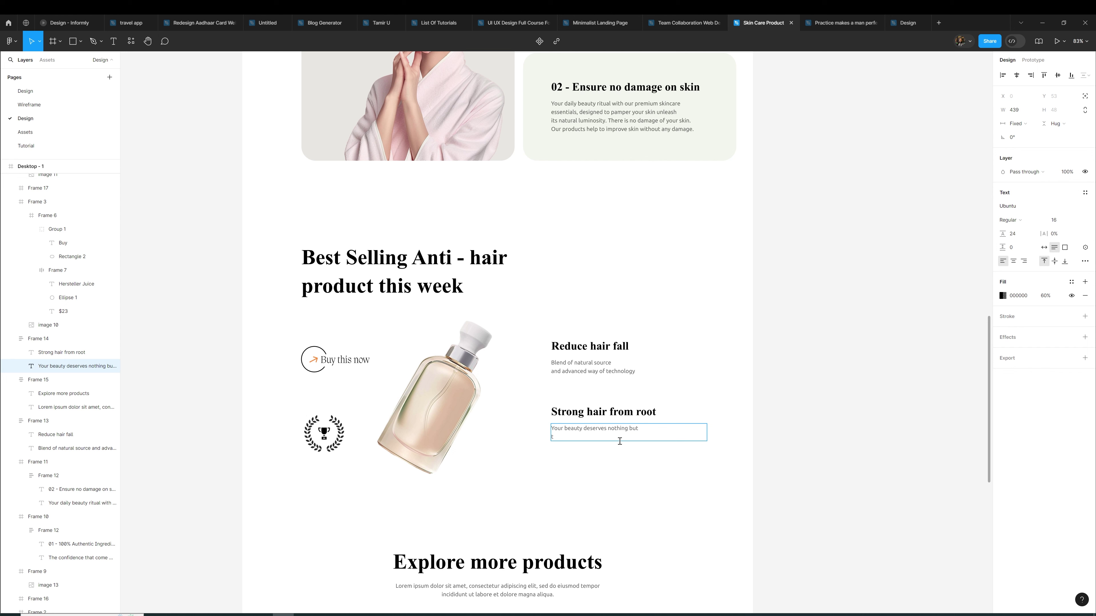
text(he best ca)
text(re froim)
key(BackSpace)
key(BackSpace)
text(our pro)
click(609, 497)
scroll(585, 482, down, 3)
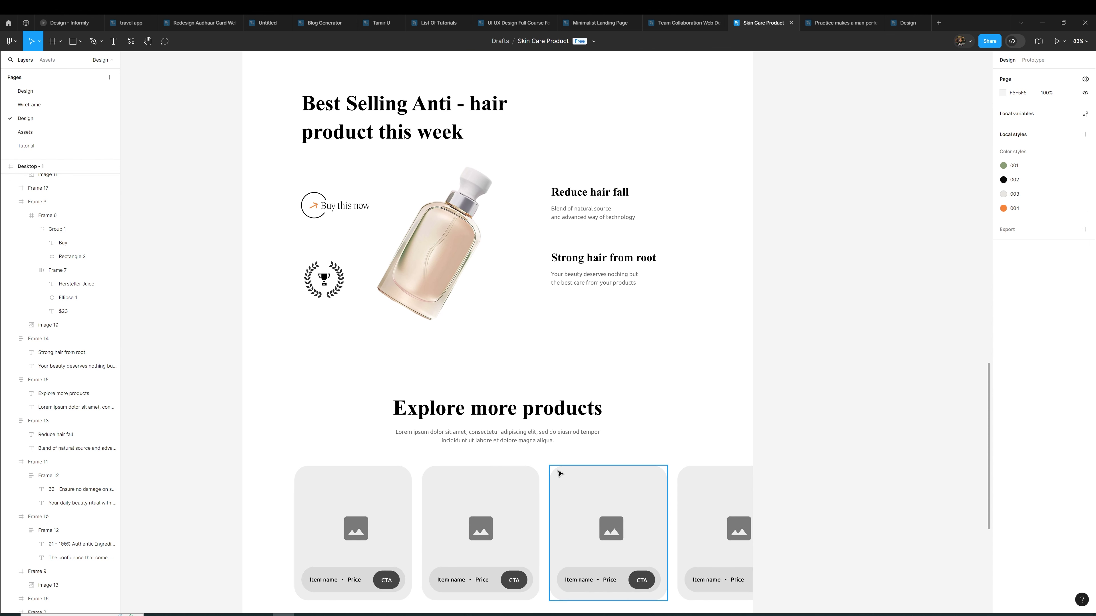
Shift the best-selling section's bottle and hair-care text blocks to the right
scroll(540, 311, up, 1)
scroll(572, 358, up, 4)
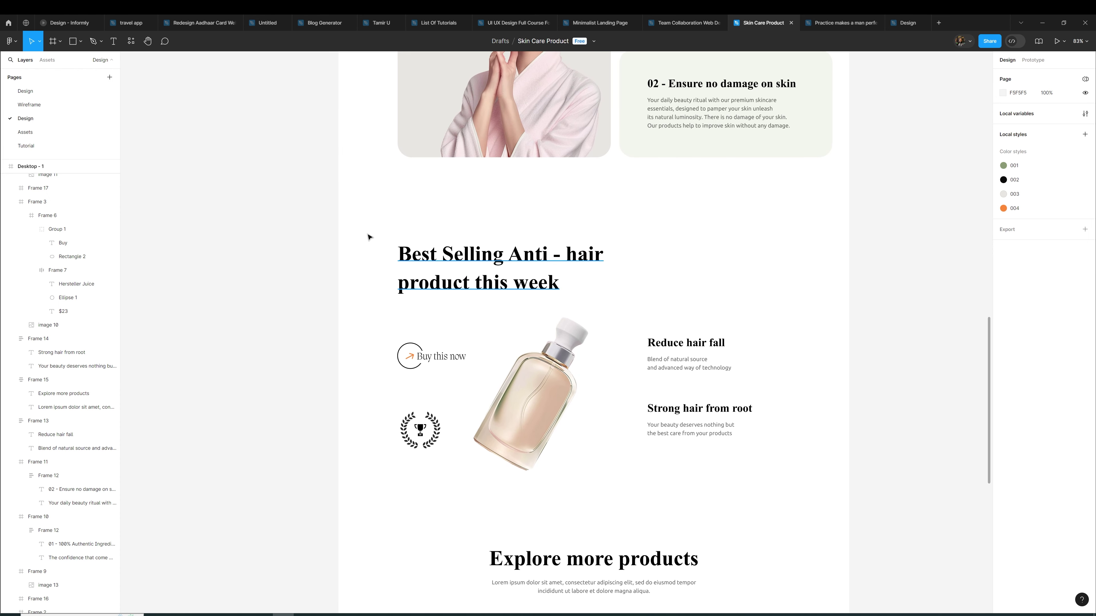
drag(333, 327, 751, 560)
drag(352, 337, 770, 488)
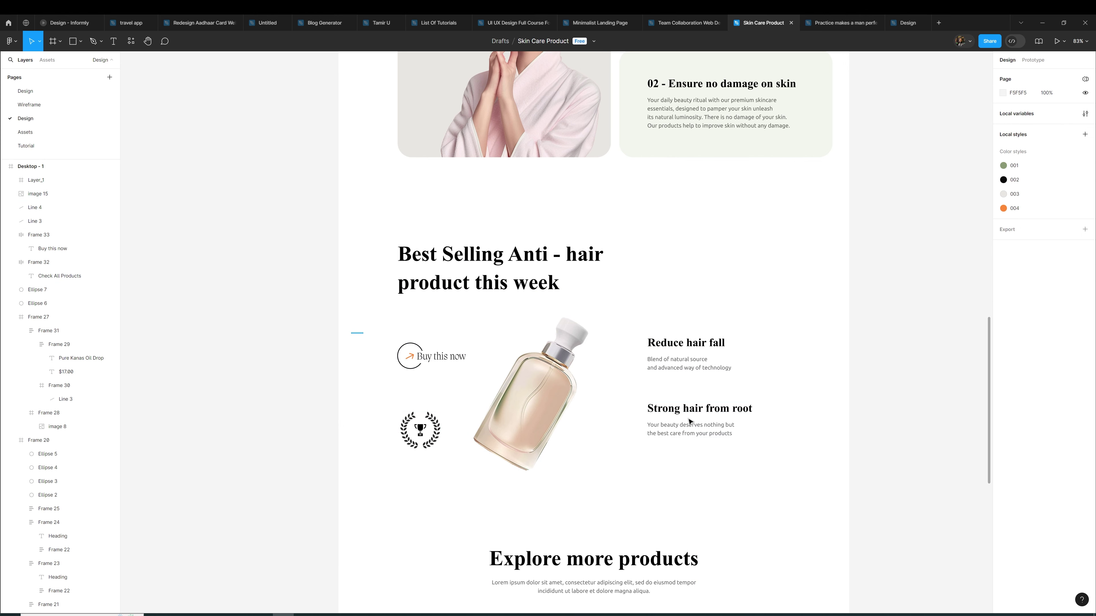
drag(558, 392, 587, 391)
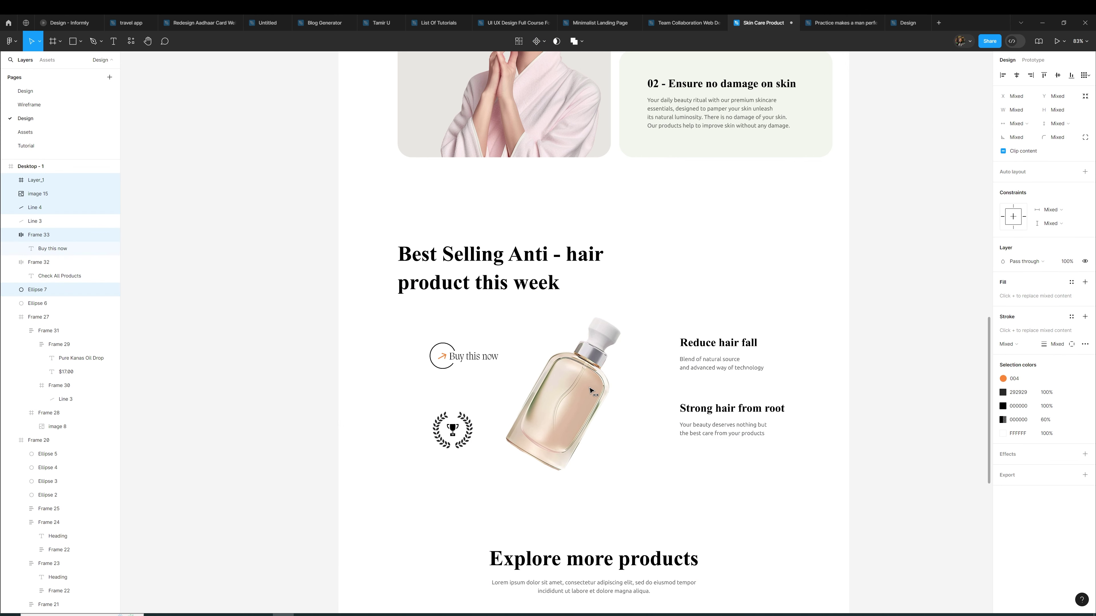
drag(586, 391, 595, 392)
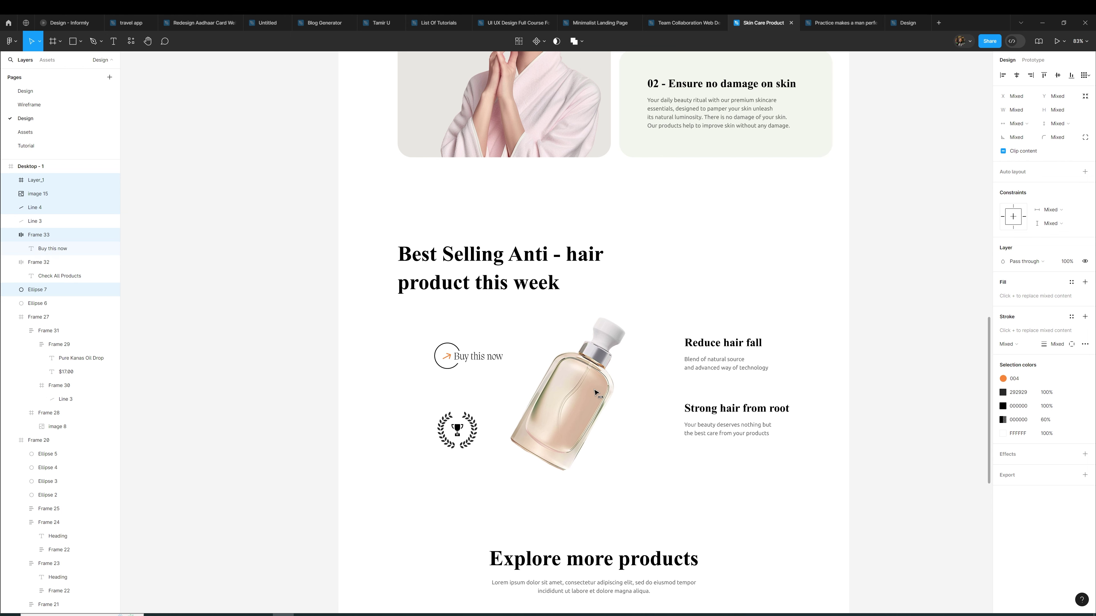
click(415, 390)
Move the Buy this now button and trophy left to align with the heading
drag(397, 332, 505, 461)
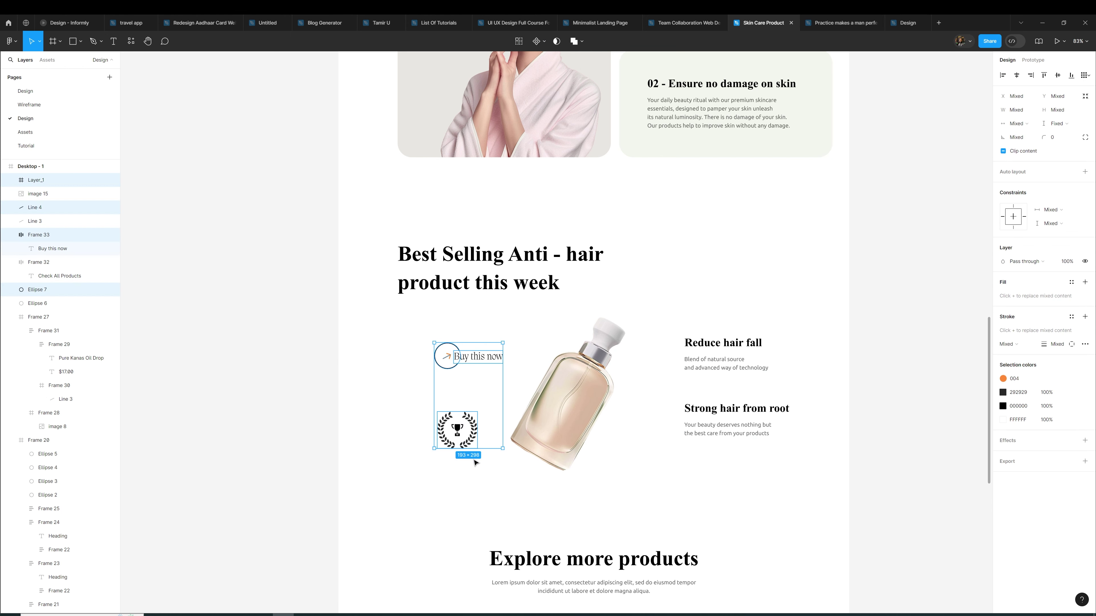
drag(457, 430, 421, 430)
click(457, 490)
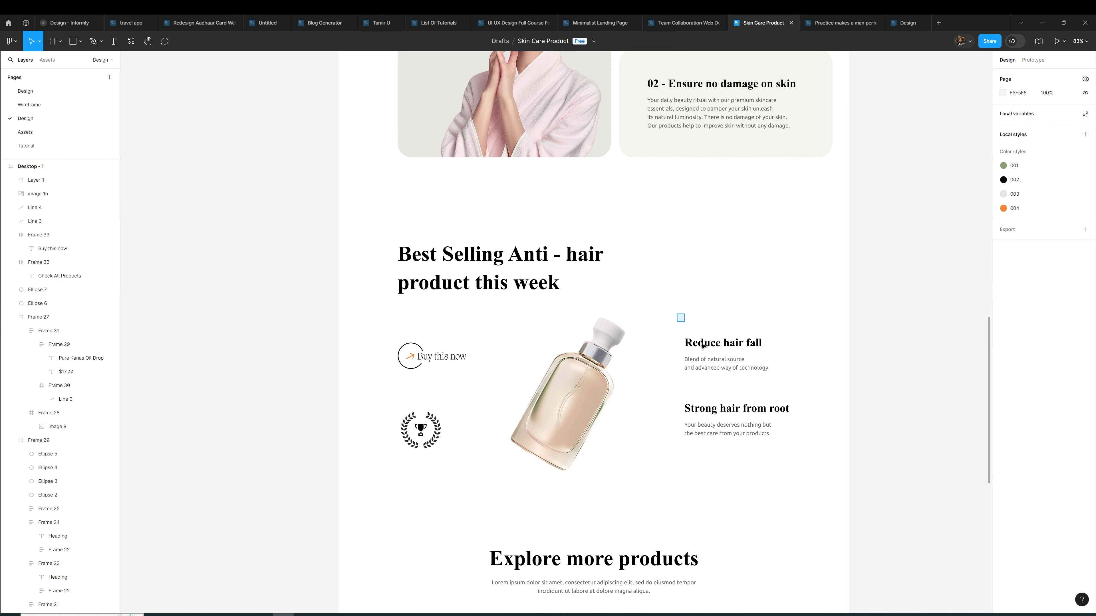
drag(679, 315, 780, 485)
click(570, 399)
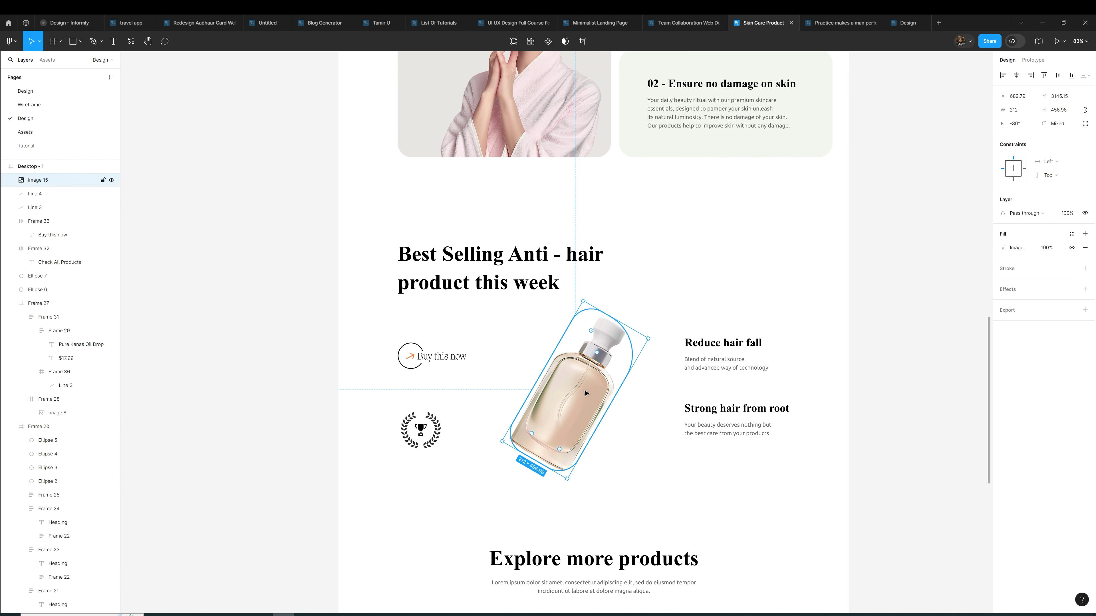
click(626, 480)
scroll(626, 481, down, 4)
scroll(624, 482, down, 4)
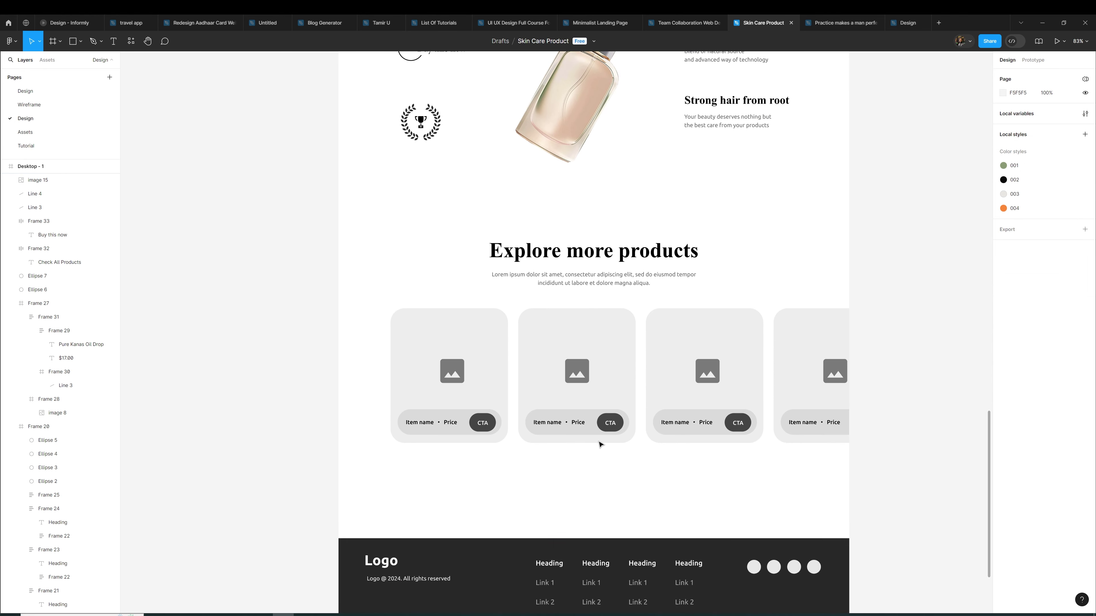
Retitle the Explore more products heading to 'Some New Products' / 'Just Arrived' on two lines
double_click(617, 259)
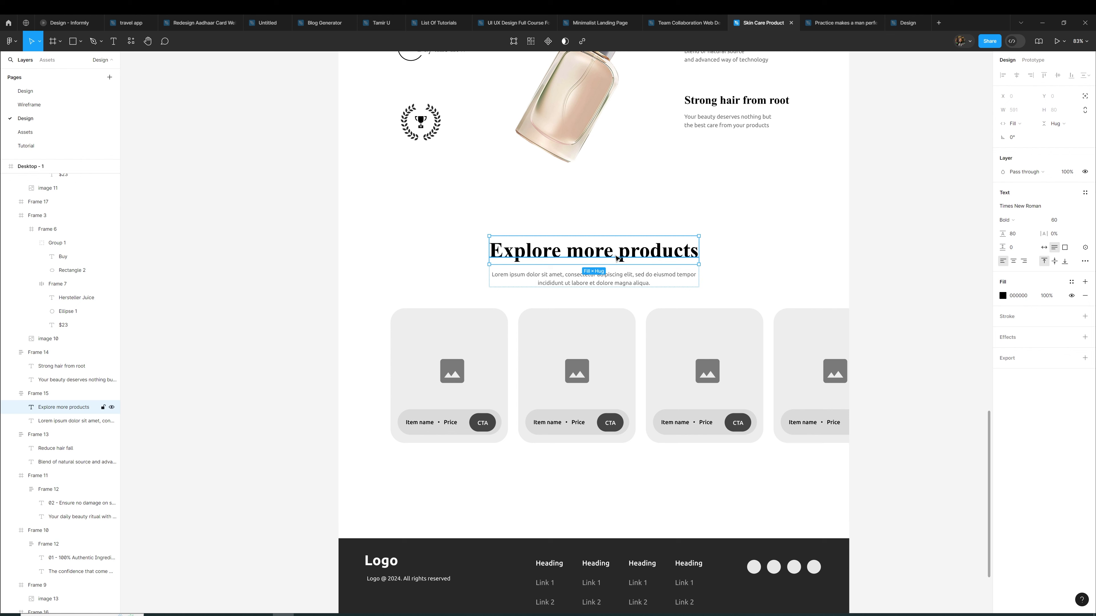
text(Some New Proi)
key(BackSpace)
key(BackSpace)
text(oducts)
key(Return)
text(Just Arrived)
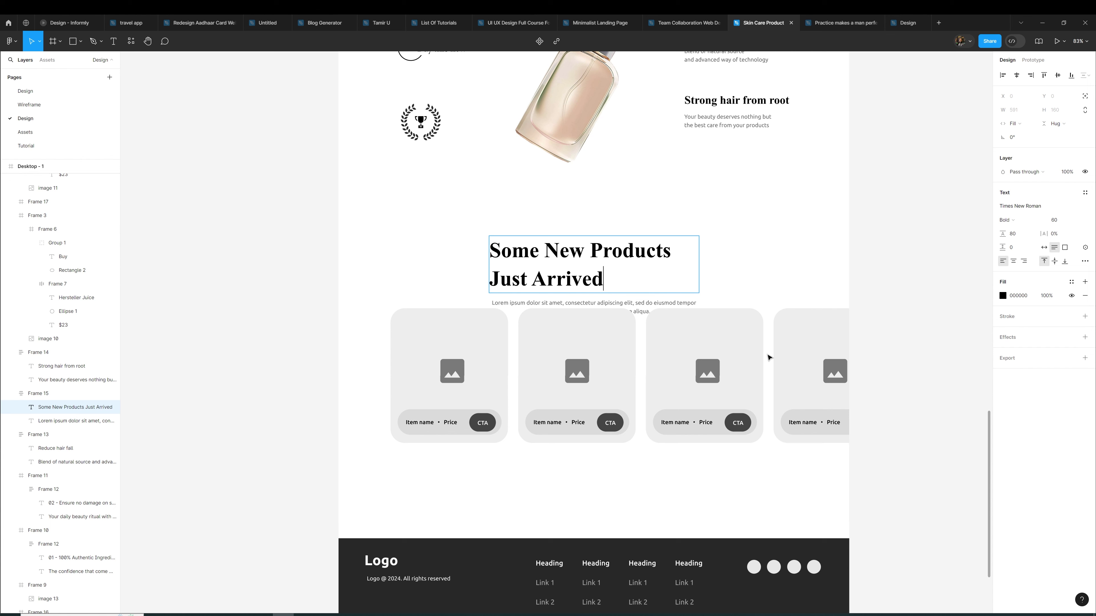
key(Escape)
Centre-align the heading and nudge the four product cards down
click(1013, 261)
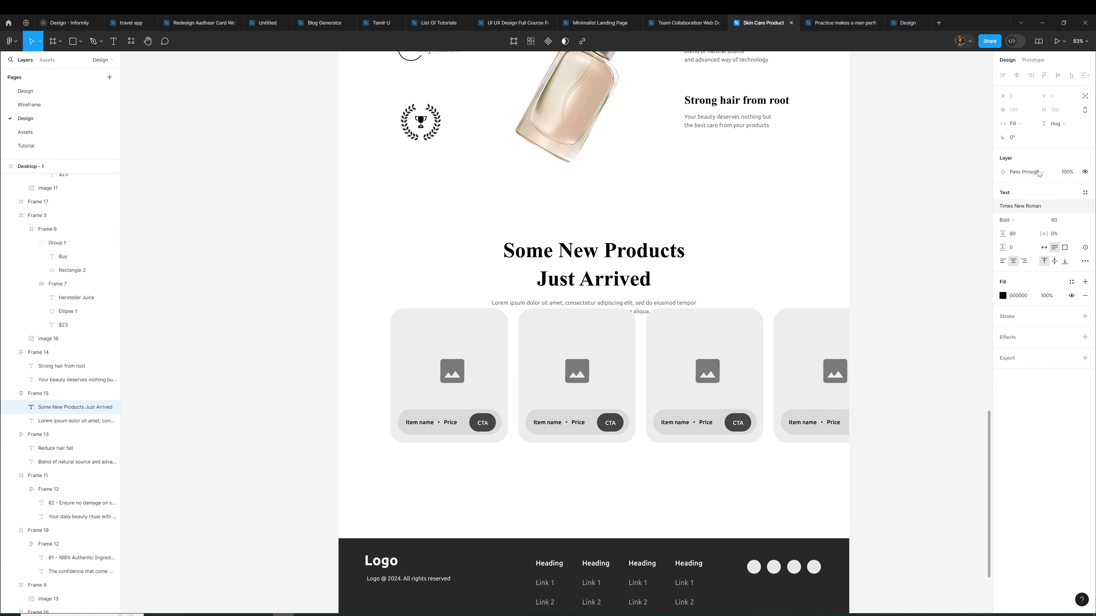
click(884, 175)
click(593, 259)
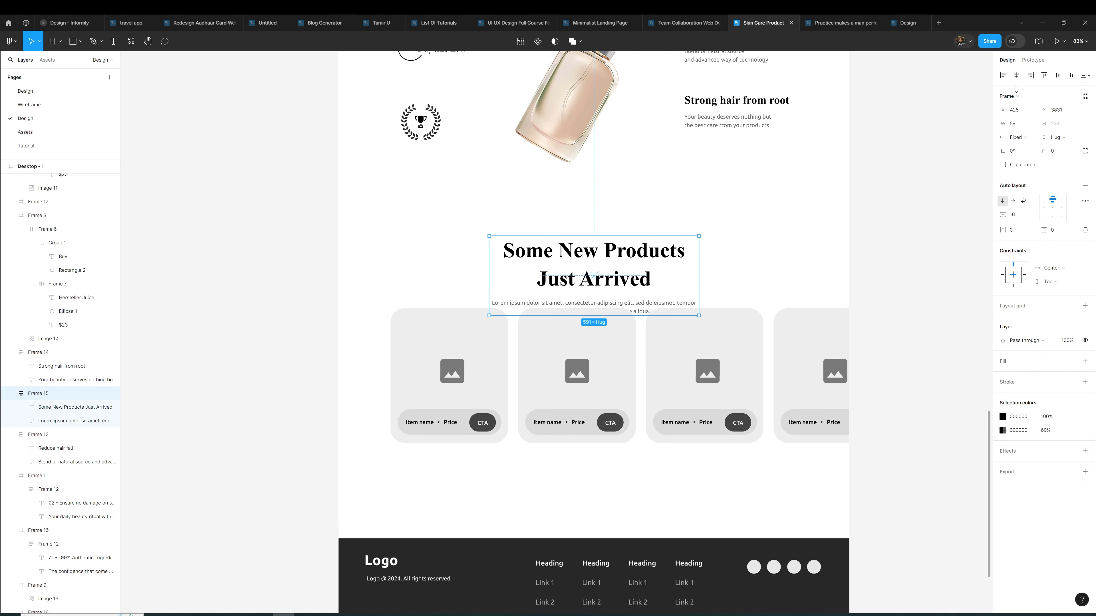
drag(321, 338, 785, 426)
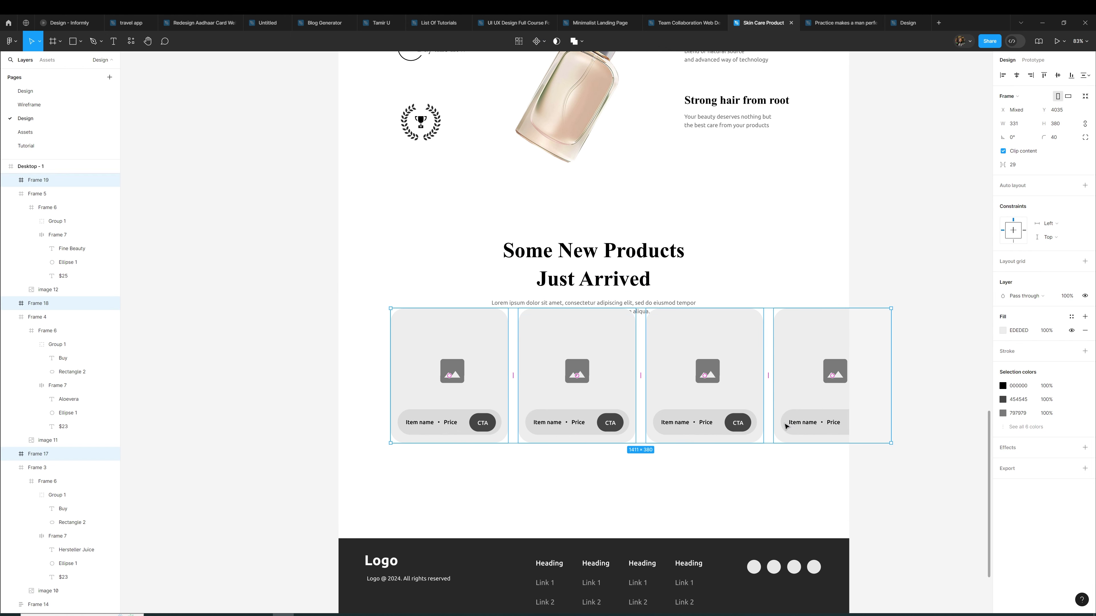
key(shift+Down)
key(shift+Down)
key(shift+Down)
key(shift+Down)
key(shift+Down)
key(shift+Down)
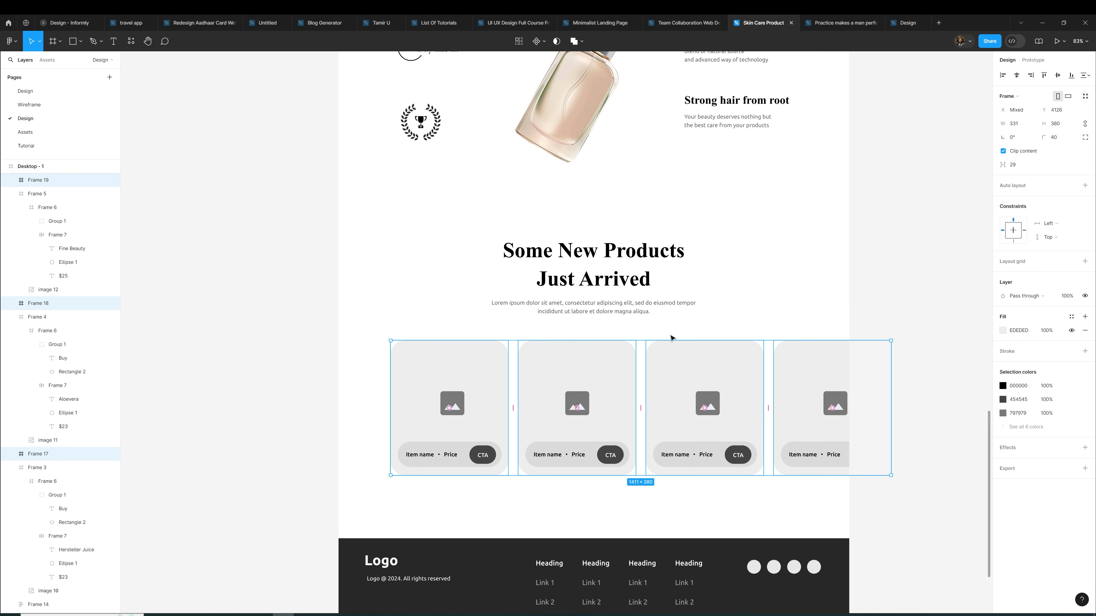
click(597, 303)
Replace the products subtitle with a two-line sentence on diverse skincare needs and healthy, radiant skin reflecting unique beauty
double_click(597, 303)
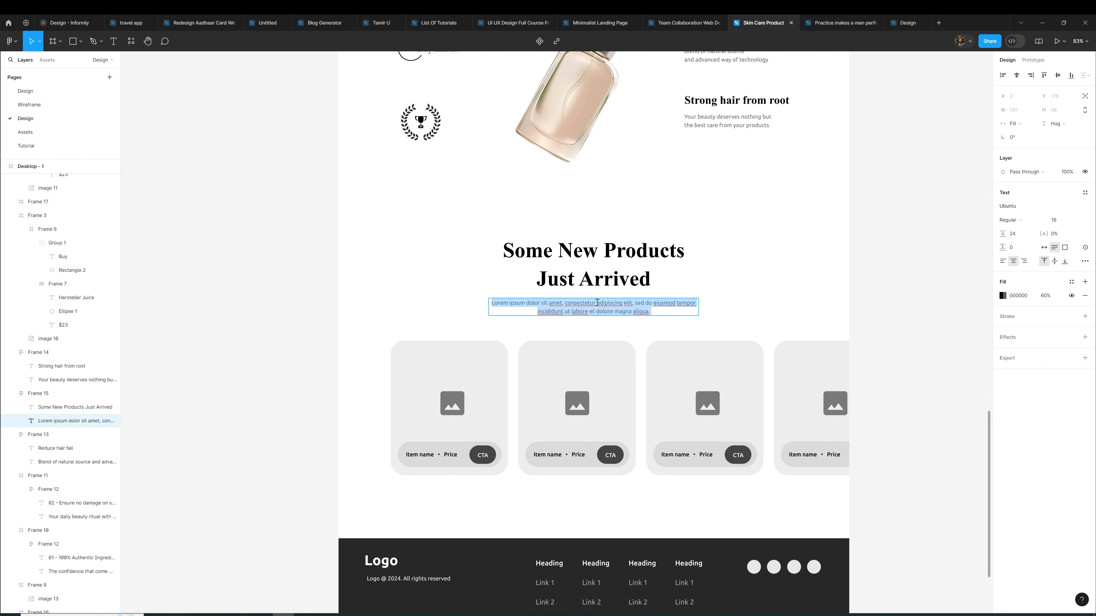
text(E)
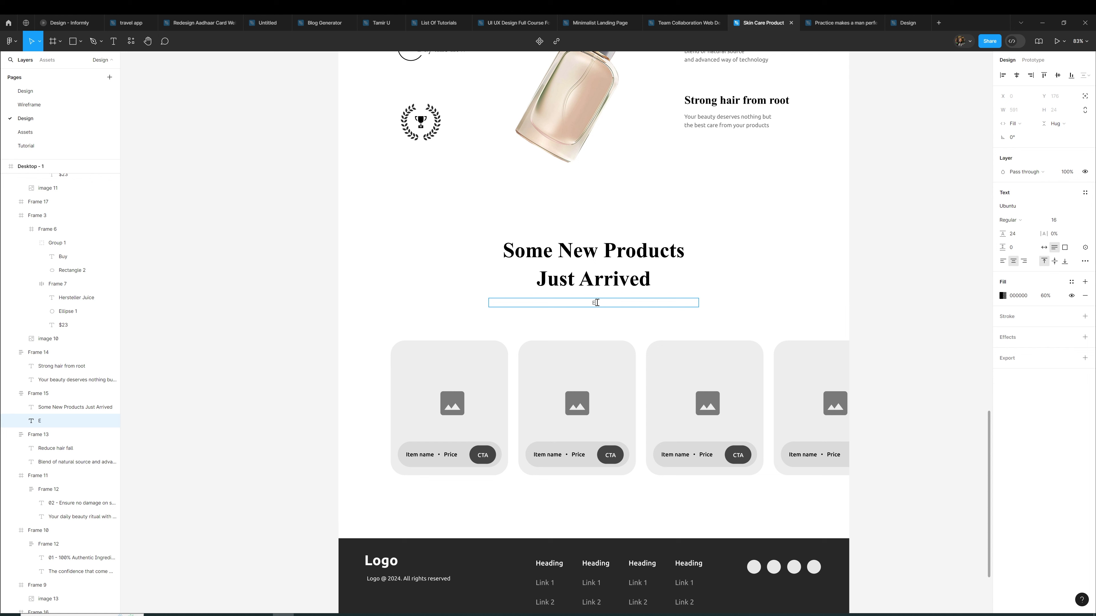
text(ach )
text(needs to address )
text(diverse skincare needs)
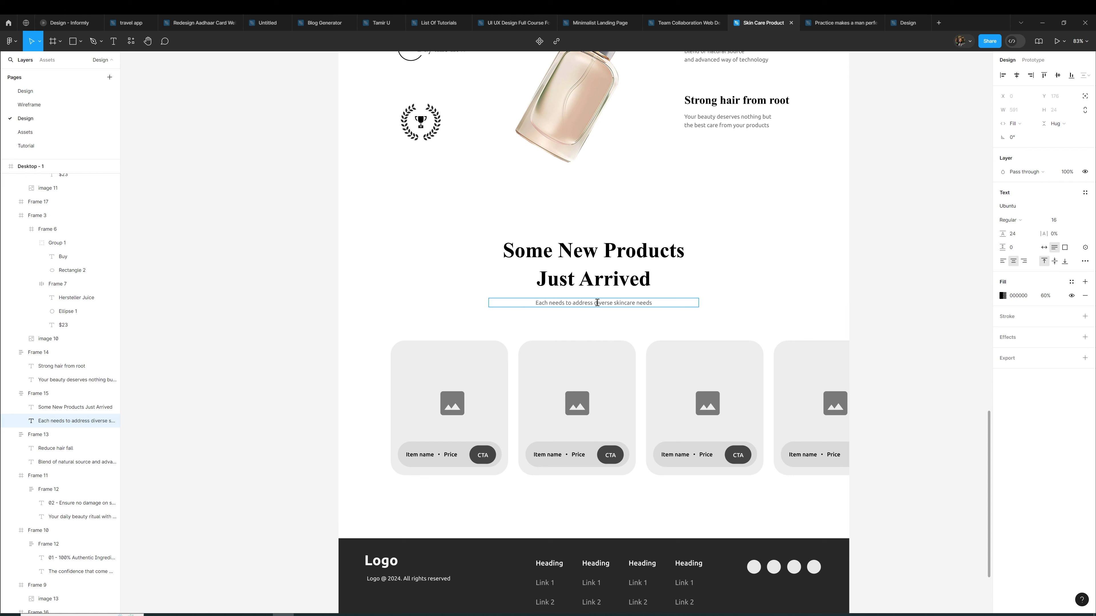
text(, ensurung)
key(BackSpace)
key(BackSpace)
key(BackSpace)
text(ing the r)
text(adiant ha)
key(BackSpace)
key(BackSpace)
text(and)
key(Return)
text(al)
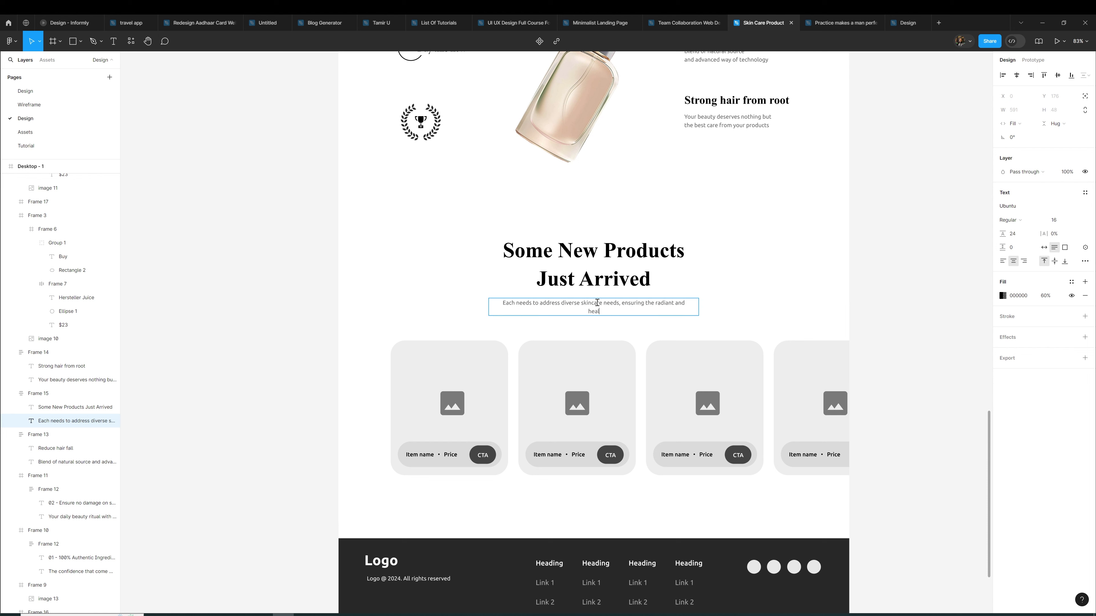
text(thy skin)
text(cts)
text( yi)
text(our unique beauty)
Leave subtitle editing and scroll around the products area, marquee-selecting elements near the heading
click(759, 277)
scroll(758, 277, down, 5)
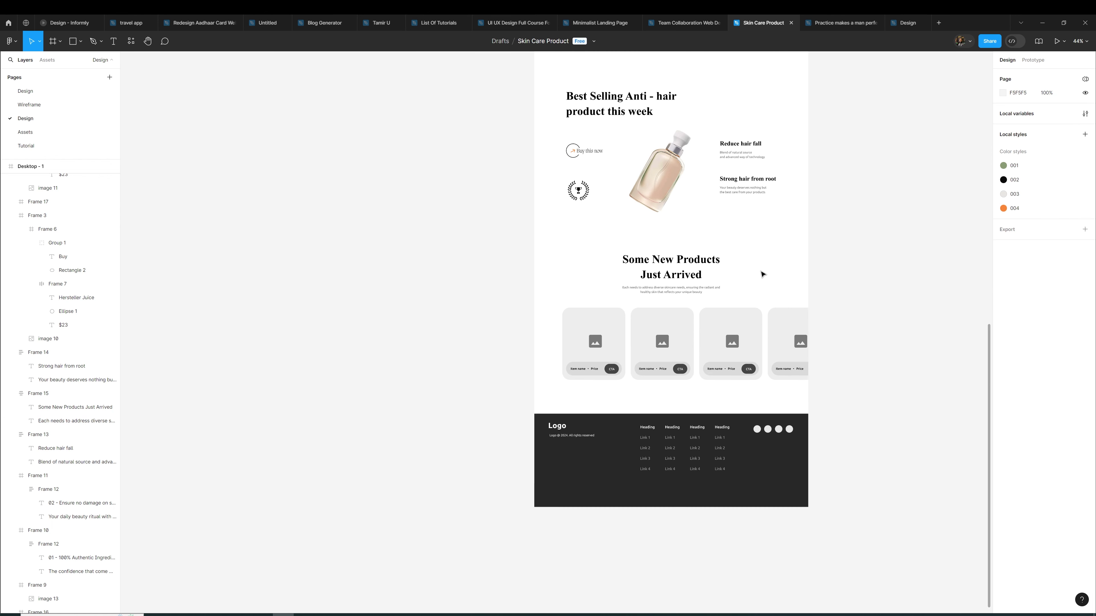
scroll(763, 293, up, 2)
scroll(683, 441, up, 8)
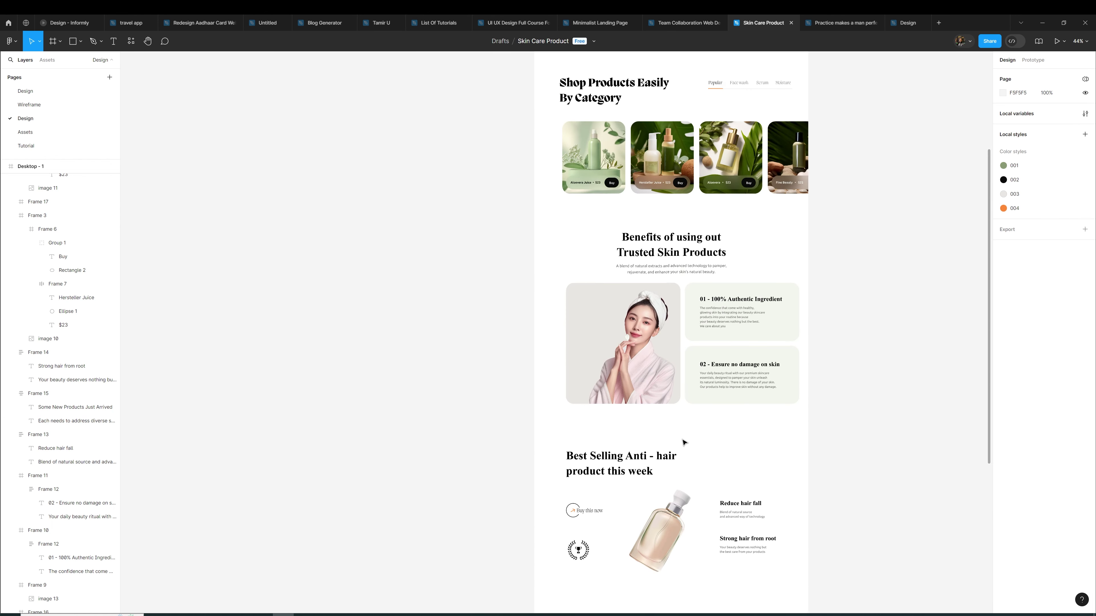
scroll(684, 439, down, 6)
scroll(604, 432, down, 1)
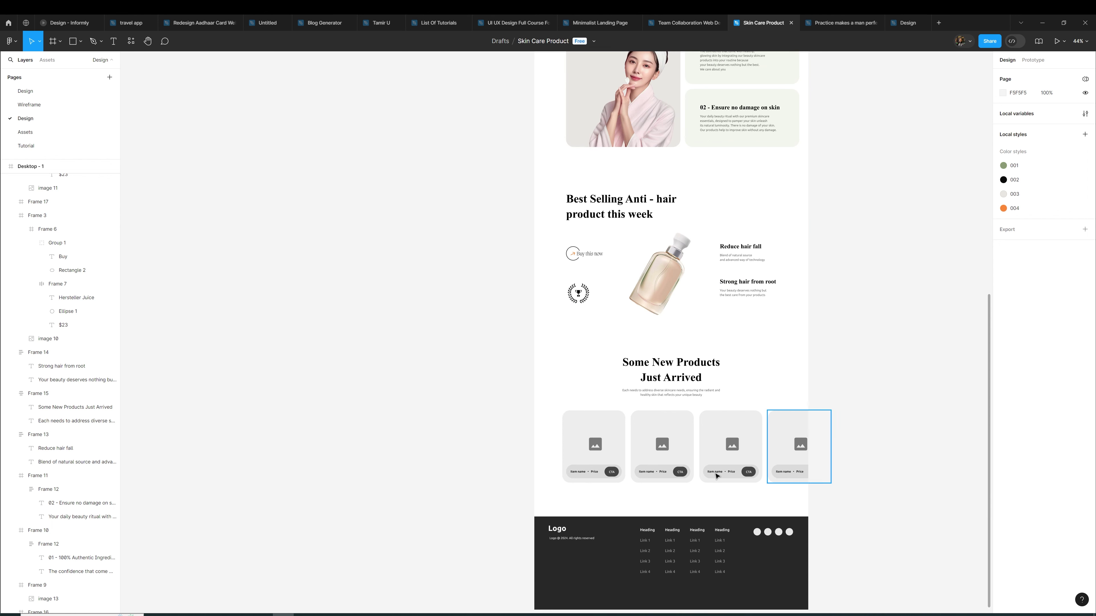
scroll(604, 449, up, 3)
scroll(558, 162, up, 3)
drag(527, 176, 583, 199)
drag(762, 247, 844, 262)
scroll(795, 302, down, 6)
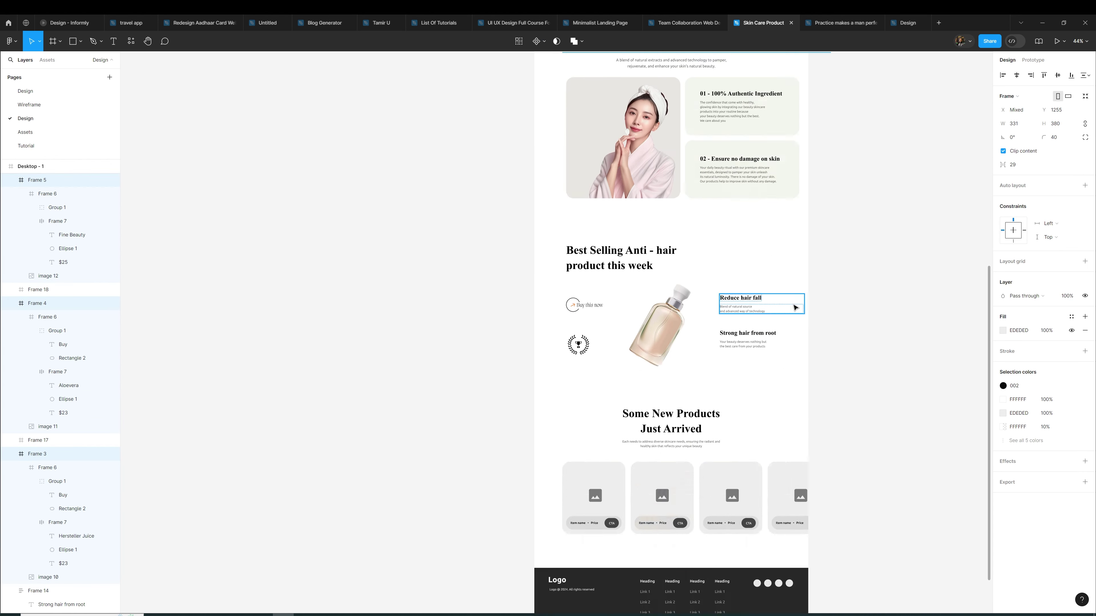
scroll(795, 307, down, 4)
scroll(795, 304, up, 6)
scroll(780, 209, up, 1)
scroll(755, 205, up, 2)
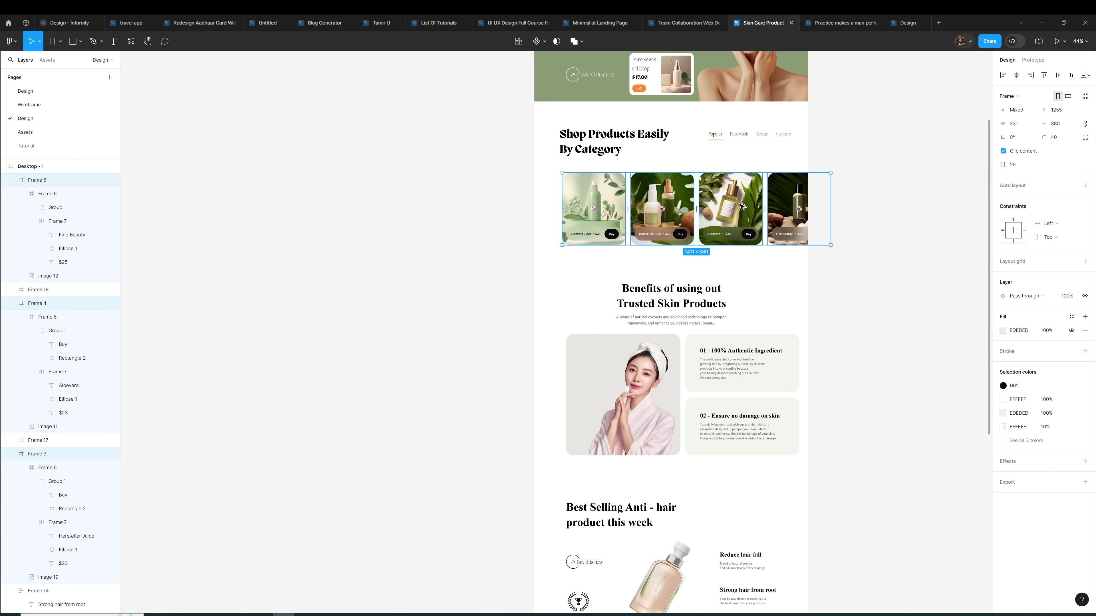
Drag copies of the product cards into New Products, delete the duplicate frames, then go to Assets
mouse_move(743, 206)
mouse_down()
mouse_move(743, 611)
mouse_move(729, 555)
mouse_up()
click(729, 555)
shift+click(662, 555)
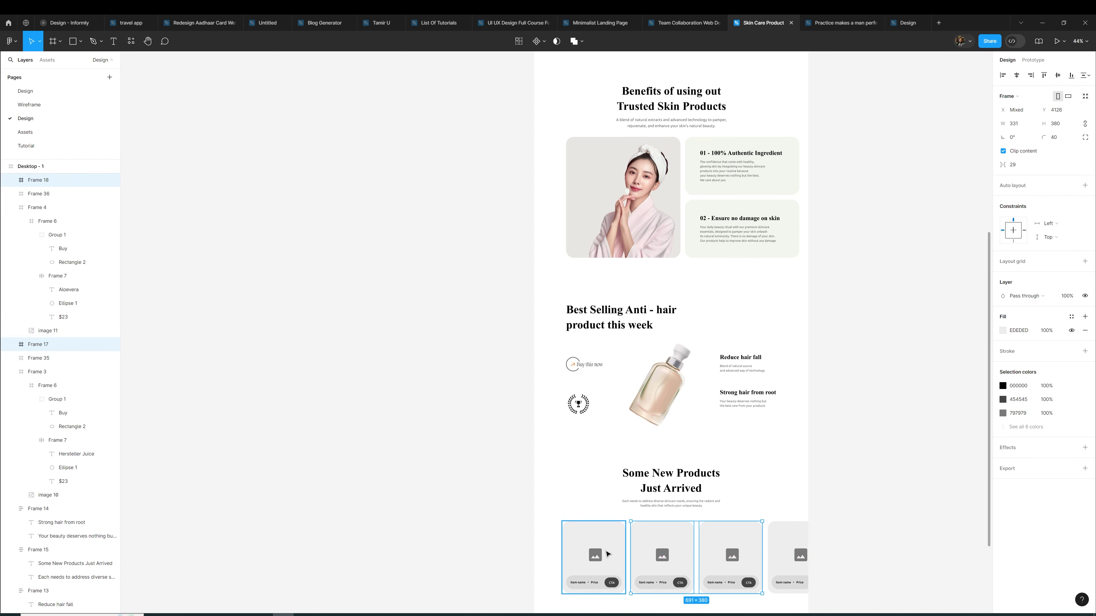
shift+click(607, 554)
shift+click(796, 556)
key(Delete)
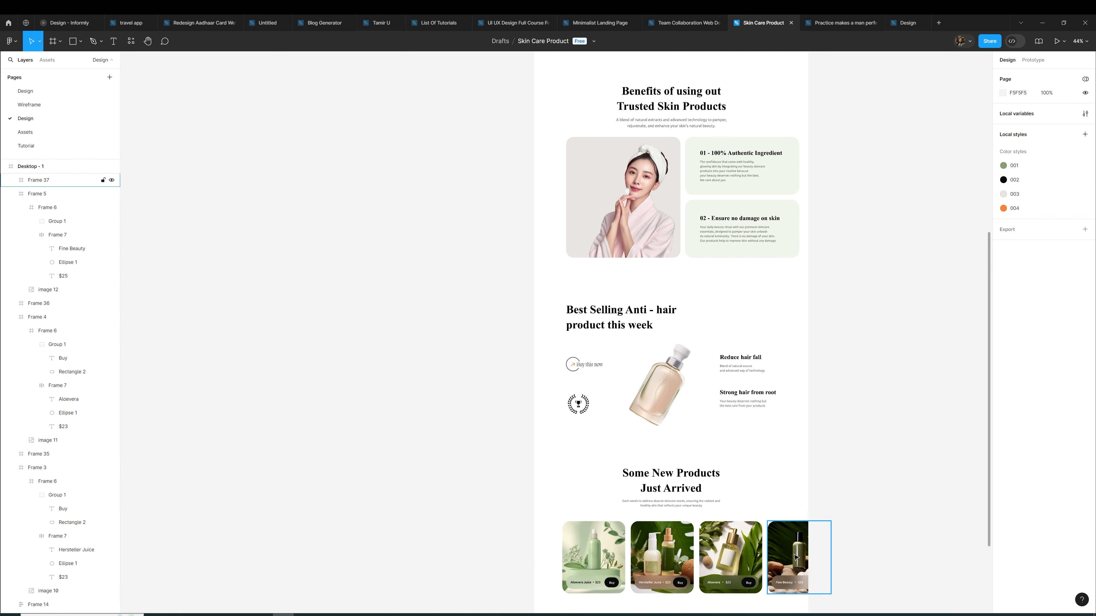
scroll(760, 518, down, 2)
scroll(742, 487, down, 3)
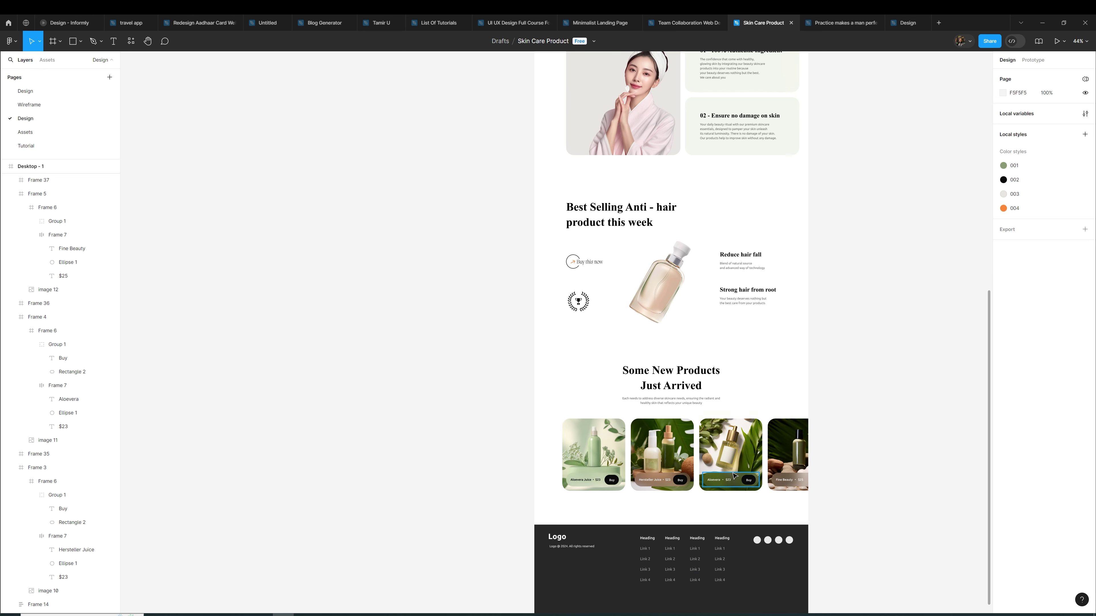
scroll(733, 475, up, 3)
scroll(708, 440, up, 2)
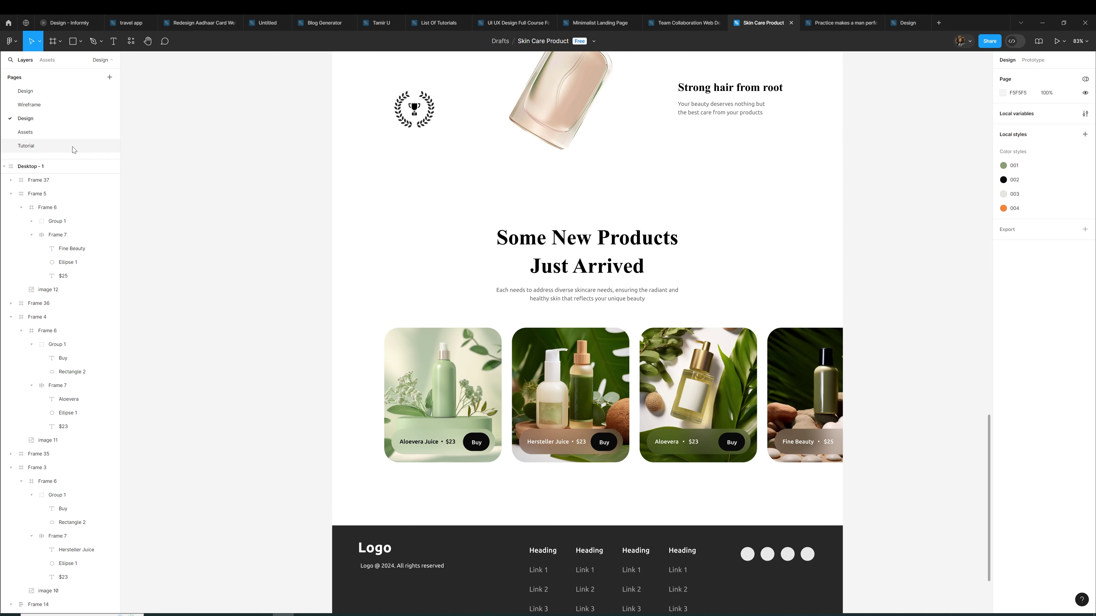
click(43, 133)
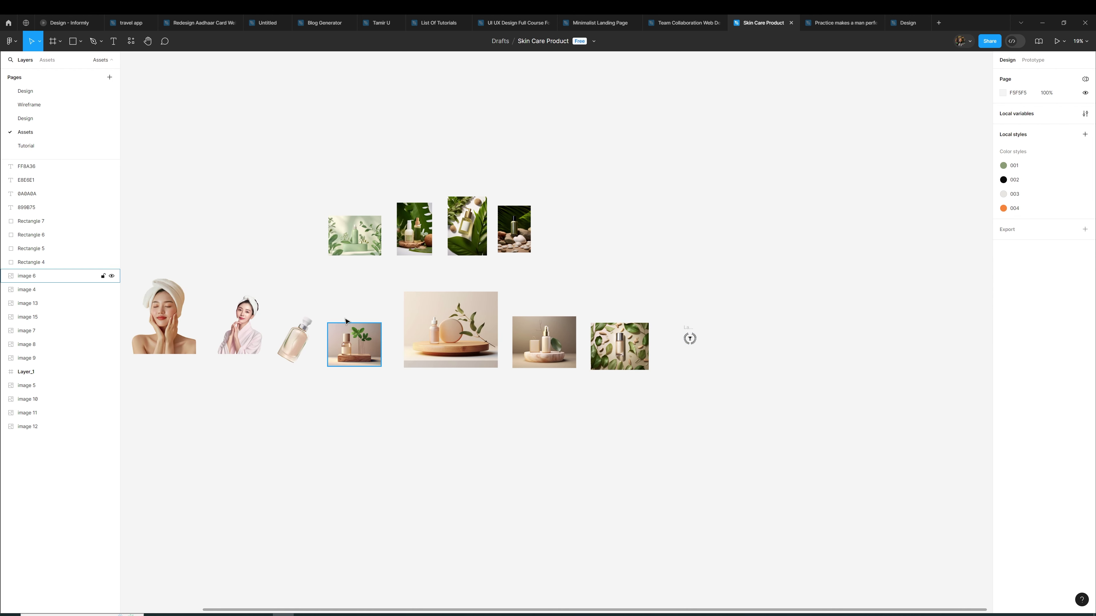
Copy product images 6–9 from the Assets page and paste them beside the Design landing page
drag(325, 289, 653, 433)
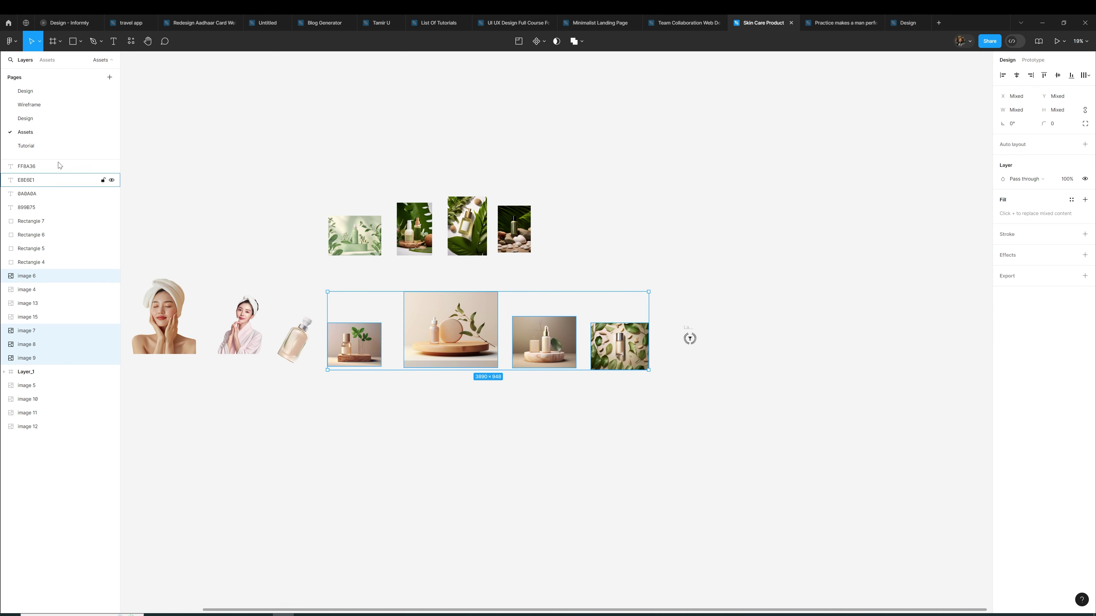
click(53, 146)
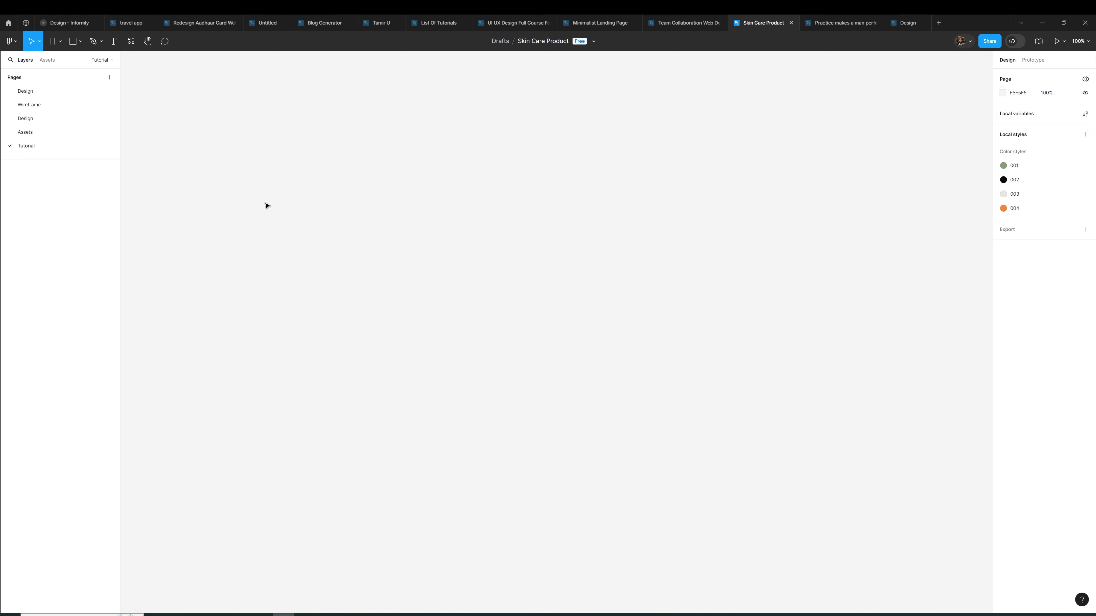
click(49, 120)
scroll(529, 319, down, 5)
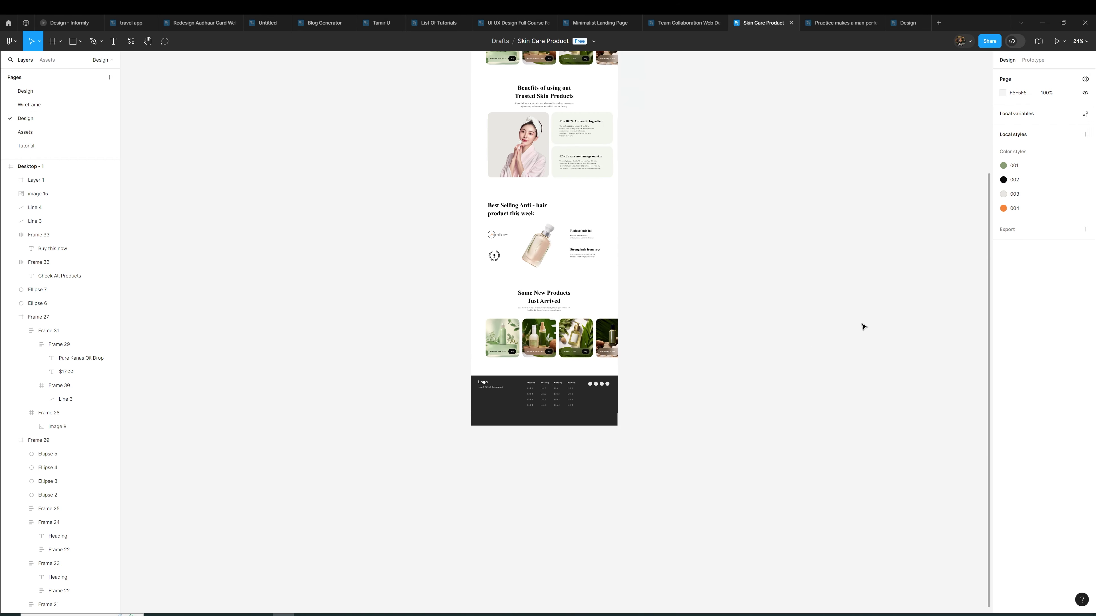
key(ctrl+v)
mouse_move(545, 352)
mouse_down()
mouse_move(804, 358)
mouse_move(882, 380)
mouse_up()
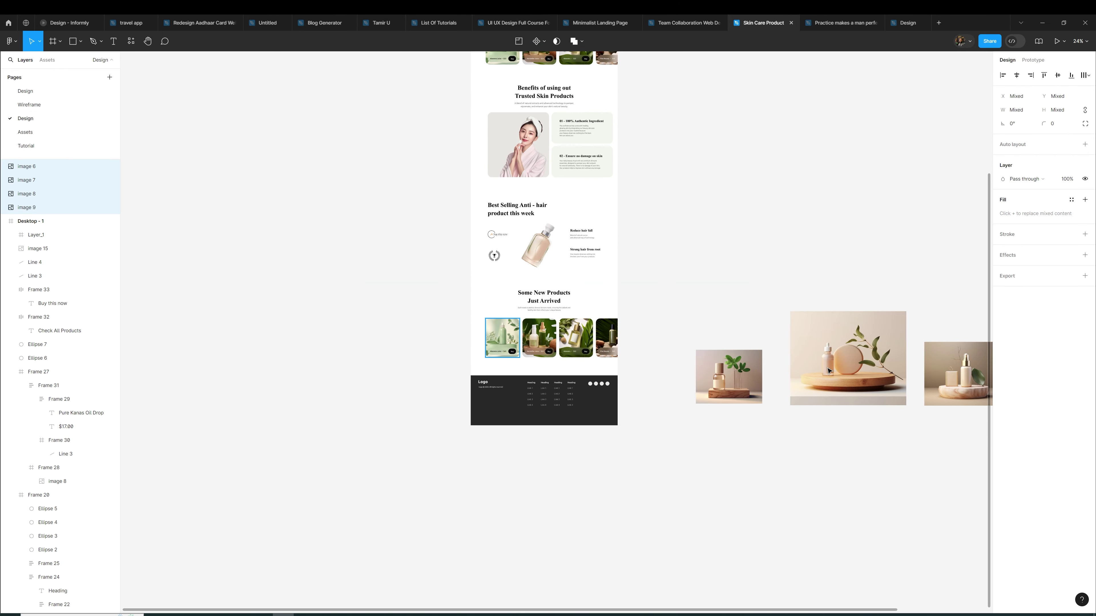
Replace the first card's photo with image 6, behind its label and button, resized to about 510×414
click(743, 375)
key(Delete)
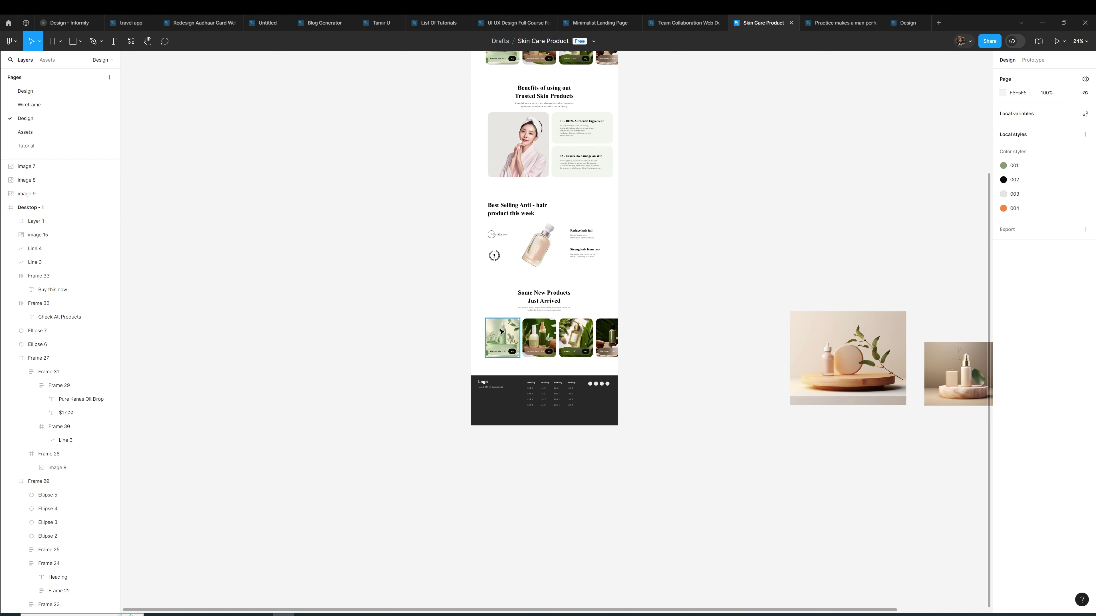
ctrl+click(502, 333)
scroll(500, 332, up, 3)
key(Delete)
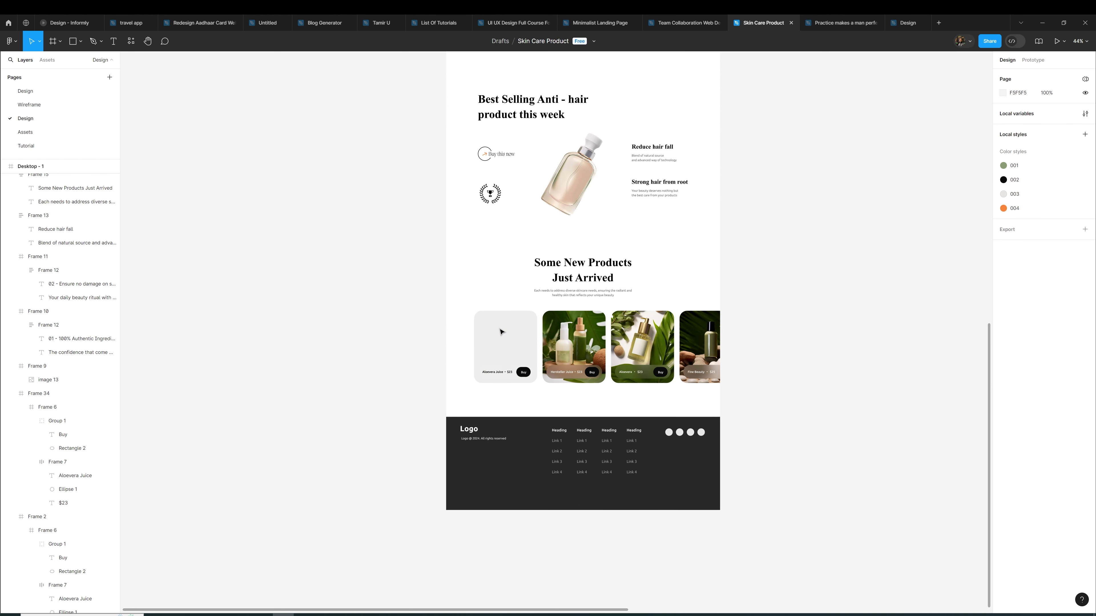
key(ctrl+v)
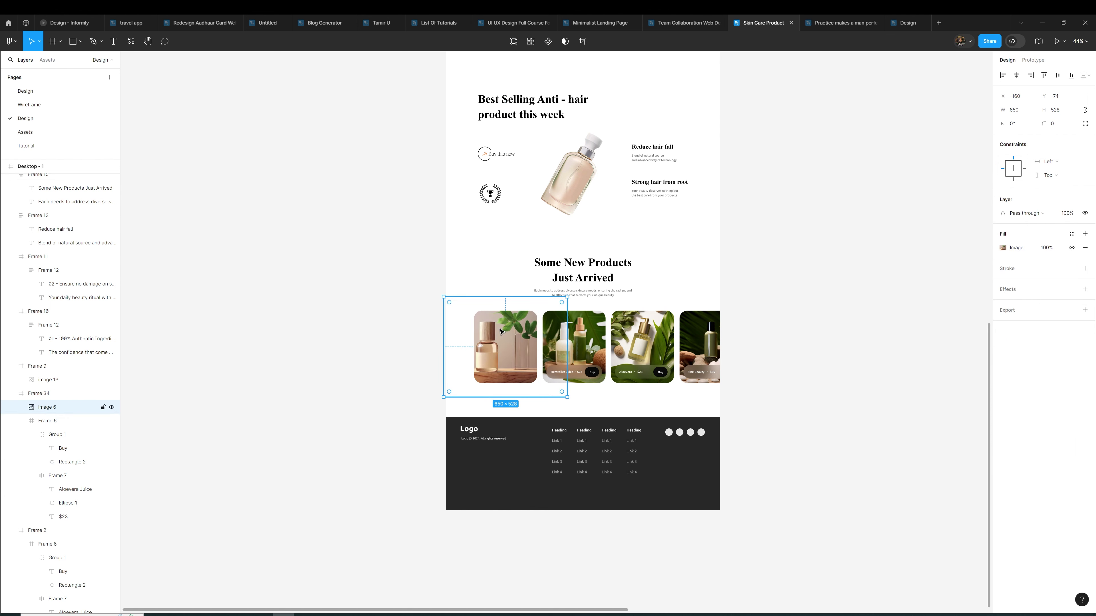
key(ctrl+bracketleft)
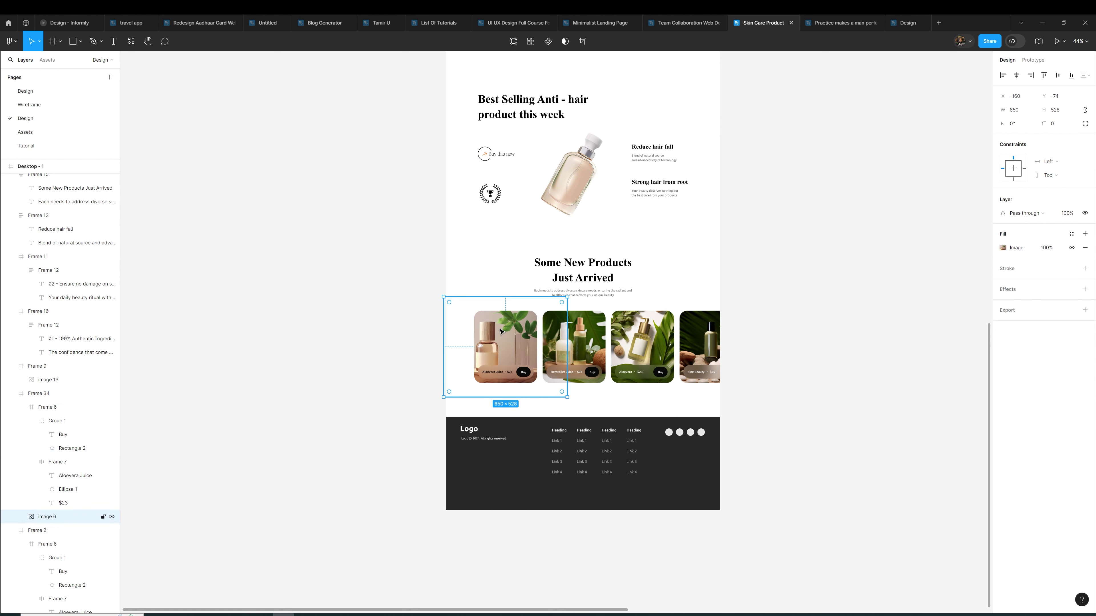
drag(496, 333, 511, 335)
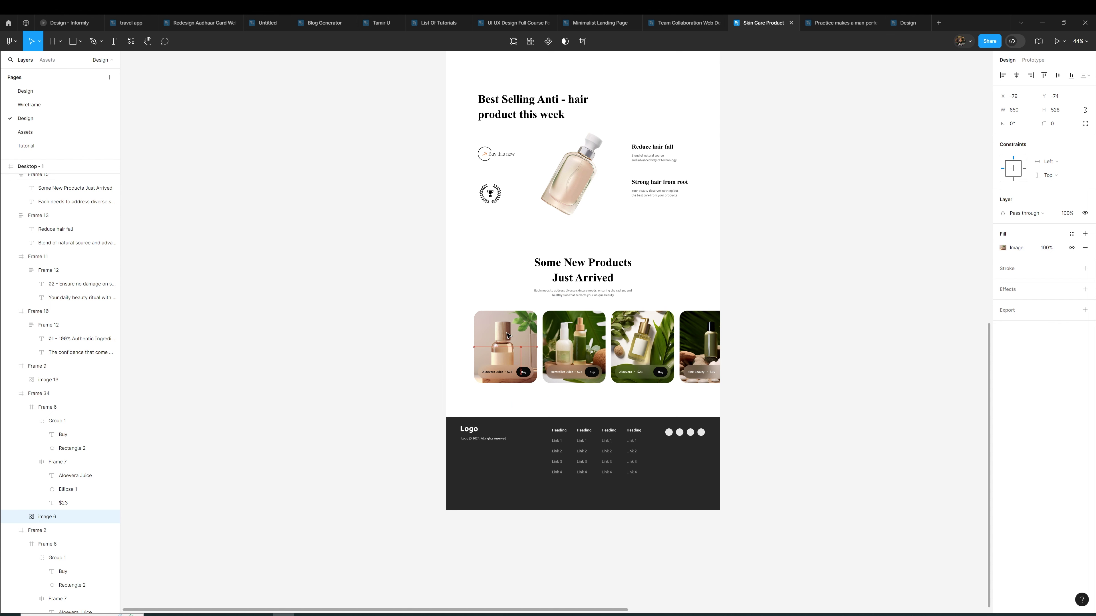
drag(582, 297, 522, 329)
key(Escape)
click(545, 312)
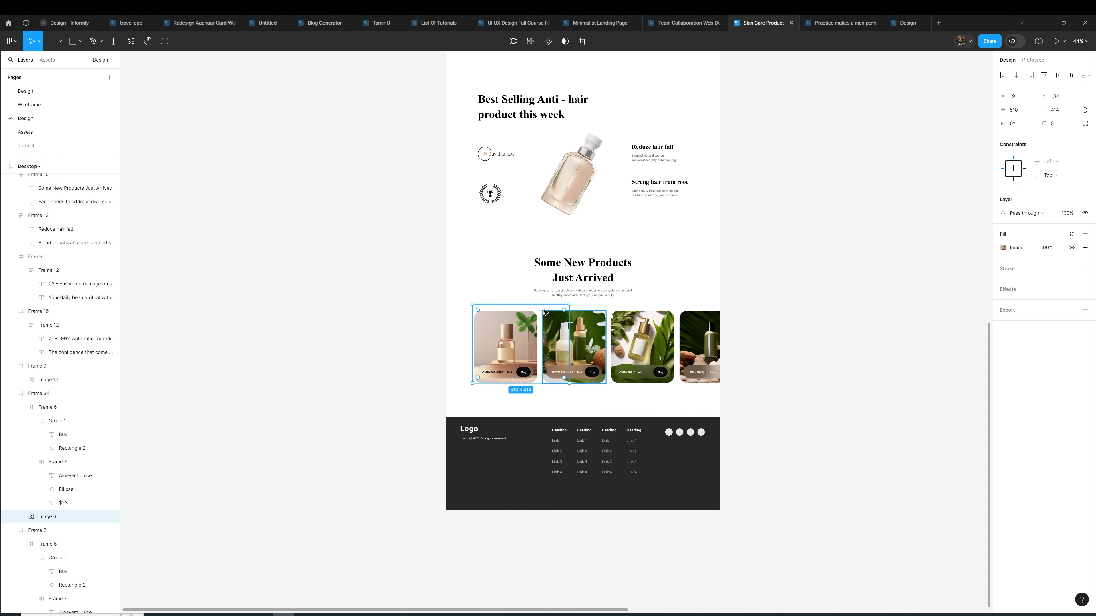
drag(569, 305, 570, 304)
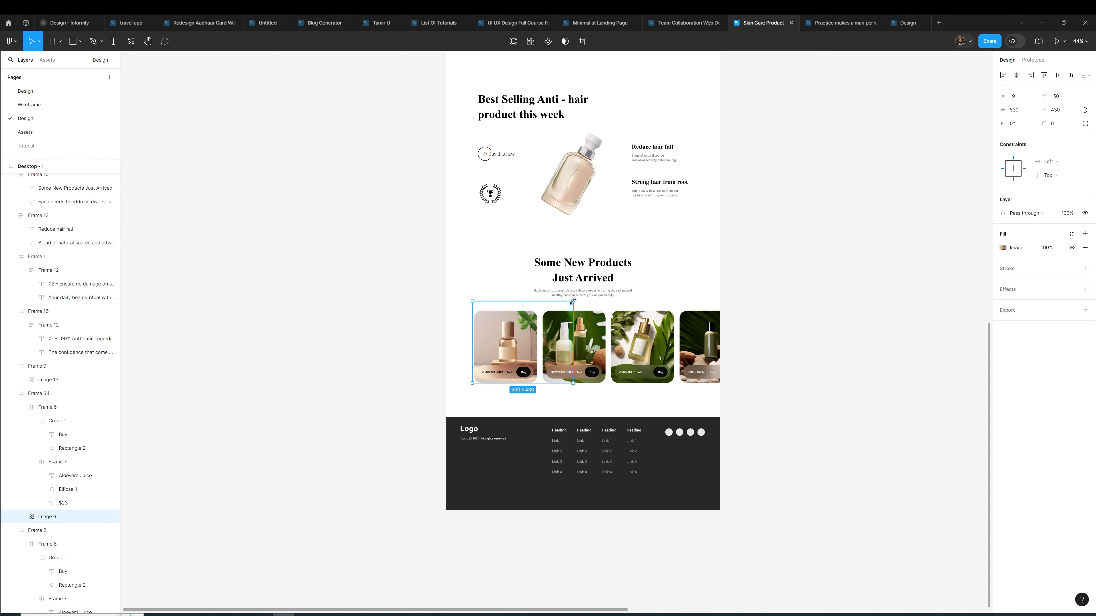
key(Escape)
scroll(684, 334, right, 3)
scroll(643, 348, down, 2)
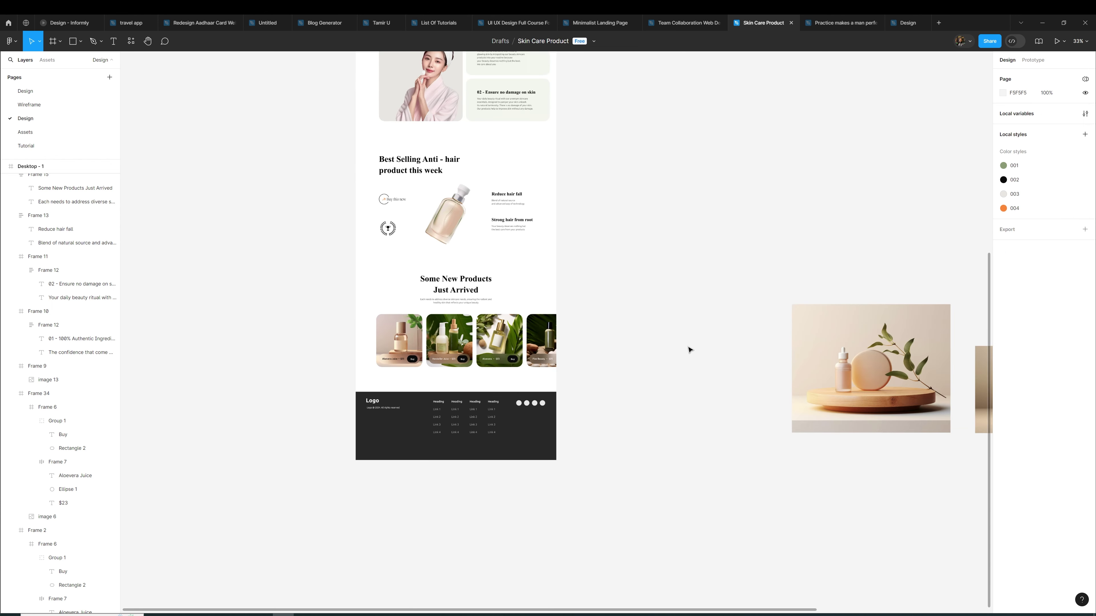
Replace the second card's photo with image 7, sent behind its label and sized to 840×682
click(837, 363)
key(Delete)
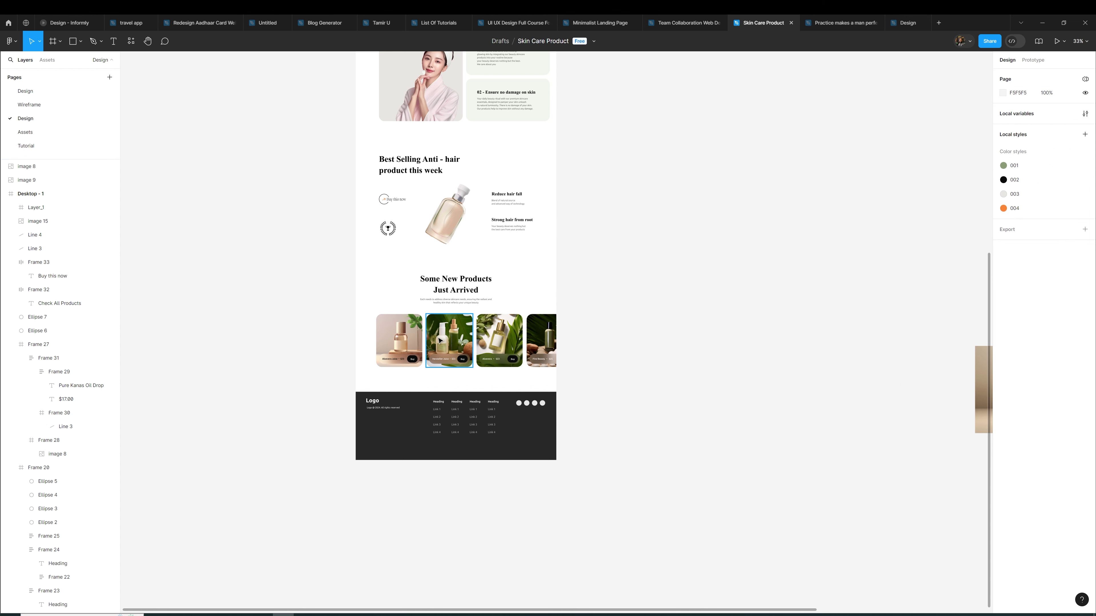
click(440, 341)
key(Delete)
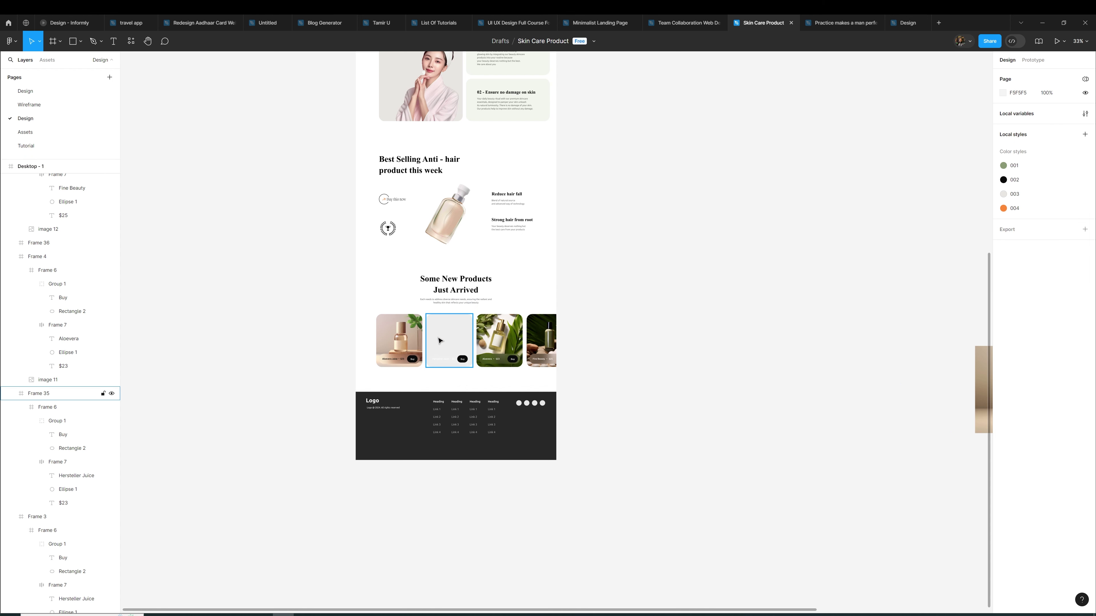
click(439, 341)
key(ctrl+v)
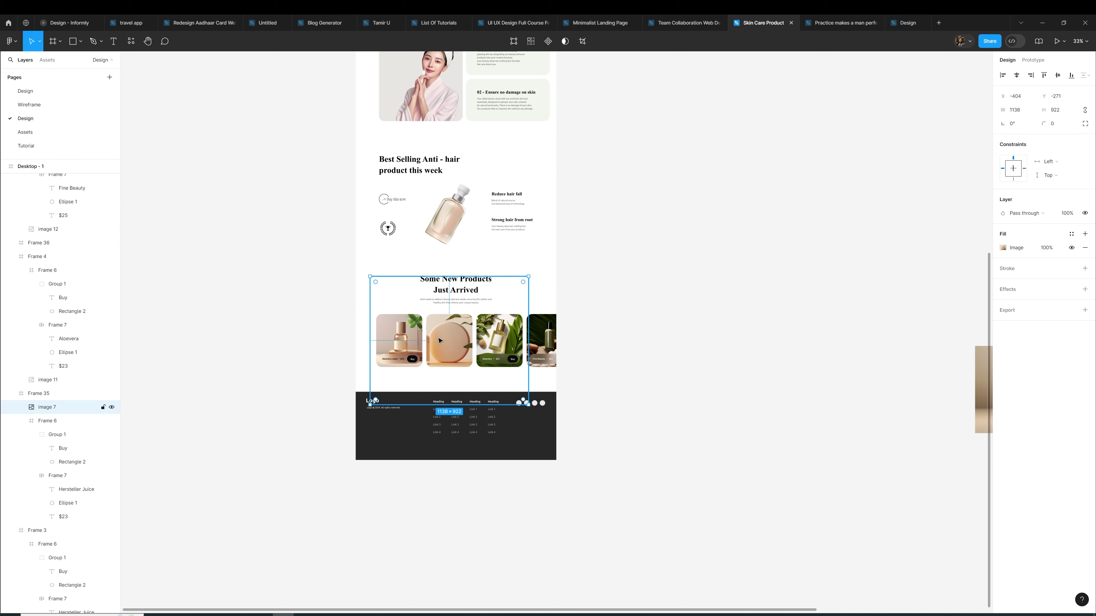
key(ctrl+bracketleft)
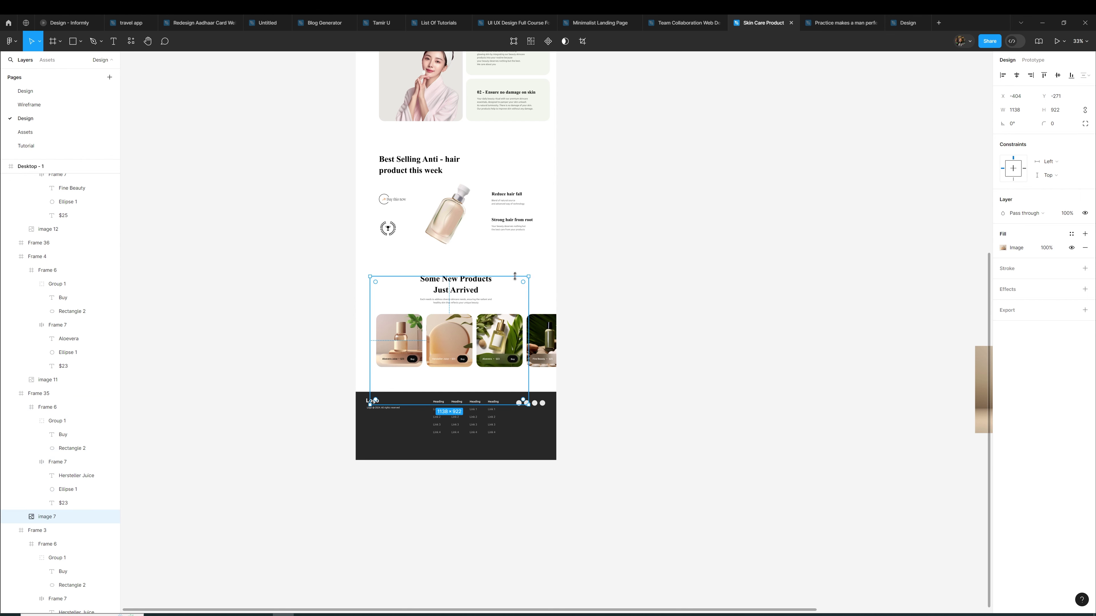
key(alt)
drag(528, 279, 457, 336)
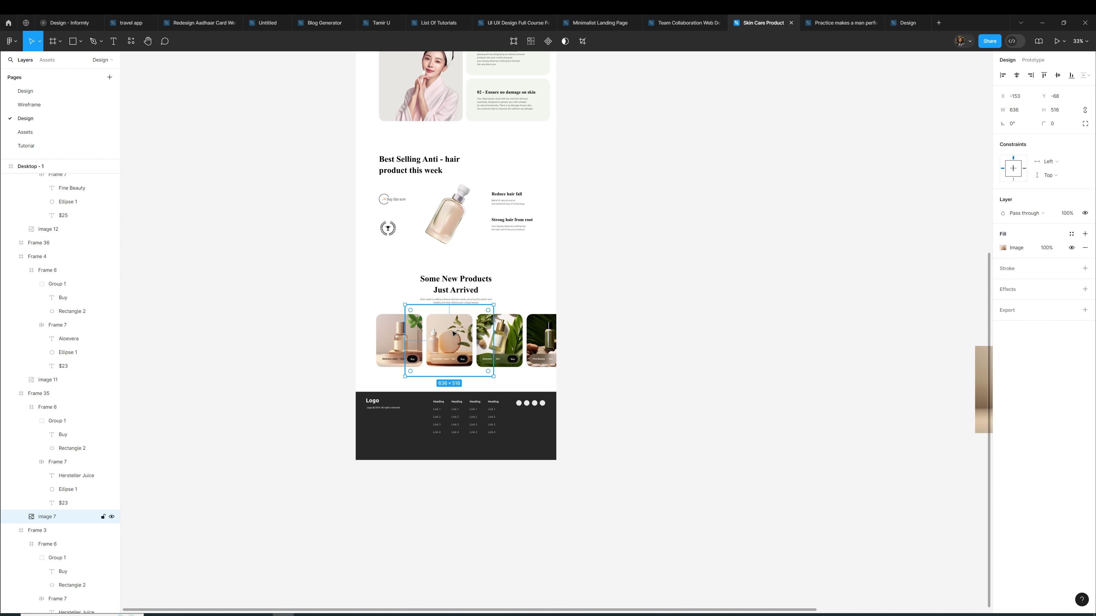
drag(458, 336, 537, 279)
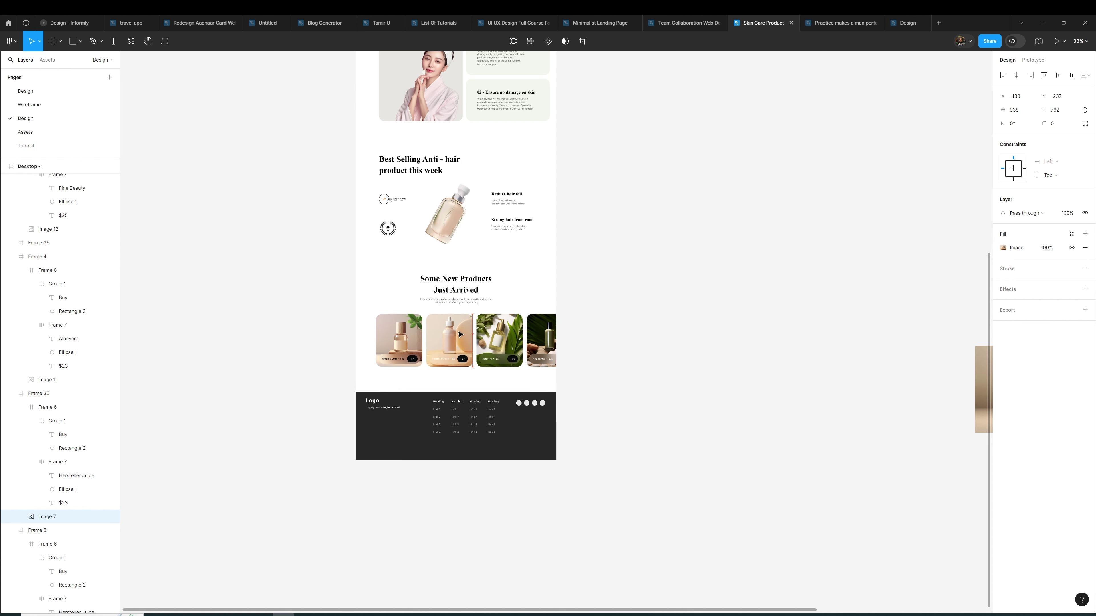
drag(460, 334, 460, 334)
click(602, 298)
scroll(602, 302, down, 3)
Put image 8 into the third product card, resized to 634×514
click(827, 359)
key(Delete)
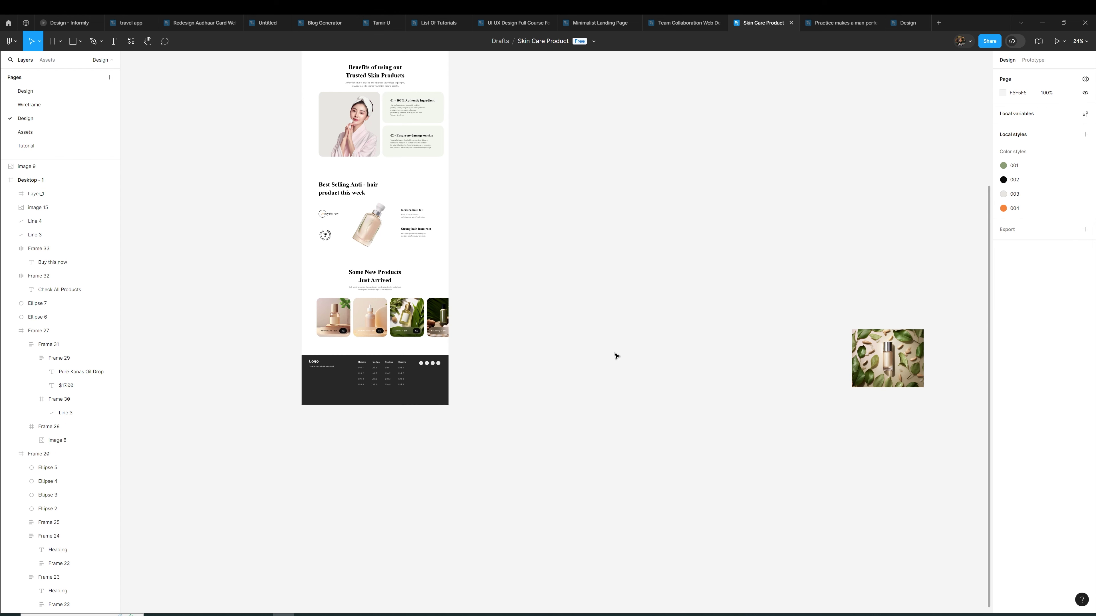
scroll(391, 338, up, 5)
click(434, 272)
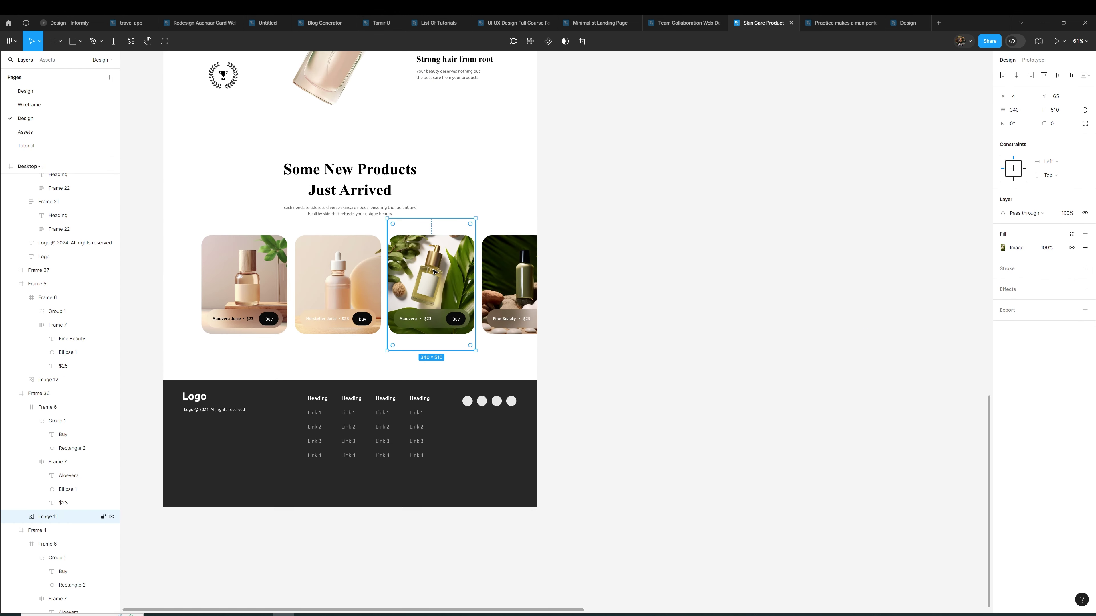
key(Delete)
key(ctrl+z)
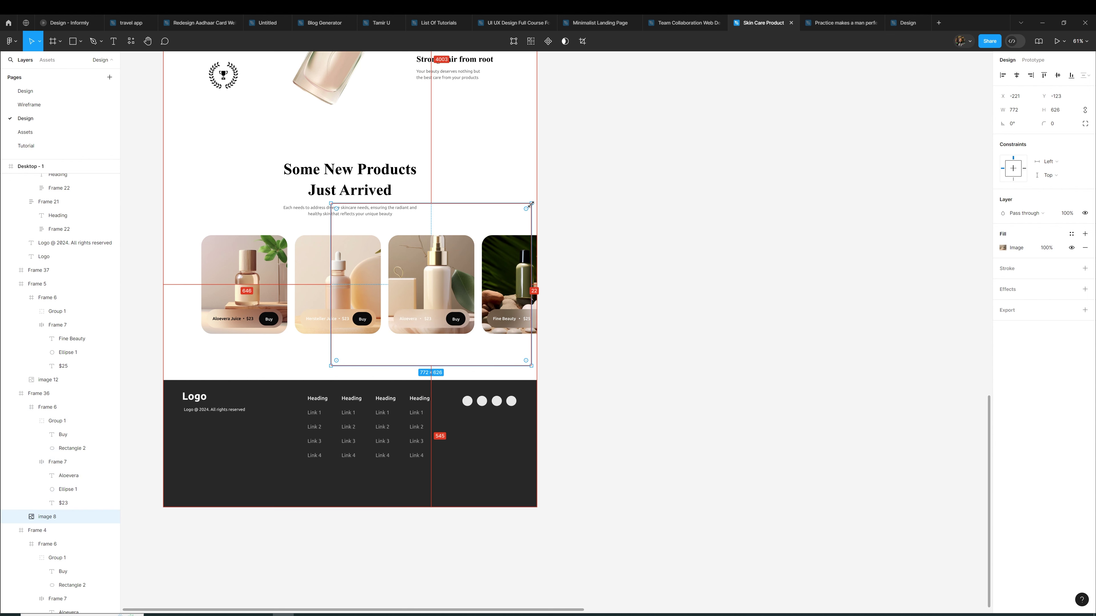
drag(532, 203, 495, 232)
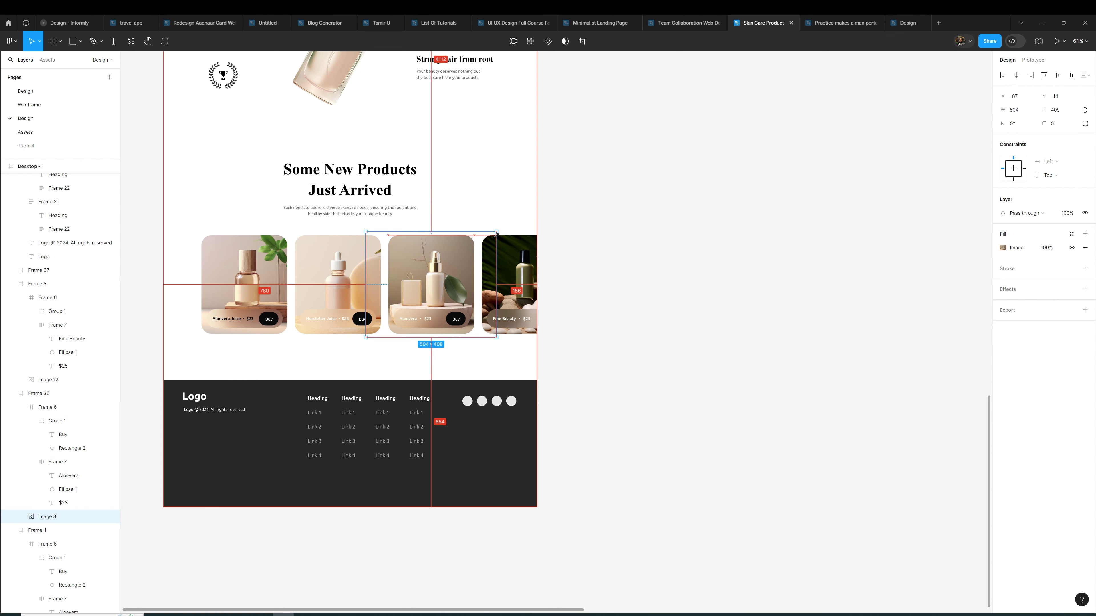
click(591, 224)
scroll(591, 225, down, 4)
Swap the Fine Beauty $25 card's photo for image 9, sent behind the label and shrunk to fit
key(ctrl+v)
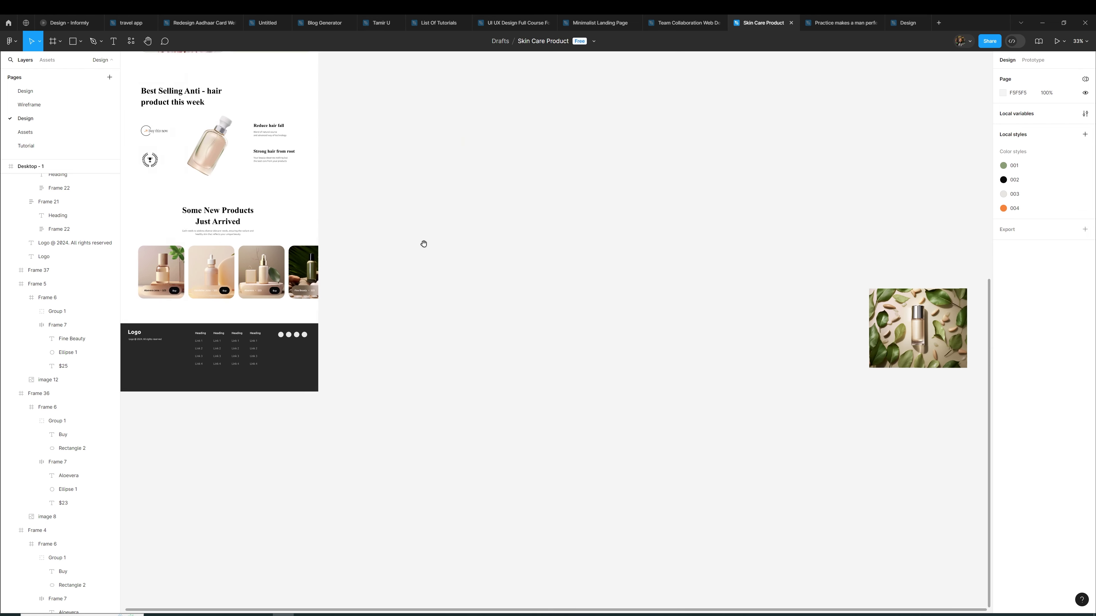
key(Delete)
scroll(509, 271, left, 5)
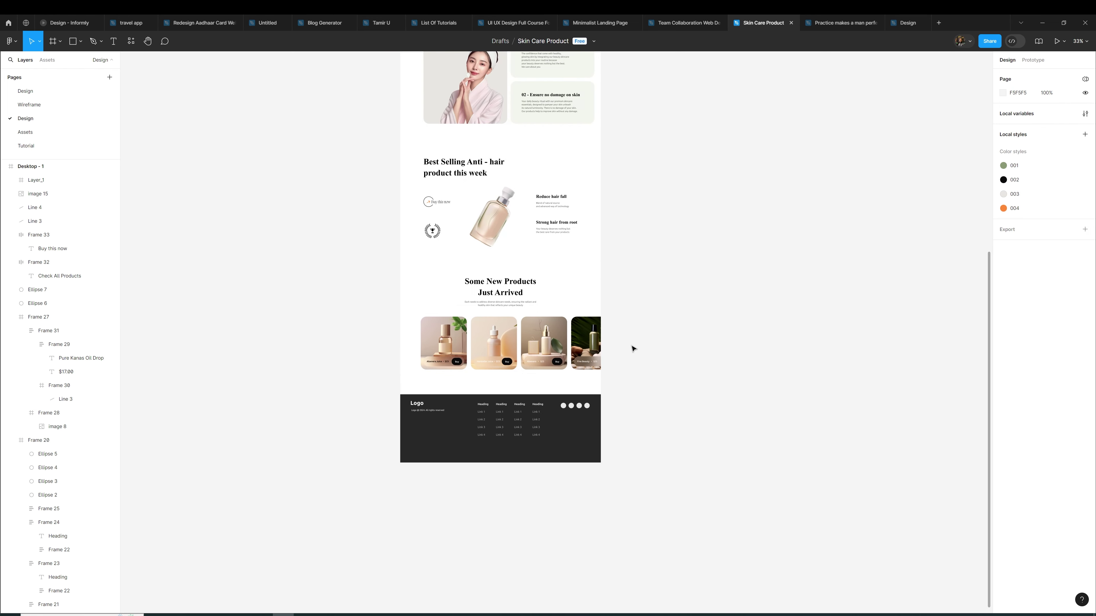
scroll(643, 345, up, 5)
click(568, 327)
key(Delete)
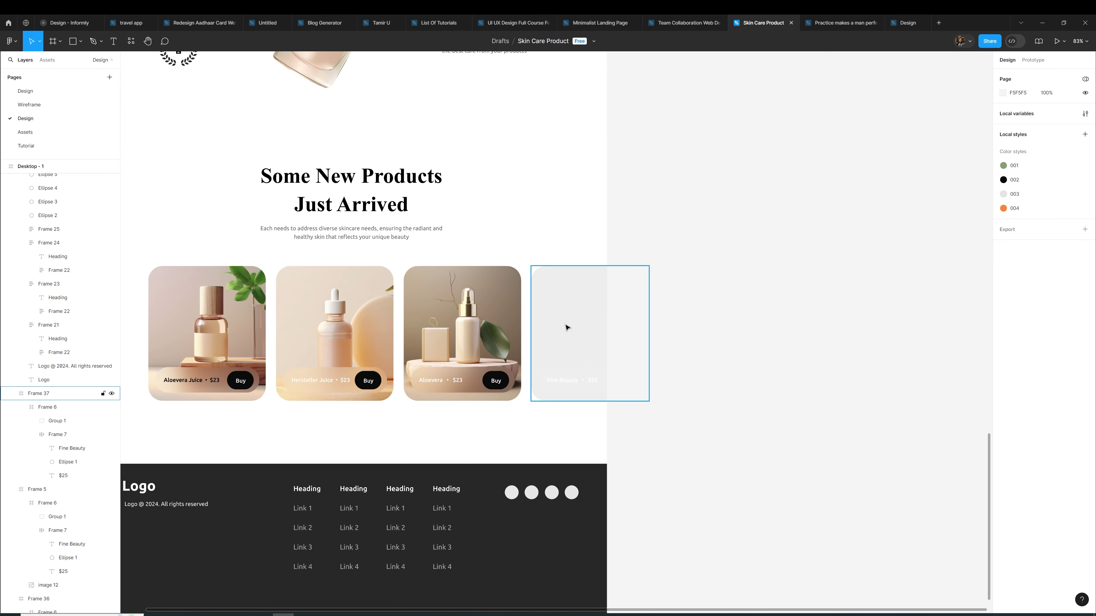
key(ctrl+v)
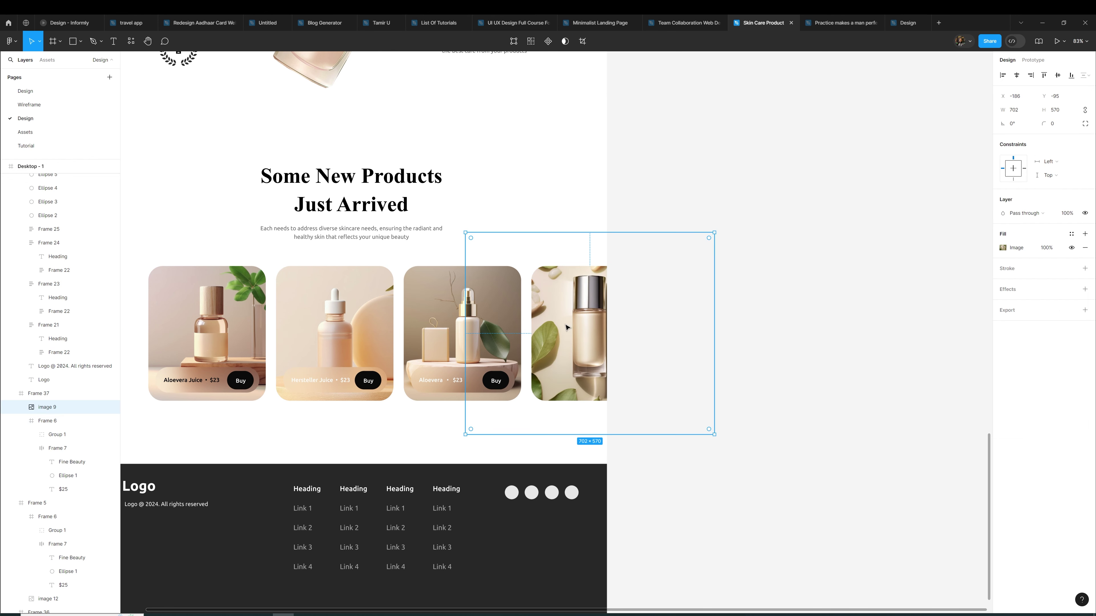
key(ctrl+[)
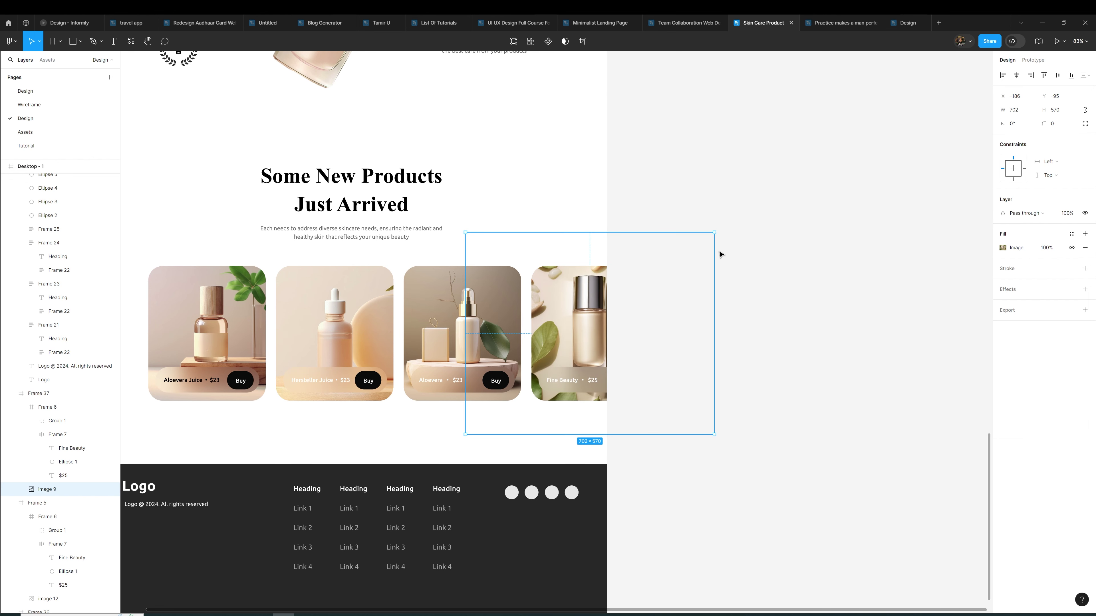
drag(714, 233, 675, 265)
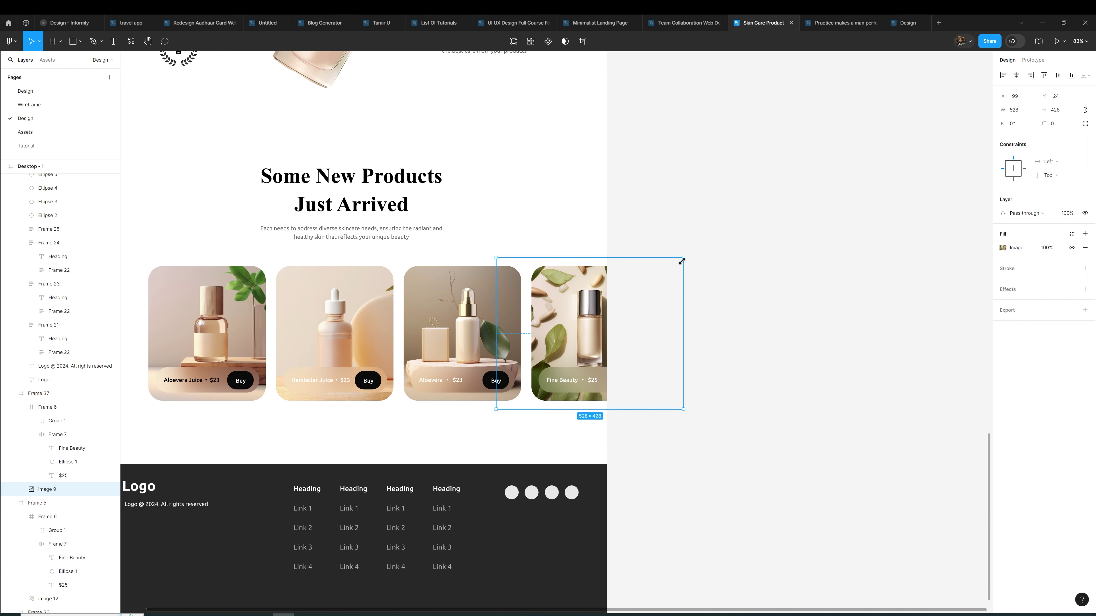
click(722, 272)
scroll(717, 272, down, 5)
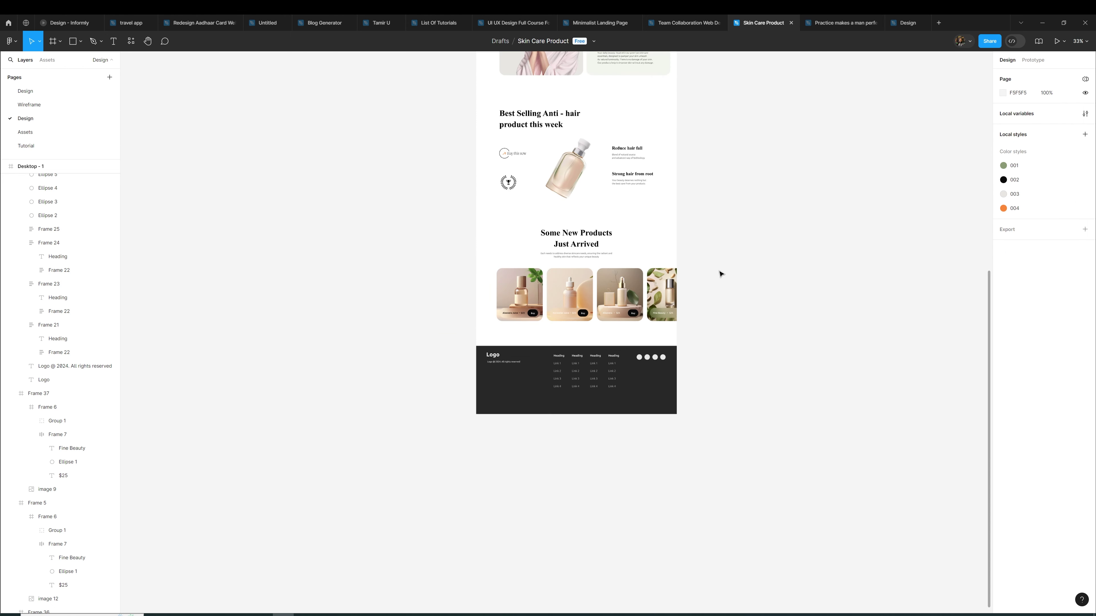
scroll(521, 383, up, 3)
Set the footer fill to near-black green 12170D, detached from the 001 colour style
click(520, 383)
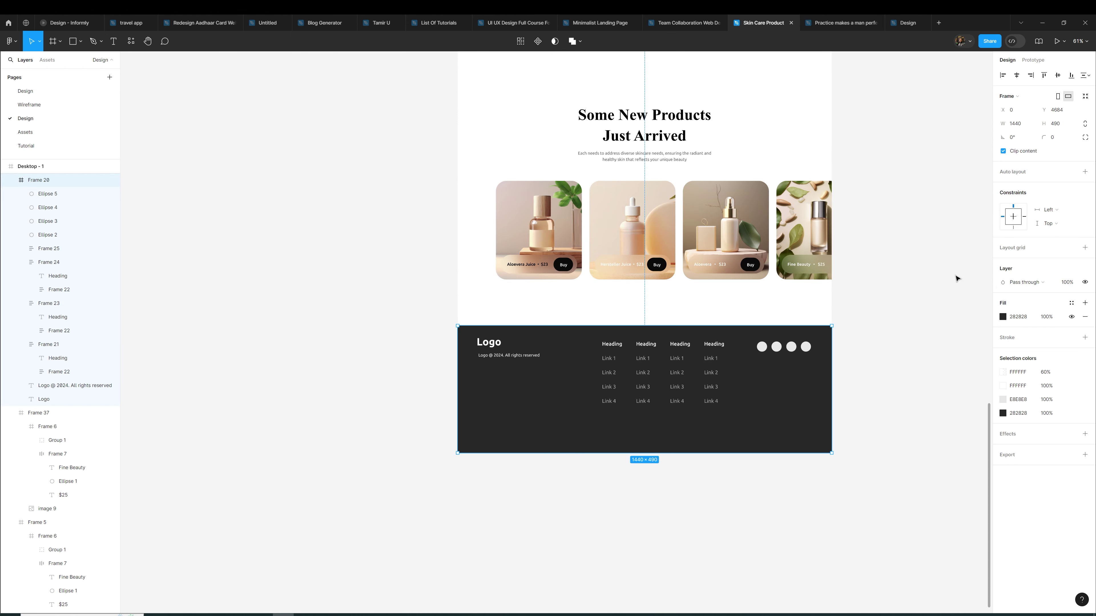
click(1002, 317)
click(1071, 302)
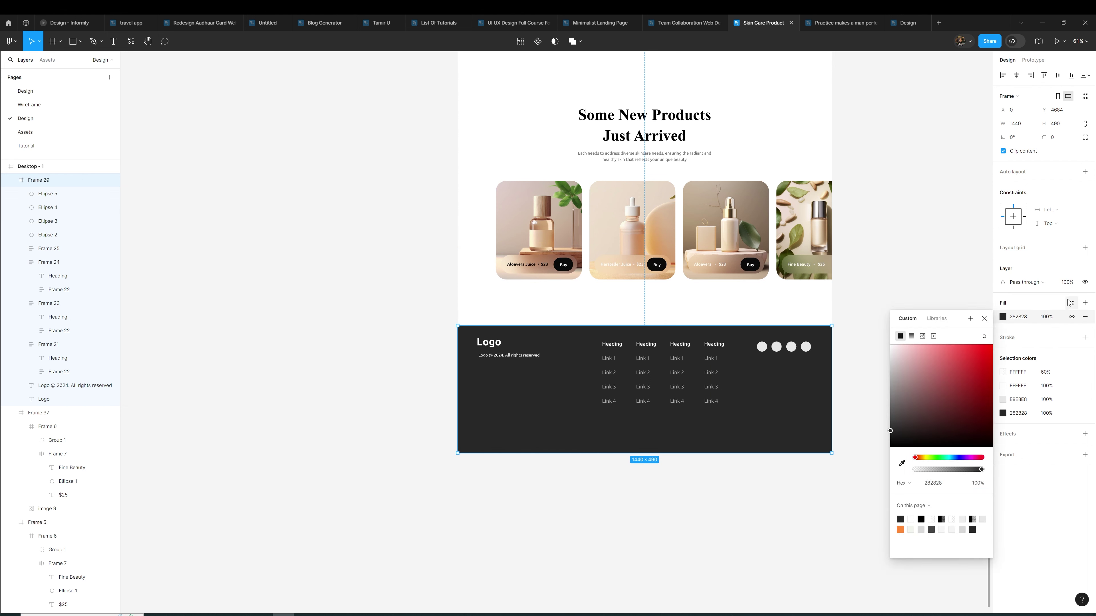
click(941, 387)
click(1084, 303)
click(1002, 317)
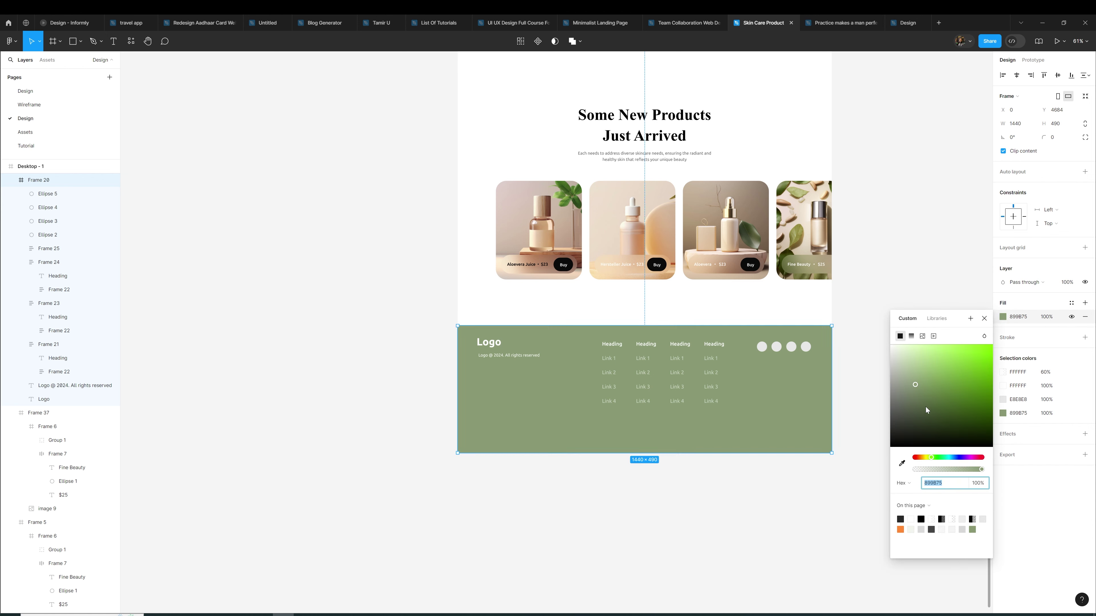
drag(927, 410, 934, 438)
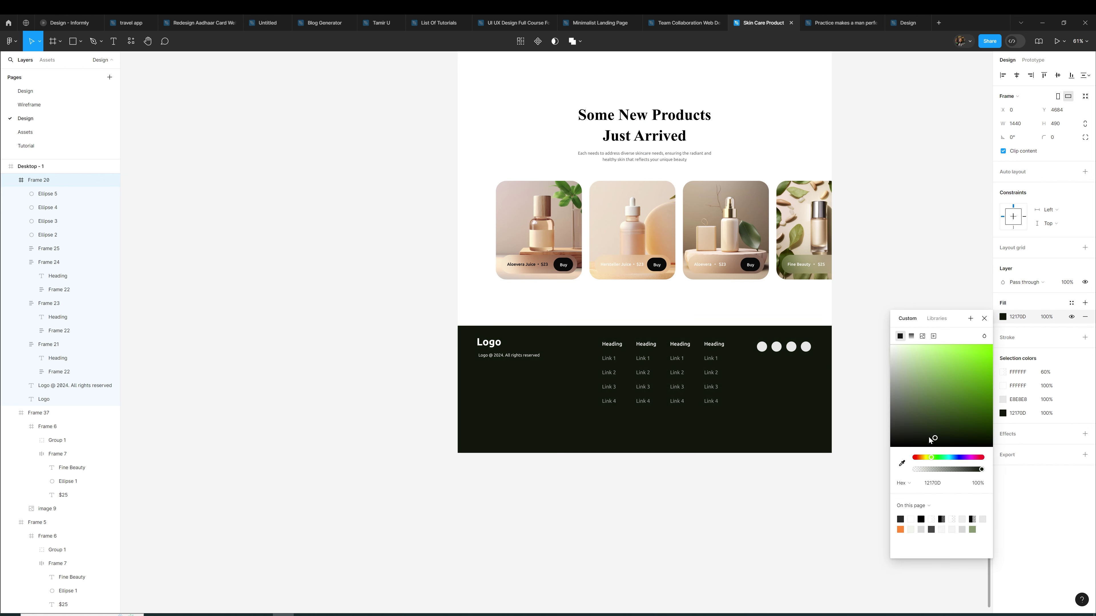
click(800, 477)
click(795, 420)
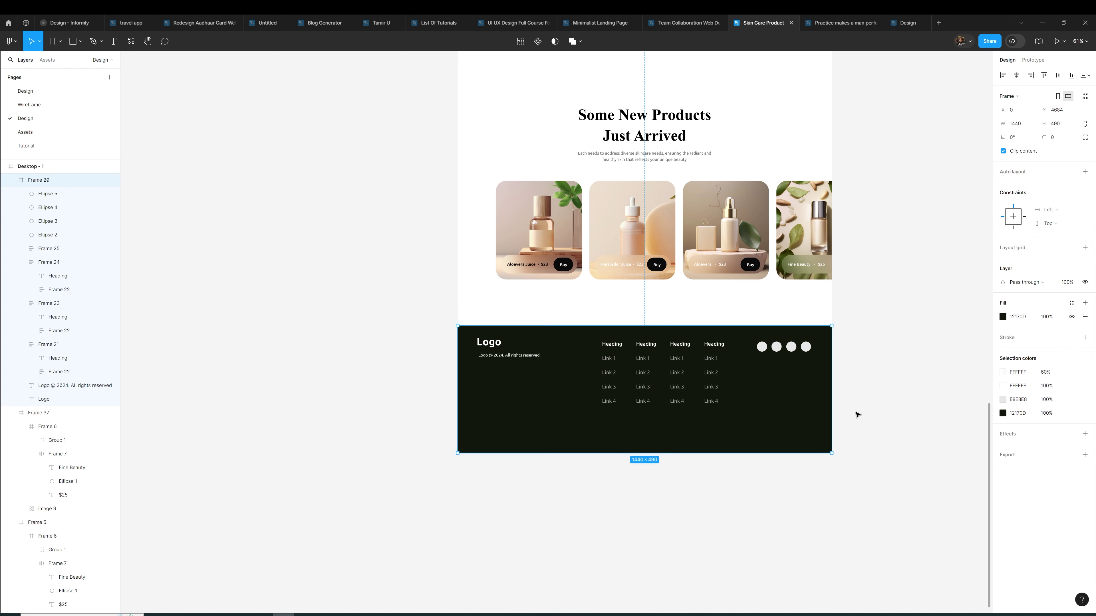
click(846, 431)
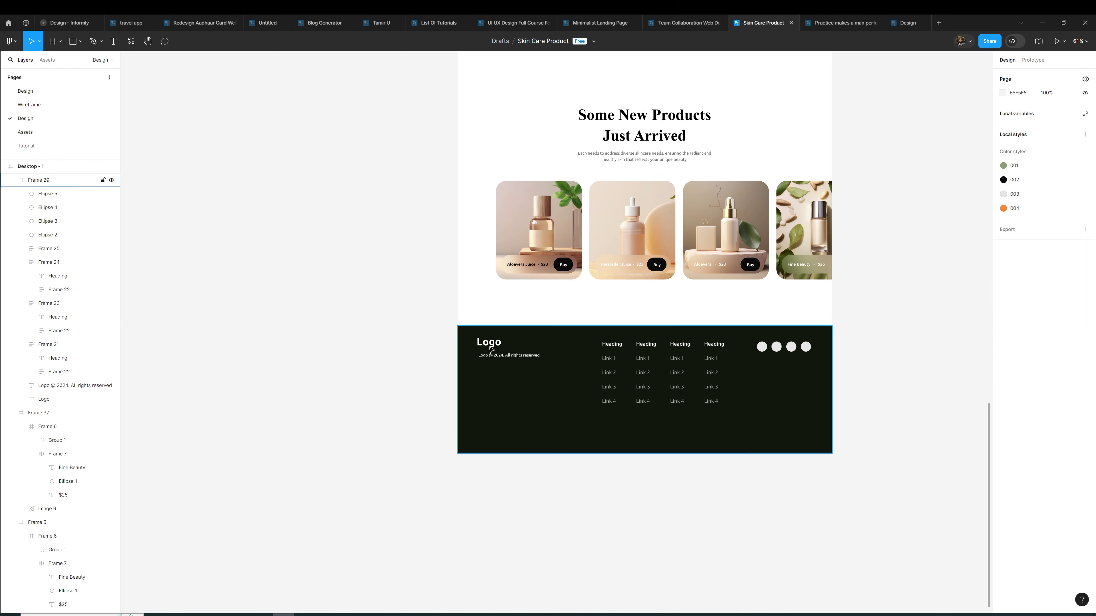
Review the page up to the header logo, then visit the Assets page holding the Memo logo
ctrl+scroll(418, 340, down, 2)
scroll(418, 340, up, 3)
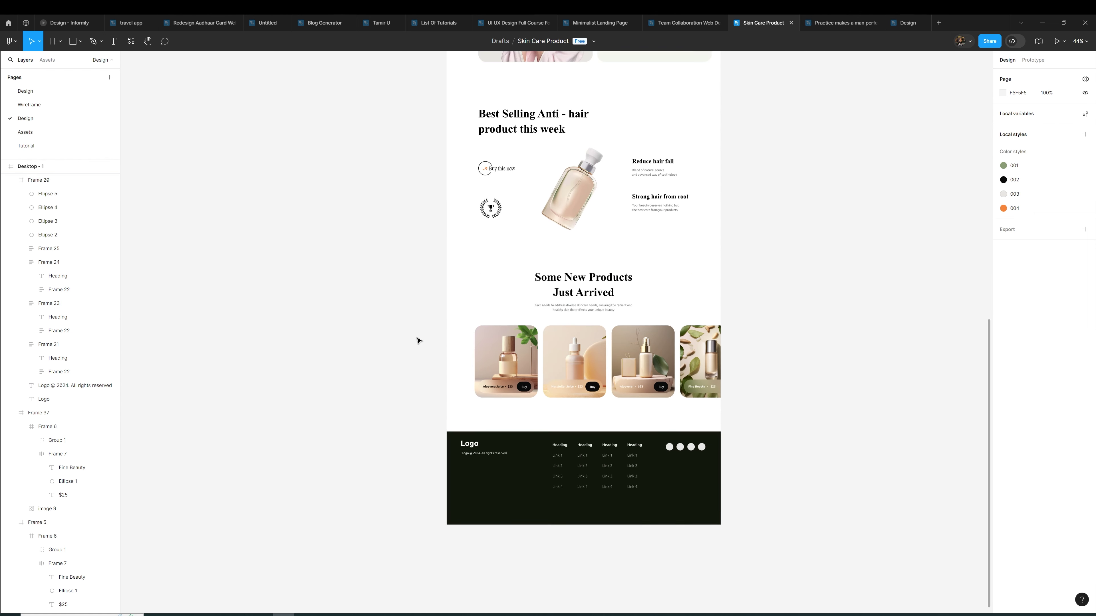
scroll(418, 340, up, 5)
scroll(418, 340, up, 3)
scroll(418, 340, up, 6)
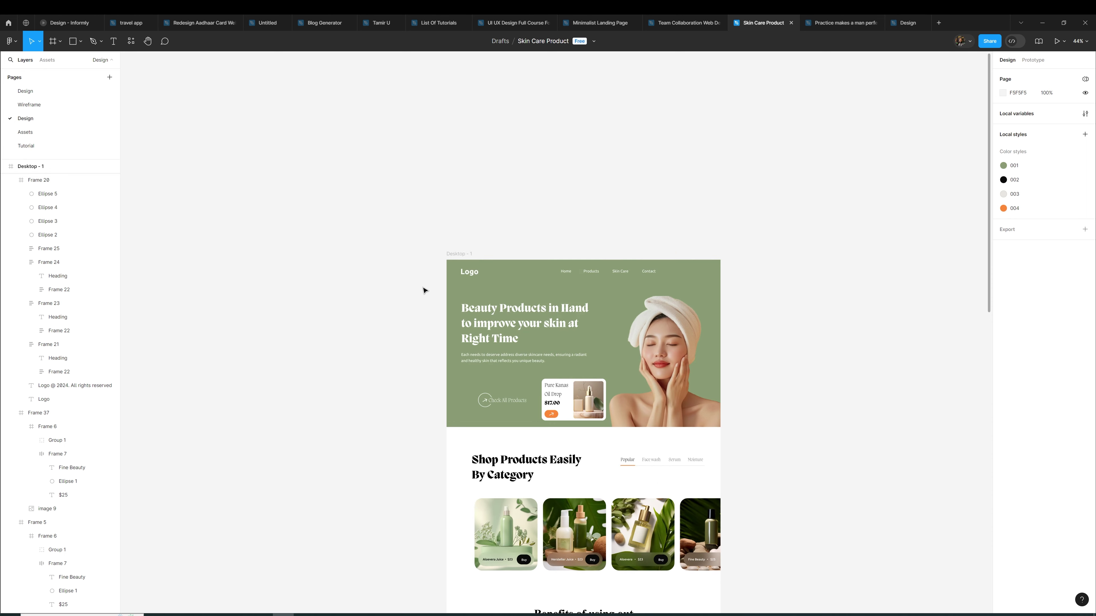
ctrl+scroll(423, 294, up, 5)
drag(438, 272, 356, 293)
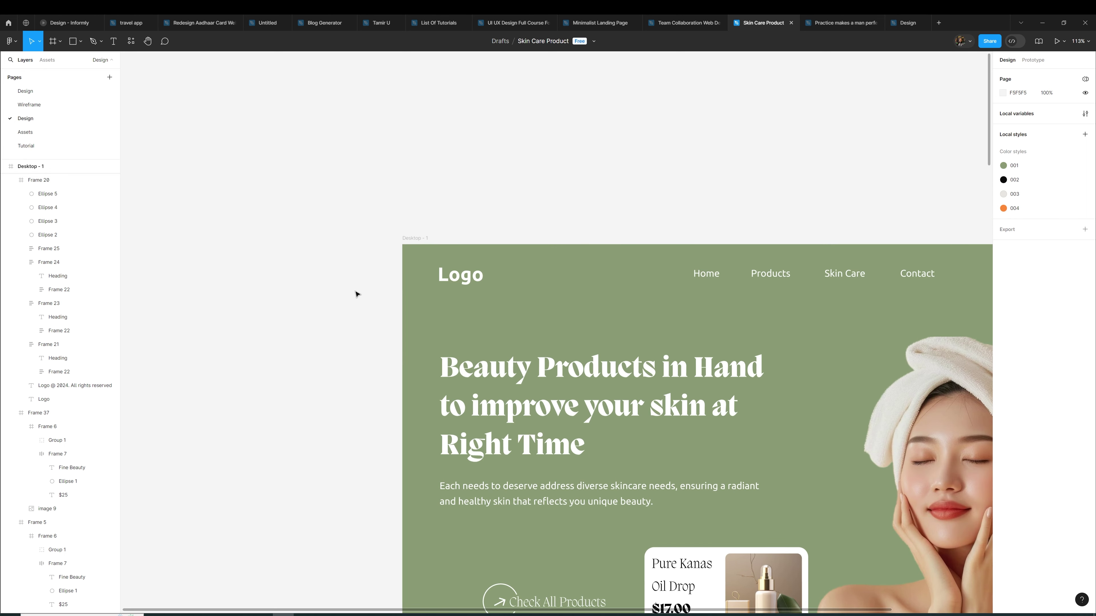
scroll(355, 294, down, 5)
scroll(356, 294, down, 6)
ctrl+scroll(356, 294, down, 2)
ctrl+scroll(356, 294, down, 2)
scroll(356, 293, down, 5)
scroll(356, 294, down, 4)
scroll(354, 295, down, 5)
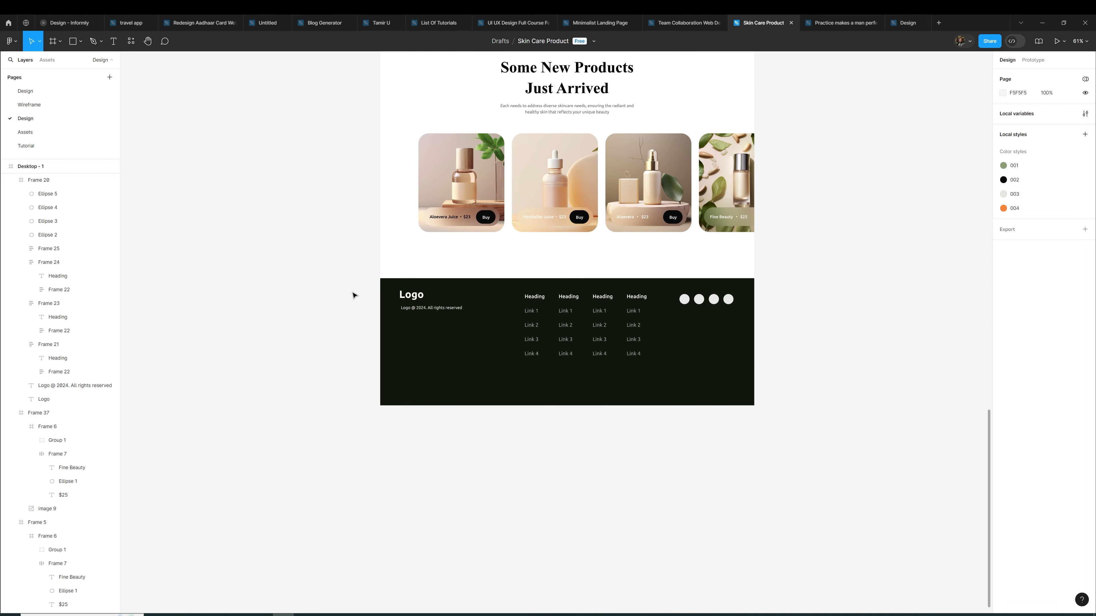
ctrl+scroll(353, 296, up, 3)
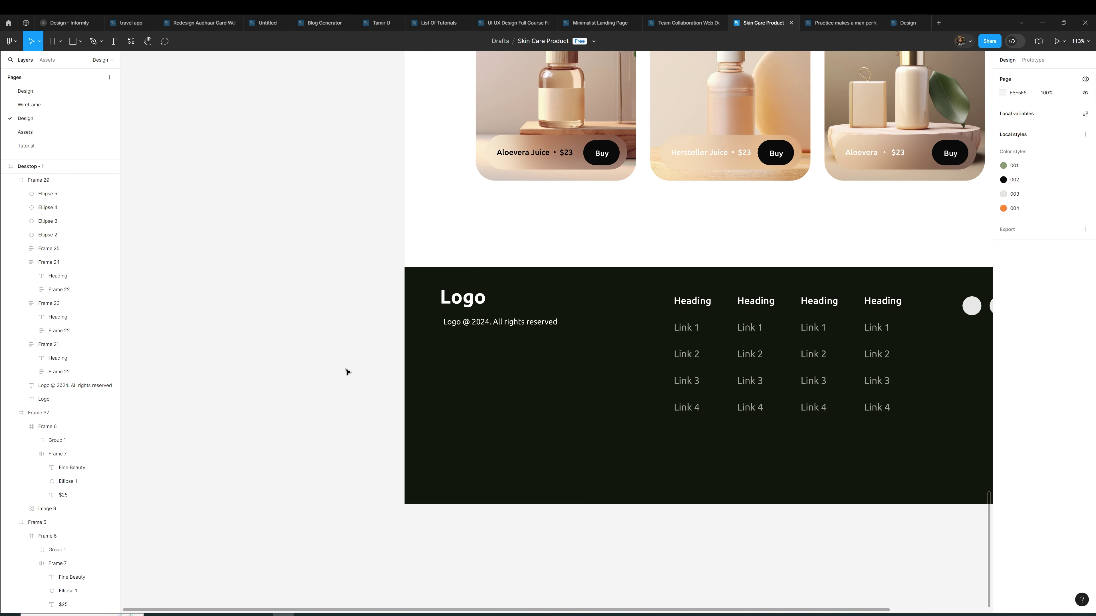
key(Page_Down)
click(31, 118)
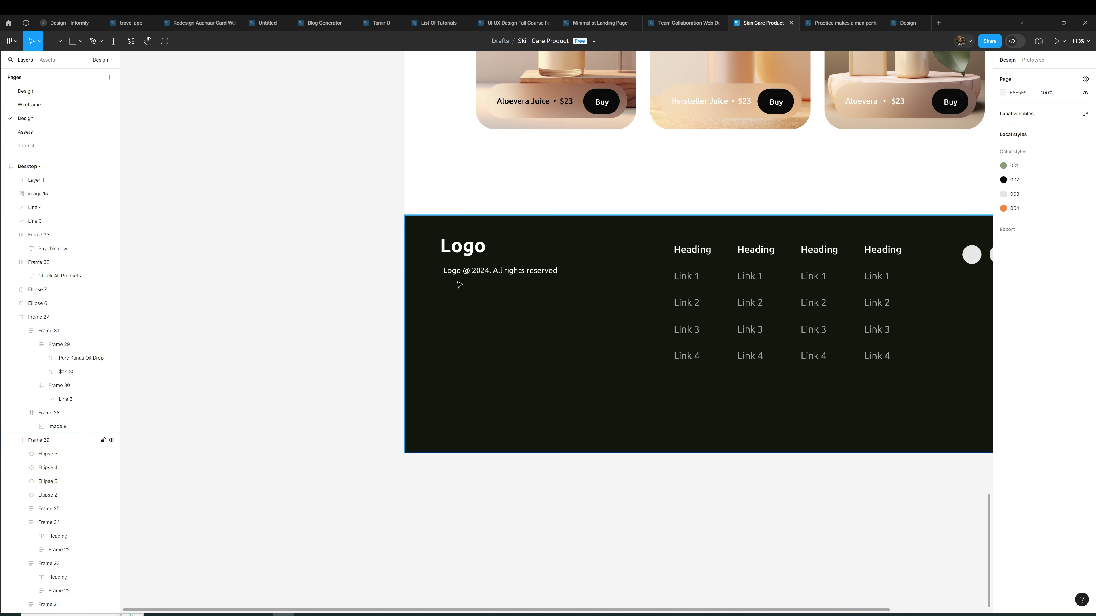
Paste the Memo logo into the footer beside the Logo heading and colour it white
click(460, 285)
scroll(460, 284, up, 2)
key(ctrl+v)
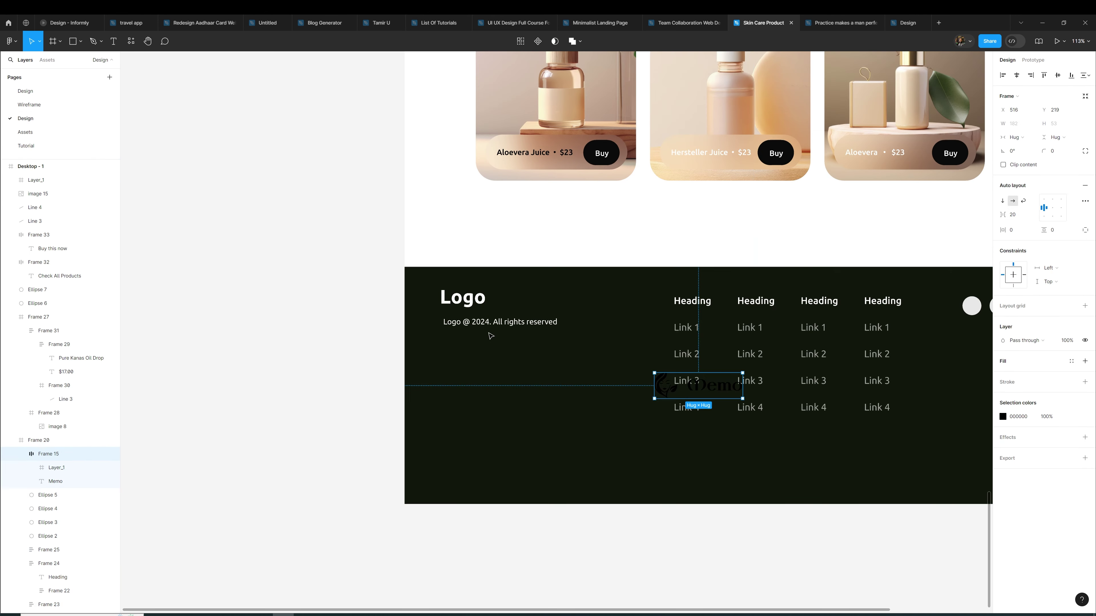
drag(690, 382, 536, 299)
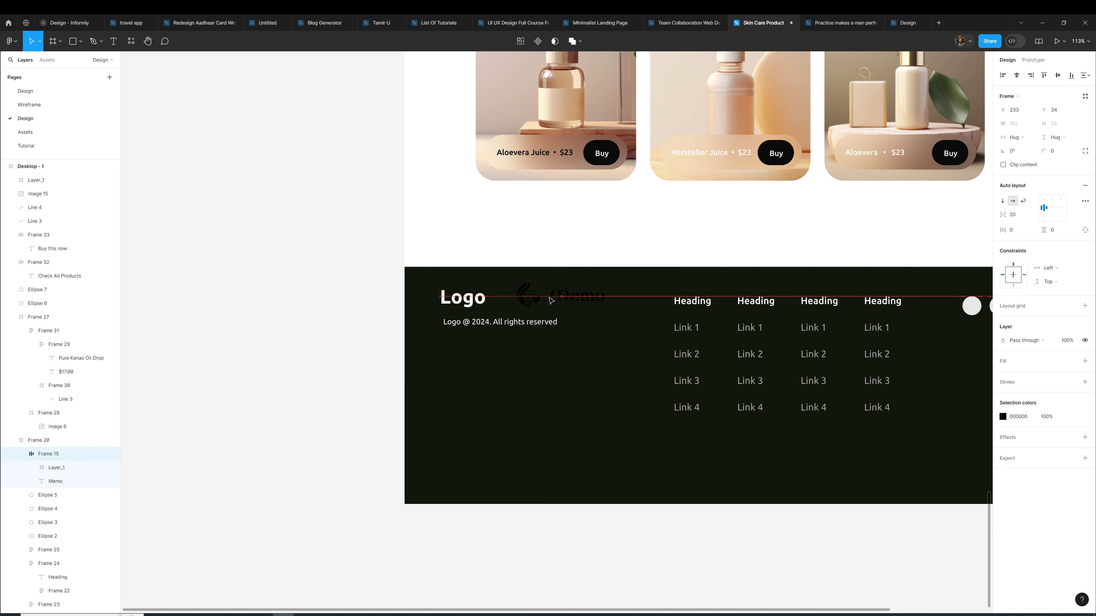
scroll(546, 302, up, 3)
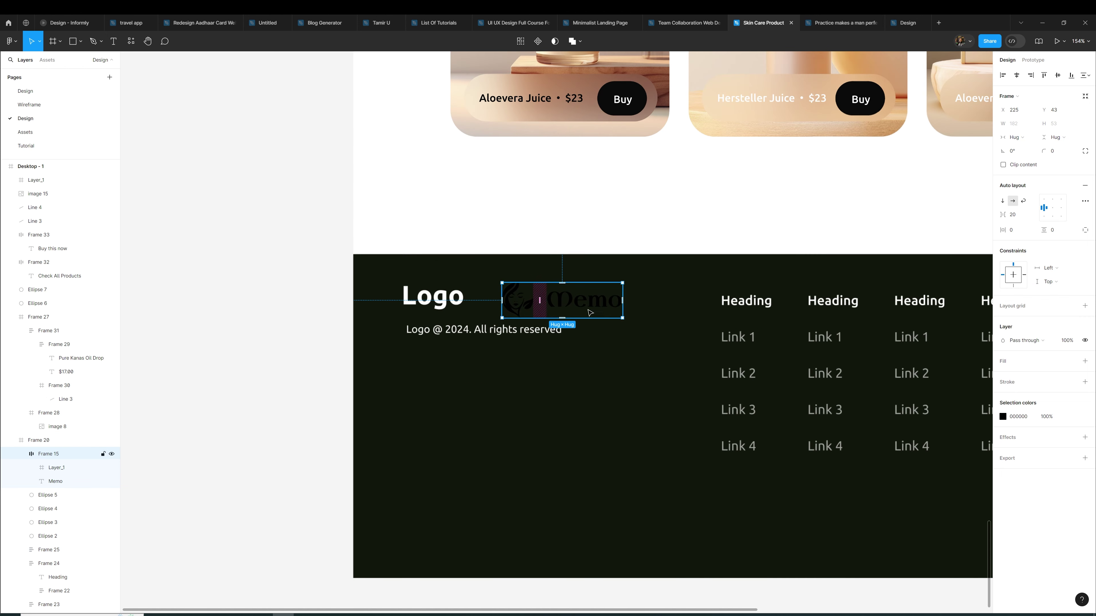
click(1002, 417)
click(895, 384)
click(524, 242)
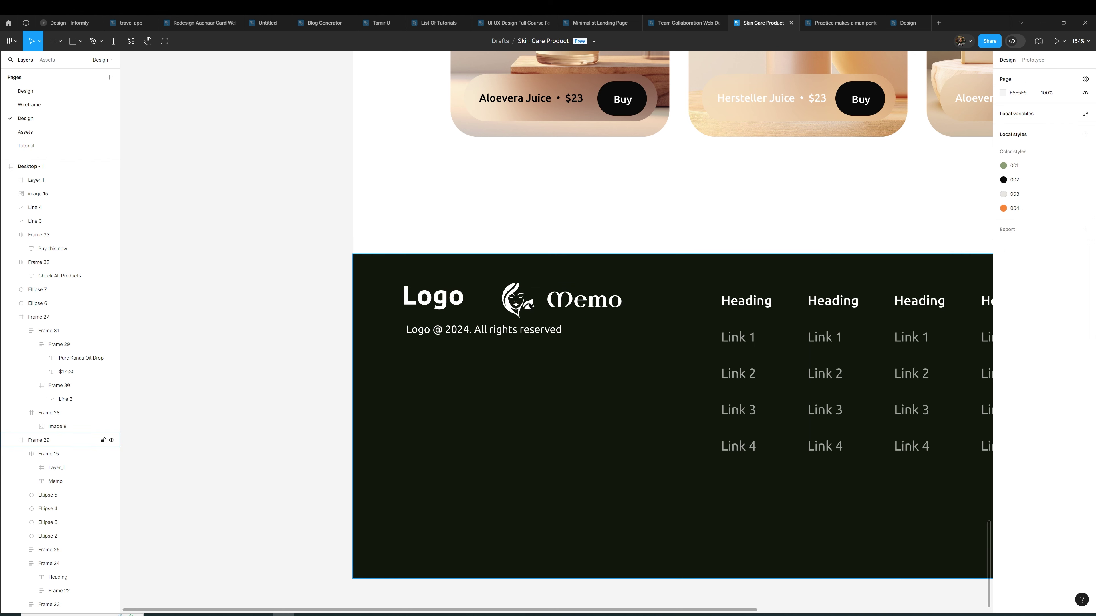
Delete the footer's Logo placeholder text and move the Memo logo to the top-left
click(579, 309)
click(577, 308)
key(Delete)
click(549, 301)
key(ctrl+z)
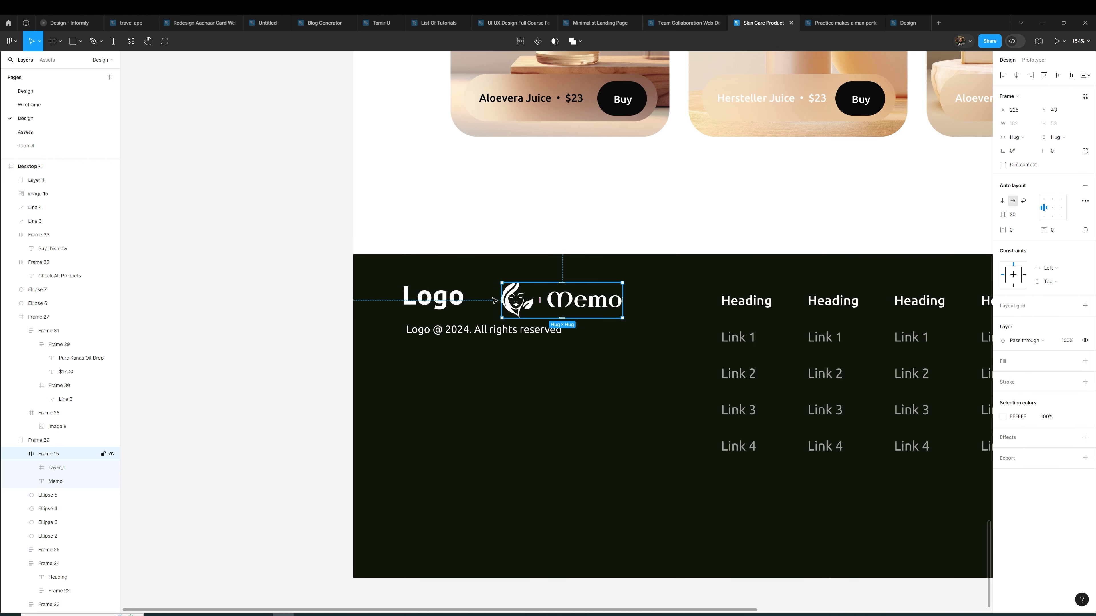
click(448, 296)
key(Delete)
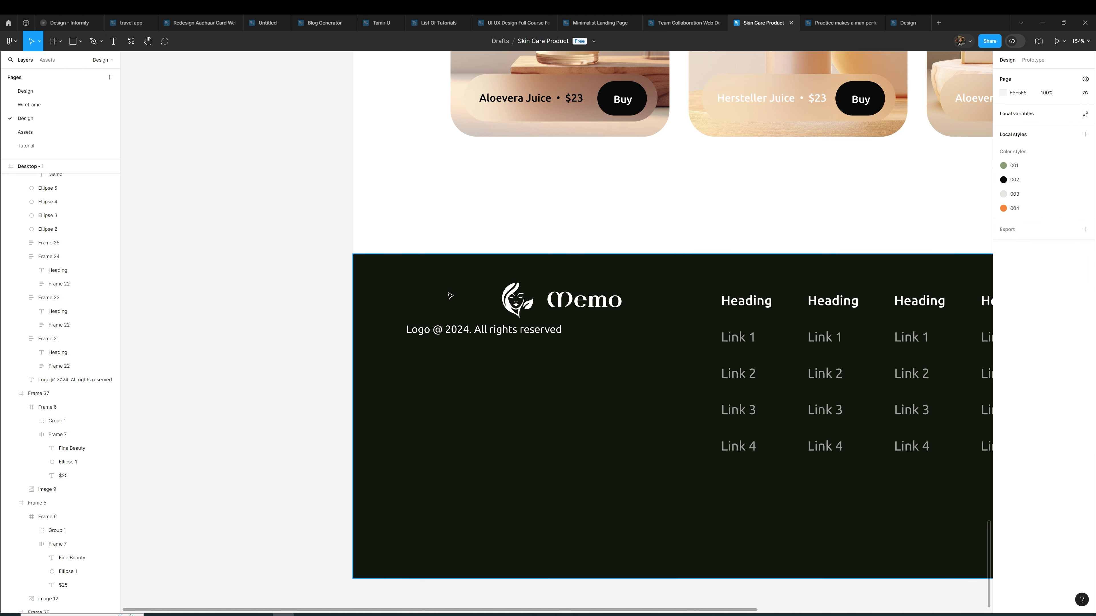
drag(582, 305, 484, 306)
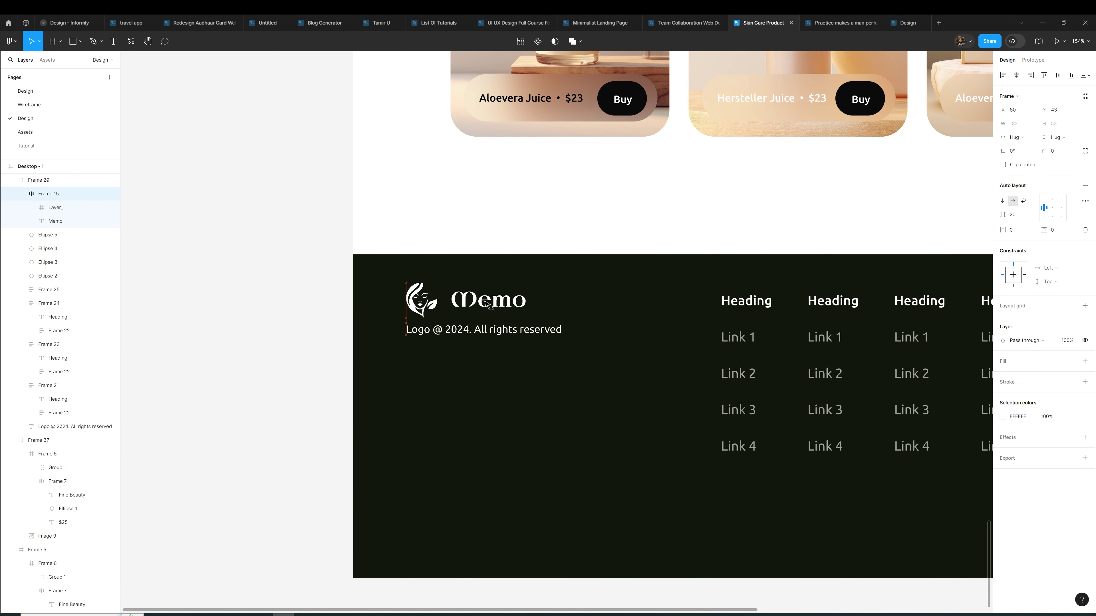
Lower the copyright line slightly and change its word 'Logo' to 'memo'
drag(526, 333, 527, 337)
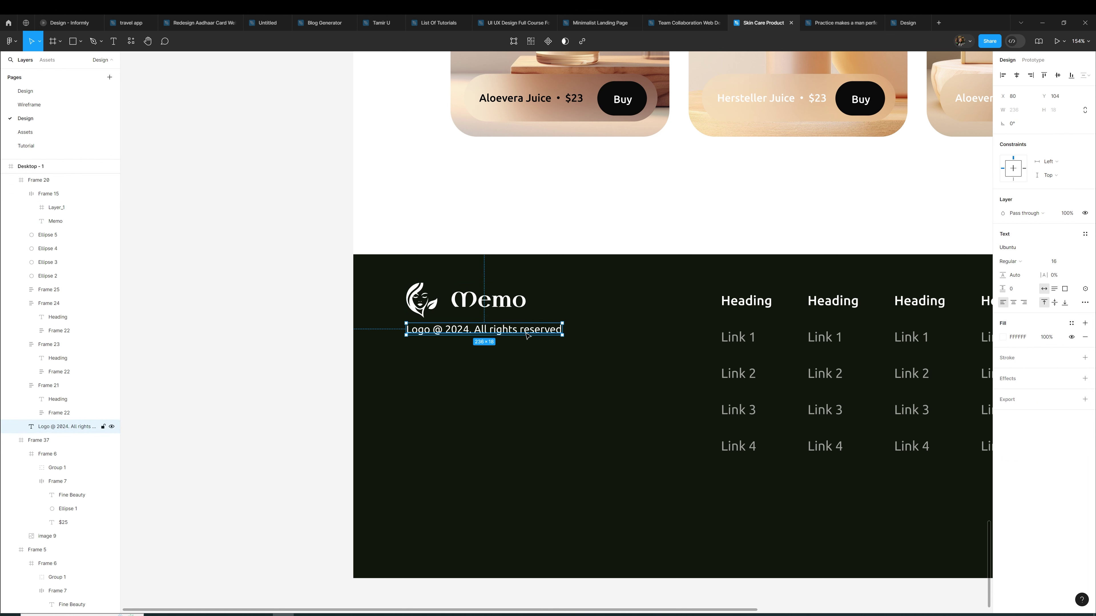
double_click(528, 336)
double_click(421, 329)
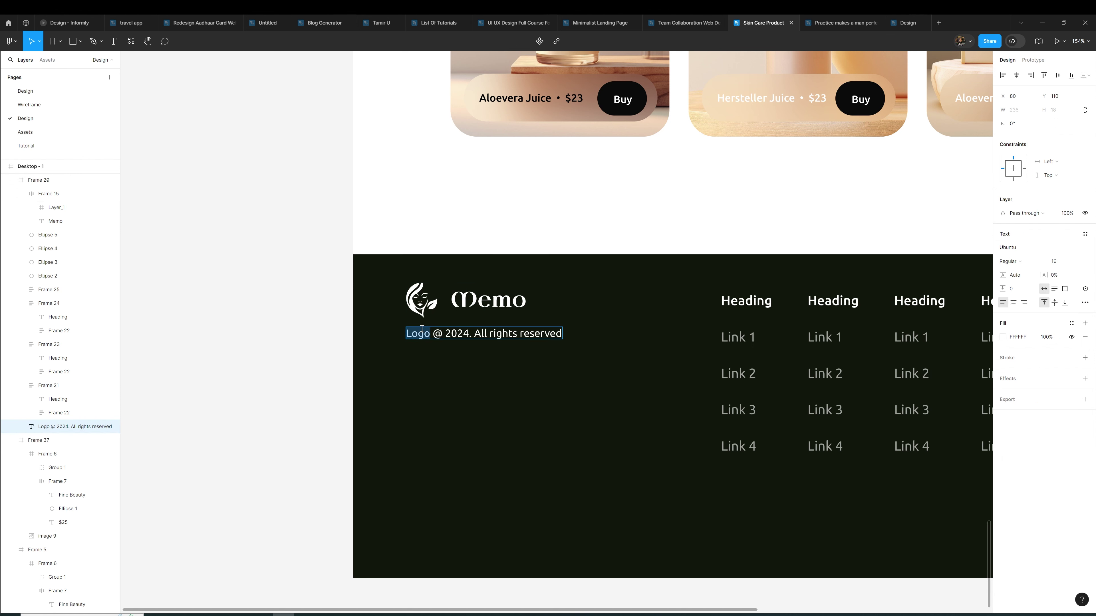
text(m)
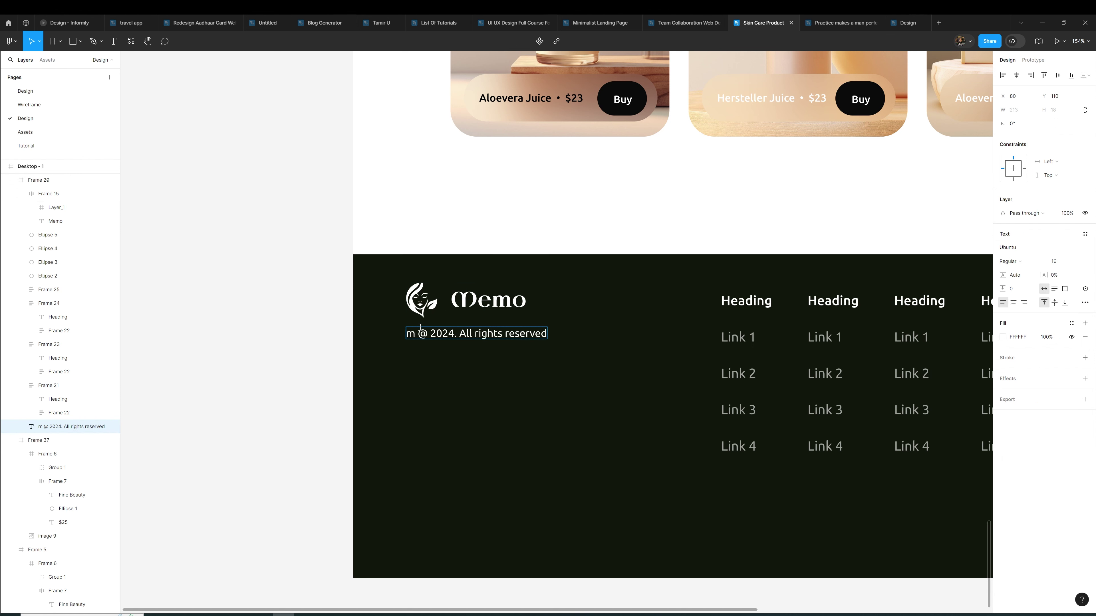
text(emo)
key(Escape)
key(Escape)
drag(611, 345, 415, 345)
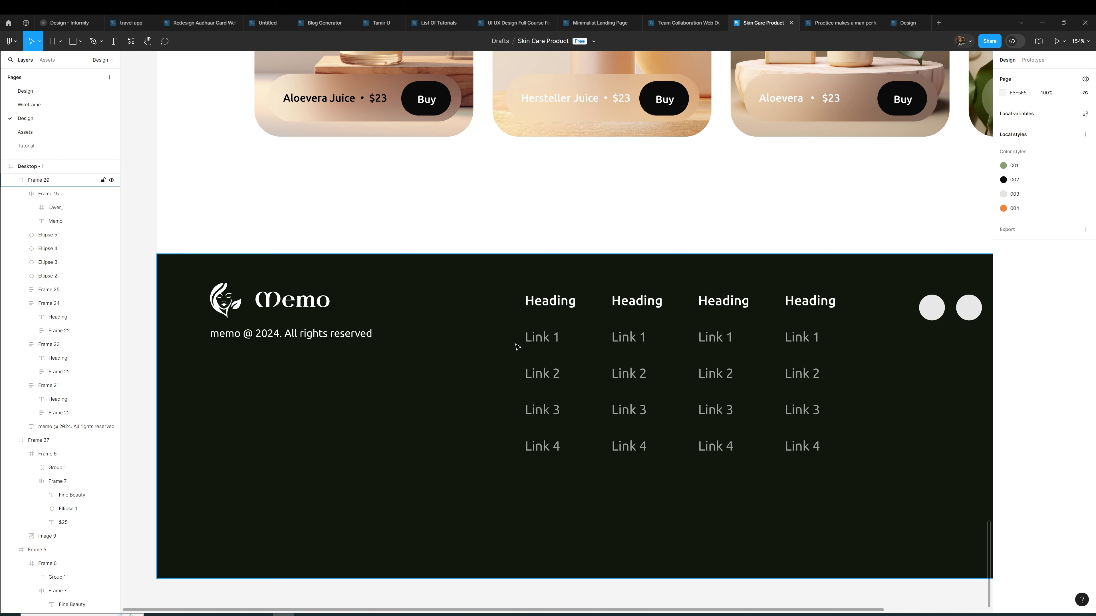
Rename the first column heading to Company and widen it onto one line
click(568, 301)
double_click(568, 301)
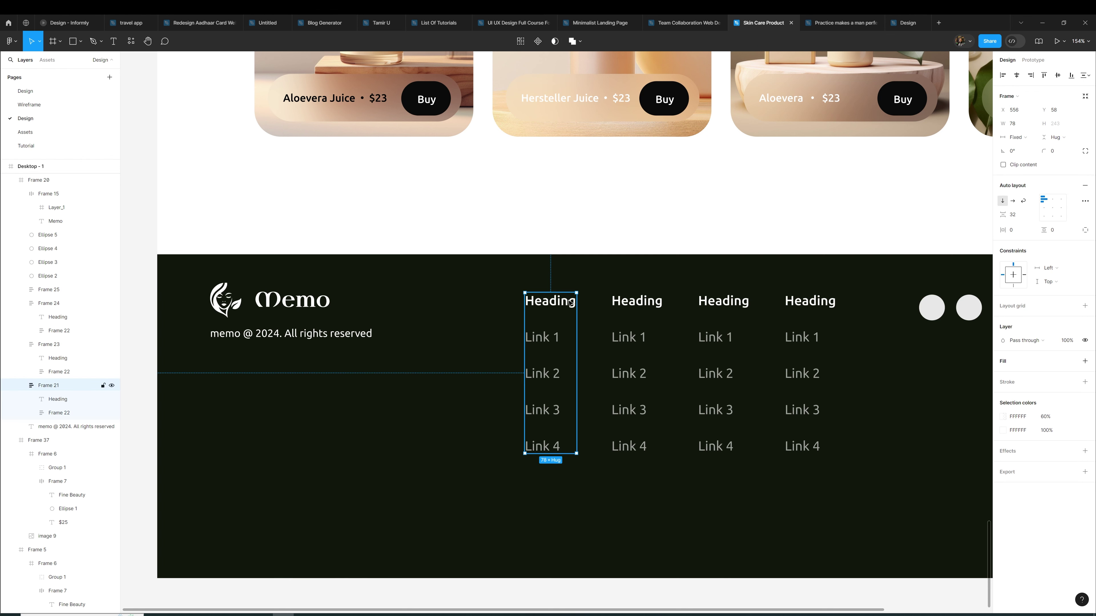
text(Cop)
key(BackSpace)
text(mpan)
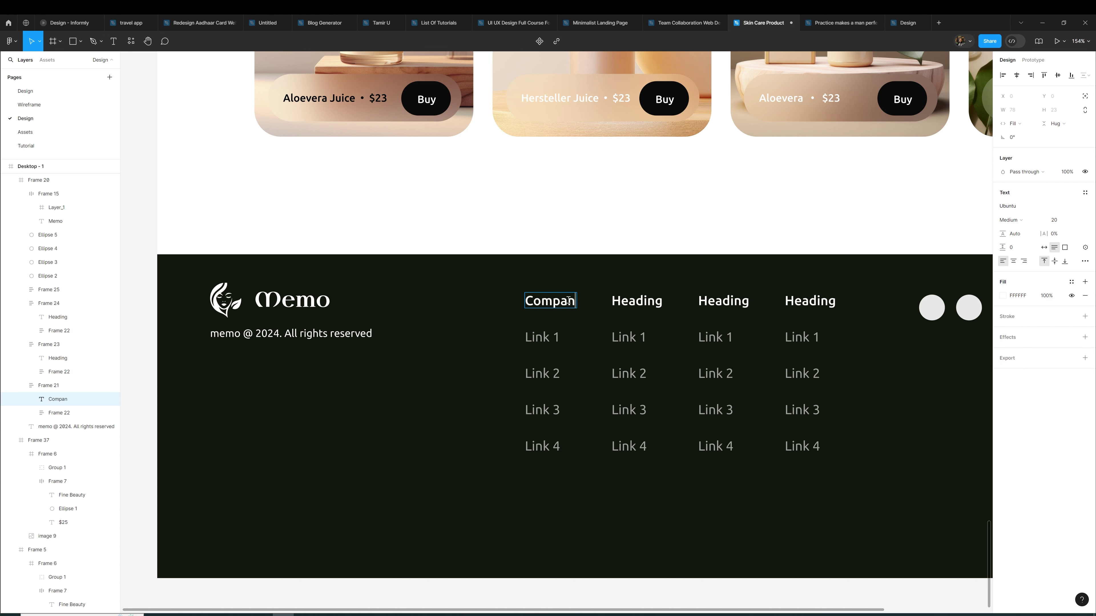
text(y)
key(Escape)
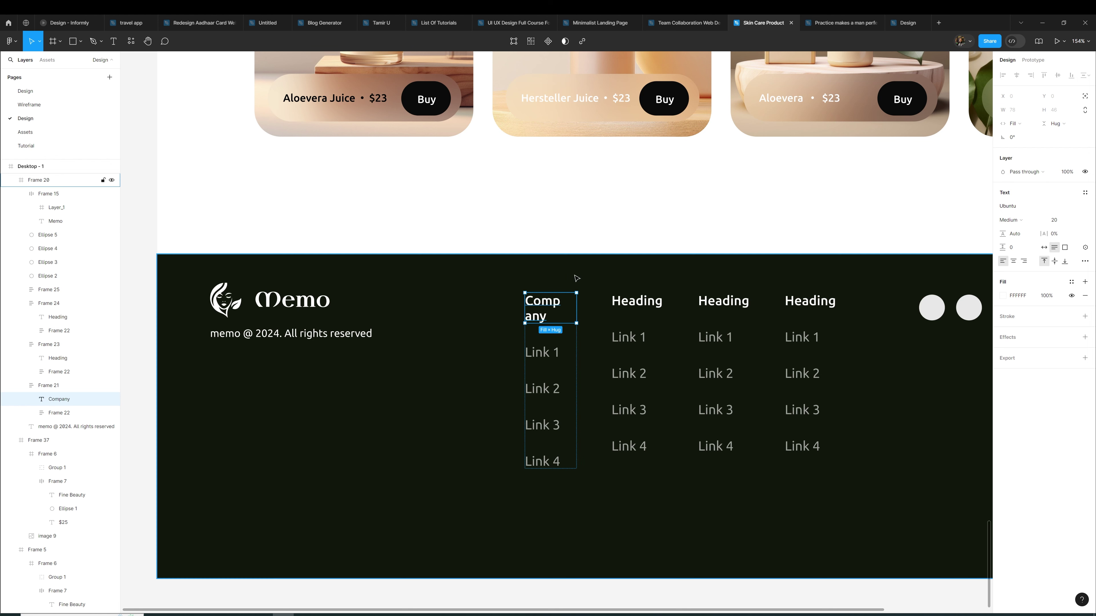
drag(581, 310, 587, 310)
Rename the four Company links to About, Careers, Cookies and Security
double_click(555, 344)
key(Return)
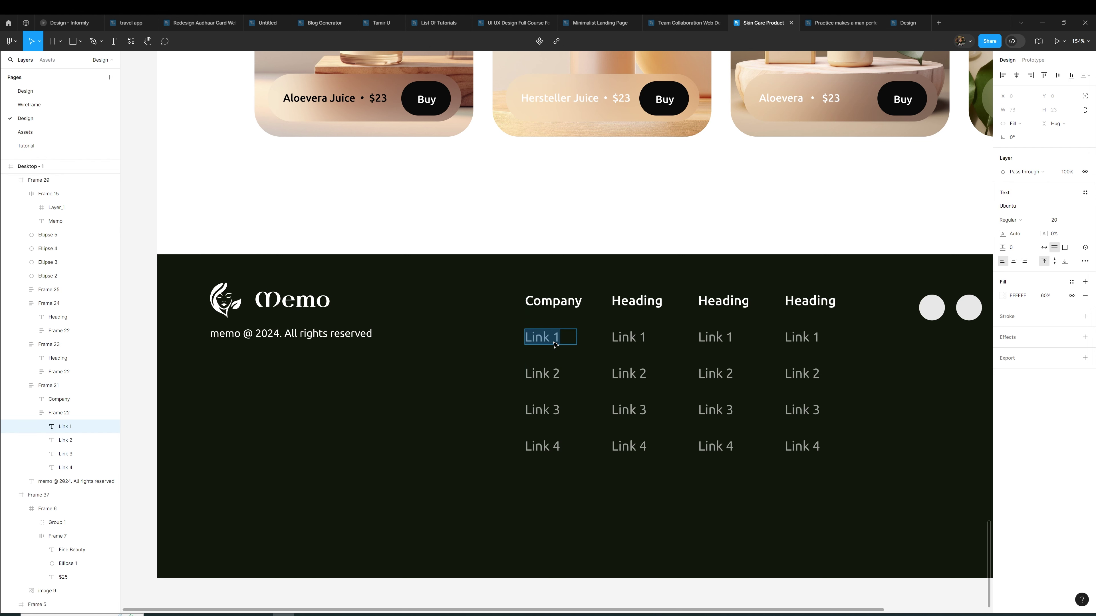
text(About)
double_click(547, 374)
text(Careers)
double_click(557, 409)
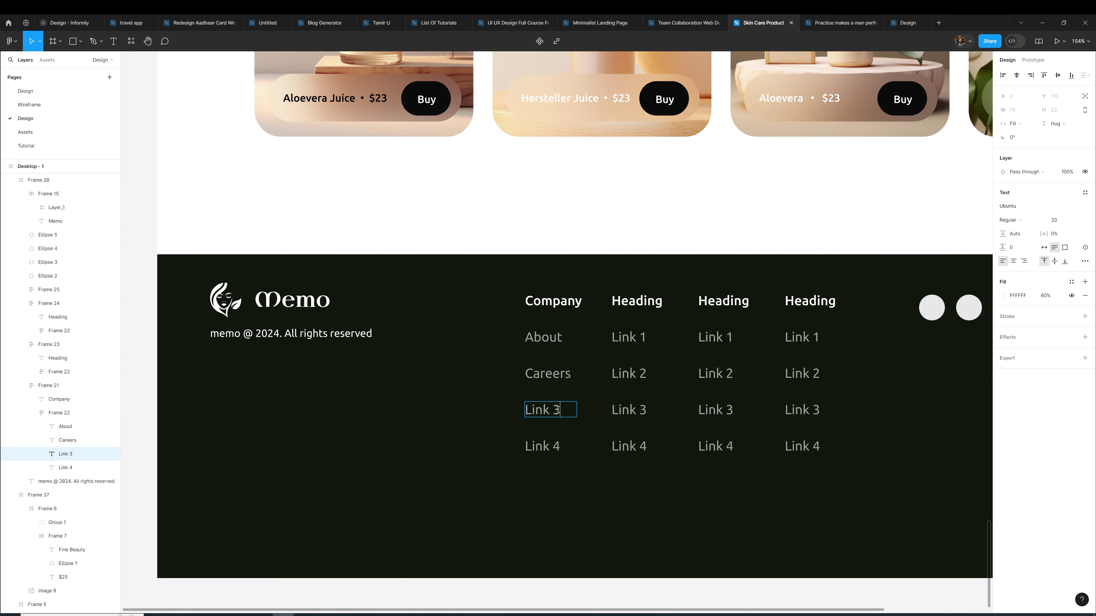
key(ctrl+a)
text(Cooki)
text(es)
double_click(546, 444)
text(Security)
key(Escape)
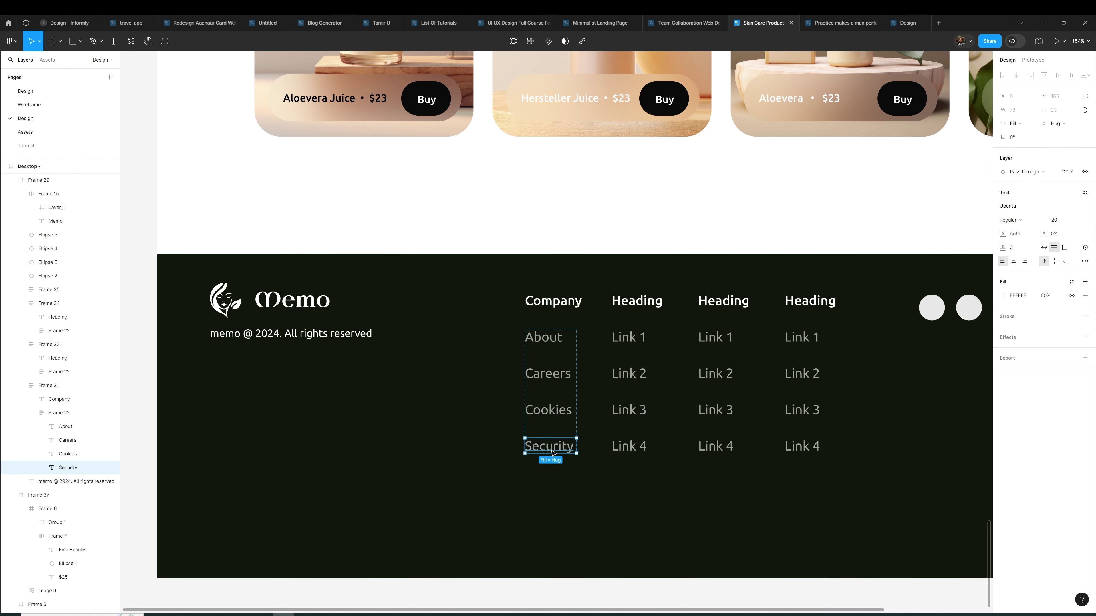
Duplicate the Security link twice to add Privacy and Terms links below it
key(ctrl+d)
double_click(554, 481)
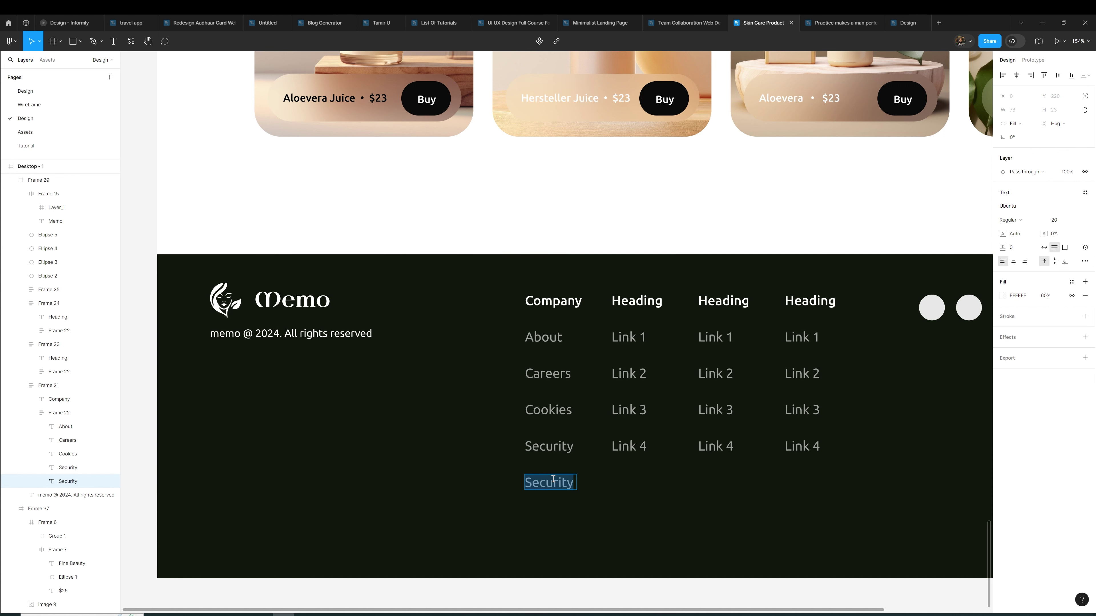
text(Privacy)
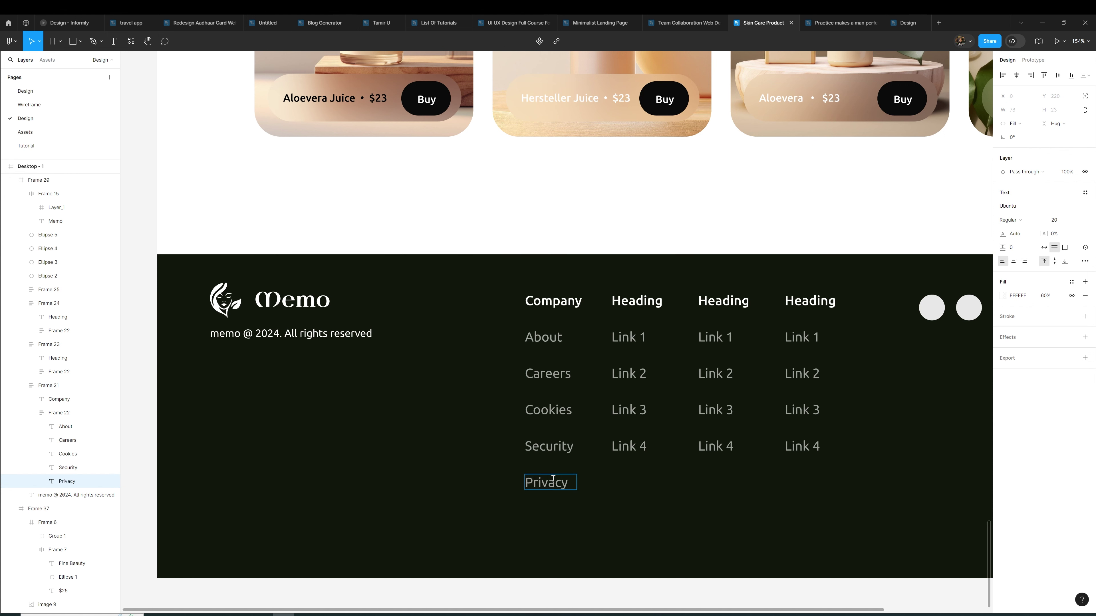
key(Escape)
click(604, 497)
ctrl+click(557, 483)
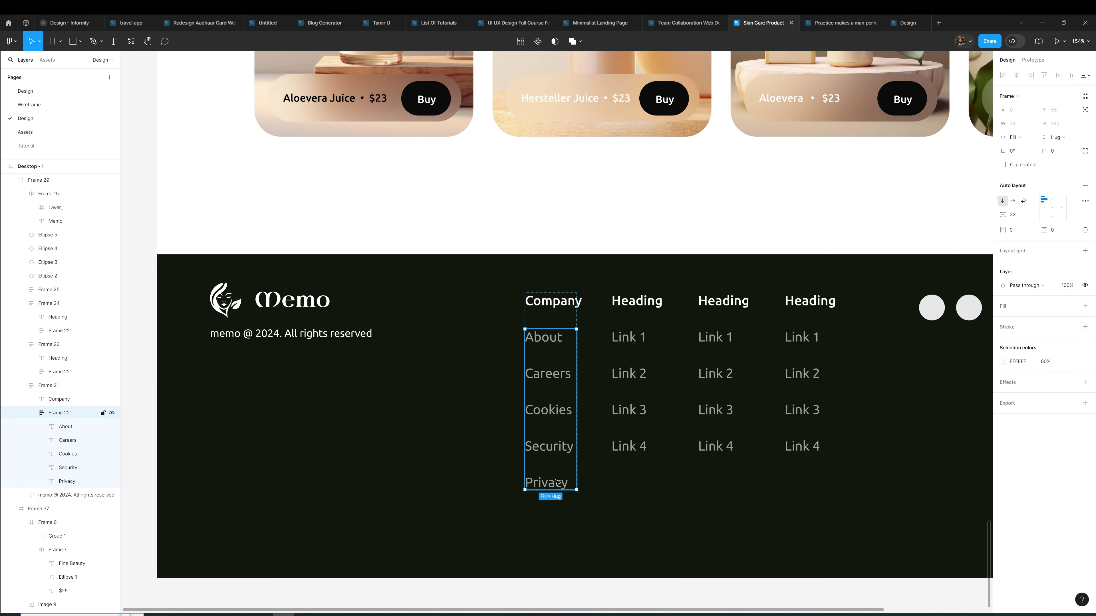
key(ctrl+d)
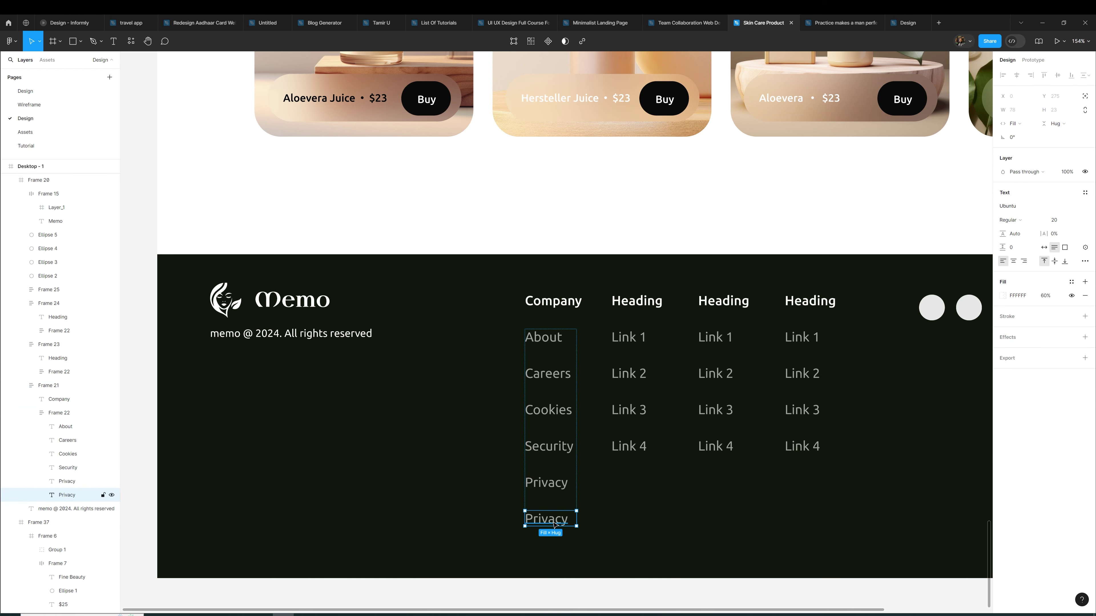
double_click(546, 519)
text(Terms)
key(Escape)
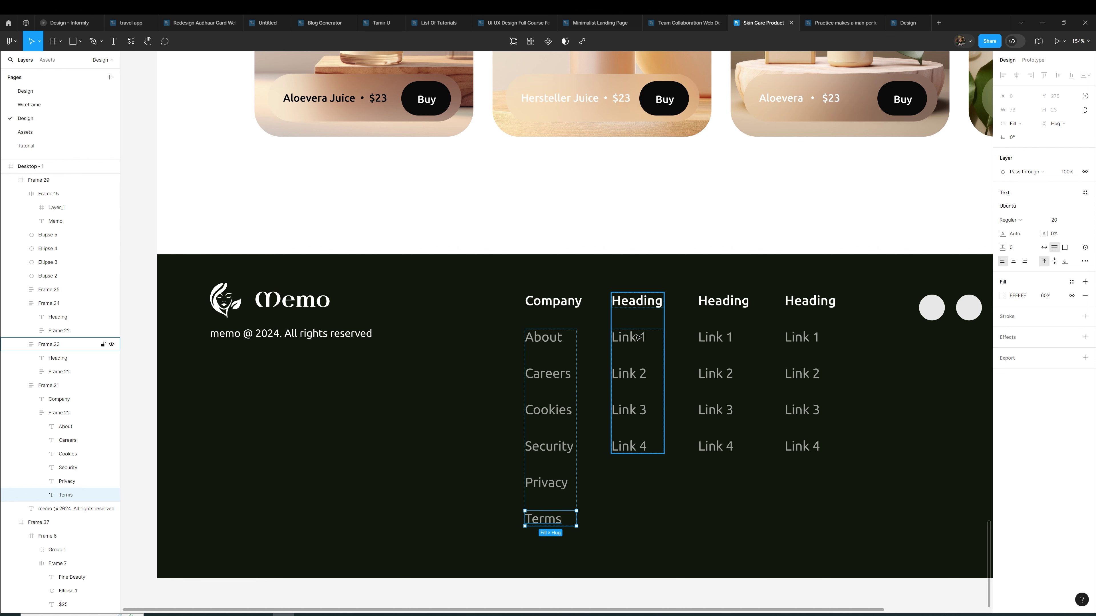
double_click(634, 306)
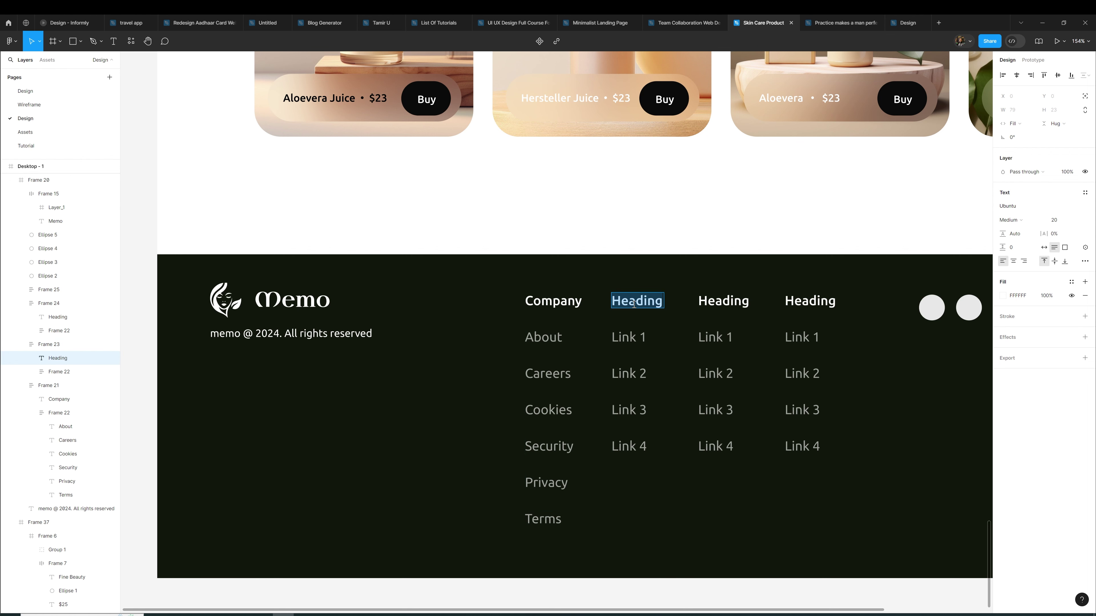
Rename the second column heading to Useful Links and widen it onto one line
text(U)
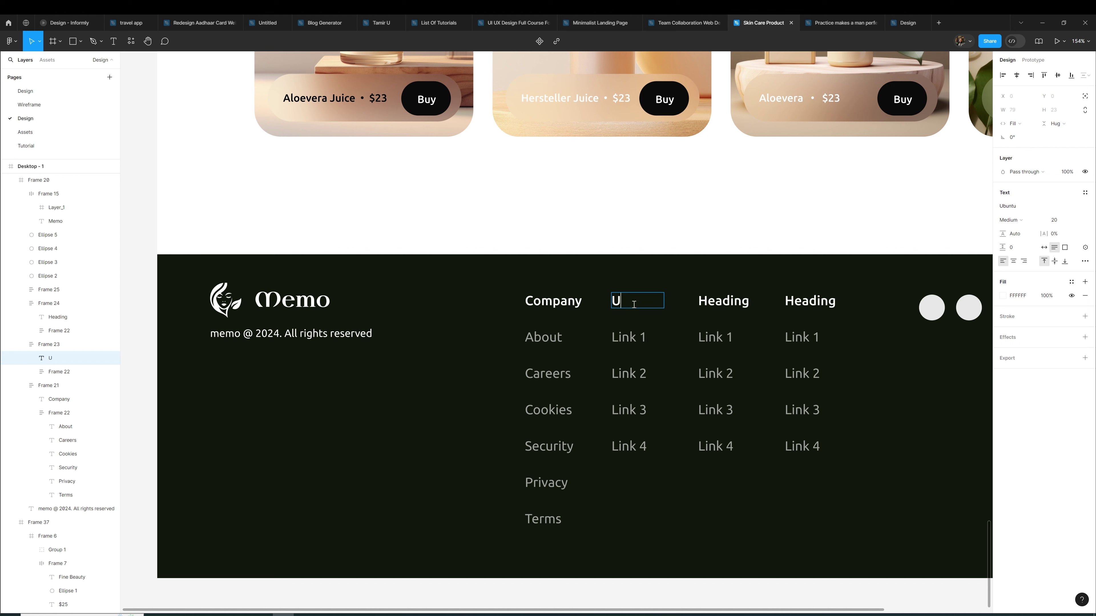
text(seful Lik)
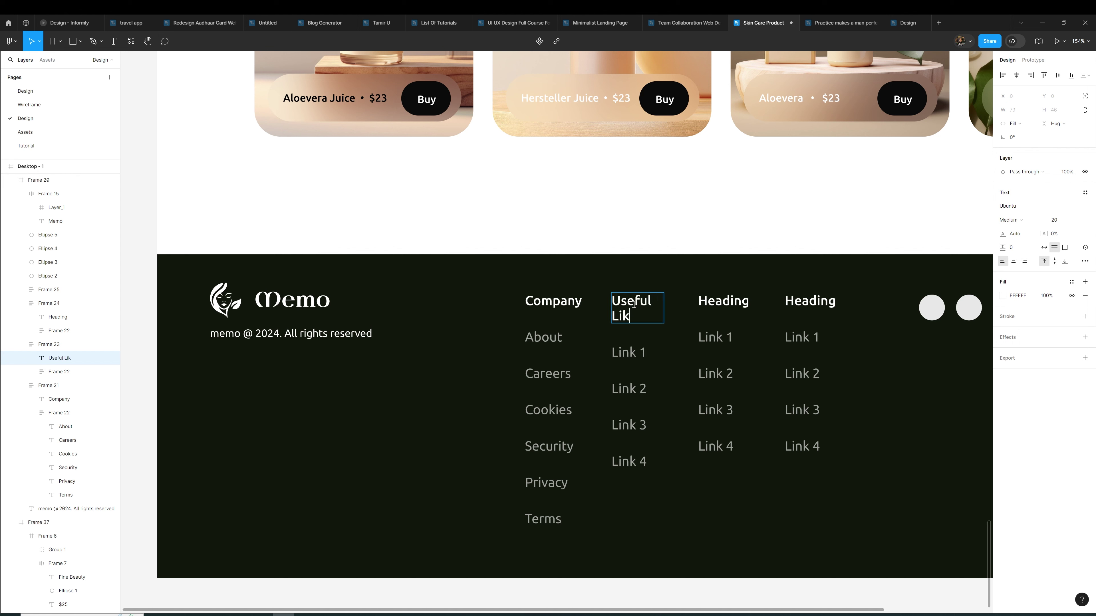
key(BackSpace)
key(BackSpace)
text(nks)
key(Escape)
drag(664, 305, 690, 305)
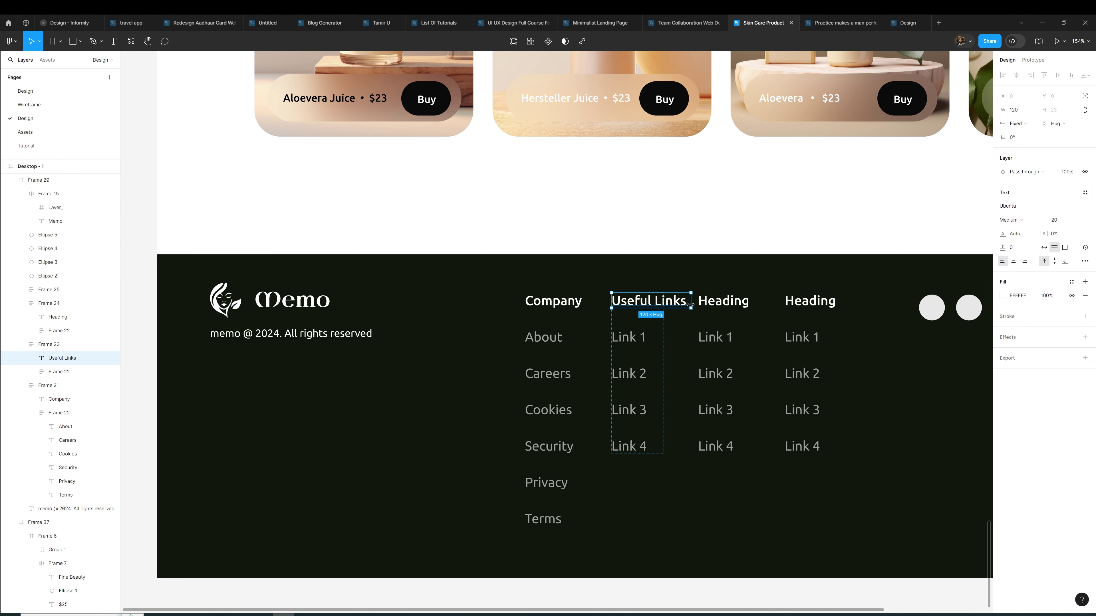
Rename the first two Useful Links entries to Learn and Call for influencers
click(628, 339)
double_click(628, 340)
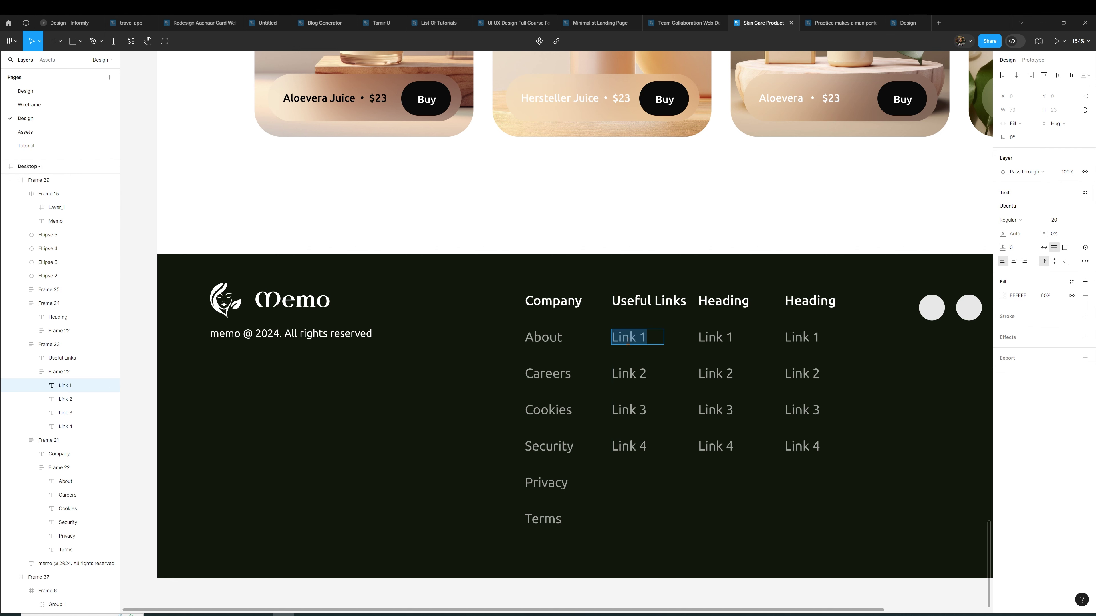
text(Learn)
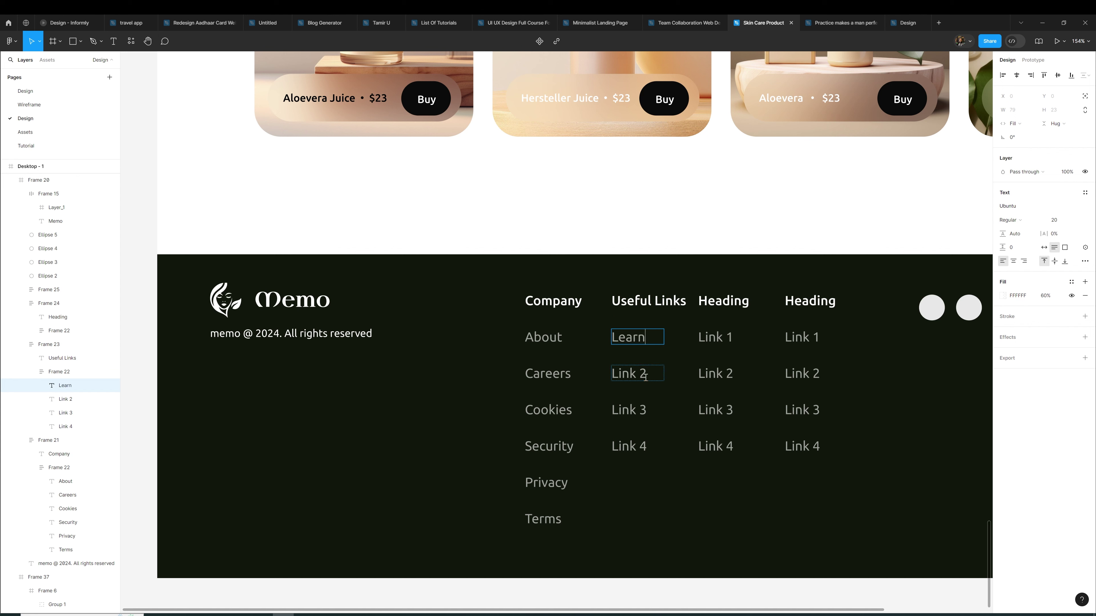
click(622, 375)
double_click(621, 375)
text(Call for)
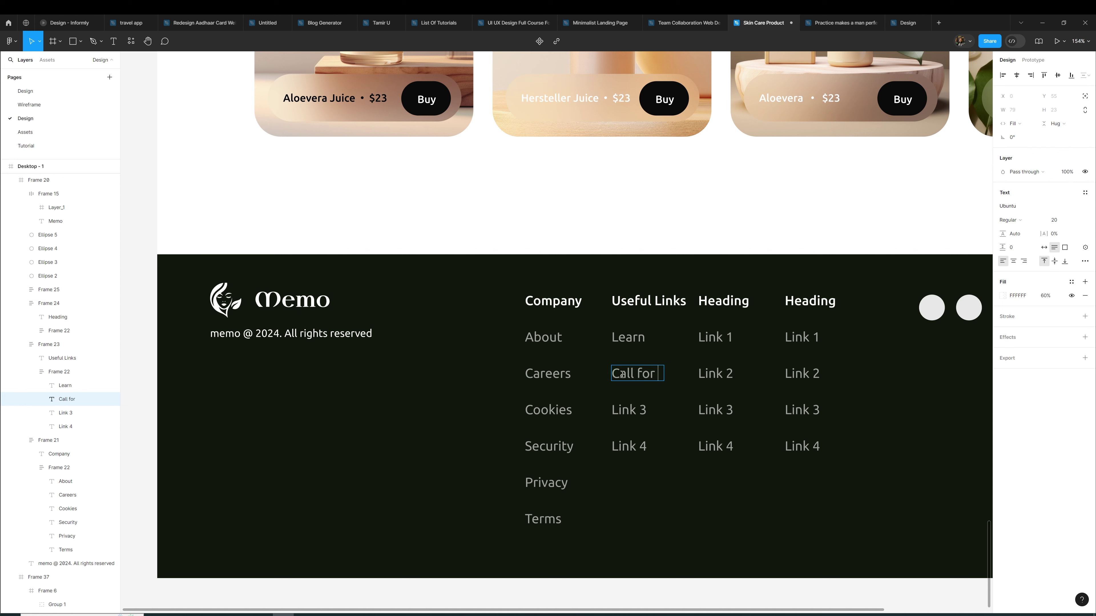
text( infl)
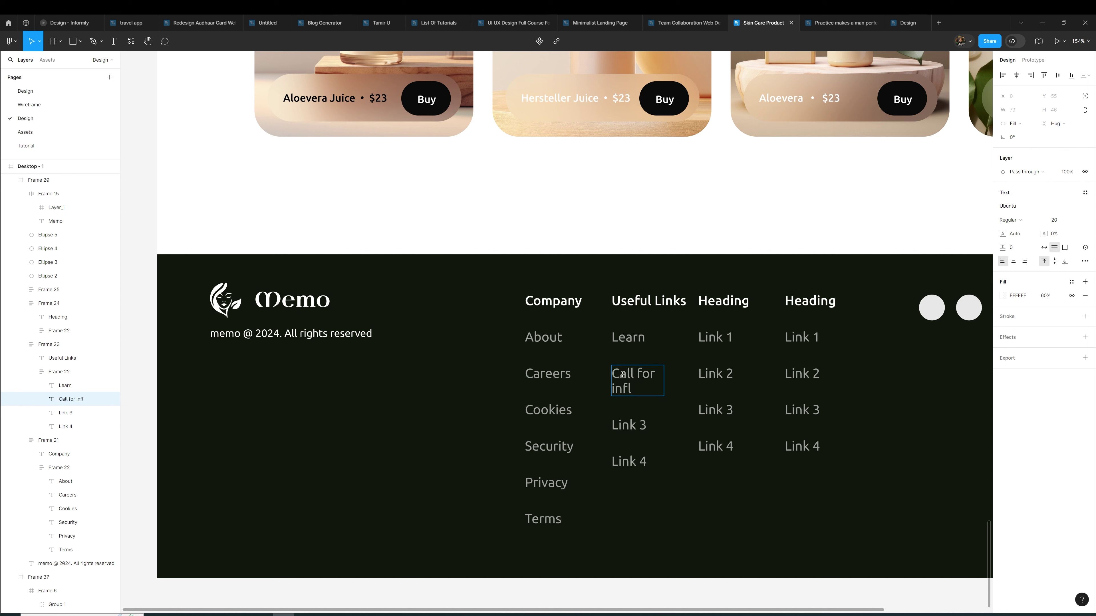
text(uenc)
text(ers)
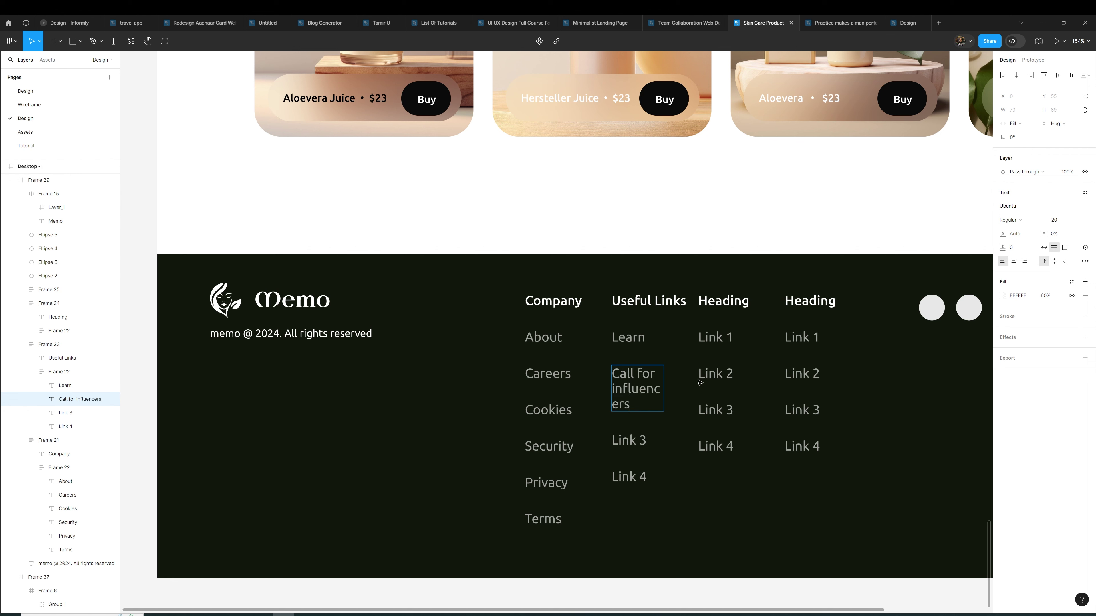
Move the last two Heading columns about 40 px right and widen Call for influencers
click(723, 308)
shift+click(796, 306)
drag(747, 312, 780, 308)
click(666, 374)
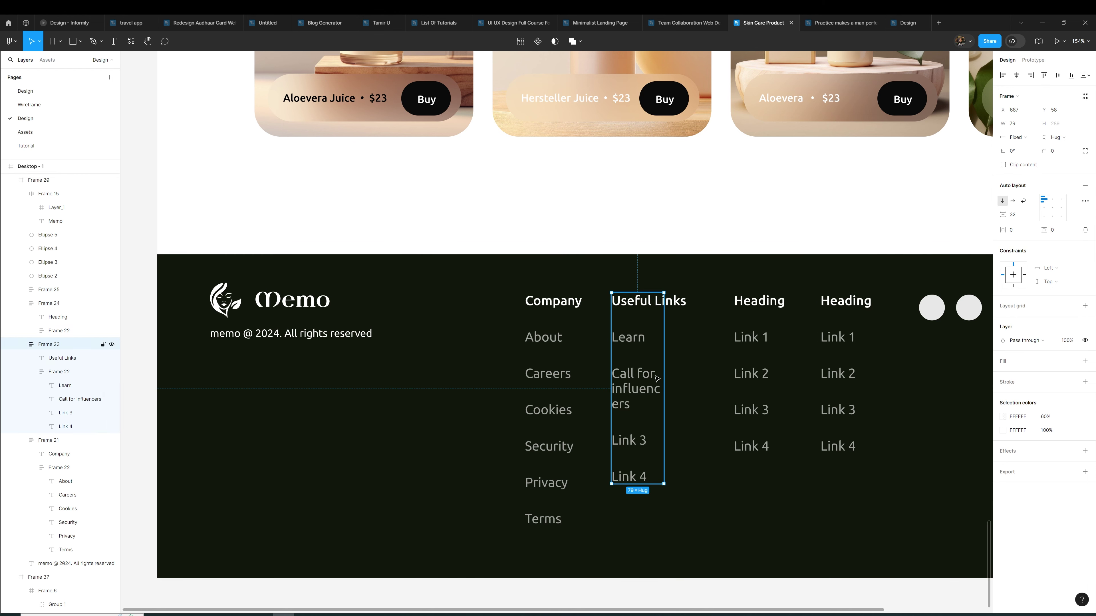
drag(674, 379, 730, 374)
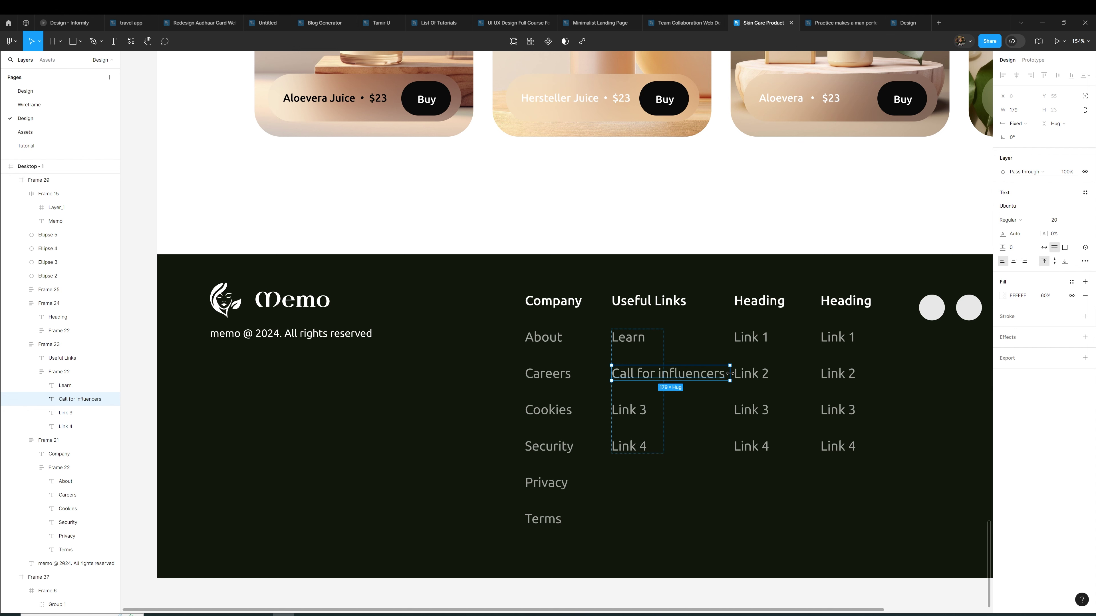
Rename Link 3 under Useful Links to Awards and delete the unused Link 4
click(642, 410)
double_click(642, 410)
text(Awards)
key(Escape)
click(642, 449)
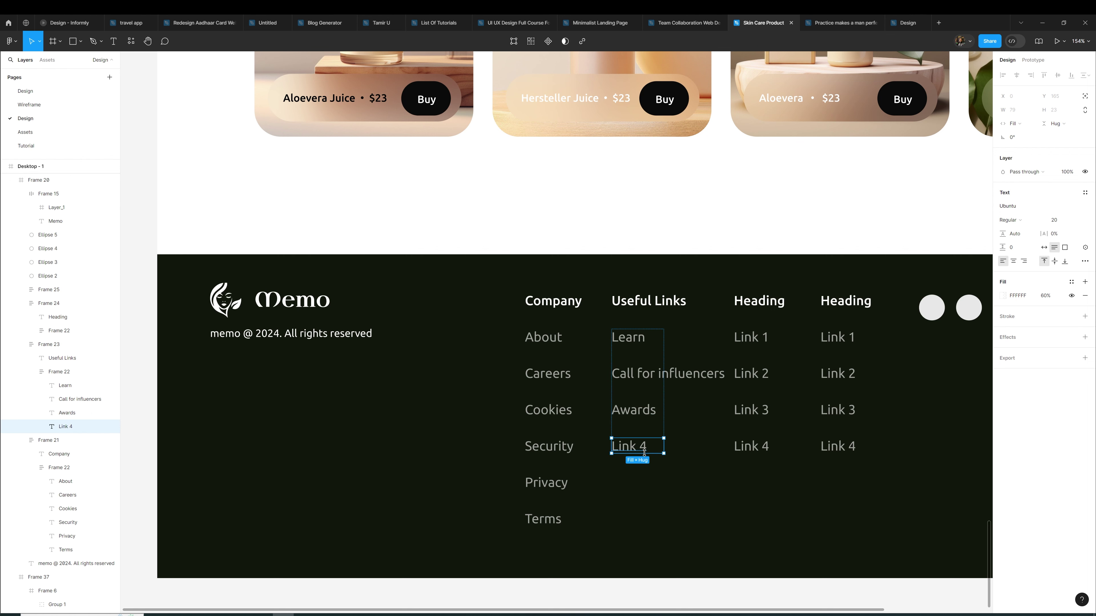
key(Delete)
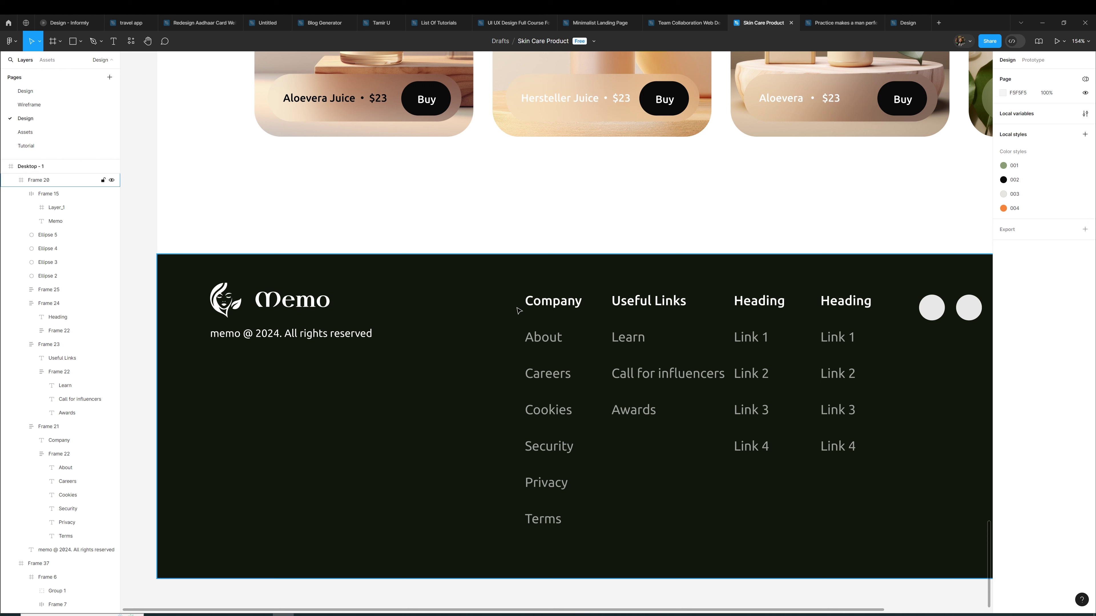
click(550, 303)
Shift the Company and Useful Links columns slightly to the left
click(557, 336)
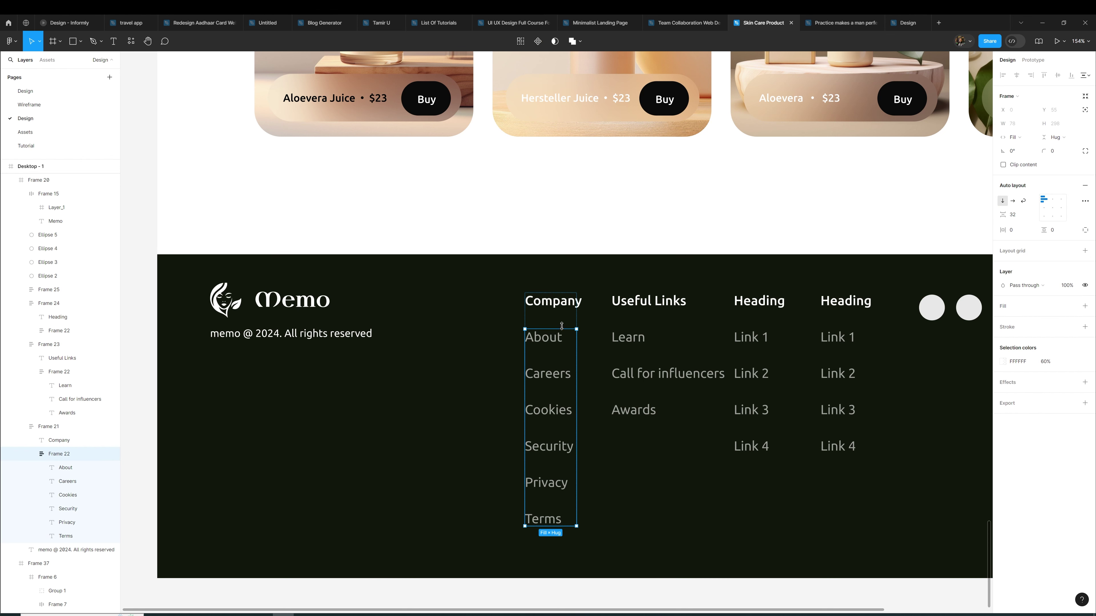
drag(563, 321, 535, 321)
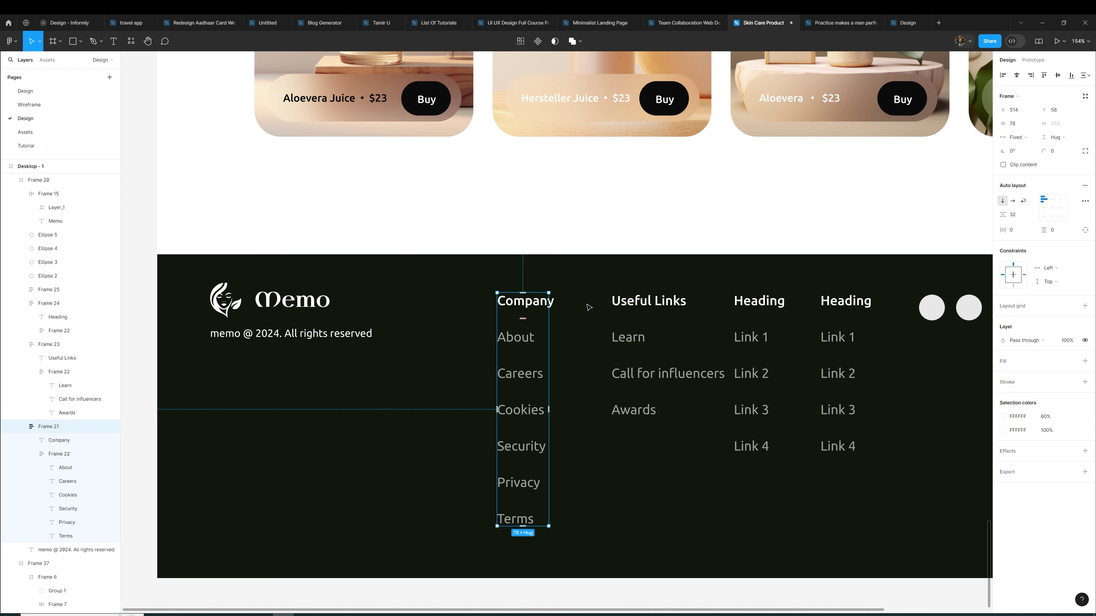
click(642, 305)
drag(643, 304, 626, 304)
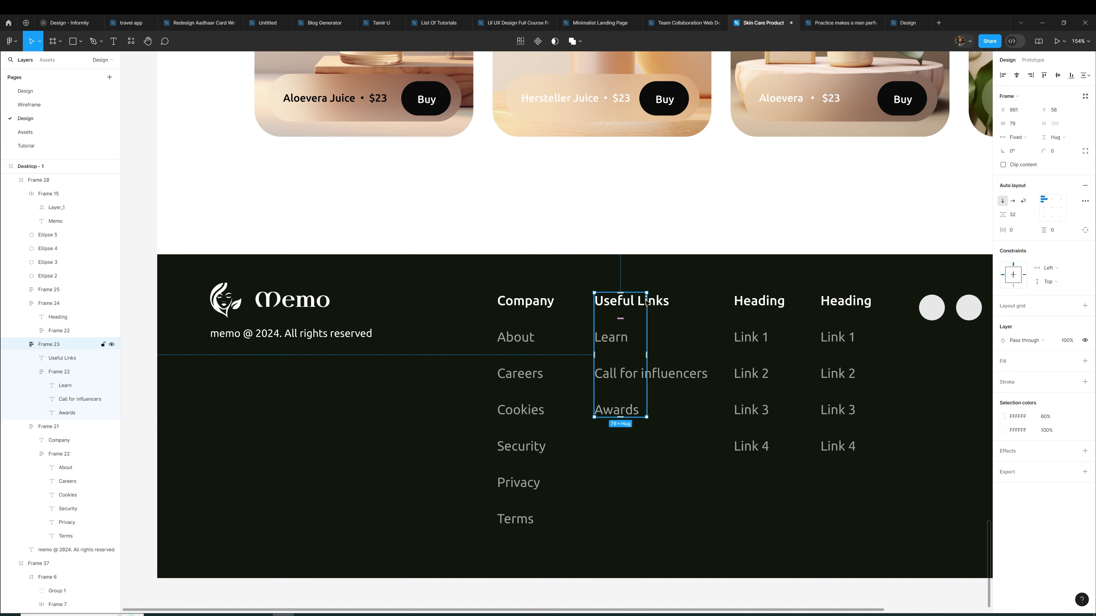
Title the third column Support with links Updates and Hype Feed, widening Hype Feed
click(763, 302)
text(S)
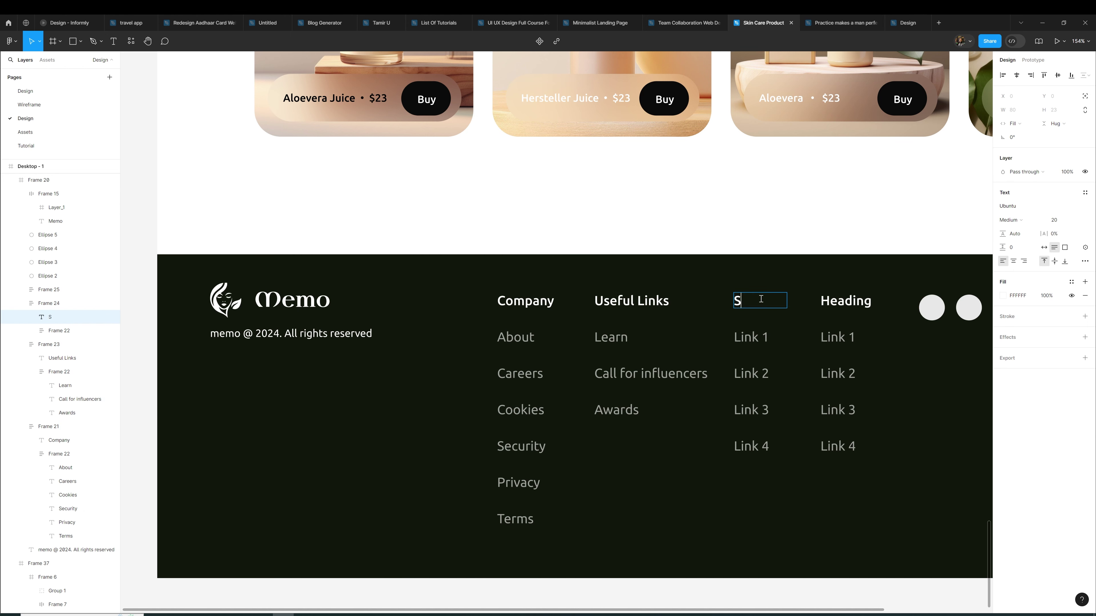
text(upport)
double_click(751, 336)
text(Updates)
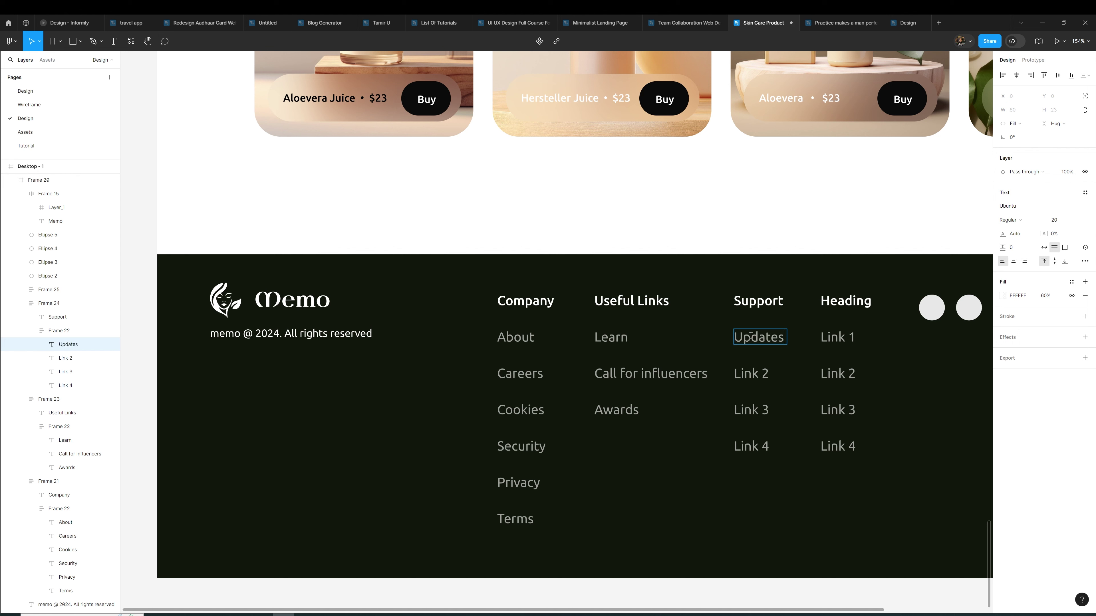
click(759, 369)
double_click(760, 370)
text(Hype )
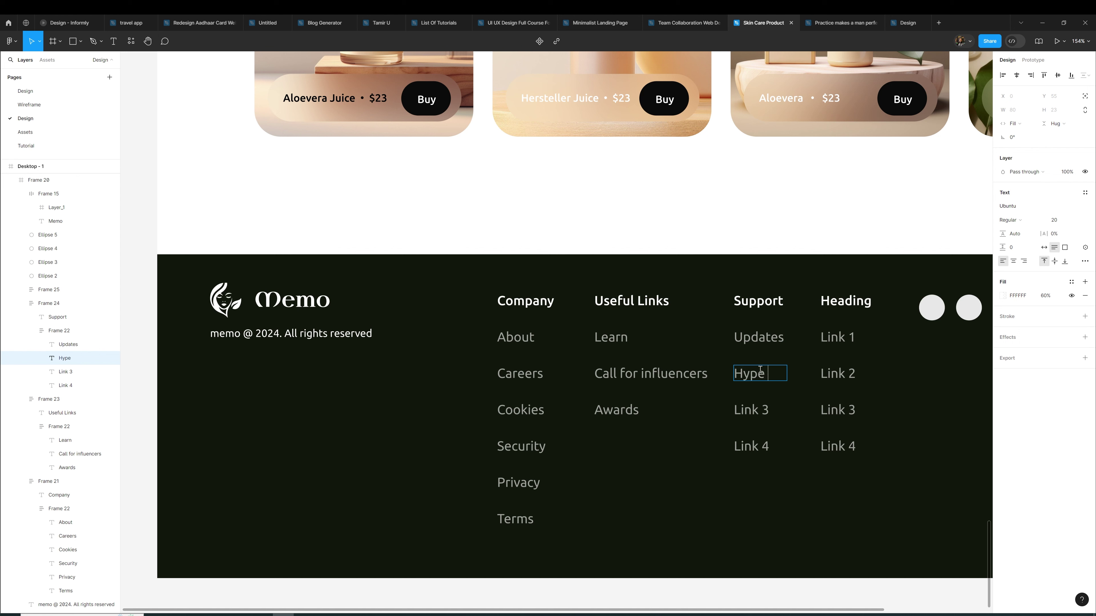
text(Feed)
key(Escape)
drag(787, 380, 801, 373)
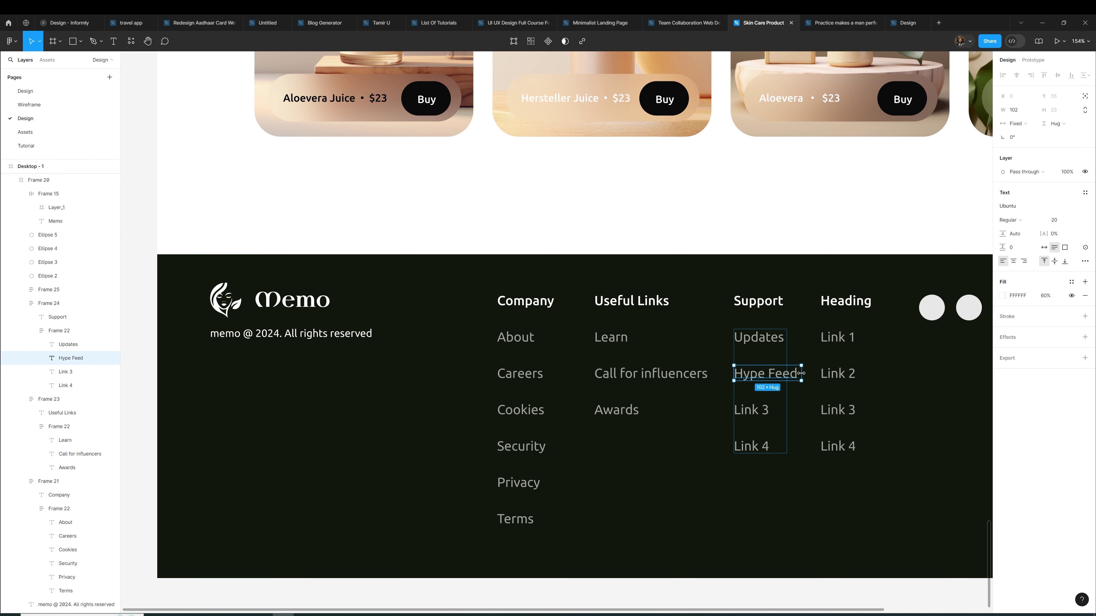
Rename the remaining Support links to Community and Contact, widening Community to one line
click(758, 413)
double_click(758, 414)
text(Community)
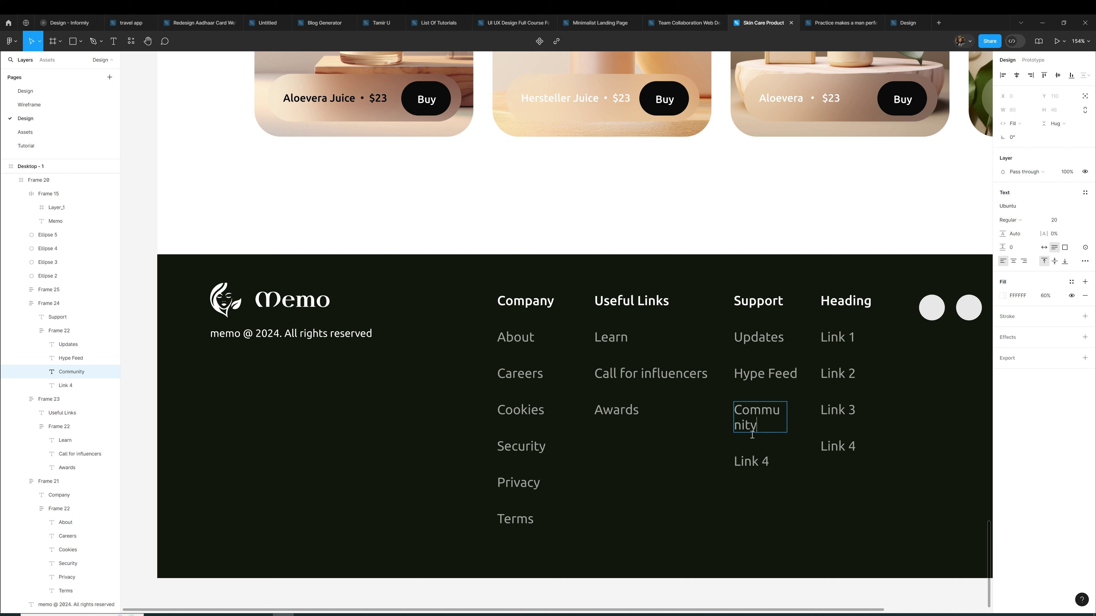
double_click(753, 458)
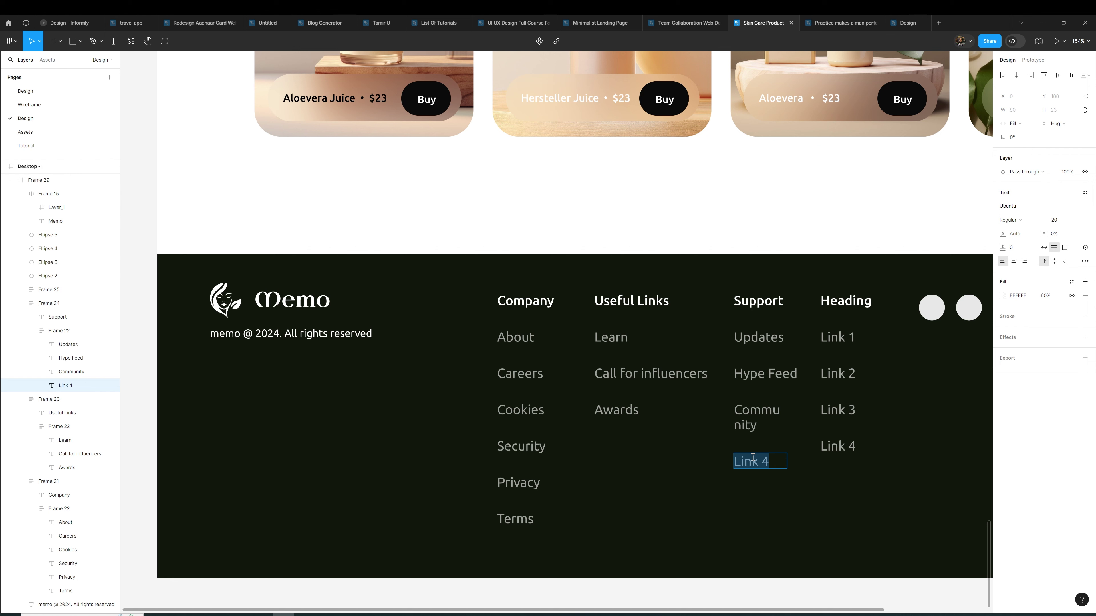
text(Contact)
key(Escape)
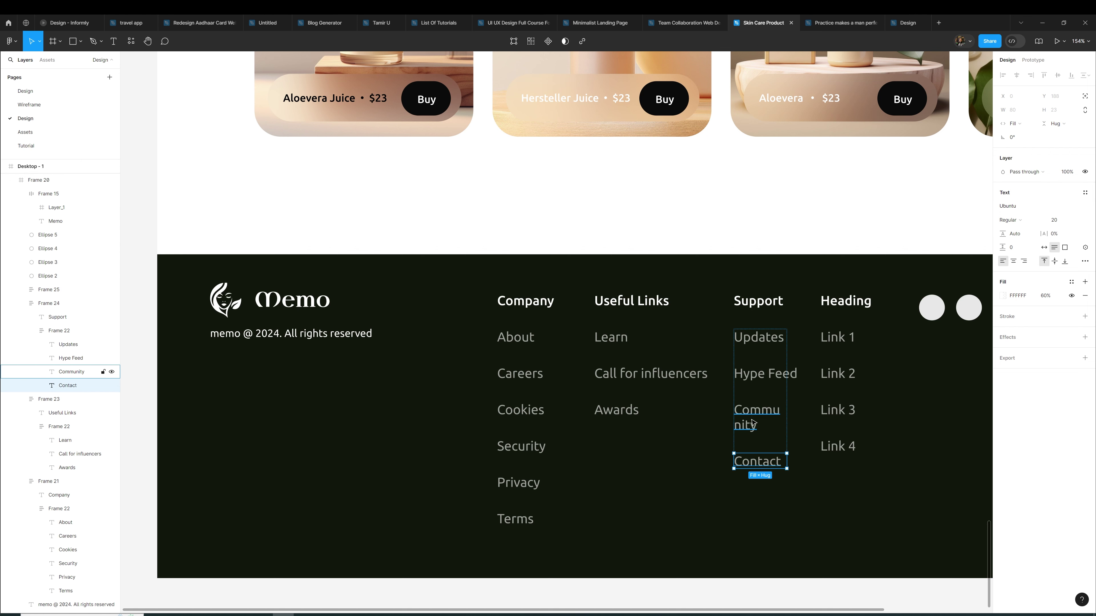
click(777, 421)
drag(788, 418, 805, 413)
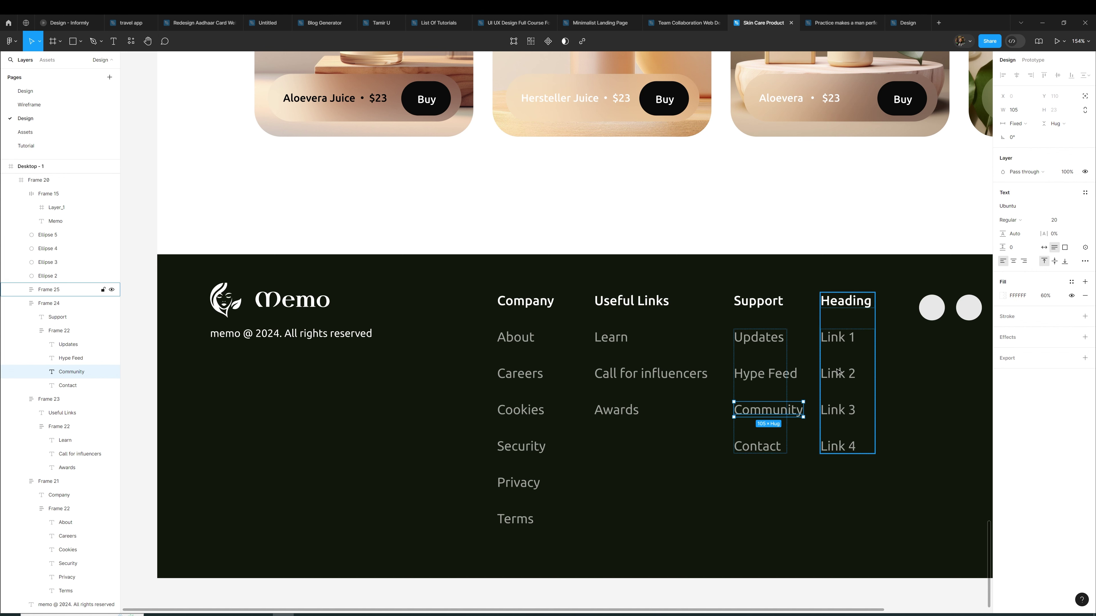
click(857, 304)
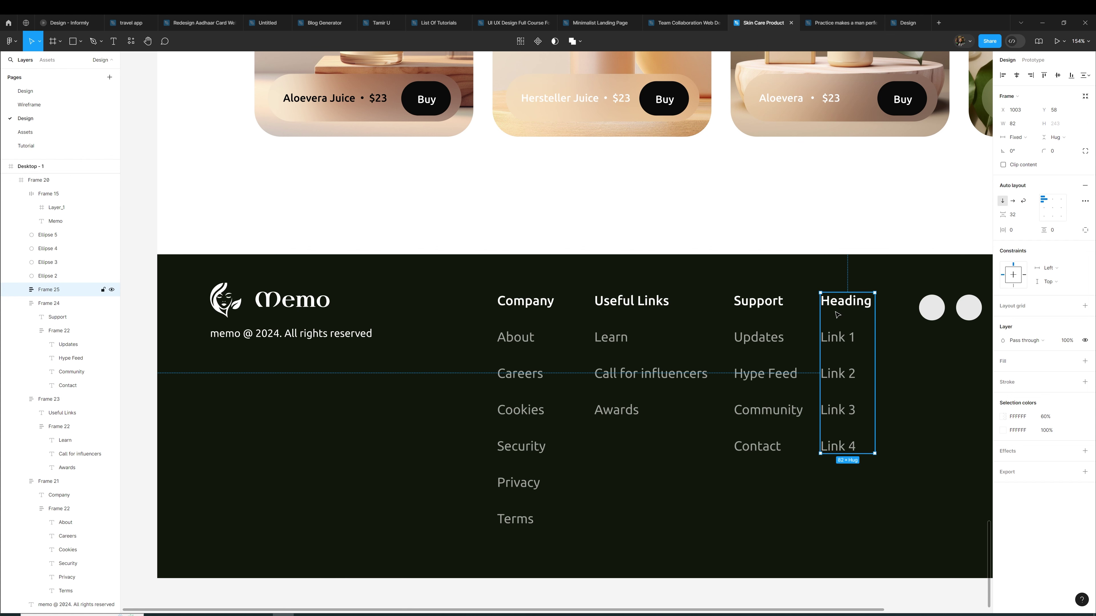
click(839, 307)
Rename the last footer column's heading to Social
double_click(840, 306)
text(Soic)
key(BackSpace)
key(BackSpace)
key(BackSpace)
text(cialo)
key(BackSpace)
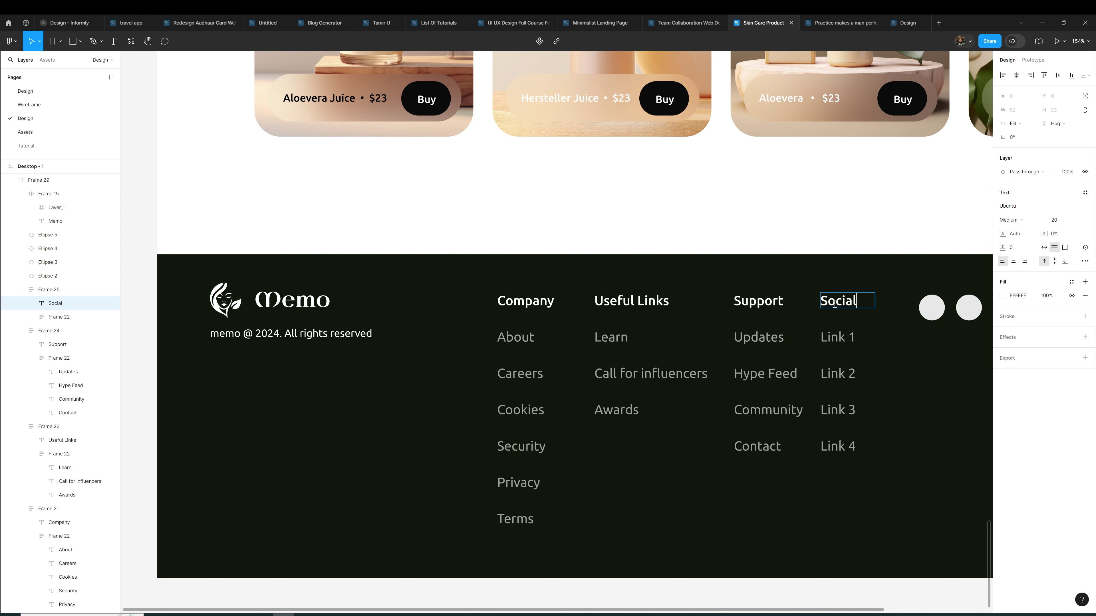
Retype Link 1 and Link 2 under Social as Youtube and Instagram
click(842, 336)
double_click(846, 341)
text(Youtu)
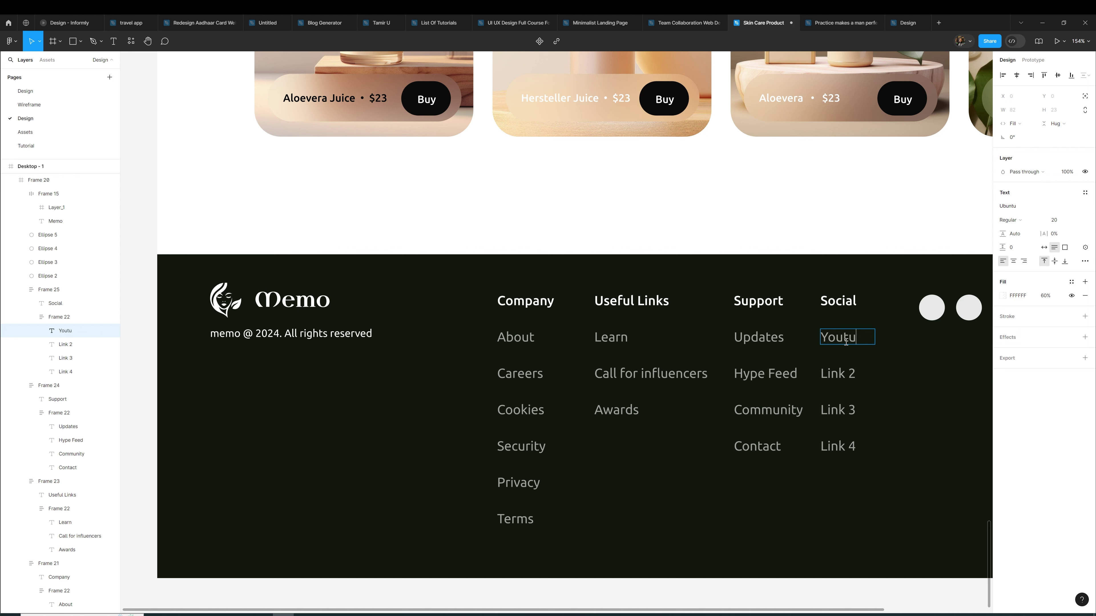
text(be)
click(839, 378)
double_click(837, 380)
text(Instagram)
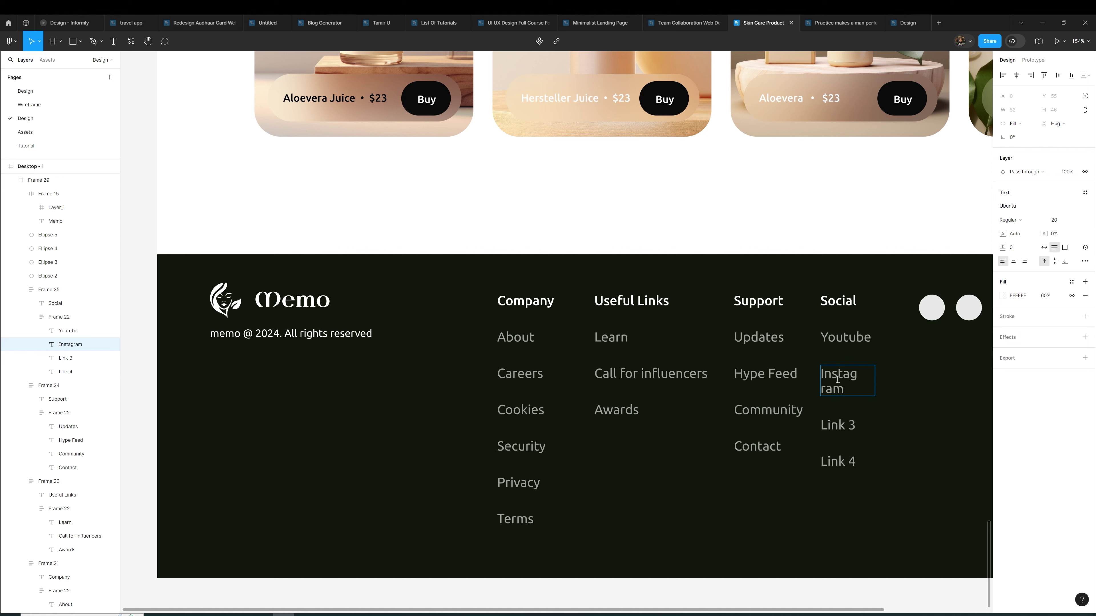
Retype Link 3 and Link 4 as Facebook and Twitter
click(848, 422)
double_click(849, 421)
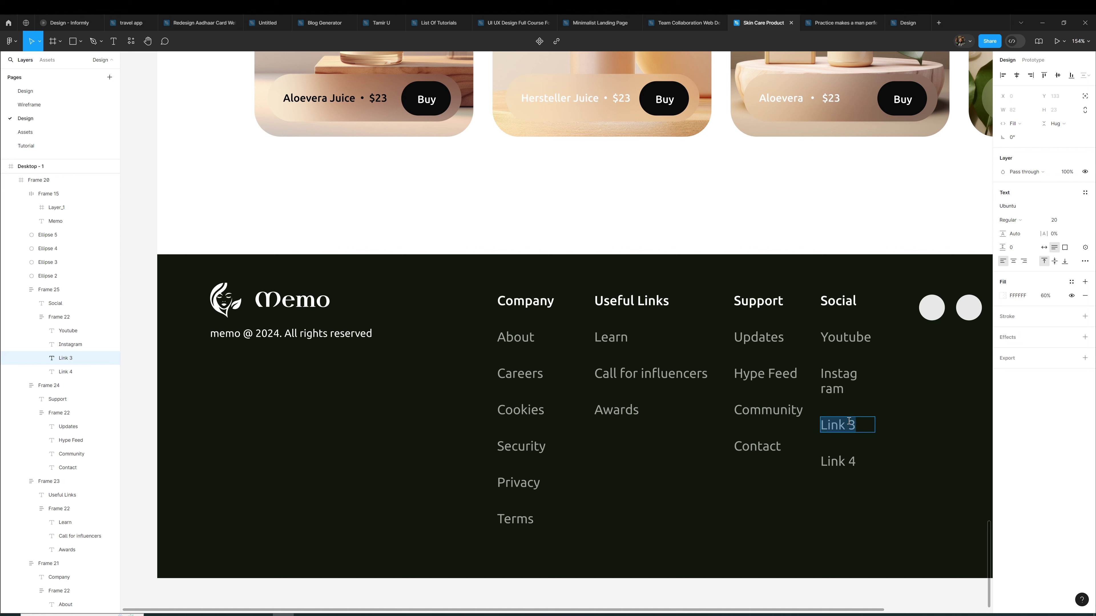
text(Facebook)
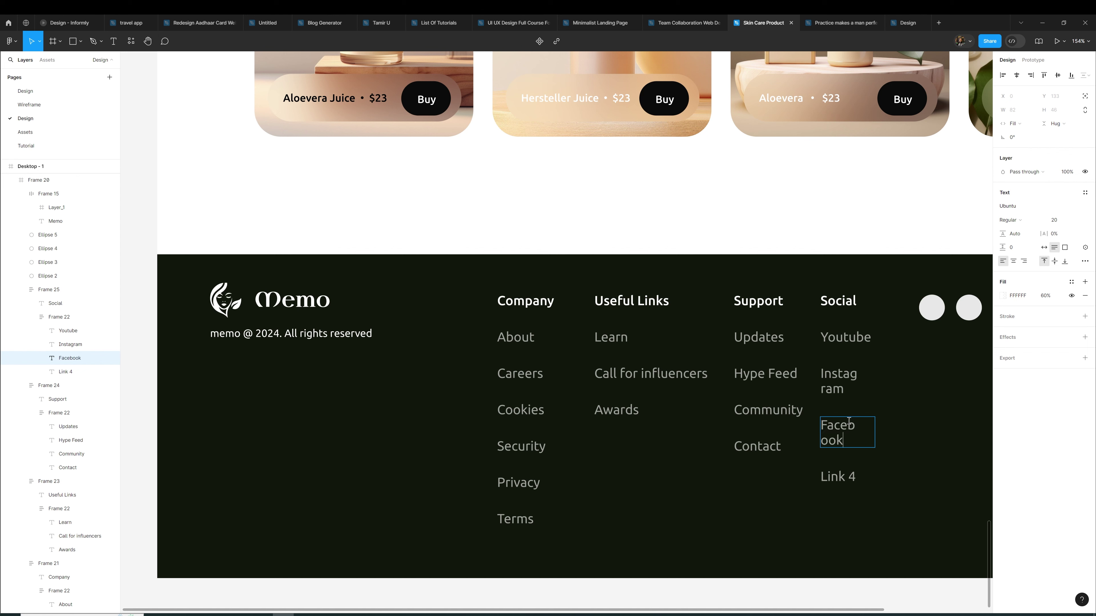
double_click(842, 477)
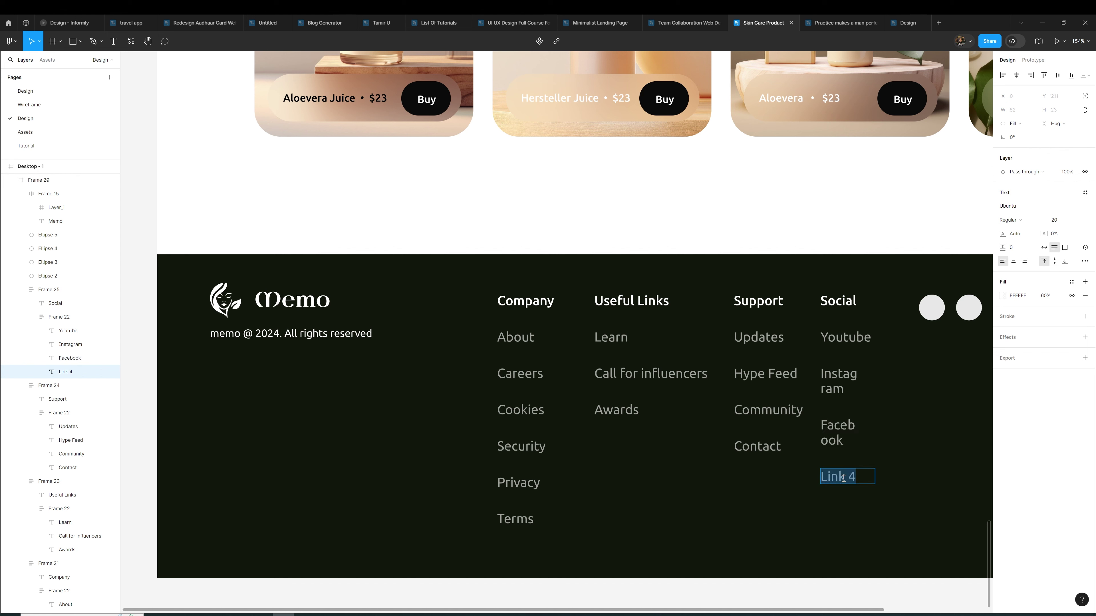
text(Twi)
text(tte)
key(Escape)
Widen the Facebook and Instagram text boxes so each fits on one line
key(shift+Tab)
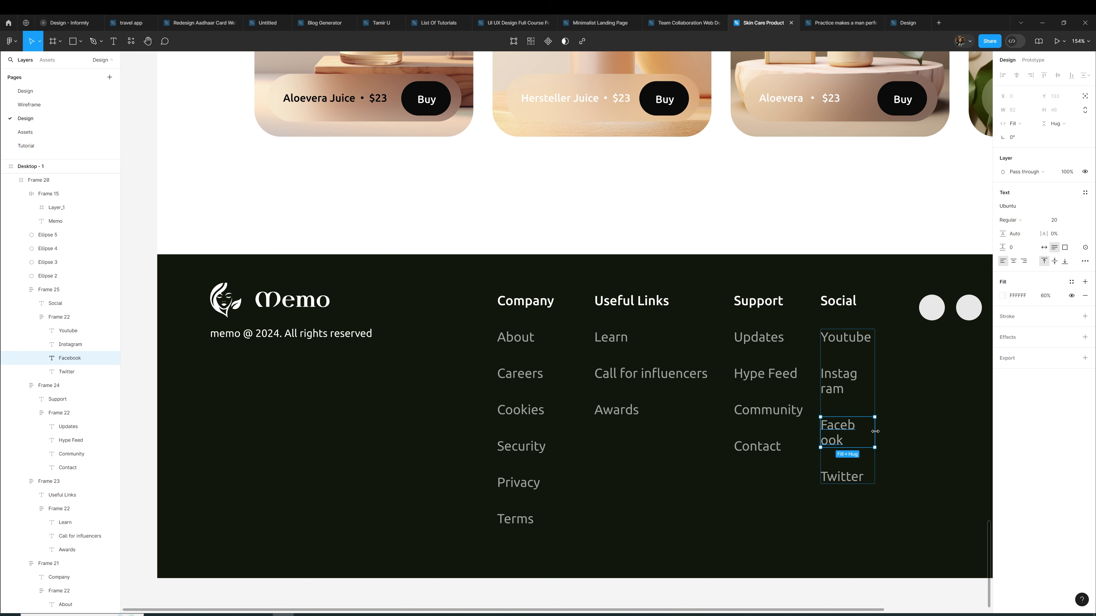
drag(875, 432, 881, 432)
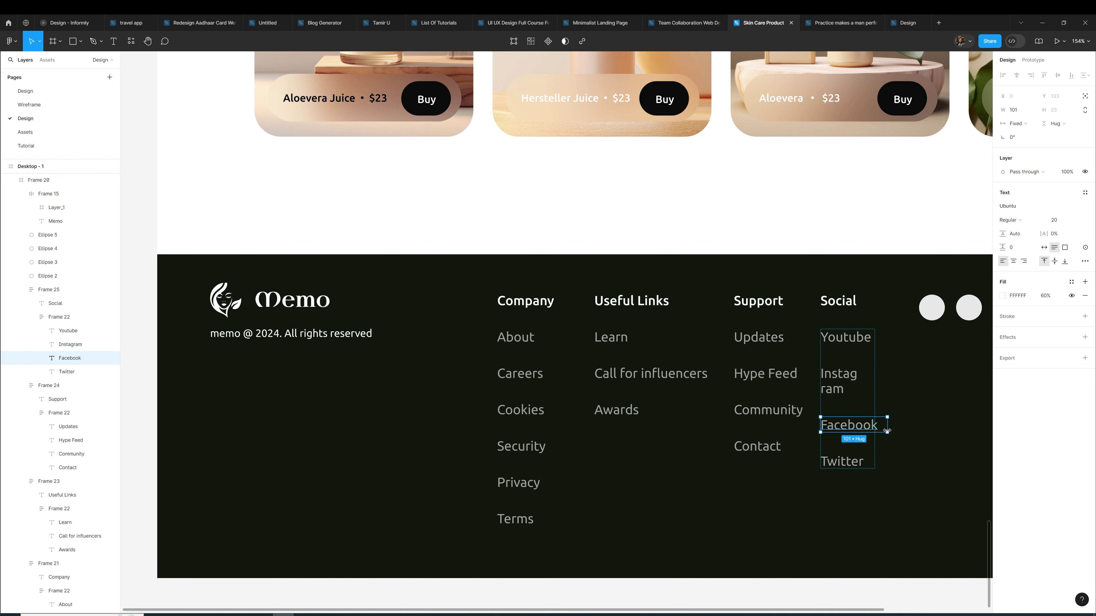
click(842, 382)
drag(875, 379, 882, 379)
click(901, 380)
click(525, 382)
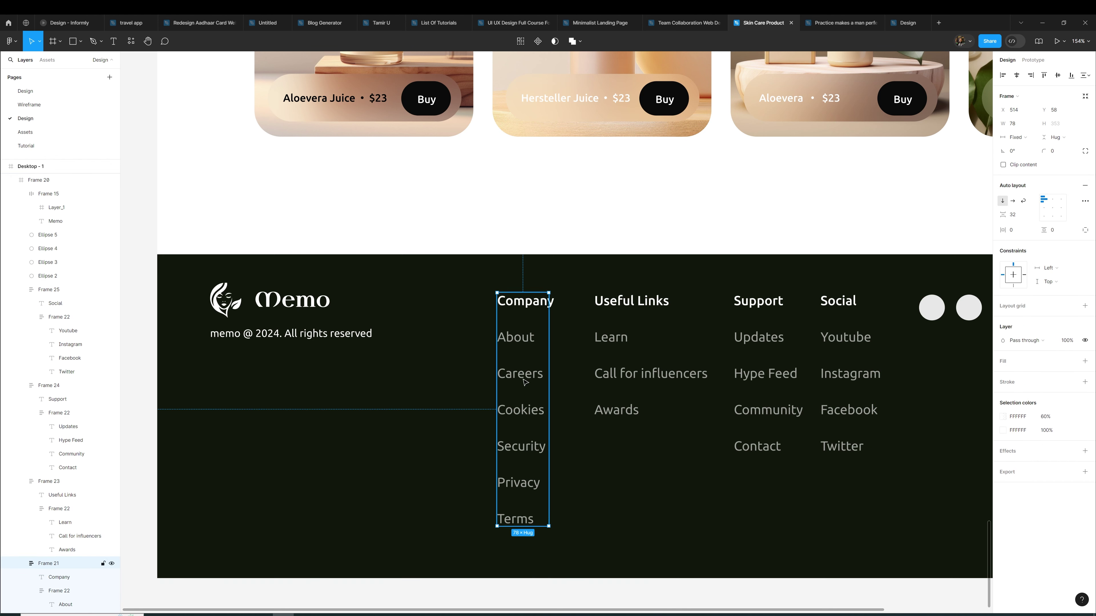
Shrink the Company column's links and heading to 16 px
click(525, 382)
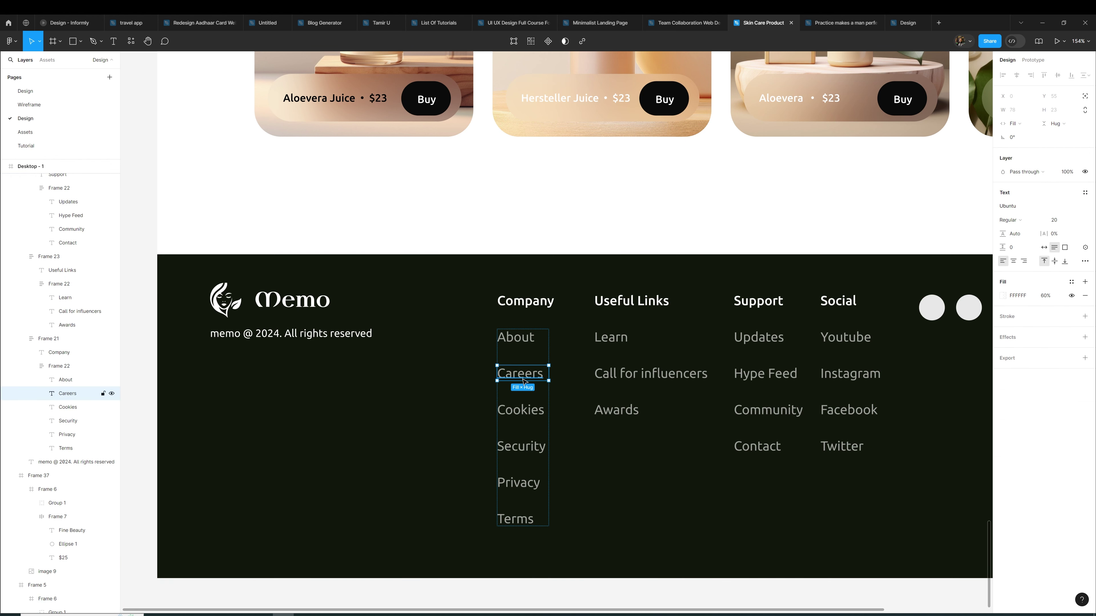
key(ctrl+a)
click(1060, 241)
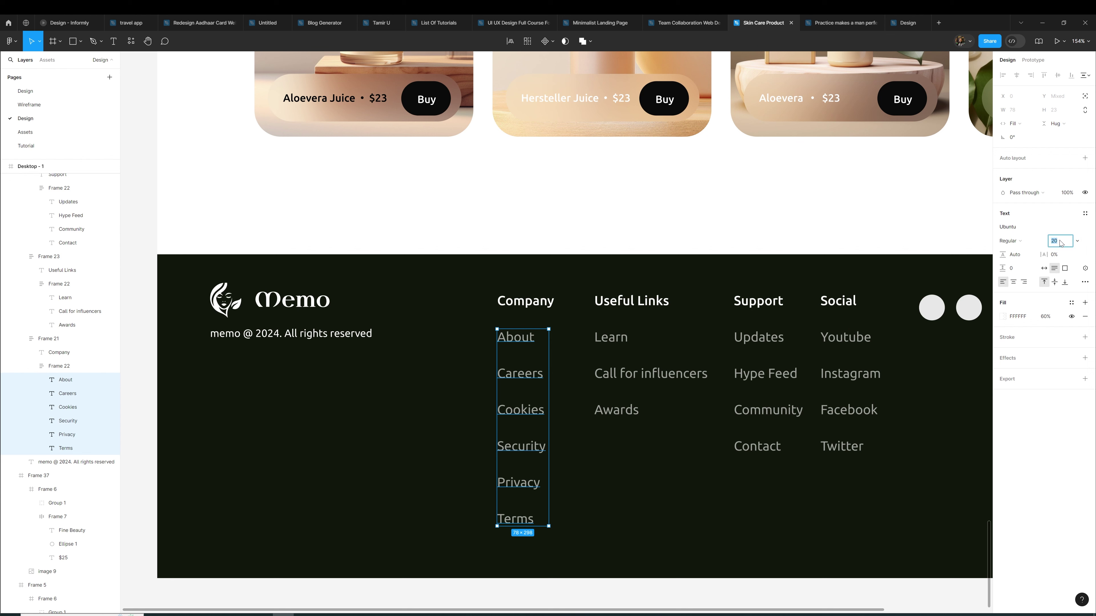
key(Down)
key(Down)
key(Down)
key(Down)
key(Escape)
key(shift+Tab)
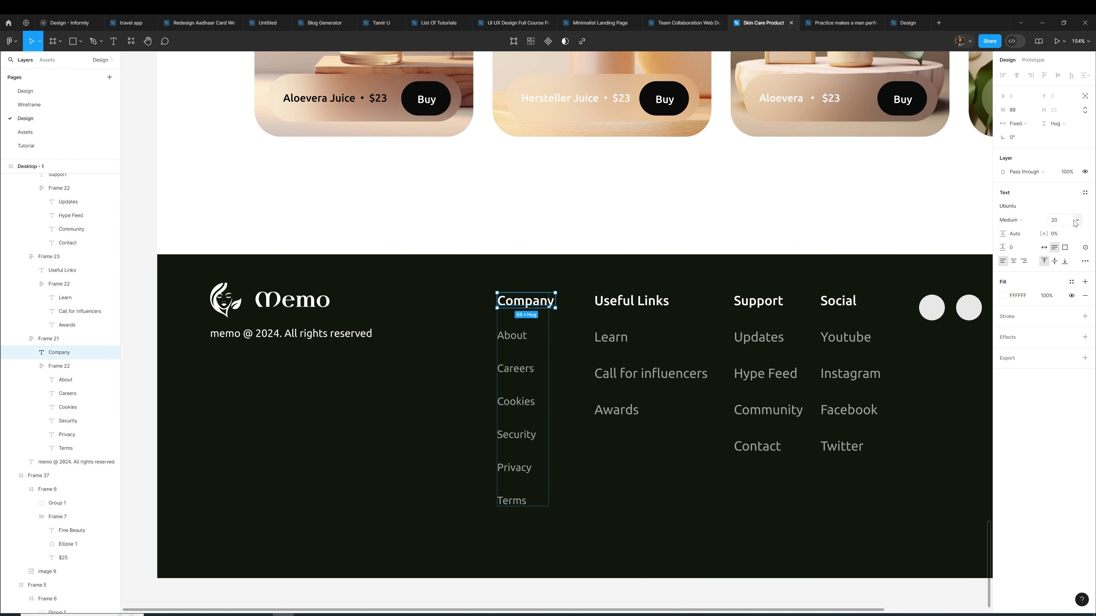
click(1063, 224)
key(Down)
key(Down)
key(Down)
key(Down)
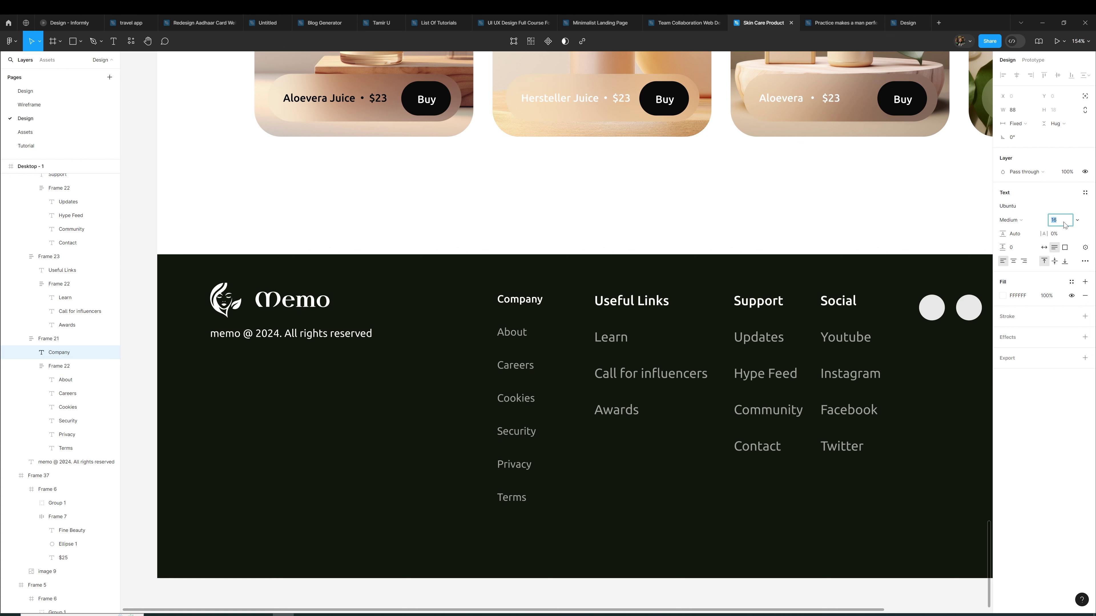
Set the Useful Links heading to 18 and its Learn, Call for influencers, Awards links to 16
click(656, 303)
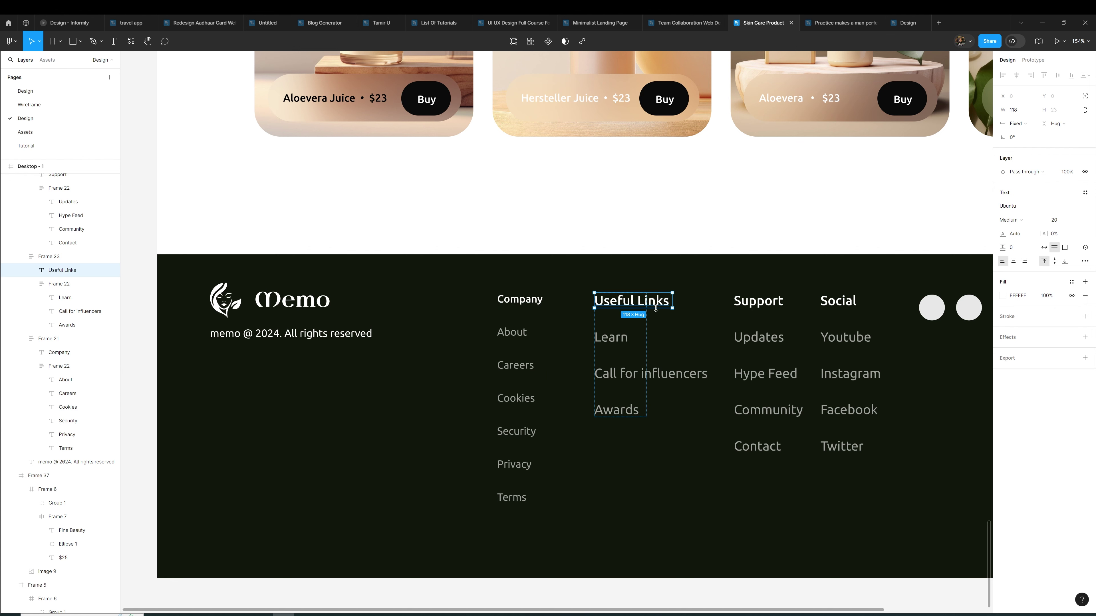
click(1065, 219)
key(Down)
key(Down)
key(Down)
key(Down)
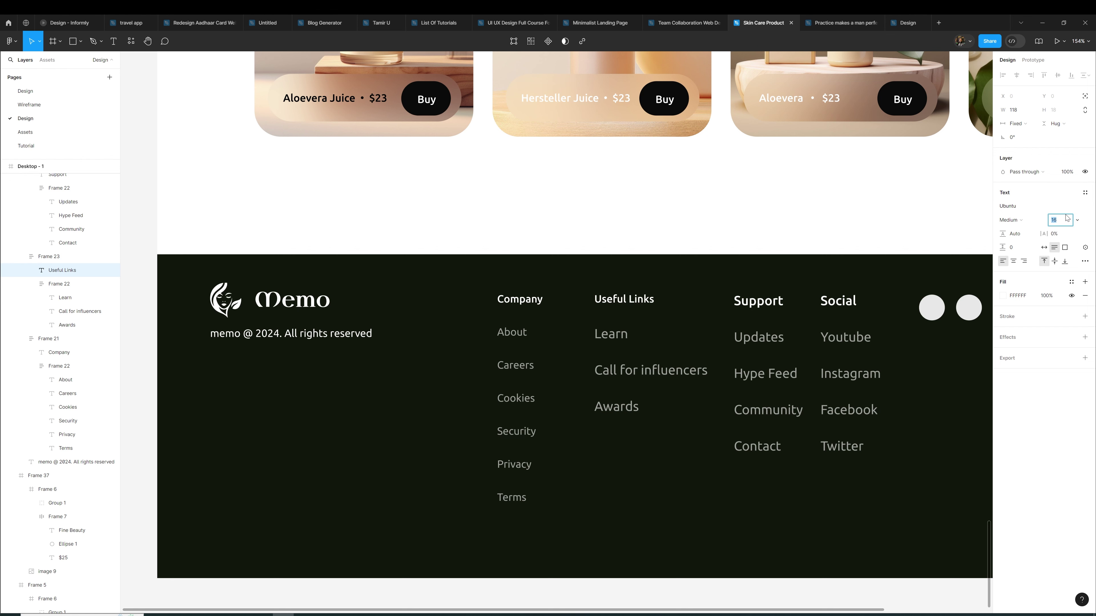
double_click(614, 338)
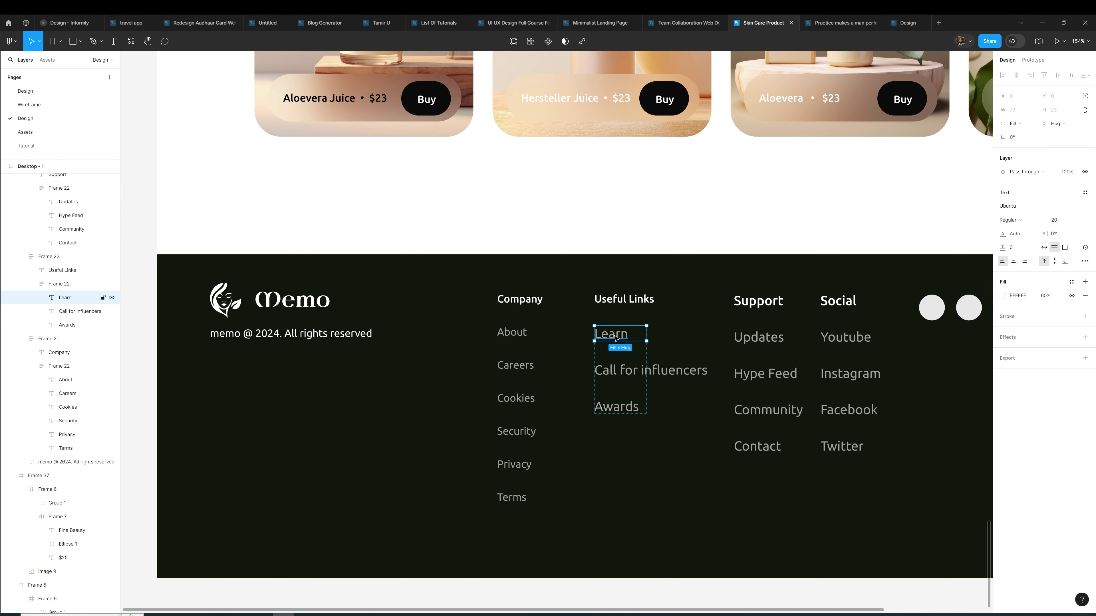
shift+click(639, 378)
shift+click(645, 406)
click(1056, 244)
key(Down)
key(Down)
key(Down)
key(Down)
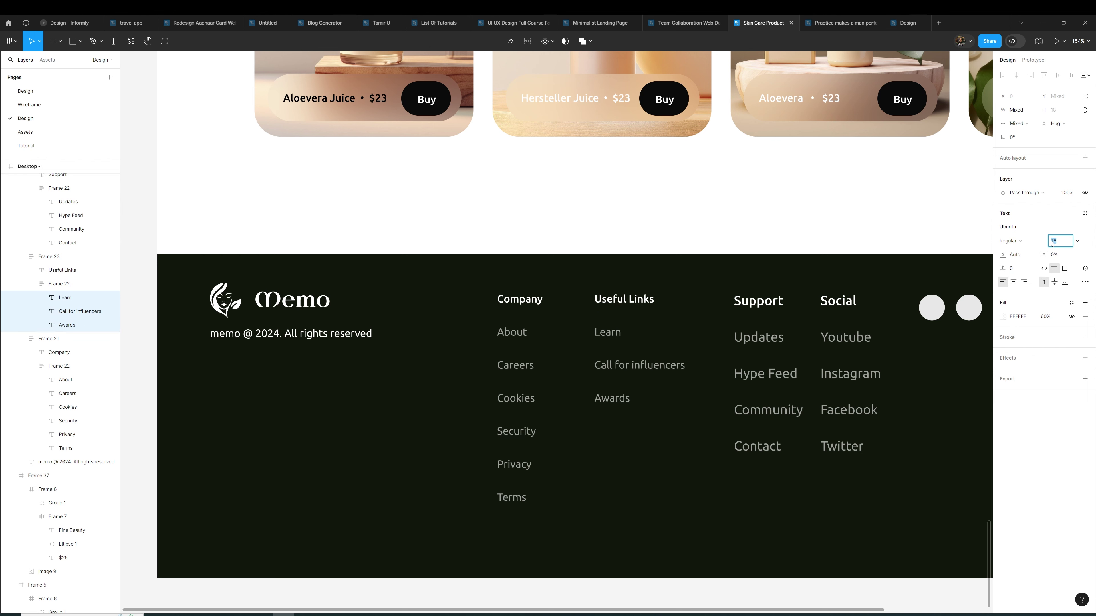
Shrink the Support heading and its Updates, Hype Feed, Community, Contact links to 16
double_click(778, 308)
shift+click(772, 345)
shift+click(775, 376)
shift+click(775, 410)
shift+click(773, 446)
click(1057, 242)
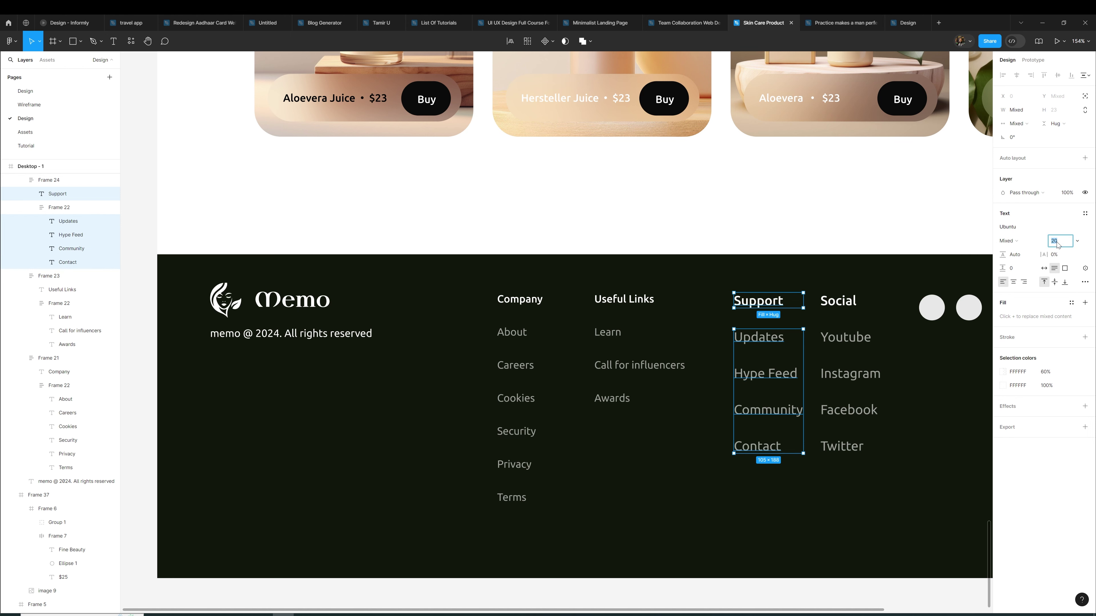
key(Down)
key(Down)
key(Down)
key(Down)
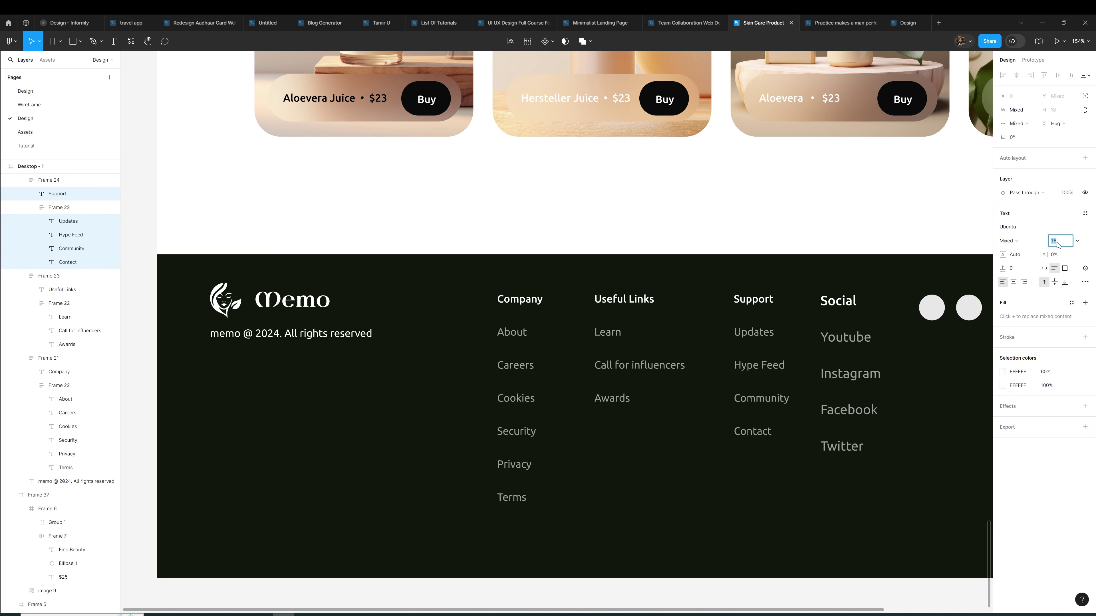
Set the Social heading and its Youtube, Instagram, Facebook, Twitter links to size 16
click(838, 301)
shift+click(853, 341)
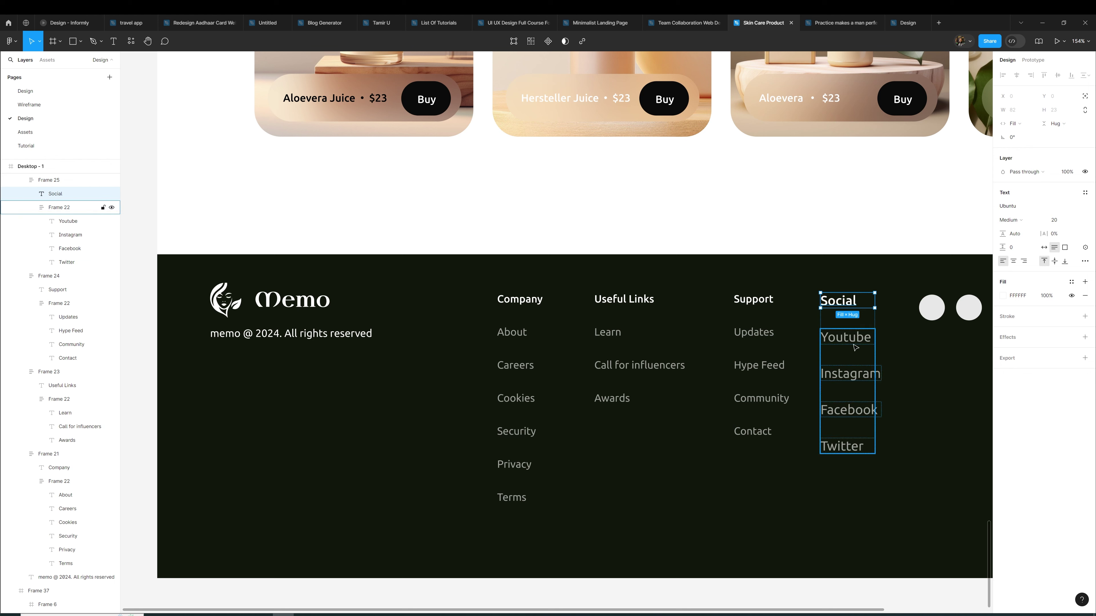
shift+click(853, 342)
shift+click(850, 375)
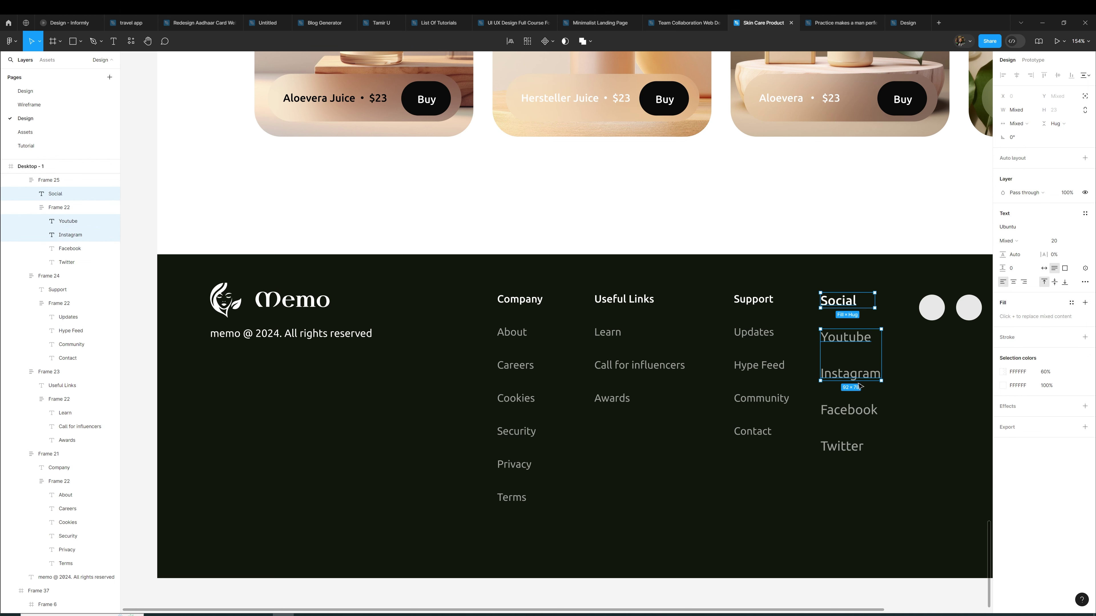
shift+click(859, 412)
shift+click(841, 446)
click(1062, 241)
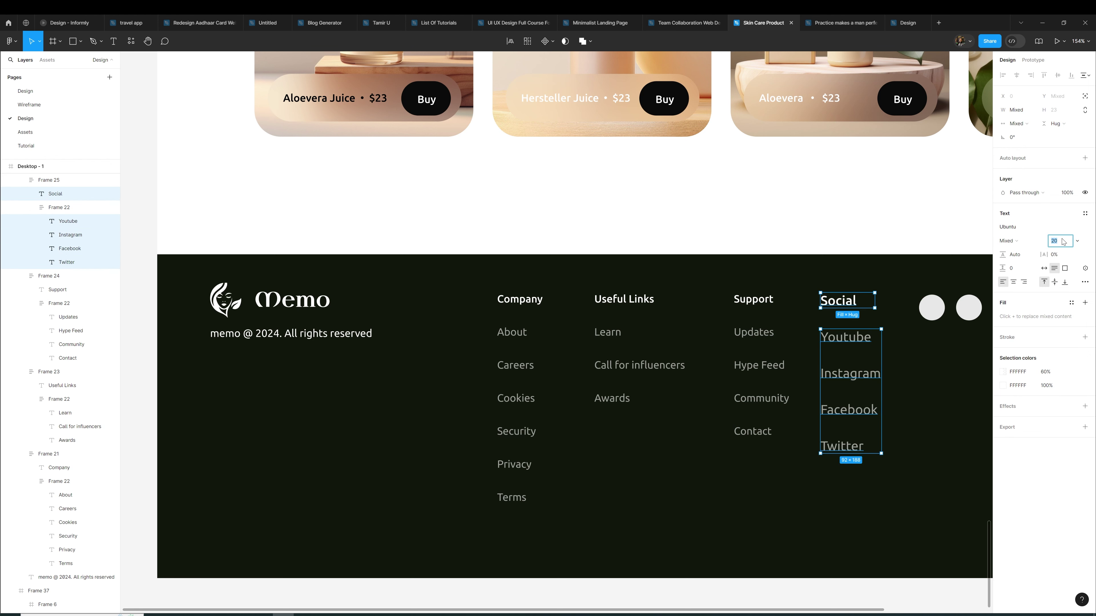
text(16)
key(Return)
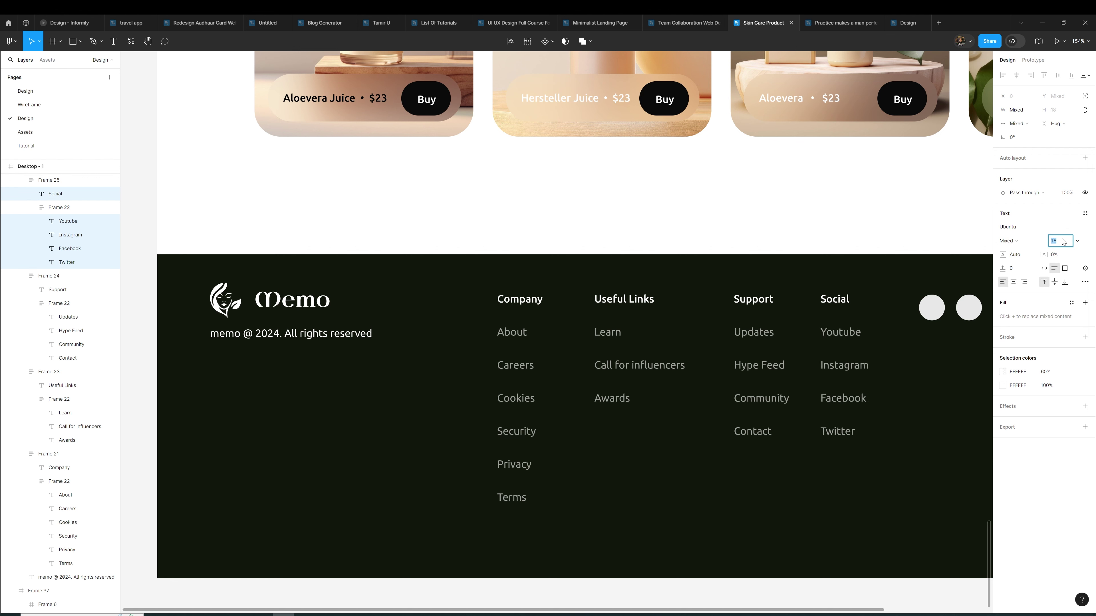
key(Escape)
Widen the Useful Links column to 137 px
click(522, 346)
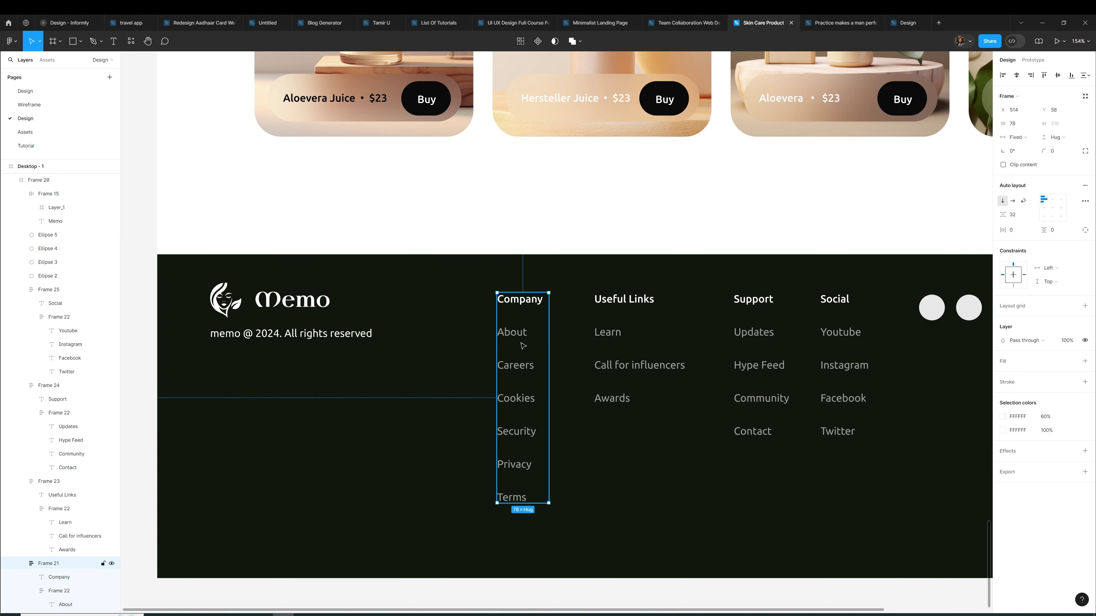
shift+click(608, 338)
shift+click(771, 334)
shift+click(843, 331)
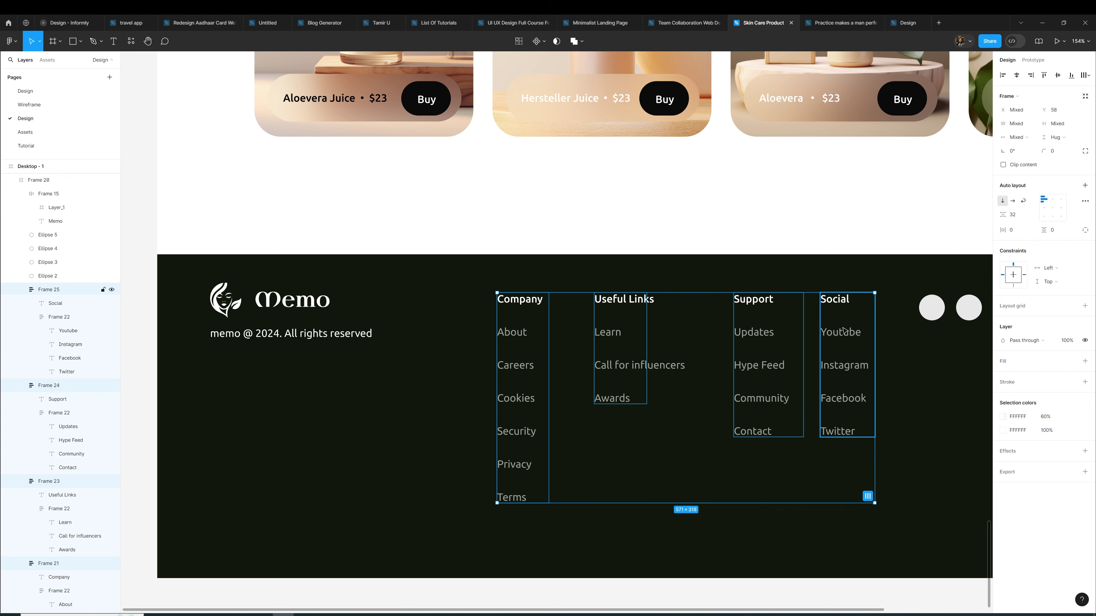
click(631, 386)
drag(646, 371, 684, 368)
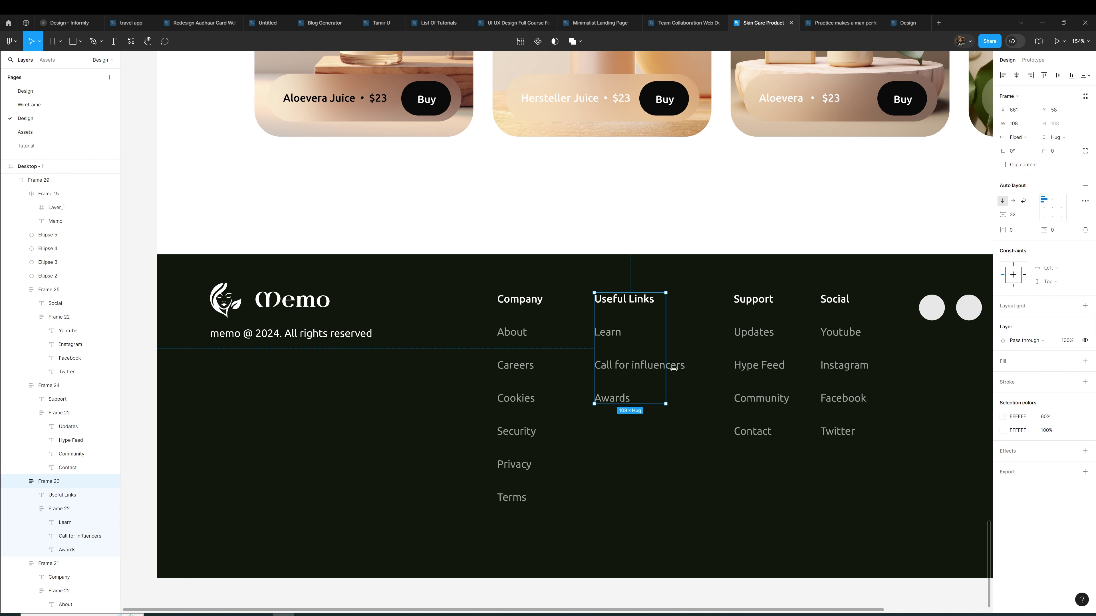
Wrap the Company, Useful Links, Support and Social columns in an auto-layout row
click(519, 366)
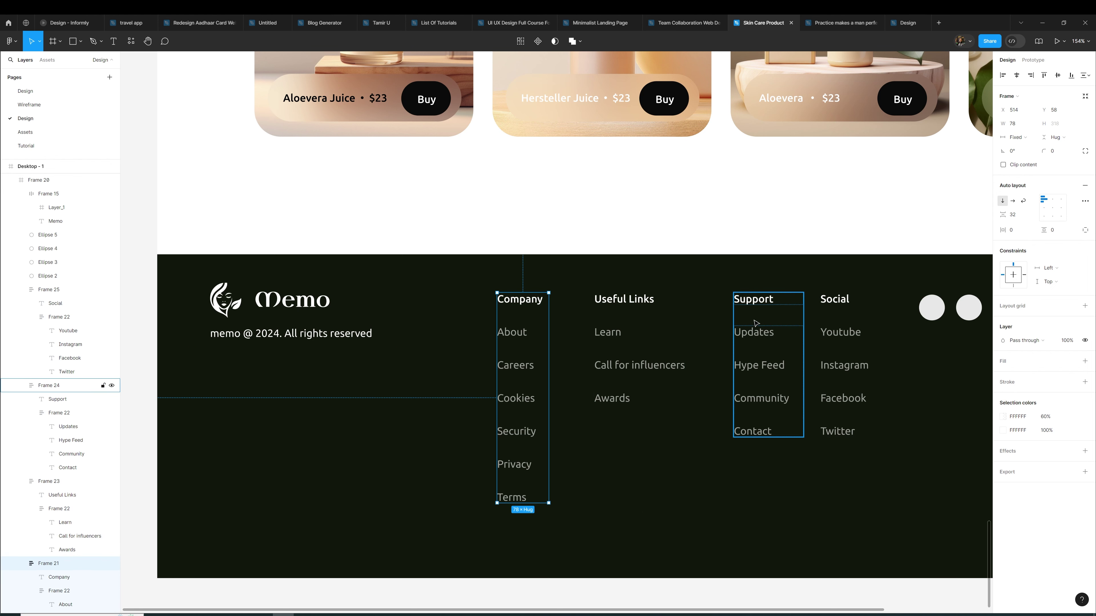
click(803, 339)
click(863, 355)
shift+click(652, 361)
shift+click(535, 368)
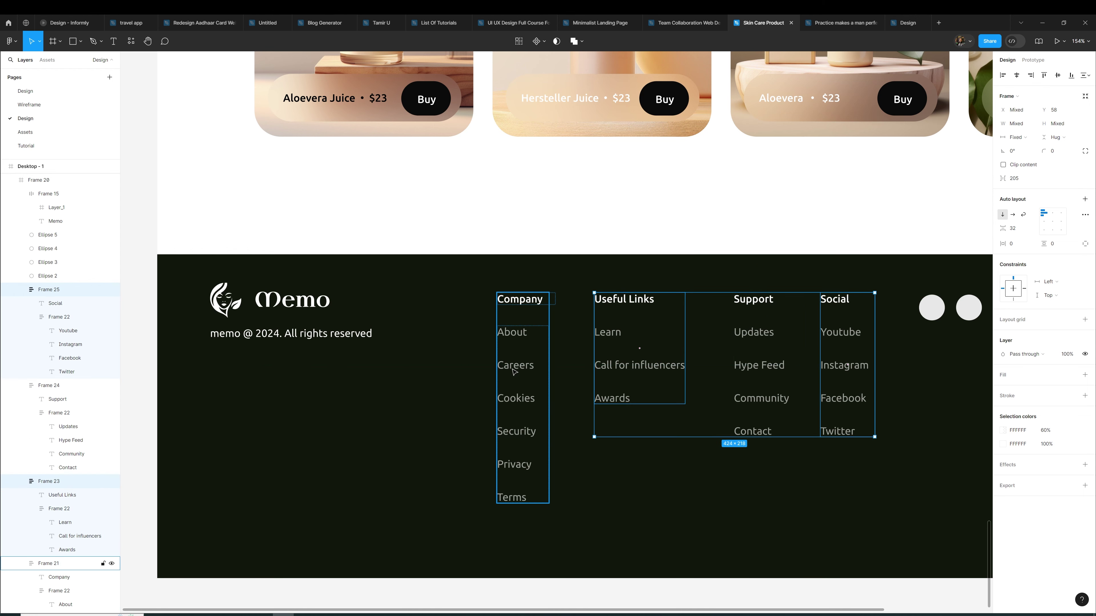
key(shift+a)
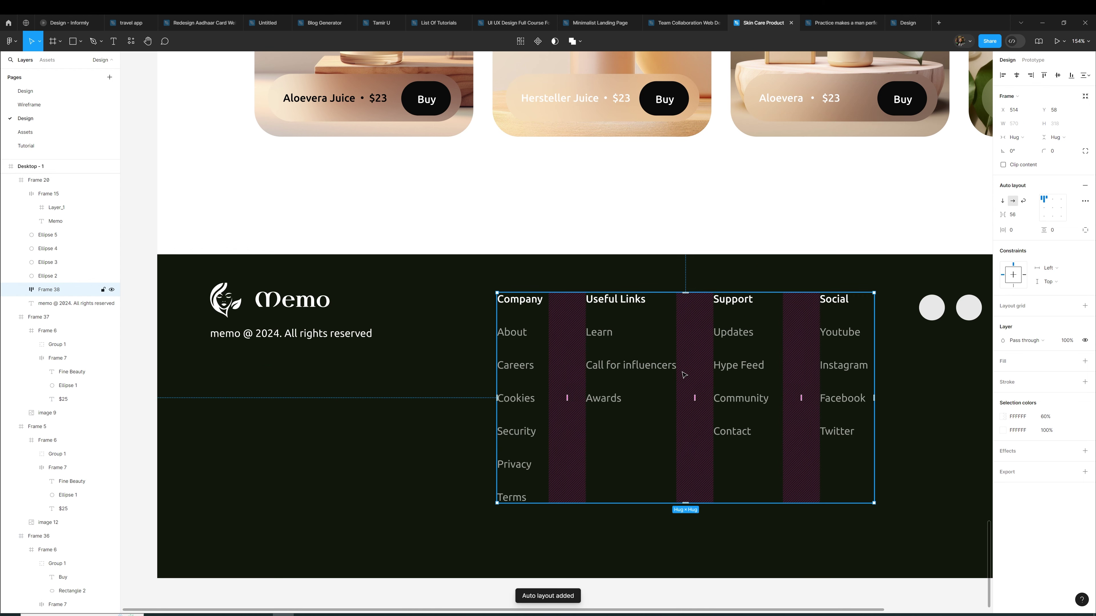
Set the column gap to 60 and shift the row slightly left
click(696, 392)
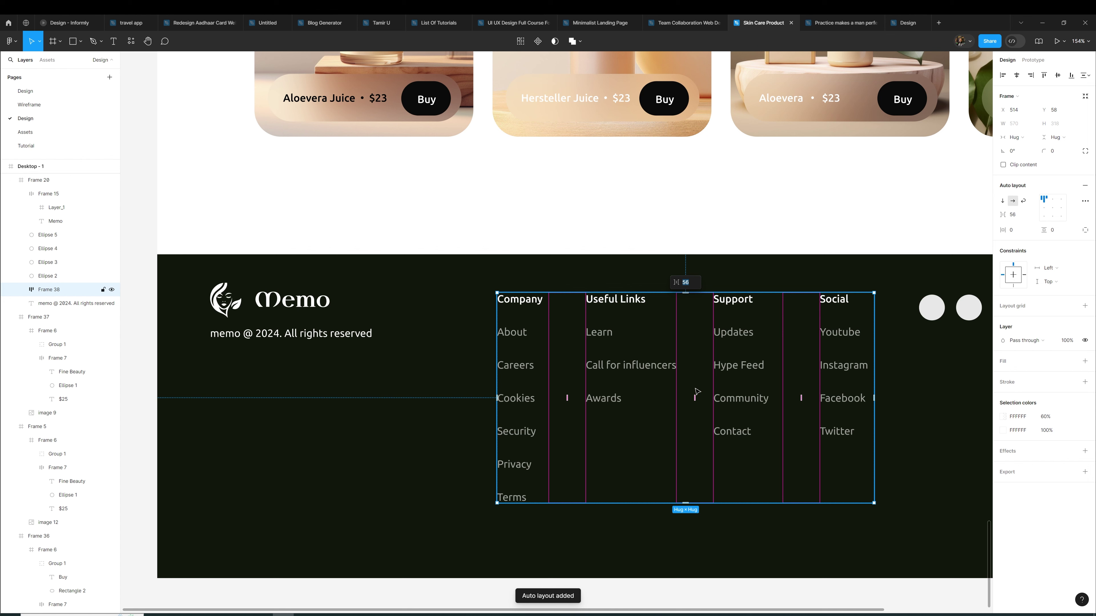
key(Up)
key(Up)
key(Up)
key(Up)
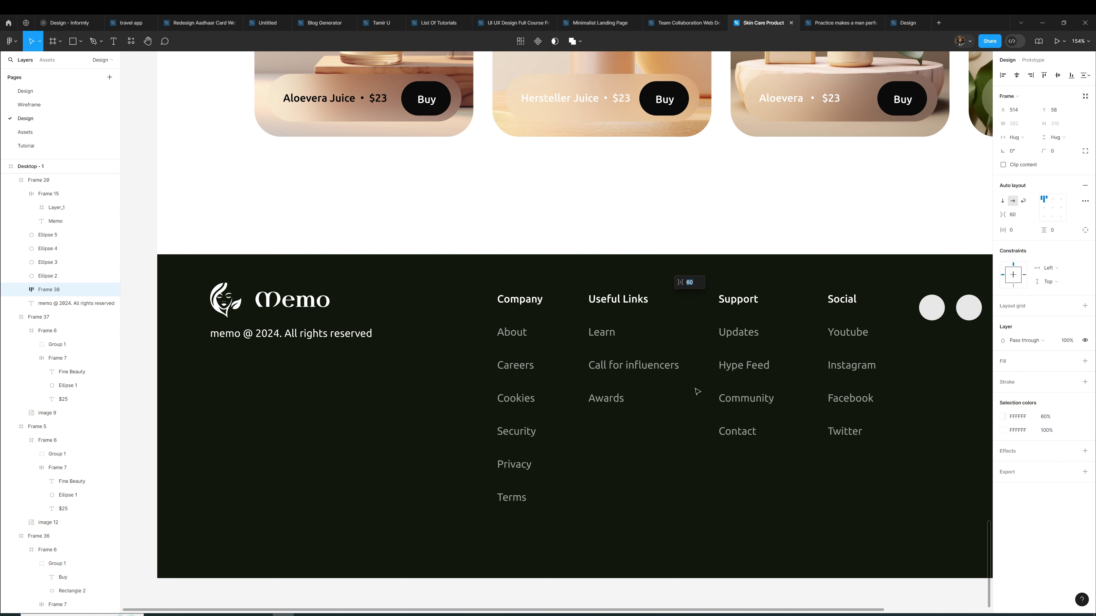
key(Return)
drag(610, 337, 585, 337)
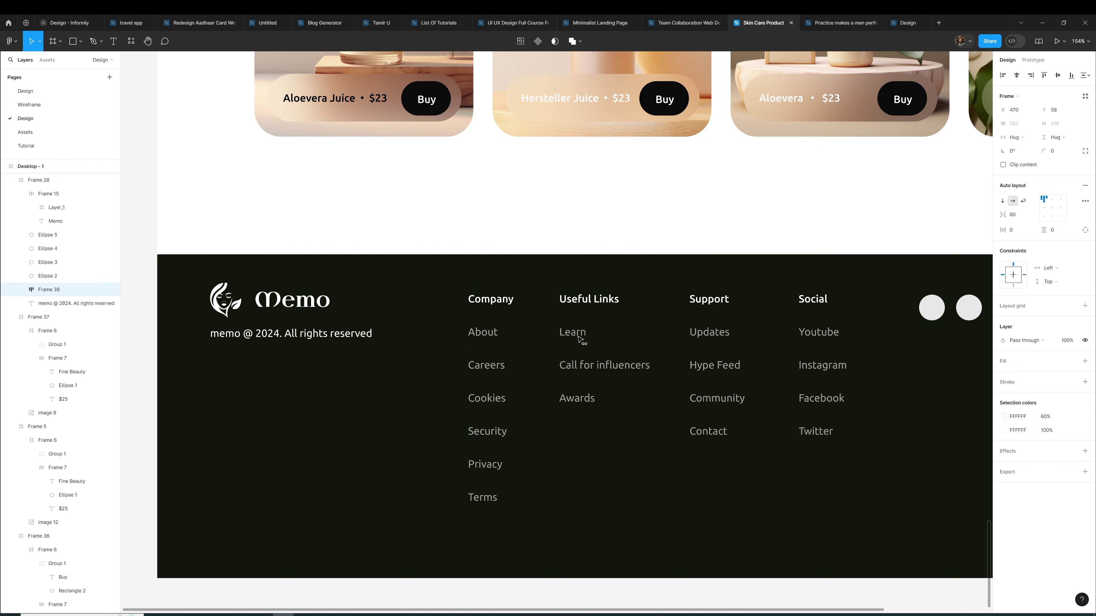
click(673, 236)
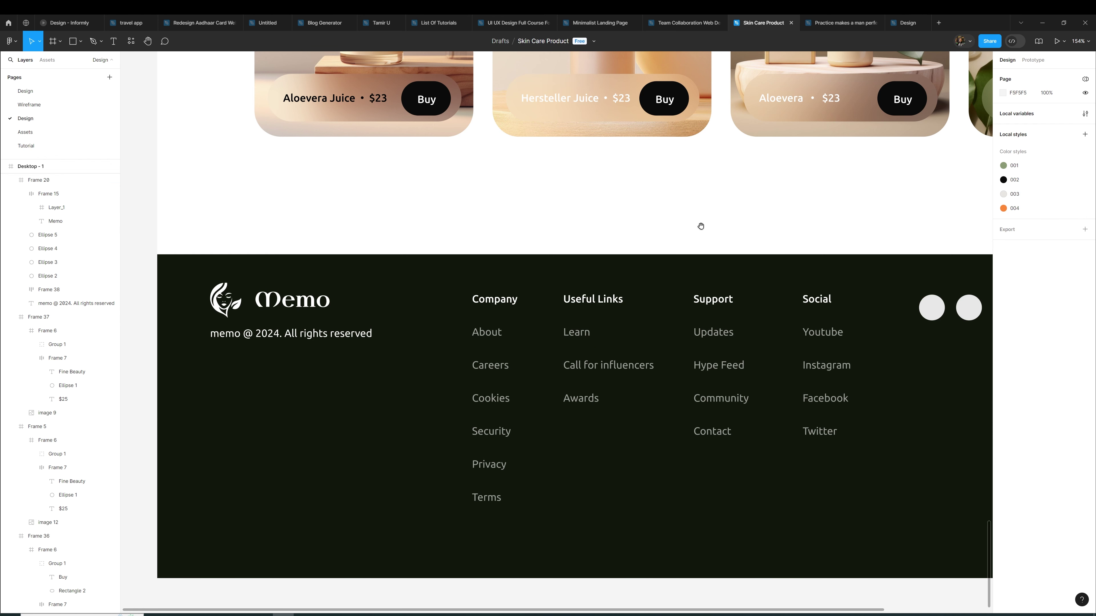
Launch the Iconify plugin and import a YouTube icon
scroll(690, 242, right, 6)
click(654, 321)
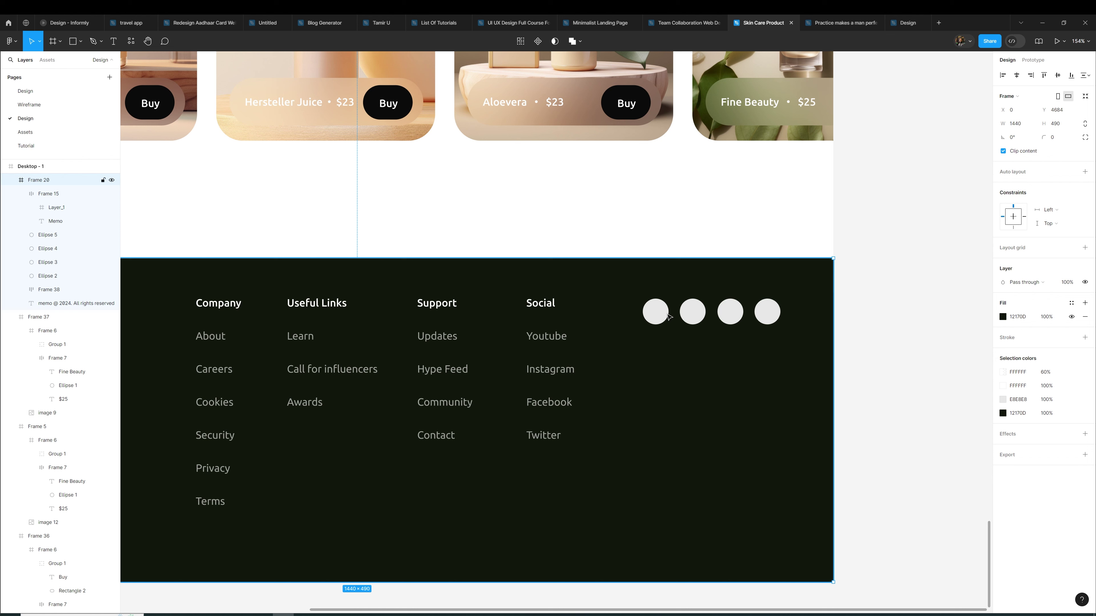
click(859, 323)
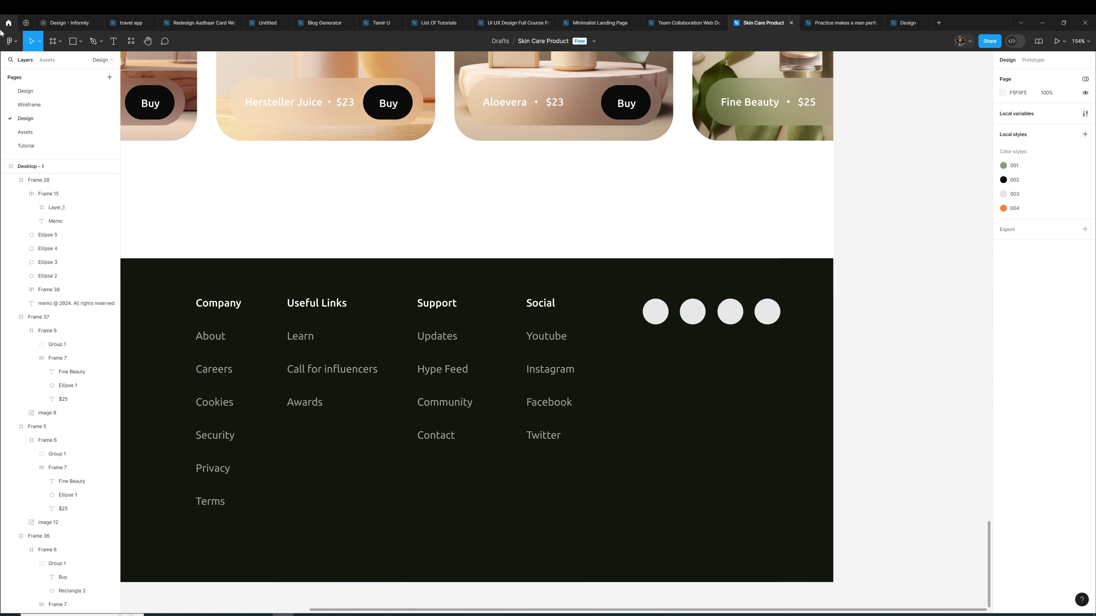
click(11, 44)
mouse_move(41, 159)
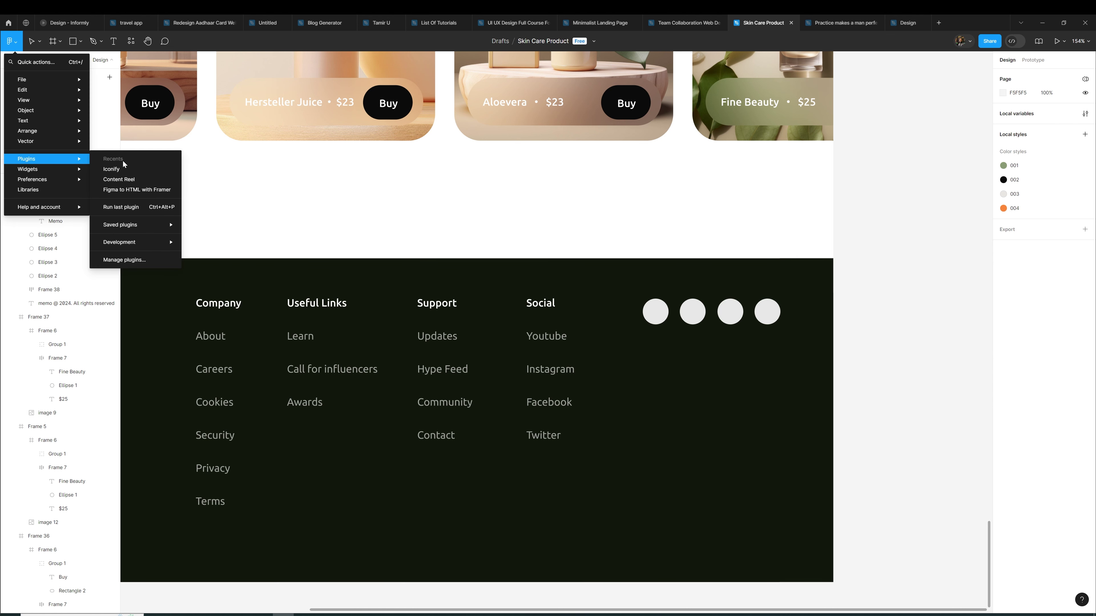
click(113, 169)
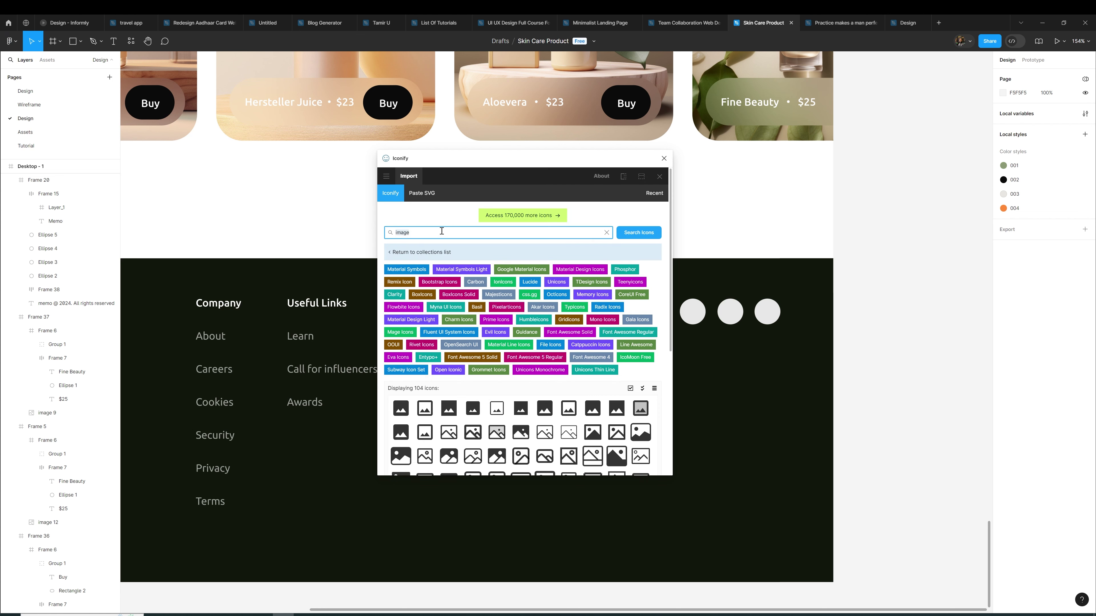
text(youtube)
key(Return)
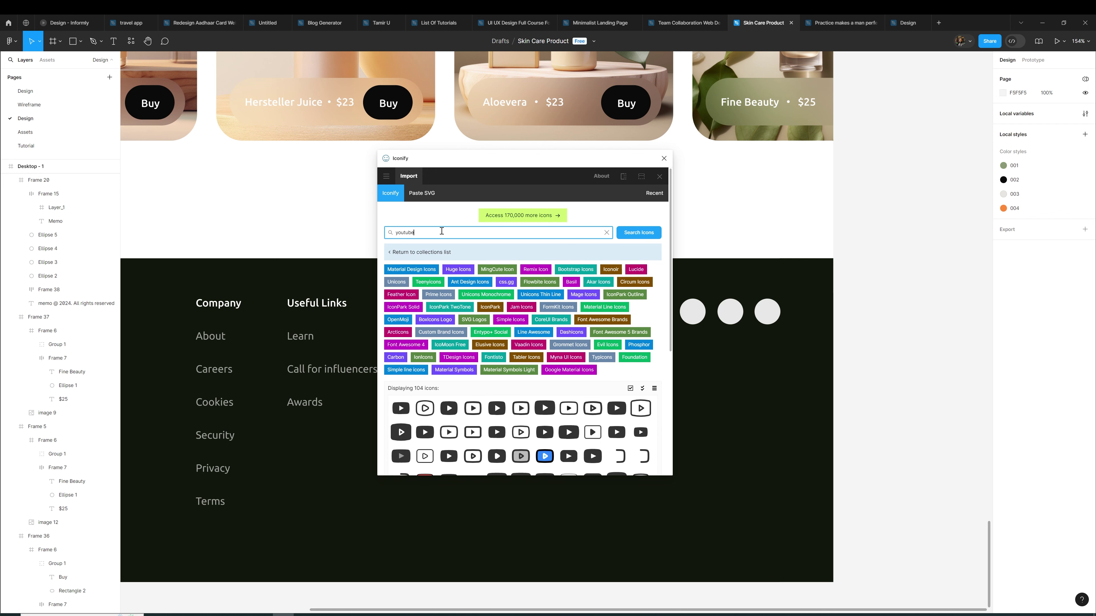
click(449, 412)
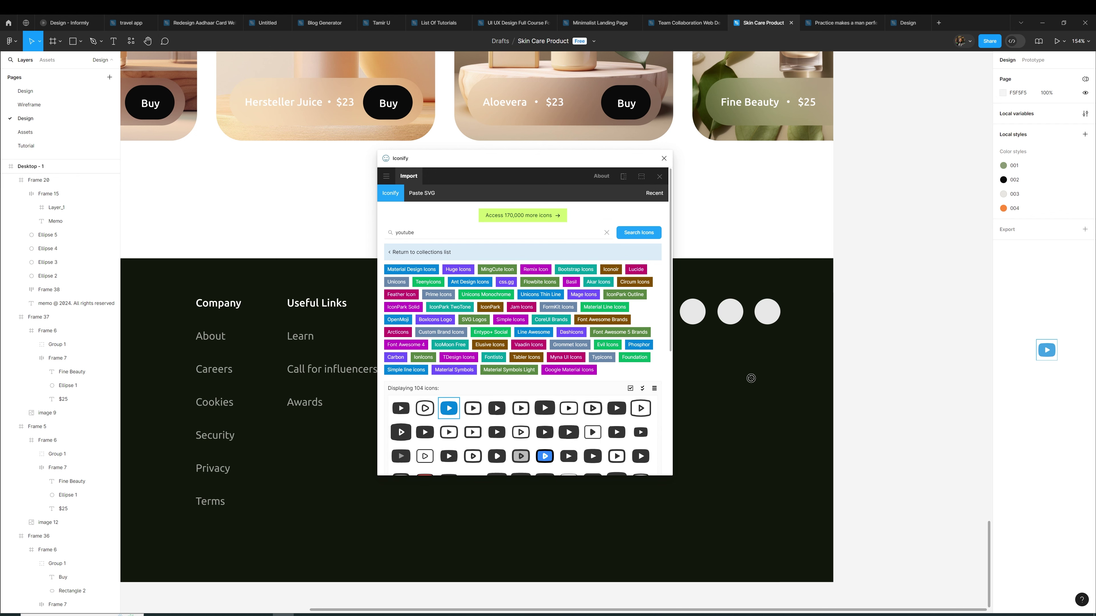
Place Instagram and Facebook icons from Iconify into the footer
double_click(447, 229)
key(BackSpace)
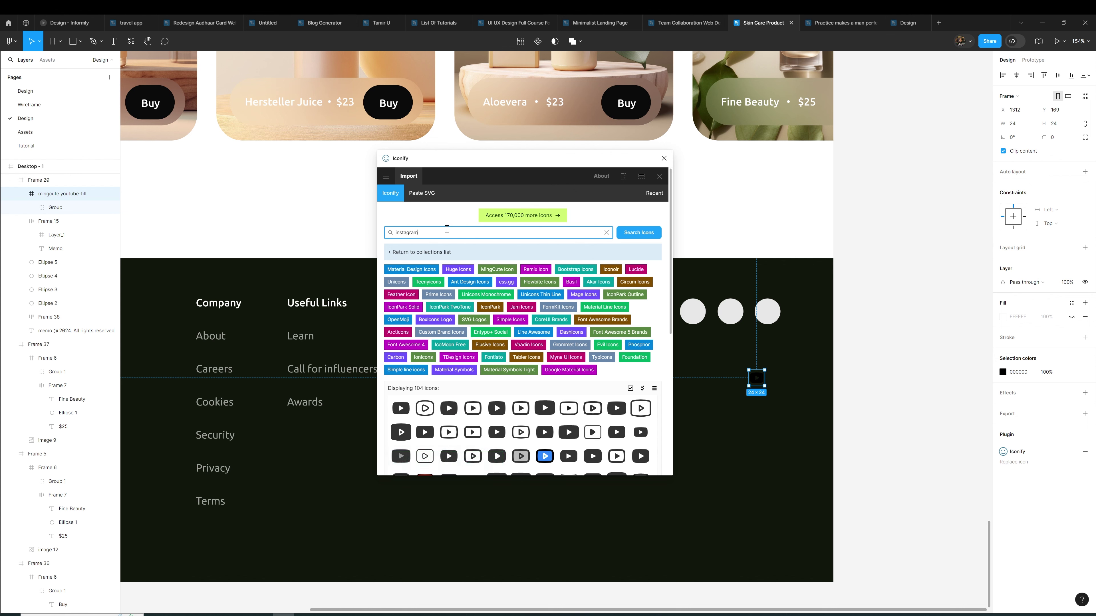
key(Return)
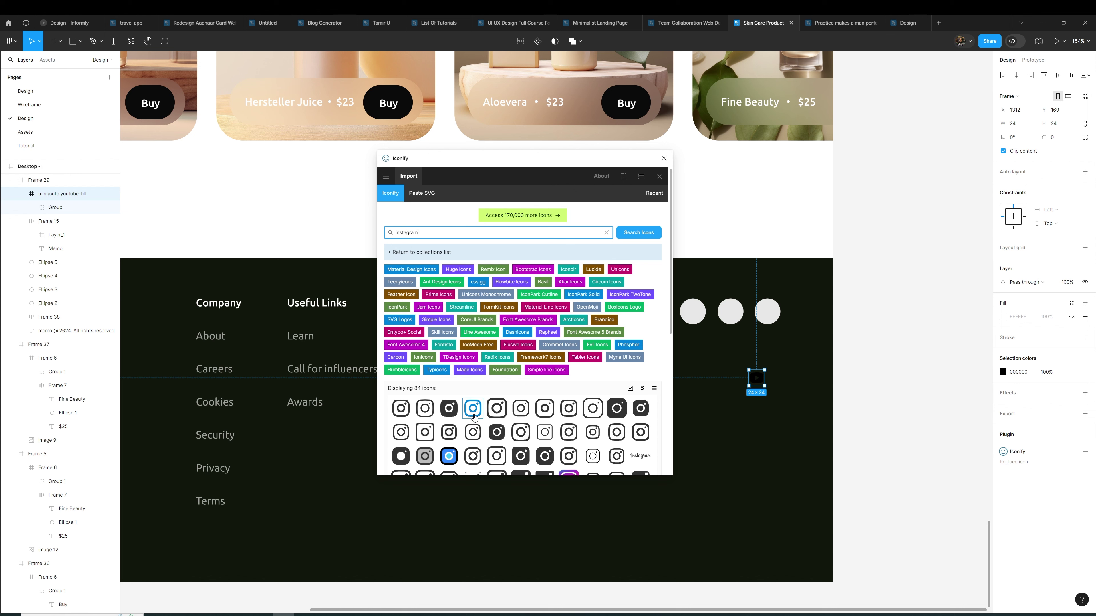
drag(473, 416, 759, 430)
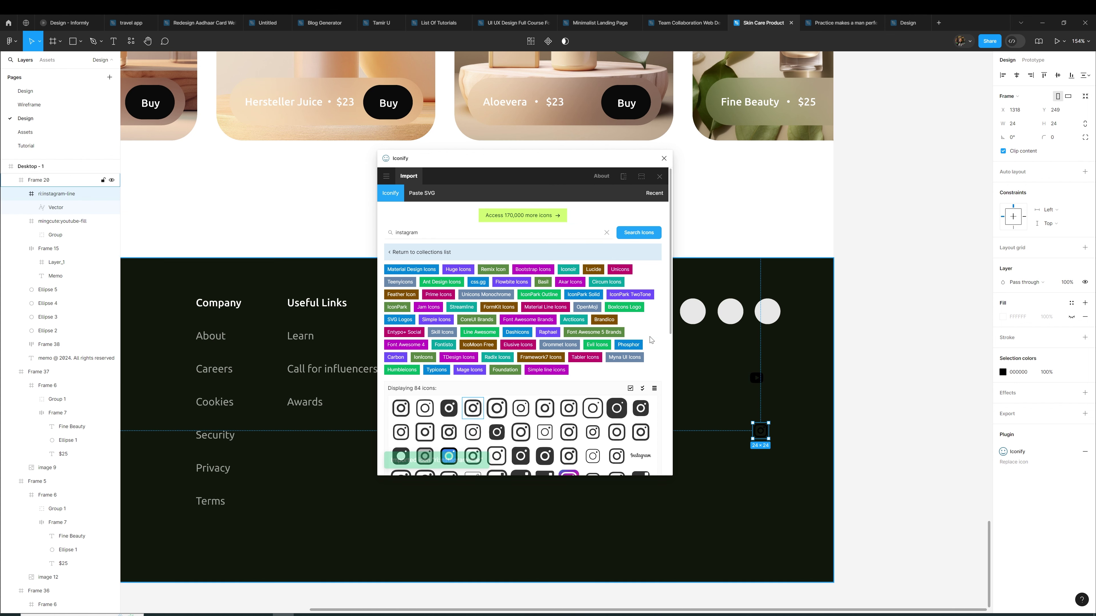
click(542, 233)
key(ctrl+a)
text(faceb)
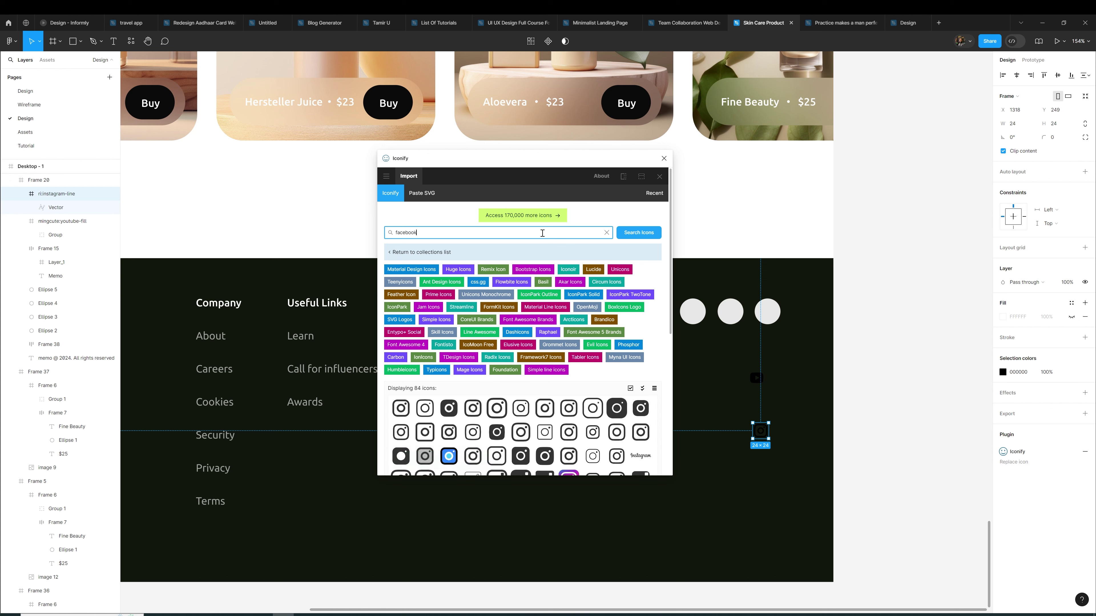
key(Return)
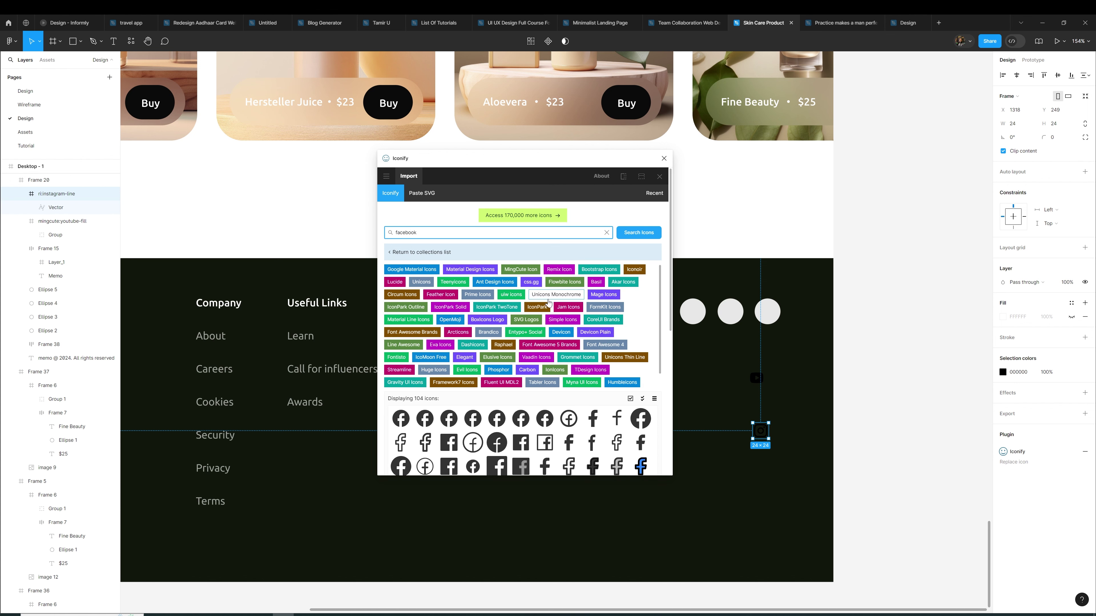
drag(593, 418, 762, 476)
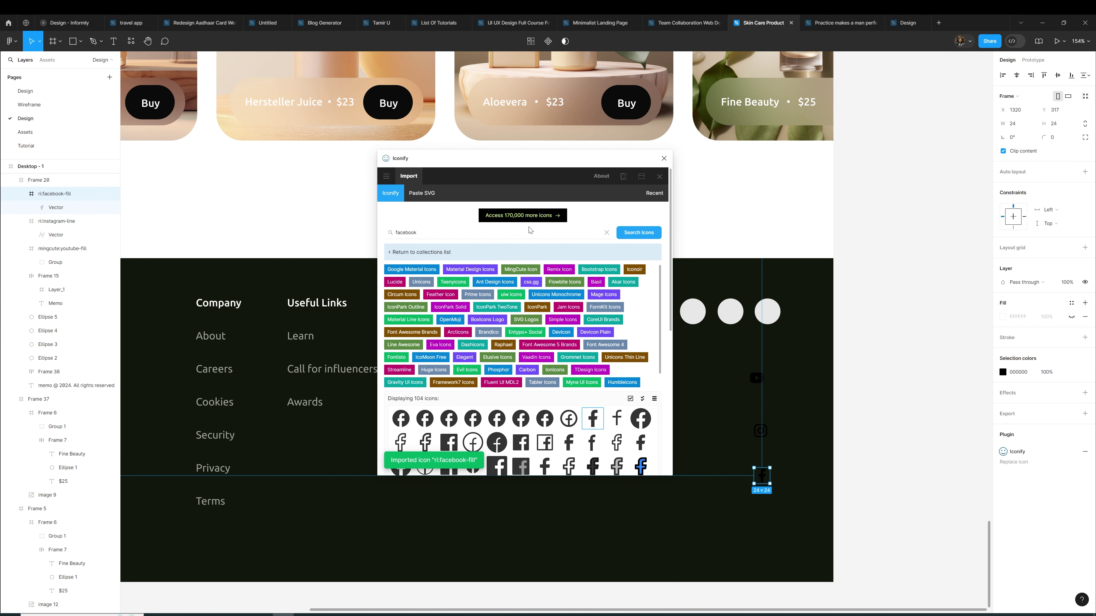
Import a Twitter icon and close the Iconify plugin
click(506, 233)
text(twitter)
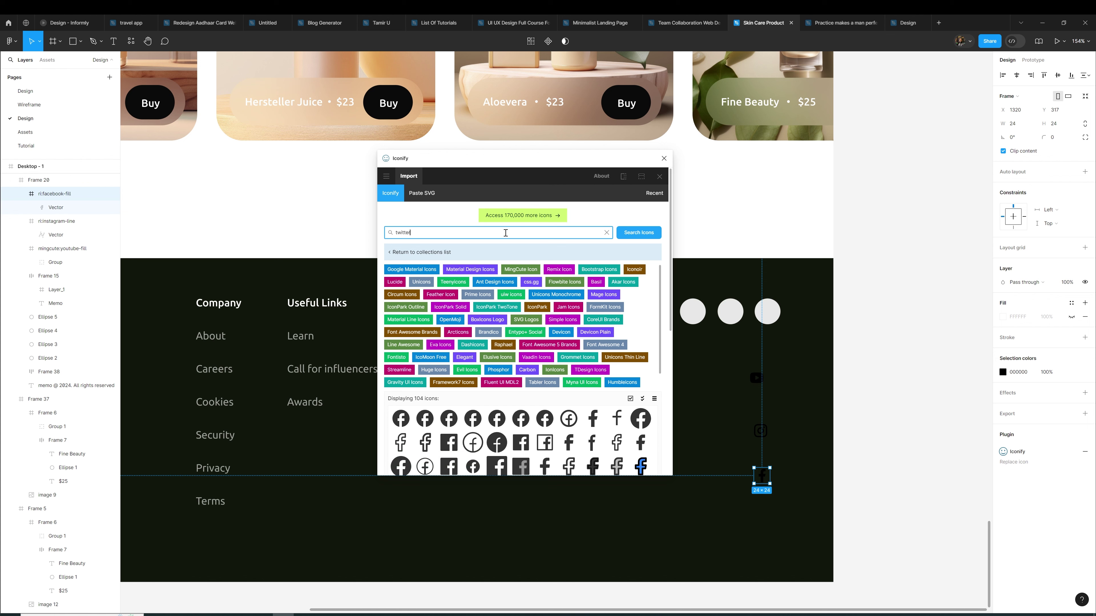
key(Return)
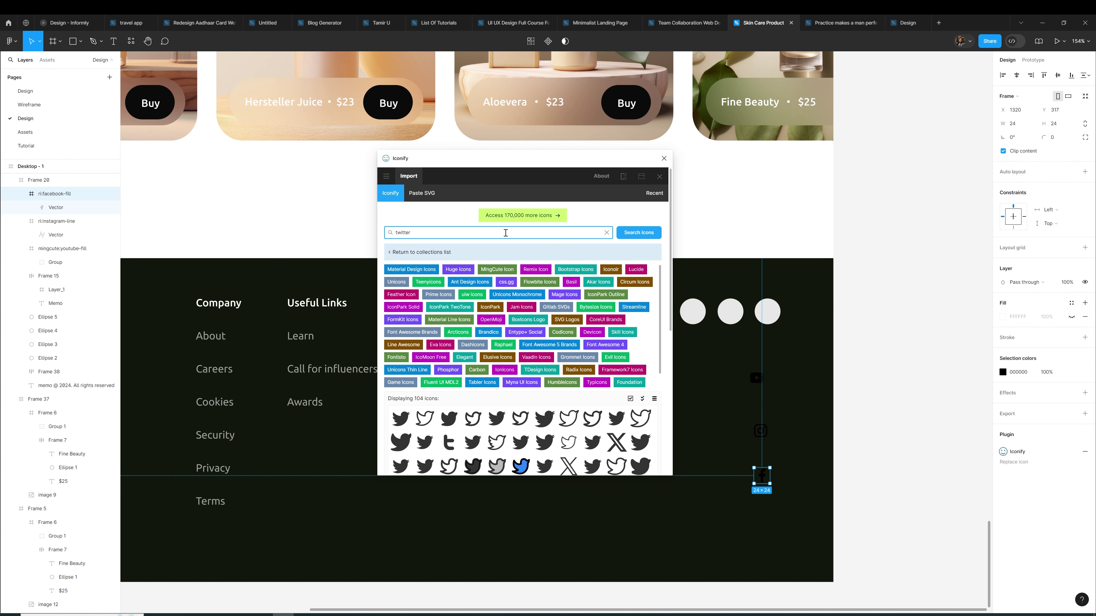
click(549, 423)
click(664, 158)
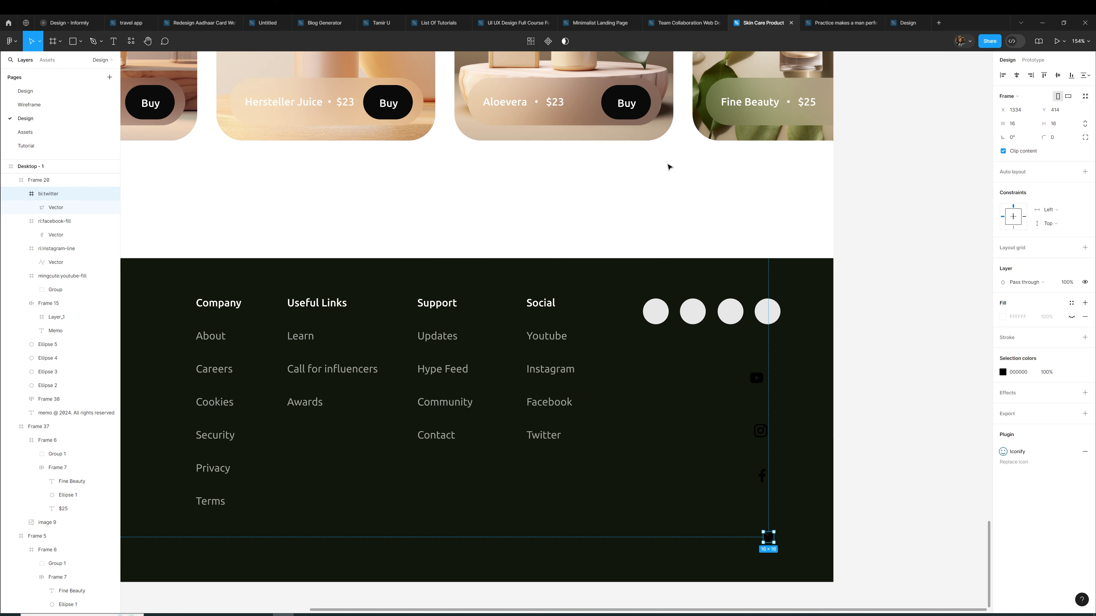
Put the four social icons in a horizontal auto-layout row with 16 px gaps
click(756, 384)
shift+click(760, 431)
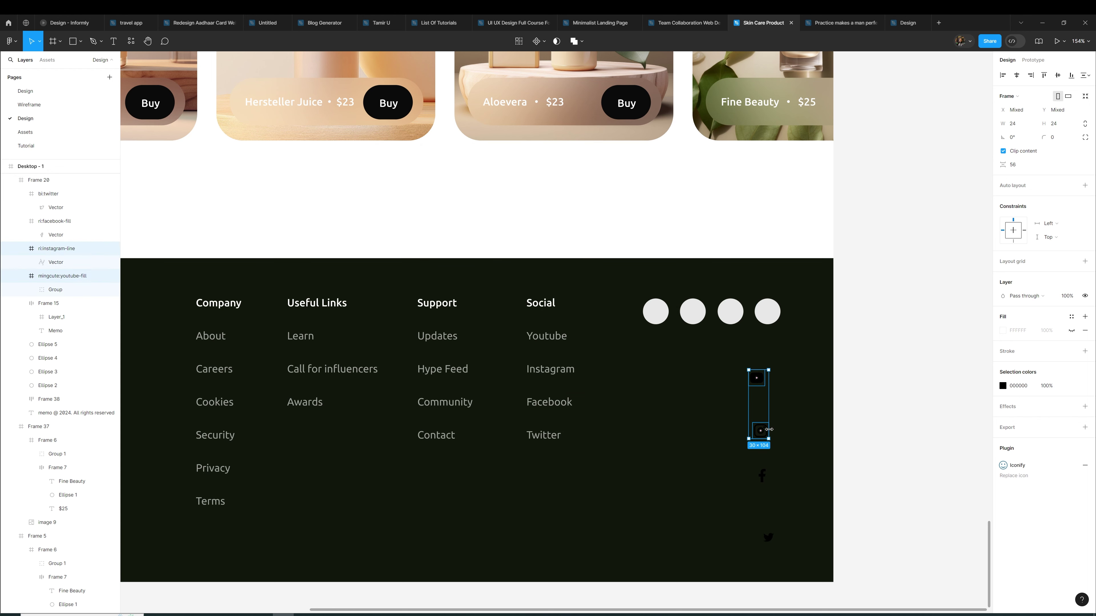
shift+click(761, 476)
shift+click(768, 537)
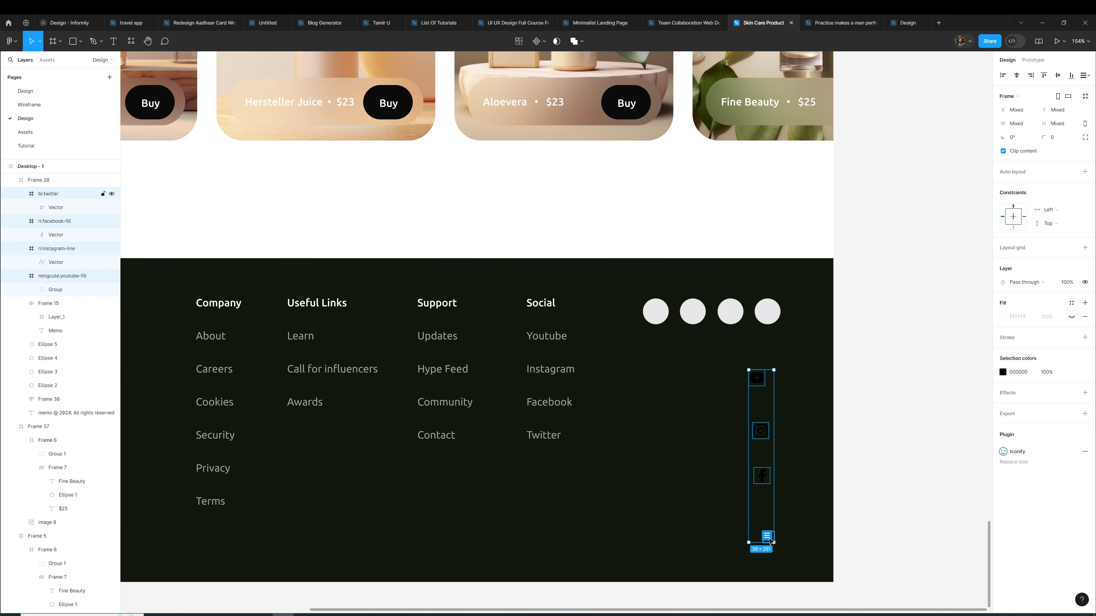
key(shift+a)
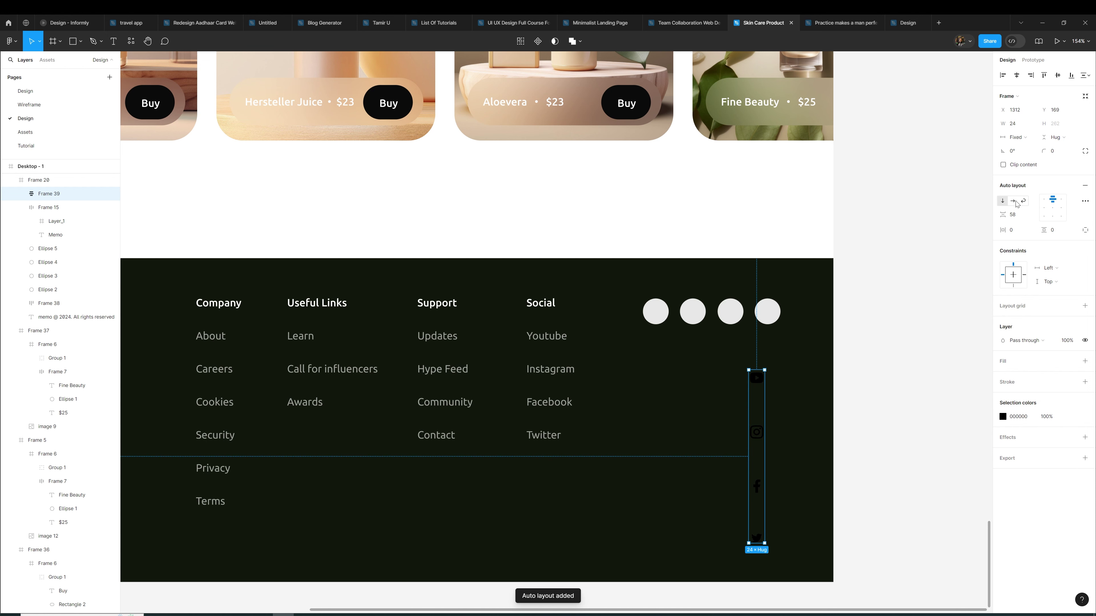
click(1014, 201)
click(1015, 215)
text(18)
key(Return)
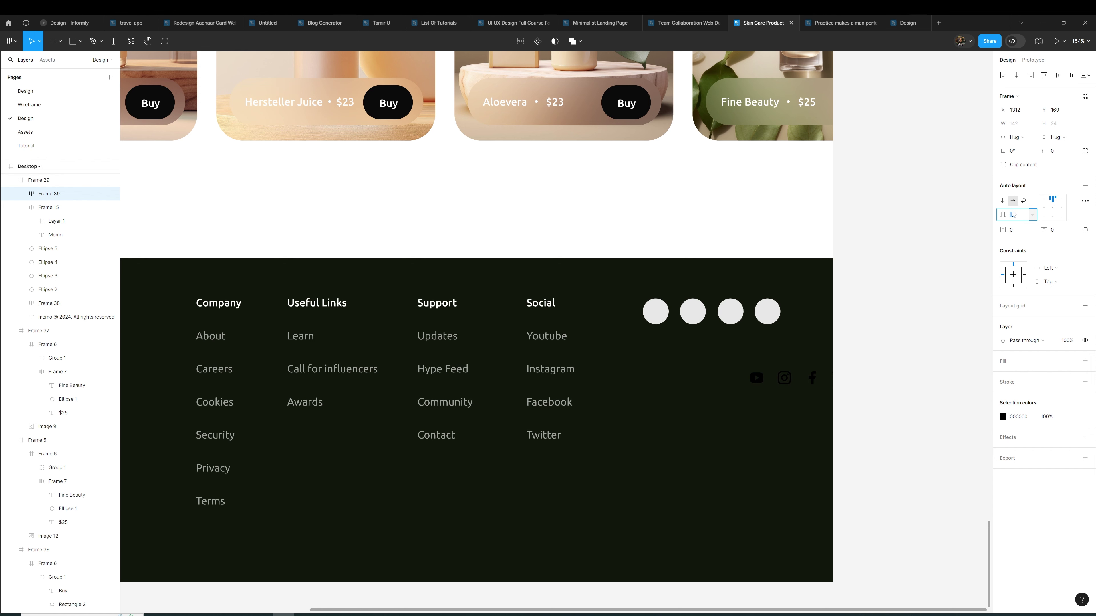
text(16)
key(Return)
Move the icon row under the grey circles and make the icons white
drag(763, 382, 663, 351)
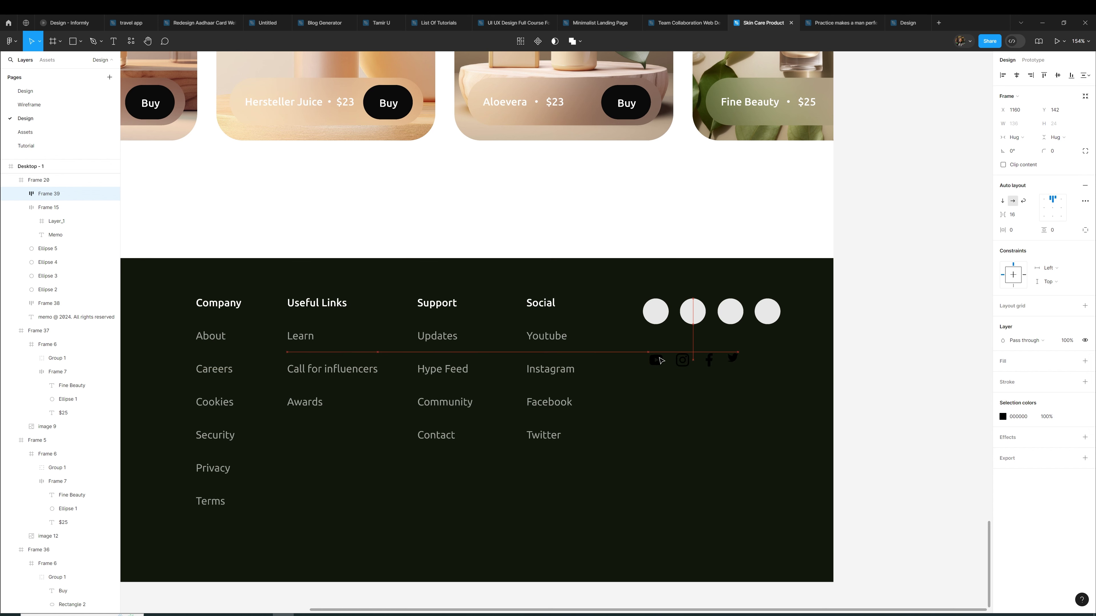
click(1002, 416)
click(895, 384)
click(766, 312)
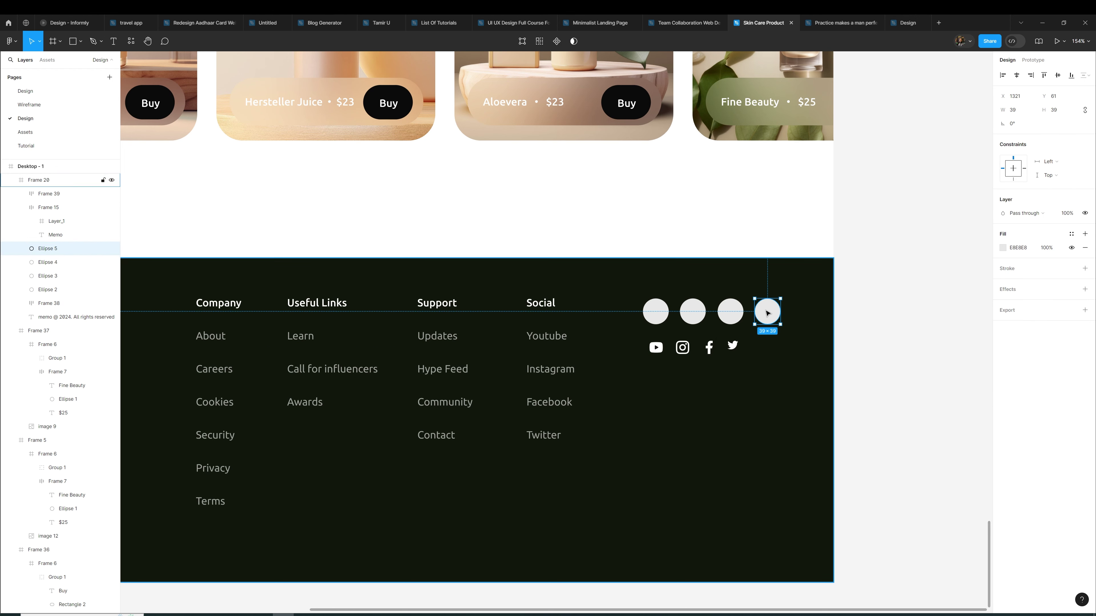
Delete the four grey circles from the footer, keeping the social icon row
shift+click(730, 312)
shift+click(692, 312)
shift+click(663, 313)
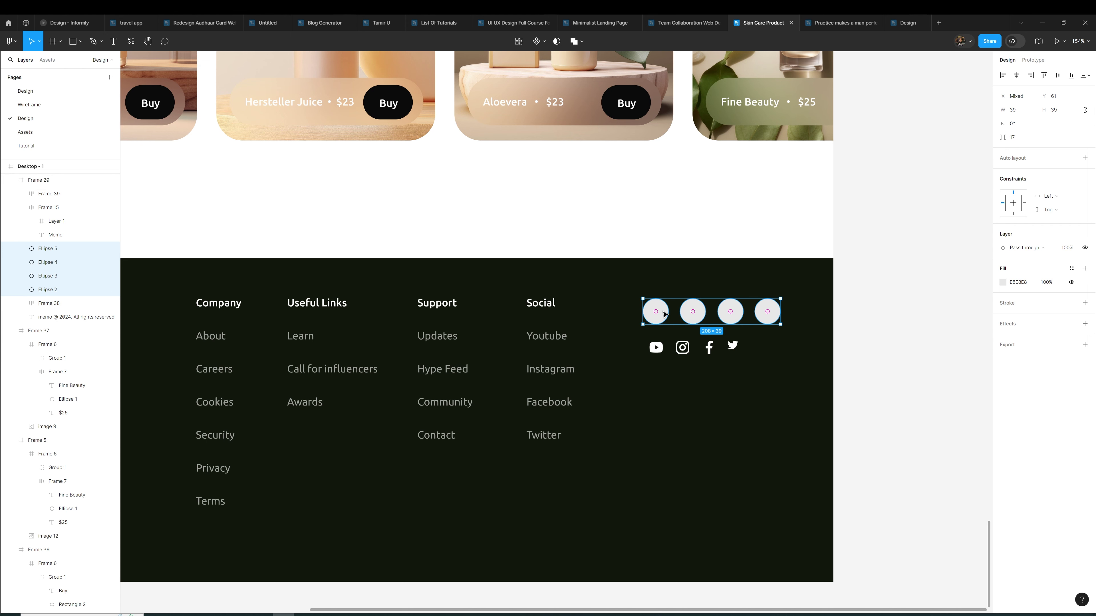
key(Delete)
click(703, 352)
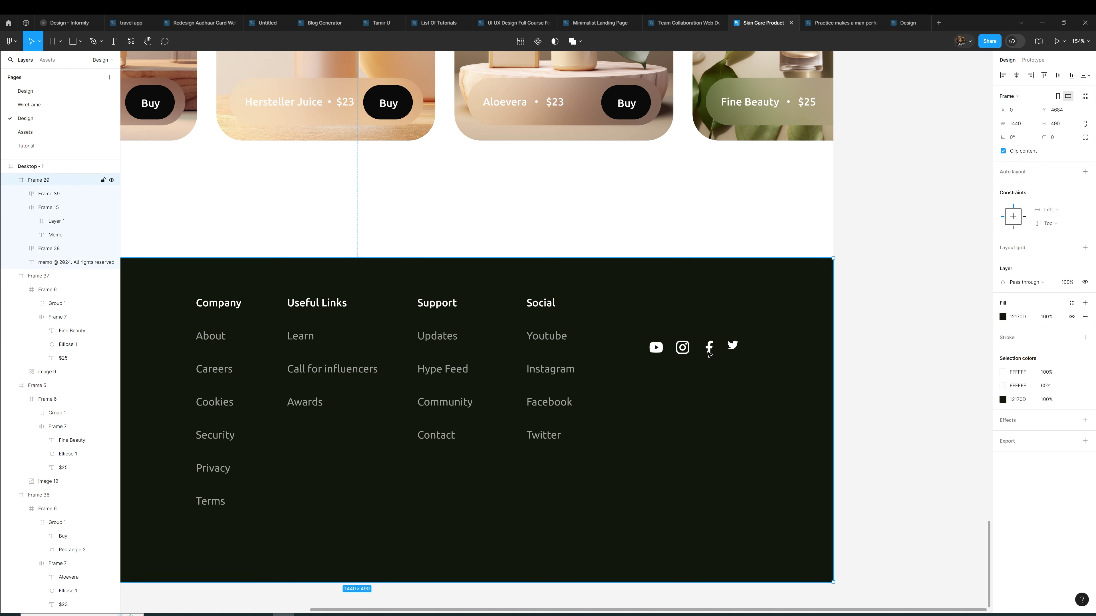
key(Delete)
click(715, 310)
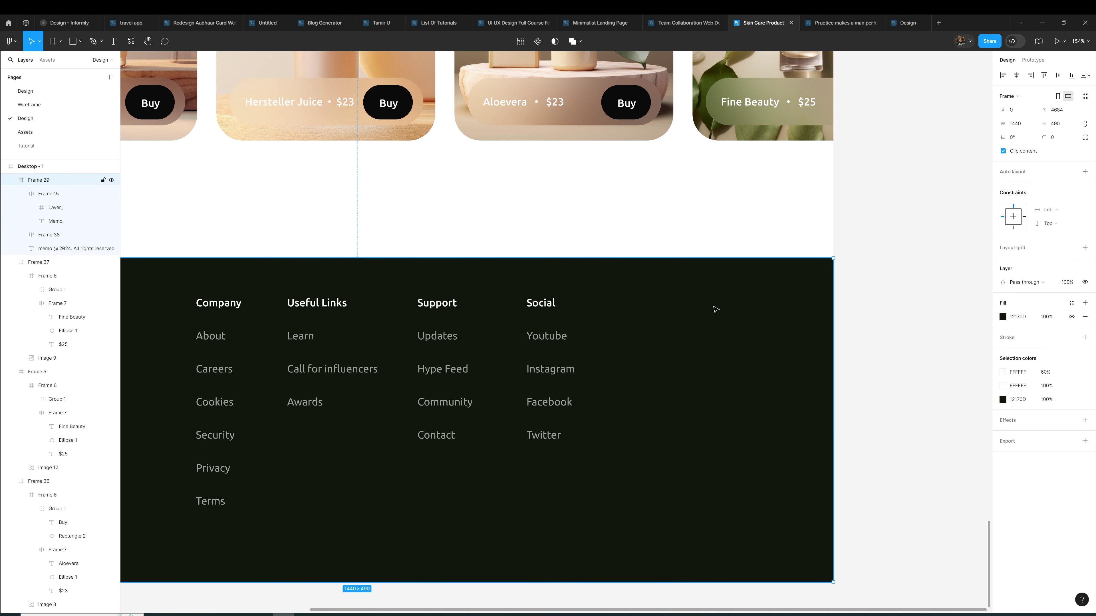
key(ctrl+z)
Align the icon row level with the footer headings, vertically centred with 32 px gaps
drag(686, 347, 683, 307)
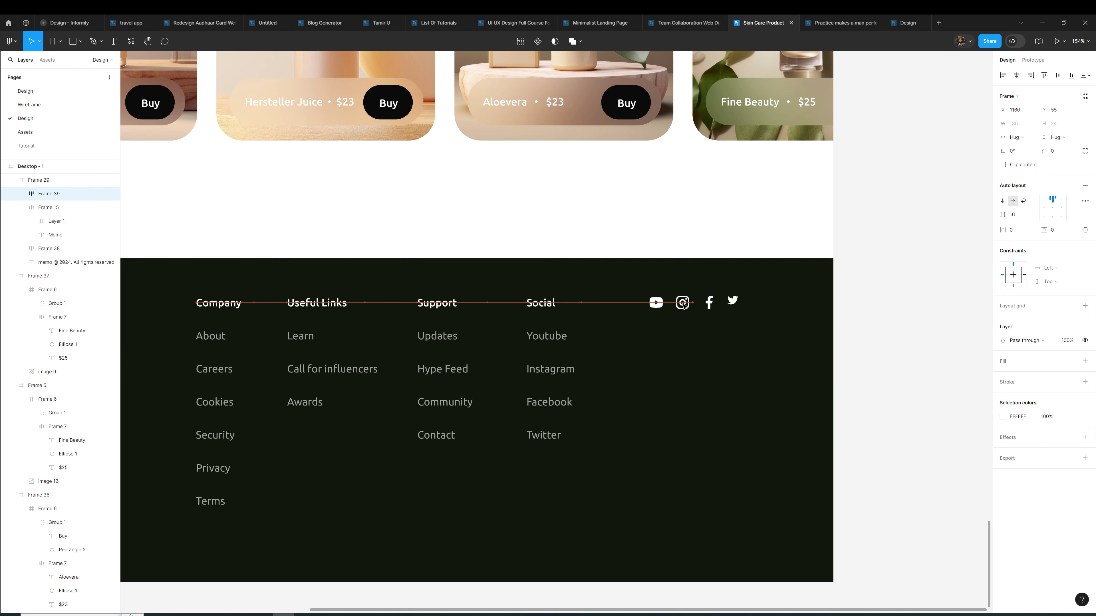
click(1051, 209)
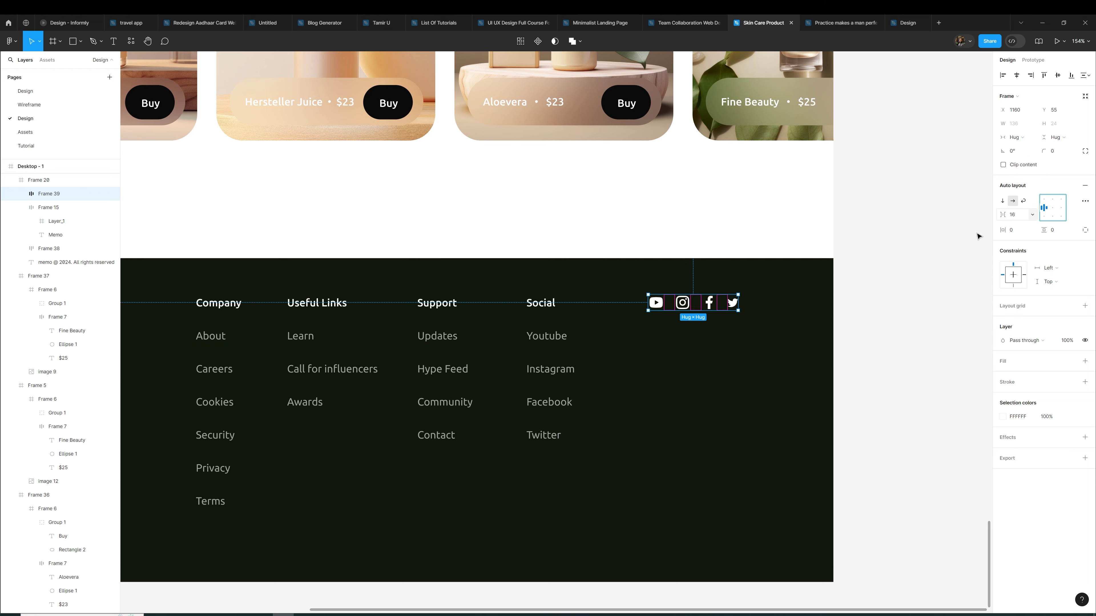
drag(722, 305, 751, 305)
click(1020, 216)
text(32)
key(Return)
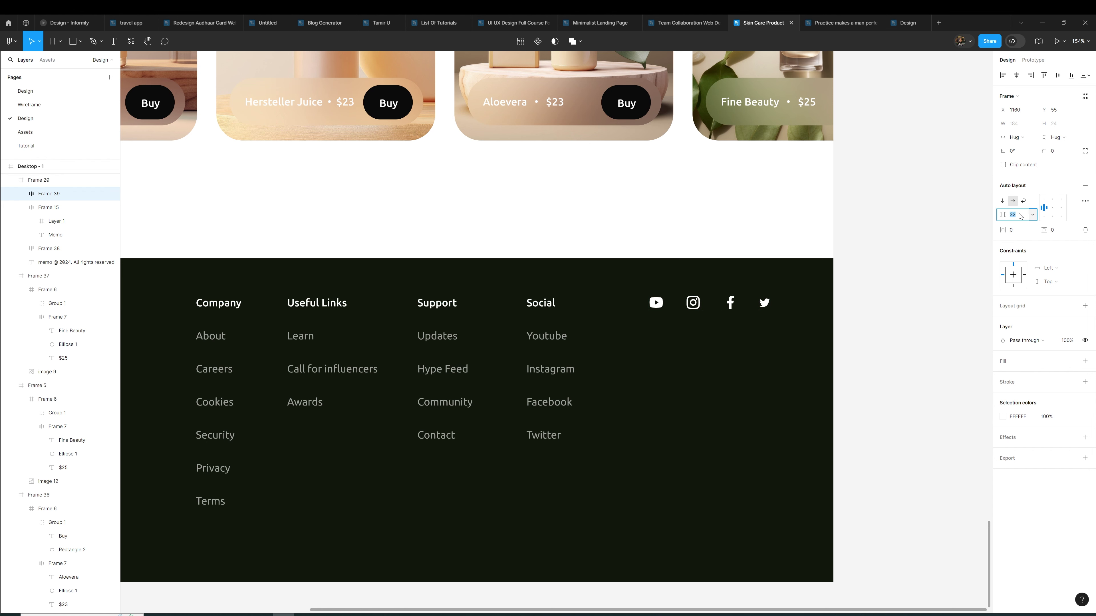
Enlarge the Twitter icon to 24×24
ctrl+scroll(783, 309, up, 5)
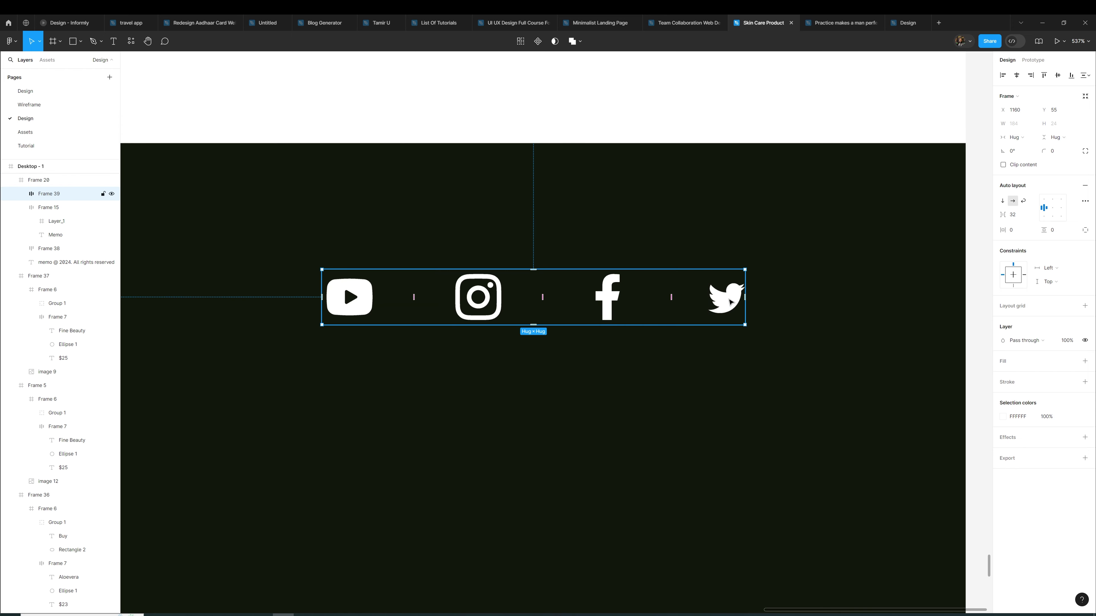
click(734, 297)
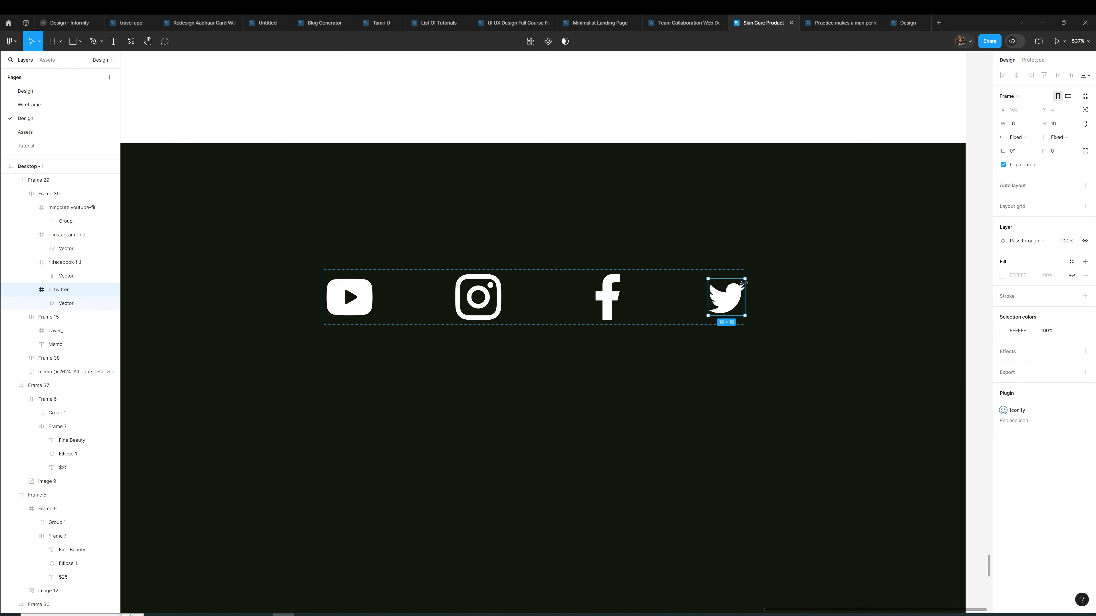
drag(745, 279, 763, 270)
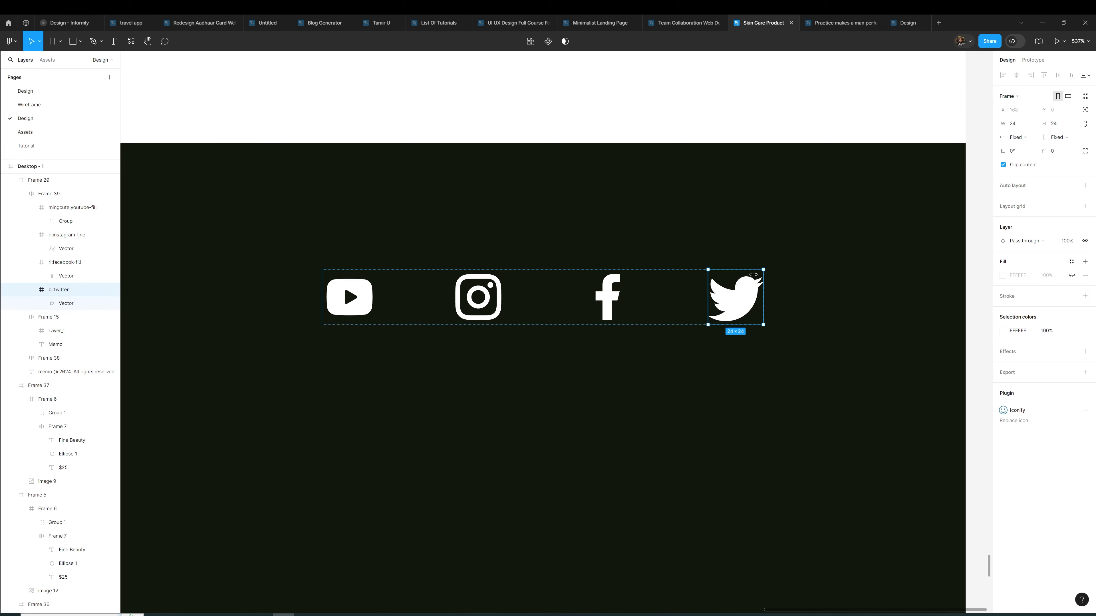
ctrl+scroll(799, 289, down, 10)
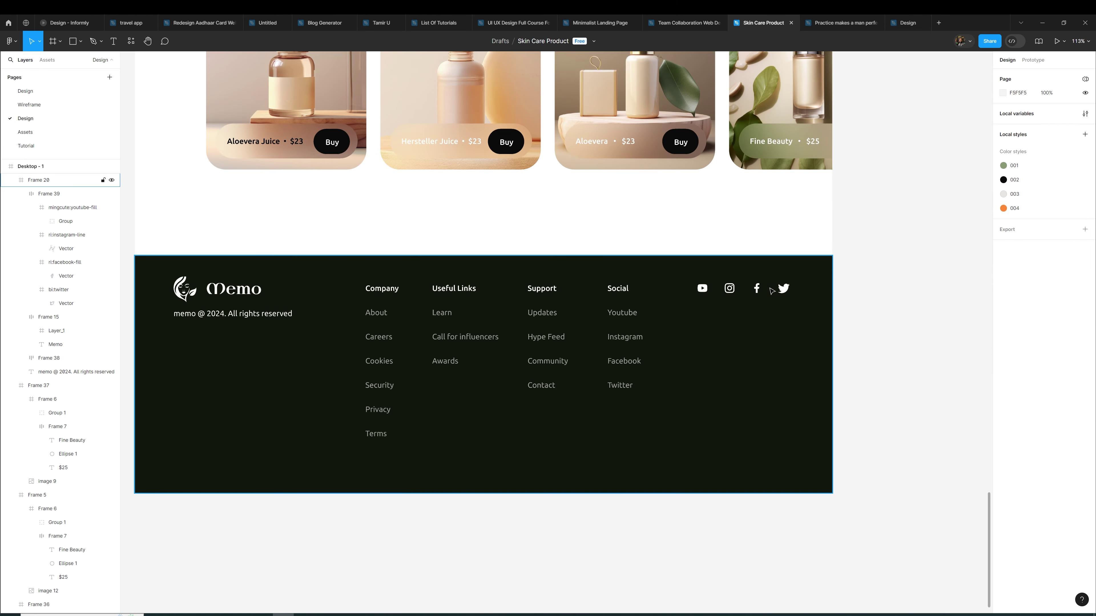
Briefly select the 'Some New Products Just Arrived' heading block, then deselect it
ctrl+scroll(726, 302, down, 3)
scroll(638, 318, up, 2)
ctrl+scroll(640, 320, up, 3)
ctrl+scroll(640, 320, down, 5)
scroll(636, 313, up, 3)
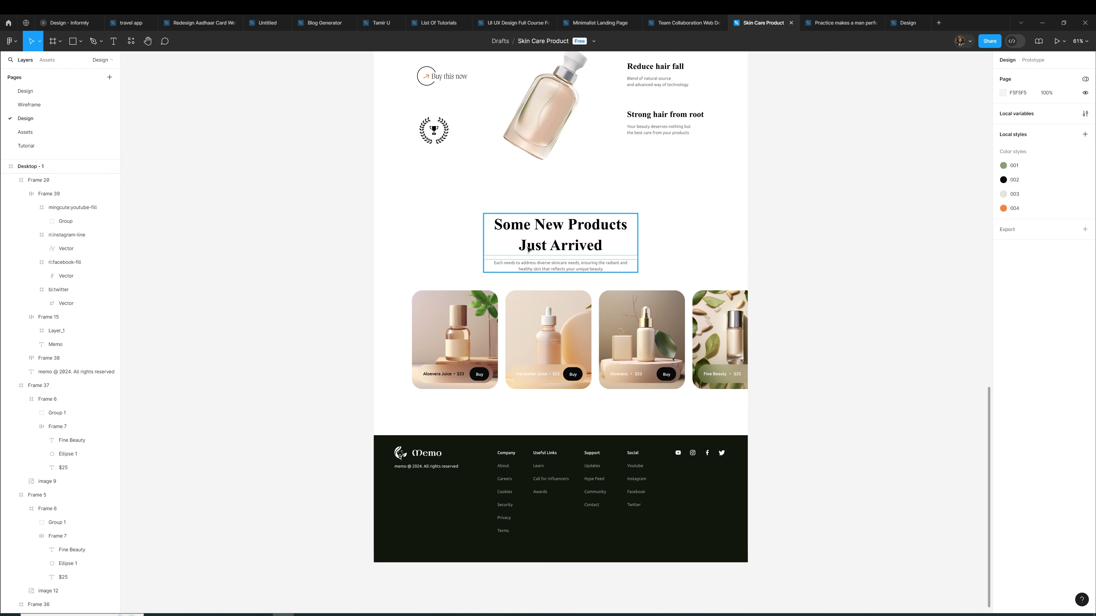
click(591, 258)
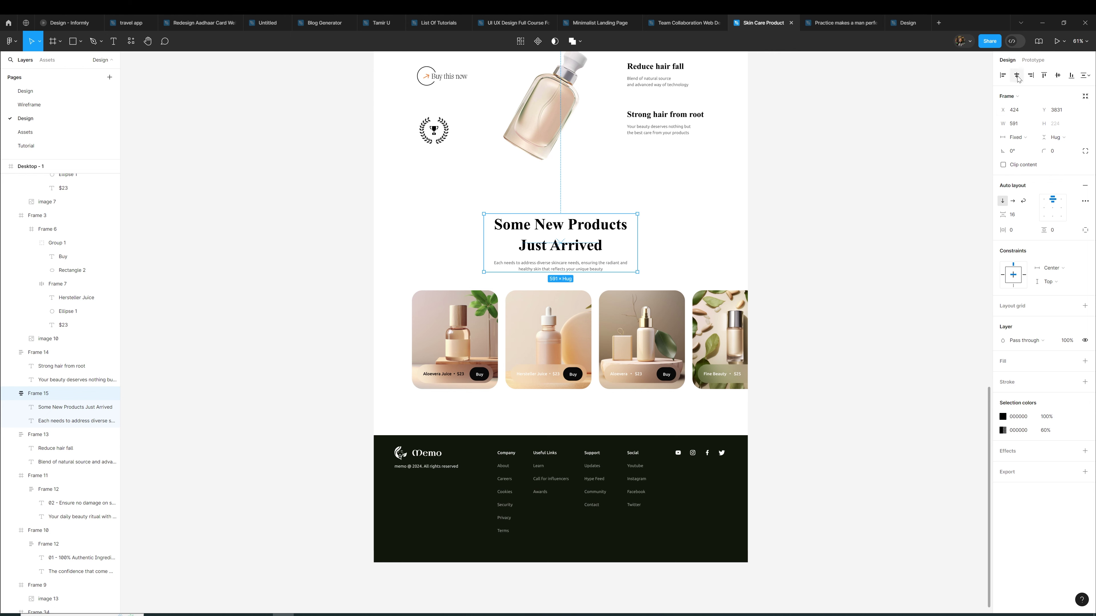
click(834, 215)
Select the footer's Memo logo and scroll back up to the hero header
ctrl+scroll(751, 249, up, 3)
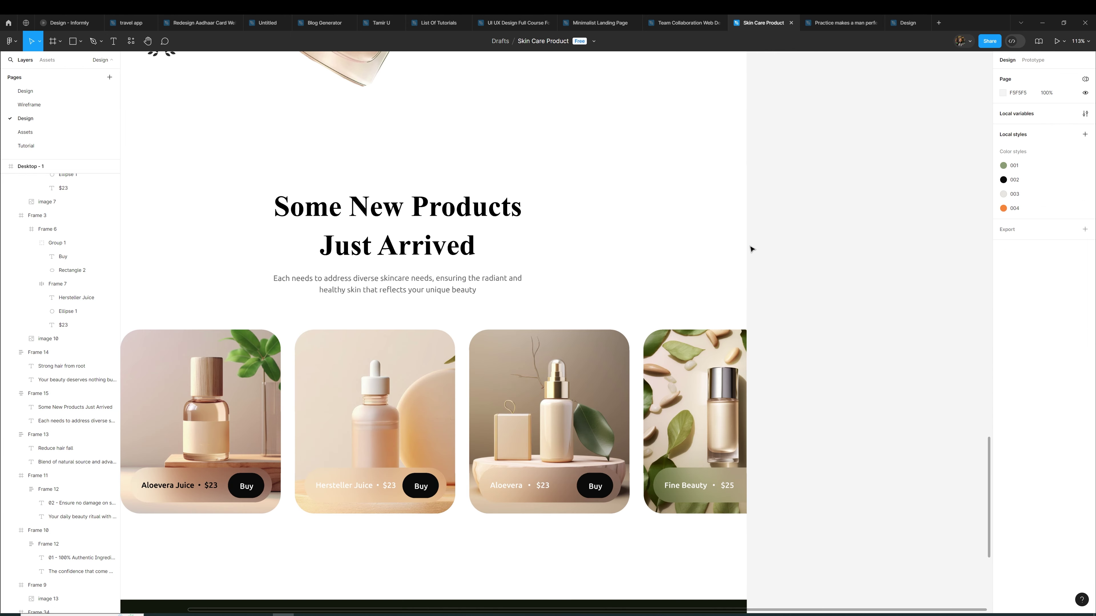
ctrl+scroll(751, 249, down, 5)
ctrl+scroll(507, 426, up, 5)
click(516, 373)
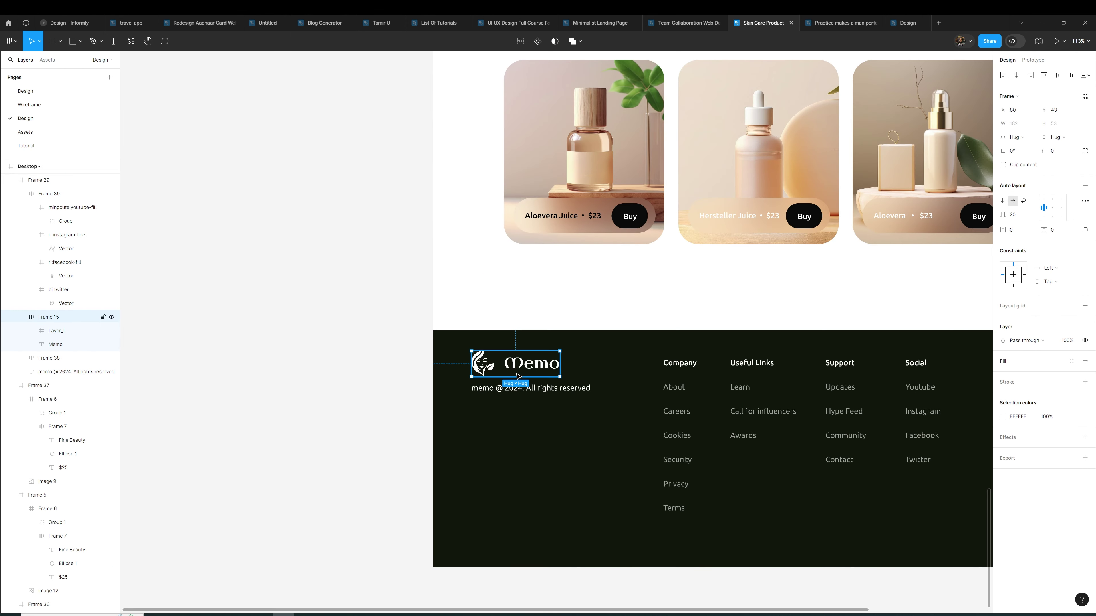
scroll(515, 372, up, 5)
scroll(516, 372, up, 5)
scroll(516, 372, up, 5)
scroll(516, 372, up, 5)
scroll(517, 374, up, 5)
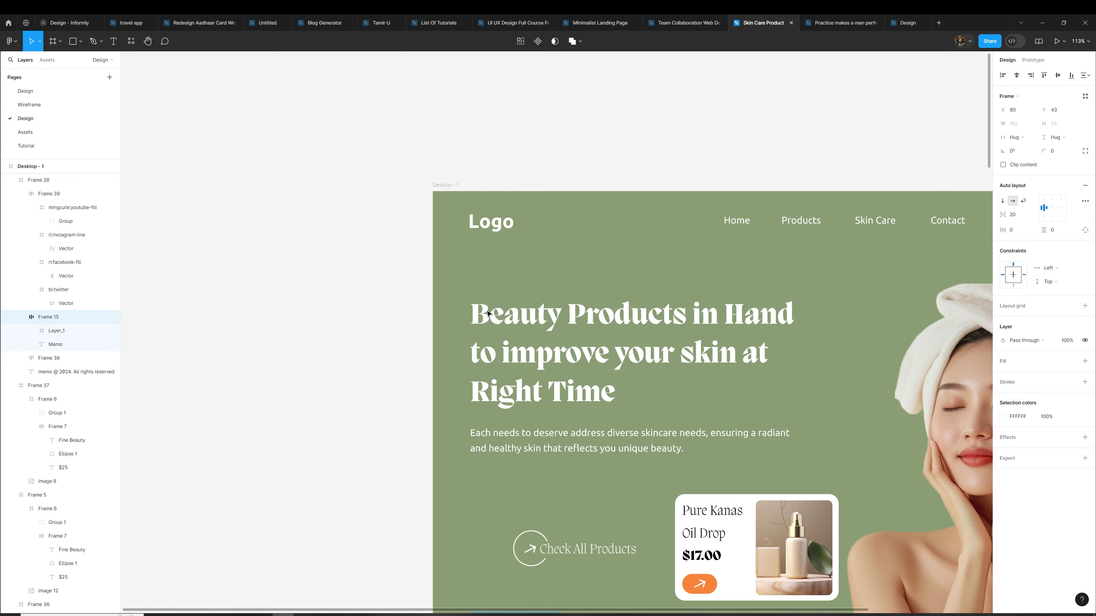
Delete the header's placeholder 'Logo' text and paste the Memo leaf logo into Desktop - 1
scroll(495, 228, up, 1)
scroll(511, 307, down, 1)
click(499, 279)
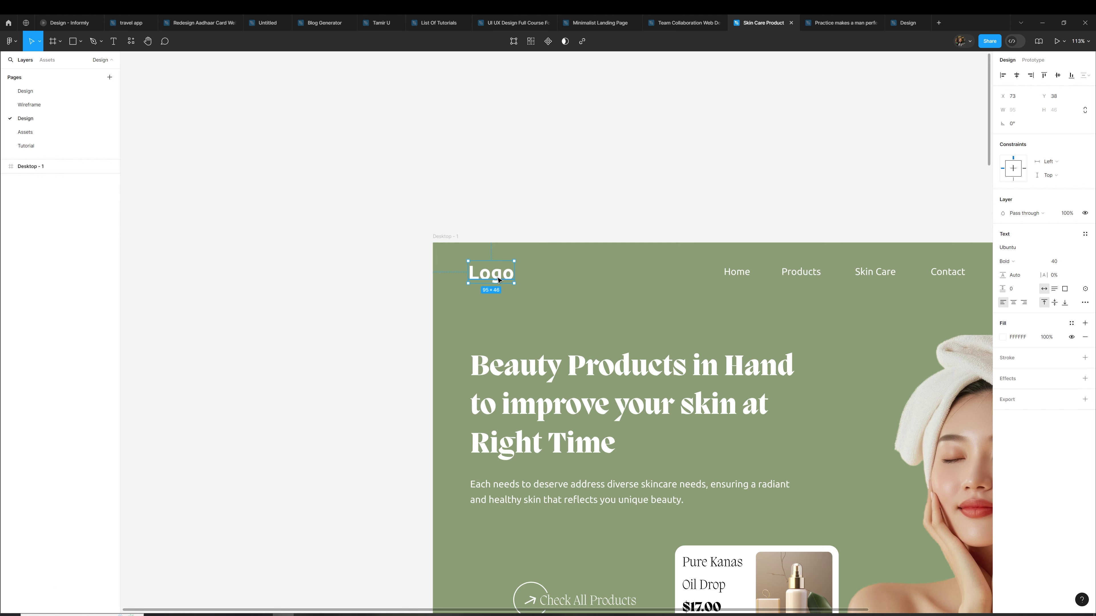
key(Delete)
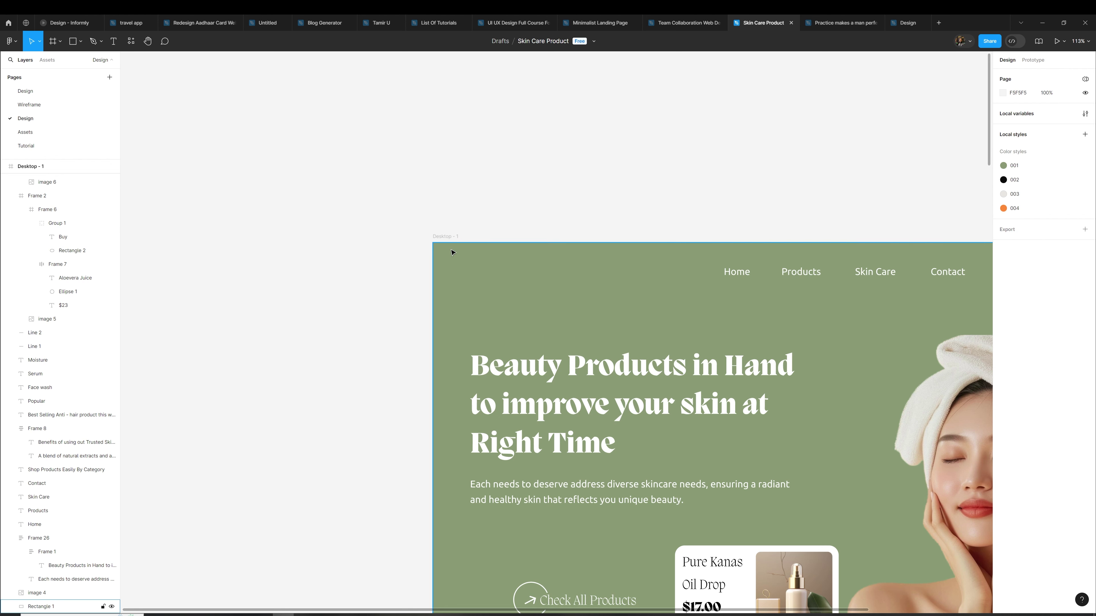
click(448, 238)
key(ctrl+v)
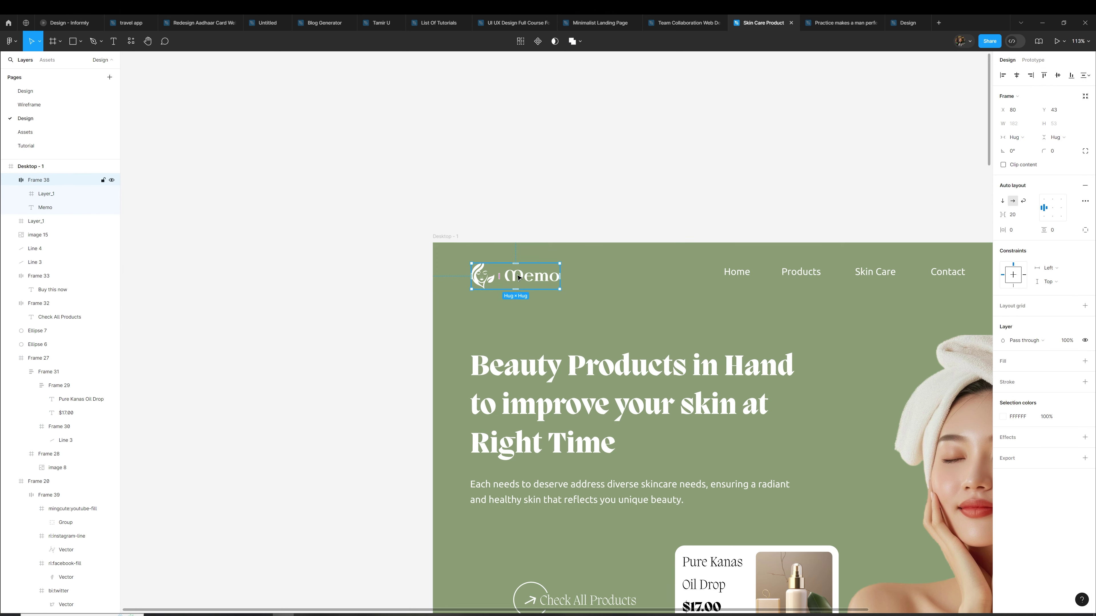
click(560, 224)
scroll(599, 225, down, 3)
scroll(497, 186, down, 3)
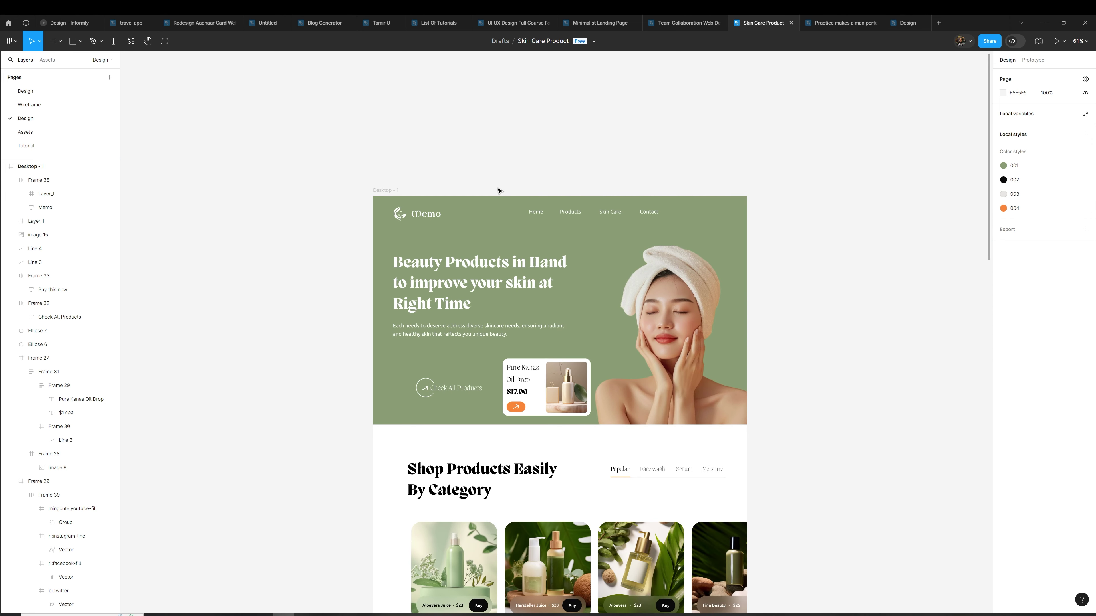
scroll(499, 190, down, 2)
scroll(498, 191, down, 3)
scroll(498, 191, down, 3)
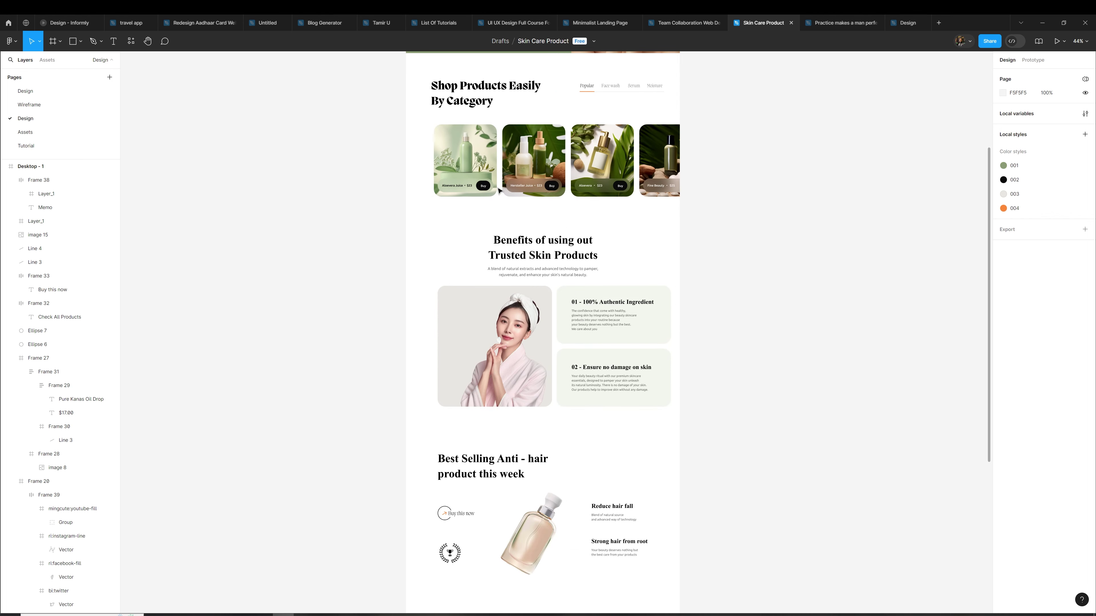
scroll(499, 190, down, 3)
scroll(498, 191, down, 3)
scroll(498, 190, down, 3)
scroll(498, 190, up, 3)
scroll(499, 191, down, 2)
scroll(498, 190, up, 3)
scroll(498, 190, up, 3)
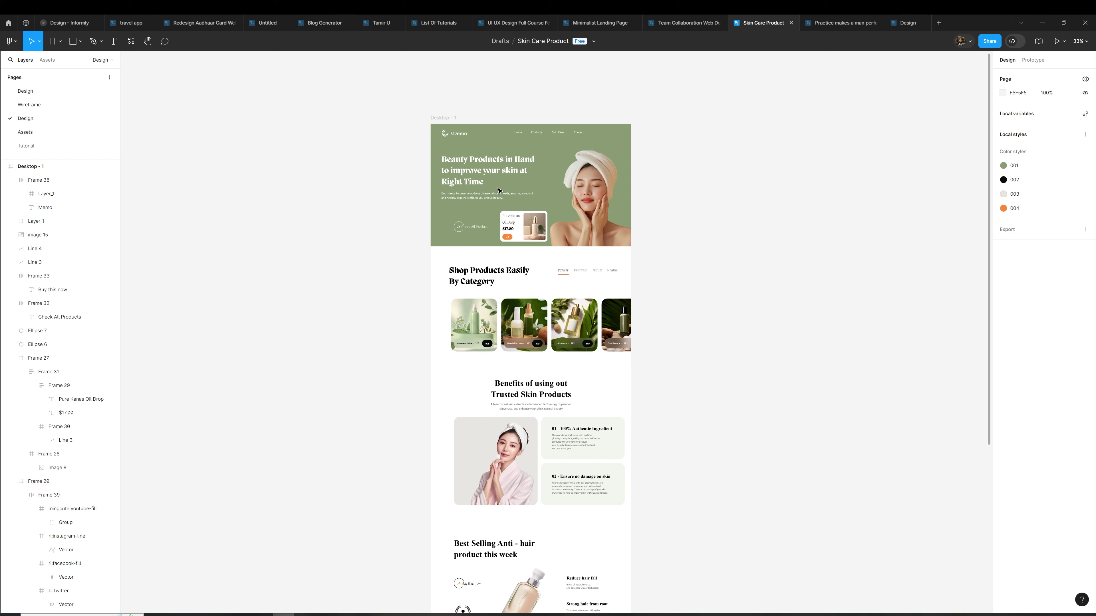